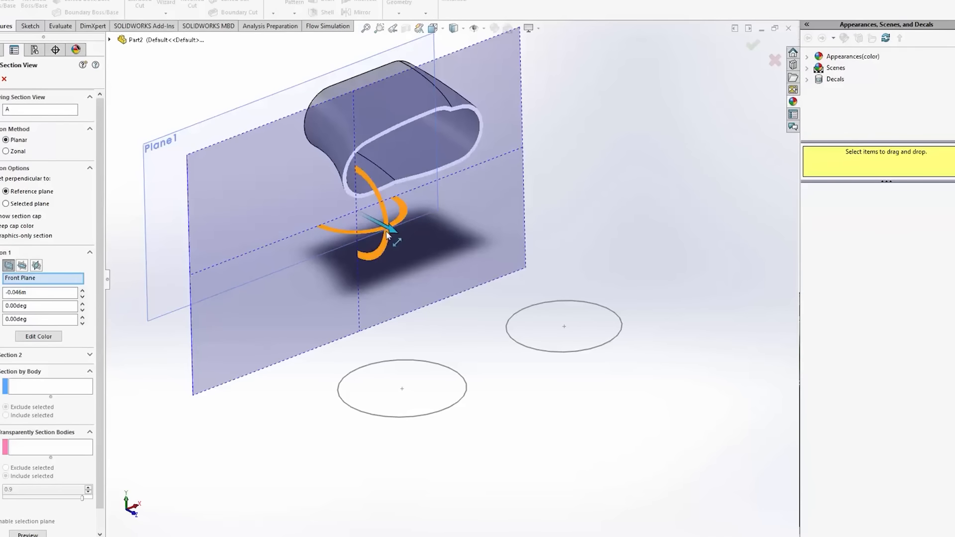
# - Shift the Front Plane section cut through the hollow body to view its interior
pyautogui.moveTo(391, 231); pyautogui.dragTo(339, 242)
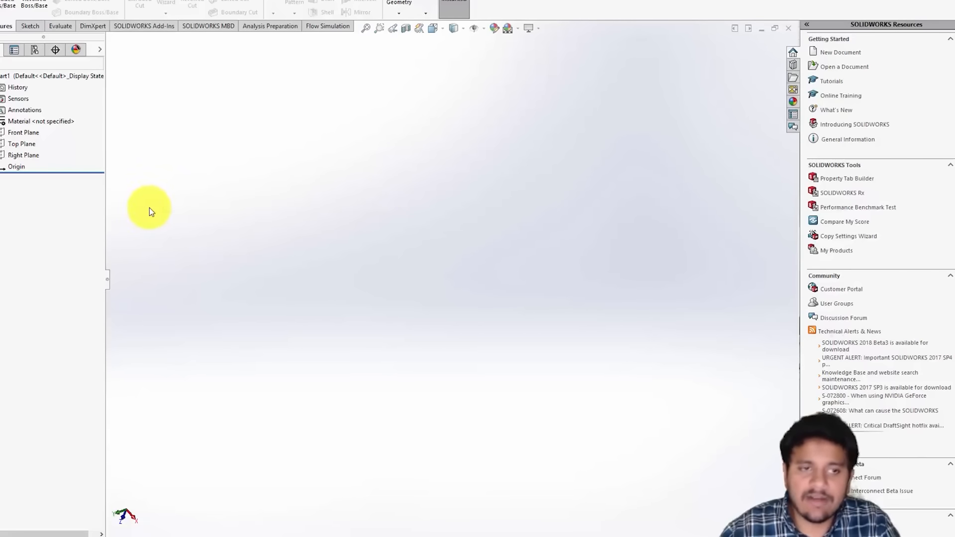
# - Sketch a circle of radius 0.02 m centred on the origin on the Top Plane and exit the sketch
pyautogui.click(19, 143)
pyautogui.click(76, 129)
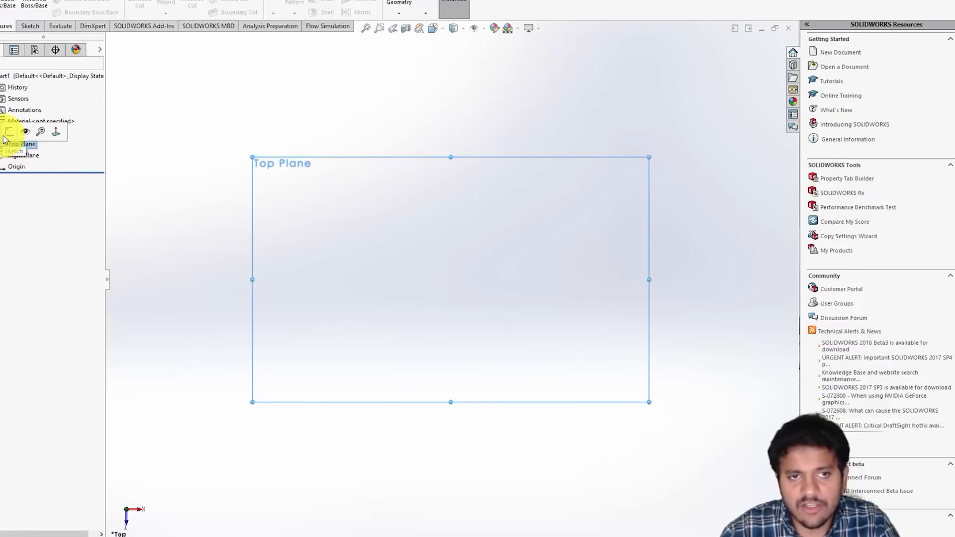
pyautogui.click(9, 133)
pyautogui.click(73, 1)
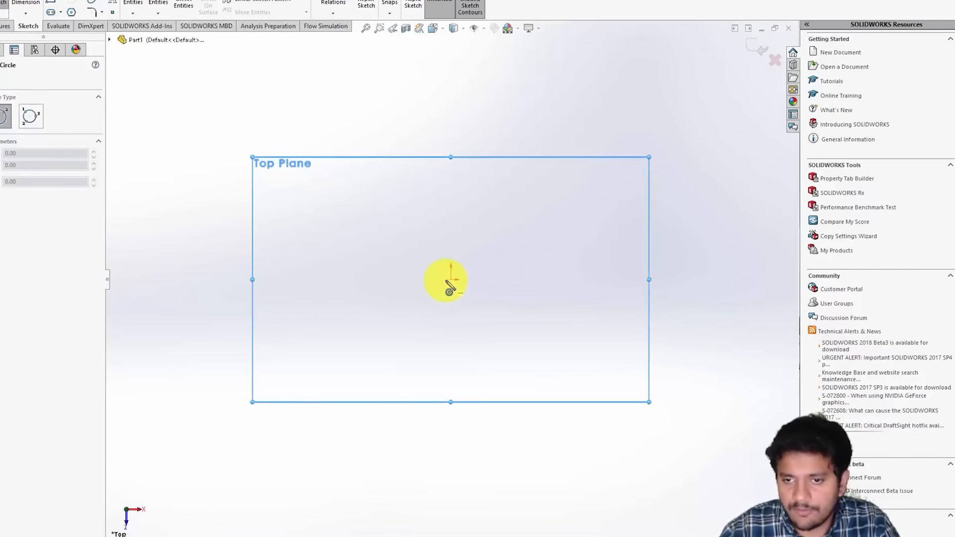
pyautogui.moveTo(452, 280); pyautogui.dragTo(413, 291)
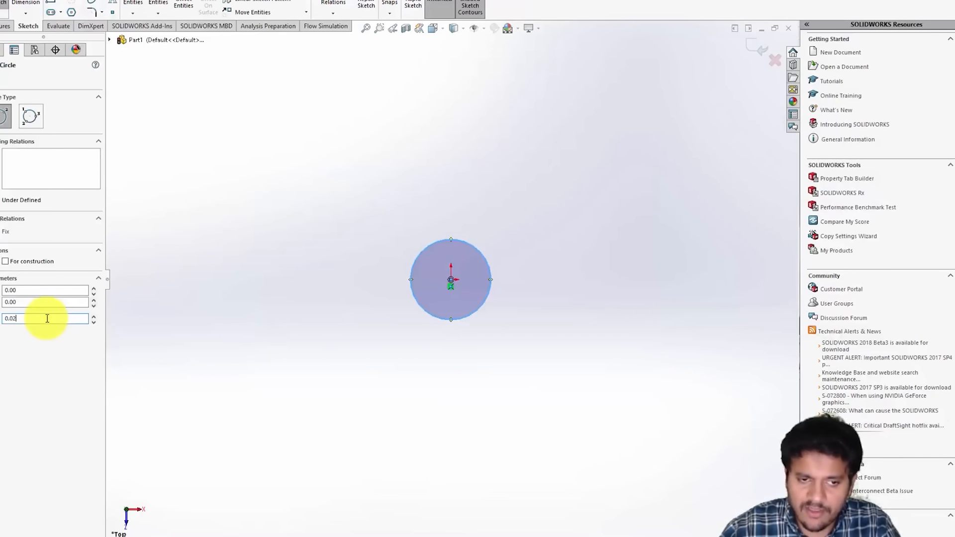
pyautogui.click(3, 70)
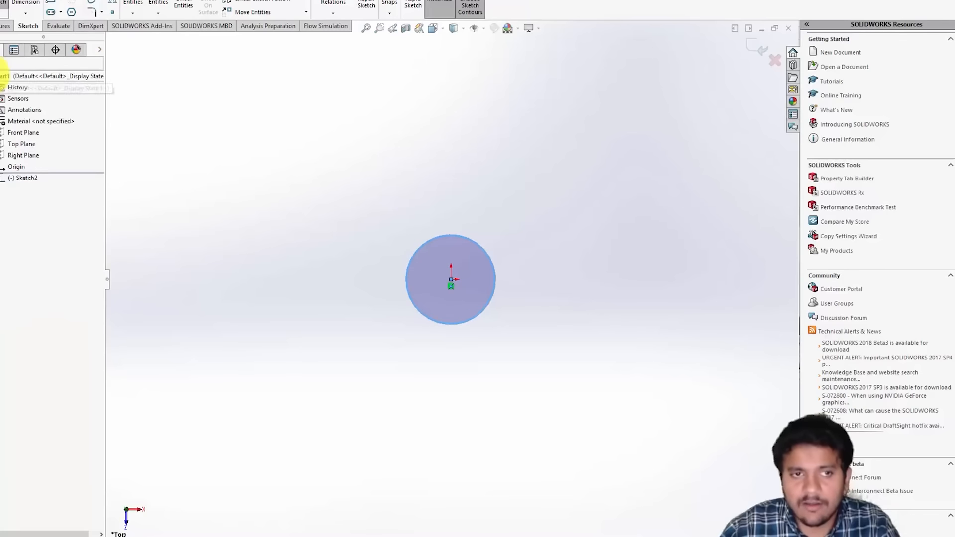
pyautogui.click(10, 12)
# - Extrude the circle sketch as a blind boss 0.30 m long
pyautogui.scroll(5, 511, 376)
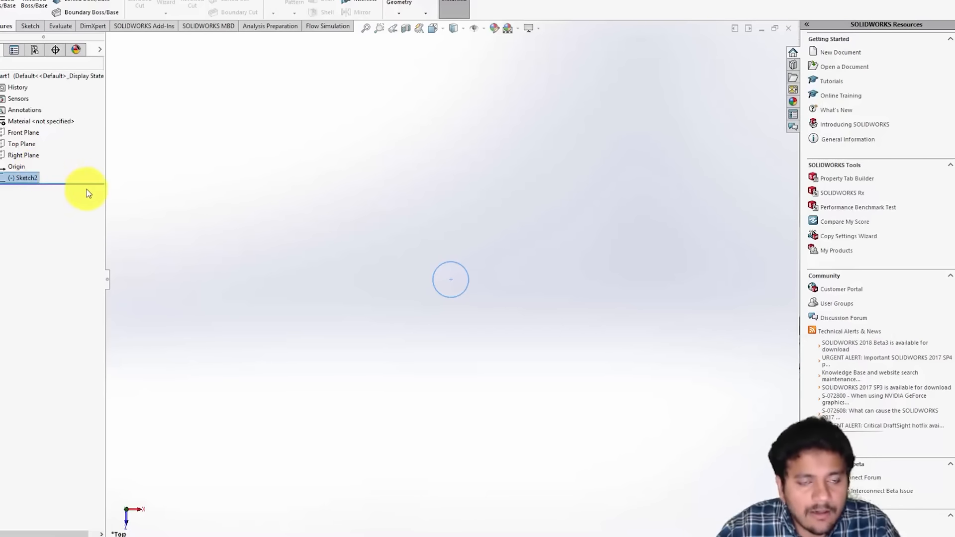
pyautogui.click(5, 4)
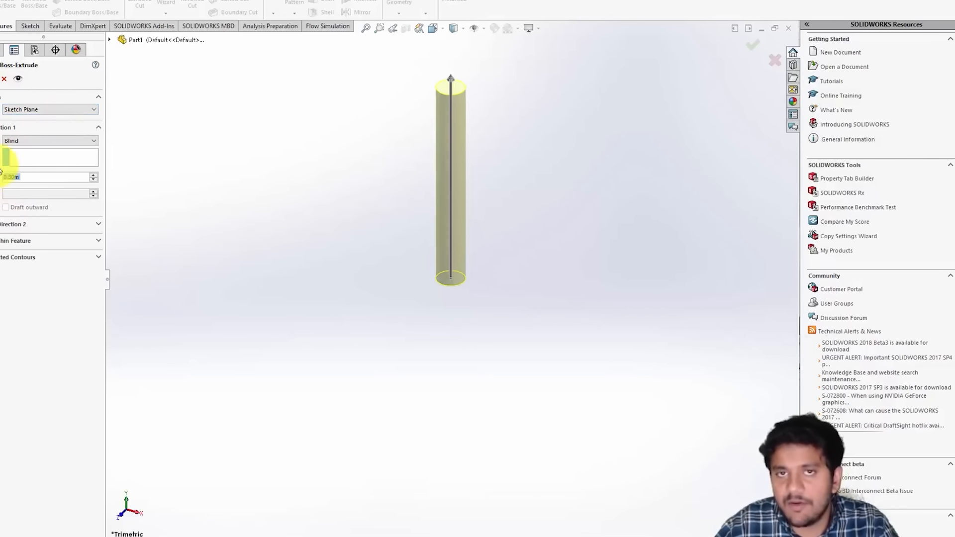
pyautogui.press('Return')
# - Shell the cylinder inward with a 0.001 m wall, removing both circular end faces and showing the preview
pyautogui.moveTo(444, 208); pyautogui.dragTo(419, 267, button='middle')
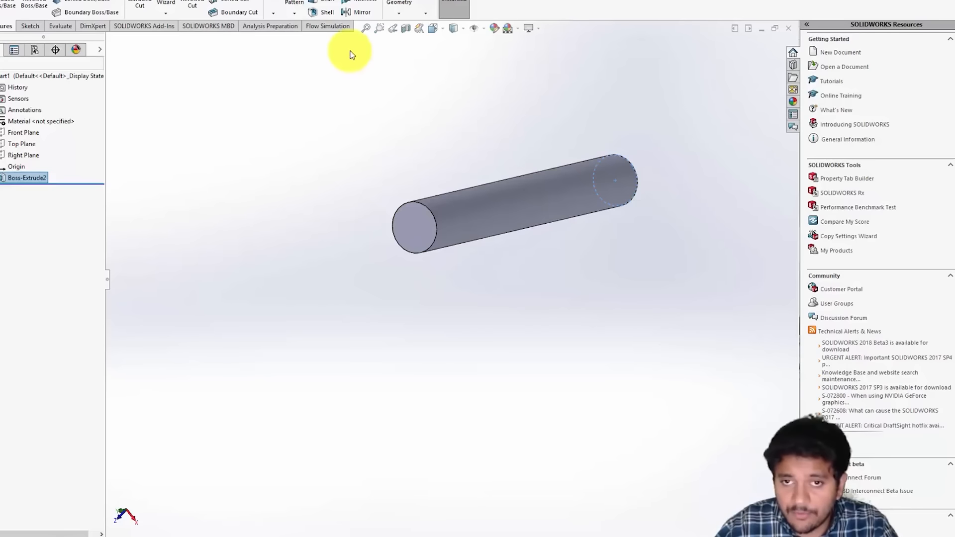
pyautogui.click(315, 13)
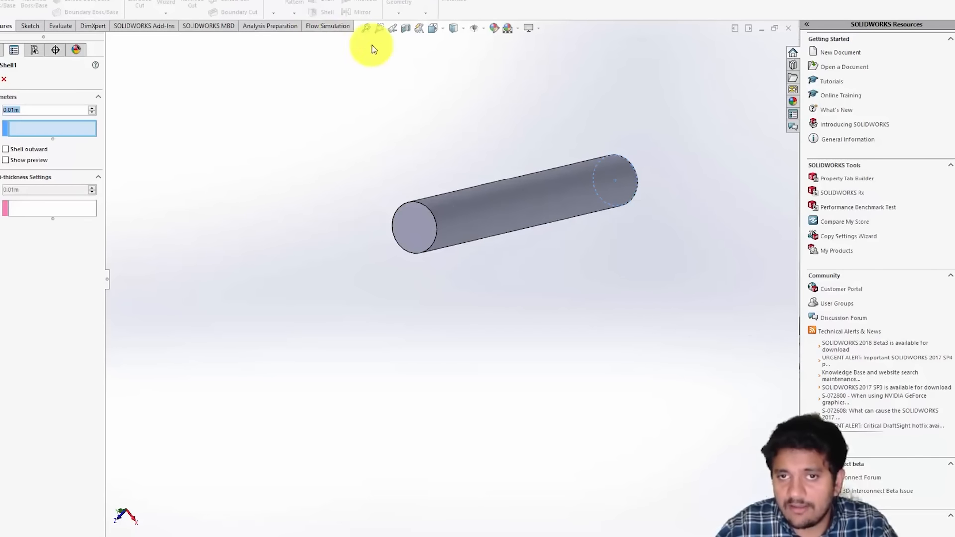
pyautogui.click(405, 224)
pyautogui.moveTo(598, 288); pyautogui.dragTo(426, 324, button='middle')
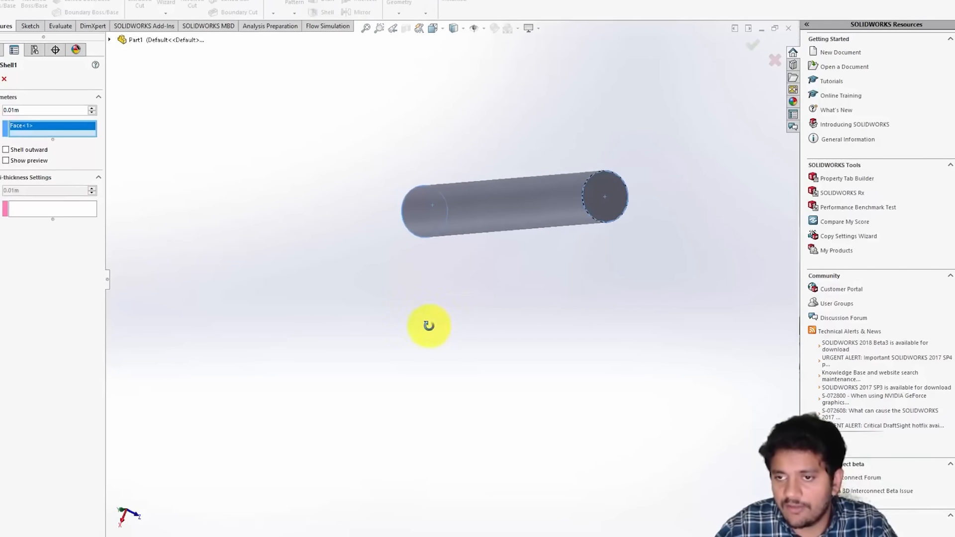
pyautogui.click(603, 215)
pyautogui.click(11, 110)
pyautogui.write('0')
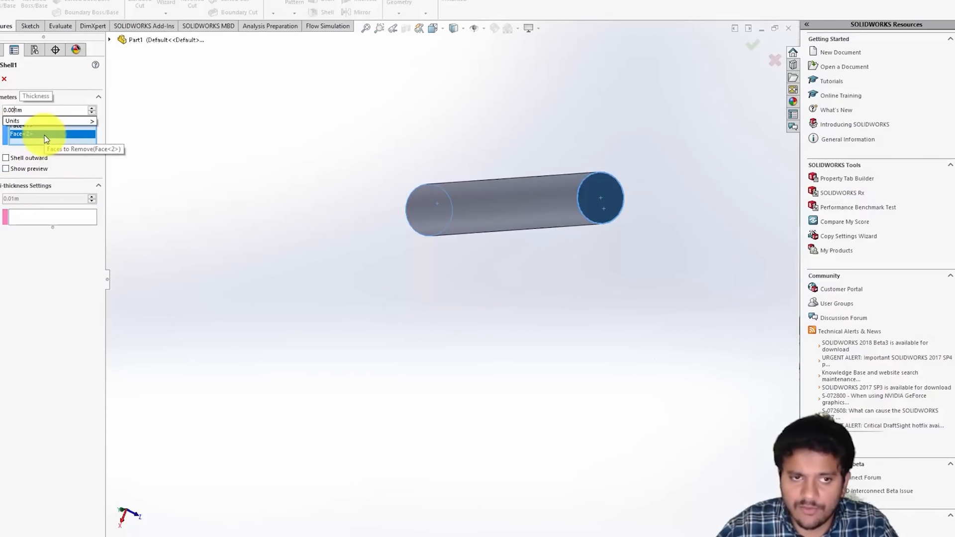
pyautogui.click(204, 151)
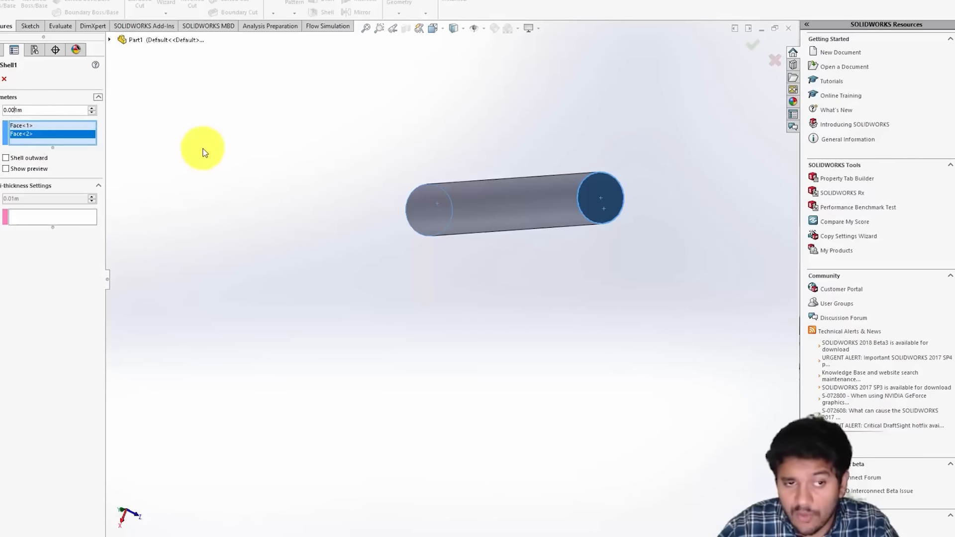
pyautogui.click(17, 169)
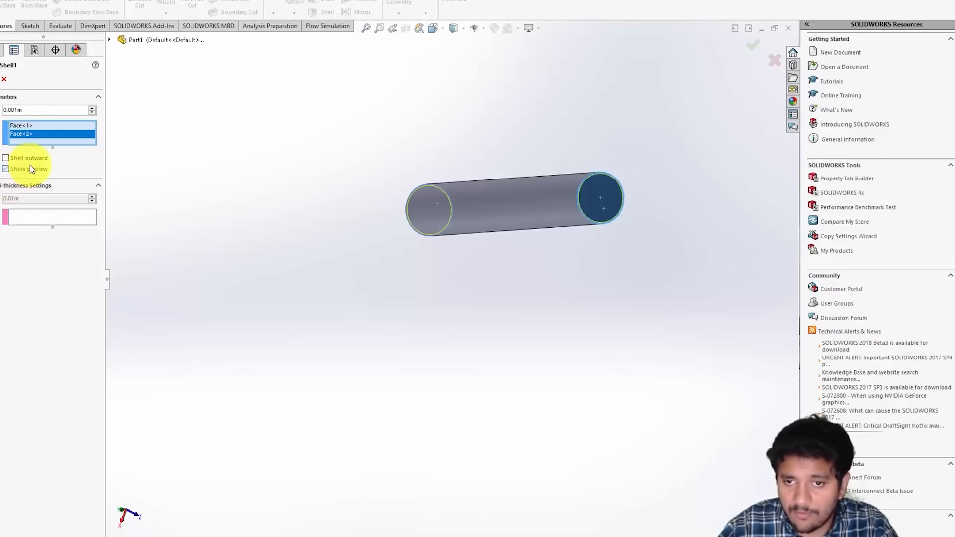
pyautogui.moveTo(259, 221); pyautogui.dragTo(269, 219, button='middle')
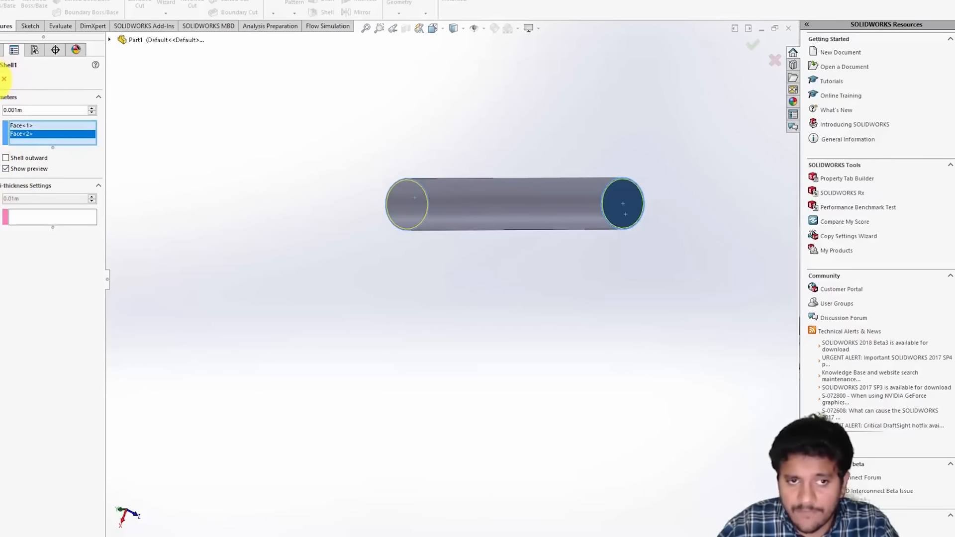
pyautogui.click(0, 79)
# - Examine the hollow pipe's open ends and wall from several angles
pyautogui.scroll(-2, 470, 286)
pyautogui.moveTo(511, 262); pyautogui.dragTo(446, 286, button='middle')
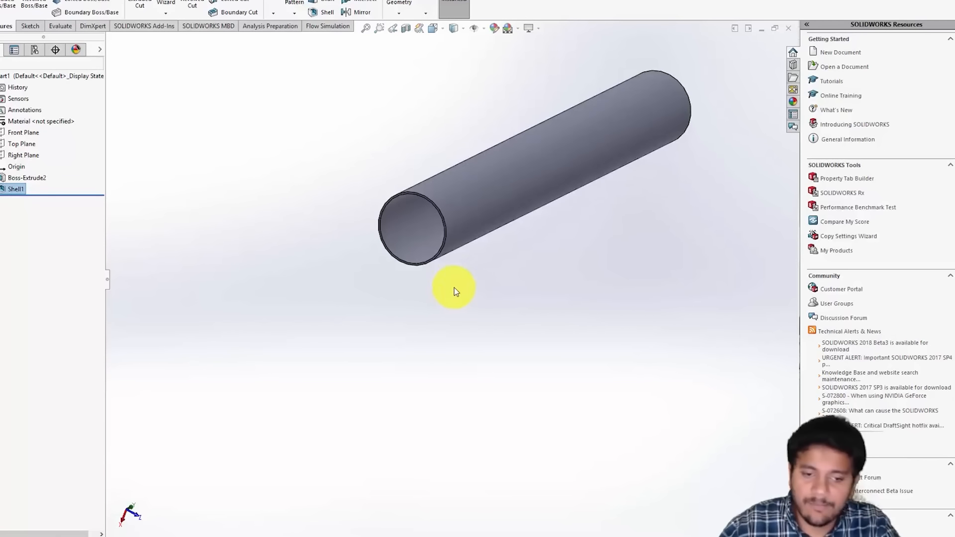
pyautogui.scroll(2, 455, 288)
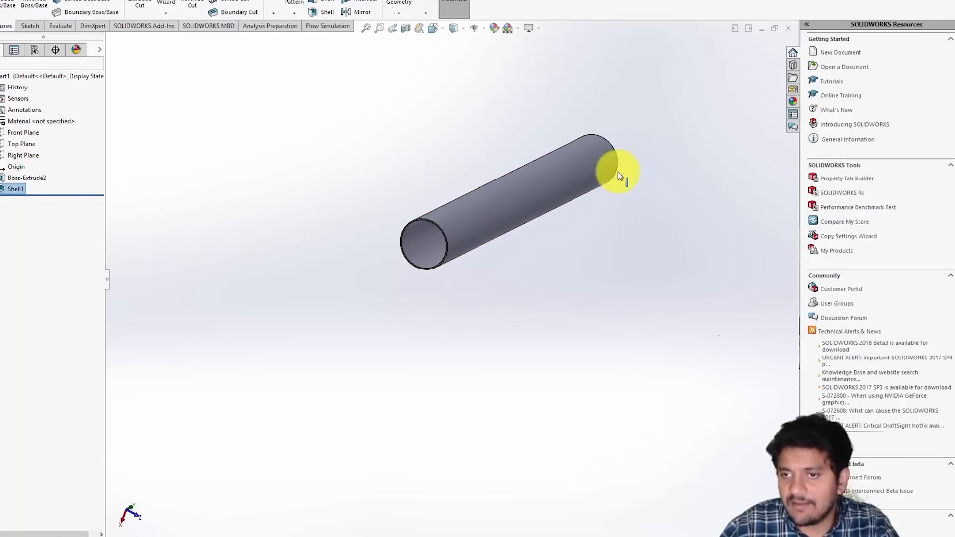
pyautogui.scroll(-2, 524, 254)
pyautogui.hotkey('ctrl', 'Down')
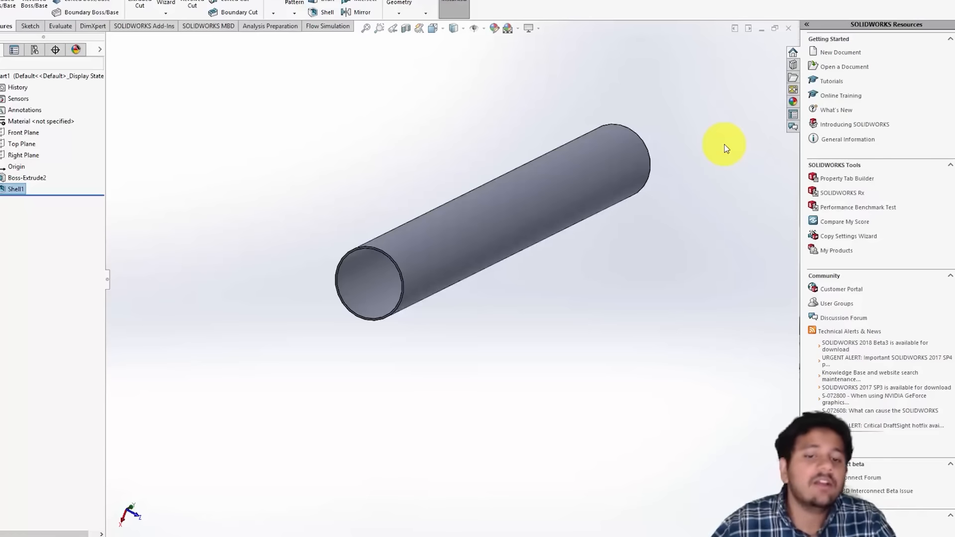
pyautogui.scroll(-3, 597, 209)
pyautogui.moveTo(612, 274); pyautogui.dragTo(623, 252, button='middle')
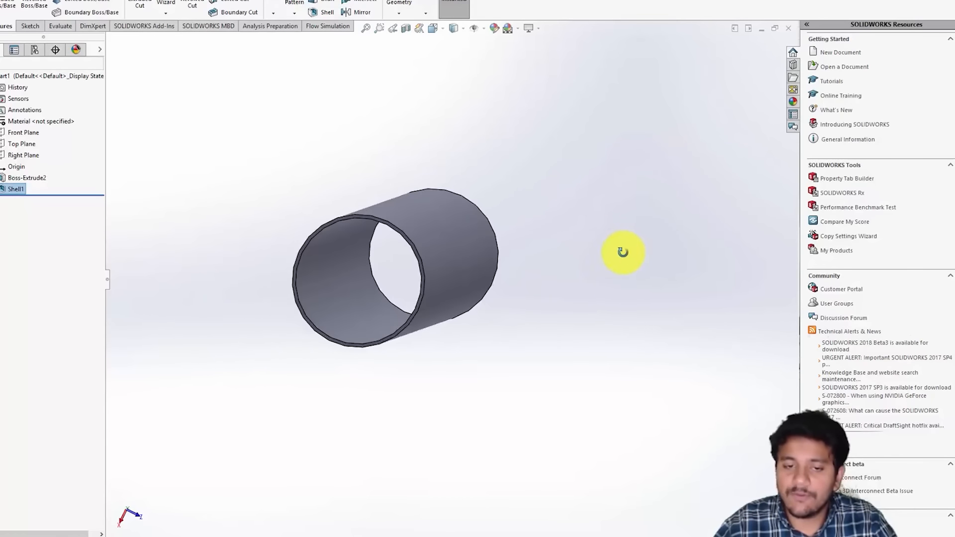
pyautogui.moveTo(384, 298); pyautogui.dragTo(547, 277, button='middle')
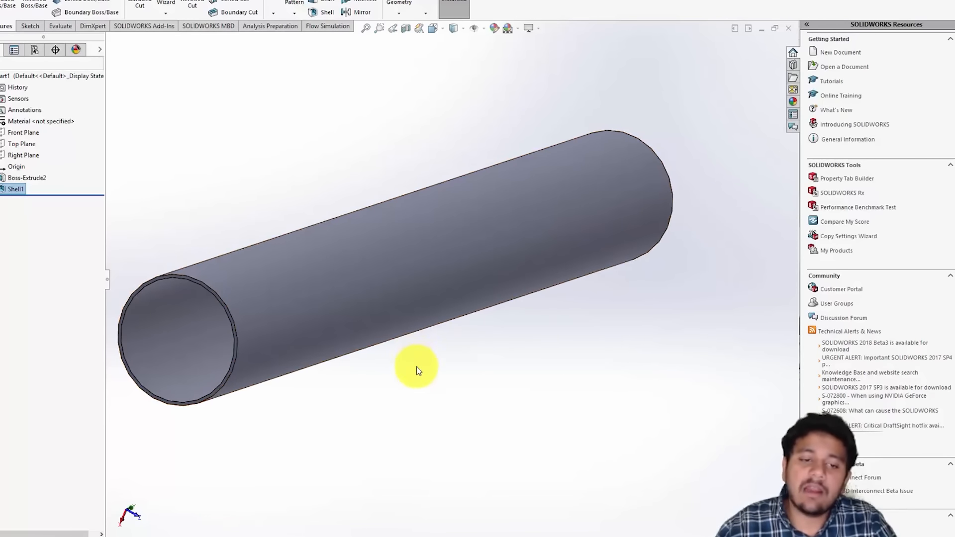
pyautogui.keyDown('ctrl'); pyautogui.moveTo(418, 368); pyautogui.dragTo(463, 349, button='middle'); pyautogui.keyUp('ctrl')
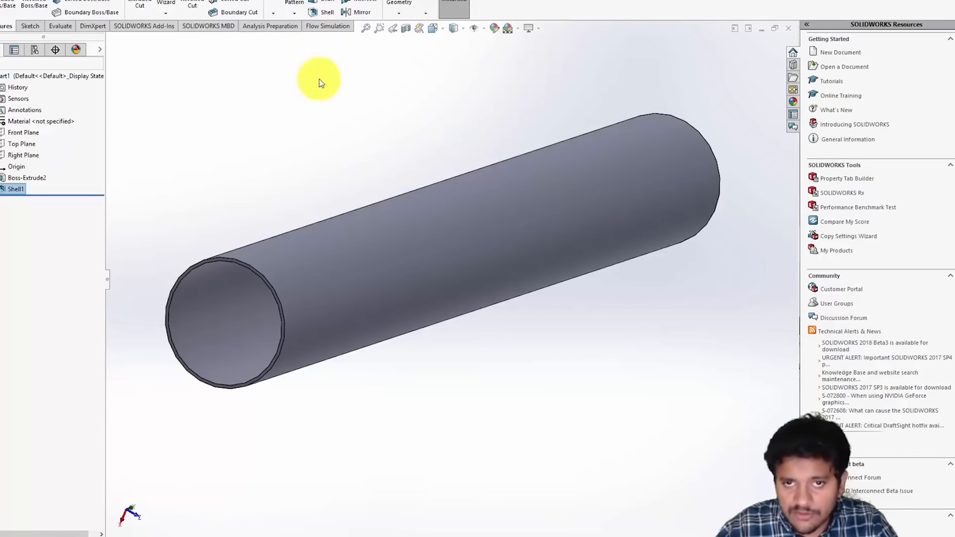
# - Create flow simulation lids on both annular end faces to close the pipe's openings
pyautogui.click(324, 28)
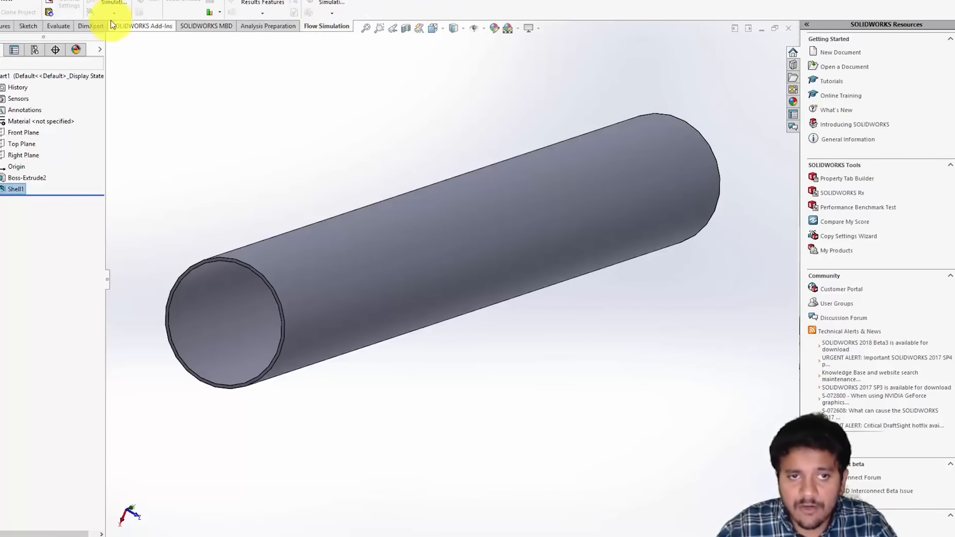
pyautogui.click(50, 12)
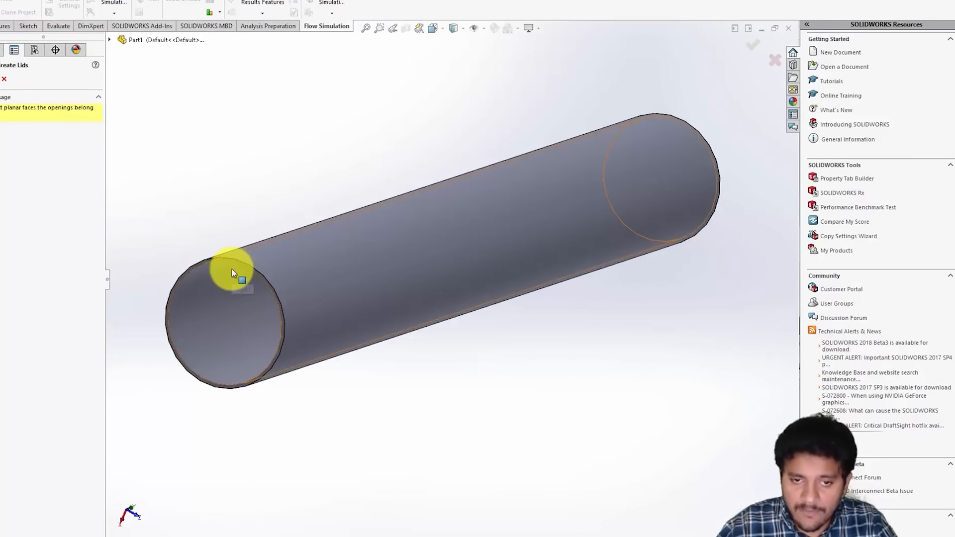
pyautogui.scroll(-4, 244, 268)
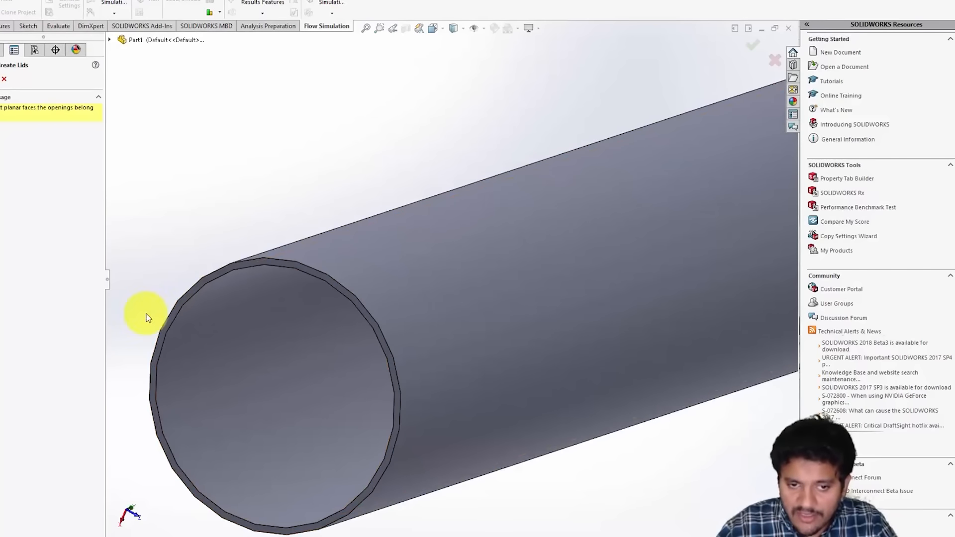
pyautogui.click(182, 307)
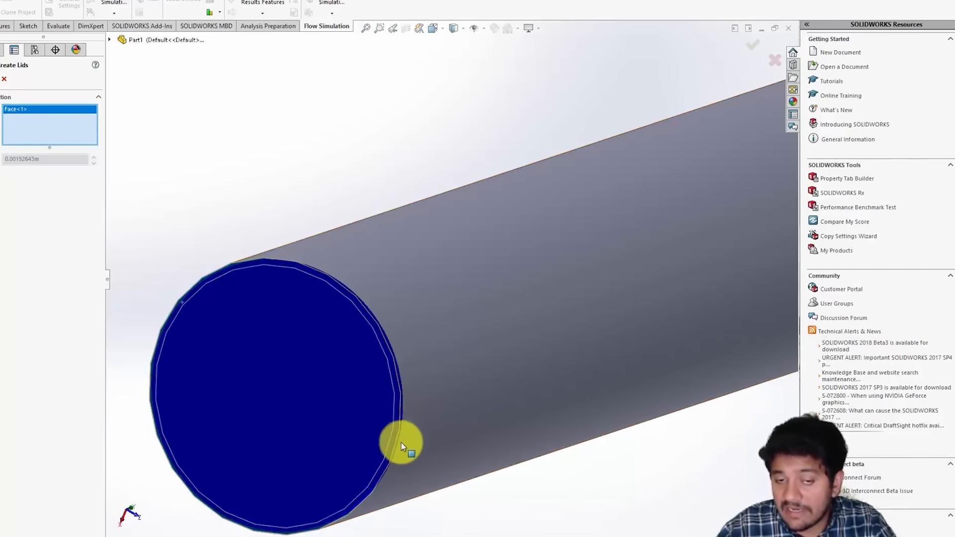
pyautogui.scroll(-5, 313, 491)
pyautogui.scroll(-2, 464, 315)
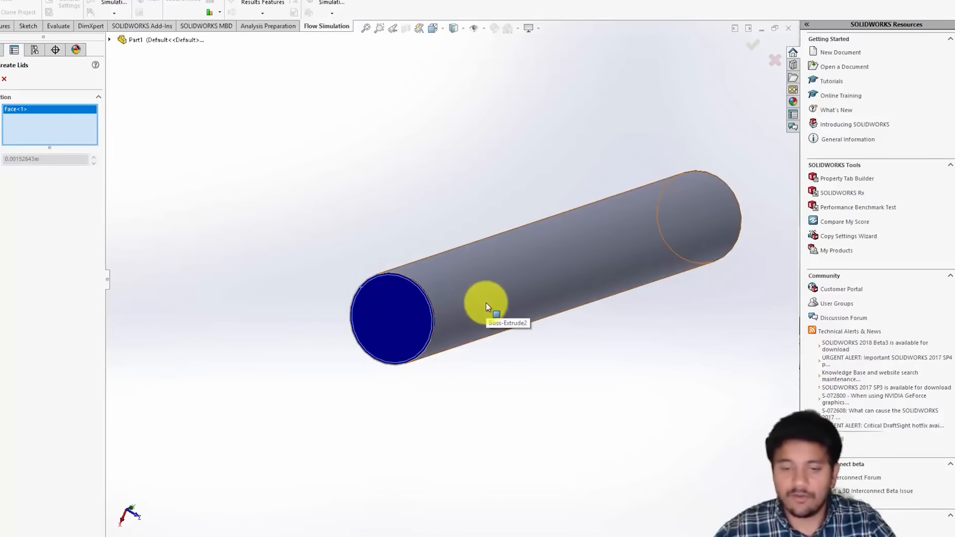
pyautogui.moveTo(710, 337); pyautogui.dragTo(675, 247, button='middle')
pyautogui.scroll(3, 674, 247)
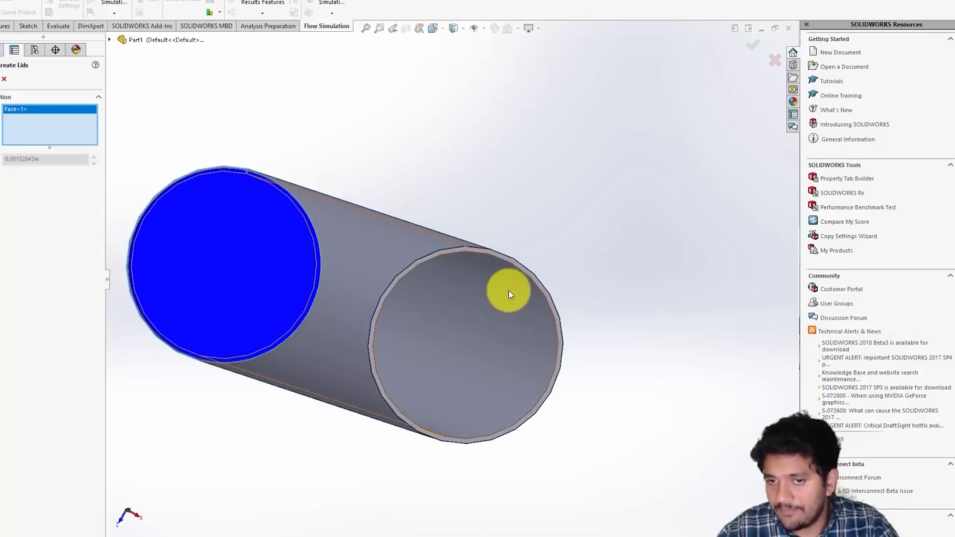
pyautogui.click(456, 255)
pyautogui.scroll(-3, 438, 388)
pyautogui.moveTo(422, 390); pyautogui.dragTo(368, 303, button='middle')
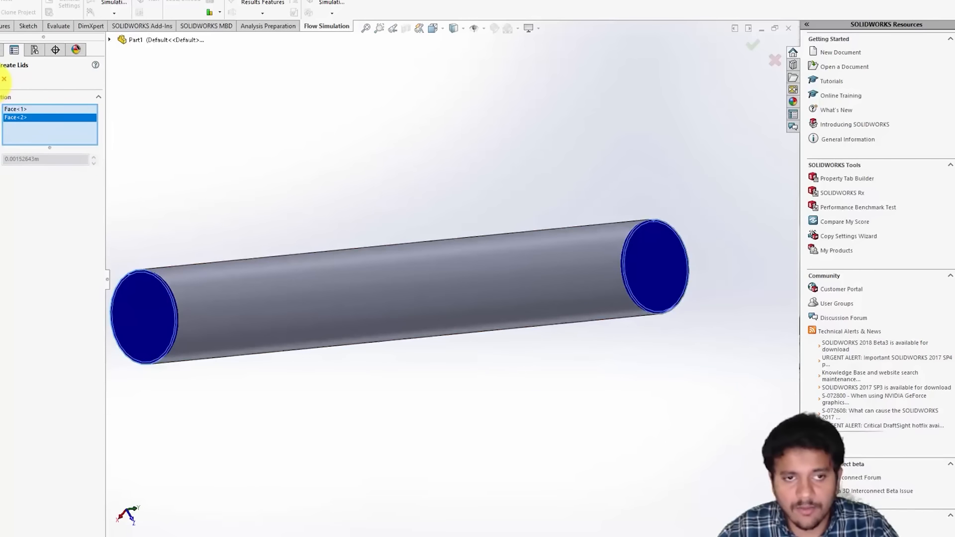
pyautogui.click(4, 78)
# - Try to start a new Flow Simulation project for the capped pipe
pyautogui.moveTo(335, 402); pyautogui.dragTo(256, 398, button='middle')
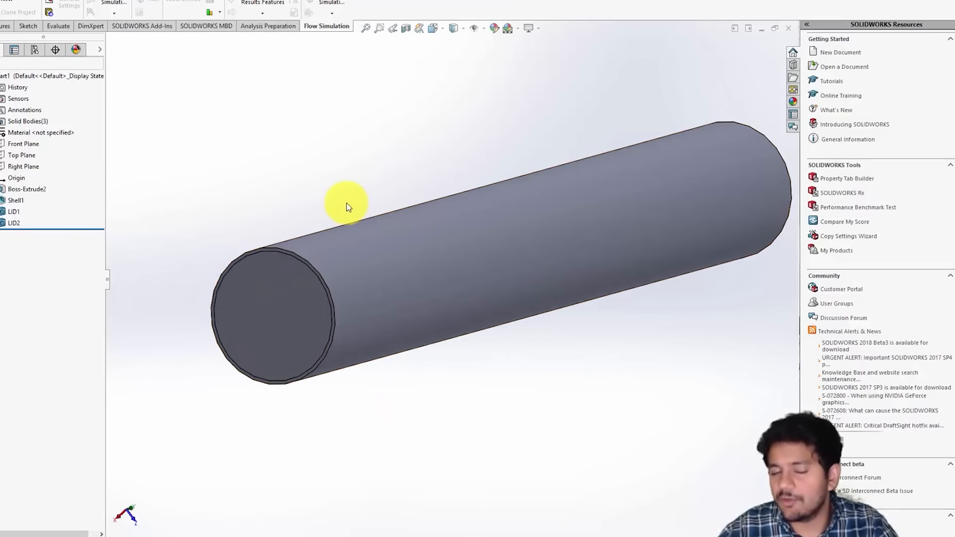
pyautogui.moveTo(273, 177); pyautogui.dragTo(373, 252, button='middle')
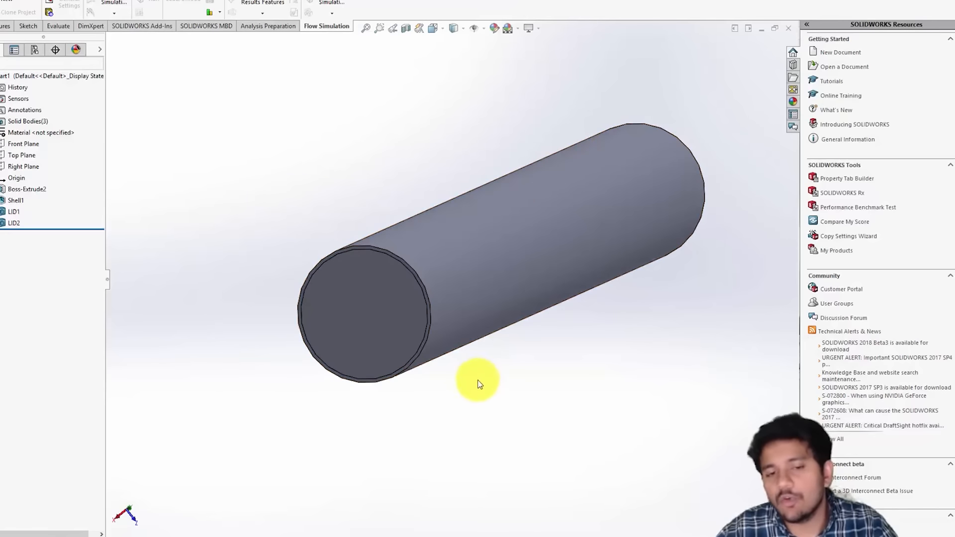
pyautogui.moveTo(452, 375); pyautogui.dragTo(224, 267, button='middle')
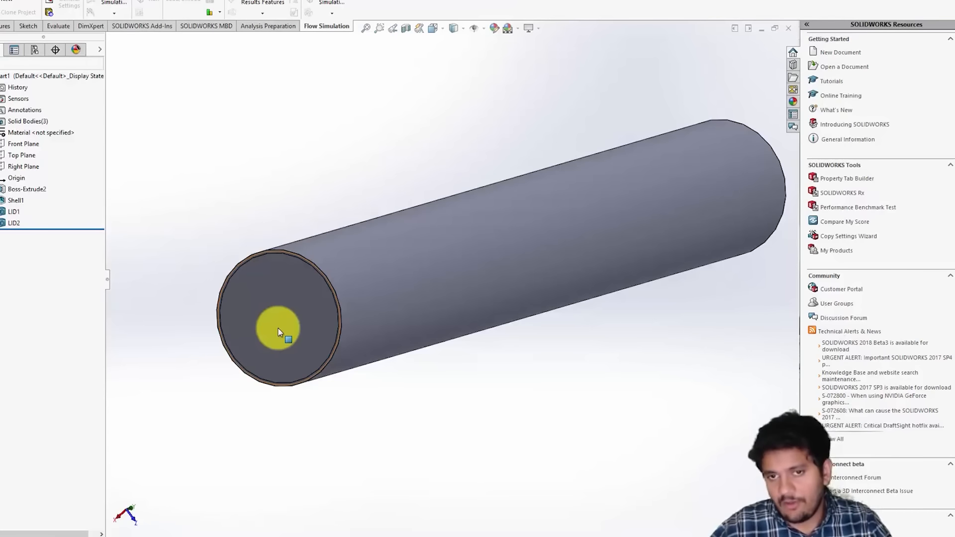
pyautogui.scroll(3, 323, 353)
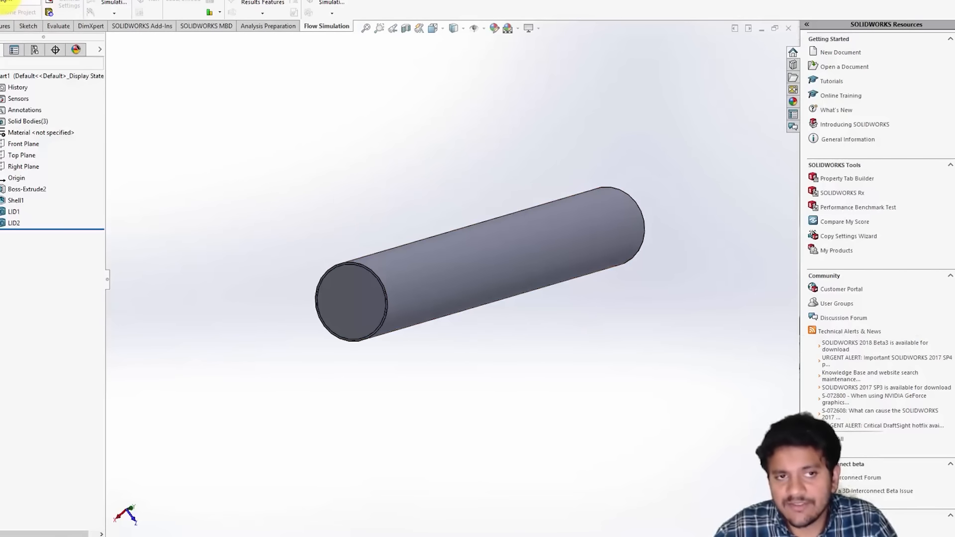
pyautogui.click(6, 5)
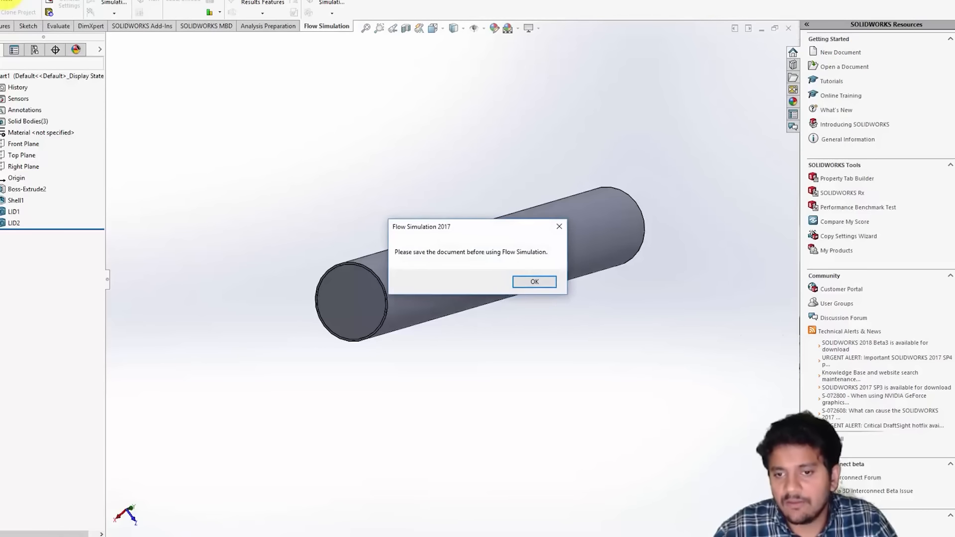
pyautogui.click(535, 282)
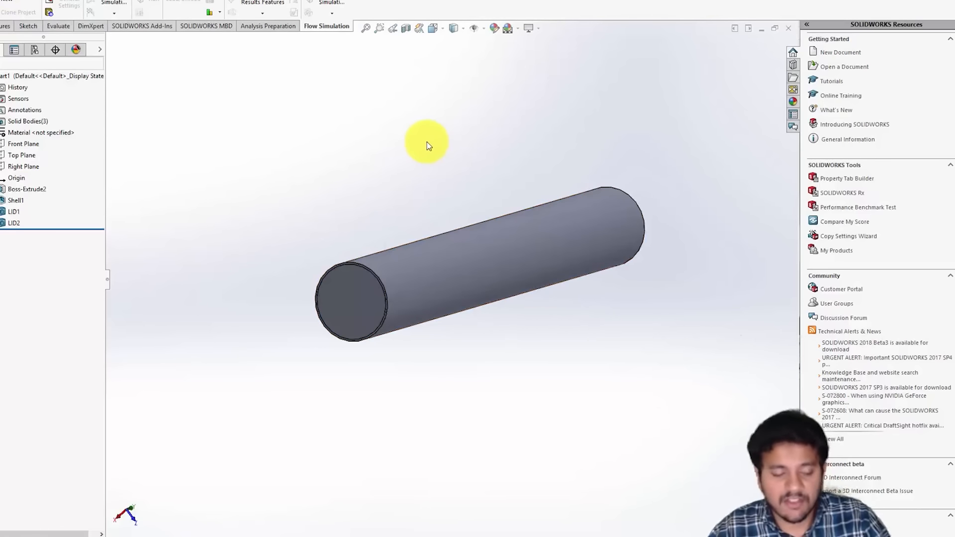
# - Begin saving the part and browse to the sw_cfd folder on the data drive
pyautogui.hotkey('ctrl', 's')
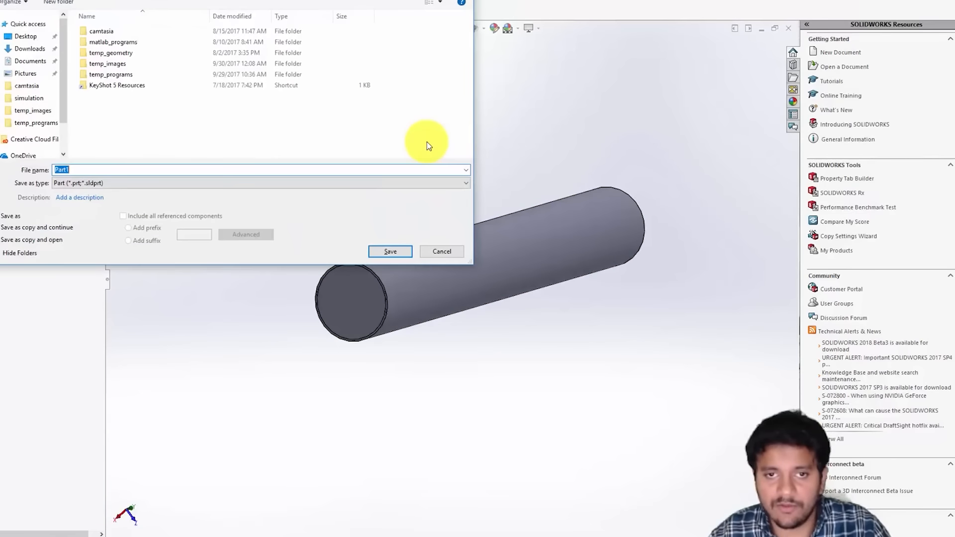
pyautogui.click(31, 62)
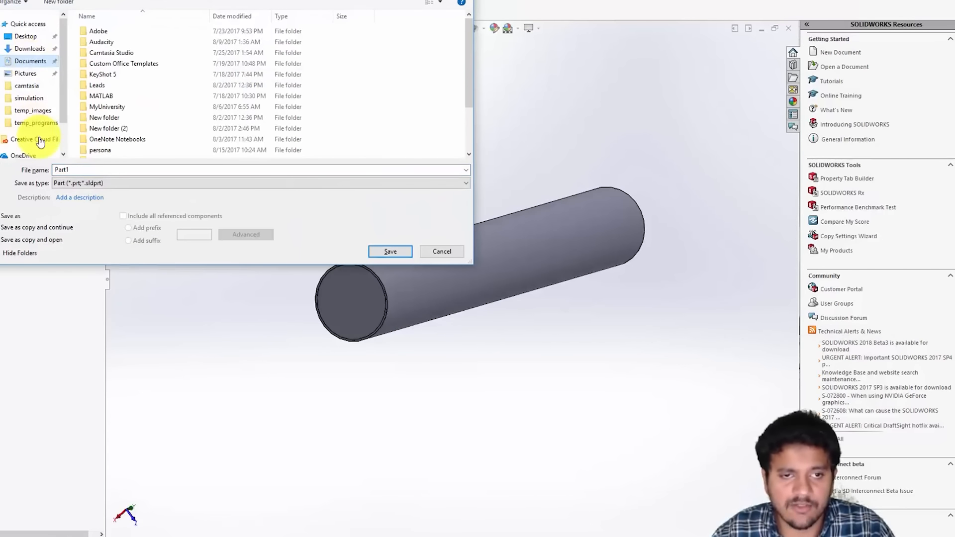
pyautogui.scroll(-1, 34, 124)
pyautogui.scroll(-1, 36, 143)
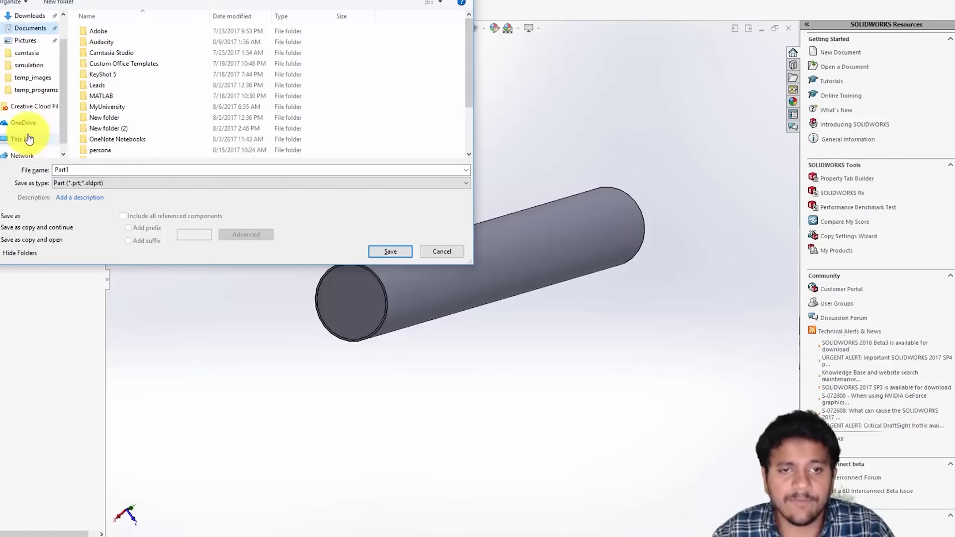
pyautogui.click(24, 139)
pyautogui.doubleClick(231, 118)
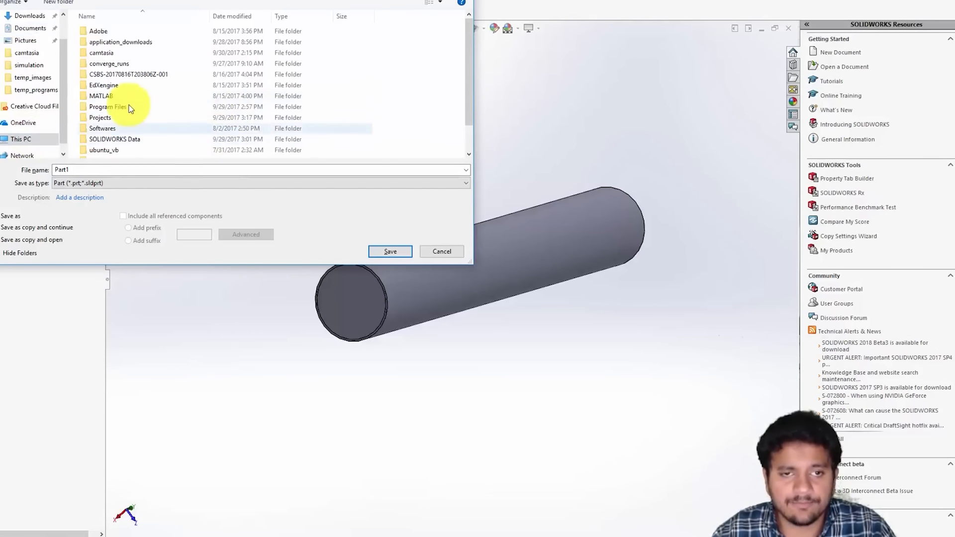
pyautogui.doubleClick(122, 88)
pyautogui.doubleClick(114, 53)
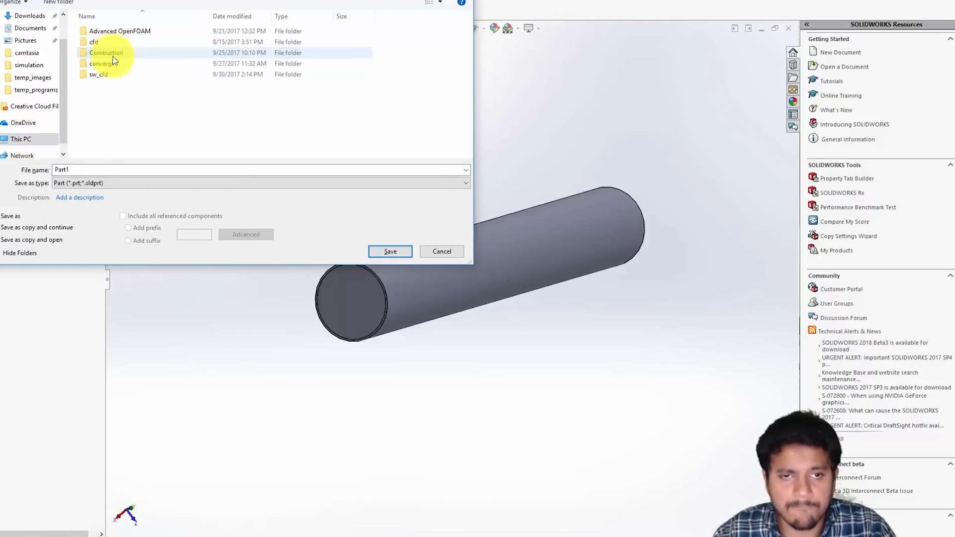
pyautogui.doubleClick(112, 75)
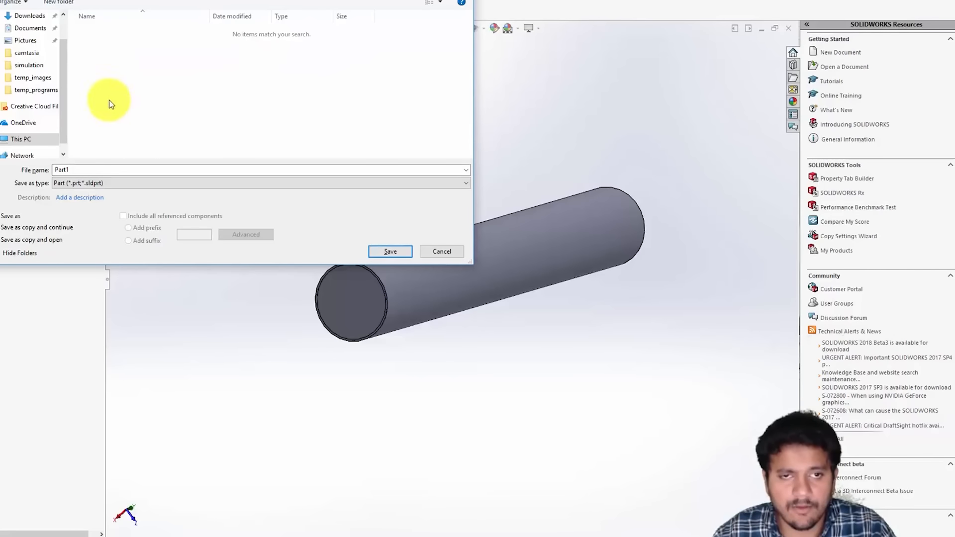
# - Create a folder named pipe_flow and save the part inside it as pipe
pyautogui.click(58, 5)
pyautogui.write('pipe_flow')
pyautogui.press('Return')
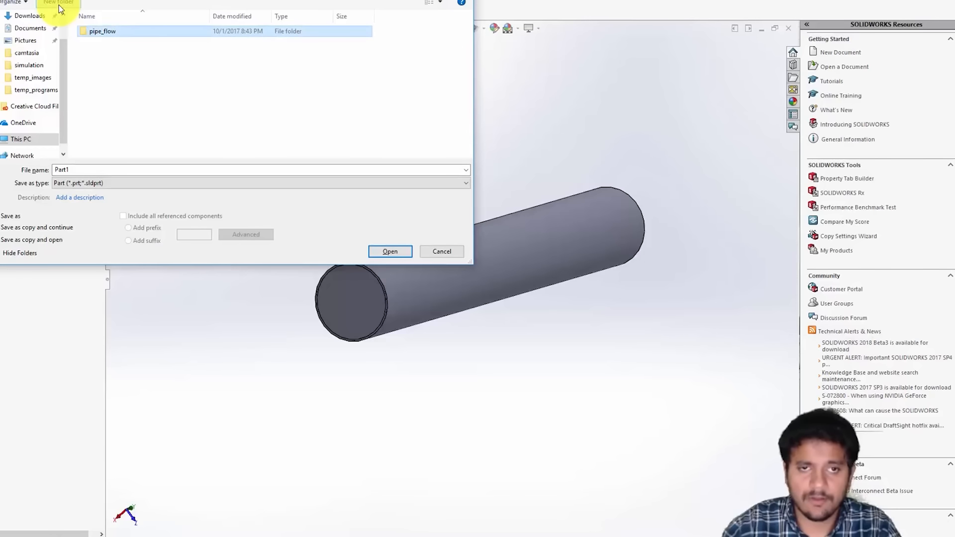
pyautogui.doubleClick(89, 30)
pyautogui.doubleClick(149, 169)
pyautogui.write('pipe')
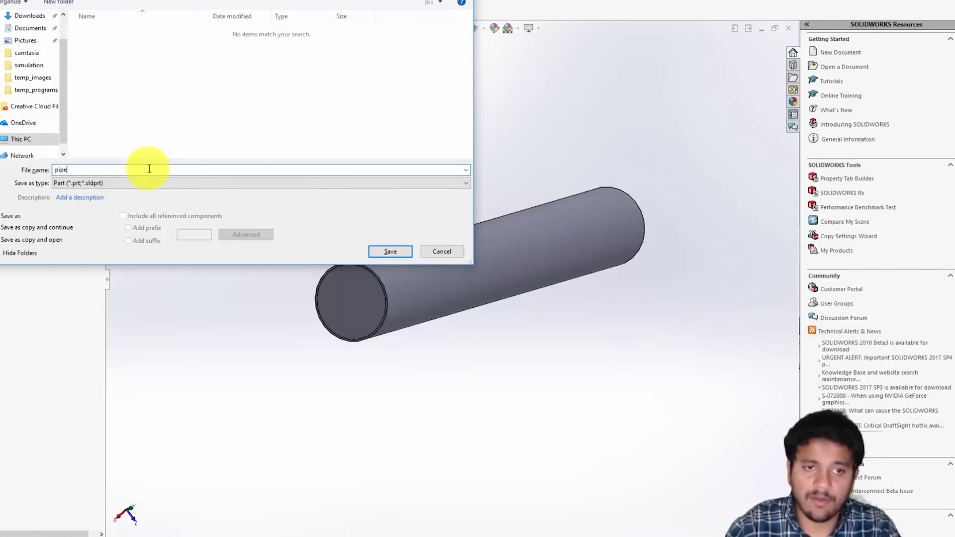
pyautogui.click(372, 252)
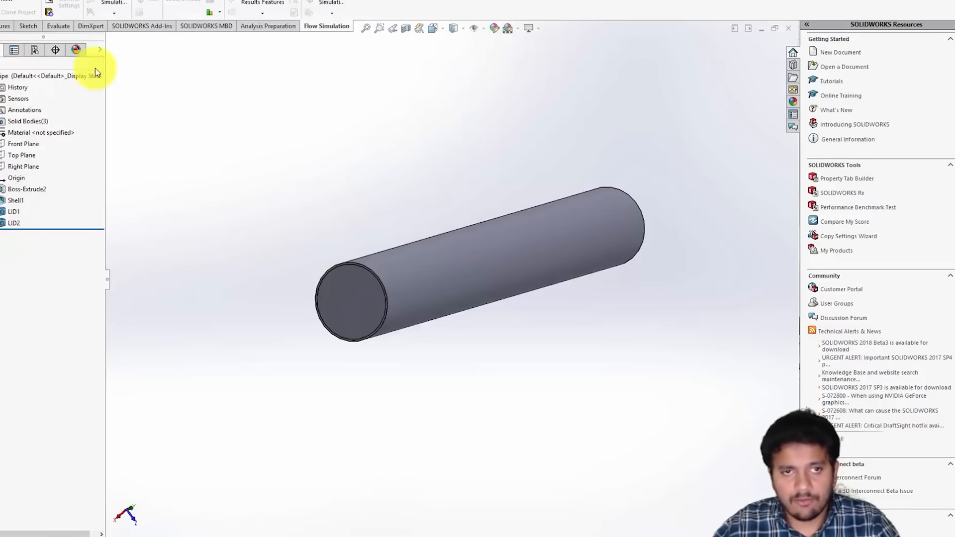
# - Start a new Flow Simulation project with the wizard and name it Pipe flow, leaving the current configuration selected
pyautogui.click(10, 3)
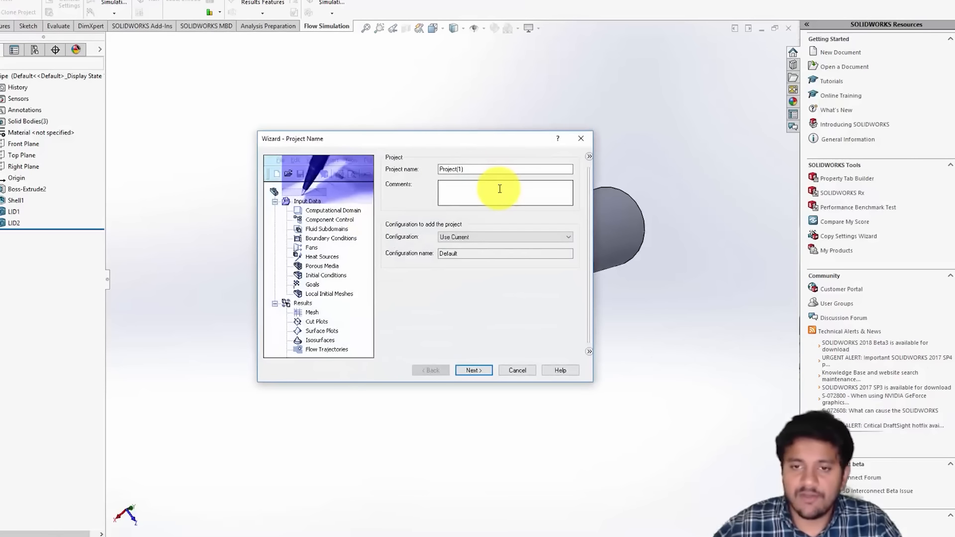
pyautogui.click(474, 169)
pyautogui.doubleClick(474, 170)
pyautogui.write('Pipe flow')
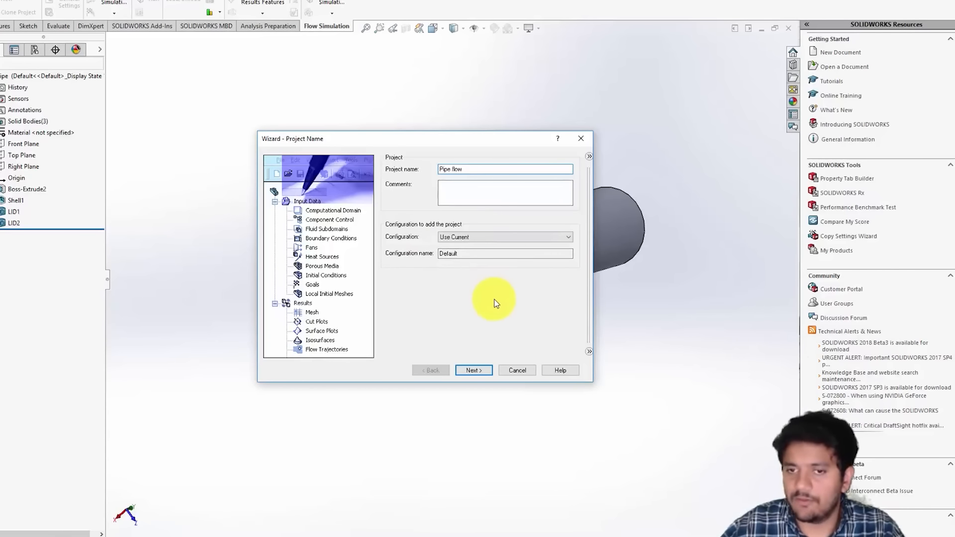
pyautogui.click(463, 196)
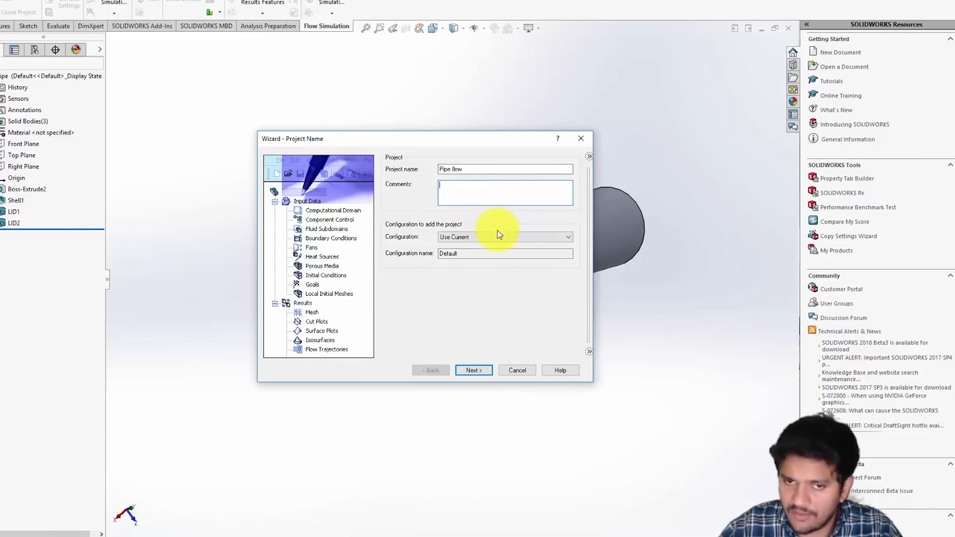
# - Accept the SI (m-kg-s) unit system and an internal analysis excluding cavities without flow conditions, with no physical features enabled
pyautogui.click(468, 370)
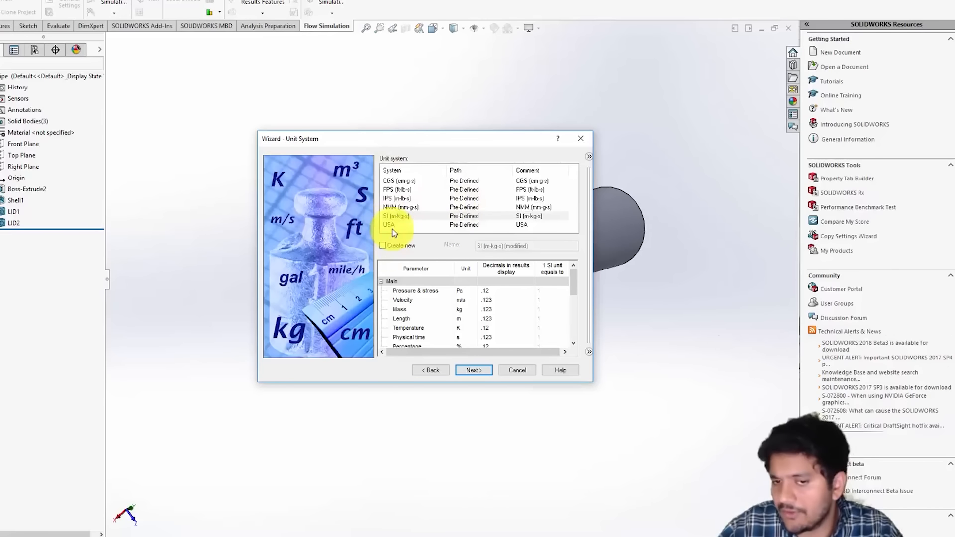
pyautogui.click(472, 371)
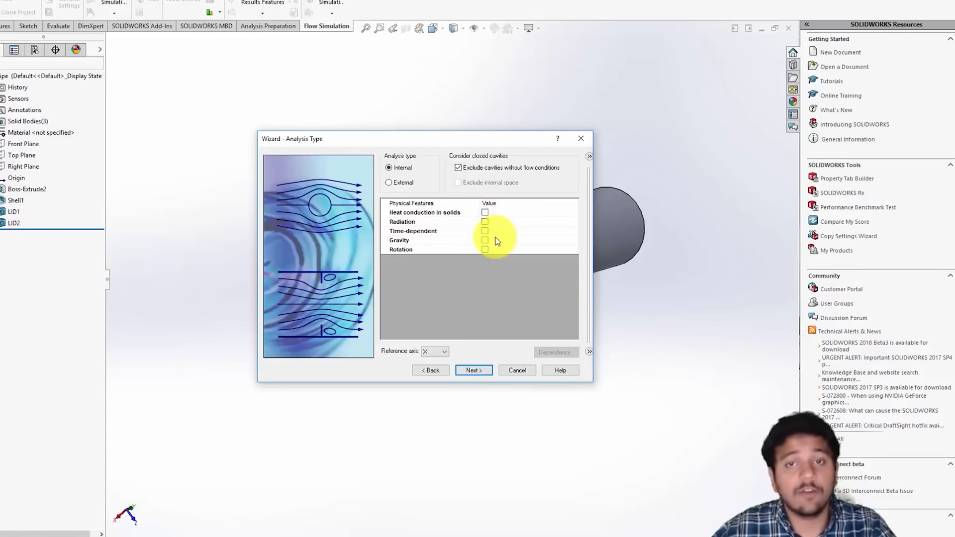
pyautogui.click(472, 368)
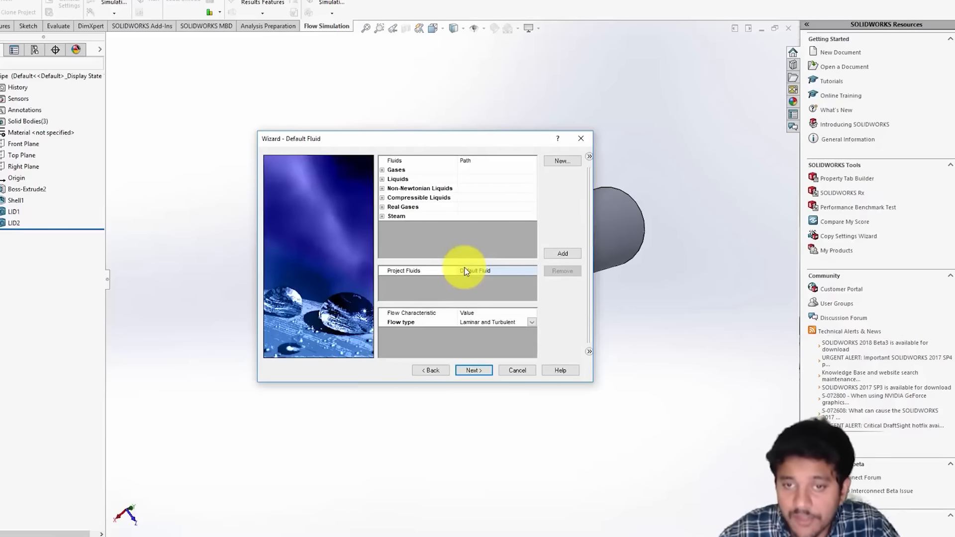
# - Add the predefined gas Air as the project fluid and use the Laminar and Turbulent flow type
pyautogui.click(382, 170)
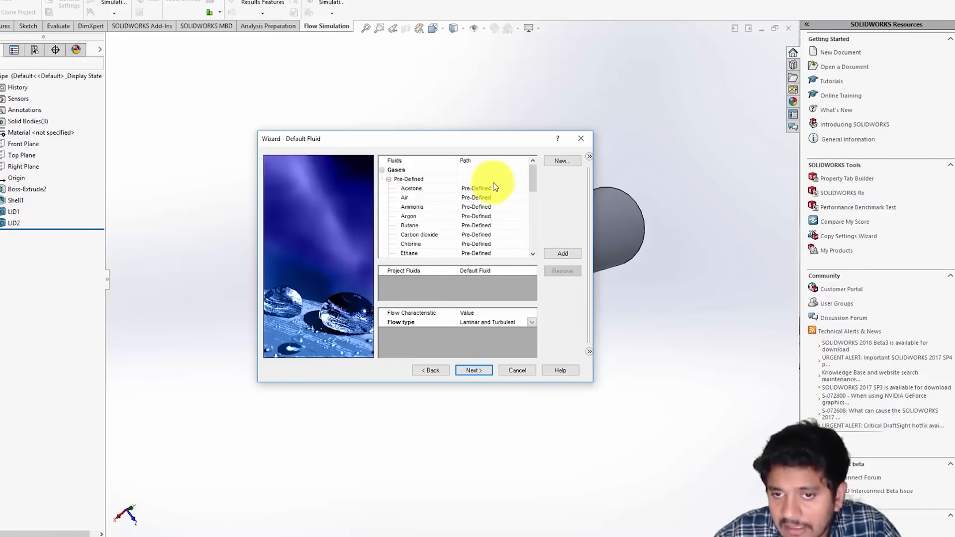
pyautogui.click(410, 199)
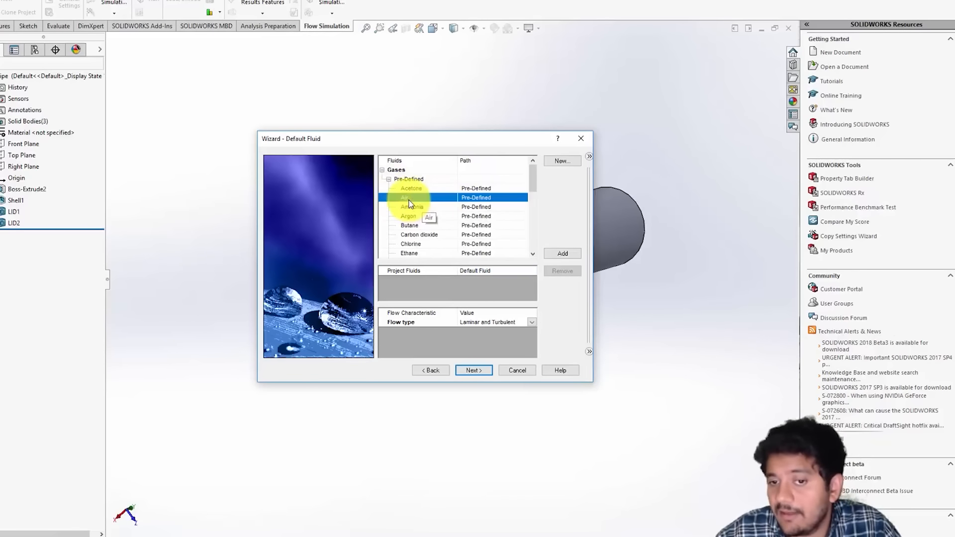
pyautogui.click(560, 254)
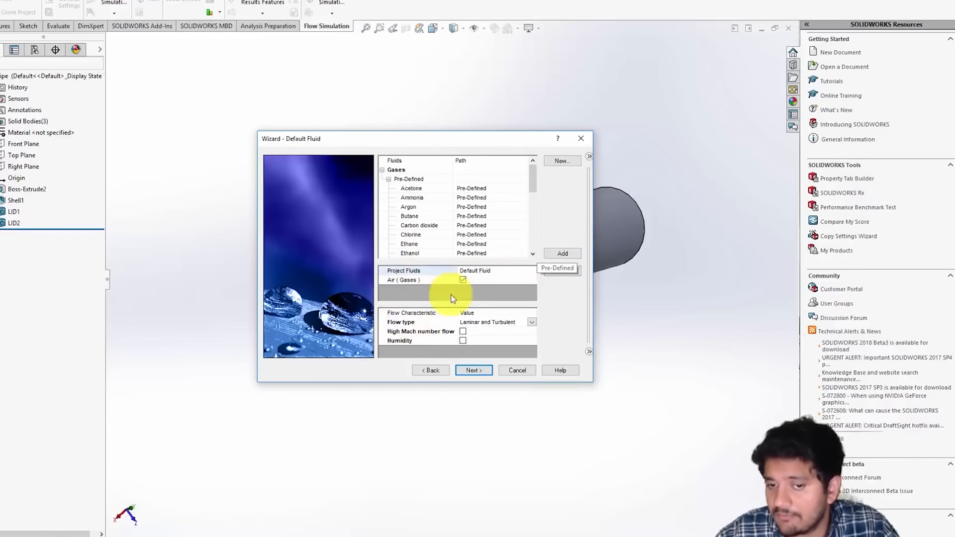
pyautogui.click(532, 323)
pyautogui.click(532, 324)
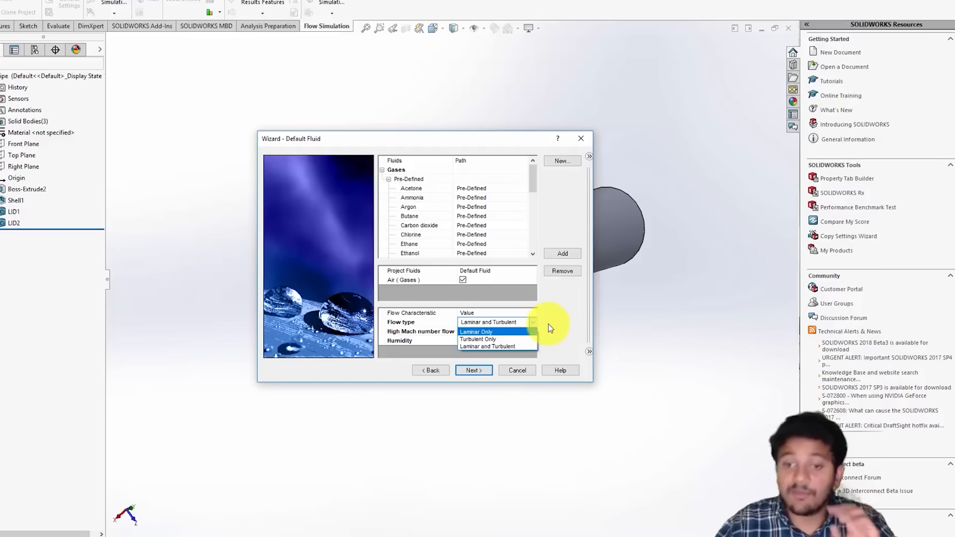
pyautogui.click(531, 347)
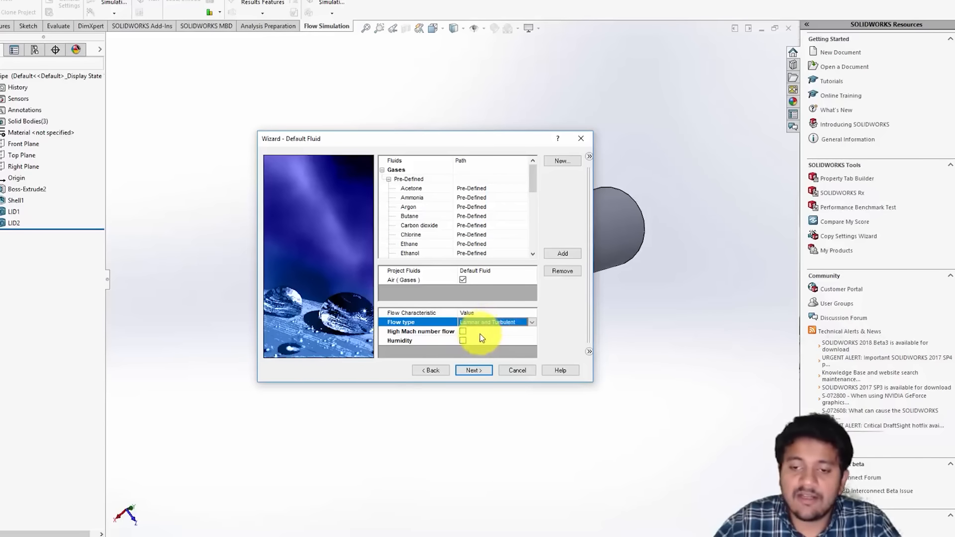
pyautogui.click(480, 371)
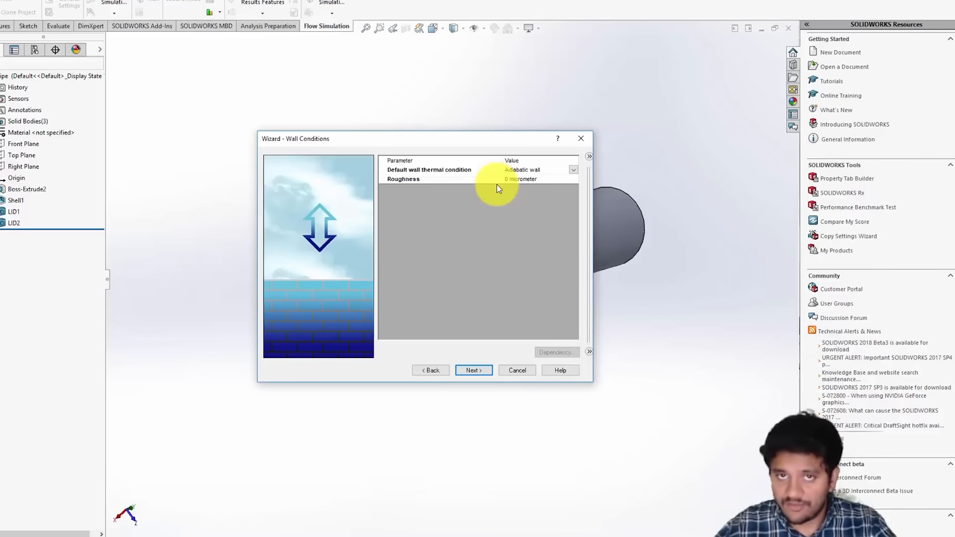
# - Accept the adiabatic wall and default initial conditions, reviewing the turbulence parameters, and finish creating the project
pyautogui.click(475, 369)
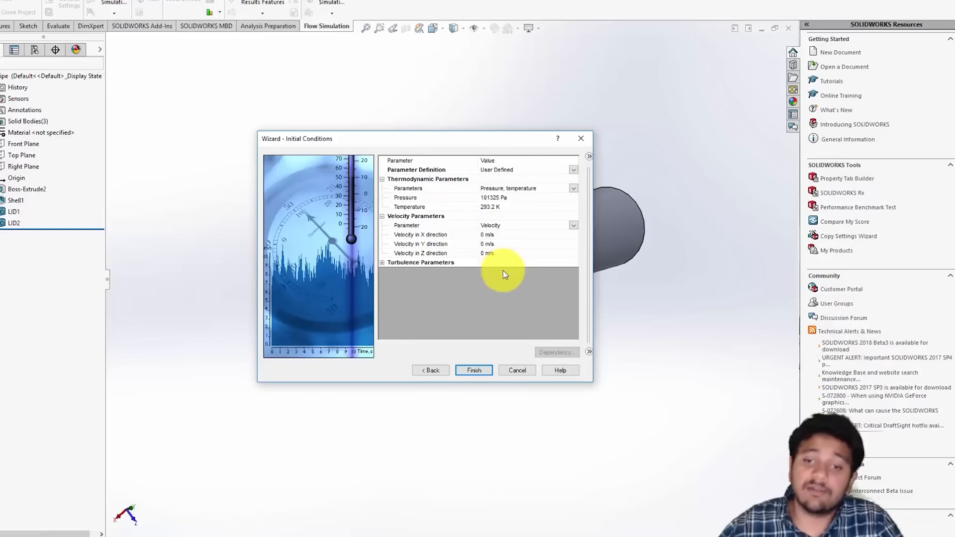
pyautogui.click(382, 263)
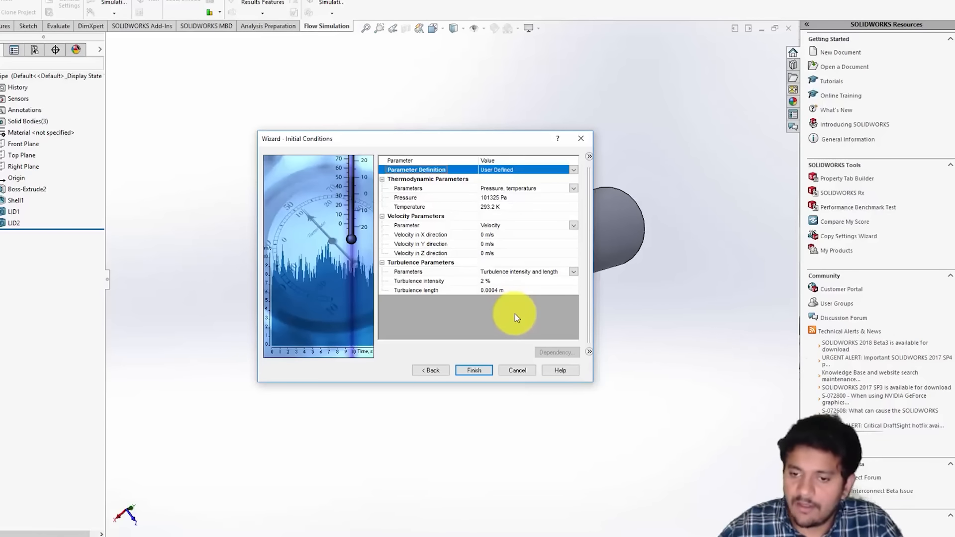
pyautogui.click(477, 370)
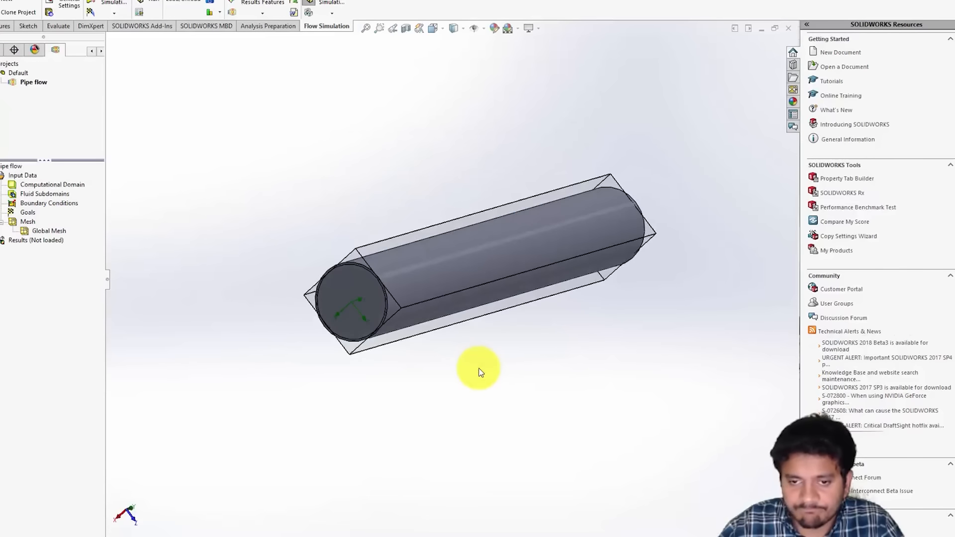
# - Examine the computational domain around the pipe from several angles
pyautogui.moveTo(505, 335); pyautogui.dragTo(441, 298, button='middle')
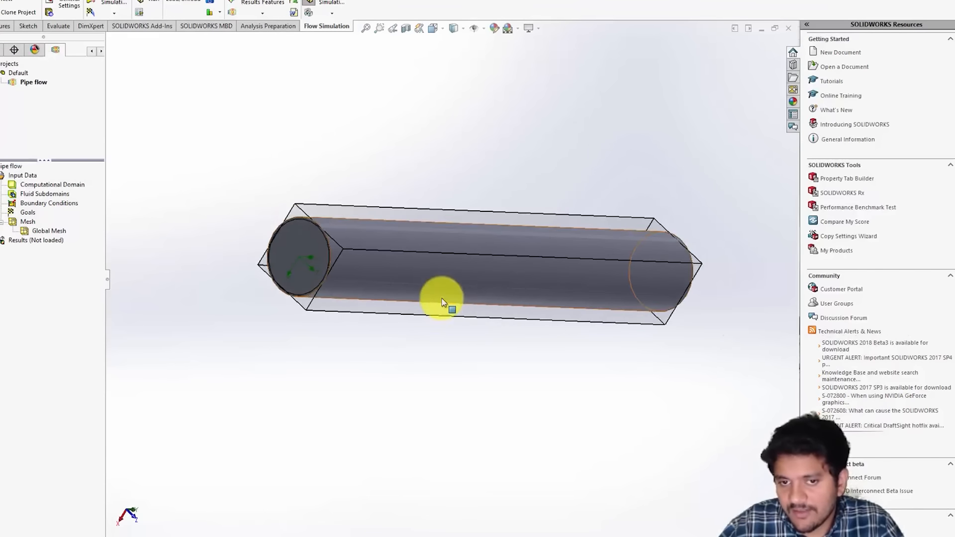
pyautogui.click(338, 248)
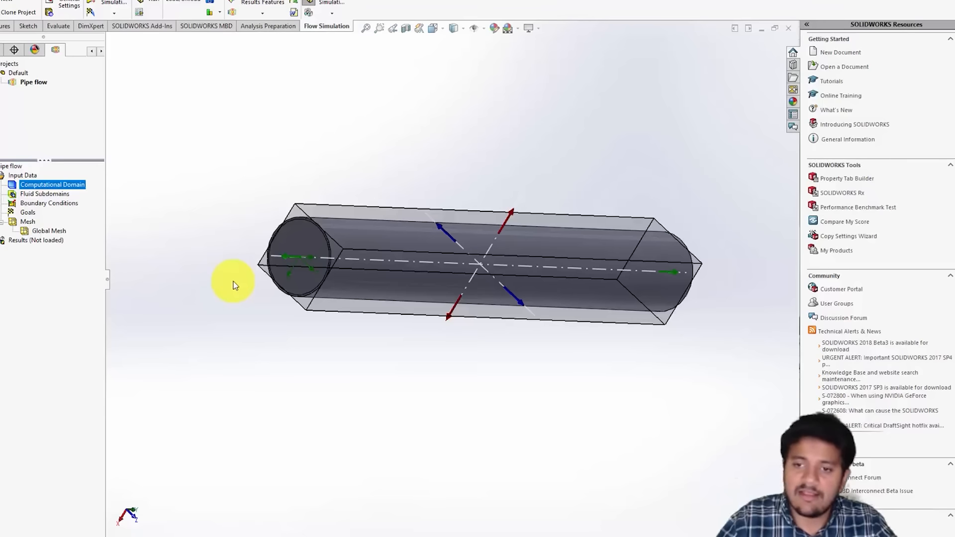
pyautogui.moveTo(592, 331); pyautogui.dragTo(596, 299, button='middle')
# - Insert a boundary condition and choose the hidden face of lid LID2 as its selection through Select Other
pyautogui.click(48, 194)
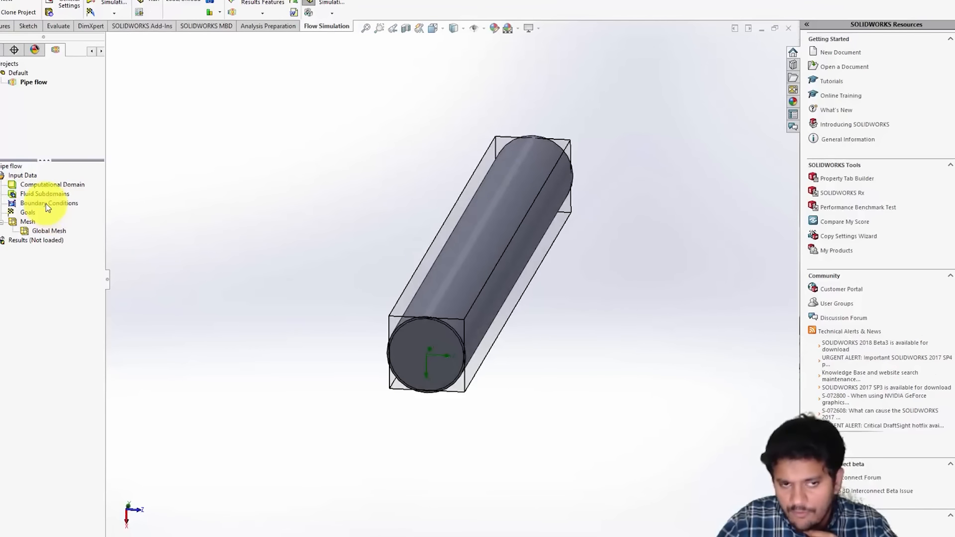
pyautogui.rightClick(46, 204)
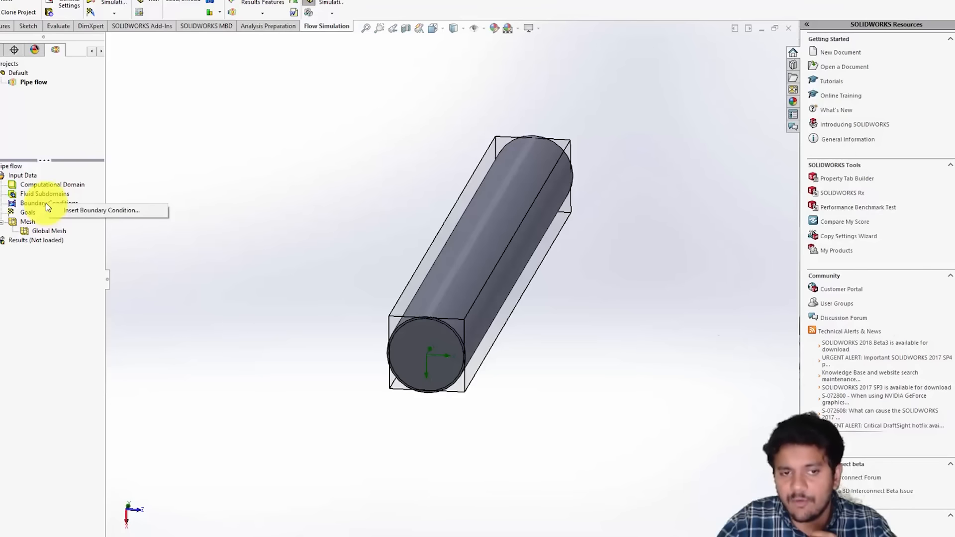
pyautogui.click(64, 210)
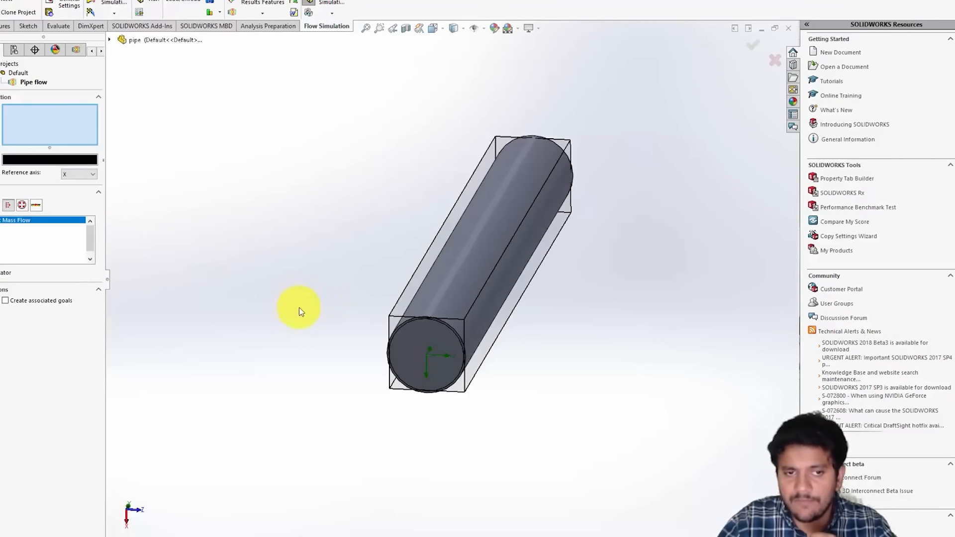
pyautogui.moveTo(320, 373); pyautogui.dragTo(305, 323, button='middle')
pyautogui.click(428, 255)
pyautogui.scroll(-1, 428, 255)
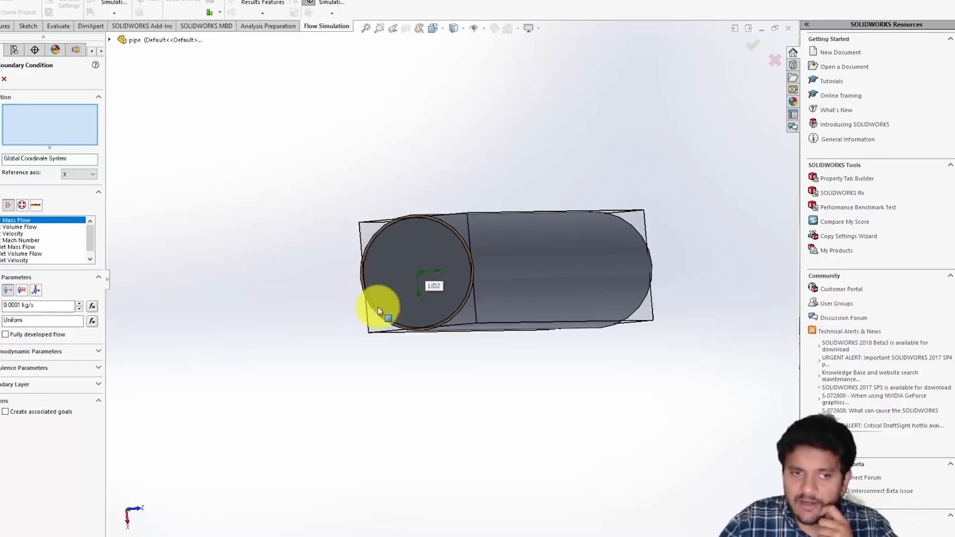
pyautogui.rightClick(401, 255)
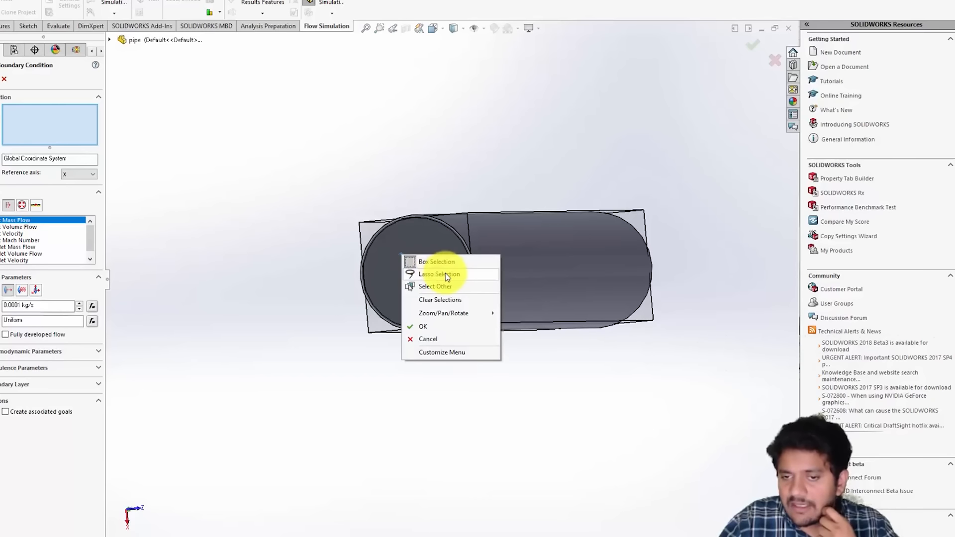
pyautogui.click(446, 286)
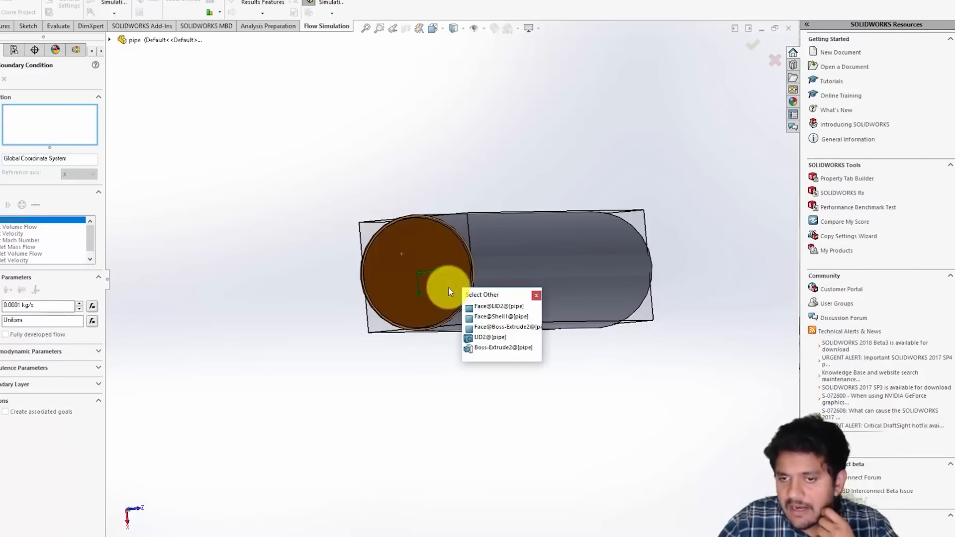
pyautogui.click(493, 306)
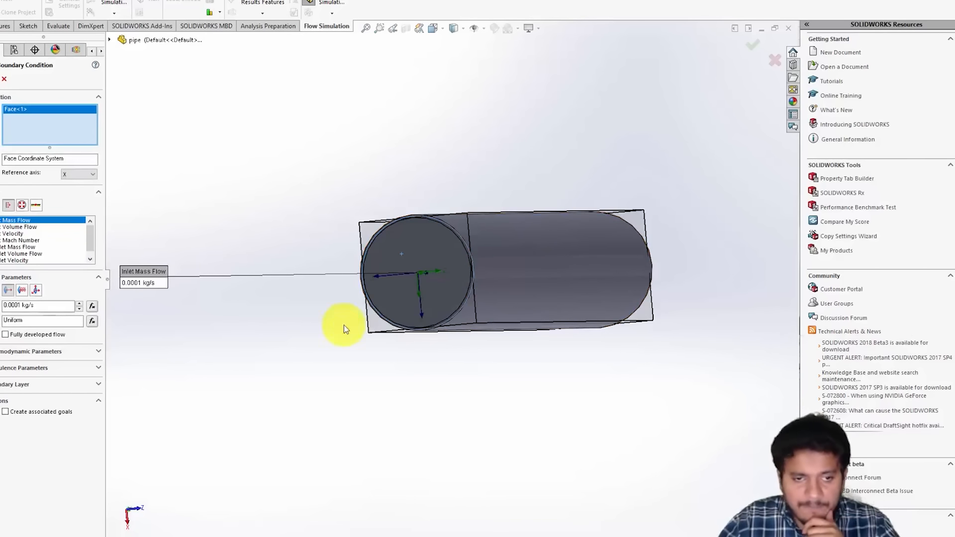
# - Define the boundary condition as Inlet Velocity of 1 m/s normal to the face on lid LID2 and accept it
pyautogui.click(16, 234)
pyautogui.click(3, 306)
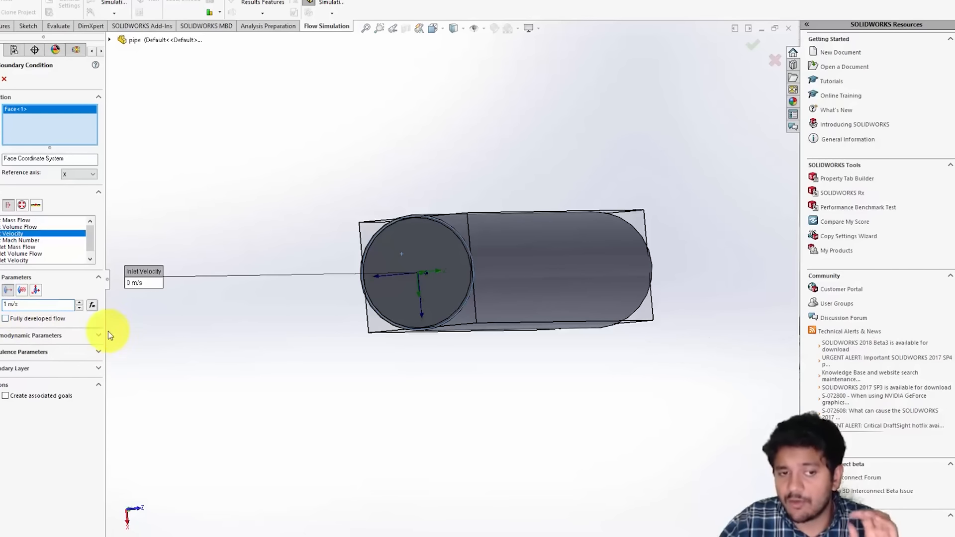
pyautogui.click(37, 294)
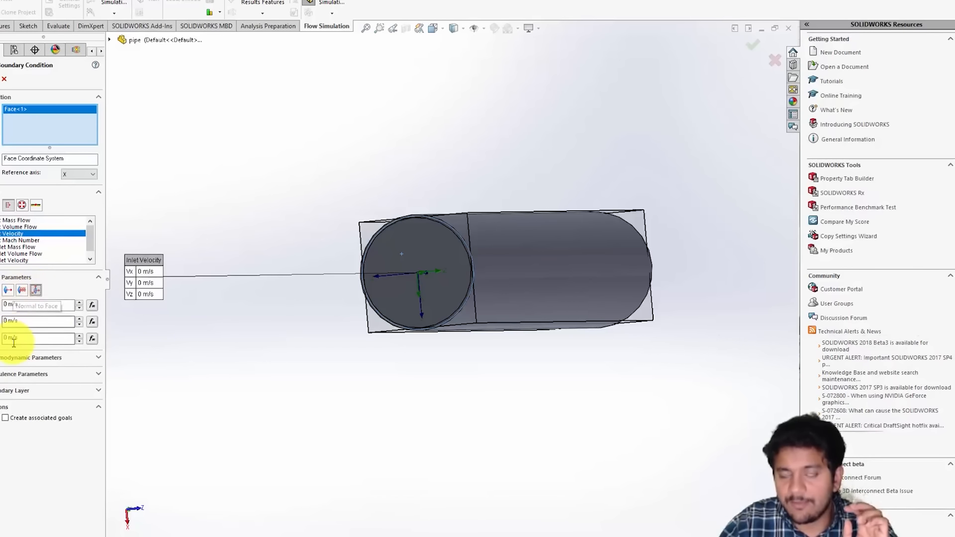
pyautogui.click(7, 291)
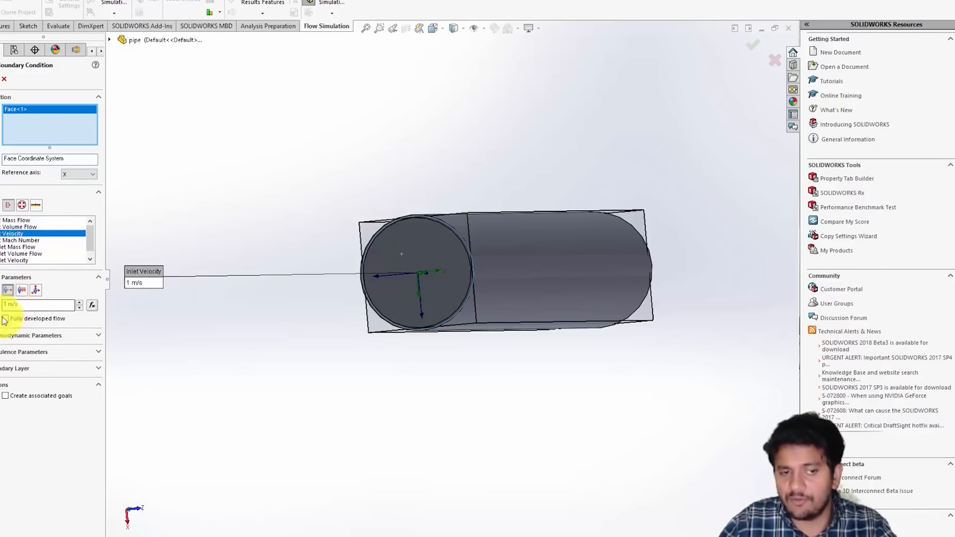
pyautogui.moveTo(221, 371); pyautogui.dragTo(251, 314, button='middle')
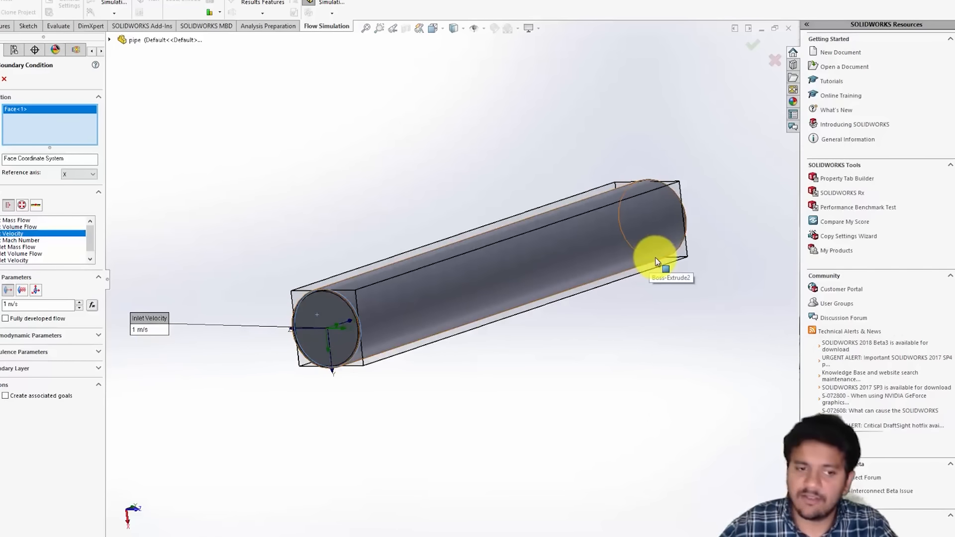
pyautogui.moveTo(679, 283); pyautogui.dragTo(546, 401, button='middle')
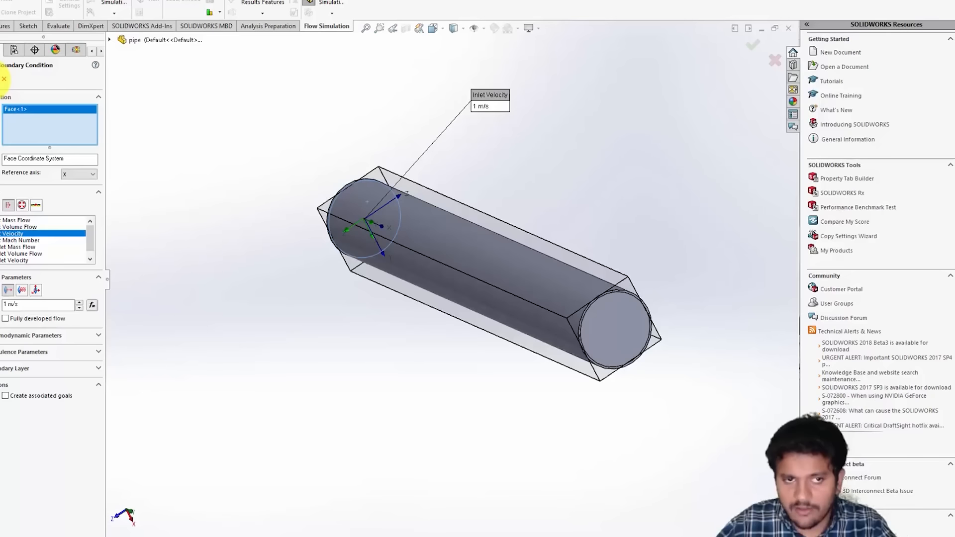
pyautogui.click(4, 79)
# - Add a Static Pressure boundary condition on the opposite lid LID1's face, keeping 101325 Pa and 293.2 K
pyautogui.rightClick(42, 204)
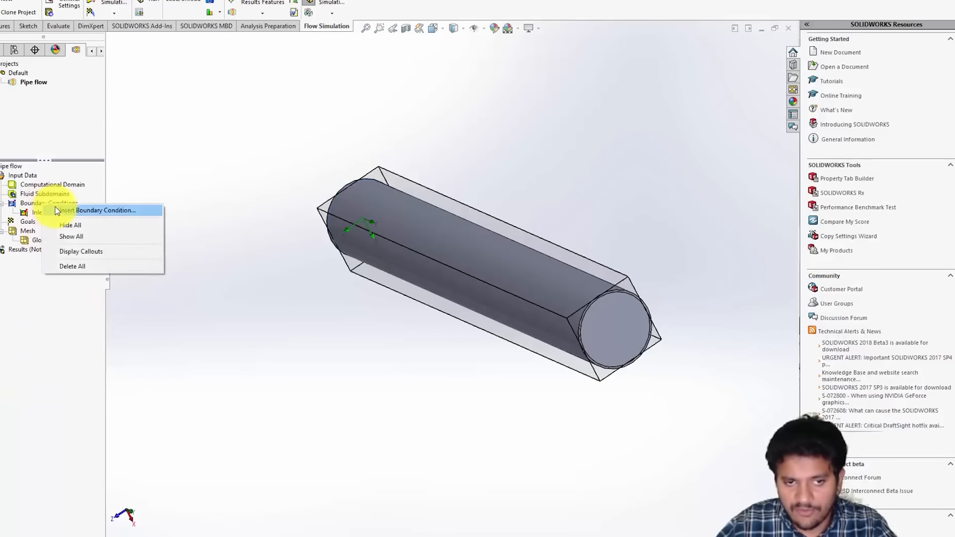
pyautogui.click(58, 210)
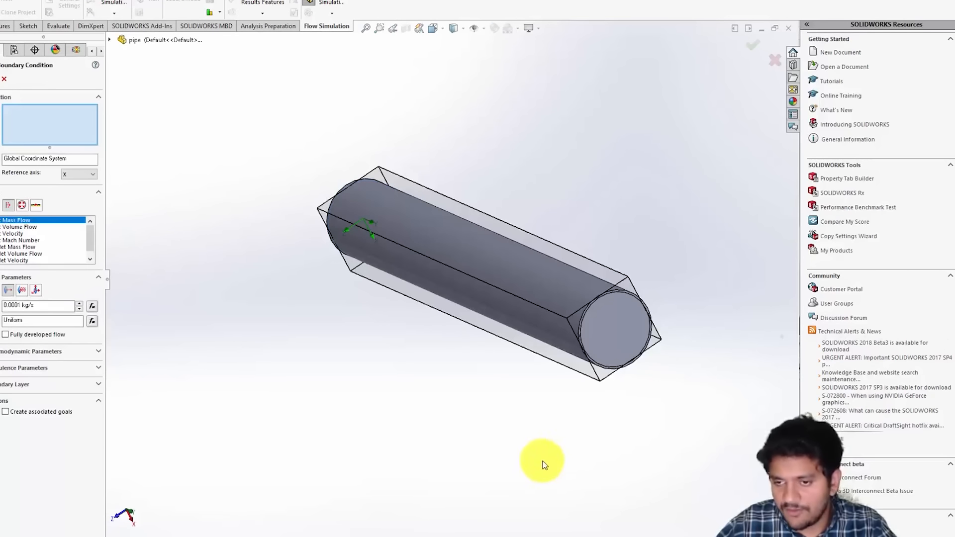
pyautogui.rightClick(604, 324)
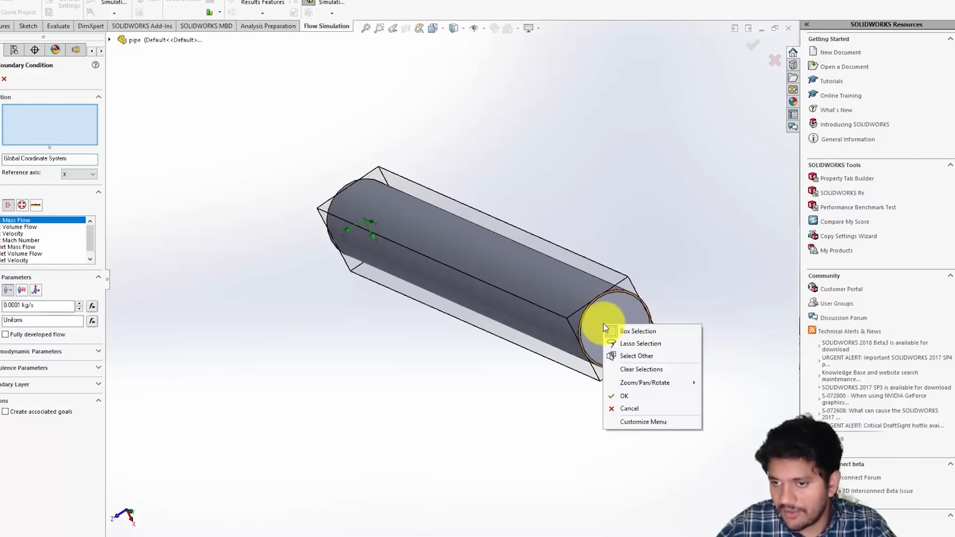
pyautogui.click(652, 356)
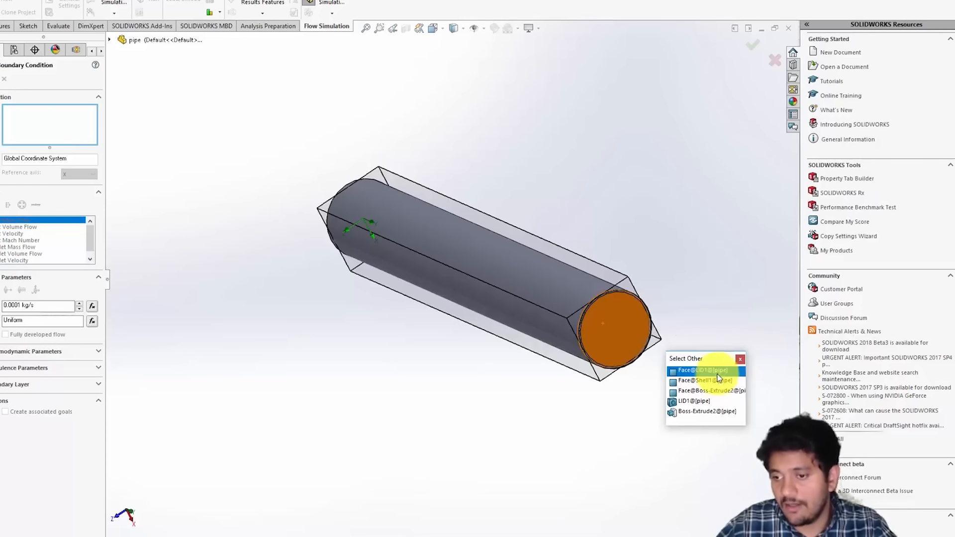
pyautogui.click(709, 401)
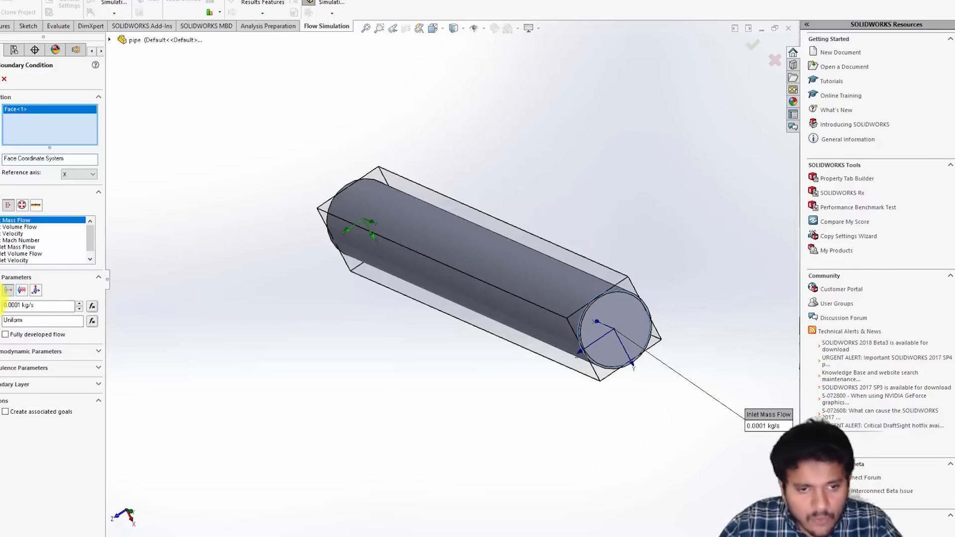
pyautogui.click(22, 206)
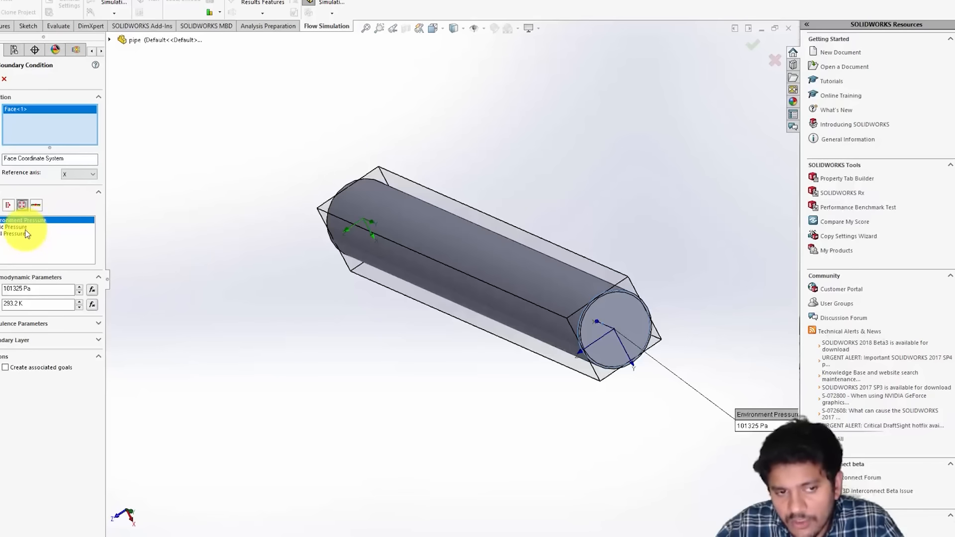
pyautogui.click(16, 227)
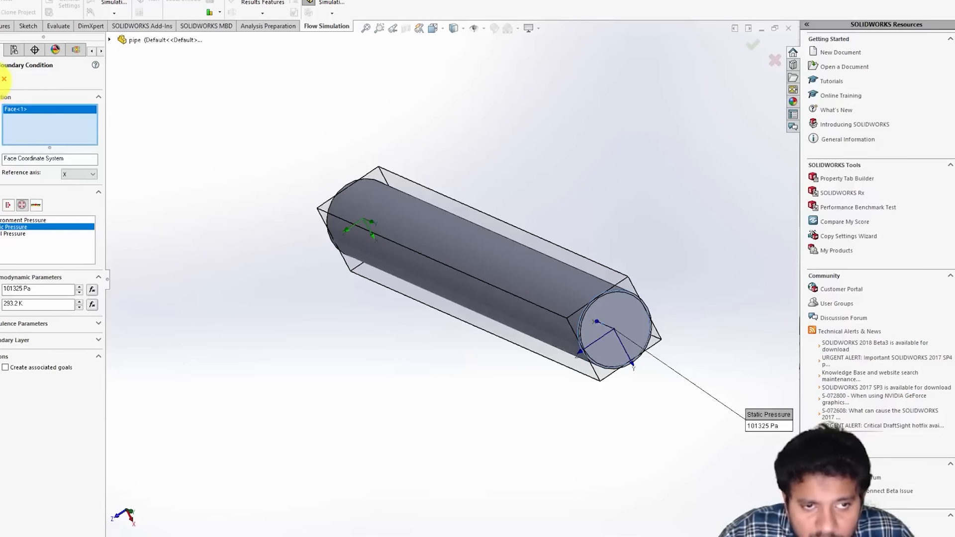
pyautogui.click(4, 79)
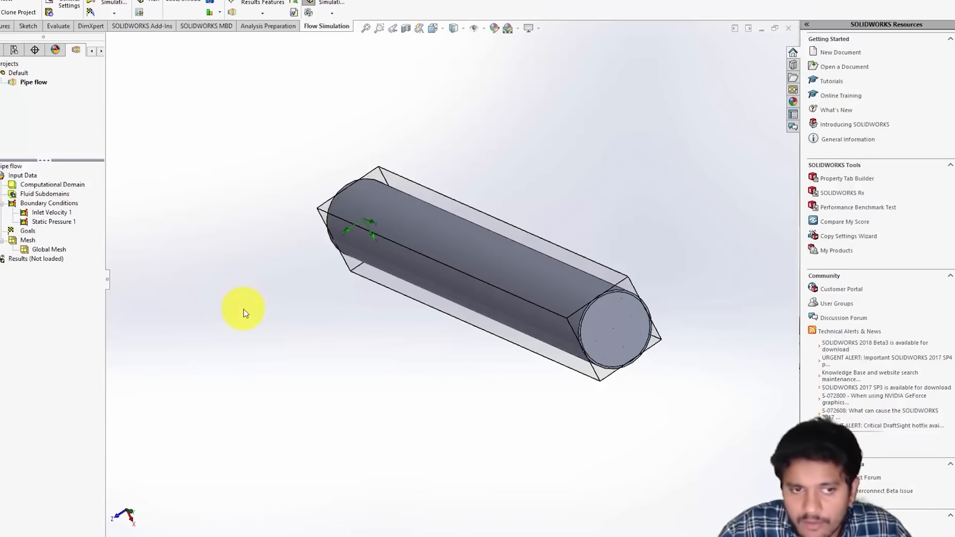
# - Insert another boundary condition and choose the pipe's Shell1 face as its selection through Select Other
pyautogui.rightClick(65, 203)
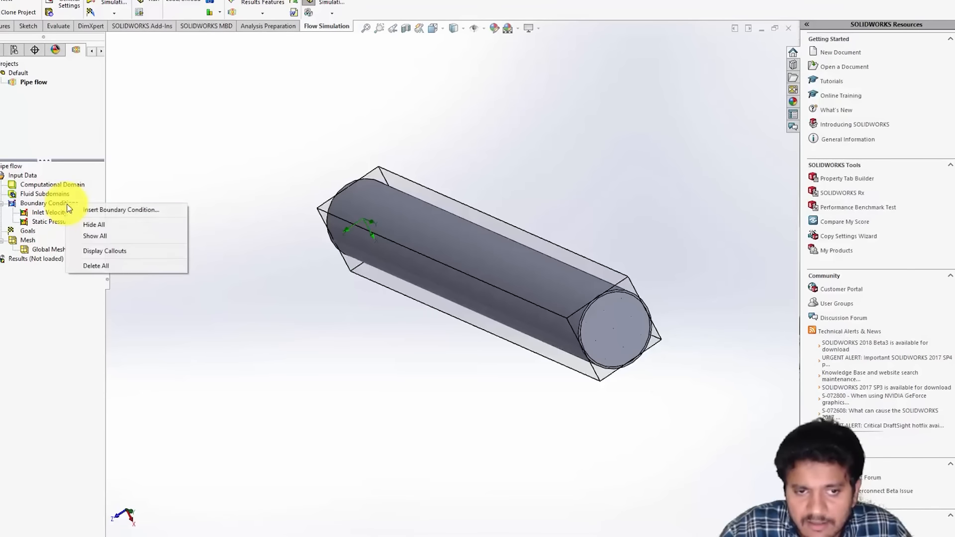
pyautogui.click(75, 207)
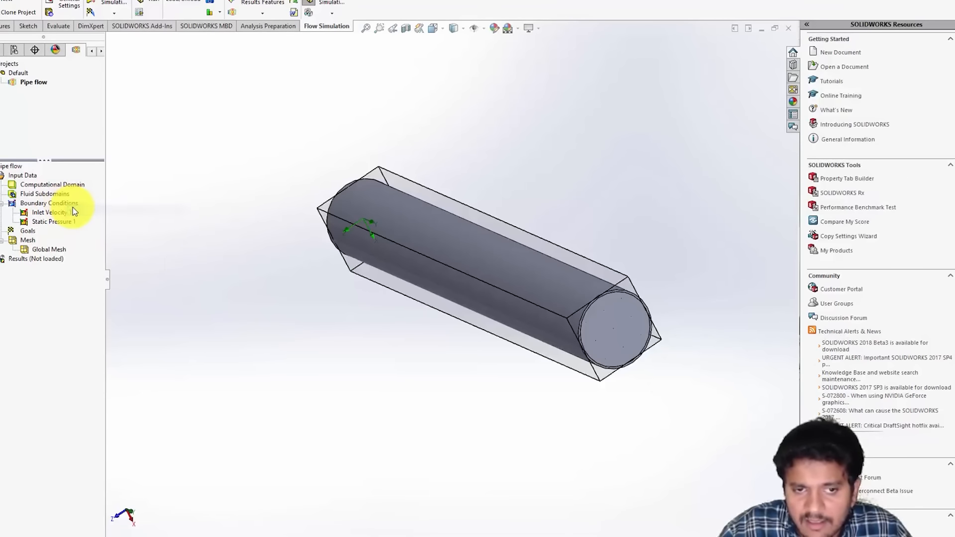
pyautogui.rightClick(447, 240)
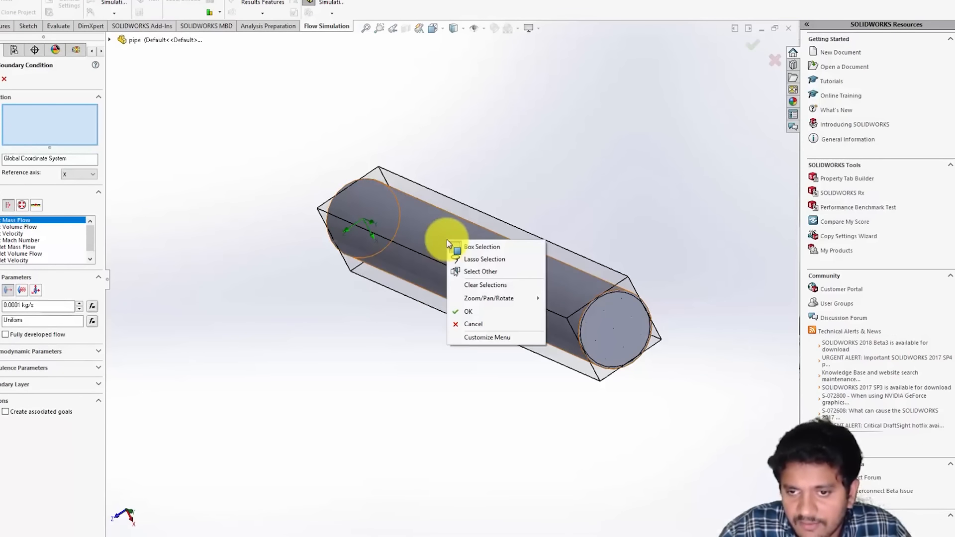
pyautogui.click(481, 272)
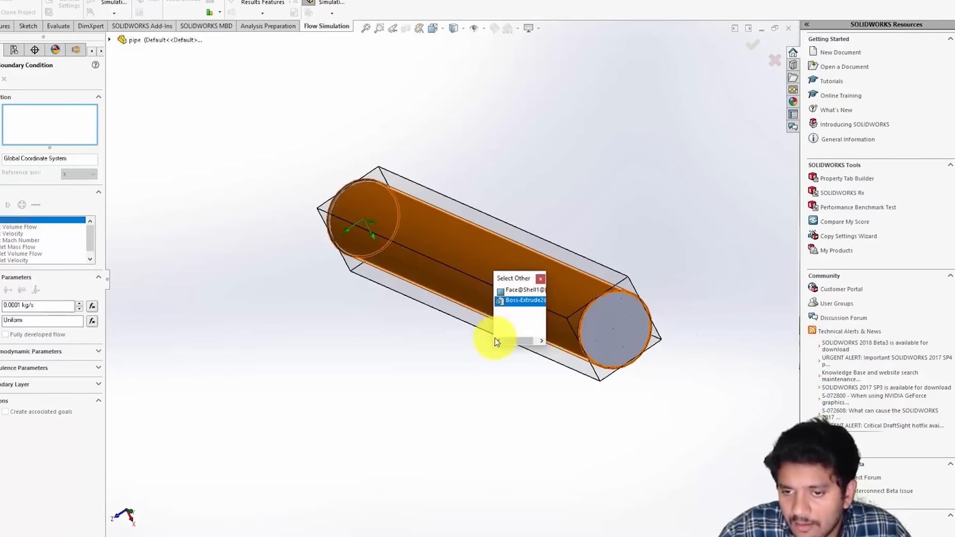
pyautogui.moveTo(494, 344); pyautogui.dragTo(435, 342)
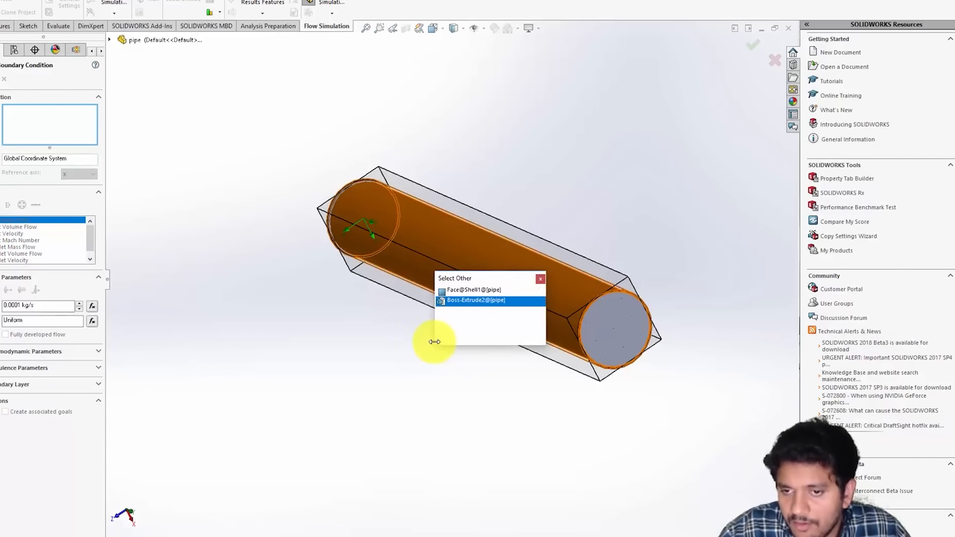
pyautogui.click(458, 290)
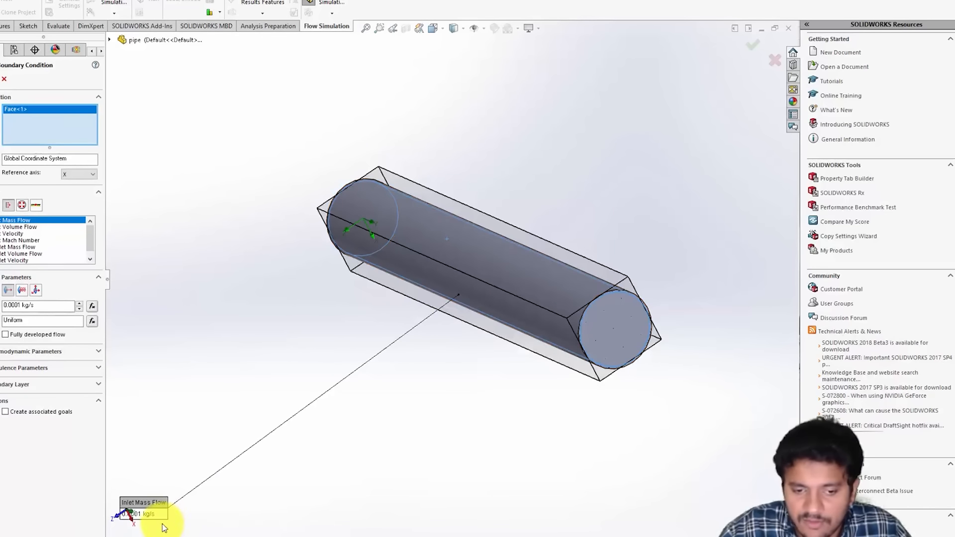
# - Compare the Ideal Wall and Real Wall types, and apply Real Wall with default parameters to the pipe wall face
pyautogui.click(37, 207)
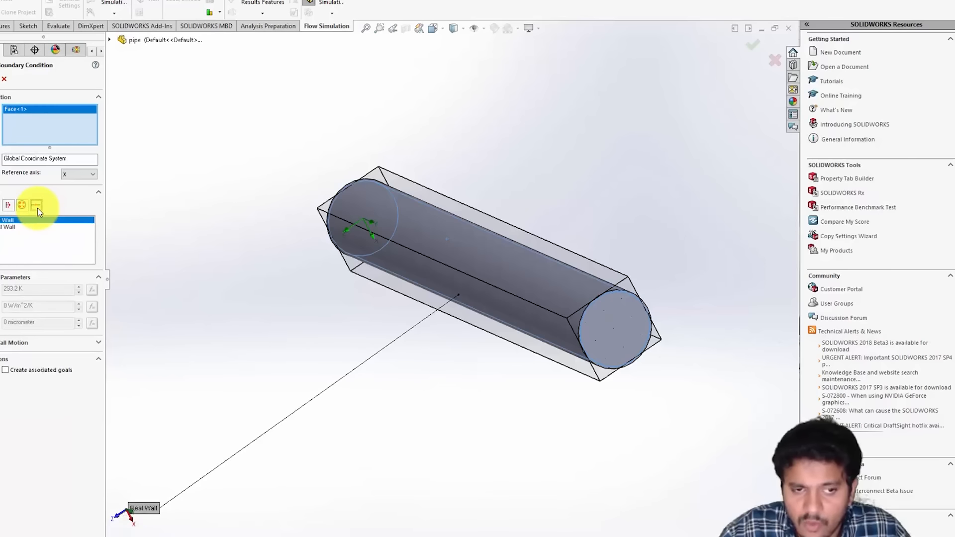
pyautogui.click(6, 228)
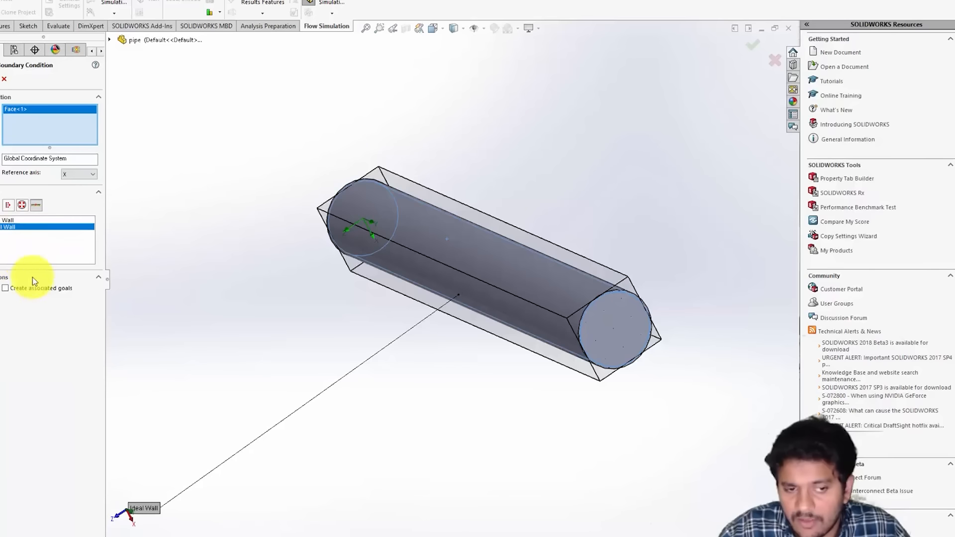
pyautogui.click(10, 221)
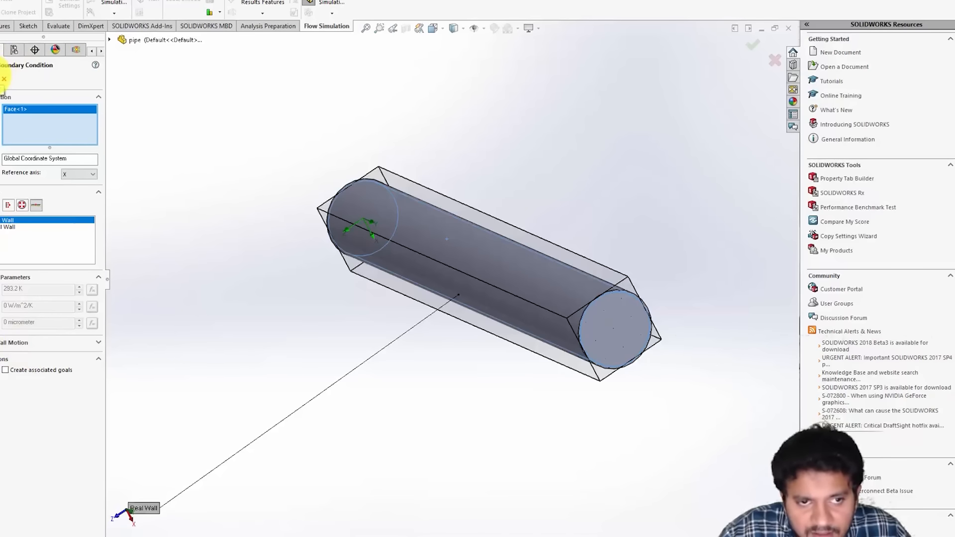
pyautogui.click(0, 78)
# - Show the basic mesh on the pipe and inspect its grid along the pipe's length
pyautogui.scroll(3, 374, 368)
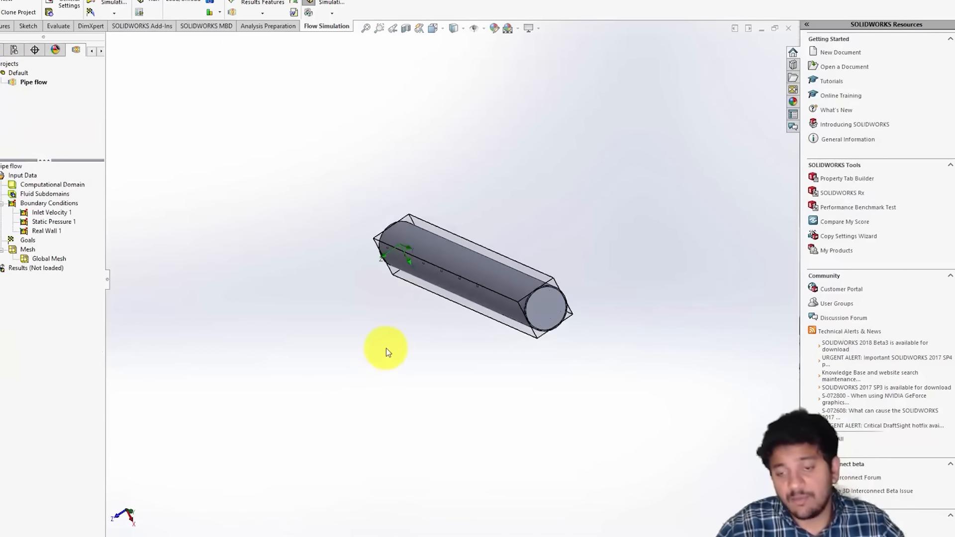
pyautogui.moveTo(341, 316); pyautogui.dragTo(523, 403, button='middle')
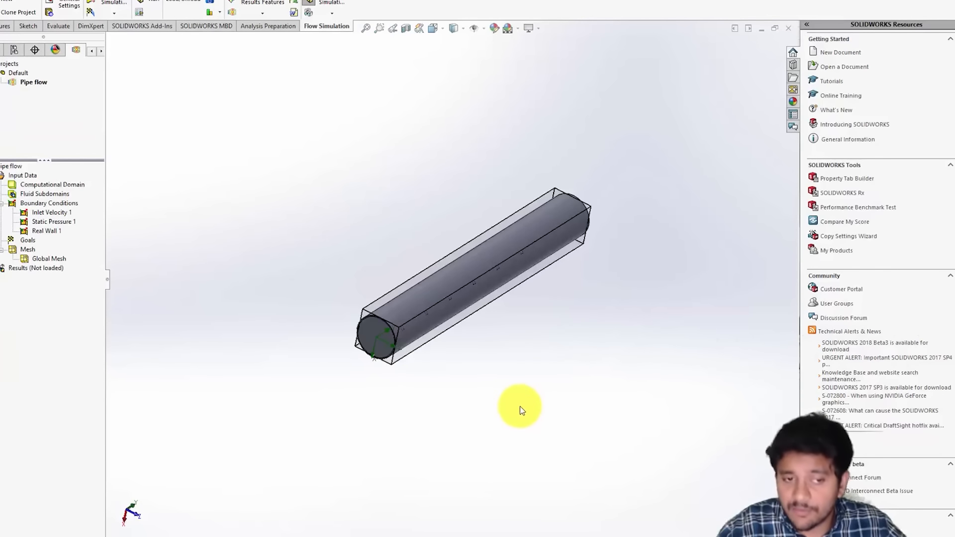
pyautogui.scroll(-3, 521, 407)
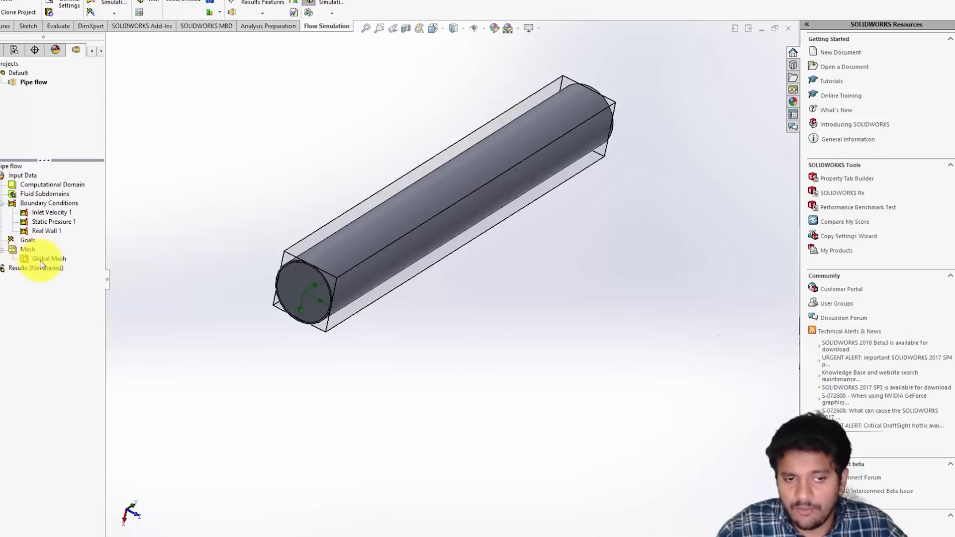
pyautogui.rightClick(26, 253)
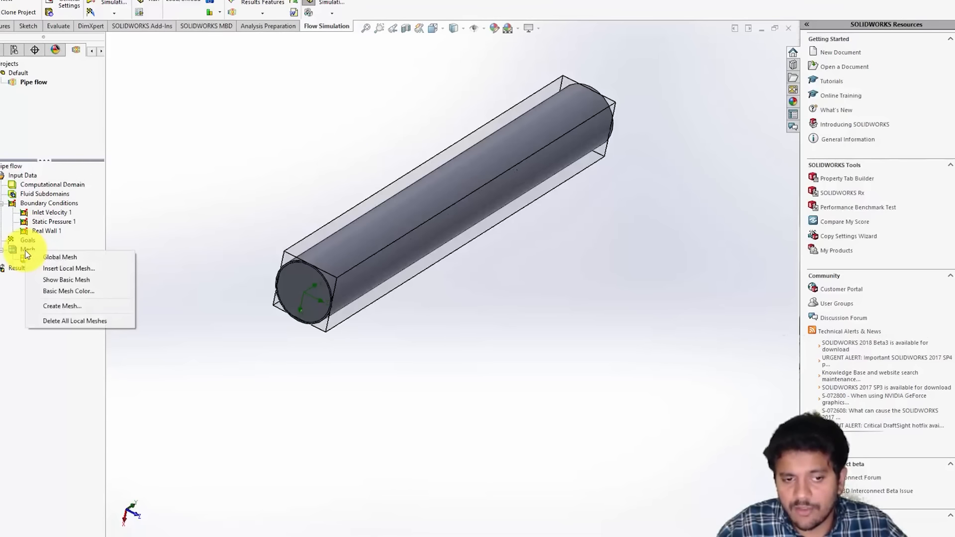
pyautogui.click(67, 280)
pyautogui.moveTo(495, 305)
pyautogui.mouseDown(button='middle')
pyautogui.moveTo(468, 257)
pyautogui.moveTo(496, 299)
pyautogui.mouseUp(button='middle')
pyautogui.scroll(-5, 501, 298)
pyautogui.scroll(5, 503, 296)
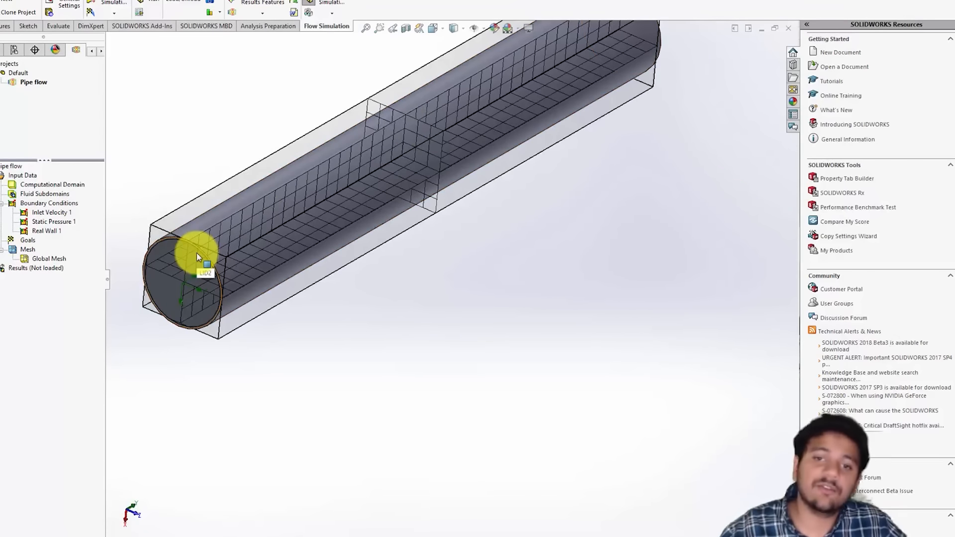
pyautogui.scroll(3, 522, 249)
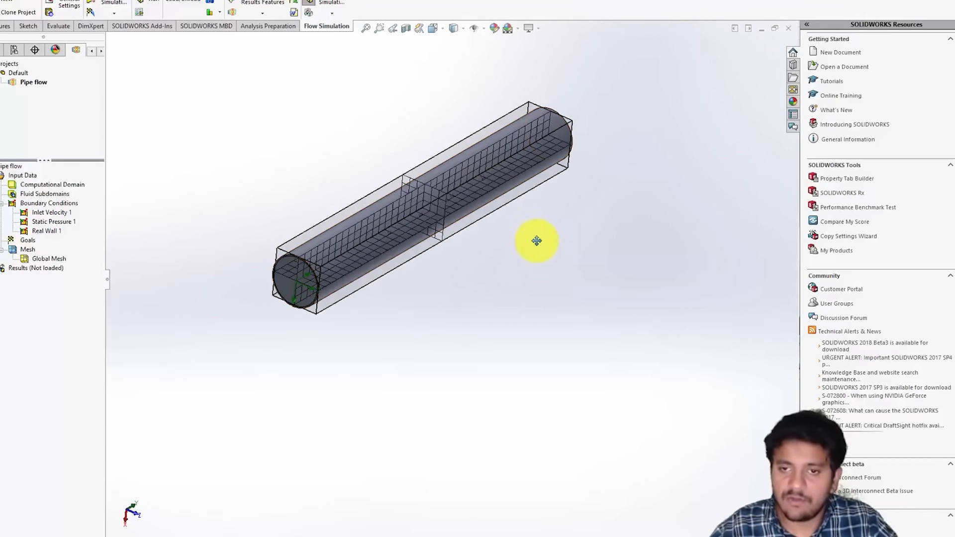
pyautogui.scroll(-5, 527, 235)
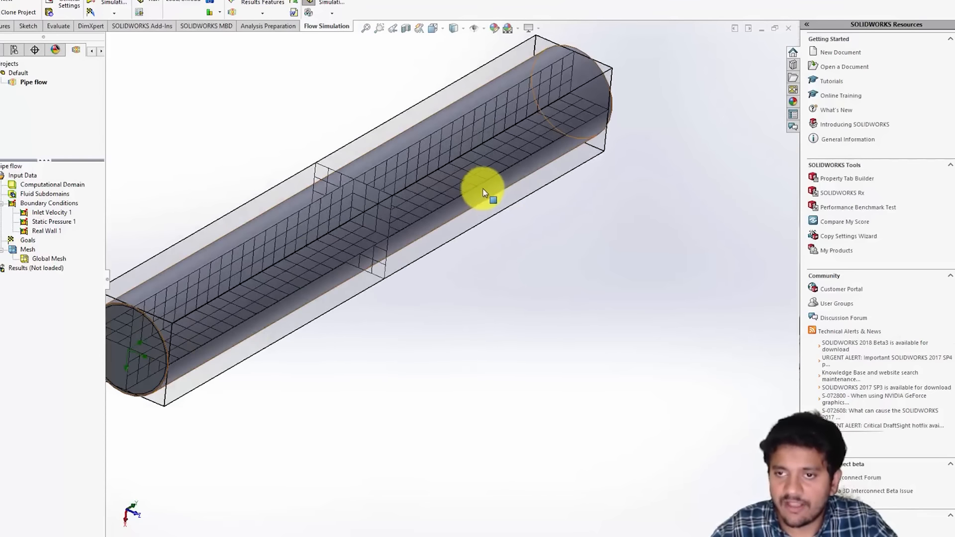
pyautogui.scroll(3, 508, 298)
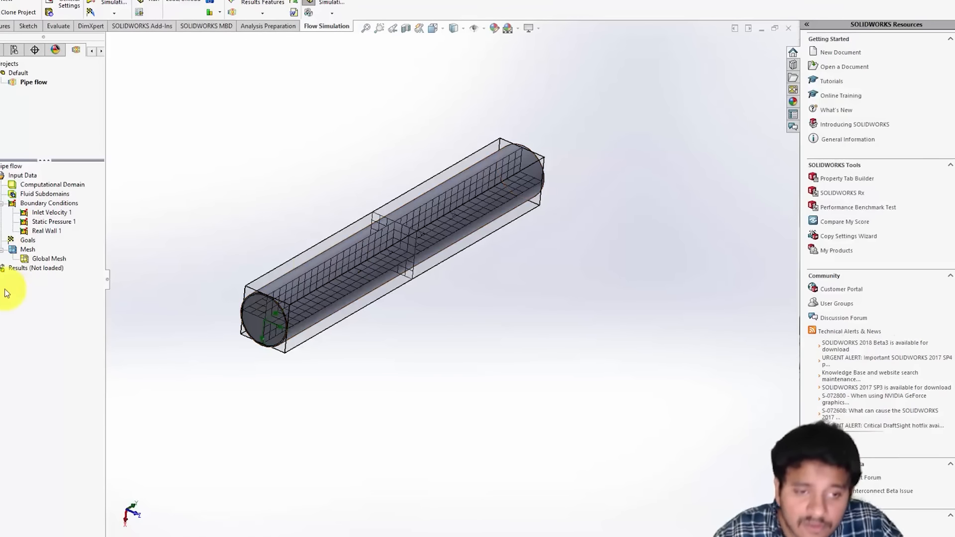
# - Edit the global mesh, trying initial mesh level 7, returning to level 3, and enabling advanced channel refinement
pyautogui.rightClick(21, 253)
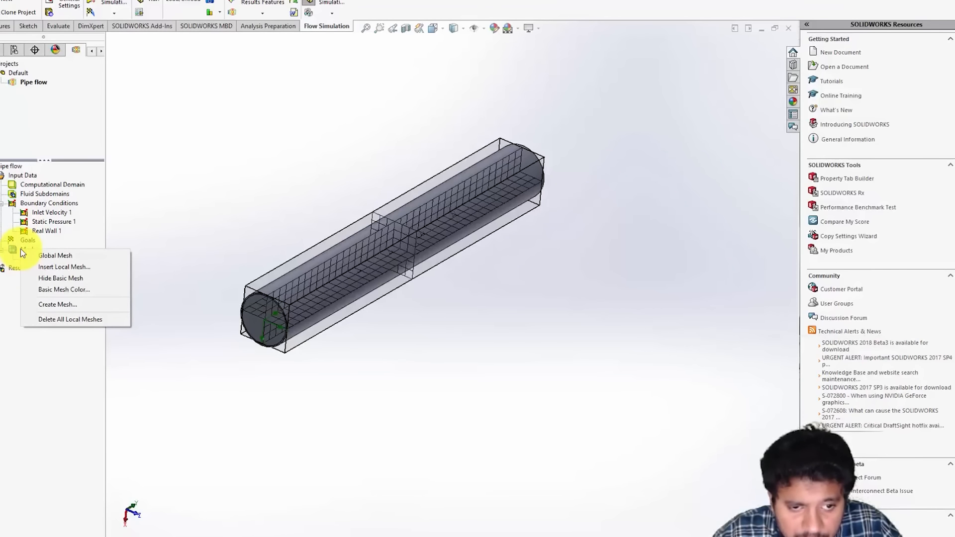
pyautogui.click(17, 292)
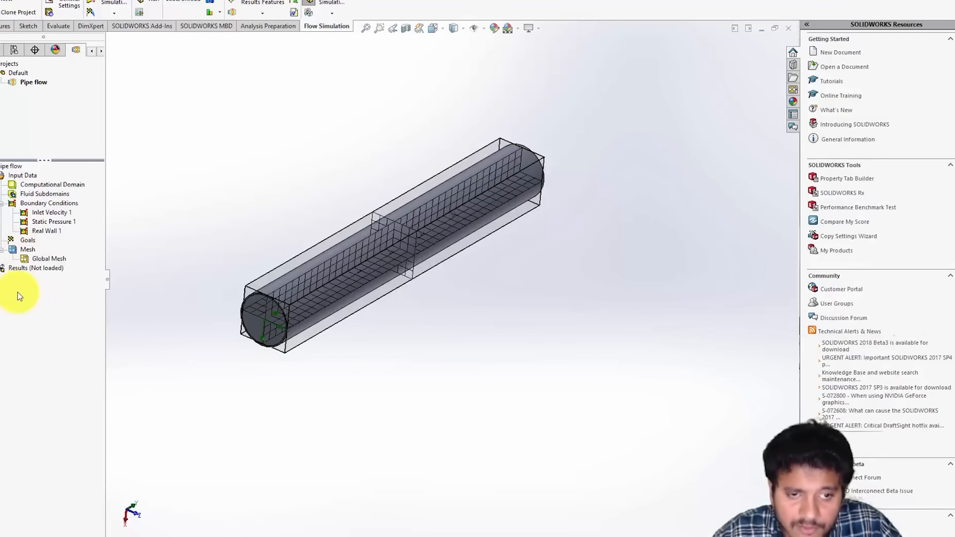
pyautogui.rightClick(49, 259)
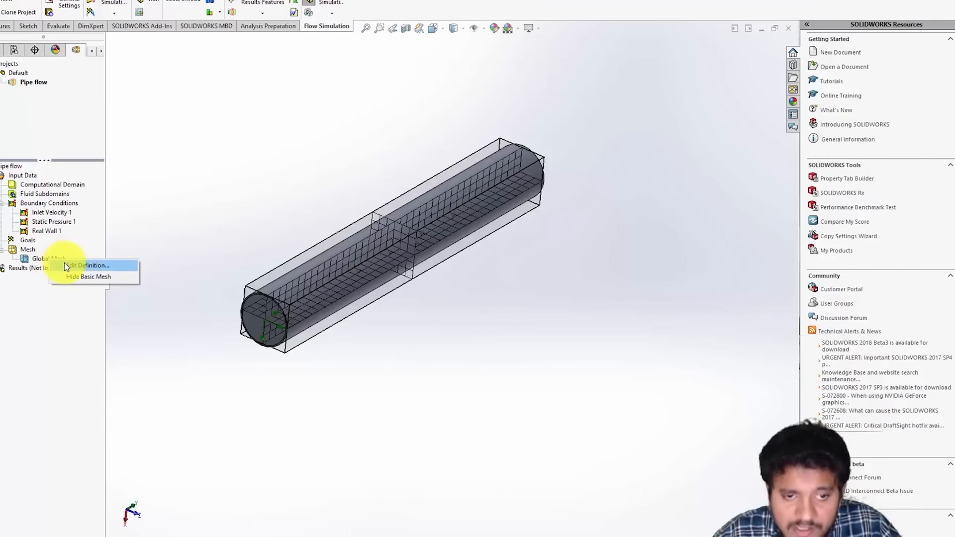
pyautogui.click(66, 266)
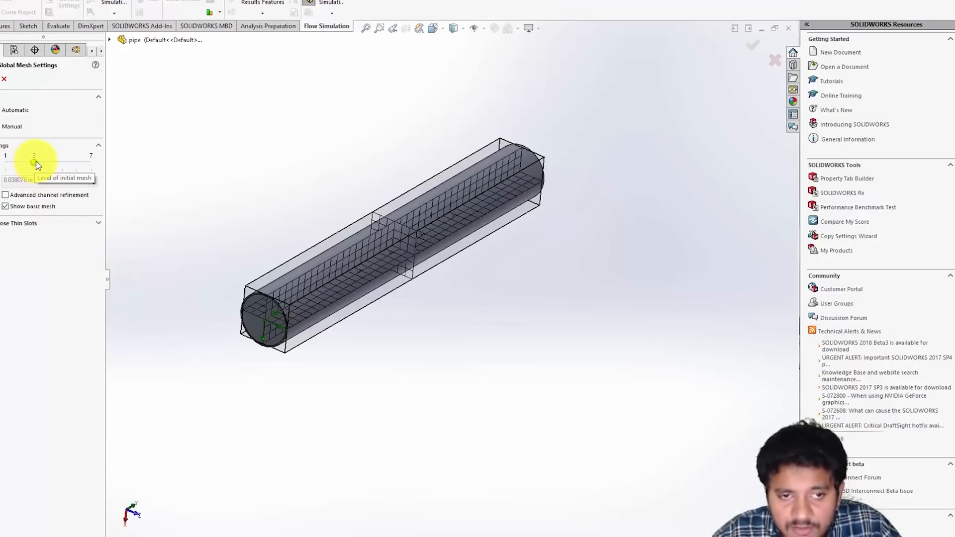
pyautogui.moveTo(36, 161); pyautogui.dragTo(94, 160)
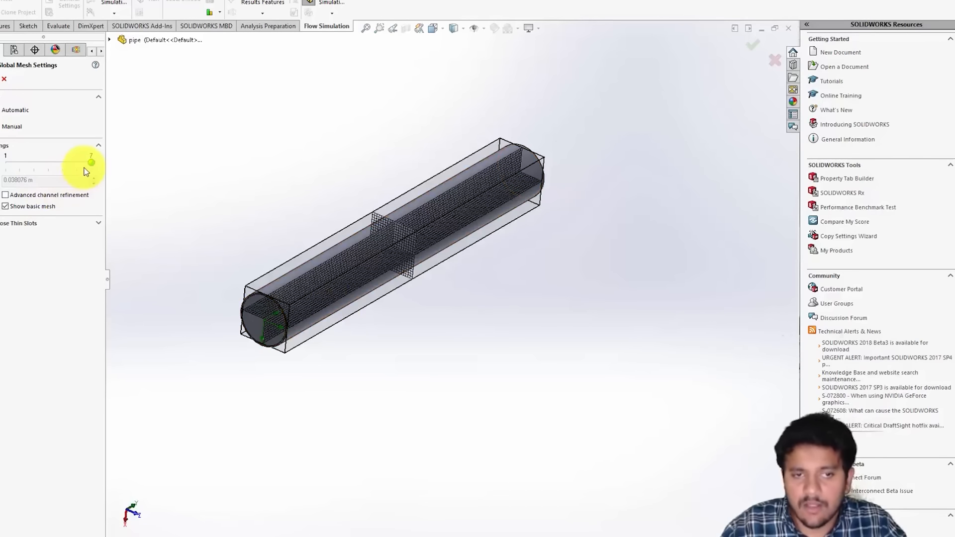
pyautogui.moveTo(92, 162); pyautogui.dragTo(34, 162)
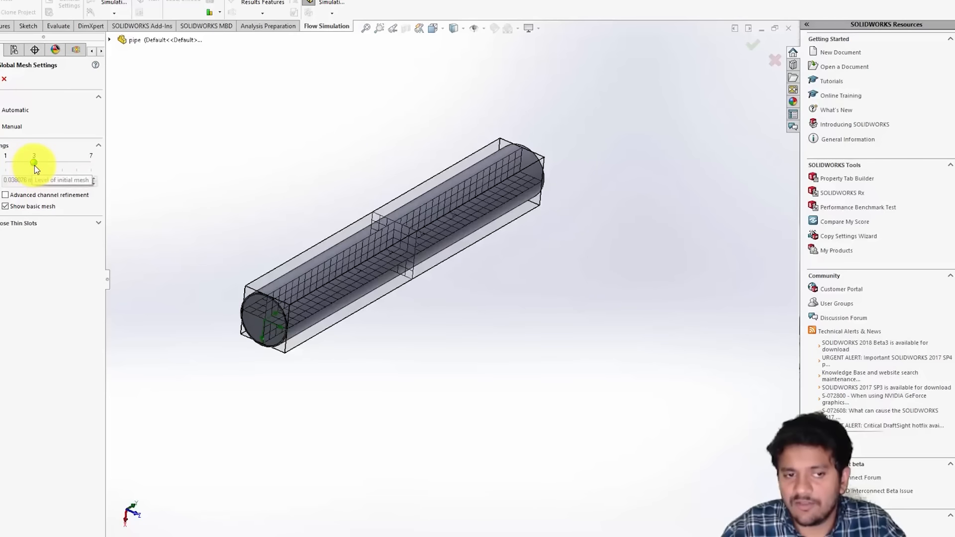
pyautogui.moveTo(32, 166)
pyautogui.mouseDown()
pyautogui.moveTo(22, 165)
pyautogui.moveTo(31, 165)
pyautogui.mouseUp()
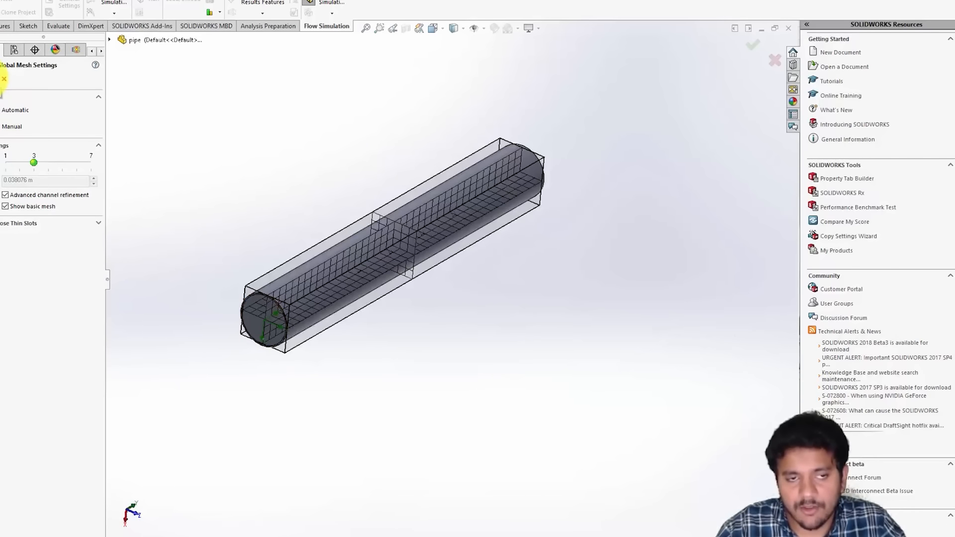
pyautogui.click(4, 79)
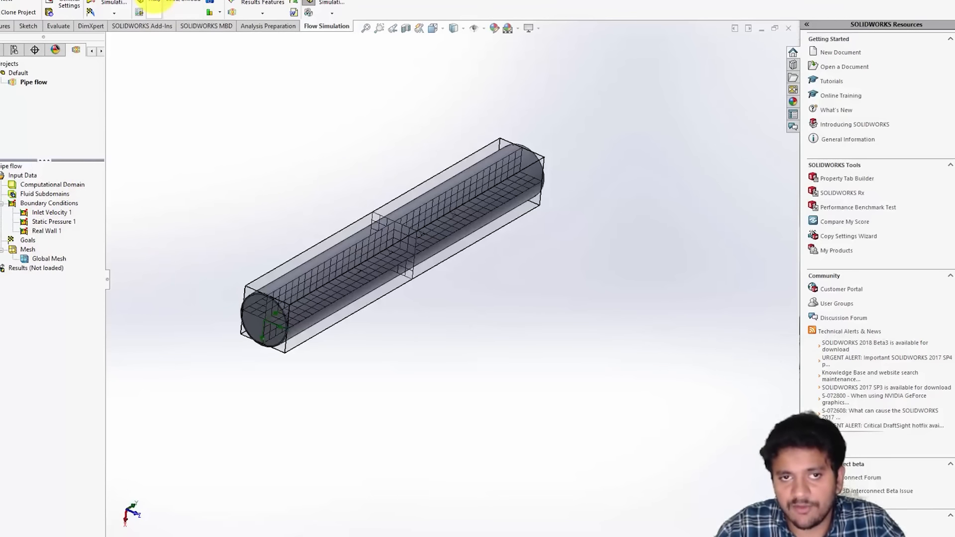
# - Run a new calculation on this computer using all CPUs with results loading enabled, and close the solver window when finished
pyautogui.click(154, 5)
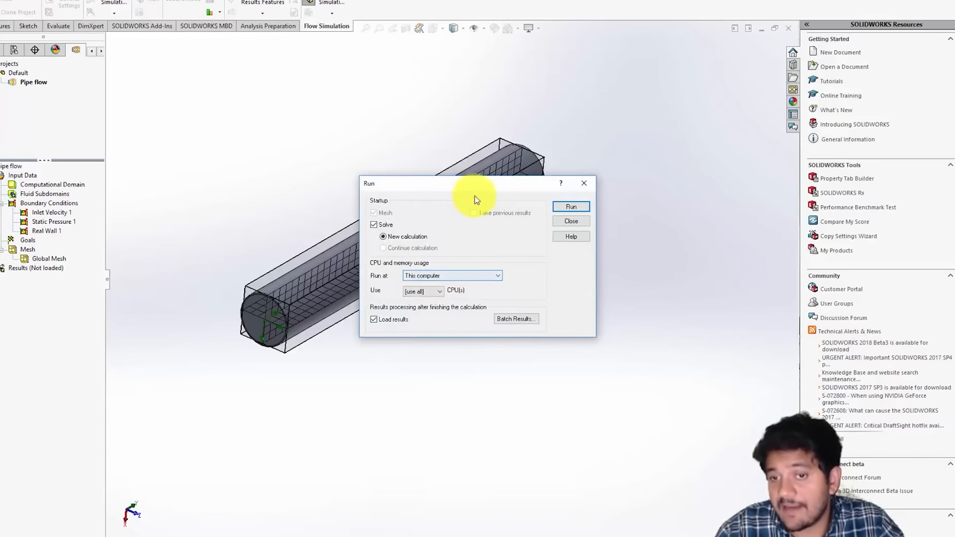
pyautogui.click(413, 277)
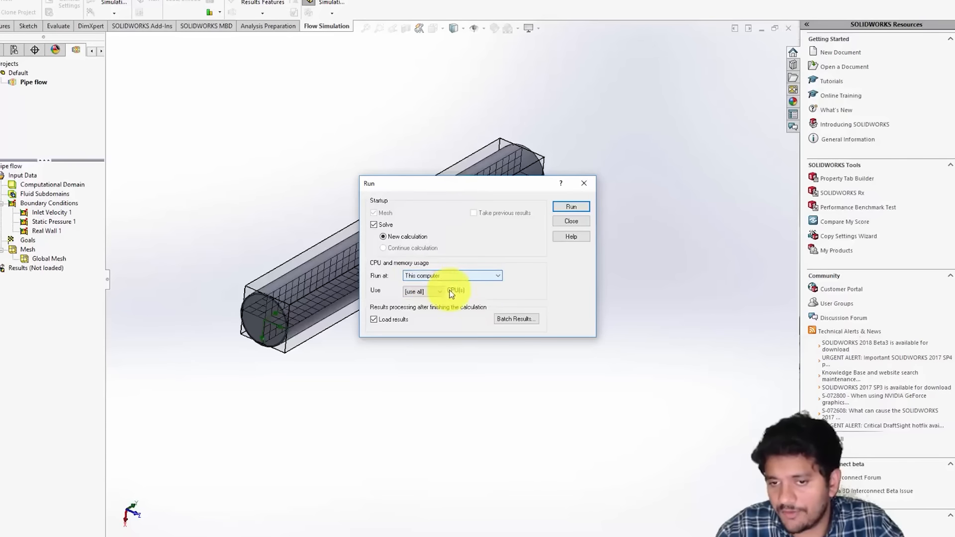
pyautogui.click(422, 292)
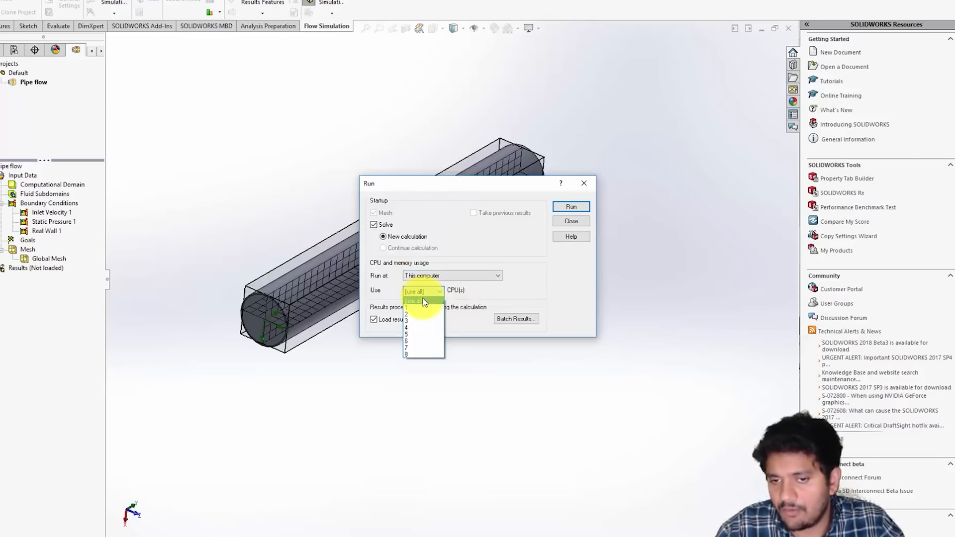
pyautogui.click(423, 302)
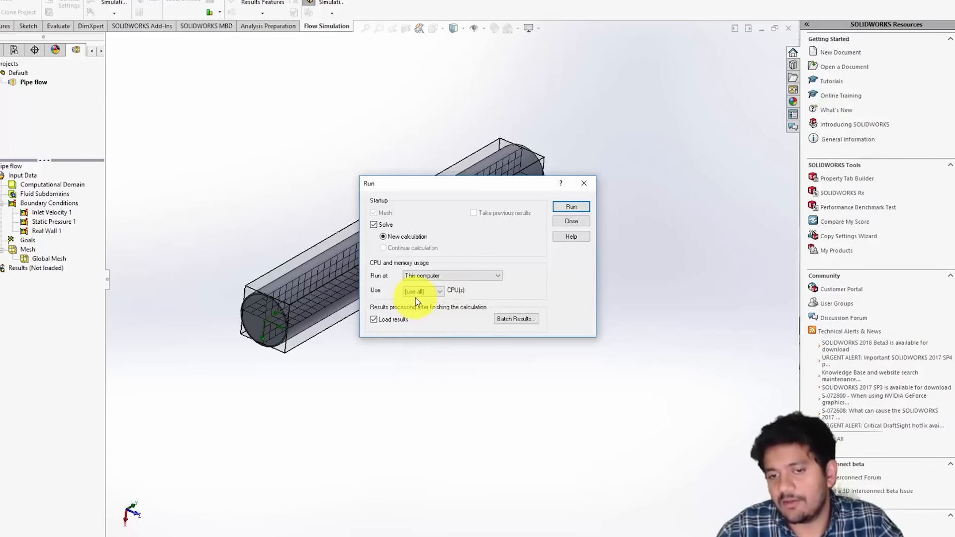
pyautogui.click(427, 292)
pyautogui.click(430, 307)
pyautogui.click(419, 292)
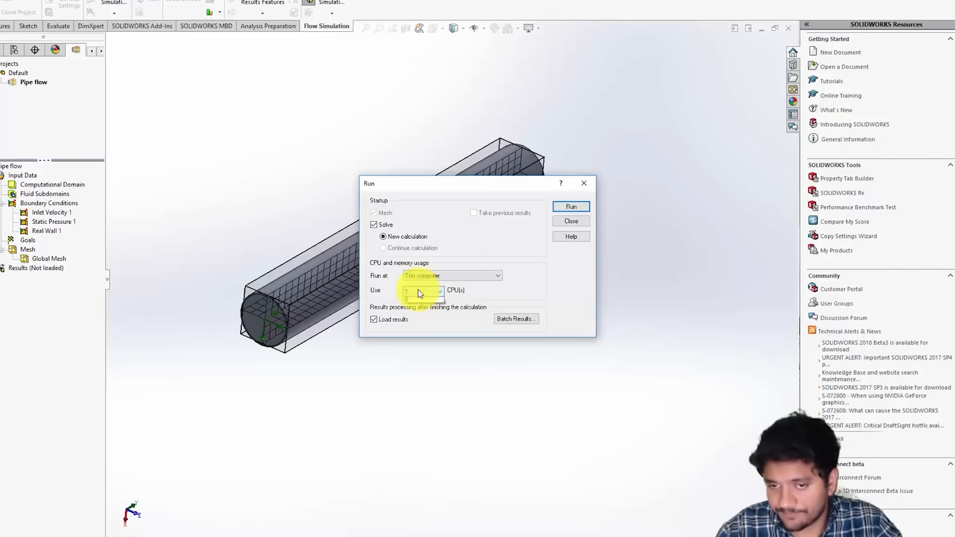
pyautogui.click(417, 303)
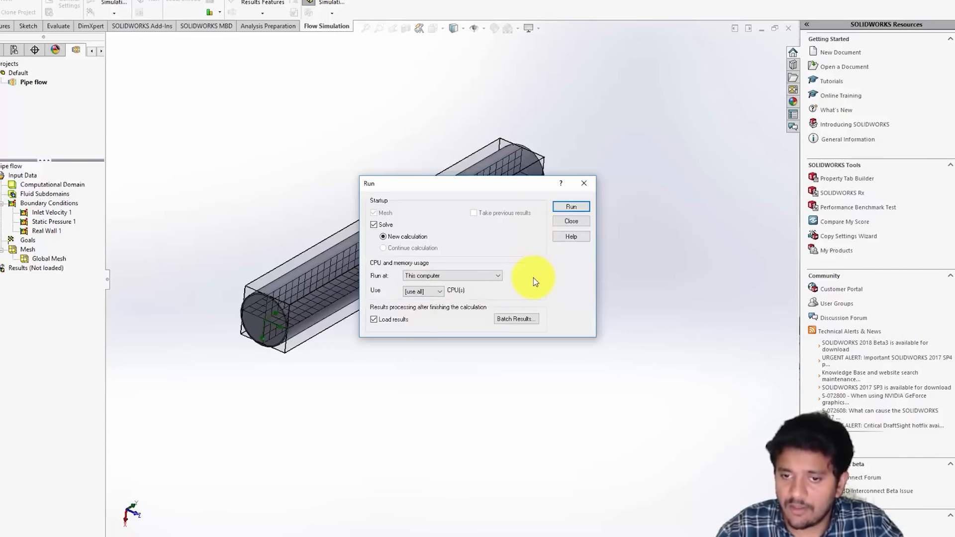
pyautogui.click(566, 208)
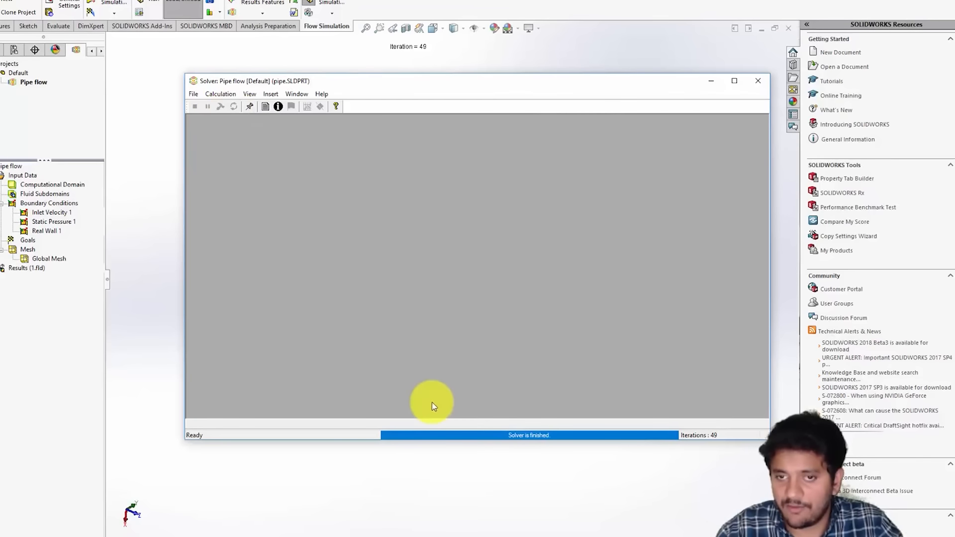
pyautogui.click(757, 81)
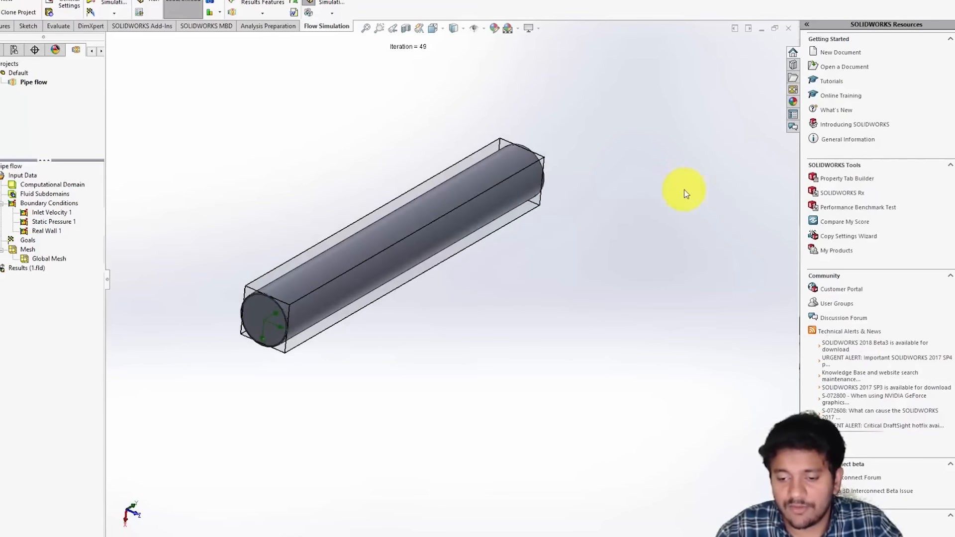
# - Hide the computational domain box around the pipe
pyautogui.moveTo(604, 344); pyautogui.dragTo(530, 357, button='middle')
pyautogui.scroll(-2, 457, 357)
pyautogui.keyDown('ctrl'); pyautogui.moveTo(458, 357); pyautogui.dragTo(527, 377, button='middle'); pyautogui.keyUp('ctrl')
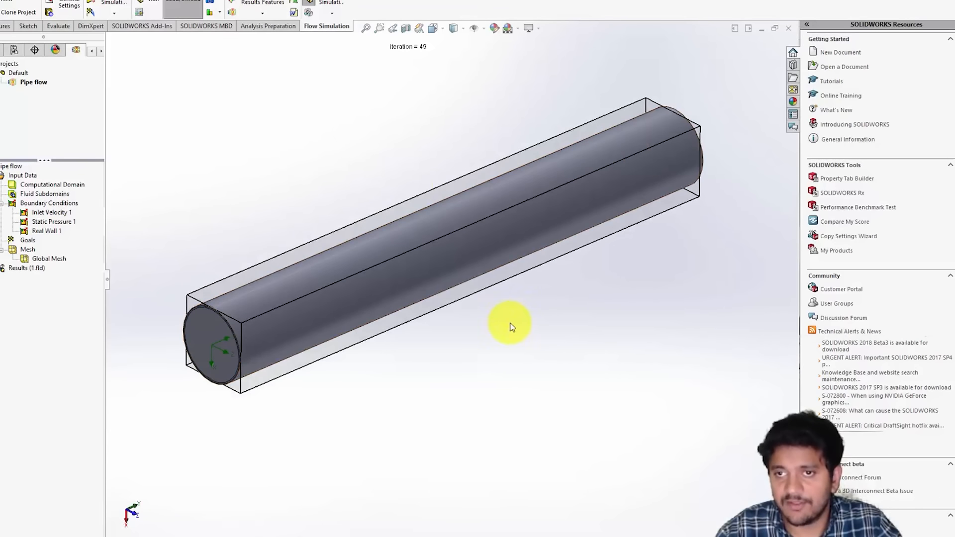
pyautogui.rightClick(65, 184)
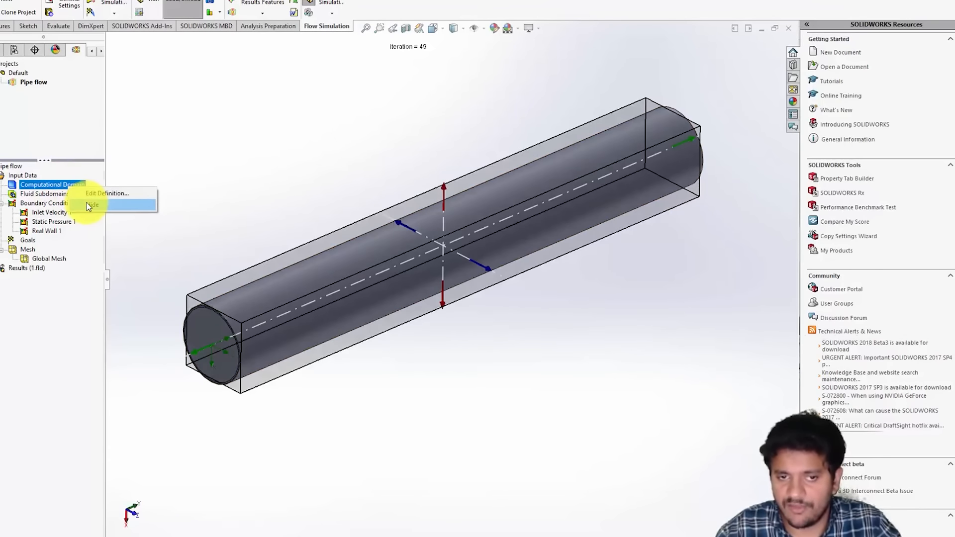
pyautogui.click(88, 205)
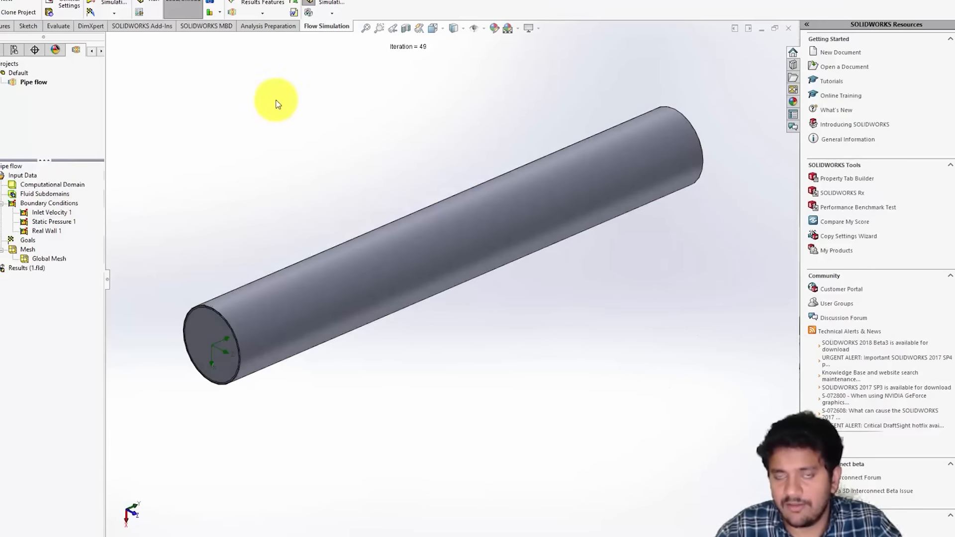
# - Apply model transparency to make the pipe see-through
pyautogui.click(333, 8)
pyautogui.click(352, 90)
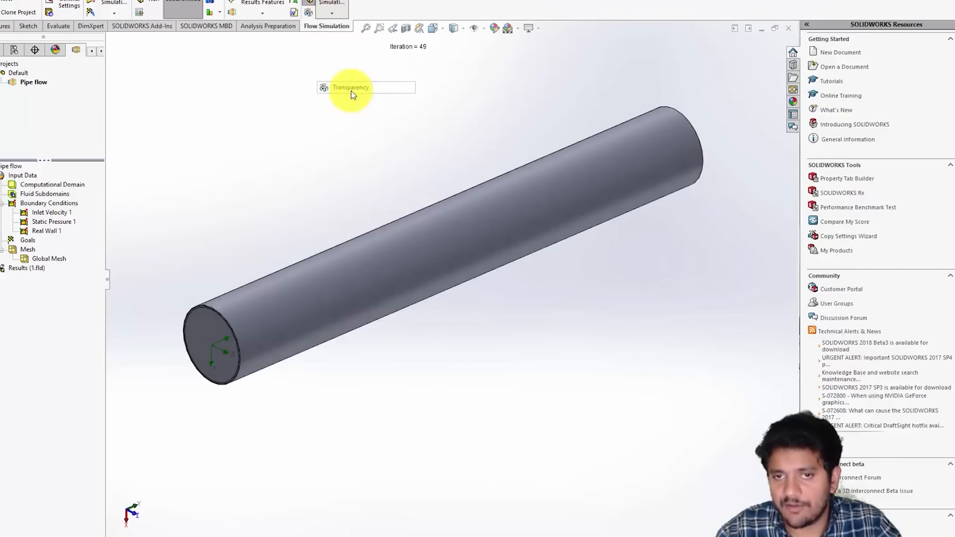
pyautogui.click(440, 294)
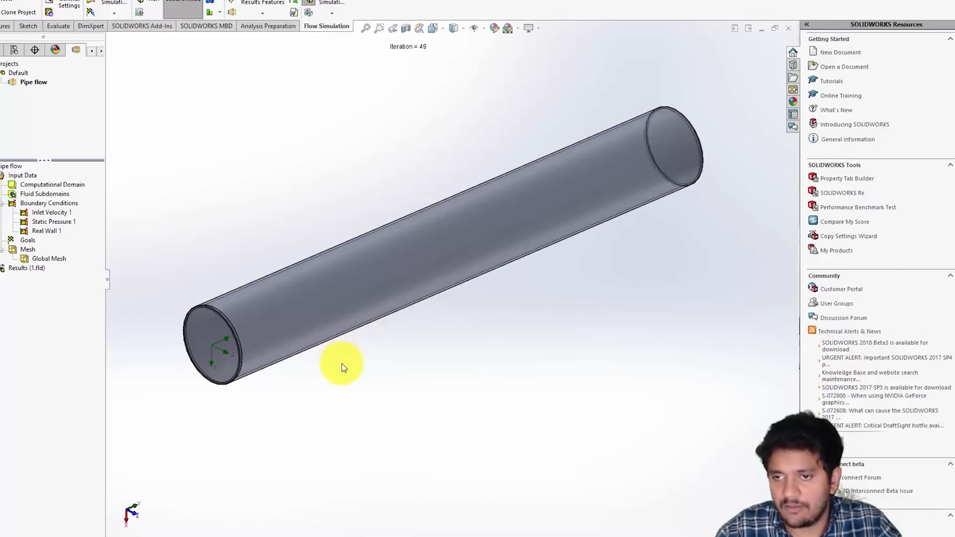
pyautogui.scroll(-3, 320, 363)
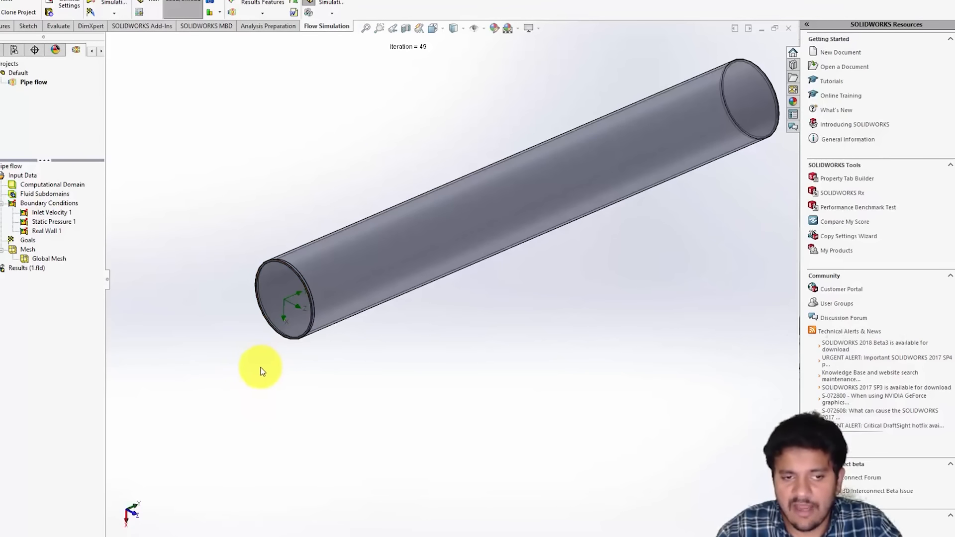
# - Start a new cut plot in the results, using the XY plane at 0 m offset as its section
pyautogui.click(3, 269)
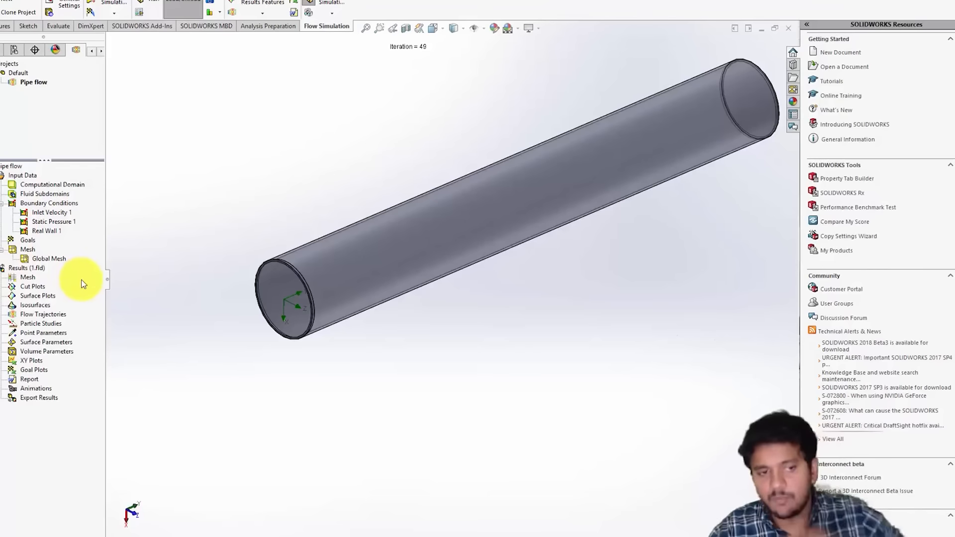
pyautogui.rightClick(33, 286)
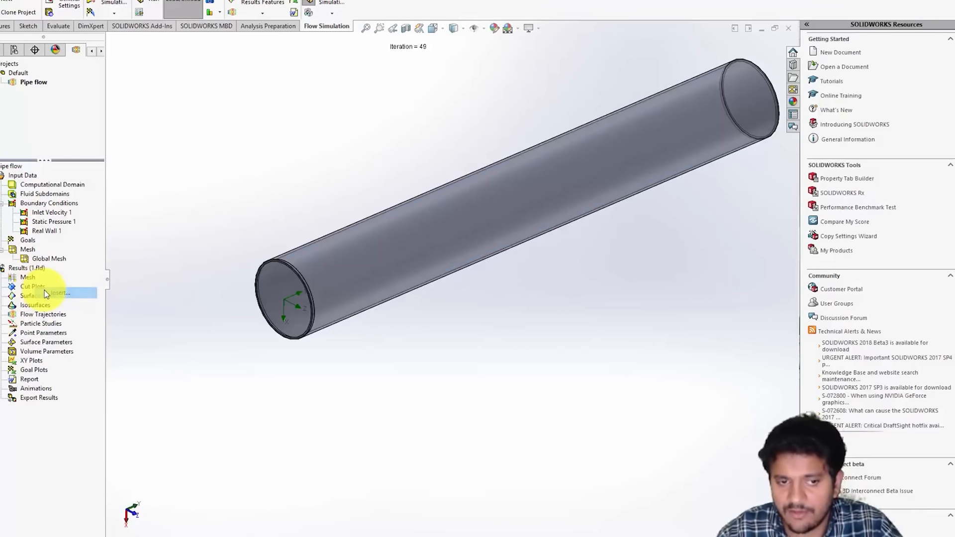
pyautogui.click(45, 293)
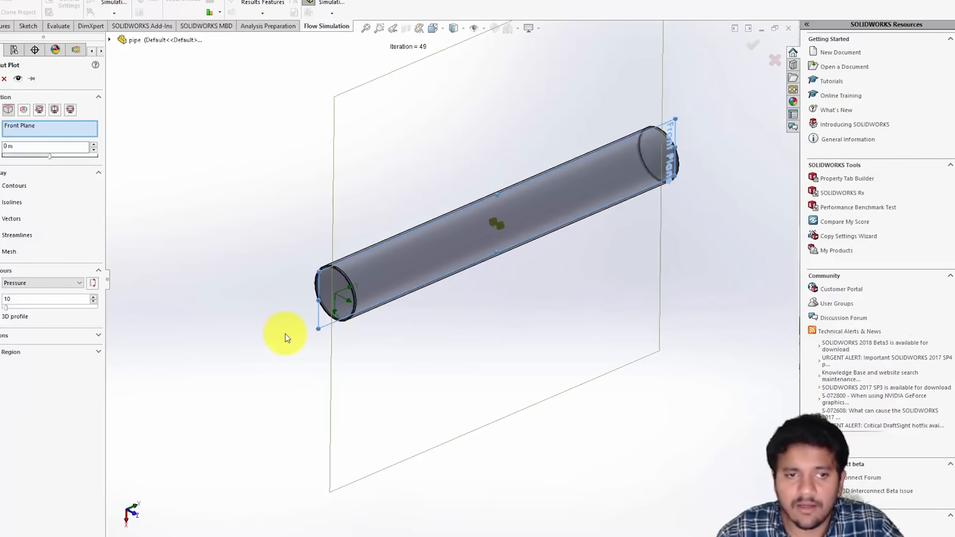
pyautogui.click(24, 115)
pyautogui.moveTo(267, 303); pyautogui.dragTo(333, 297, button='middle')
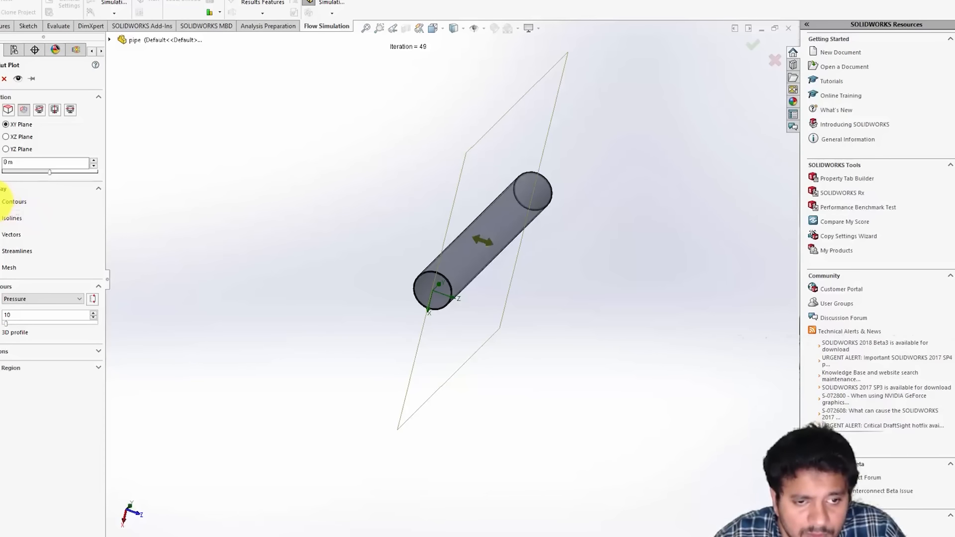
# - Set the cut plot's contours to Velocity, enable its mesh display, and create the plot
pyautogui.click(46, 299)
pyautogui.click(20, 335)
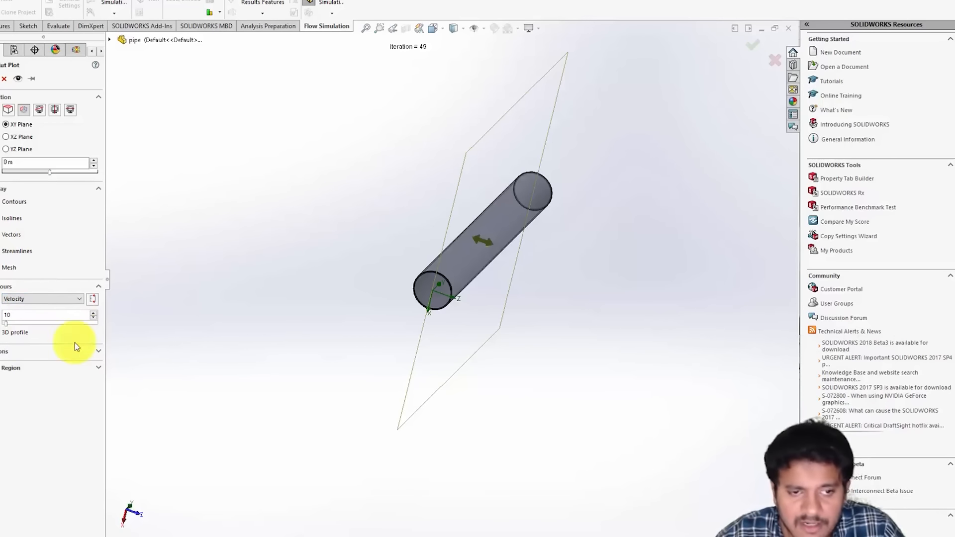
pyautogui.click(4, 268)
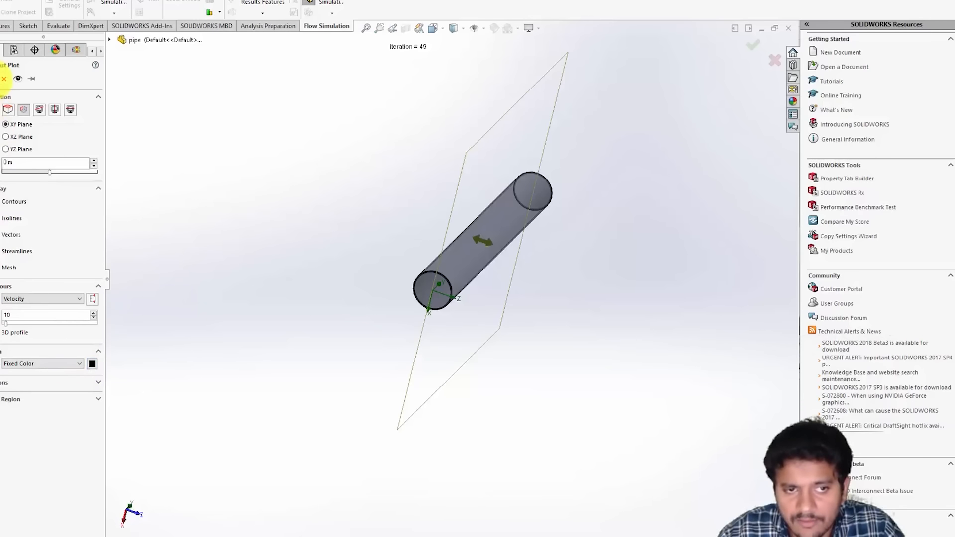
pyautogui.click(4, 79)
# - Examine the velocity contours and mesh along the pipe's length, viewing the cut plot face-on
pyautogui.moveTo(491, 358); pyautogui.dragTo(403, 320, button='middle')
pyautogui.scroll(-3, 447, 318)
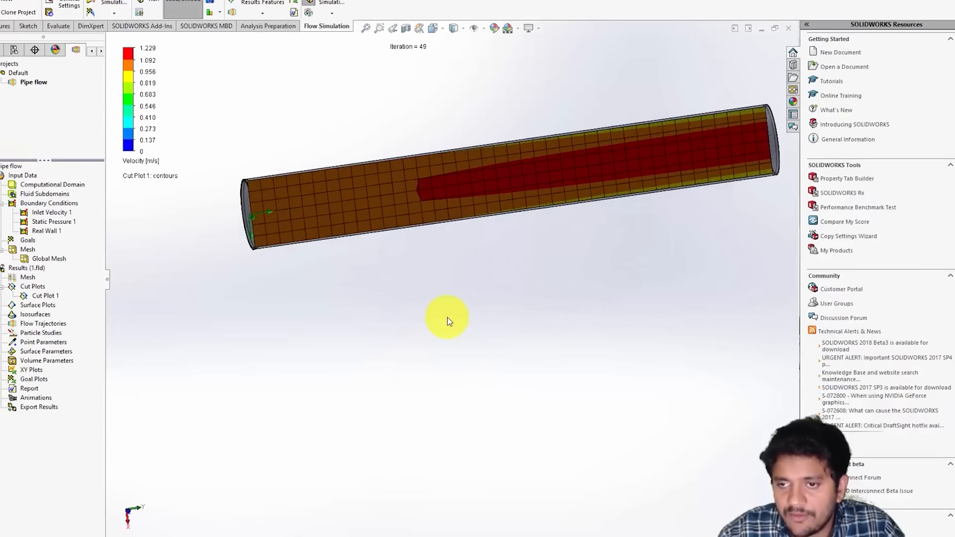
pyautogui.moveTo(558, 249); pyautogui.dragTo(418, 347, button='middle')
pyautogui.scroll(-3, 419, 350)
pyautogui.scroll(1, 428, 321)
pyautogui.keyDown('ctrl'); pyautogui.moveTo(434, 291); pyautogui.dragTo(436, 411, button='middle'); pyautogui.keyUp('ctrl')
pyautogui.scroll(-1, 461, 356)
pyautogui.scroll(-1, 461, 356)
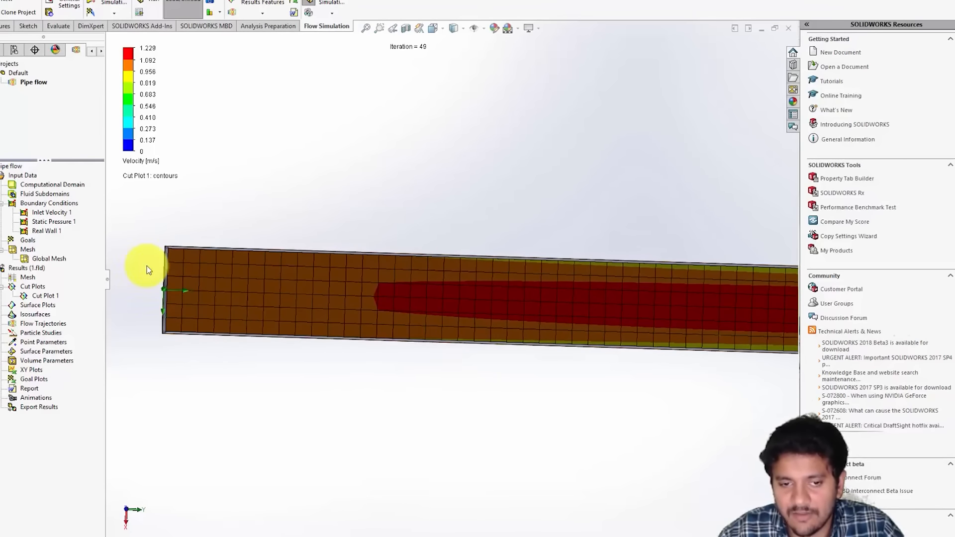
pyautogui.click(433, 28)
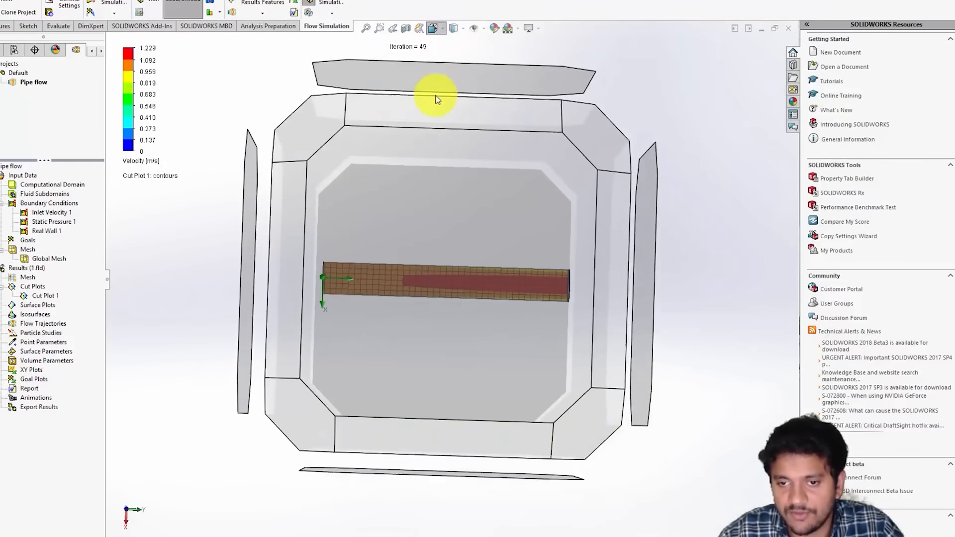
pyautogui.click(430, 246)
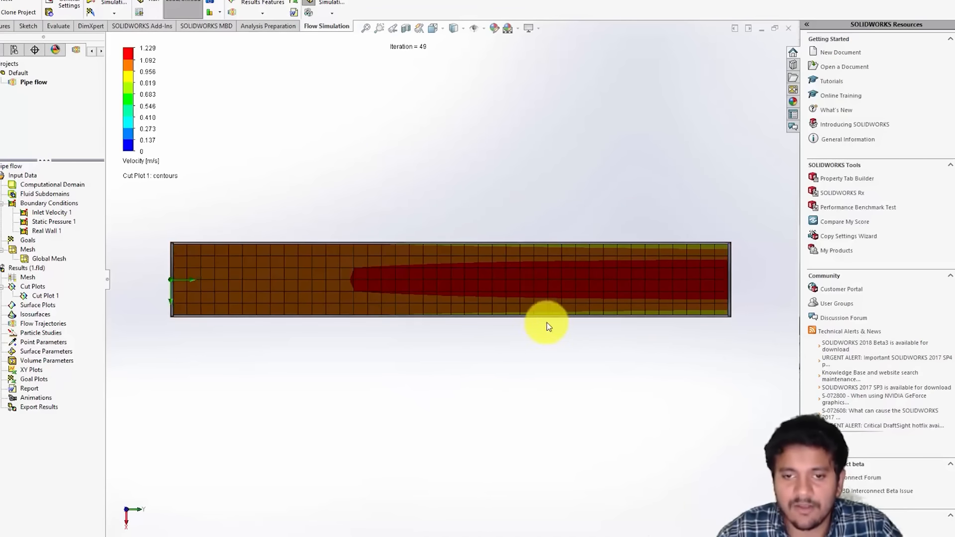
pyautogui.moveTo(426, 395); pyautogui.dragTo(453, 407, button='middle')
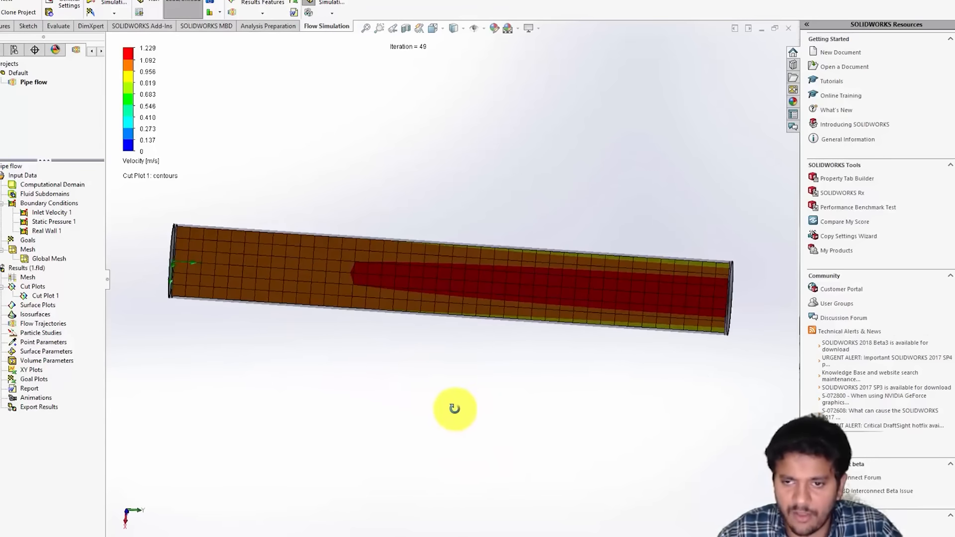
# - Set the global mesh's initial mesh level to 5, keeping advanced channel refinement enabled
pyautogui.rightClick(27, 251)
pyautogui.click(85, 251)
pyautogui.rightClick(52, 259)
pyautogui.click(68, 265)
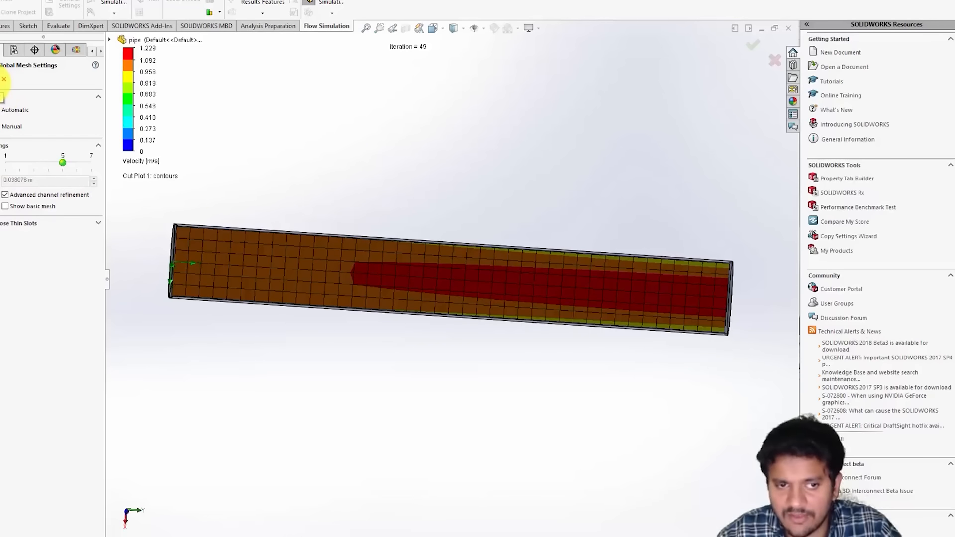
pyautogui.click(4, 79)
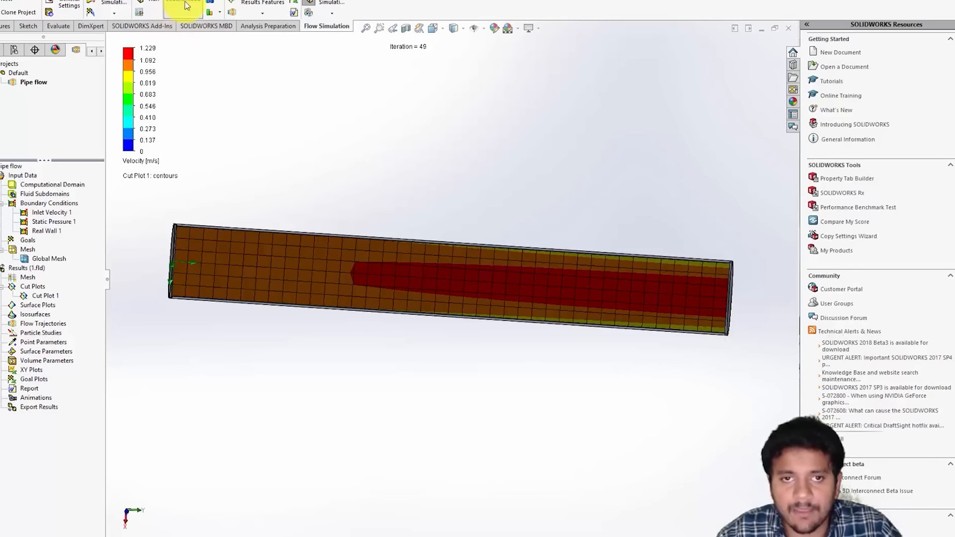
# - Run the pipe flow project as a new calculation with the refined mesh, viewing the solver info before closing the finished solver
pyautogui.click(155, 3)
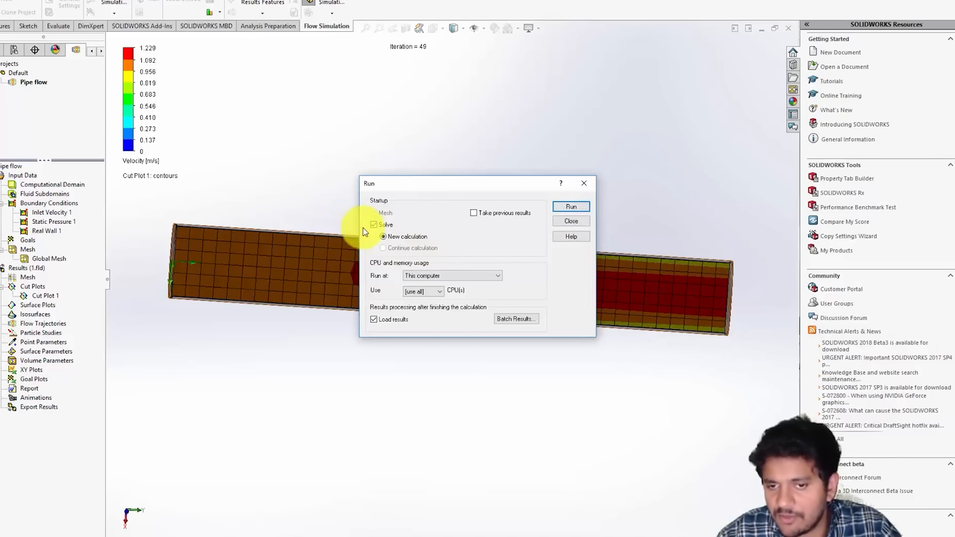
pyautogui.click(577, 204)
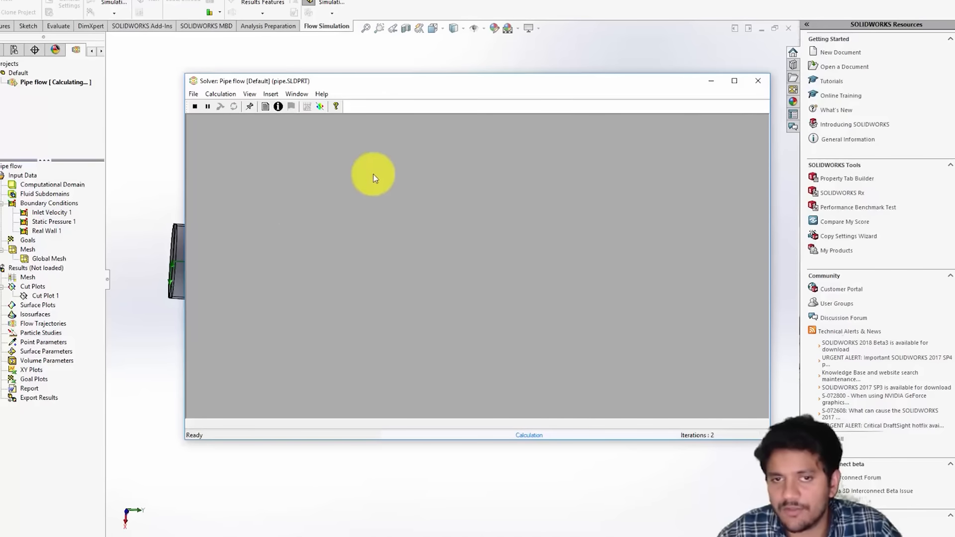
pyautogui.click(278, 106)
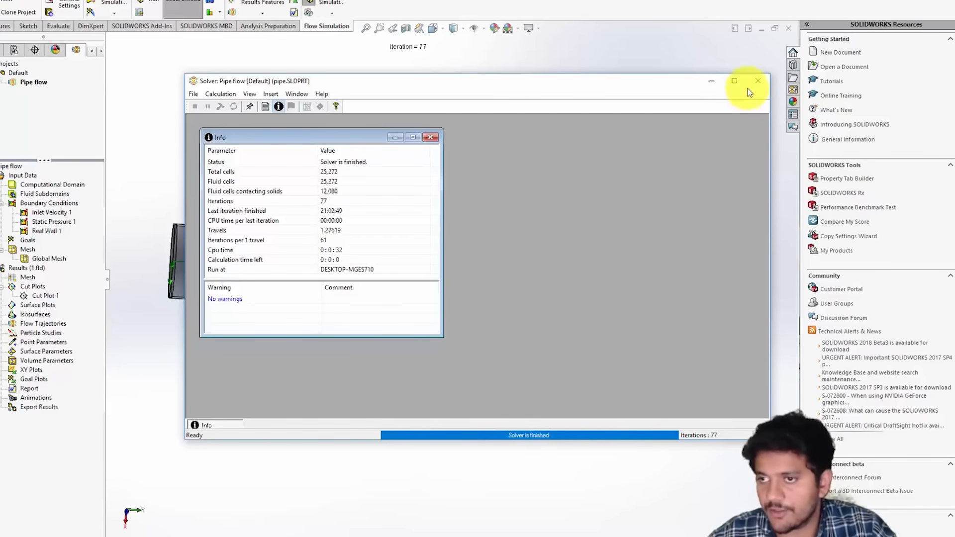
pyautogui.click(758, 81)
# - Show Cut Plot 1 for the recalculated results and orient the view face-on to the section
pyautogui.rightClick(45, 296)
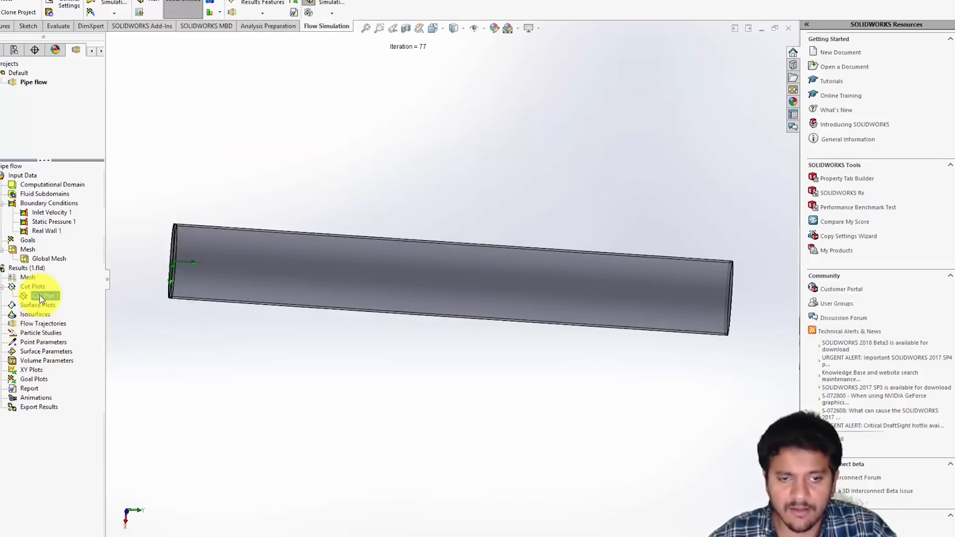
pyautogui.click(60, 317)
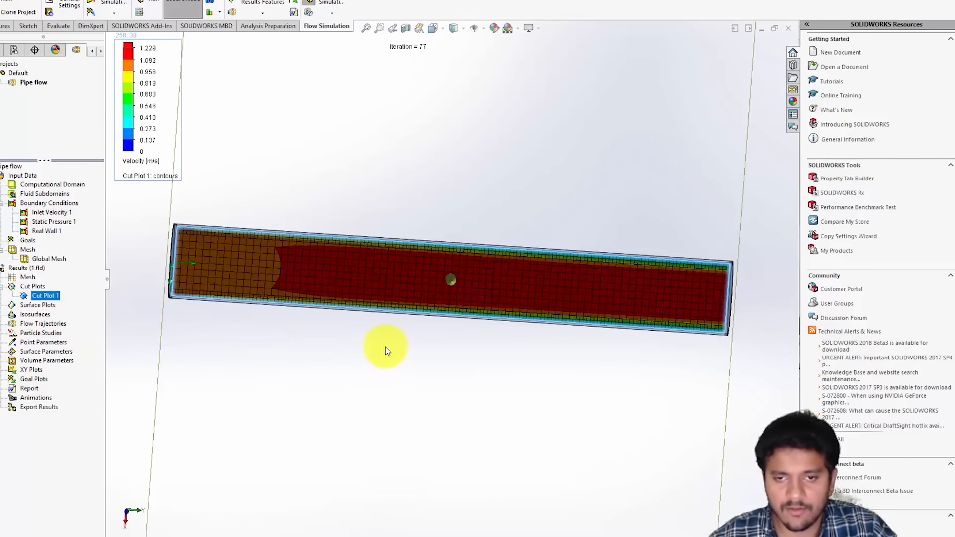
pyautogui.scroll(-2, 386, 347)
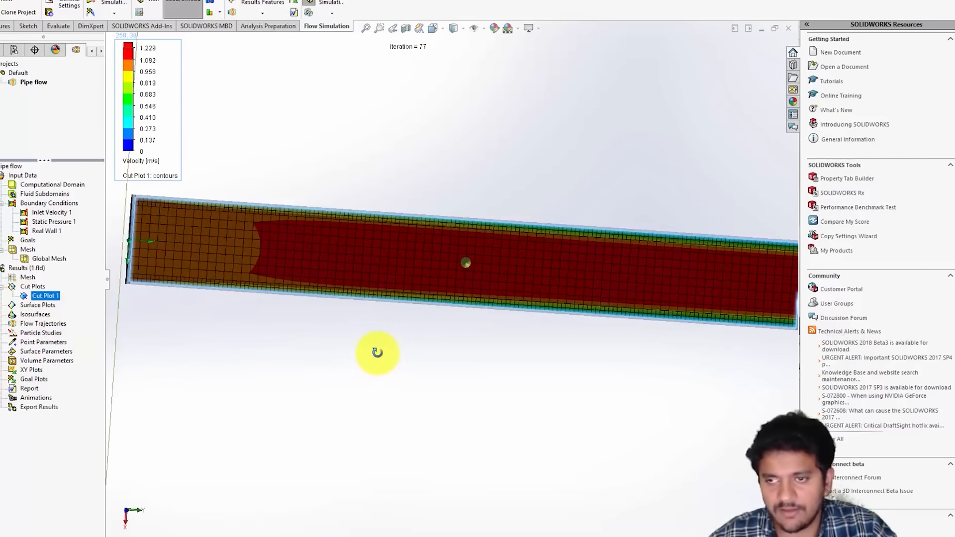
pyautogui.click(432, 28)
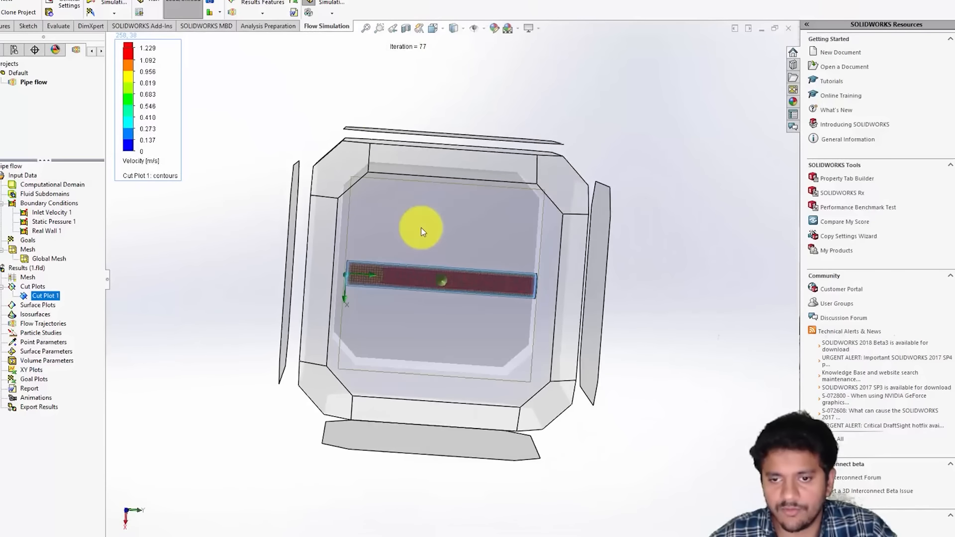
pyautogui.click(421, 228)
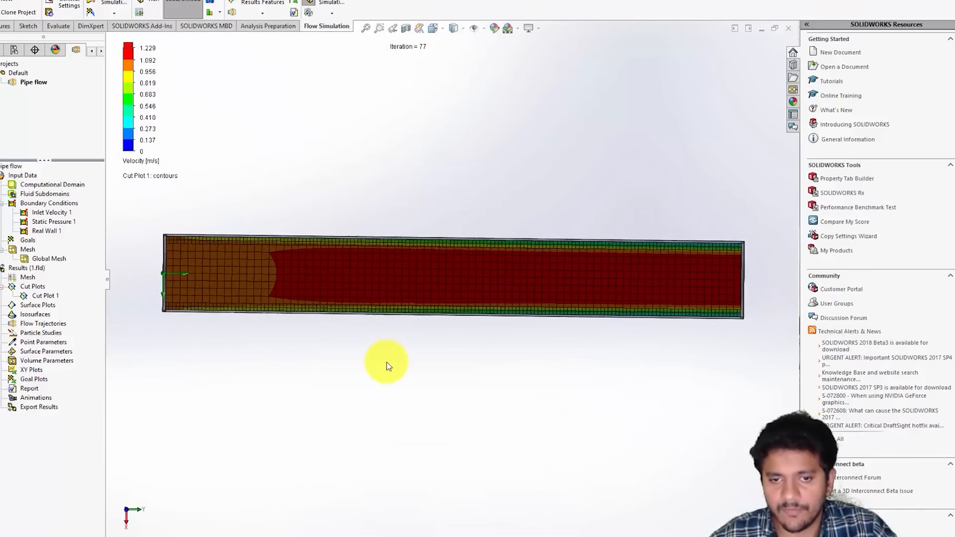
# - Reset the velocity color bar's maximum to the results' actual maximum and set its number of levels to 15, keeping the blue-to-red palette
pyautogui.rightClick(125, 63)
pyautogui.click(133, 70)
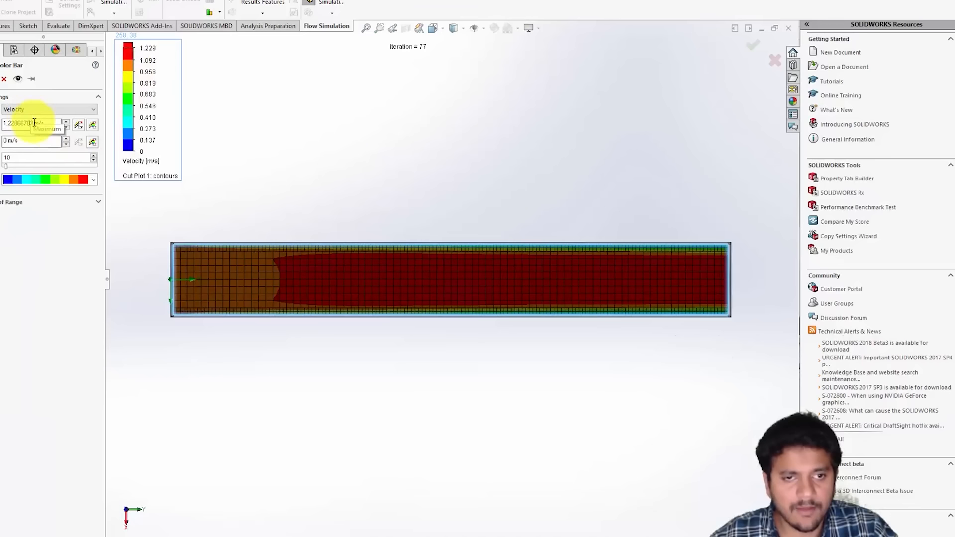
pyautogui.moveTo(44, 123); pyautogui.dragTo(2, 117)
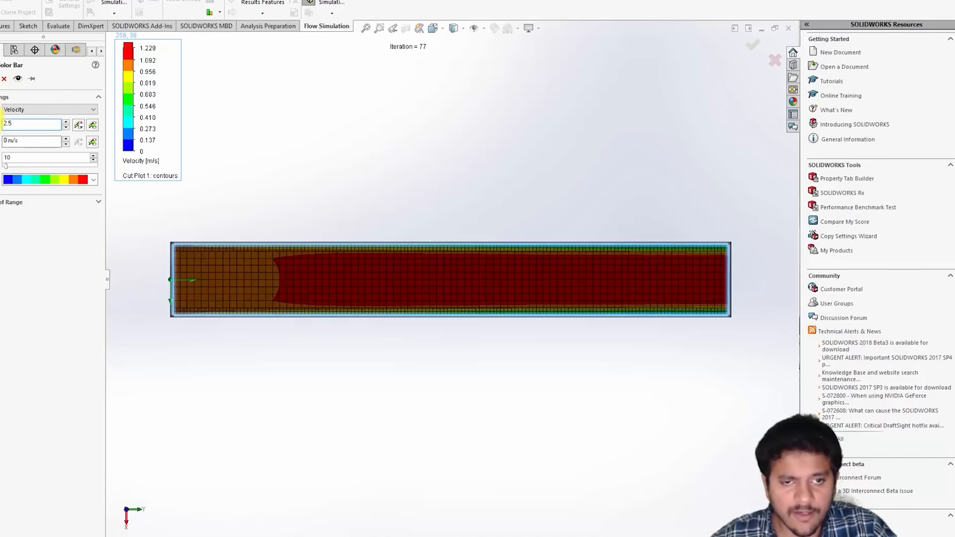
pyautogui.click(77, 130)
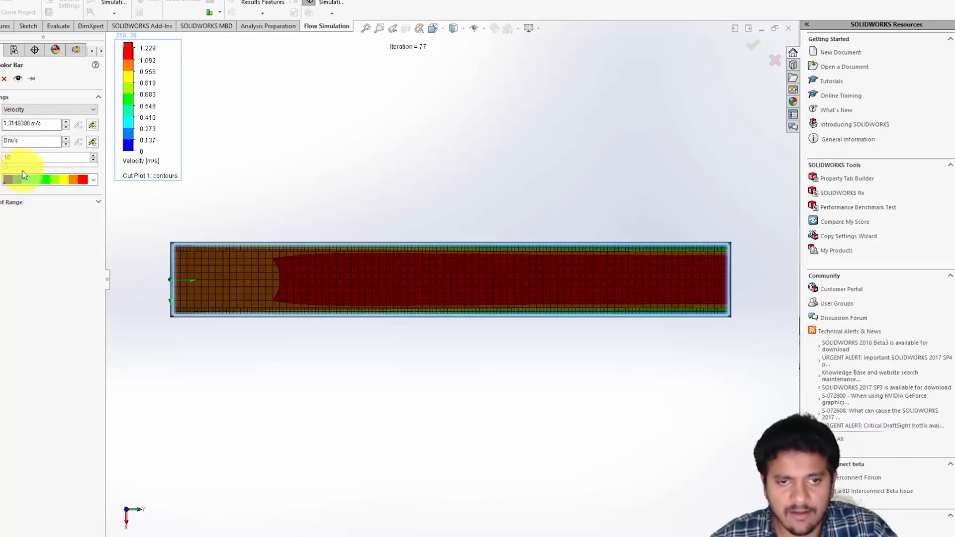
pyautogui.click(94, 181)
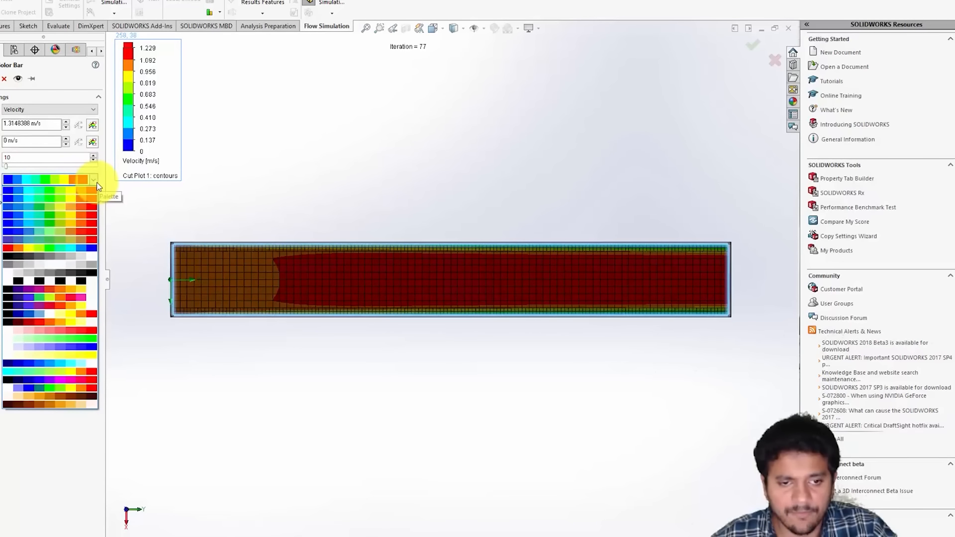
pyautogui.click(89, 190)
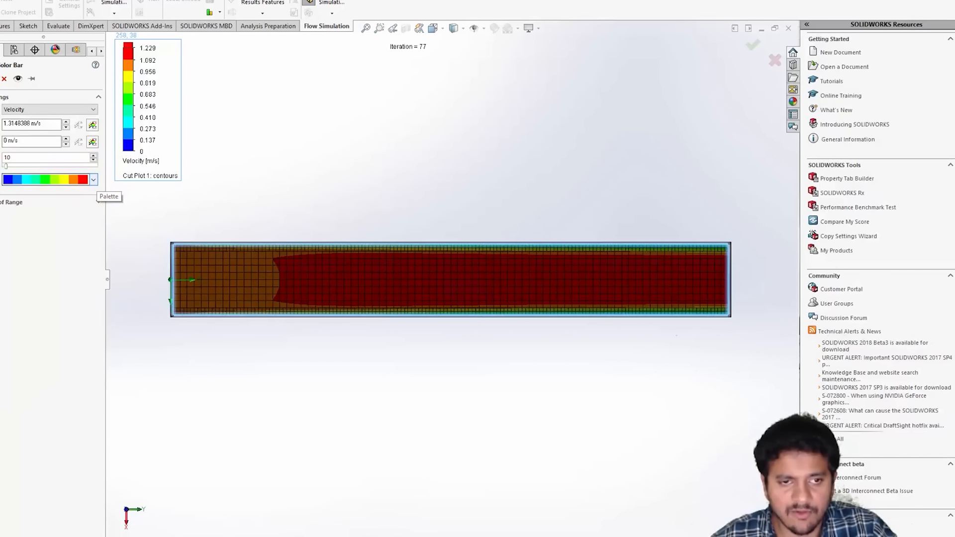
pyautogui.doubleClick(28, 158)
pyautogui.write('15')
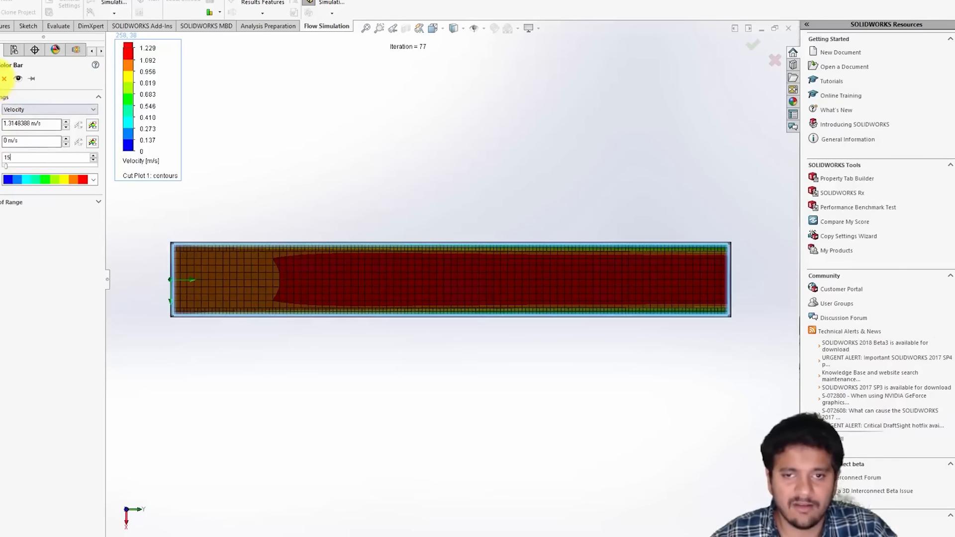
pyautogui.click(5, 78)
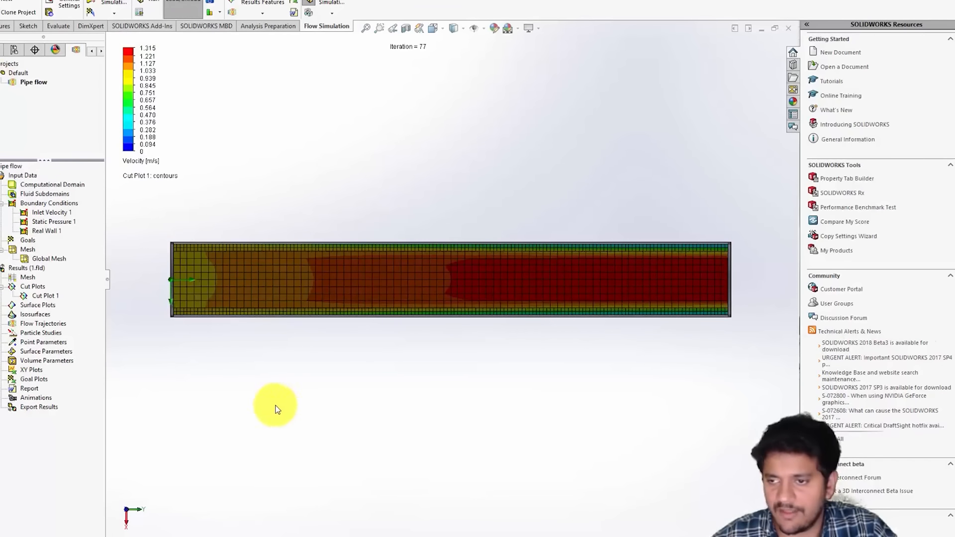
# - Examine the updated velocity contours and mesh inside the pipe from an angled view and a standard view
pyautogui.moveTo(642, 352); pyautogui.dragTo(625, 390, button='middle')
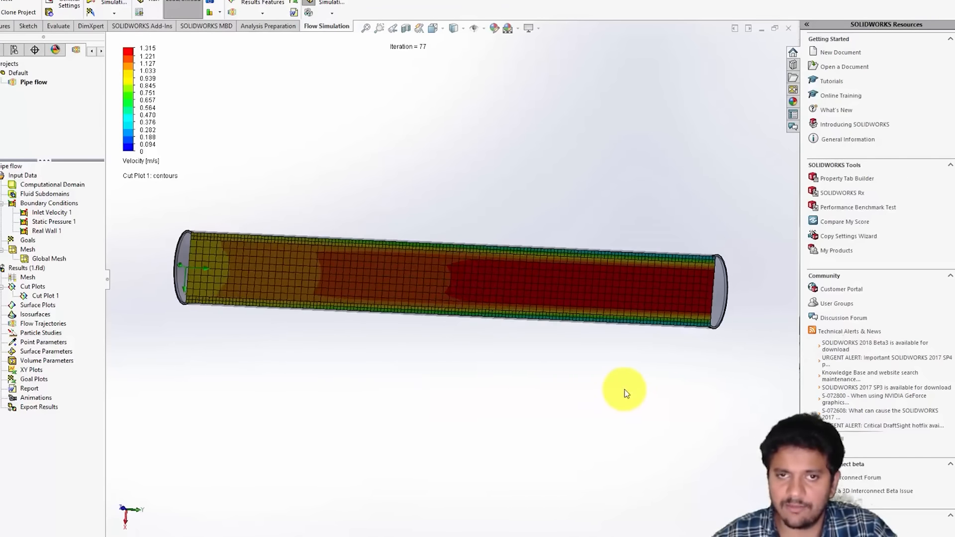
pyautogui.click(435, 29)
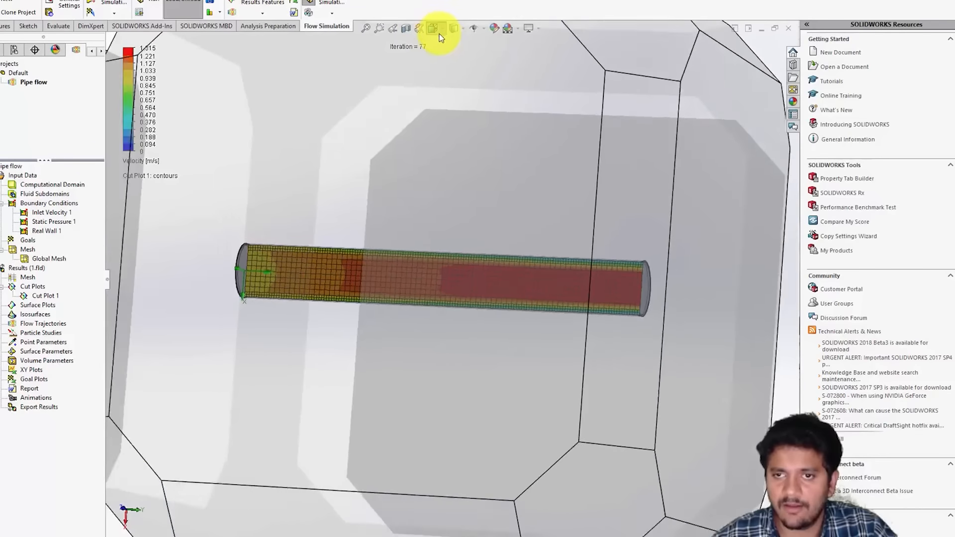
pyautogui.click(385, 231)
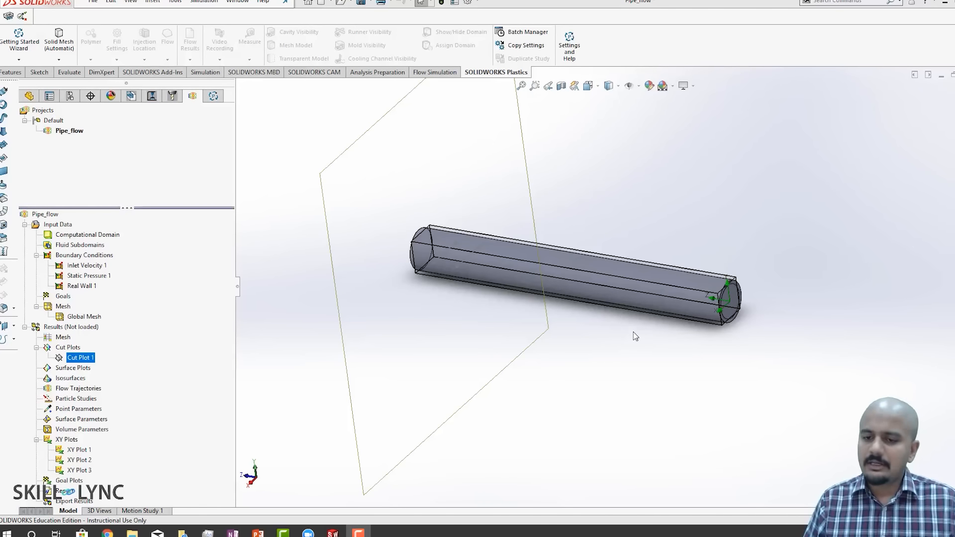
# - Edit Cut Plot 1 in the Pipe_flow project so its section uses the YZ plane at 0 m offset
pyautogui.scroll(2, 634, 333)
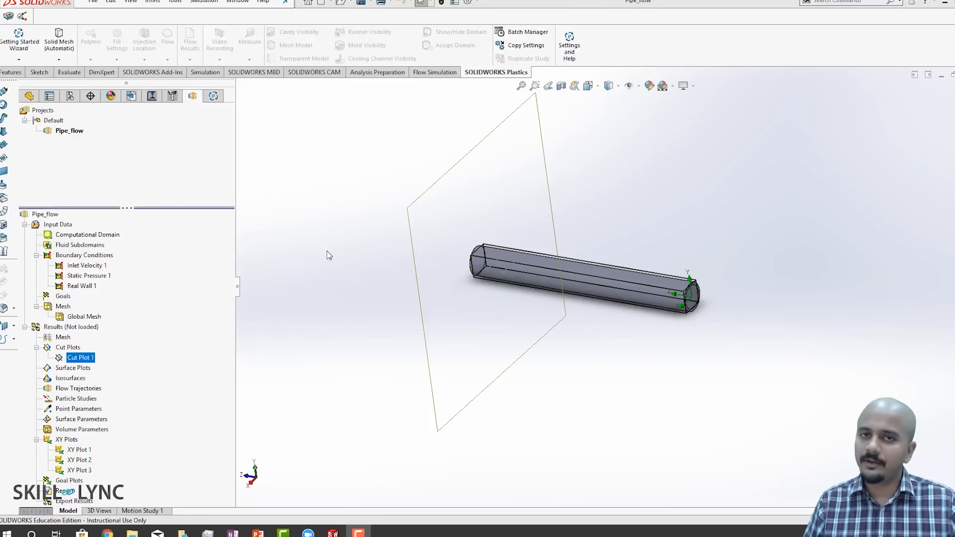
pyautogui.scroll(1, 362, 278)
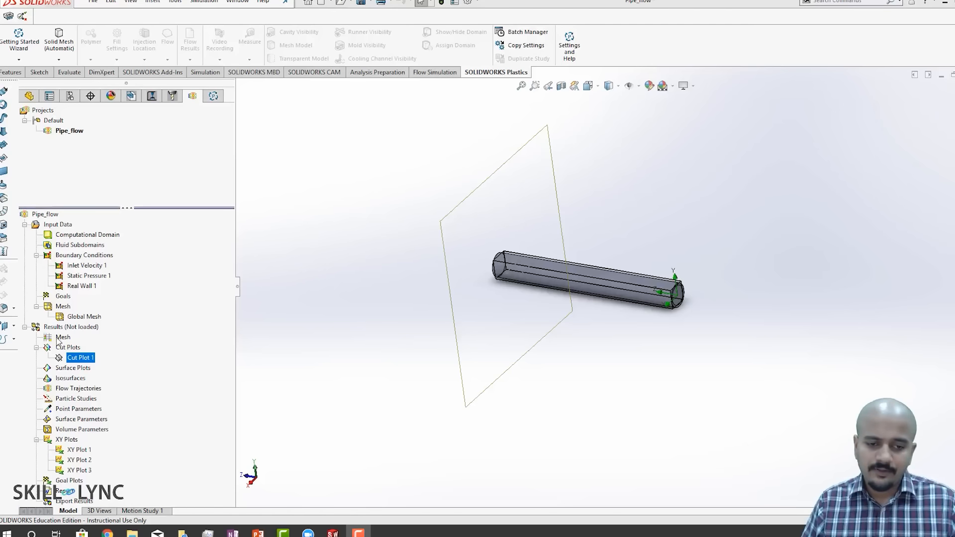
pyautogui.rightClick(78, 359)
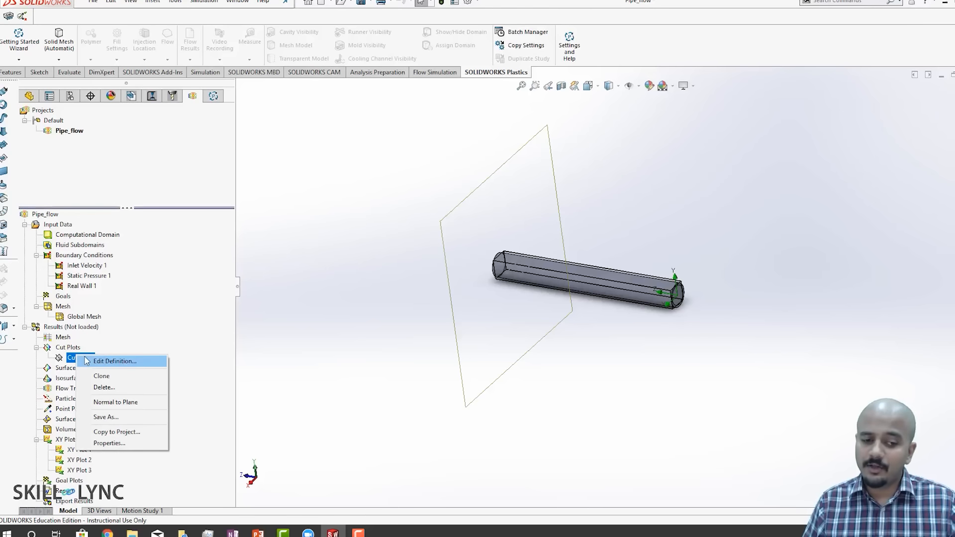
pyautogui.click(86, 361)
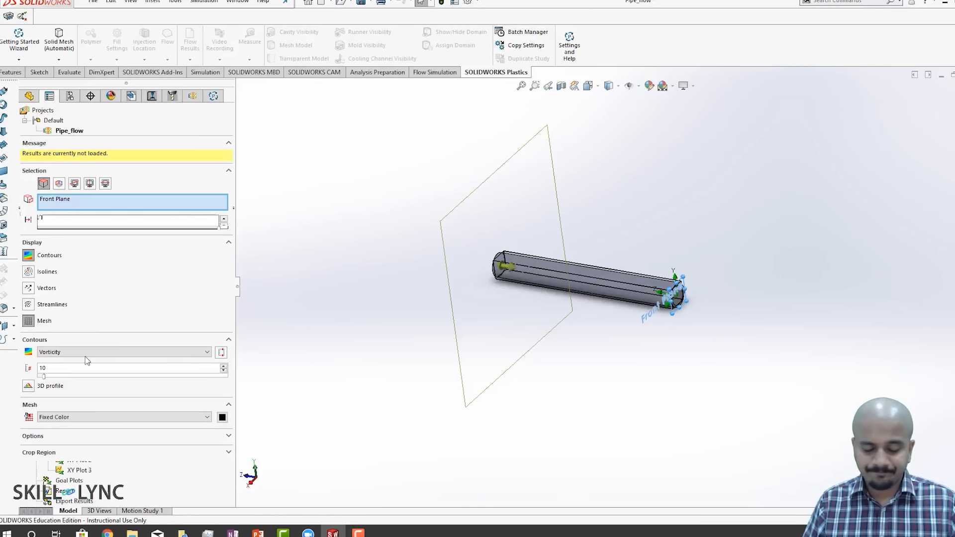
pyautogui.click(58, 183)
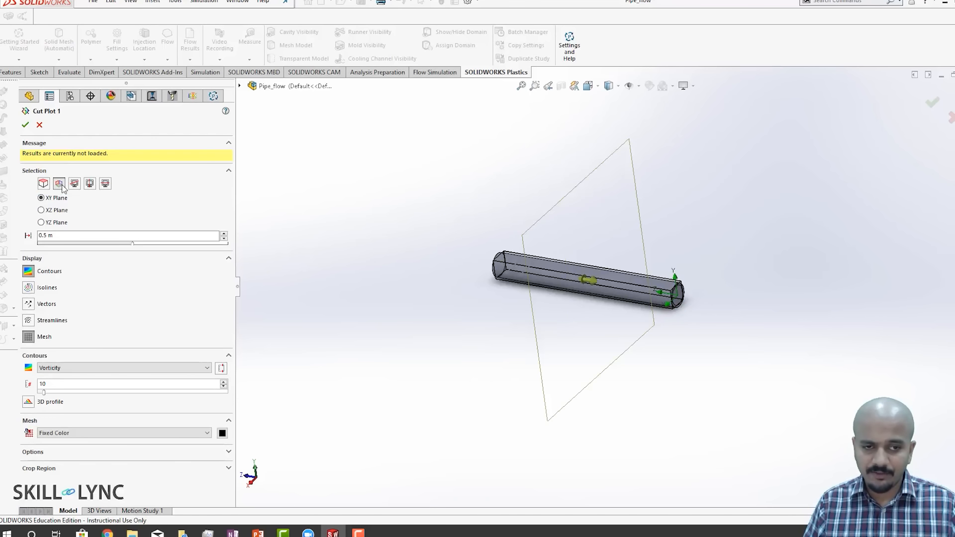
pyautogui.click(60, 211)
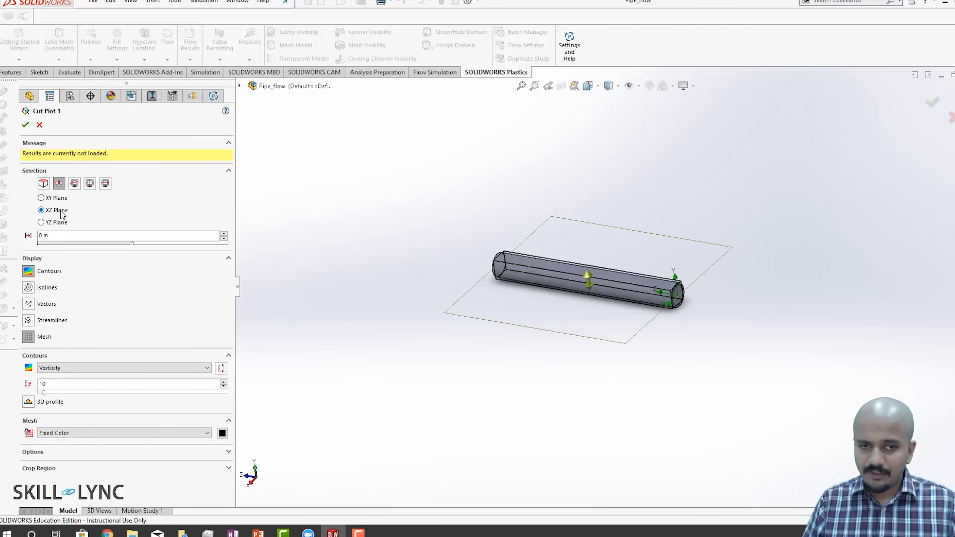
pyautogui.click(63, 224)
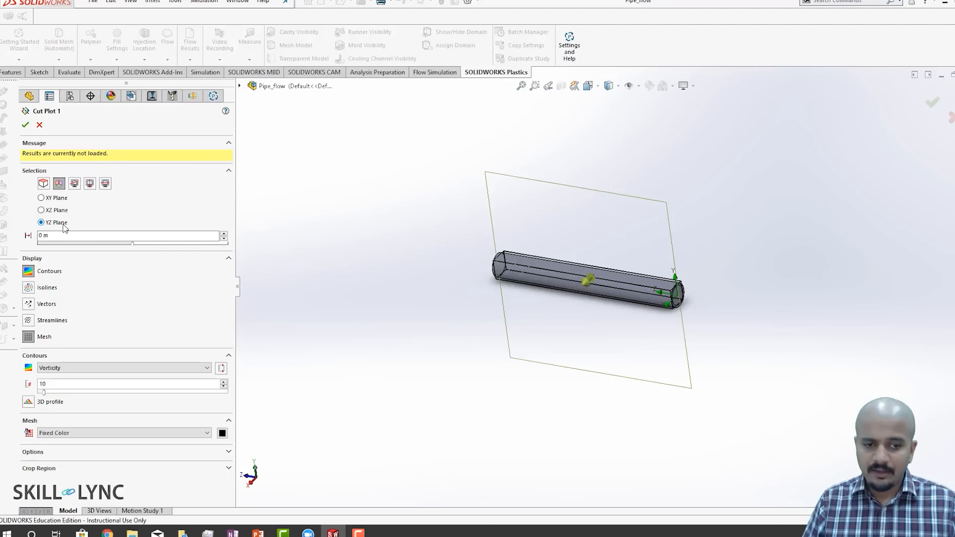
# - Set the cut plot's contours to Velocity with minimum and maximum limits enabled at their global values, and apply the definition
pyautogui.click(129, 368)
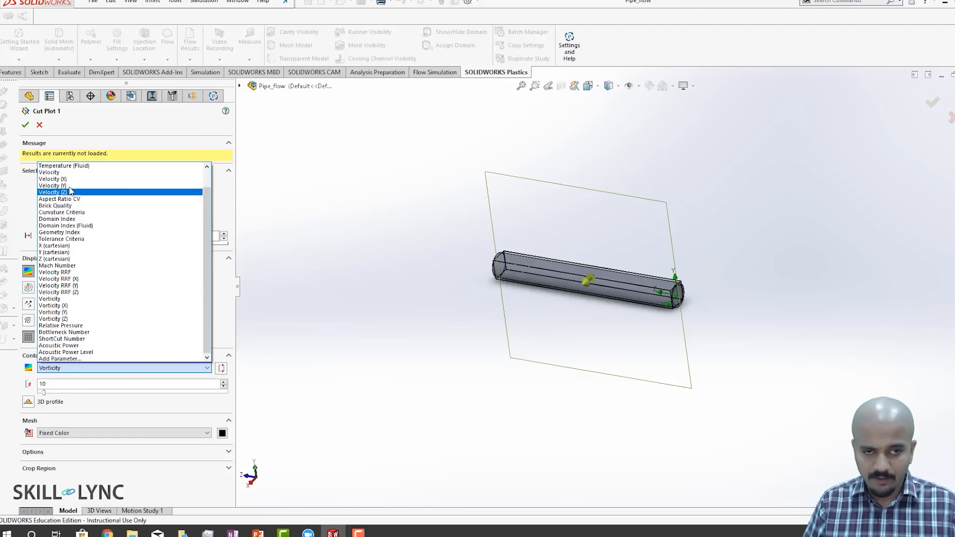
pyautogui.click(69, 173)
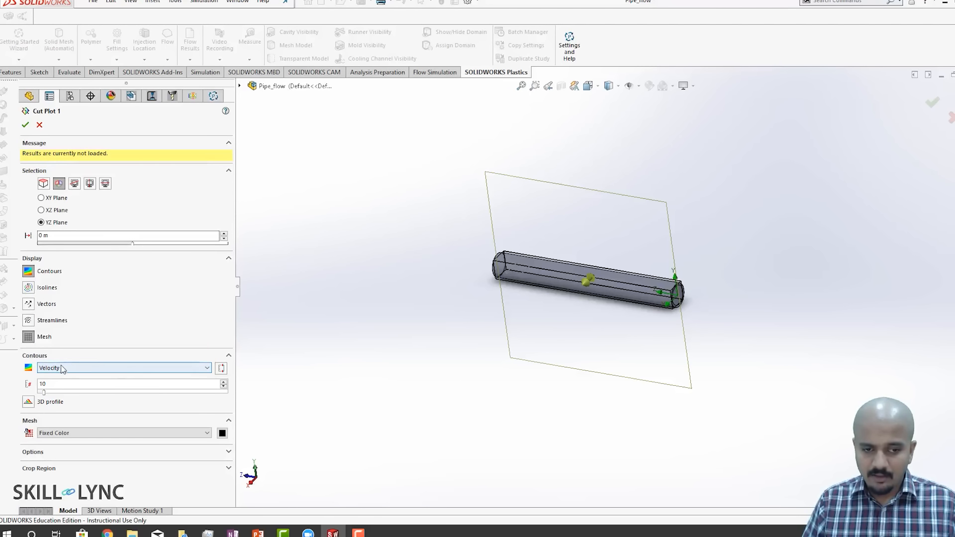
pyautogui.click(221, 369)
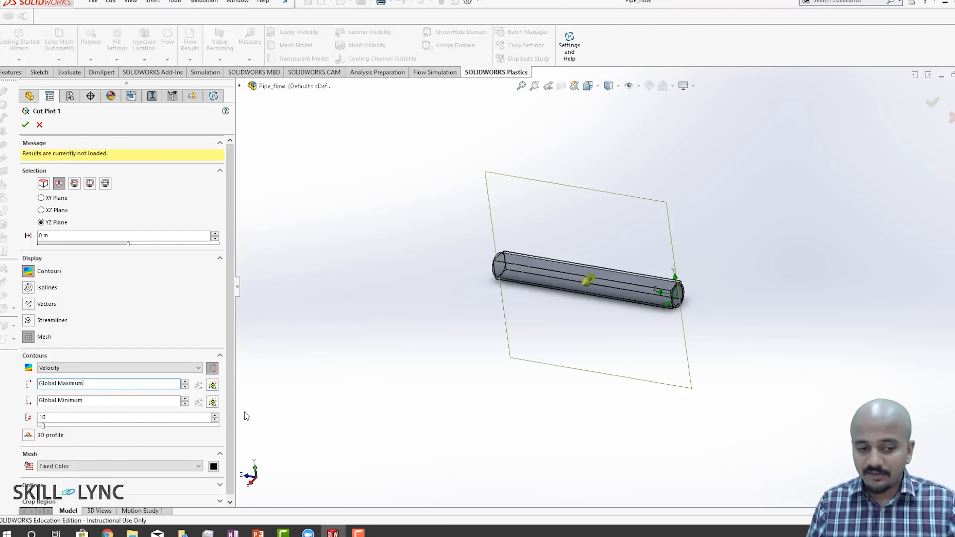
pyautogui.click(24, 123)
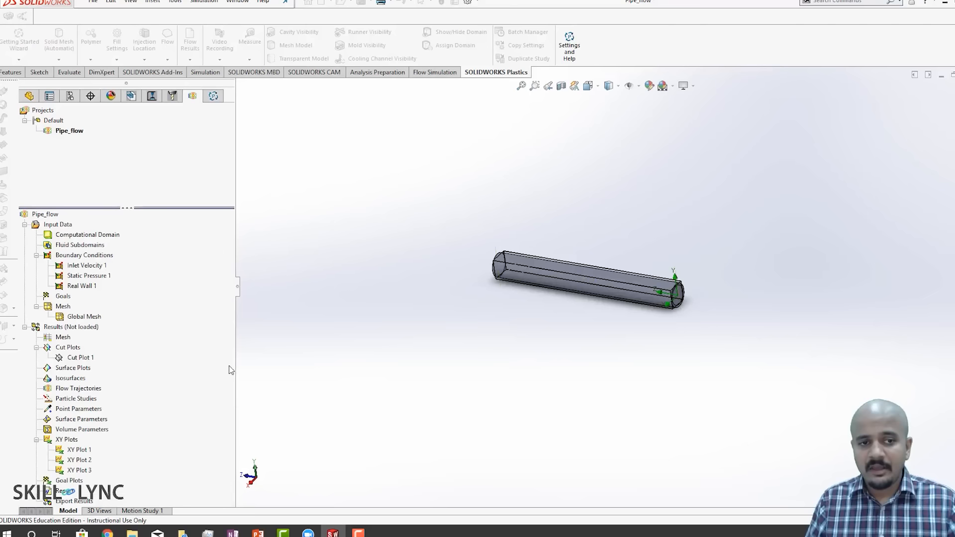
# - Create a What If Analysis parametric study for Pipe_flow with Inlet Velocity 1's velocity normal to face as the input variable
pyautogui.rightClick(70, 132)
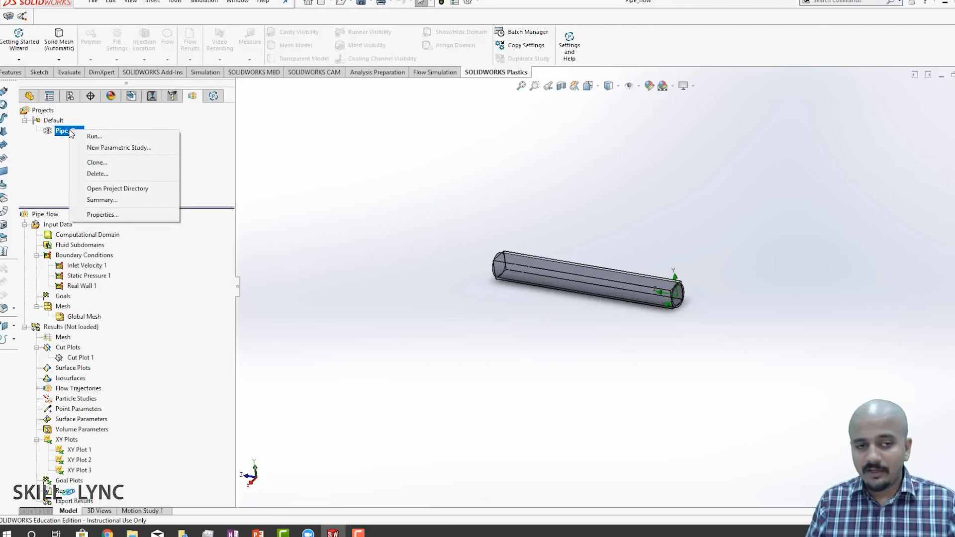
pyautogui.click(94, 148)
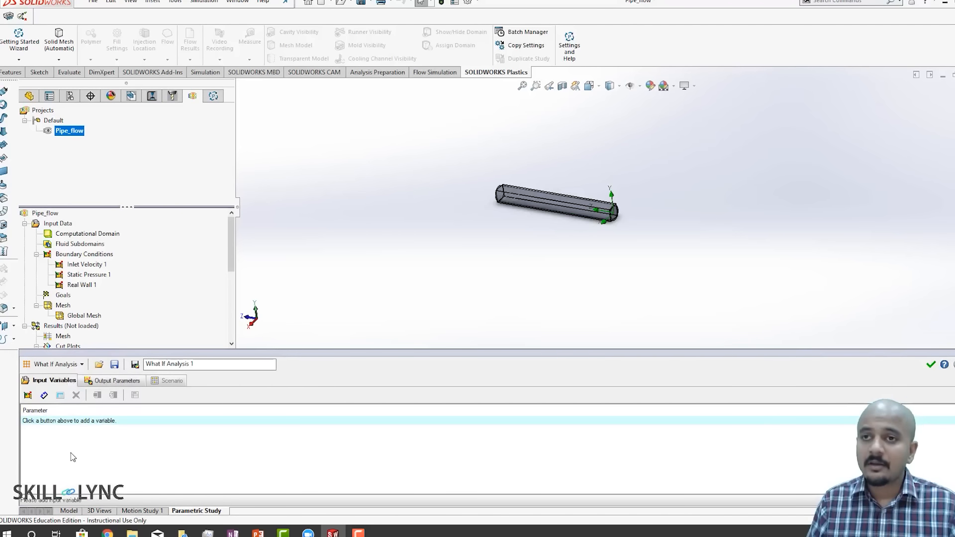
pyautogui.click(27, 395)
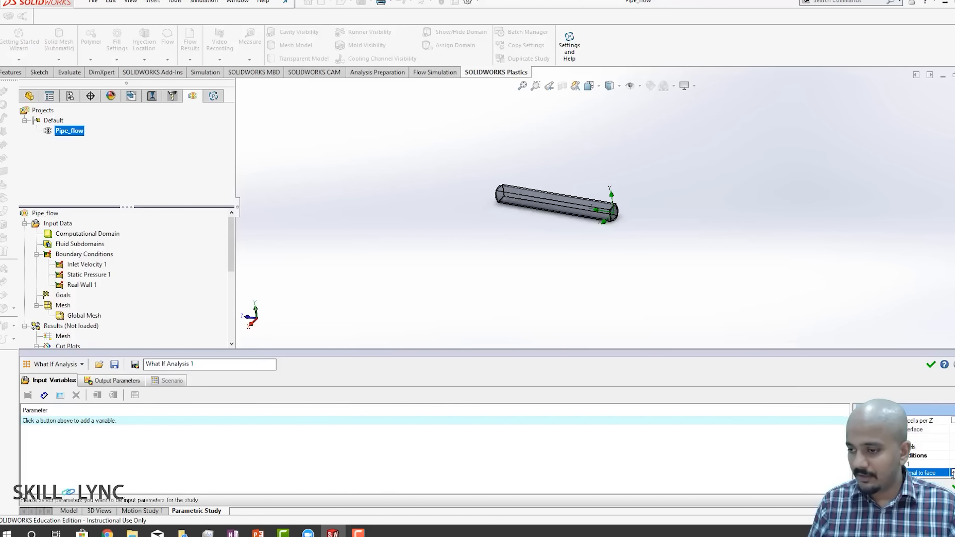
pyautogui.click(954, 488)
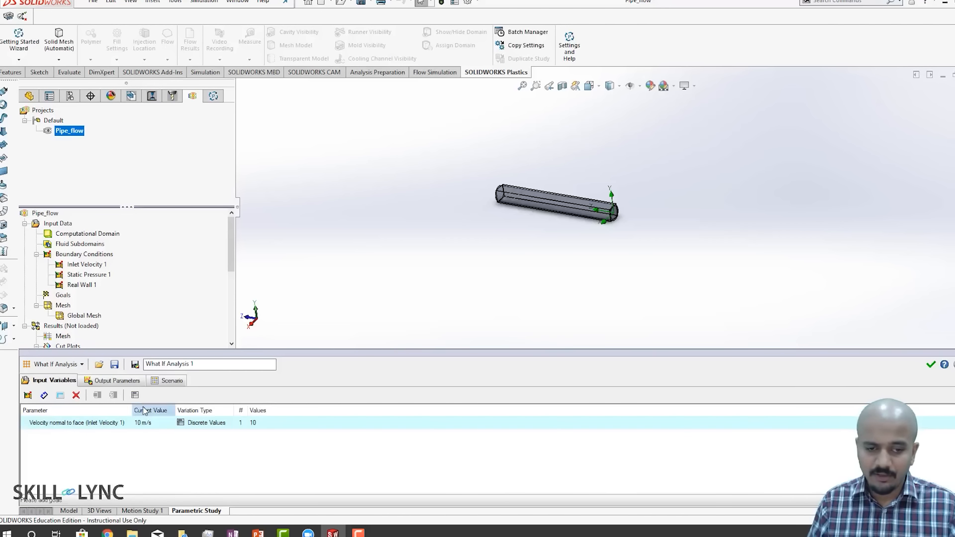
# - Set the inlet velocity's variation to Range with Number, with three values from 1 to 20 m/s
pyautogui.doubleClick(193, 424)
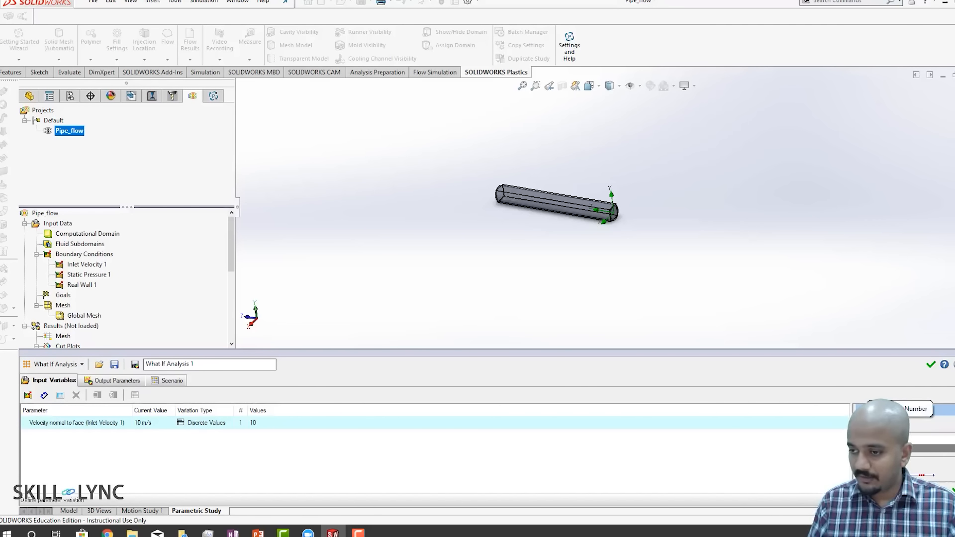
pyautogui.click(916, 409)
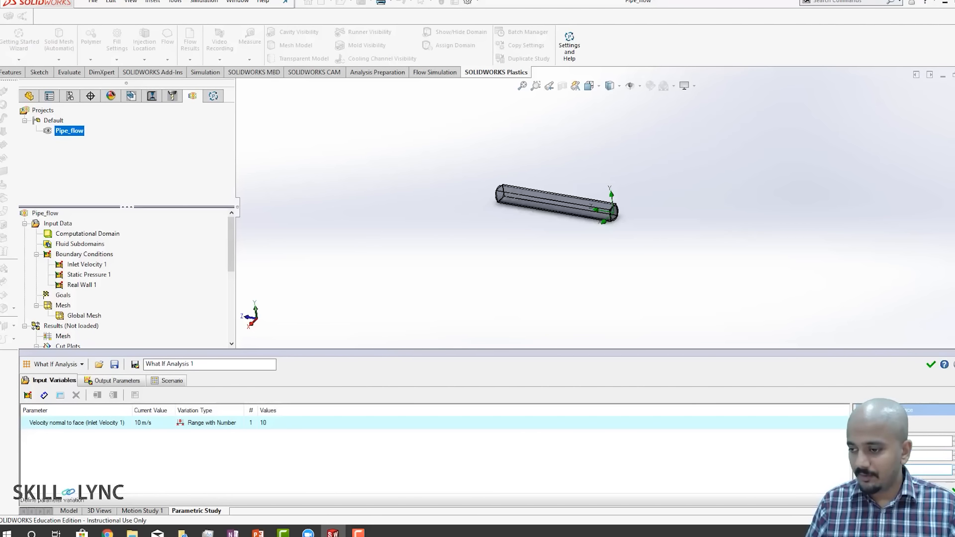
pyautogui.press('Return')
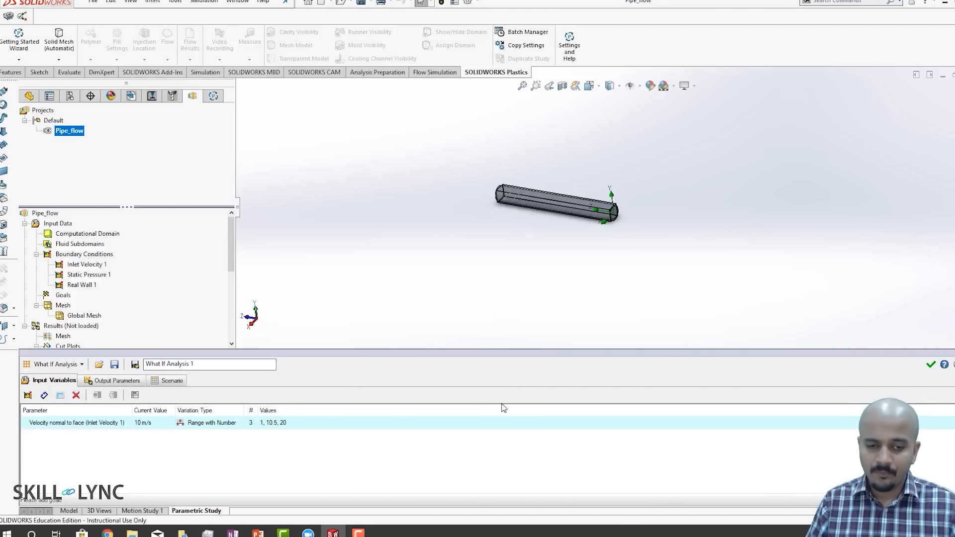
# - Add Cut Plot 1 as an output parameter and run the scenario for all three design points
pyautogui.click(107, 381)
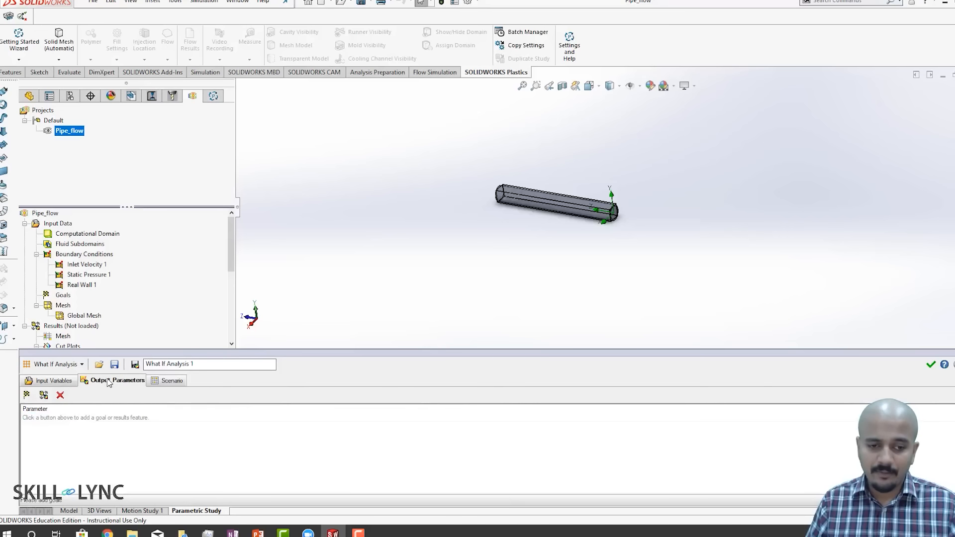
pyautogui.click(43, 395)
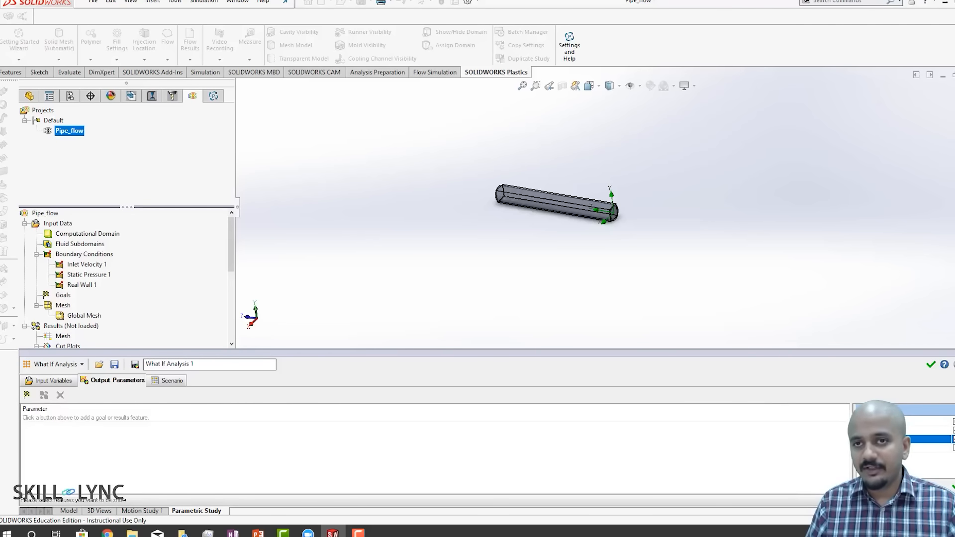
pyautogui.click(172, 382)
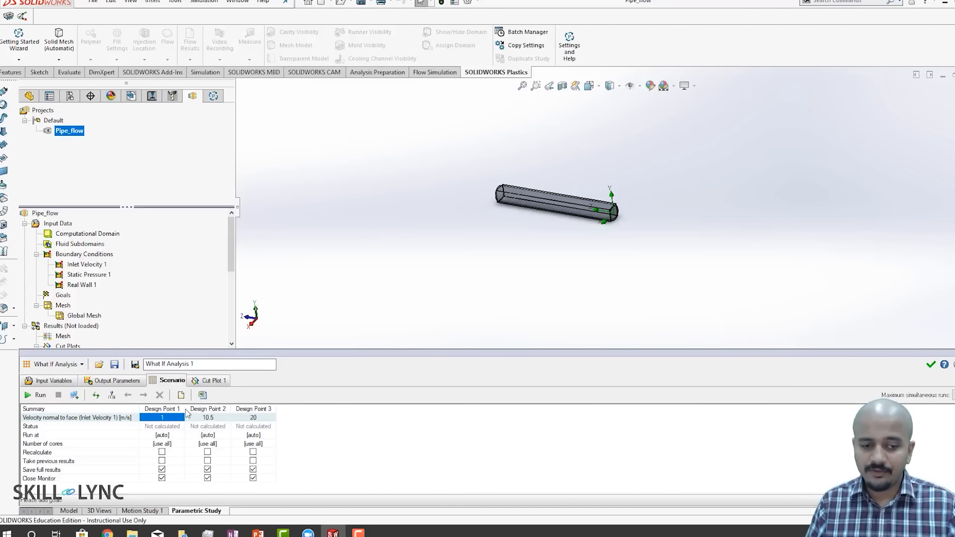
pyautogui.click(40, 396)
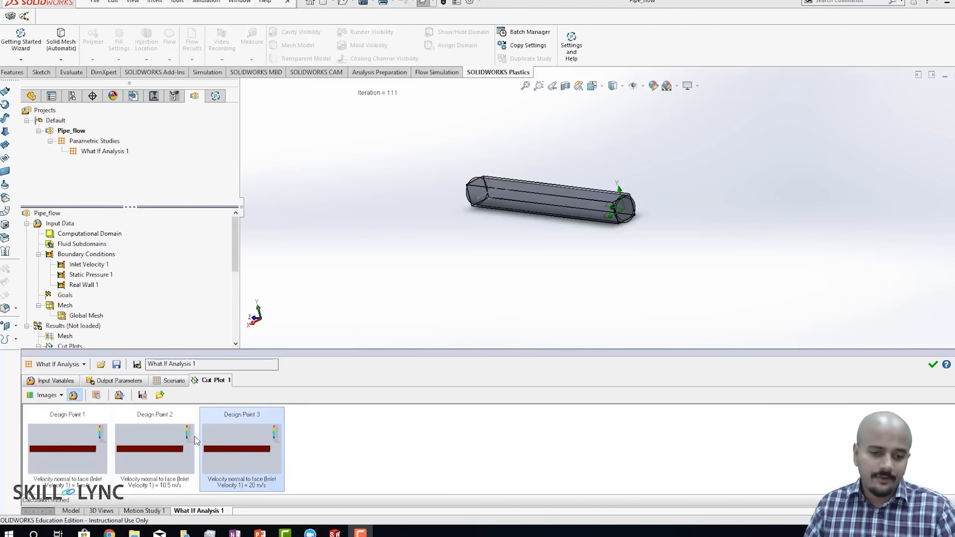
# - View the velocity cut plot images for Design Point 1 and Design Point 3
pyautogui.doubleClick(86, 443)
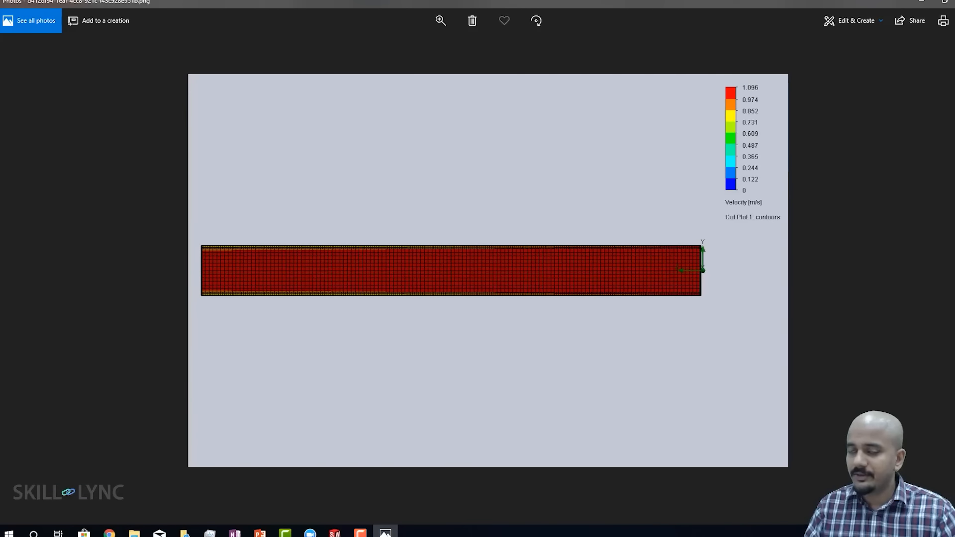
pyautogui.click(954, 1)
pyautogui.doubleClick(276, 450)
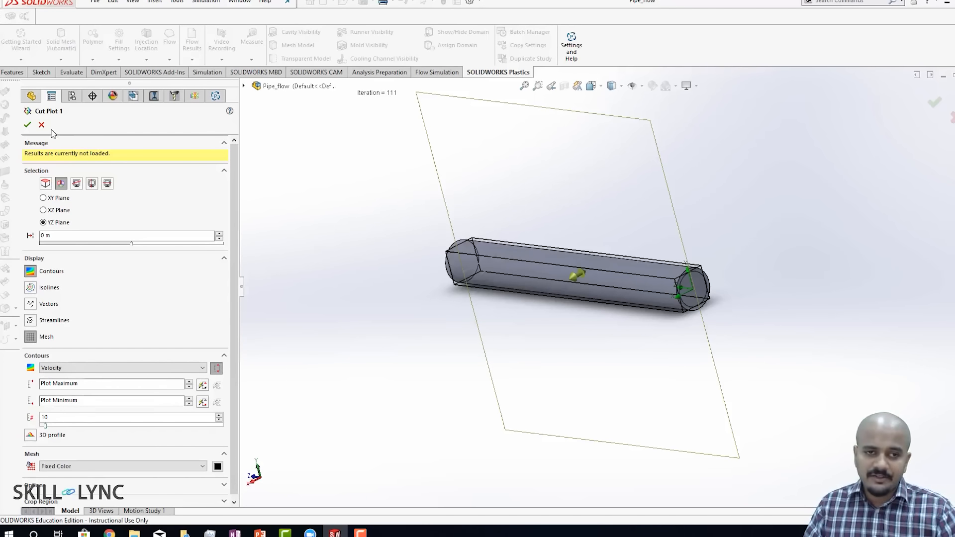
# - Apply Cut Plot 1 with its velocity limits at Plot Maximum and Plot Minimum, and reopen What If Analysis 1
pyautogui.click(28, 125)
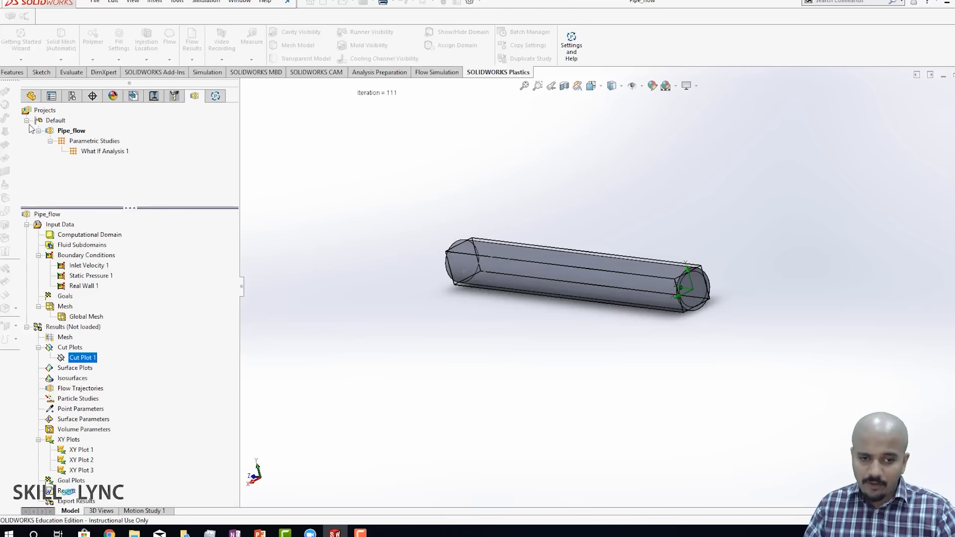
pyautogui.rightClick(107, 154)
pyautogui.click(113, 157)
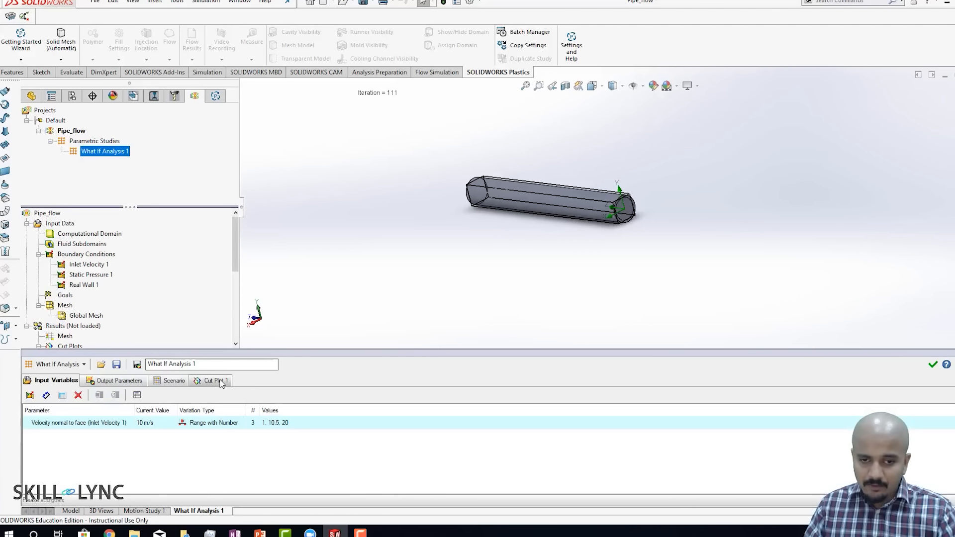
# - Enable Recalculate for all three design points and rerun the scenario
pyautogui.click(171, 384)
pyautogui.click(163, 451)
pyautogui.click(209, 452)
pyautogui.click(256, 452)
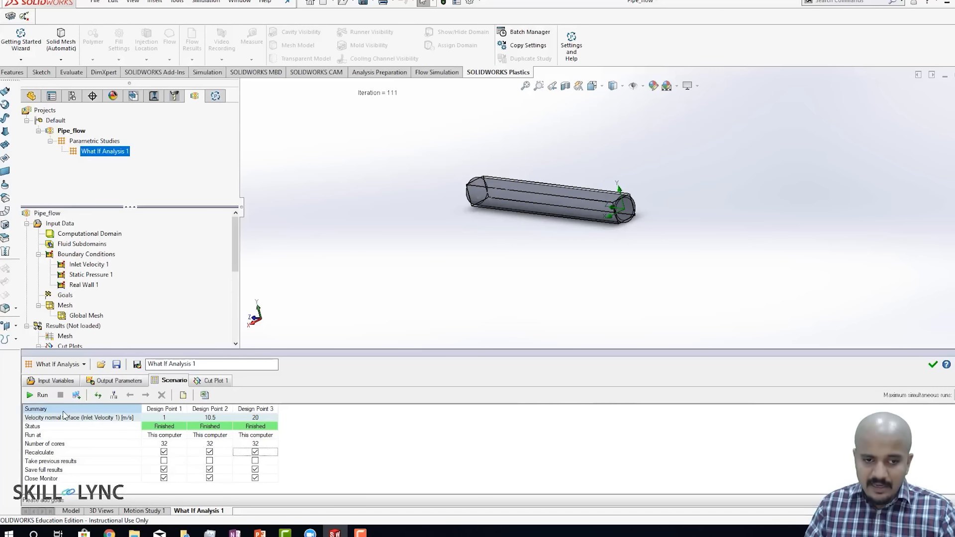
pyautogui.click(41, 396)
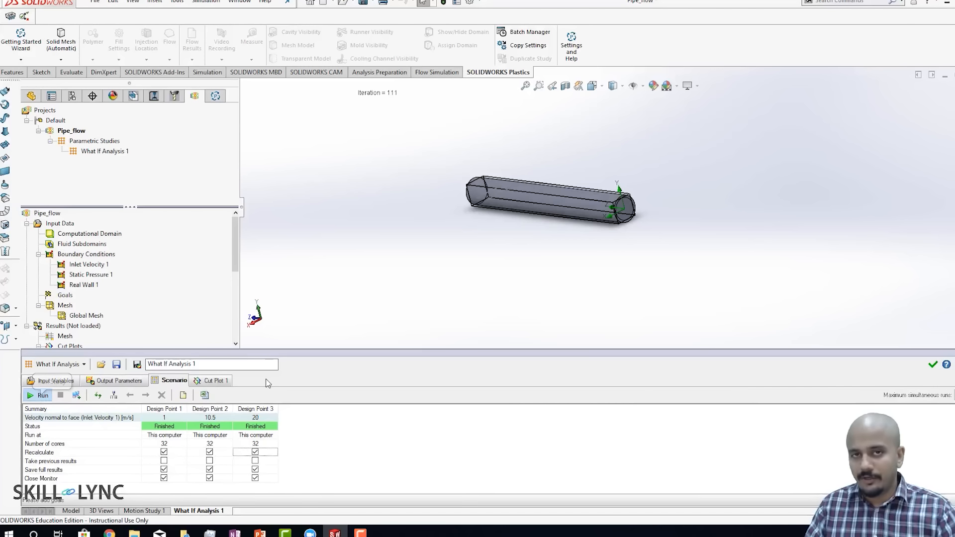
# - Open the recalculated Cut Plot 1 image for Design Point 3 and examine its velocity contours and legend
pyautogui.rightClick(271, 457)
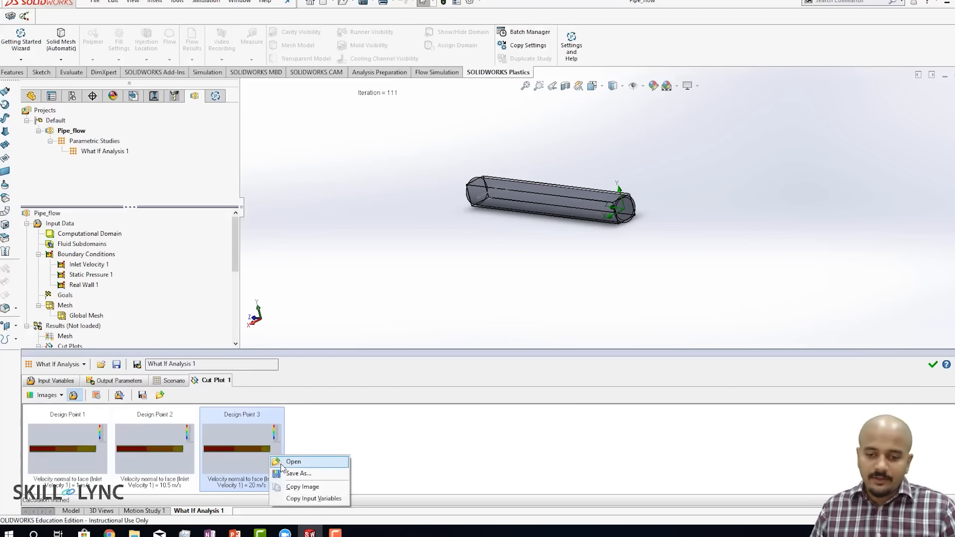
pyautogui.click(282, 464)
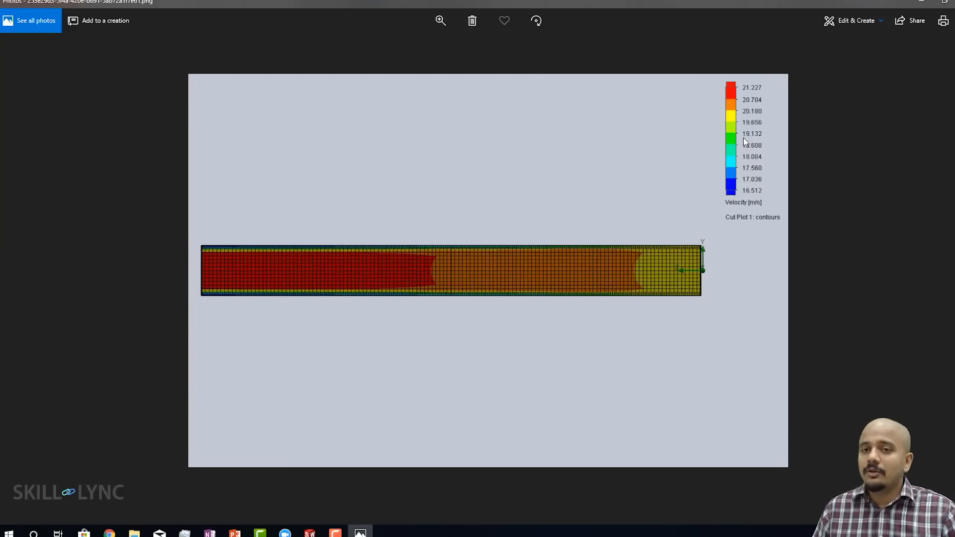
pyautogui.click(922, 6)
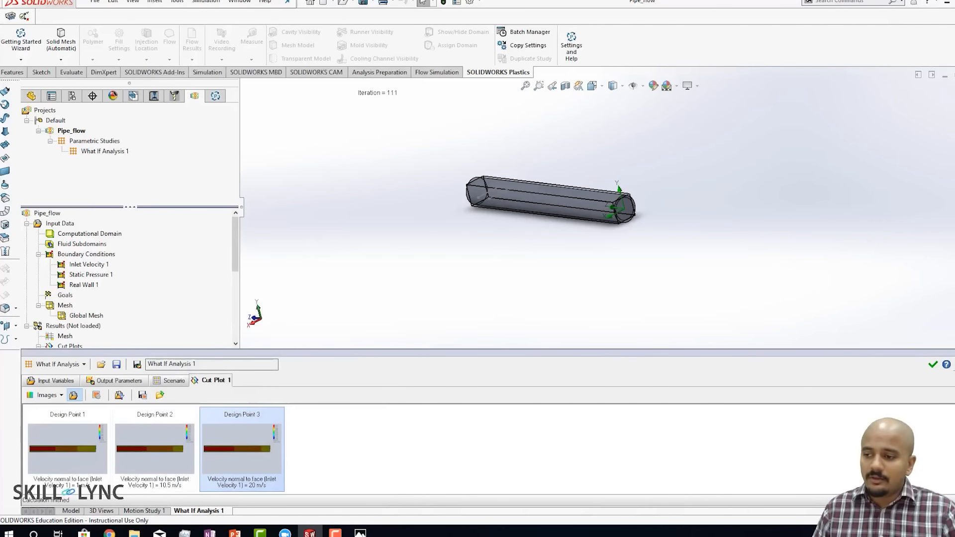
# - Close the parametric study and edit Cut Plot 1, setting the velocity contour maximum to 10 m/s and minimum to 0 m/s
pyautogui.click(933, 364)
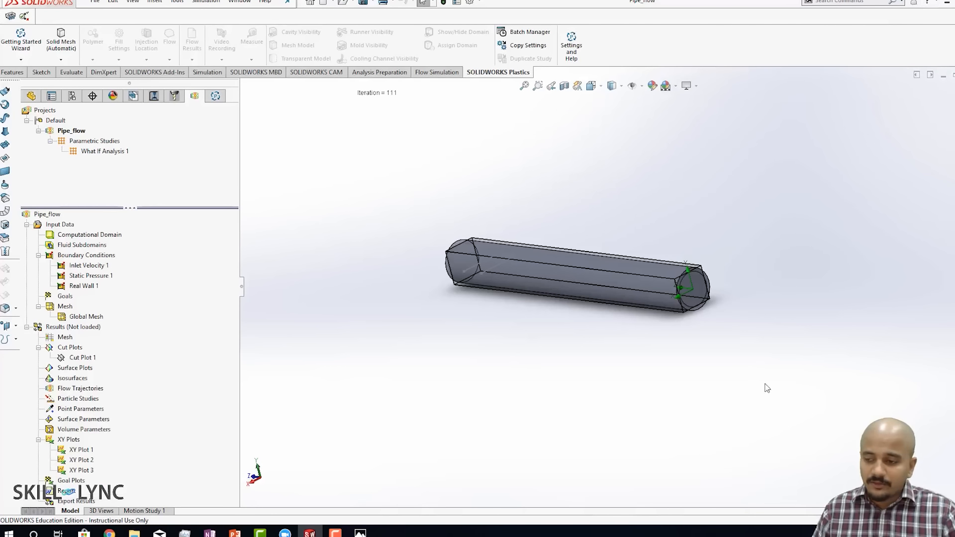
pyautogui.rightClick(74, 356)
pyautogui.click(85, 363)
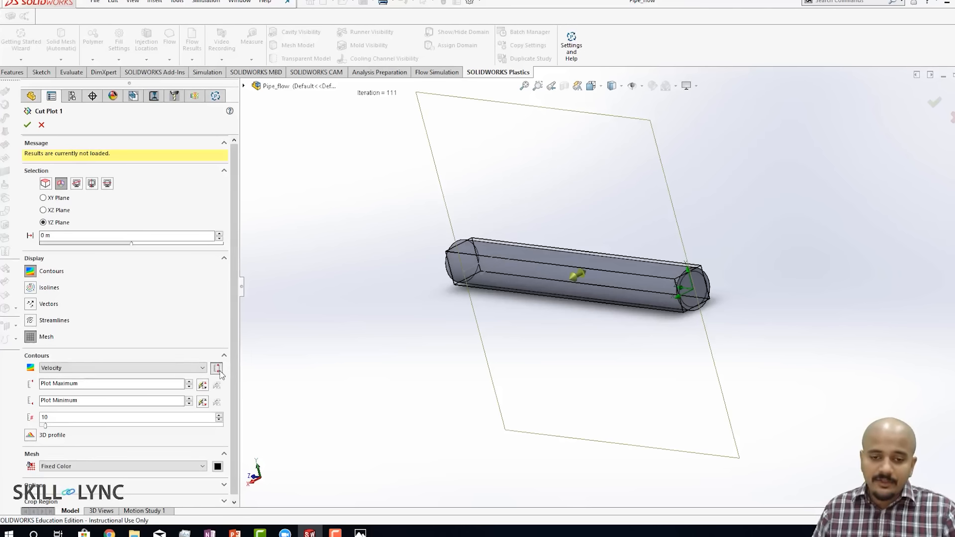
pyautogui.moveTo(180, 385); pyautogui.dragTo(1, 368)
pyautogui.write('10')
pyautogui.click(55, 400)
pyautogui.moveTo(85, 400); pyautogui.dragTo(10, 402)
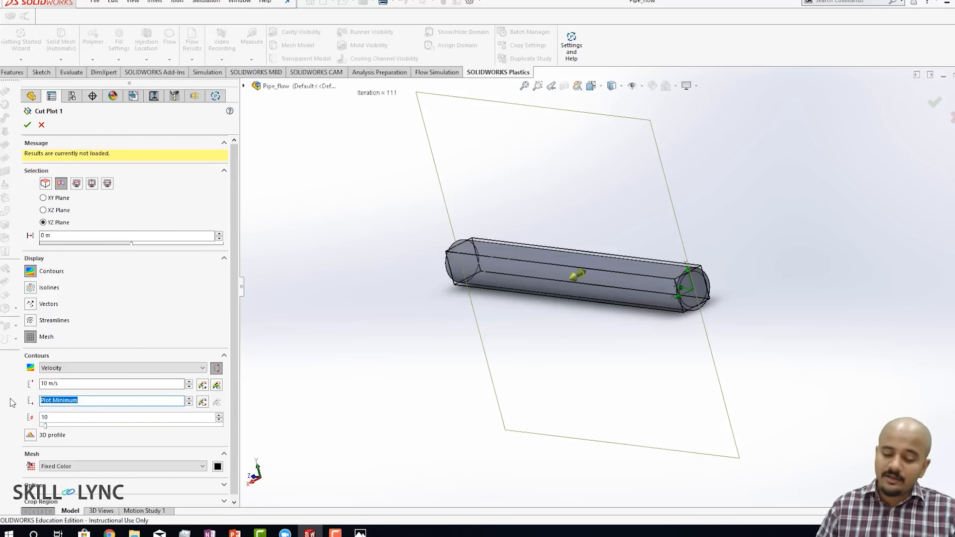
pyautogui.write('0')
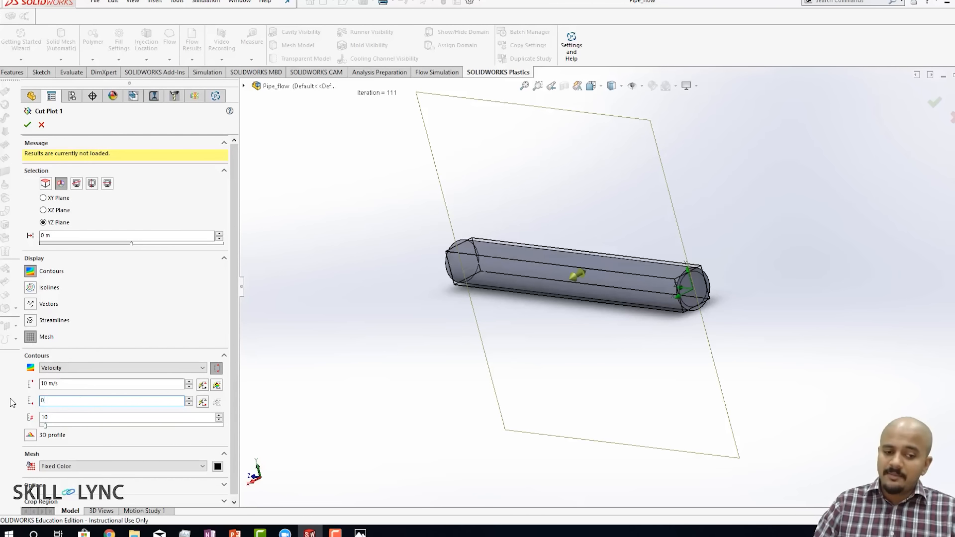
pyautogui.click(73, 386)
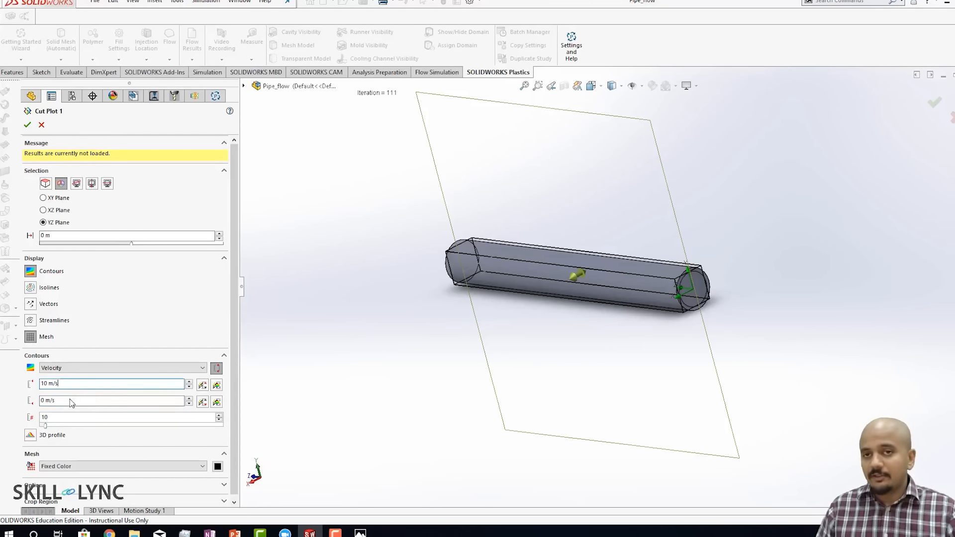
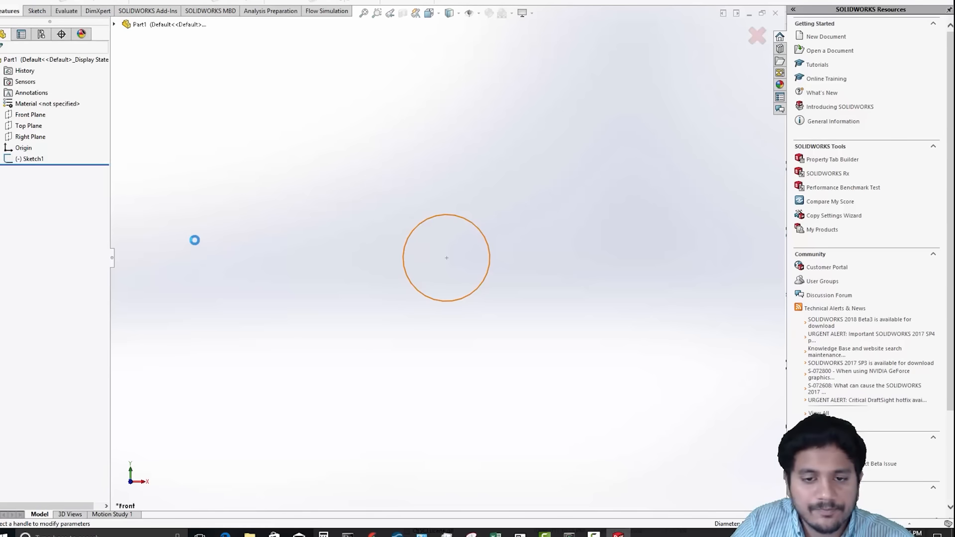
# - Extrude the circular sketch on the Front Plane to a blind depth of 1.00 m
pyautogui.write('1.0')
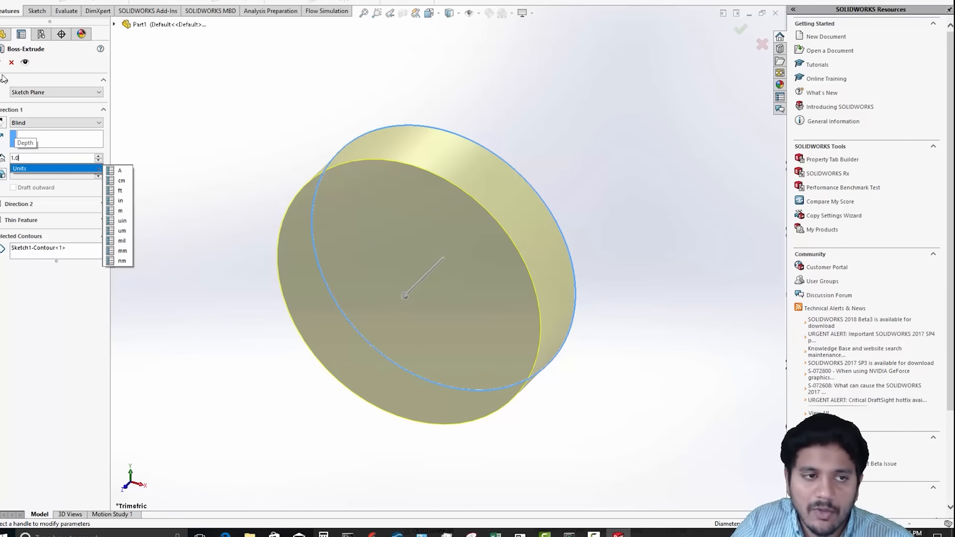
pyautogui.press('Return')
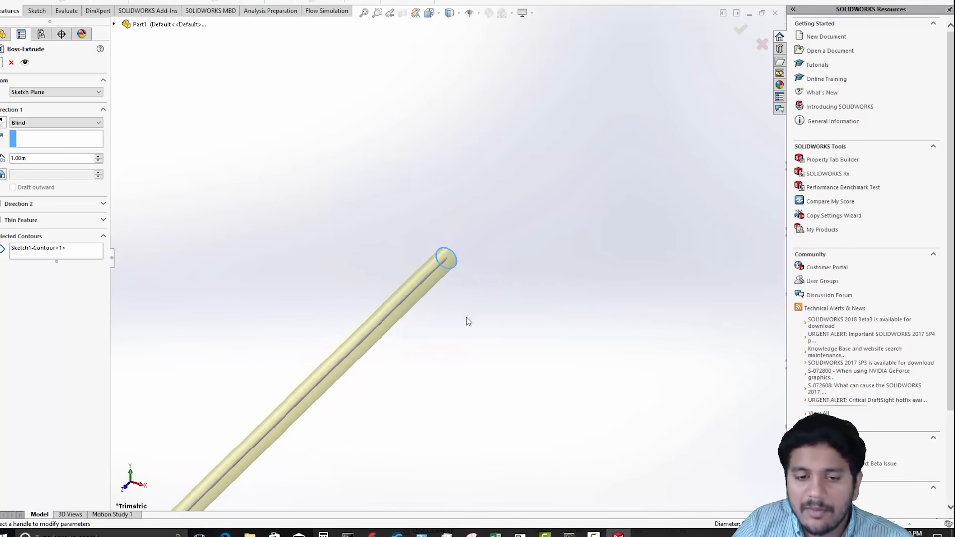
pyautogui.scroll(3, 466, 319)
pyautogui.moveTo(416, 346); pyautogui.dragTo(491, 236, button='middle')
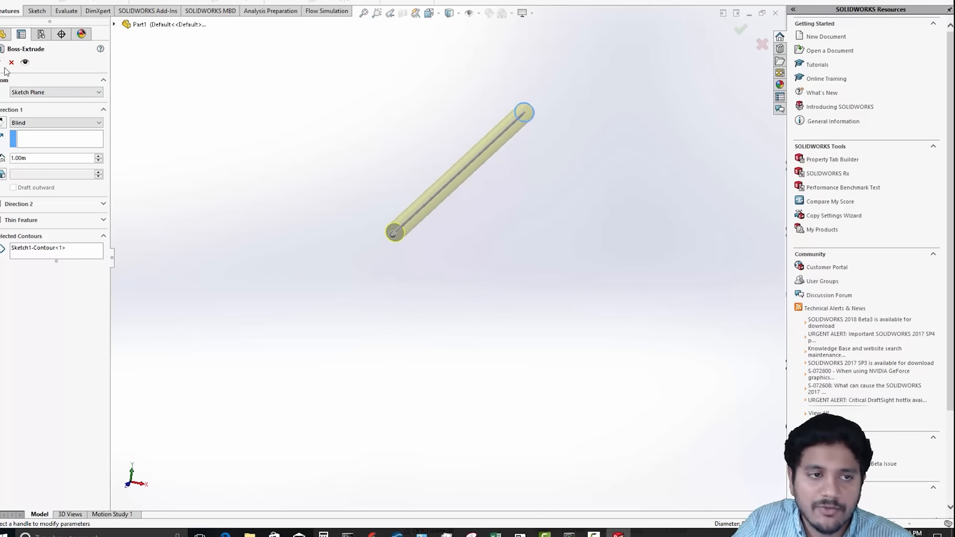
pyautogui.press('Return')
# - Start a Shell on the cylinder with both circular end faces selected for removal
pyautogui.scroll(-5, 407, 274)
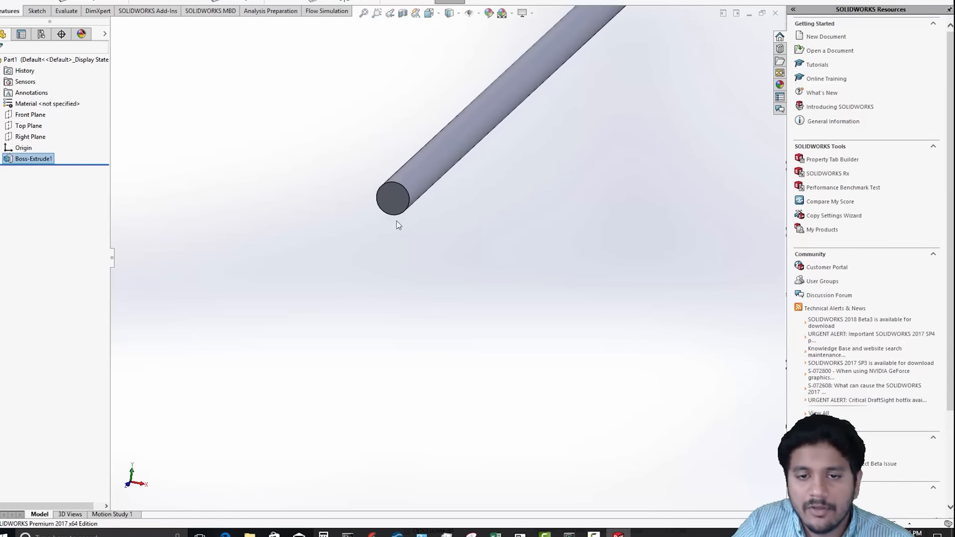
pyautogui.click(393, 201)
pyautogui.scroll(3, 507, 232)
pyautogui.moveTo(533, 182); pyautogui.dragTo(482, 252, button='middle')
pyautogui.scroll(-4, 484, 204)
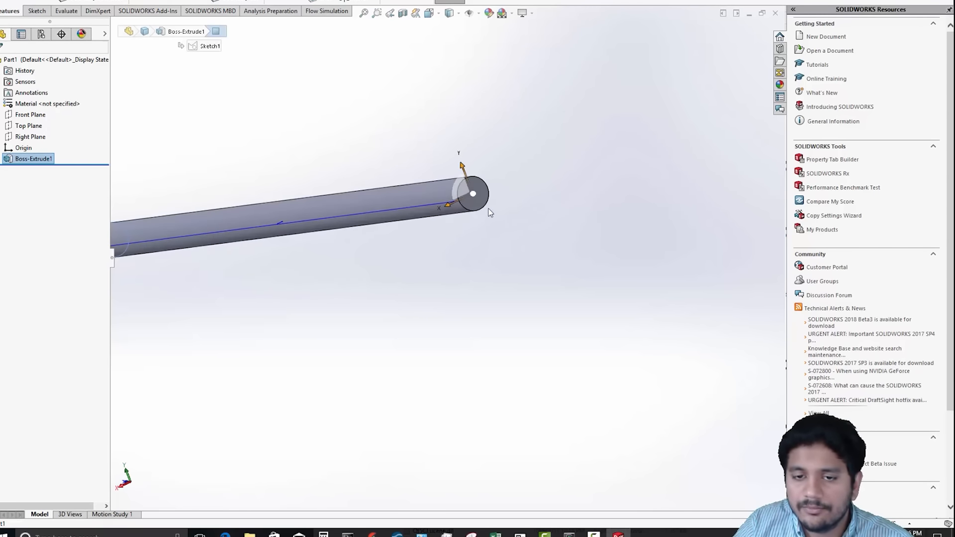
pyautogui.click(485, 196)
pyautogui.click(322, 3)
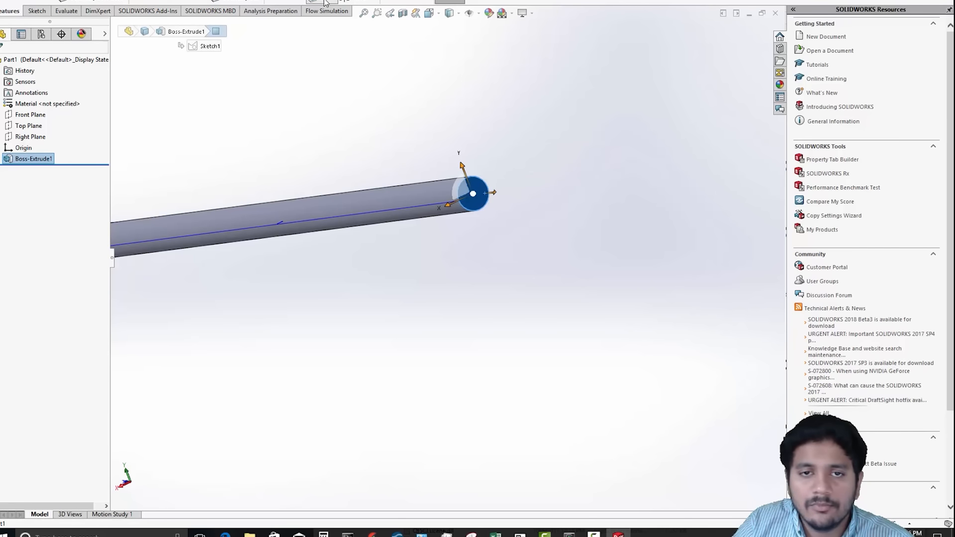
pyautogui.scroll(3, 299, 309)
pyautogui.moveTo(299, 309); pyautogui.dragTo(471, 290, button='middle')
pyautogui.click(215, 259)
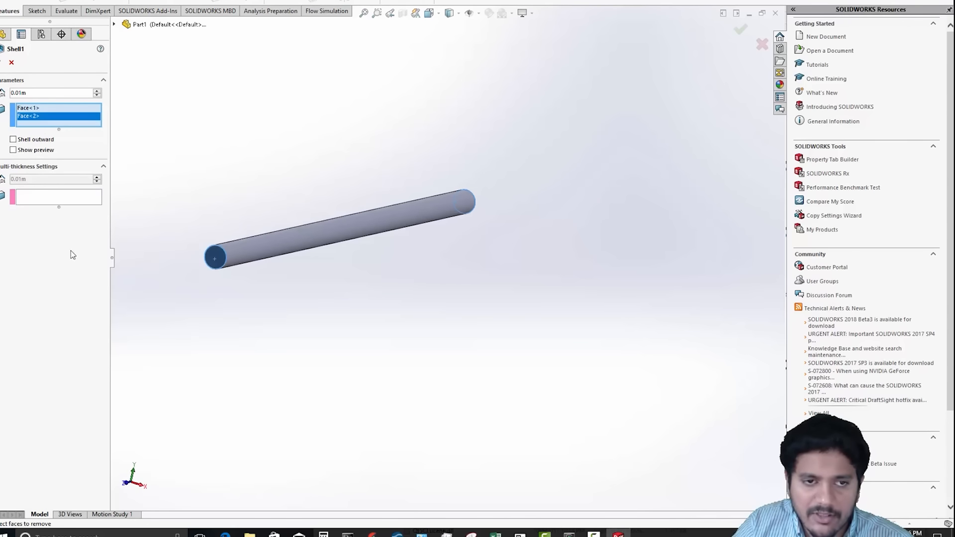
# - Set the shell thickness to 0.001 m, enable the preview, and apply the shell
pyautogui.click(18, 94)
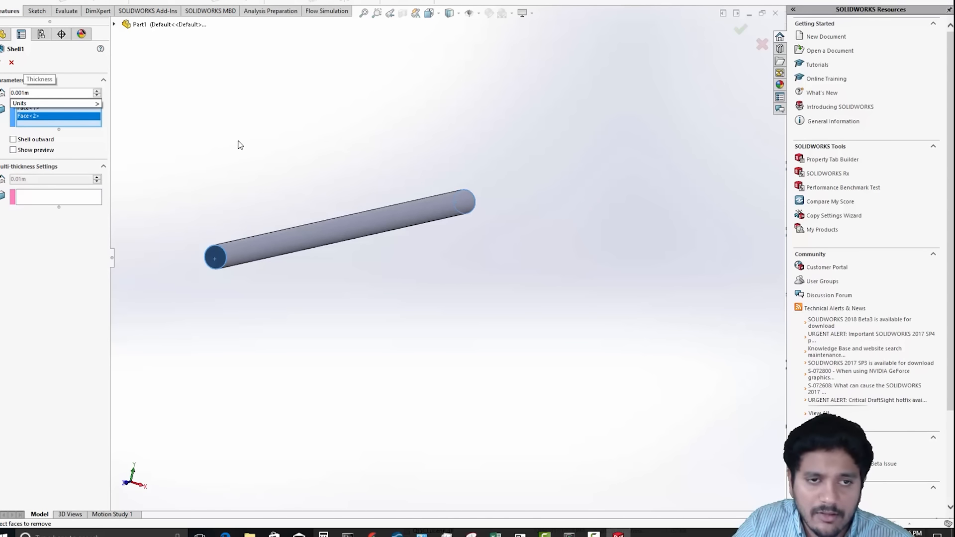
pyautogui.write('0')
pyautogui.click(38, 150)
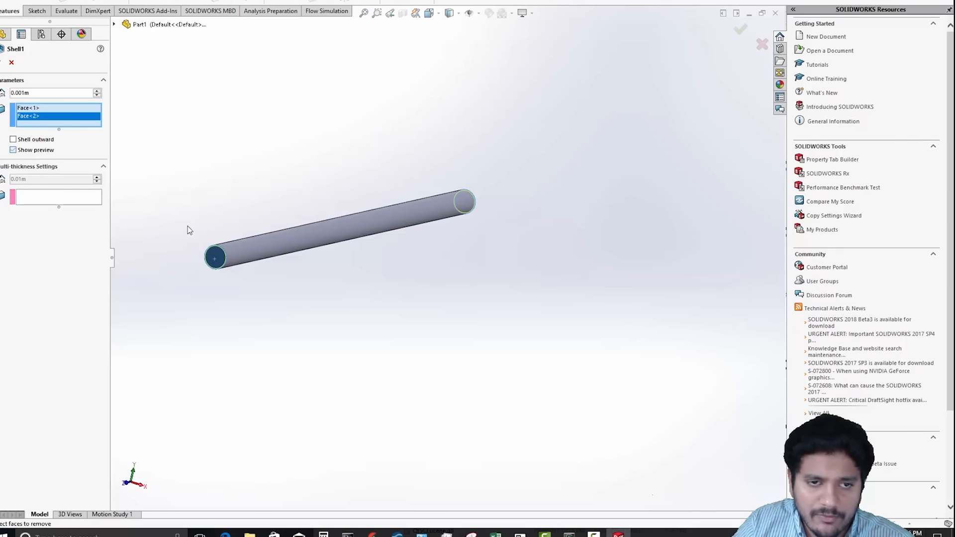
pyautogui.scroll(-3, 204, 279)
pyautogui.click(1, 63)
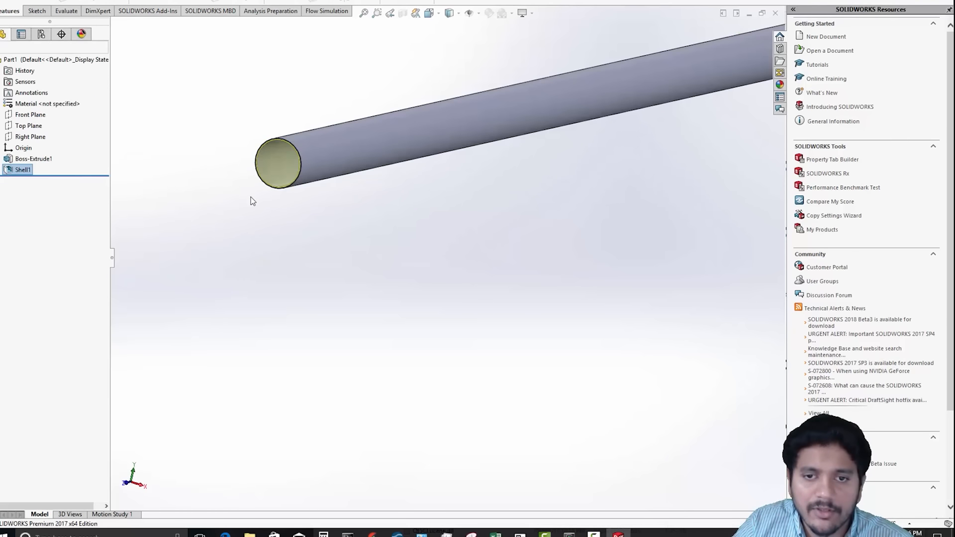
# - Examine the hollow pipe's open ends and full length from several angles
pyautogui.moveTo(305, 234)
pyautogui.mouseDown(button='middle')
pyautogui.moveTo(344, 220)
pyautogui.moveTo(290, 231)
pyautogui.mouseUp(button='middle')
pyautogui.scroll(3, 369, 254)
pyautogui.keyDown('ctrl'); pyautogui.moveTo(463, 239); pyautogui.dragTo(436, 284, button='middle'); pyautogui.keyUp('ctrl')
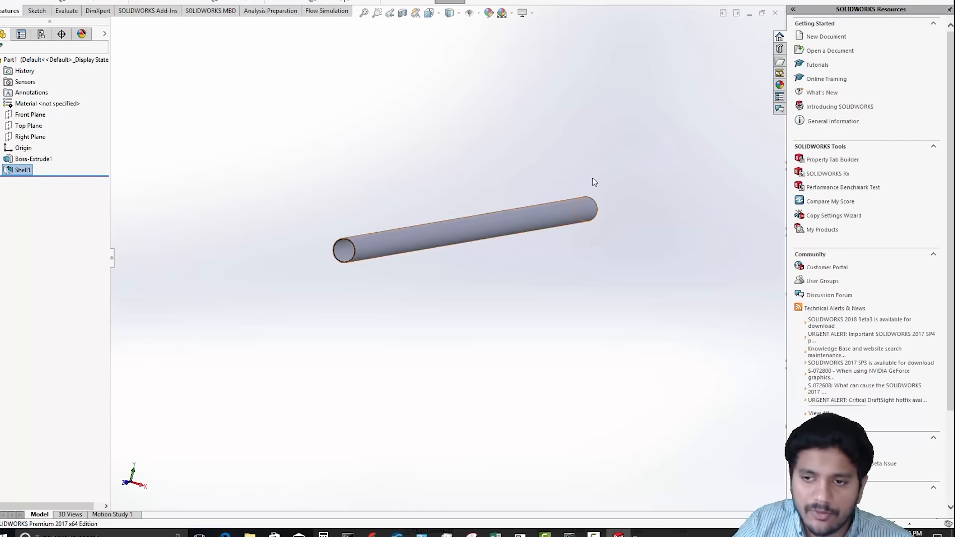
pyautogui.moveTo(582, 149); pyautogui.dragTo(457, 191, button='middle')
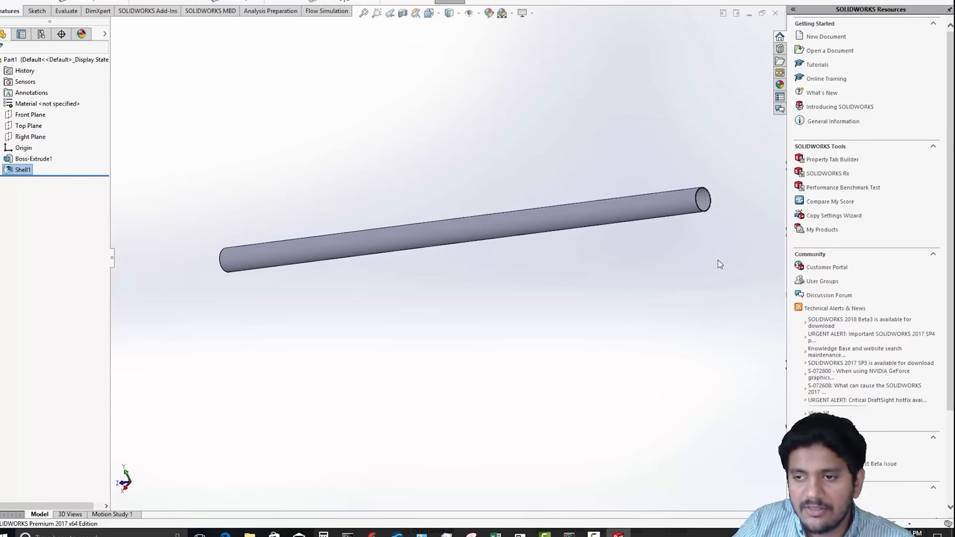
pyautogui.scroll(3, 543, 320)
pyautogui.moveTo(531, 318); pyautogui.dragTo(620, 217, button='middle')
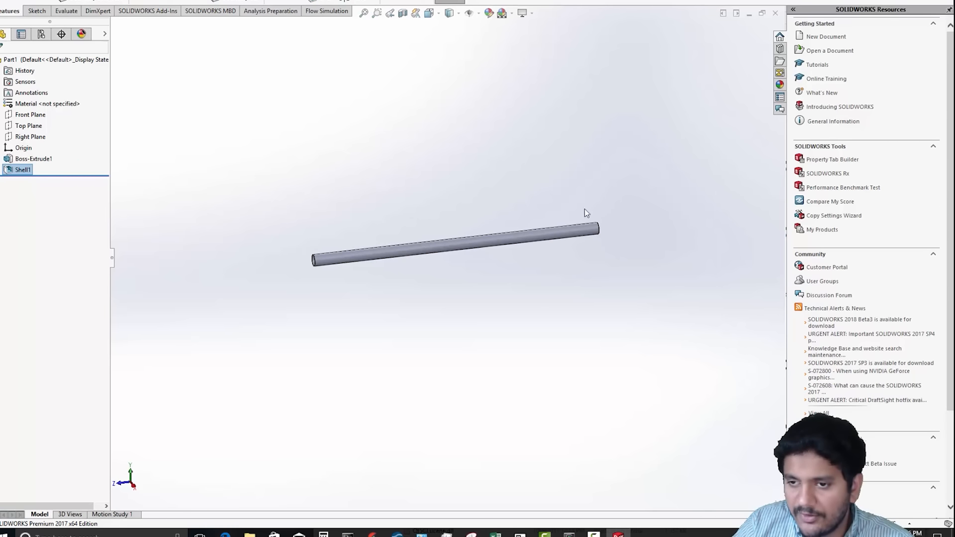
# - Inspect the far and near ends of the hollow pipe up close
pyautogui.scroll(-5, 595, 241)
pyautogui.keyDown('ctrl'); pyautogui.moveTo(599, 295); pyautogui.dragTo(642, 292, button='middle'); pyautogui.keyUp('ctrl')
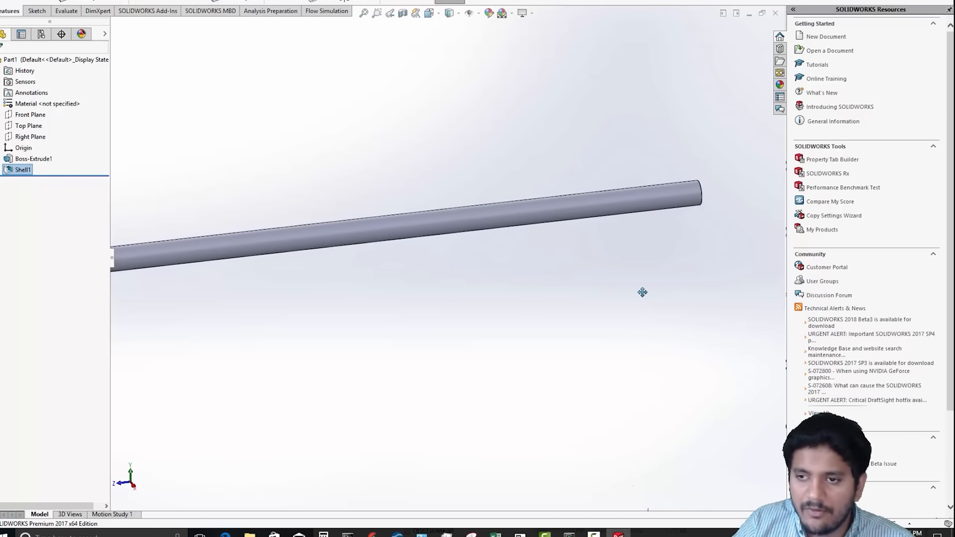
pyautogui.scroll(4, 469, 342)
pyautogui.keyDown('ctrl'); pyautogui.moveTo(481, 340); pyautogui.dragTo(515, 335, button='middle'); pyautogui.keyUp('ctrl')
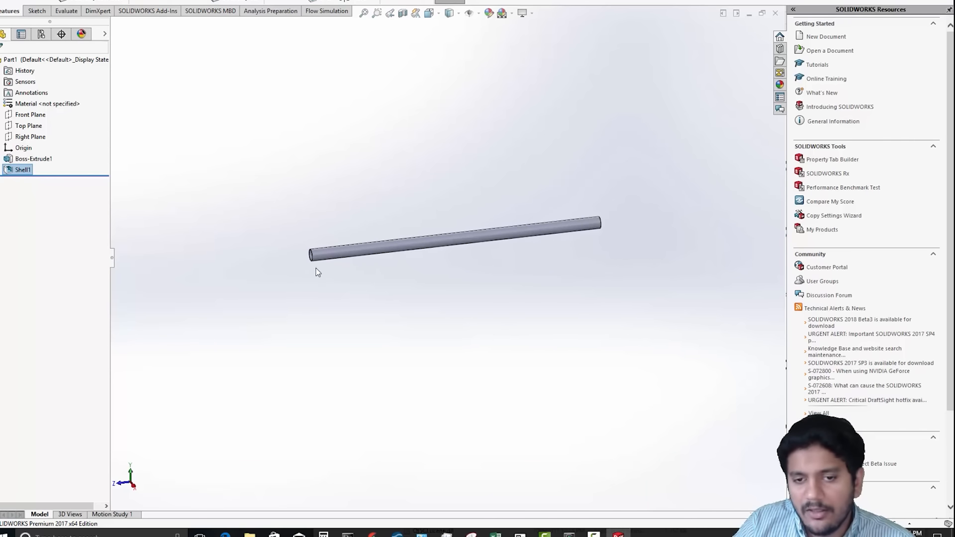
pyautogui.scroll(-4, 316, 267)
pyautogui.keyDown('ctrl'); pyautogui.moveTo(352, 237); pyautogui.dragTo(357, 250, button='middle'); pyautogui.keyUp('ctrl')
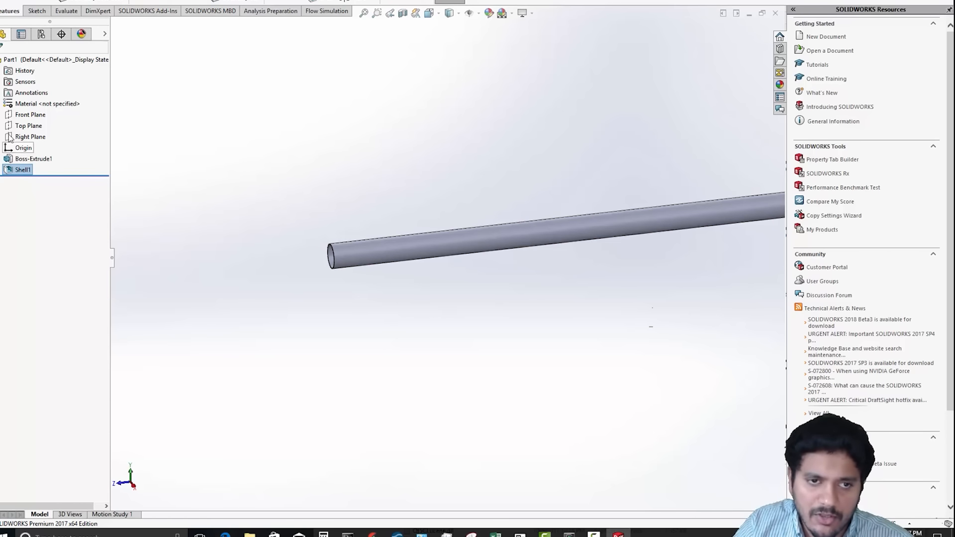
# - Orient the view normal to the Top Plane and start a sketch on it at the pipe's near end
pyautogui.click(22, 126)
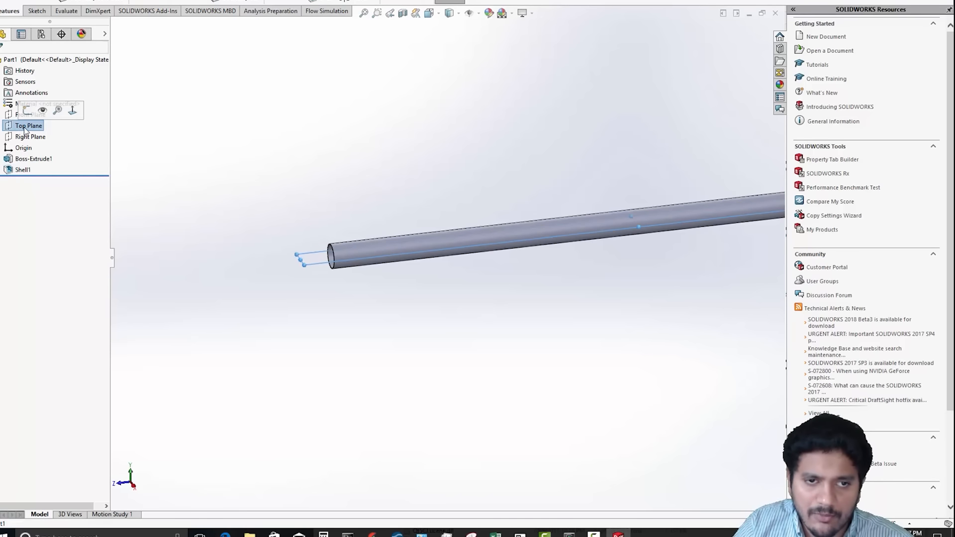
pyautogui.click(68, 113)
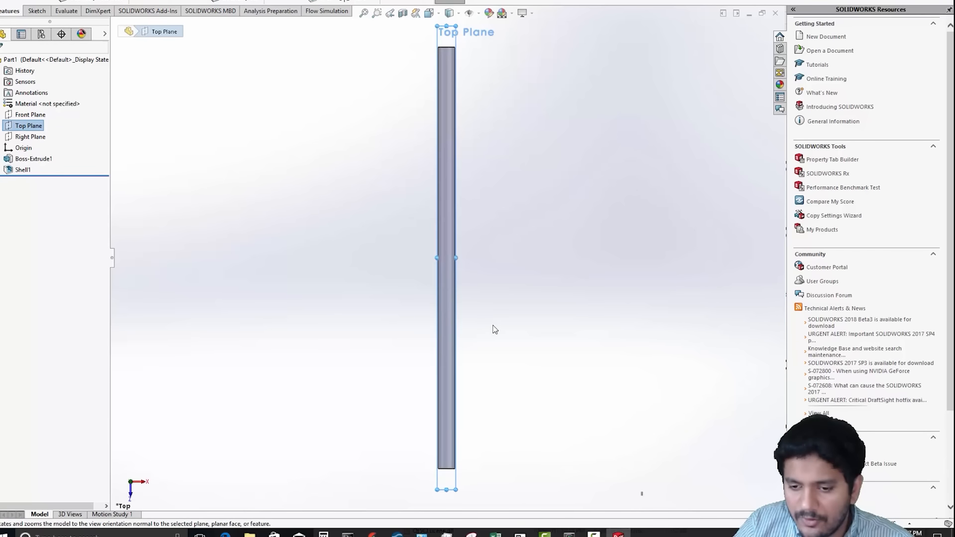
pyautogui.keyDown('ctrl'); pyautogui.moveTo(494, 335); pyautogui.dragTo(496, 202, button='middle'); pyautogui.keyUp('ctrl')
pyautogui.scroll(-5, 494, 212)
pyautogui.keyDown('ctrl'); pyautogui.moveTo(491, 328); pyautogui.dragTo(546, 164, button='middle'); pyautogui.keyUp('ctrl')
pyautogui.scroll(-2, 546, 164)
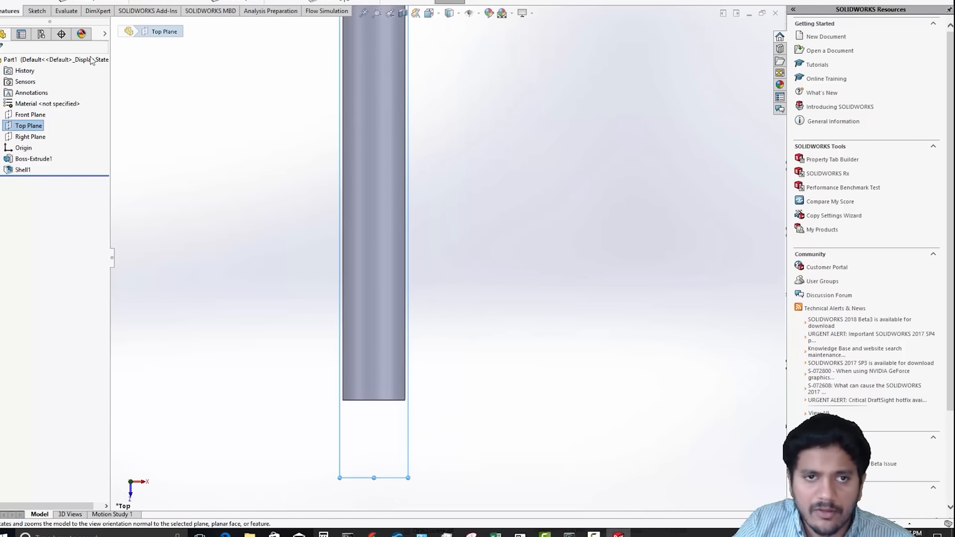
pyautogui.click(29, 125)
pyautogui.click(15, 114)
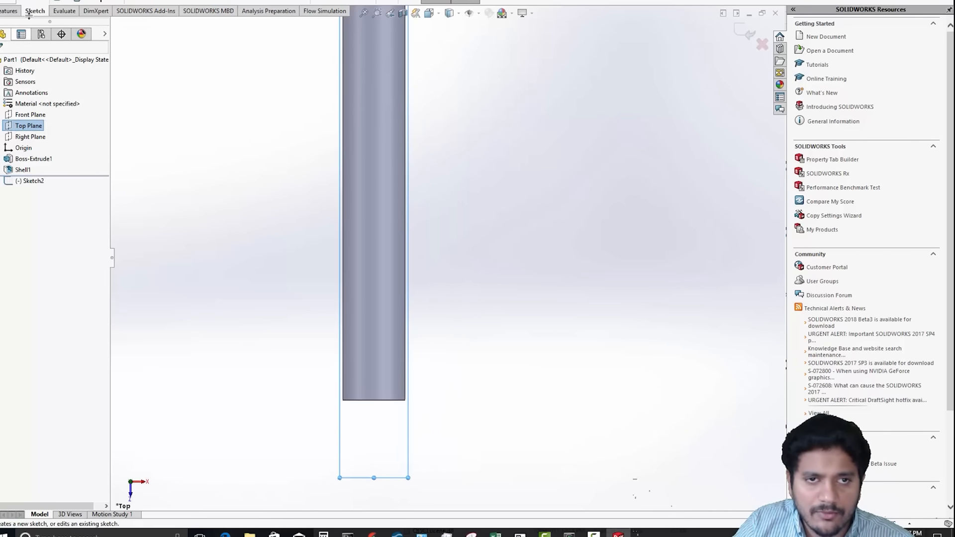
# - Sketch a horizontal line about 0.04 m long across the pipe's full width, close to its near end
pyautogui.click(46, 1)
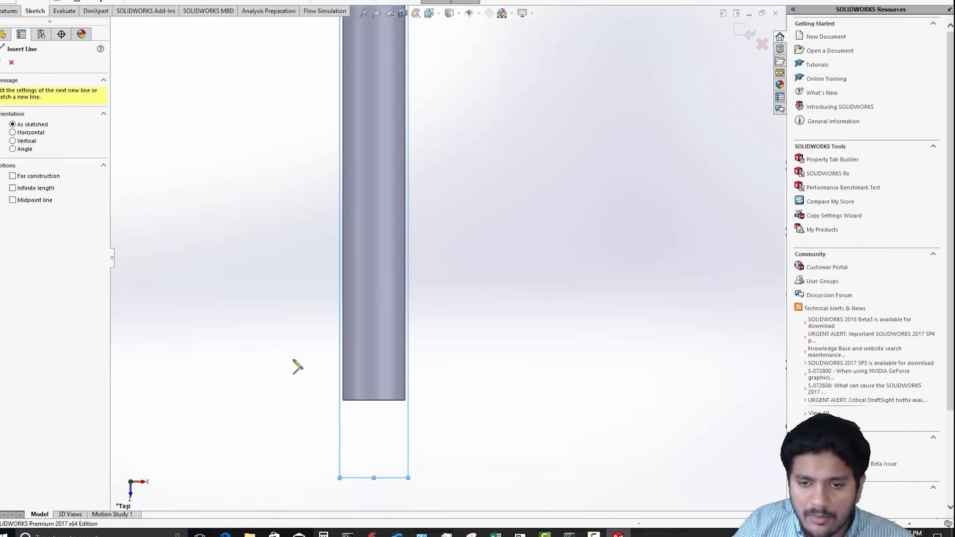
pyautogui.click(343, 342)
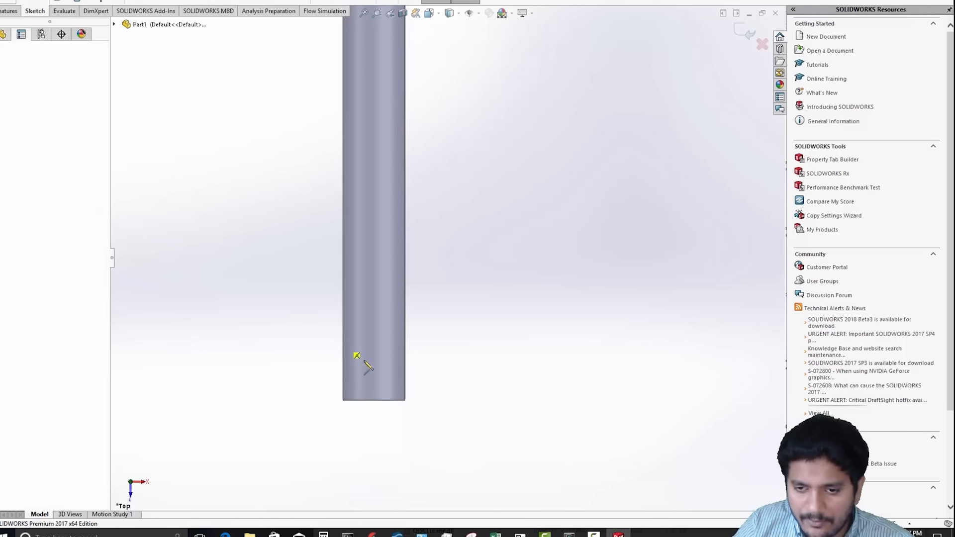
pyautogui.click(405, 343)
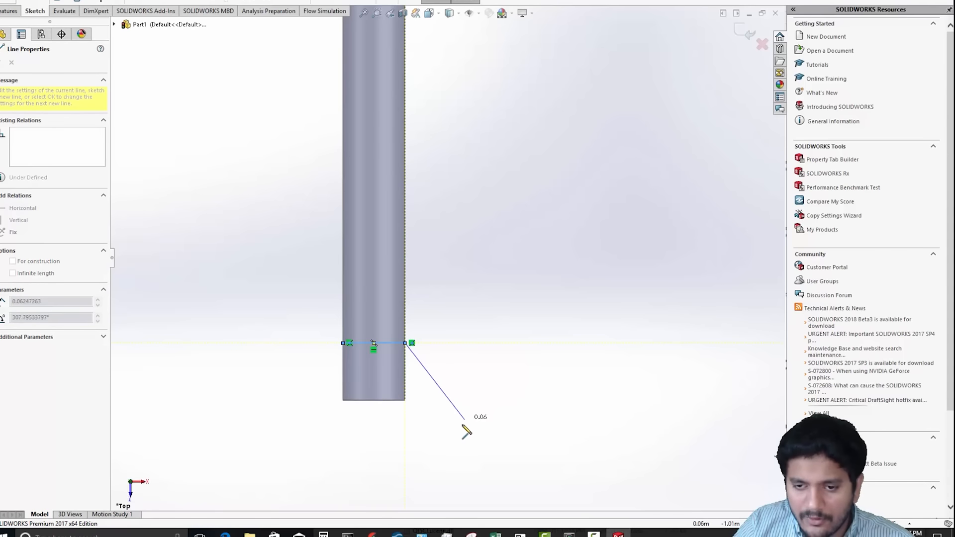
pyautogui.press('Escape')
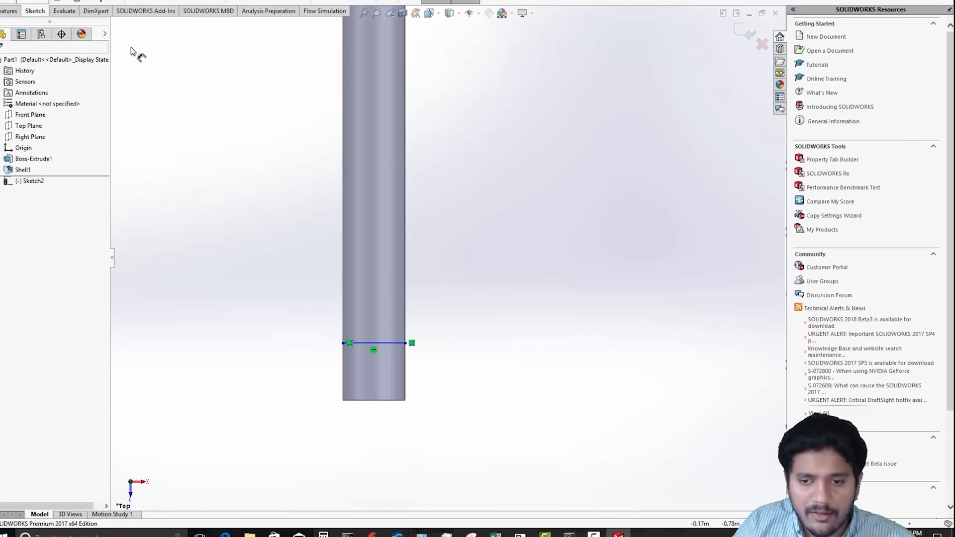
# - Dimension the line 0.05 m from the pipe's end edge and close the sketch
pyautogui.click(391, 343)
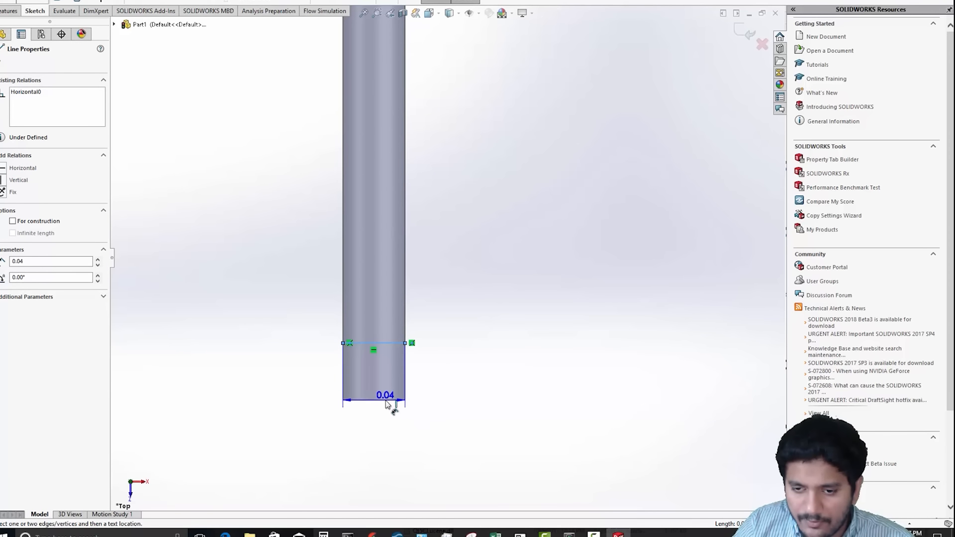
pyautogui.click(387, 401)
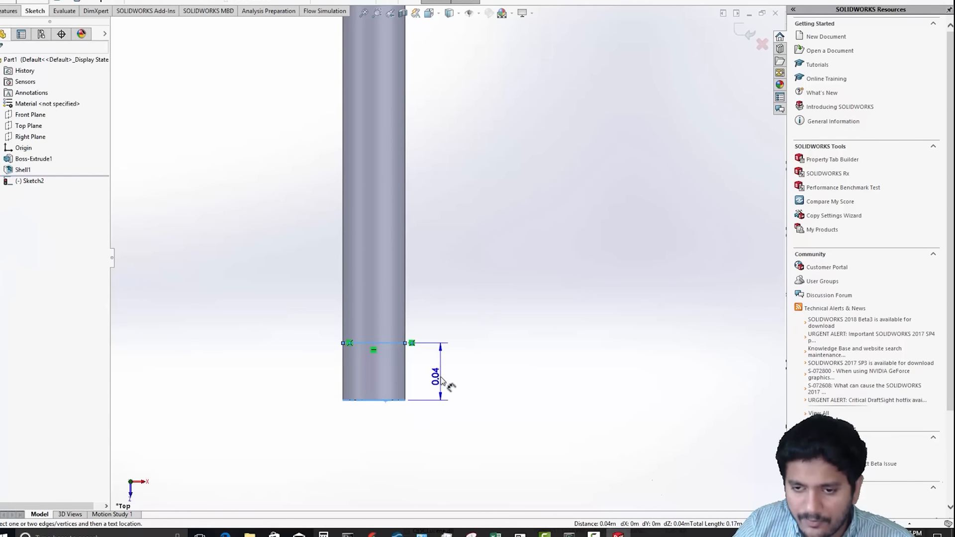
pyautogui.click(438, 386)
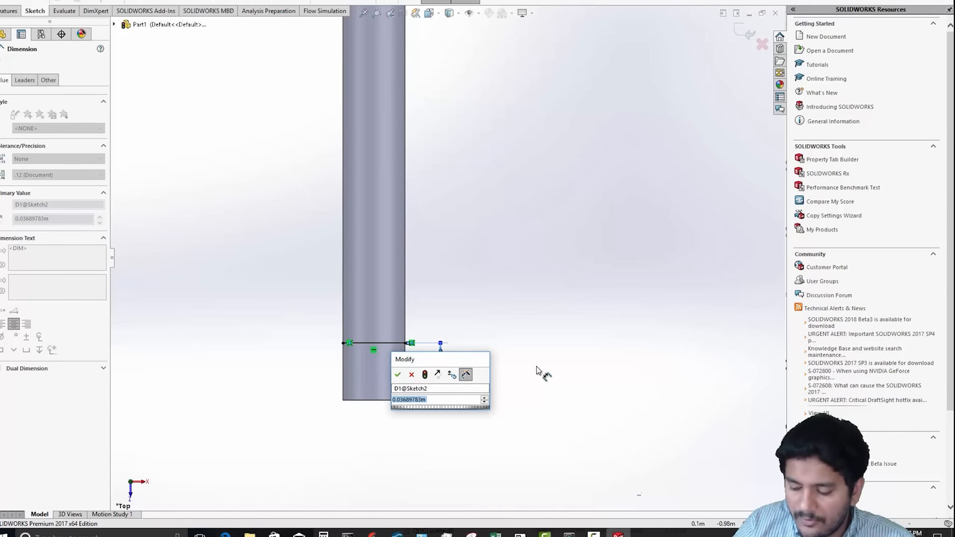
pyautogui.write('0.05')
pyautogui.press('Return')
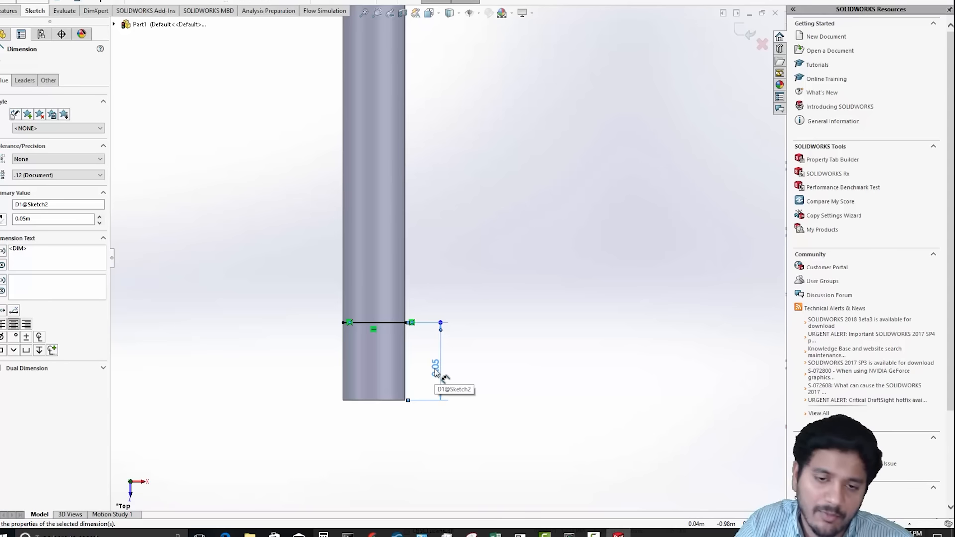
pyautogui.click(3, 60)
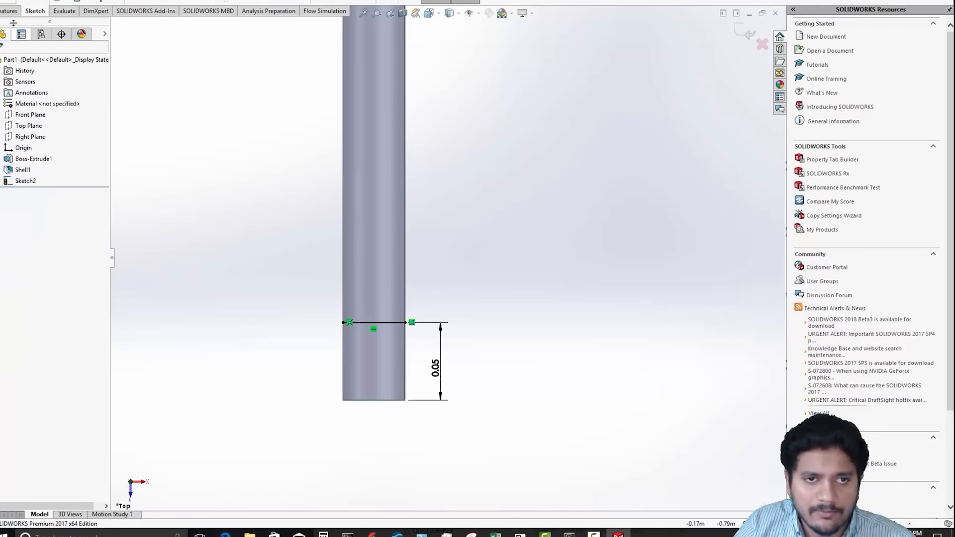
pyautogui.click(9, 1)
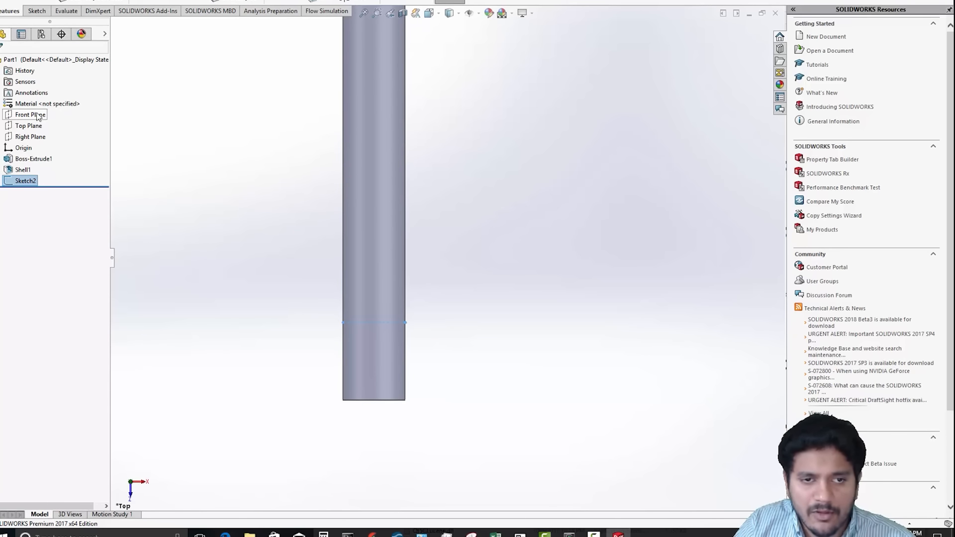
# - Start another sketch on the Top Plane and draw a horizontal line about 0.04 m long across the pipe, farther from the end than the first line
pyautogui.click(33, 125)
pyautogui.click(40, 114)
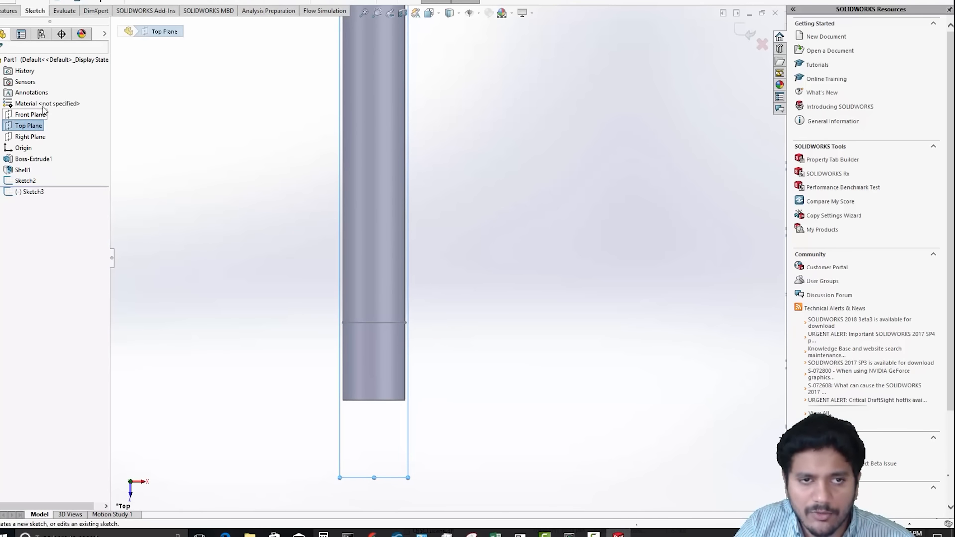
pyautogui.press('l')
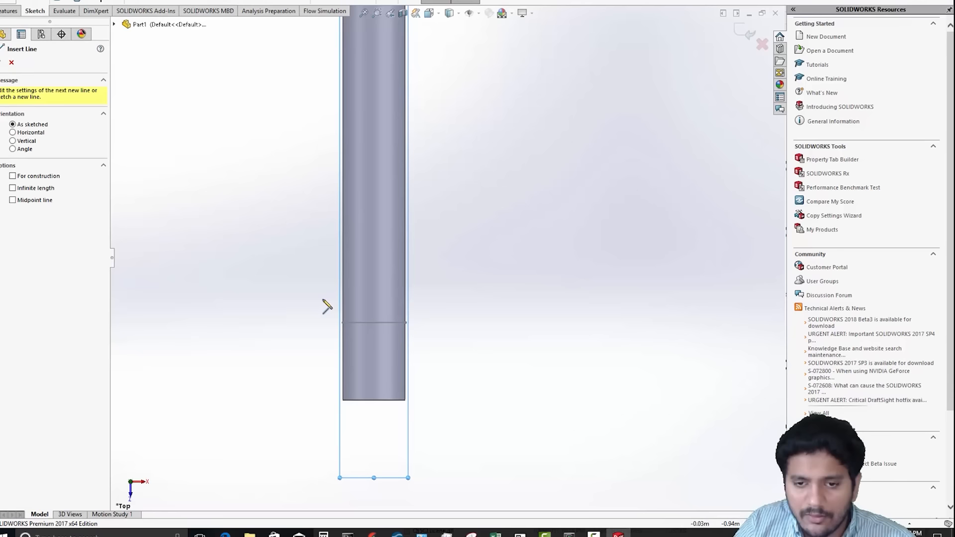
pyautogui.click(357, 273)
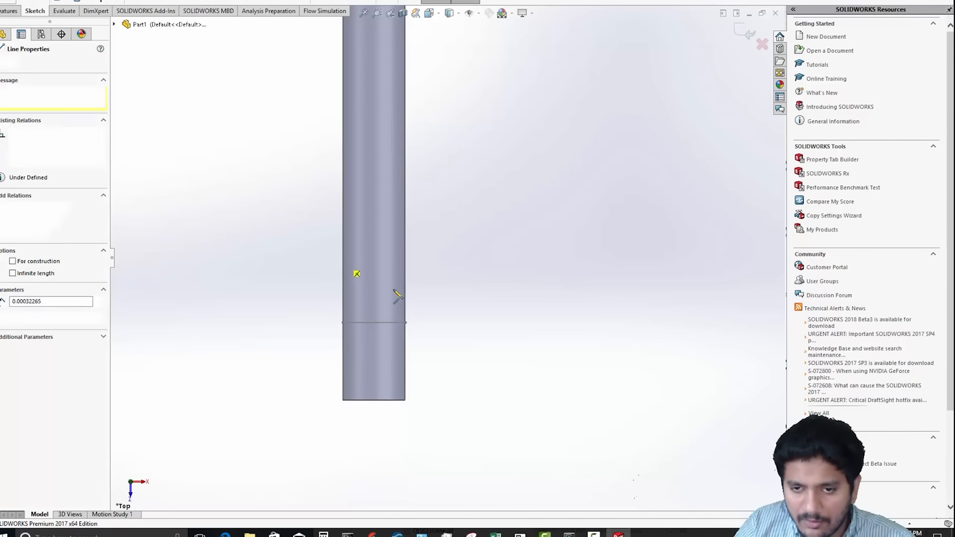
pyautogui.click(413, 264)
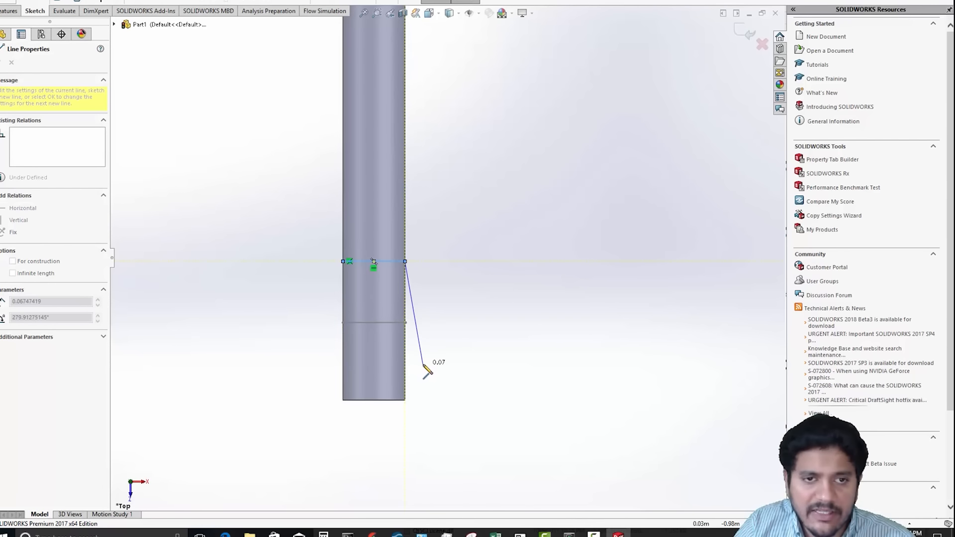
pyautogui.press('Escape')
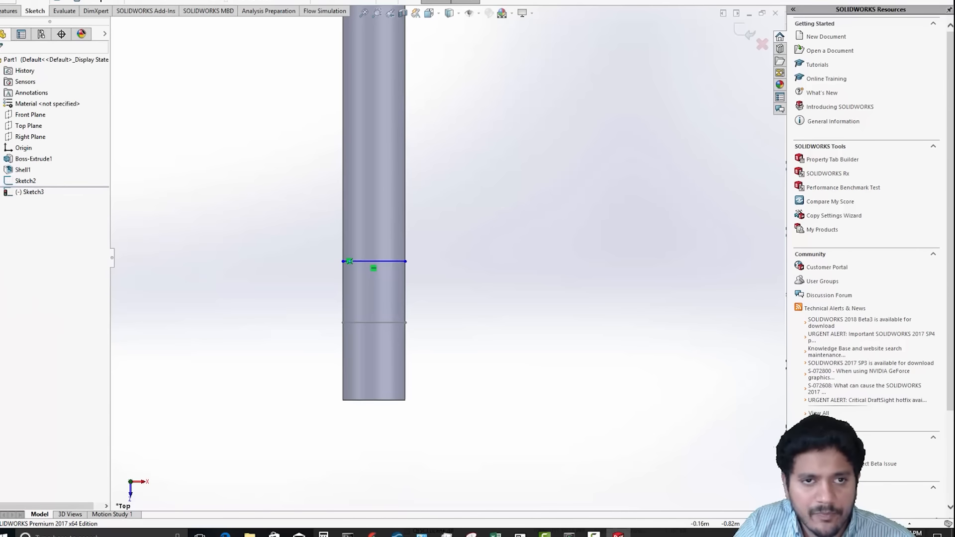
# - Dimension the second line 0.1 m from the pipe's end edge and close the sketch
pyautogui.click(387, 261)
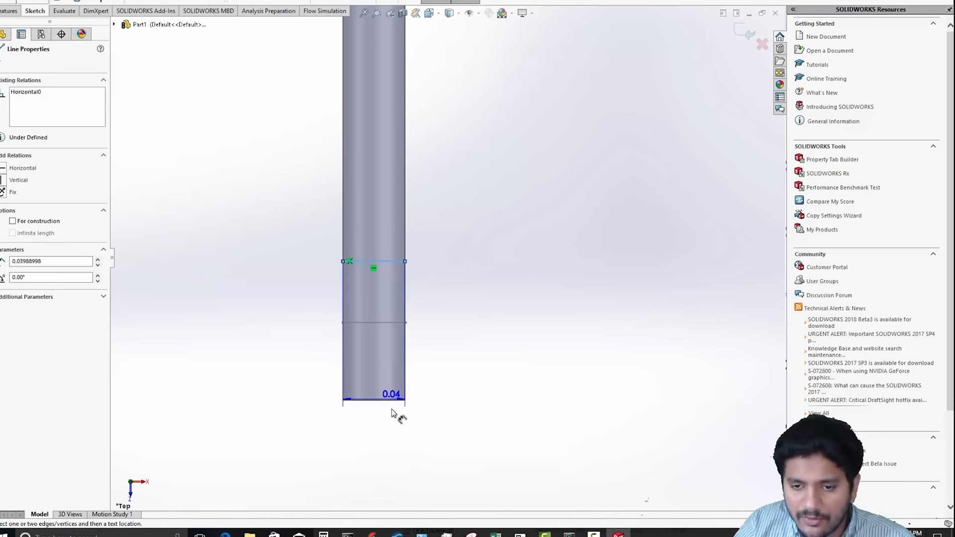
pyautogui.click(390, 401)
pyautogui.click(453, 361)
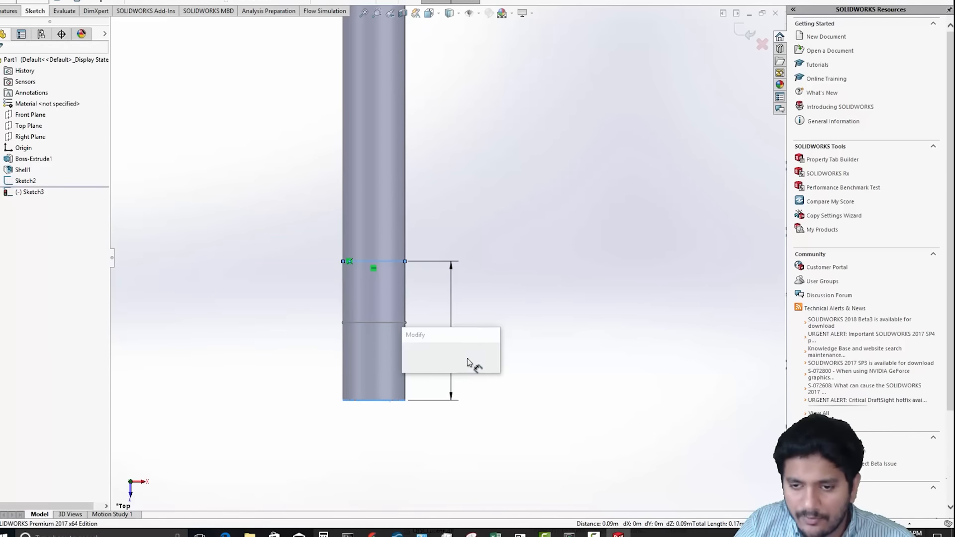
pyautogui.write('0')
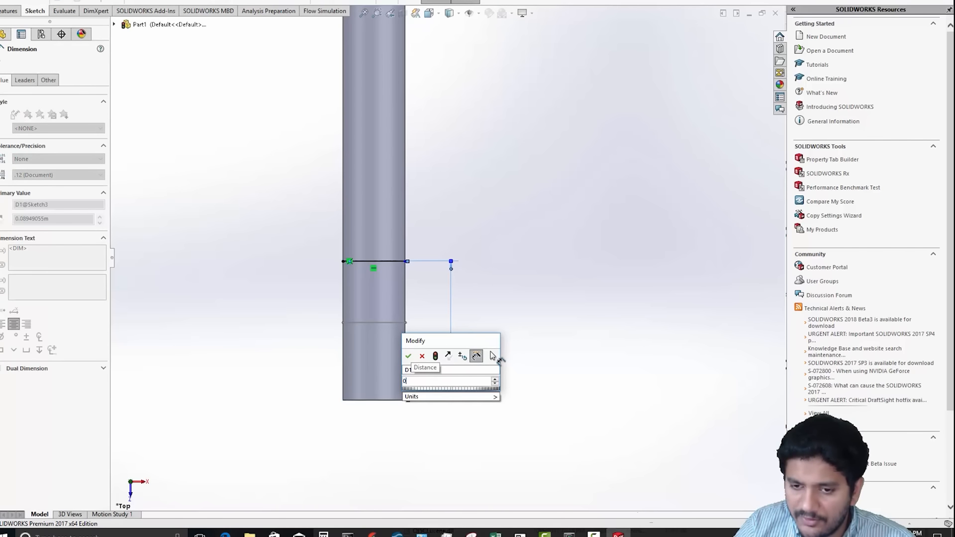
pyautogui.write('.1')
pyautogui.press('Return')
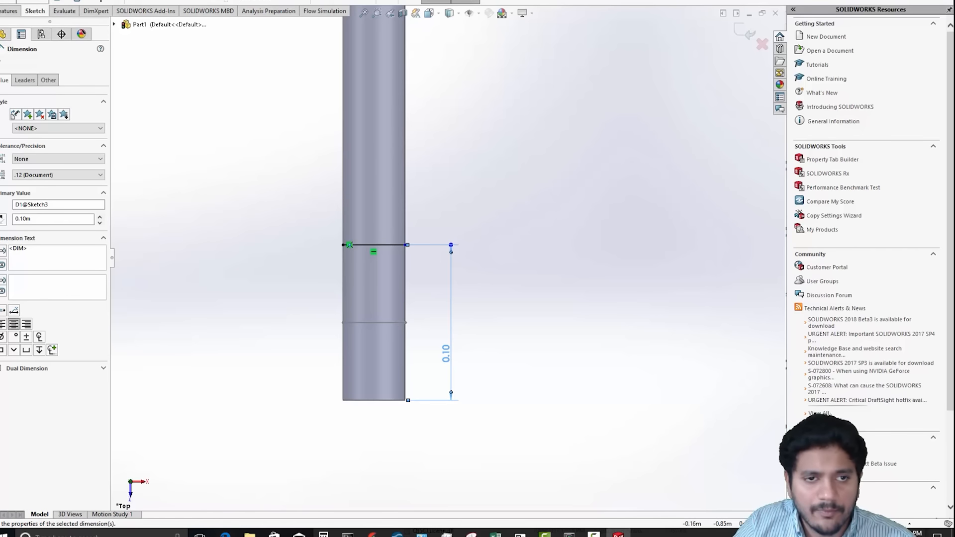
pyautogui.press('Escape')
pyautogui.click(8, 1)
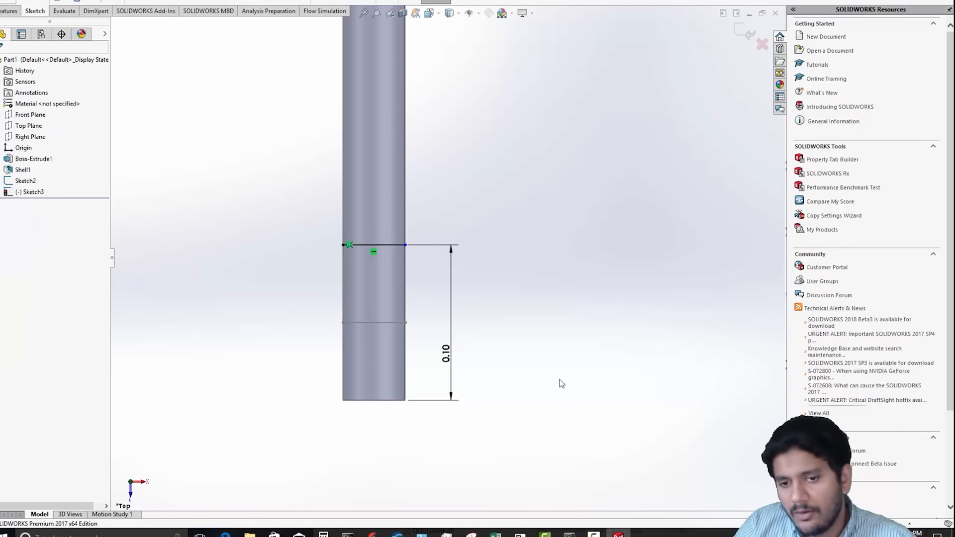
# - Examine the two sketched lines across the pipe from the top and at oblique angles
pyautogui.scroll(3, 559, 408)
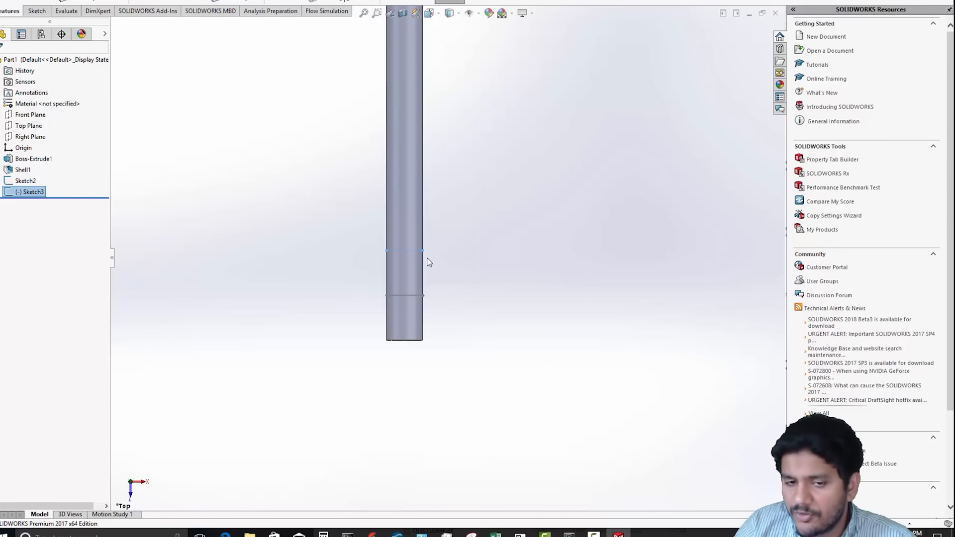
pyautogui.click(391, 251)
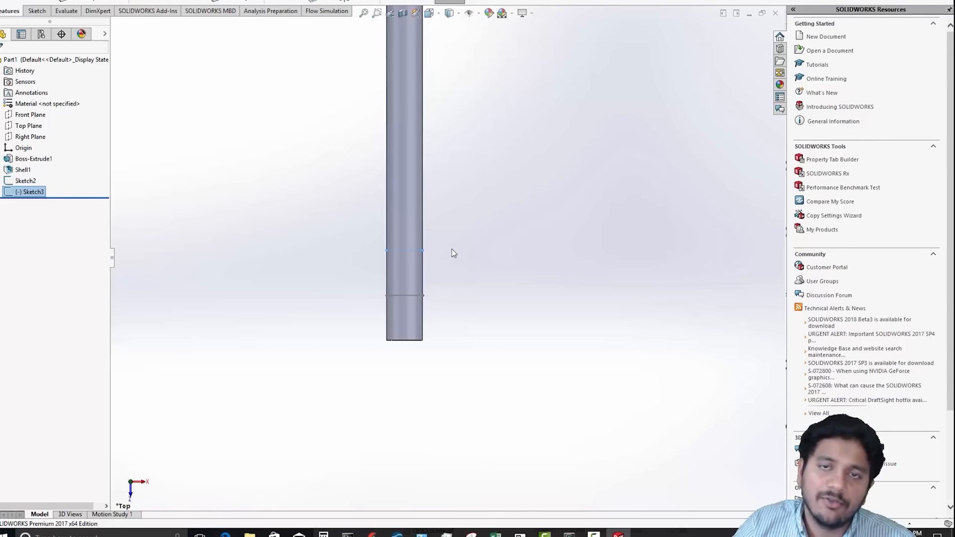
pyautogui.moveTo(456, 262); pyautogui.dragTo(434, 282, button='middle')
pyautogui.scroll(-5, 443, 336)
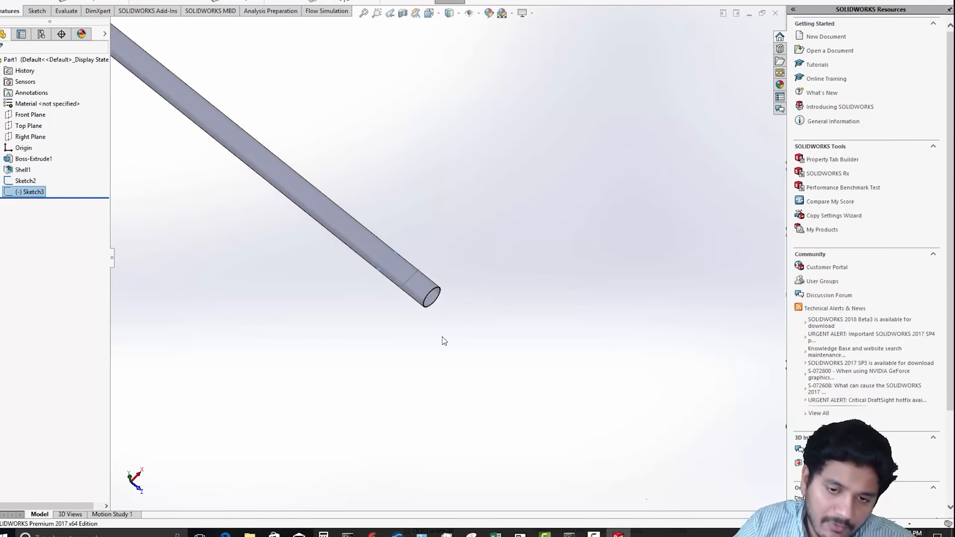
pyautogui.keyDown('ctrl'); pyautogui.moveTo(383, 240); pyautogui.dragTo(457, 278, button='middle'); pyautogui.keyUp('ctrl')
pyautogui.scroll(-1, 457, 279)
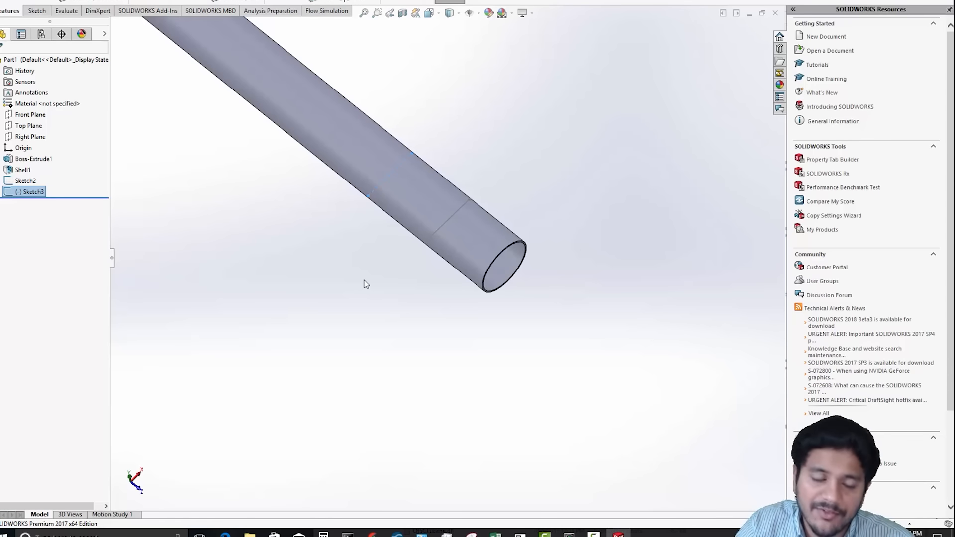
pyautogui.scroll(2, 379, 339)
pyautogui.moveTo(439, 149); pyautogui.dragTo(512, 230, button='middle')
# - Save the part as pipe_flow_with_line_probe
pyautogui.hotkey('ctrl', 's')
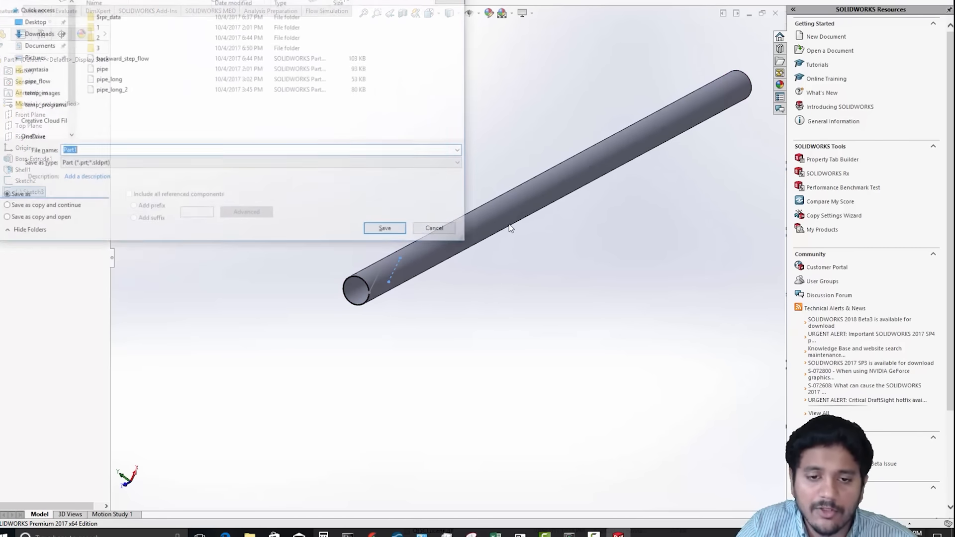
pyautogui.write('pipe')
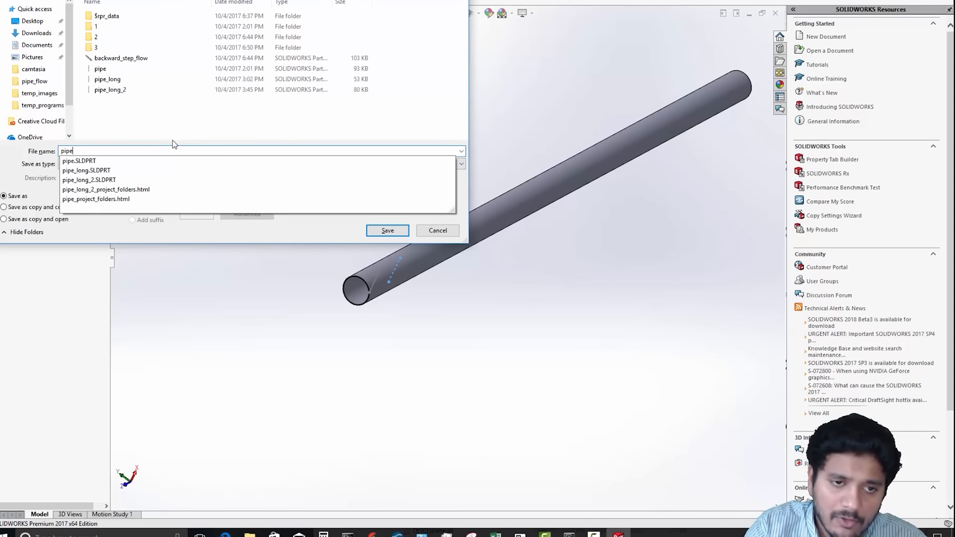
pyautogui.write('_flow_with_line_probe')
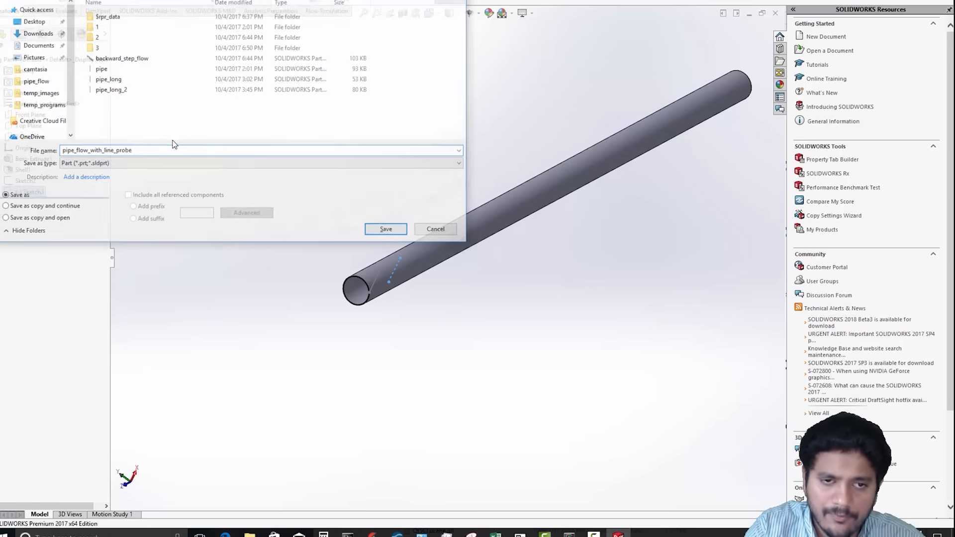
pyautogui.press('Return')
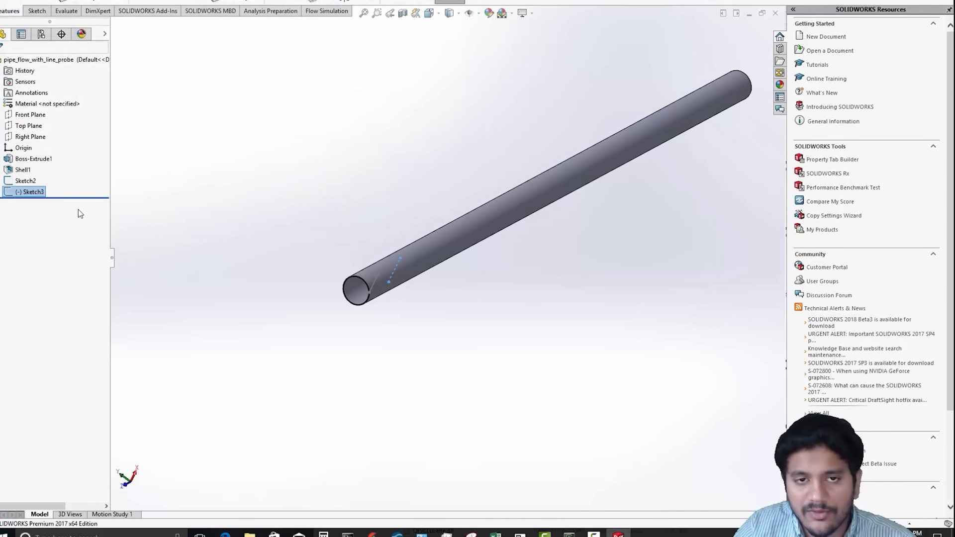
# - Create lids over both open ends of the pipe by selecting its two ring-shaped end faces
pyautogui.click(321, 13)
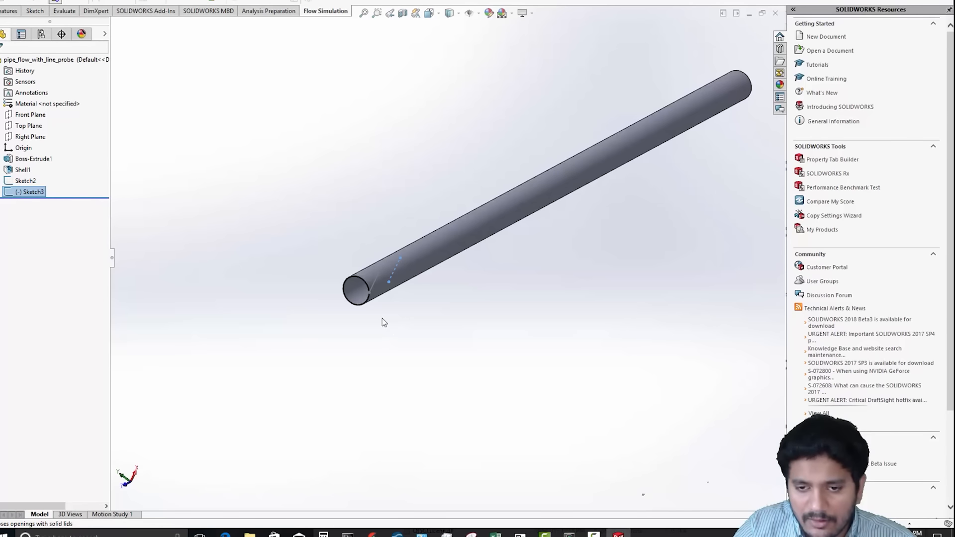
pyautogui.scroll(-4, 364, 296)
pyautogui.scroll(-3, 364, 299)
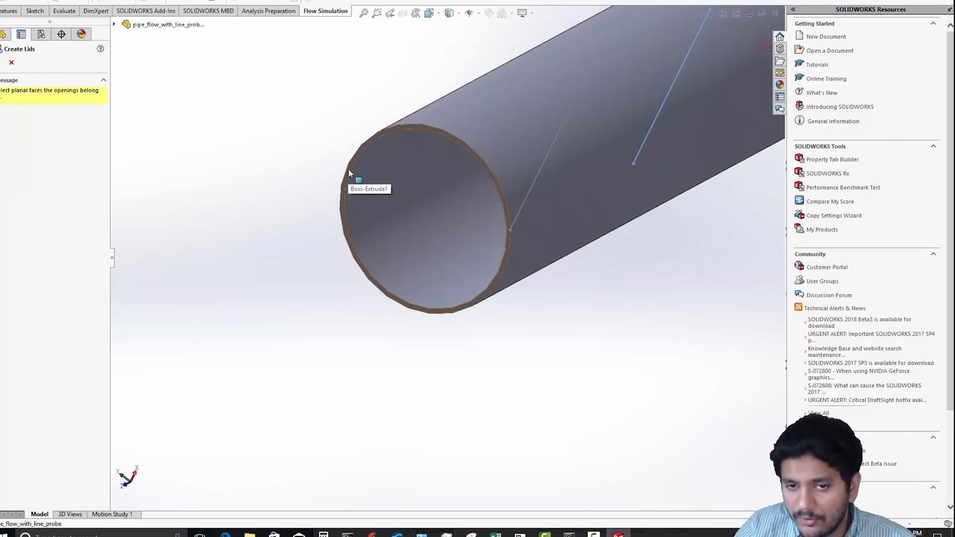
pyautogui.click(348, 174)
pyautogui.scroll(6, 311, 299)
pyautogui.keyDown('ctrl'); pyautogui.moveTo(553, 264); pyautogui.dragTo(433, 305, button='middle'); pyautogui.keyUp('ctrl')
pyautogui.scroll(-3, 434, 305)
pyautogui.scroll(-3, 538, 184)
pyautogui.keyDown('ctrl'); pyautogui.moveTo(495, 223); pyautogui.dragTo(529, 190, button='middle'); pyautogui.keyUp('ctrl')
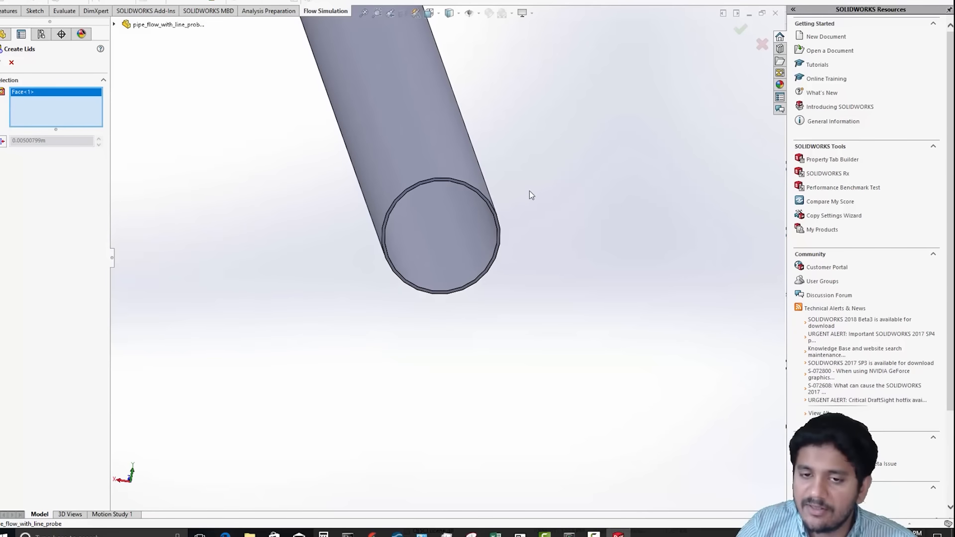
pyautogui.scroll(-4, 530, 190)
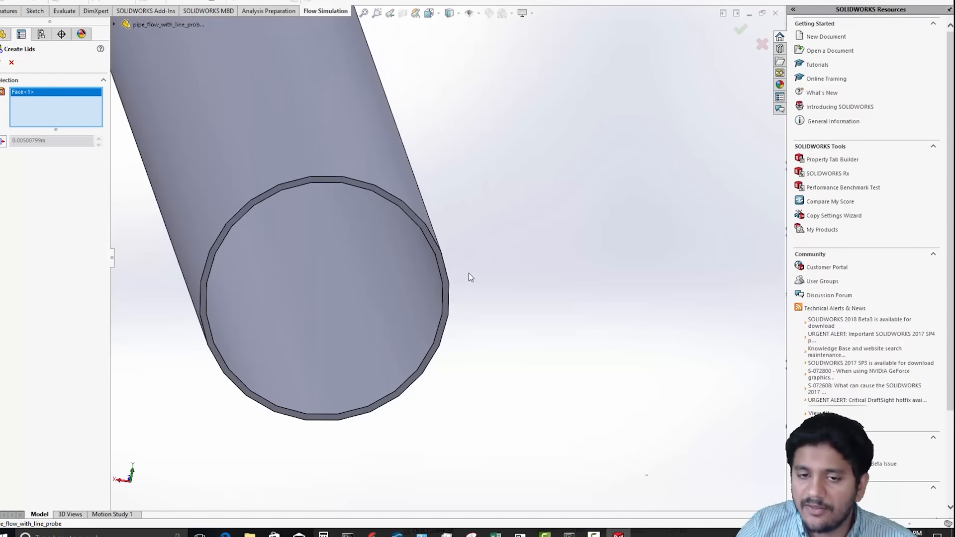
pyautogui.click(413, 215)
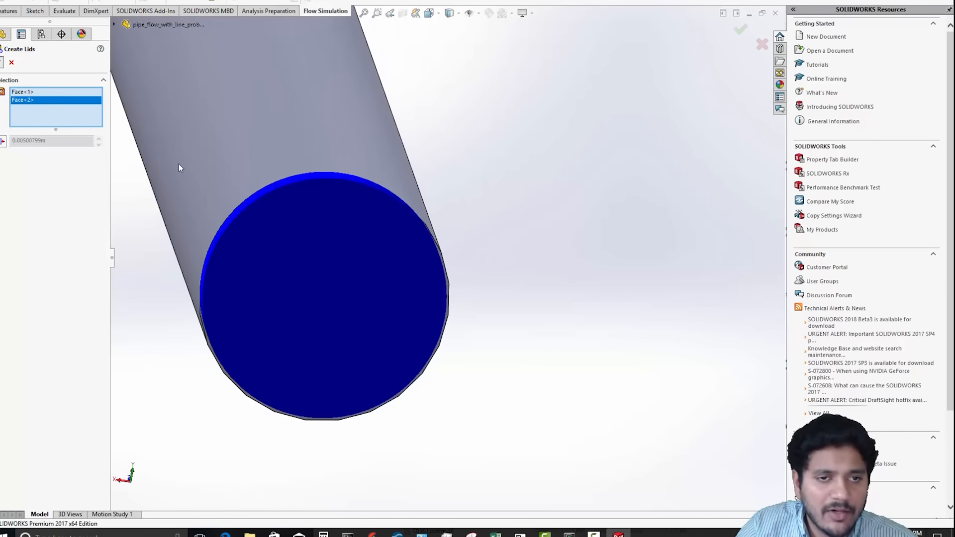
pyautogui.press('Return')
# - Create a flow simulation project named pipe_flow_with_line_probe with the internal_water template and the current configuration
pyautogui.scroll(8, 309, 324)
pyautogui.moveTo(369, 325); pyautogui.dragTo(561, 280, button='middle')
pyautogui.scroll(-4, 491, 271)
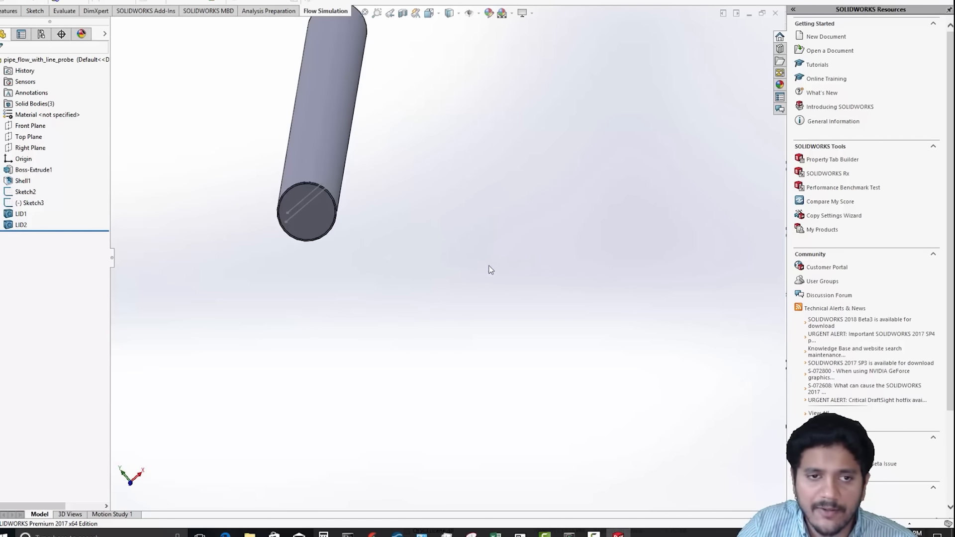
pyautogui.keyDown('ctrl'); pyautogui.moveTo(488, 266); pyautogui.dragTo(533, 280, button='middle'); pyautogui.keyUp('ctrl')
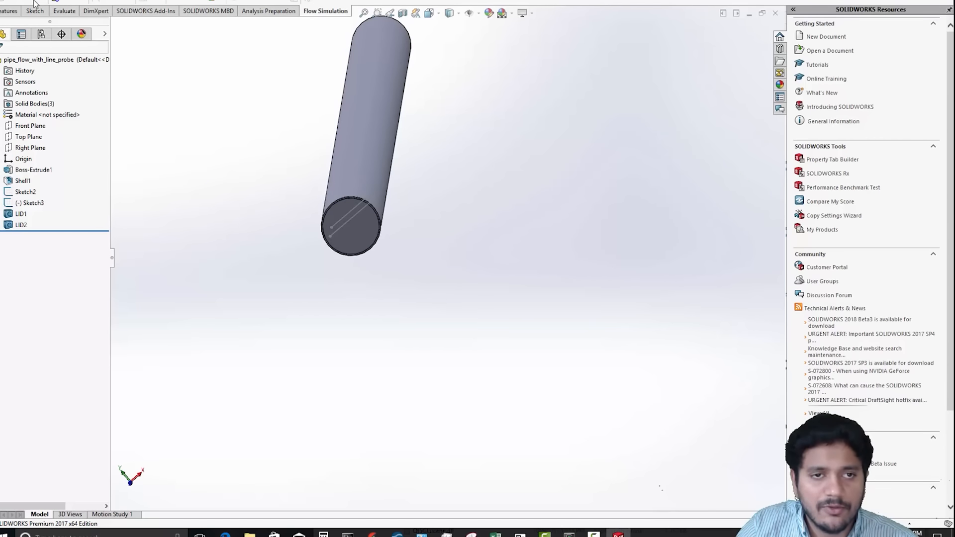
pyautogui.click(18, 1)
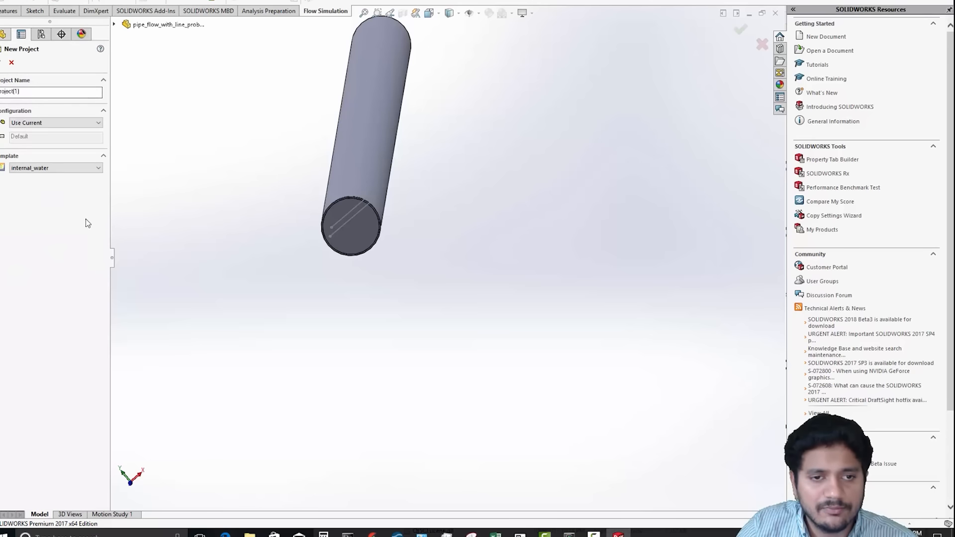
pyautogui.doubleClick(20, 94)
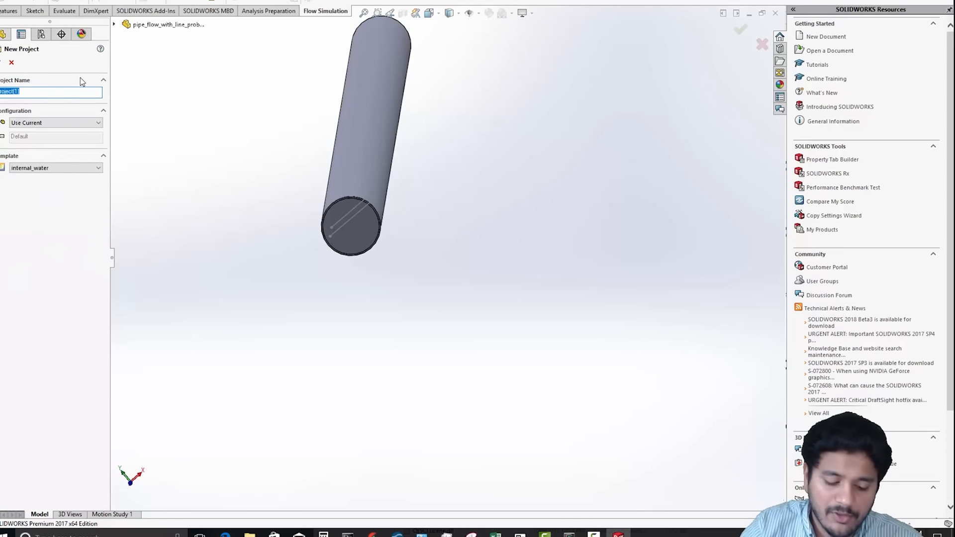
pyautogui.write('pipe')
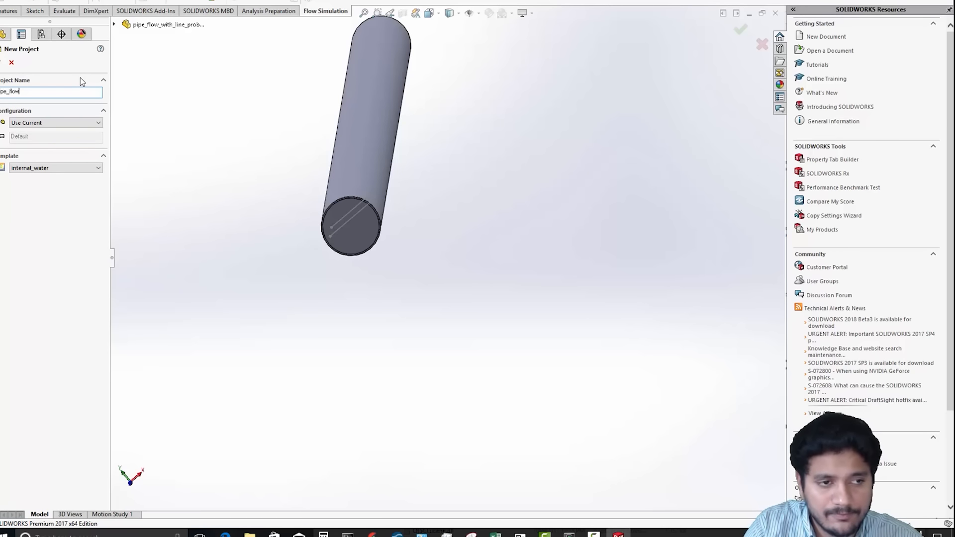
pyautogui.write('_with_line_probe')
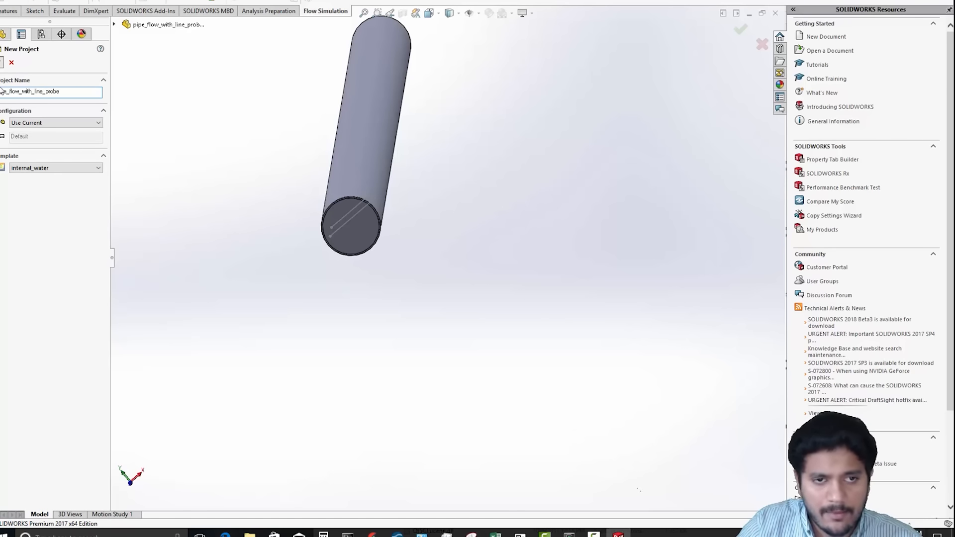
pyautogui.press('Return')
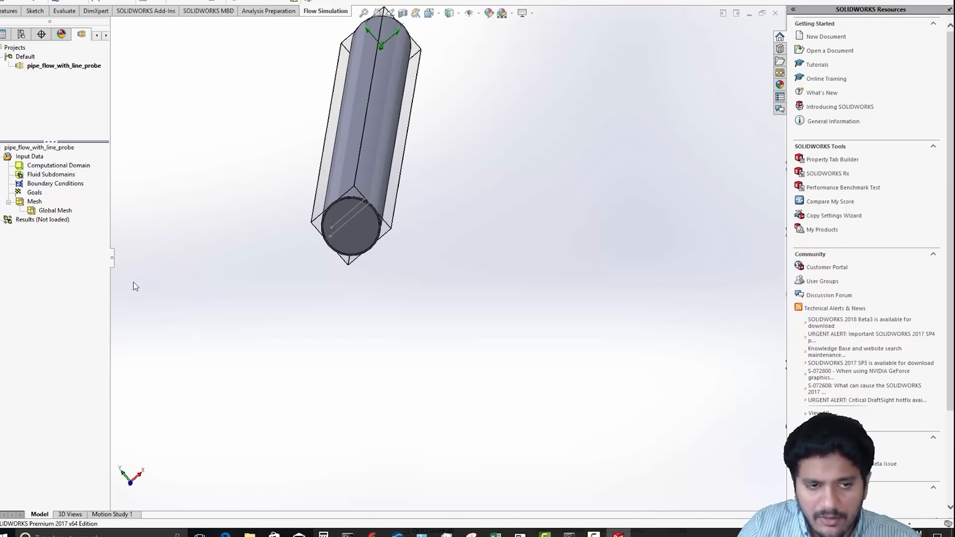
# - Review the project's general settings for analysis type, fluids and initial conditions, and accept them
pyautogui.rightClick(25, 160)
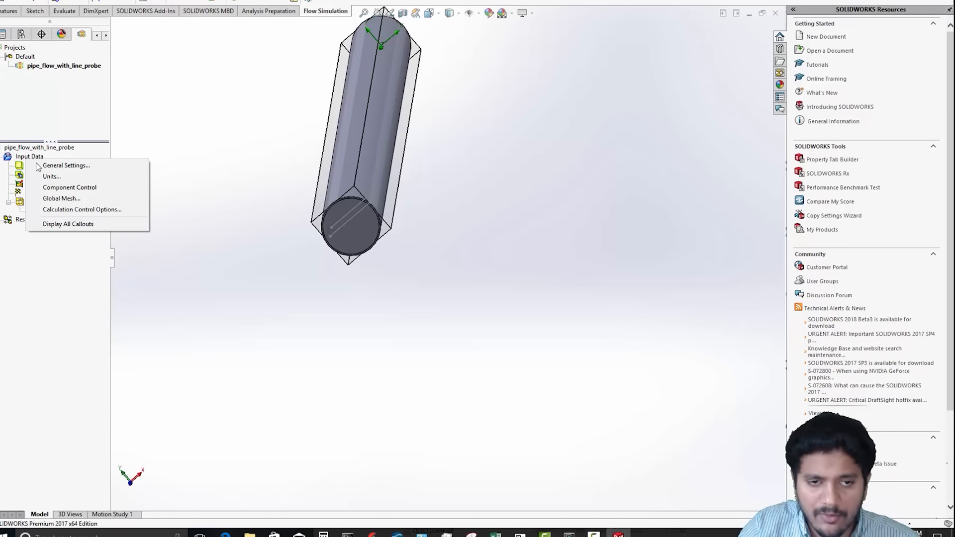
pyautogui.click(55, 166)
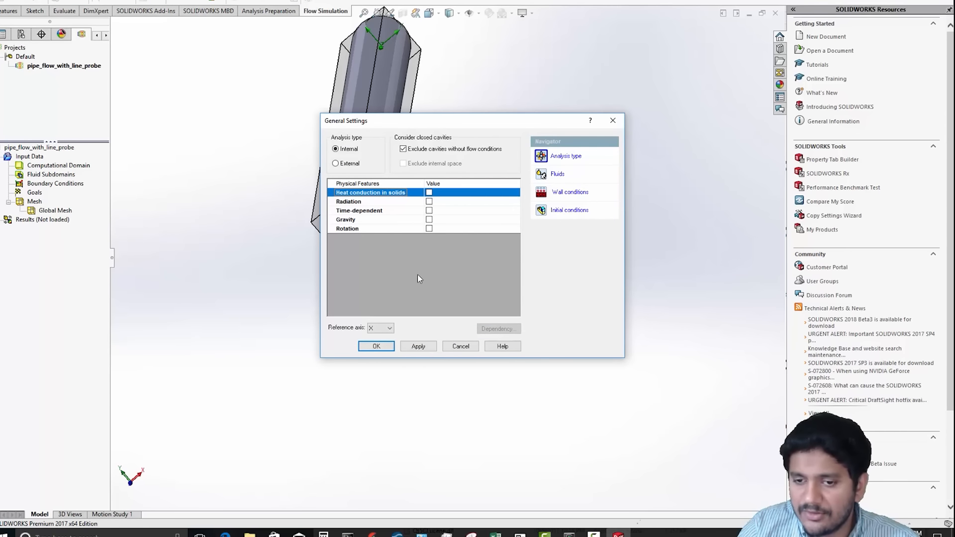
pyautogui.click(557, 174)
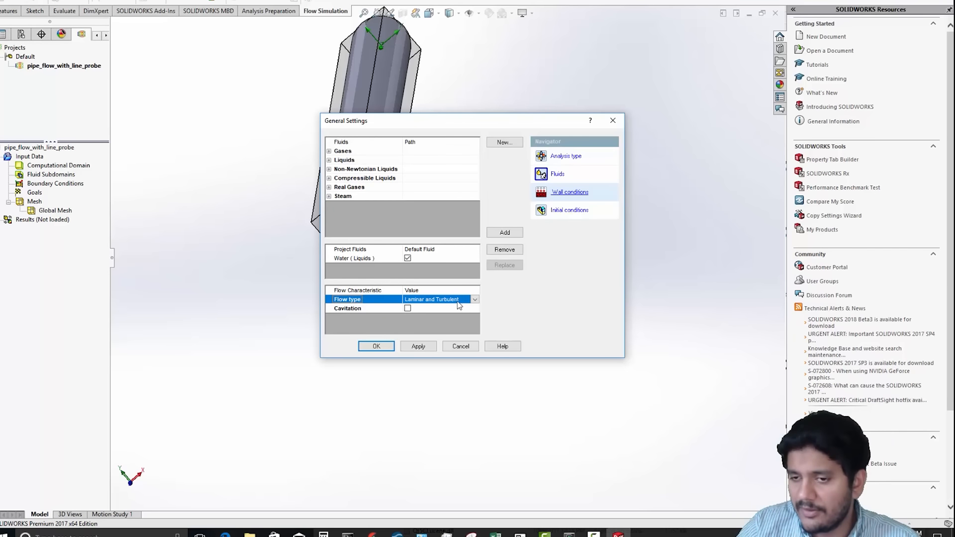
pyautogui.click(561, 219)
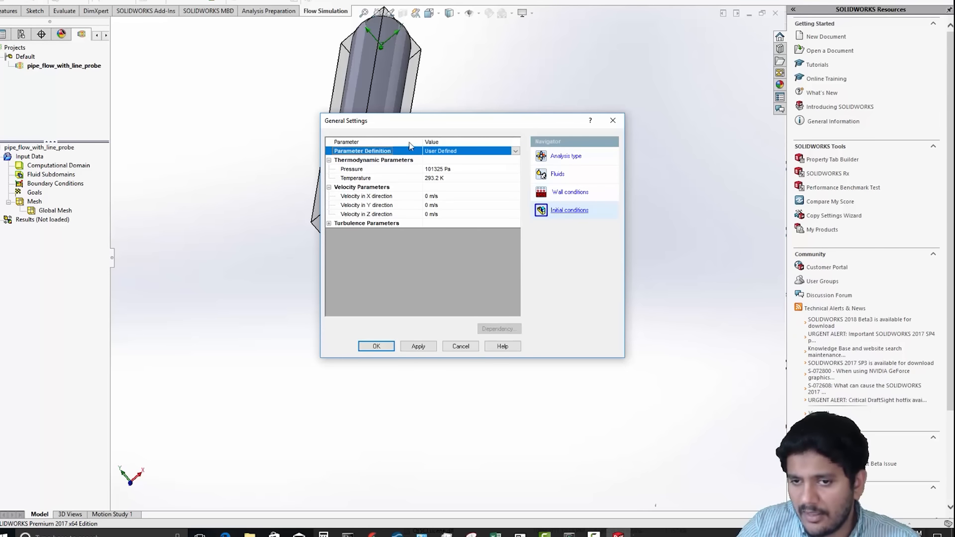
pyautogui.click(381, 349)
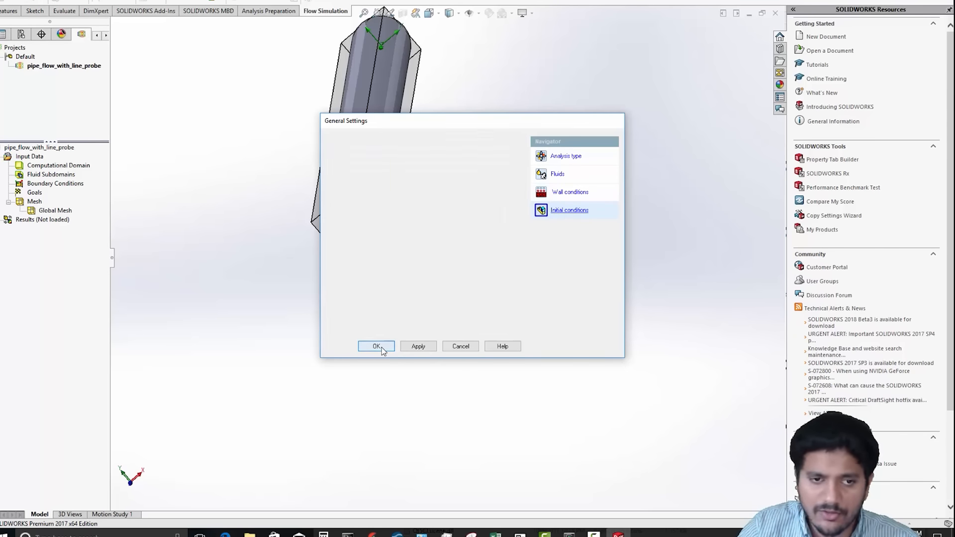
# - Insert a new boundary condition for the lid at the probe-line end of the pipe
pyautogui.rightClick(43, 187)
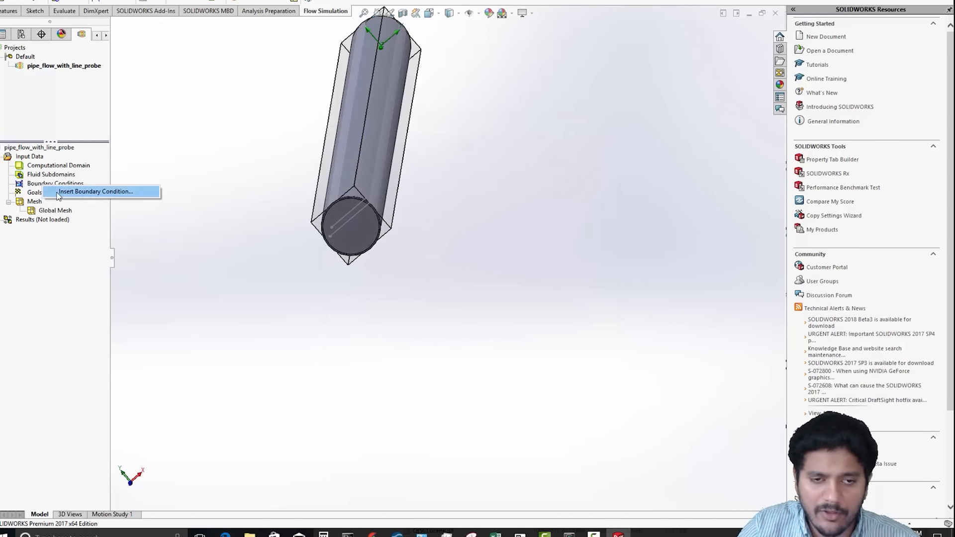
pyautogui.click(59, 194)
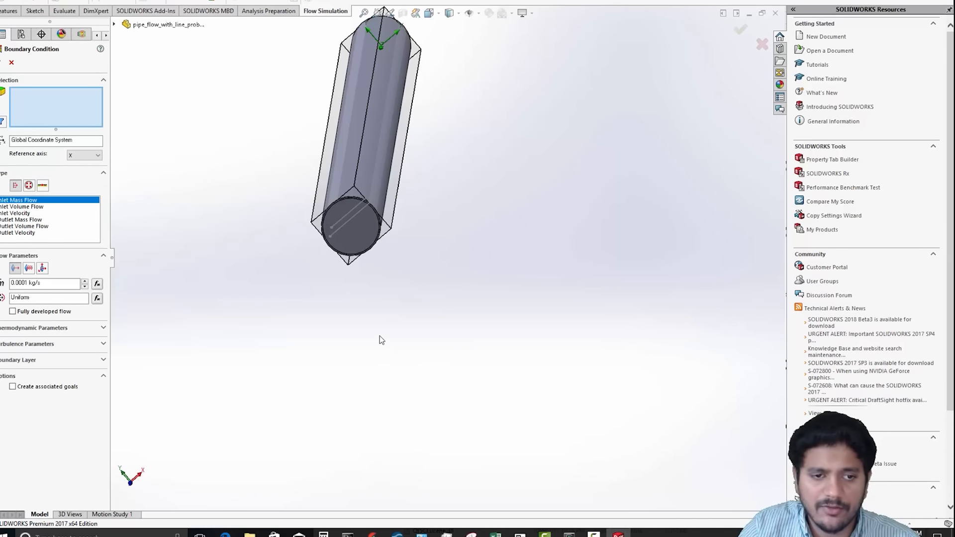
pyautogui.scroll(-2, 379, 335)
pyautogui.scroll(2, 418, 274)
pyautogui.moveTo(418, 269); pyautogui.dragTo(468, 353, button='middle')
pyautogui.scroll(-3, 371, 309)
pyautogui.rightClick(282, 230)
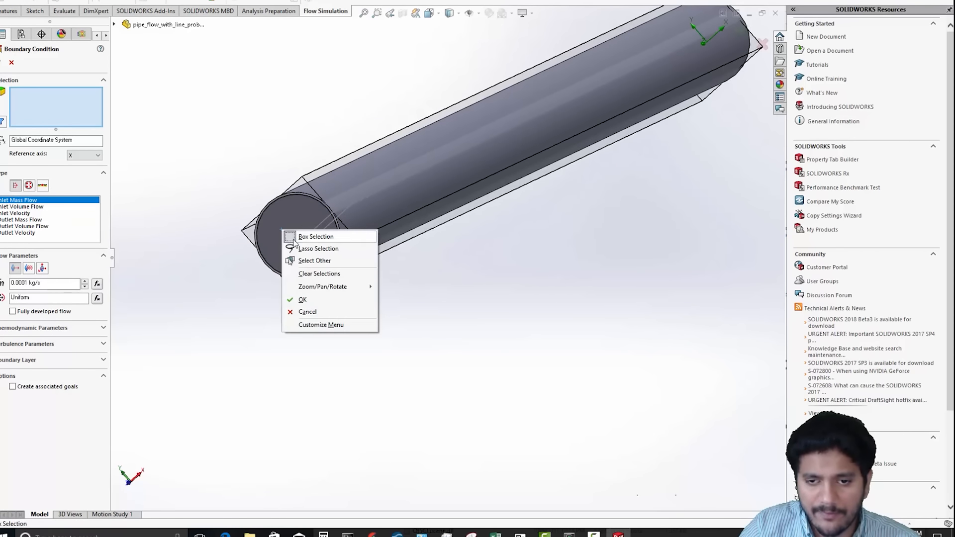
pyautogui.click(306, 260)
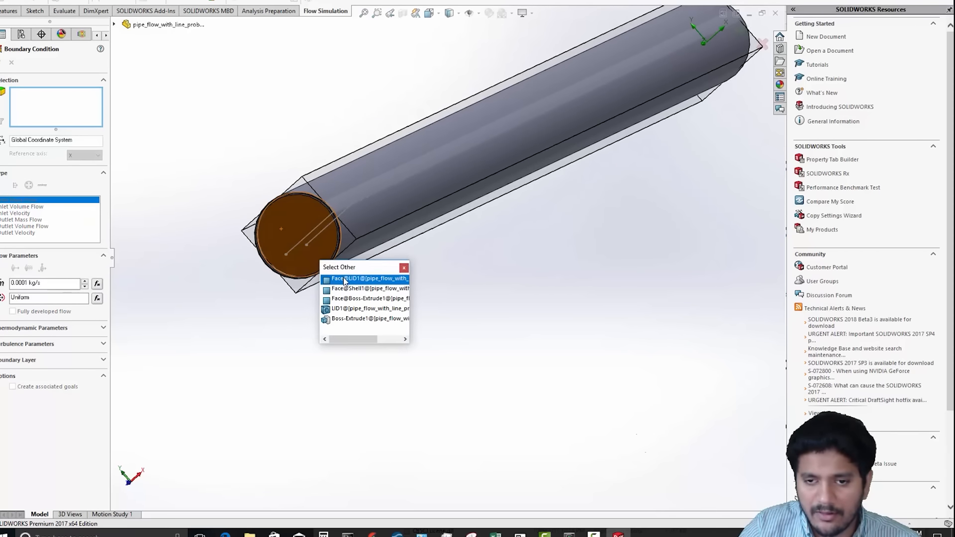
pyautogui.click(344, 279)
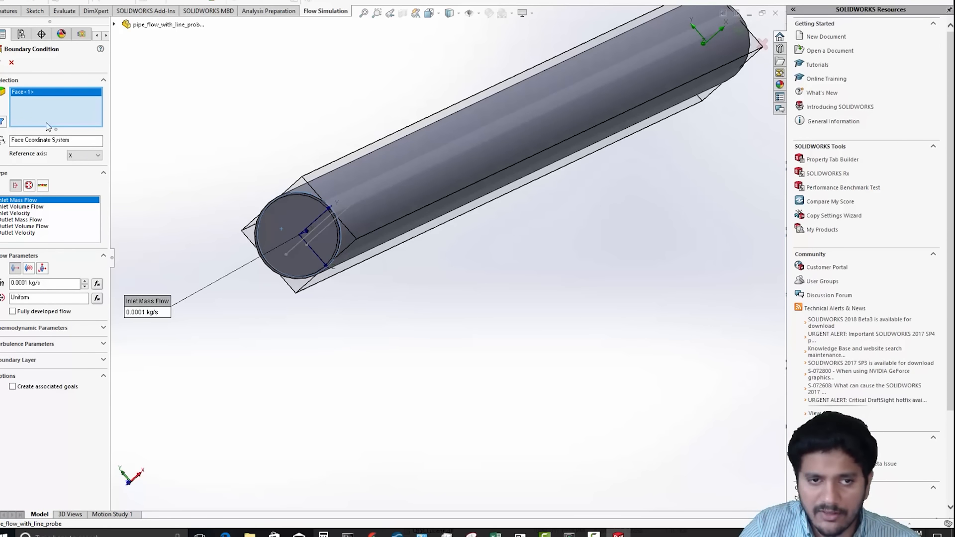
pyautogui.rightClick(270, 220)
pyautogui.rightClick(19, 107)
pyautogui.click(74, 115)
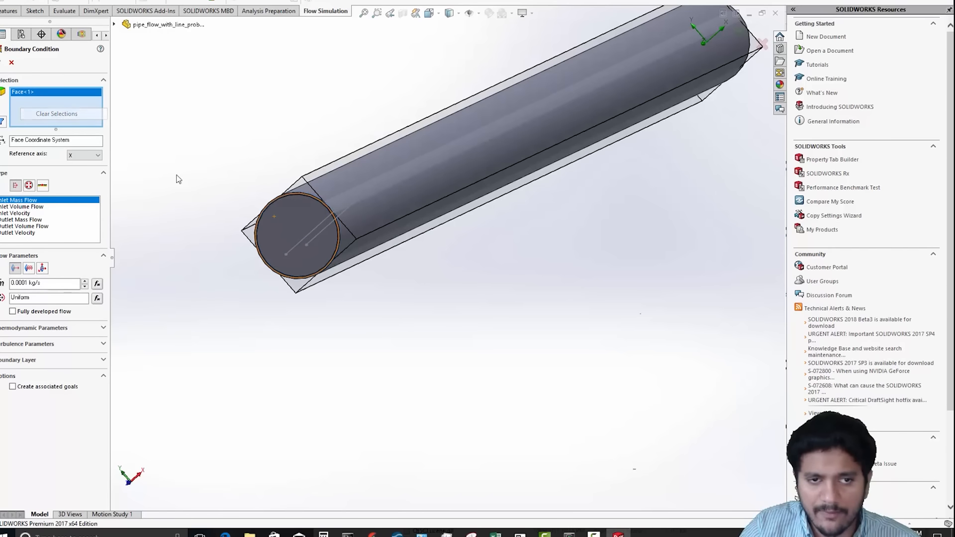
# - Assign a Static Pressure condition with the default 101325 Pa and 293.2 K to the LID1 face near the probe lines
pyautogui.rightClick(286, 225)
pyautogui.click(319, 256)
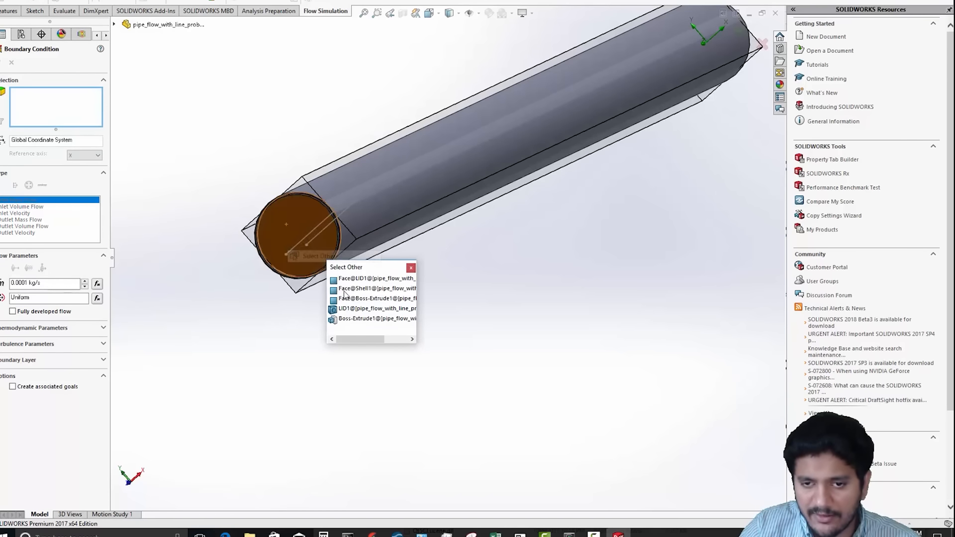
pyautogui.moveTo(417, 346); pyautogui.dragTo(485, 344)
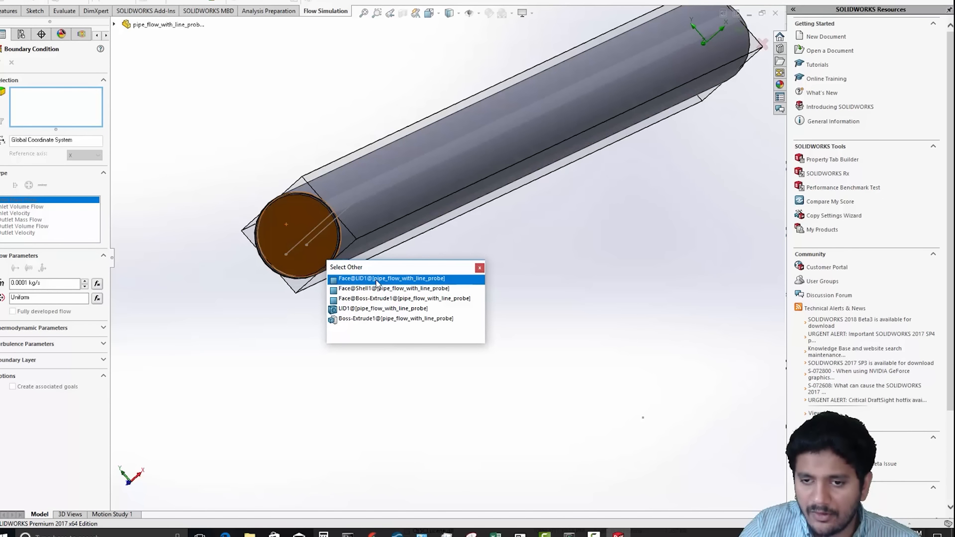
pyautogui.click(351, 282)
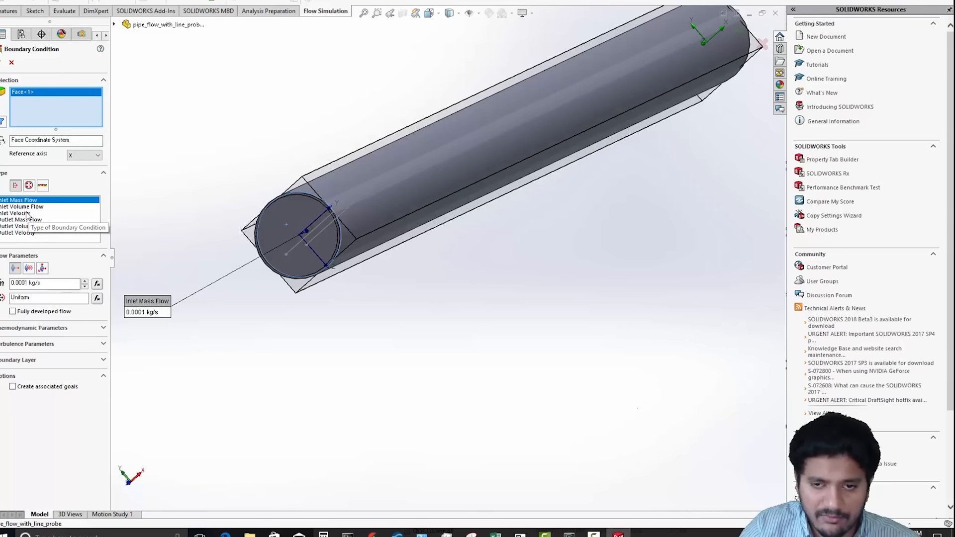
pyautogui.click(29, 185)
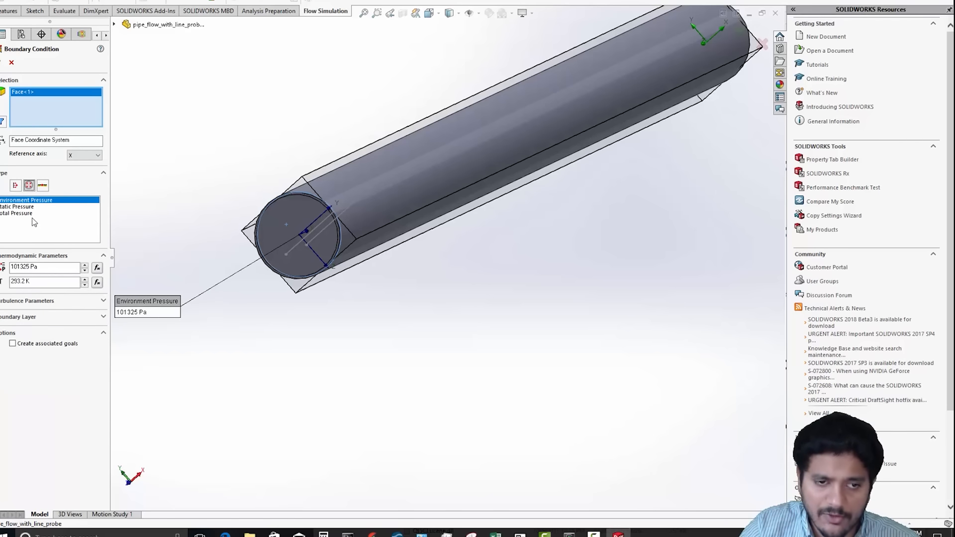
pyautogui.click(28, 207)
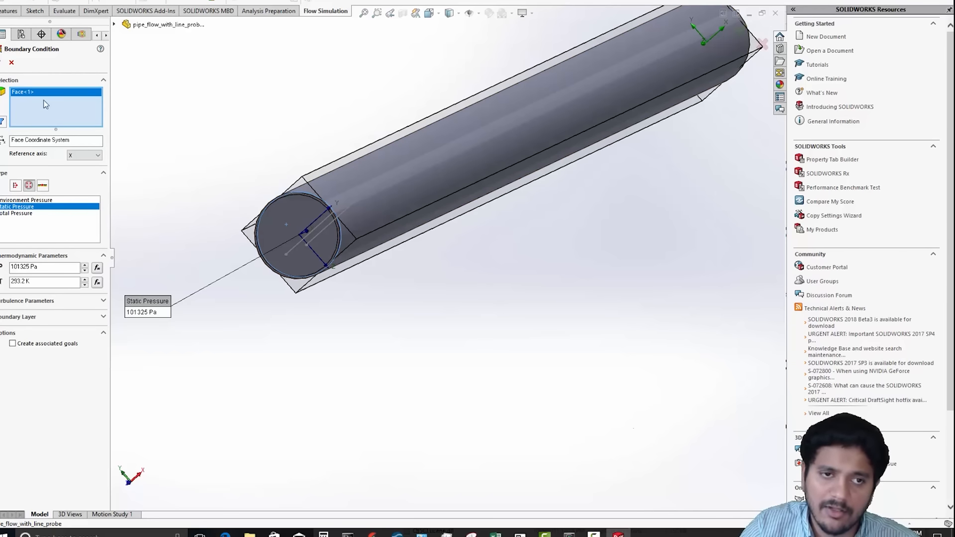
pyautogui.click(3, 64)
# - Add an Inlet Velocity boundary condition of 10 m/s on the LID2 face at the opposite end of the pipe
pyautogui.scroll(4, 470, 383)
pyautogui.moveTo(532, 295); pyautogui.dragTo(380, 301, button='middle')
pyautogui.scroll(3, 380, 300)
pyautogui.click(64, 188)
pyautogui.rightClick(64, 188)
pyautogui.click(95, 191)
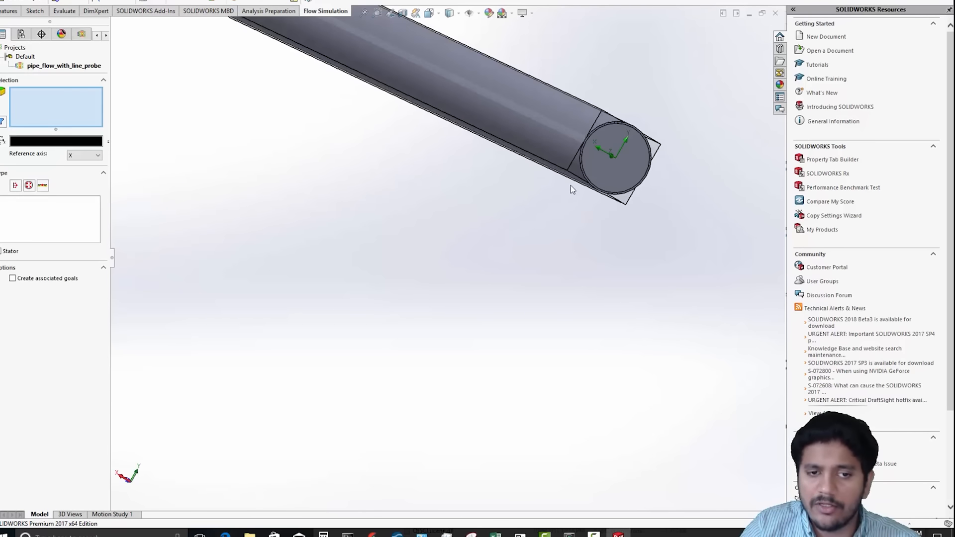
pyautogui.rightClick(618, 148)
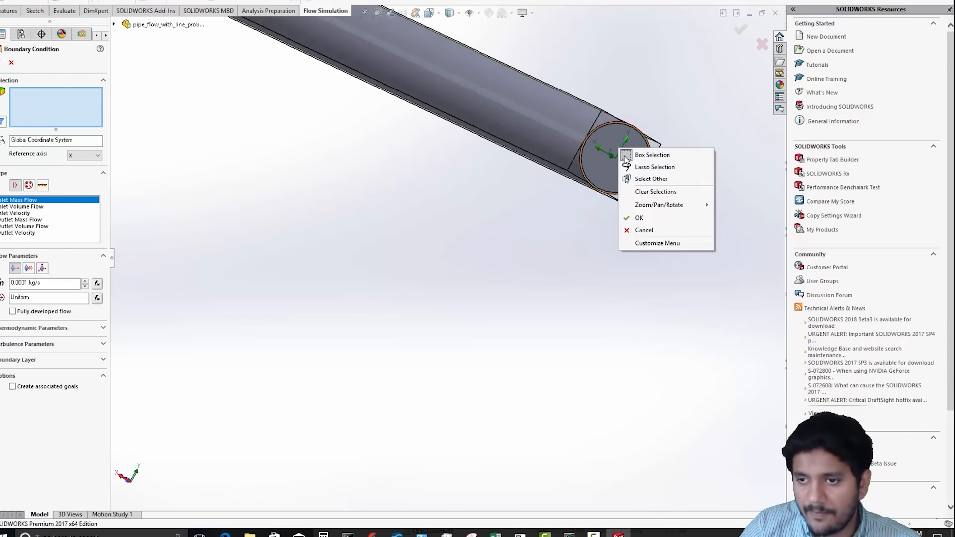
pyautogui.click(651, 179)
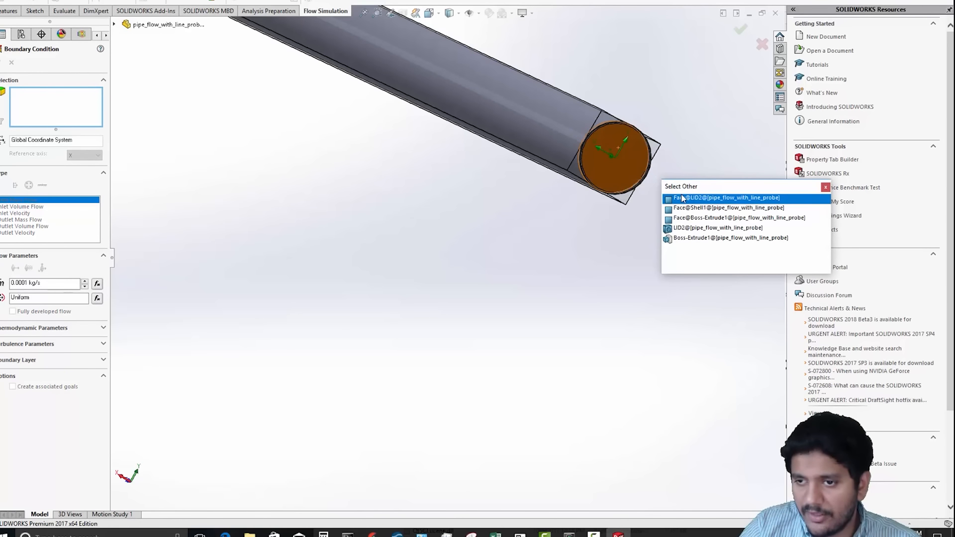
pyautogui.click(678, 198)
pyautogui.click(39, 214)
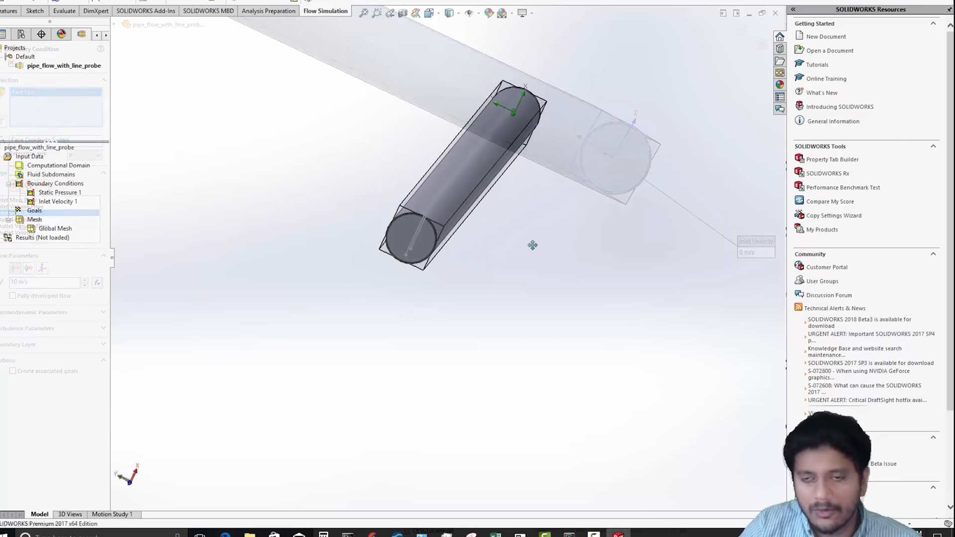
# - Show the global basic mesh on the pipe model
pyautogui.scroll(-2, 539, 257)
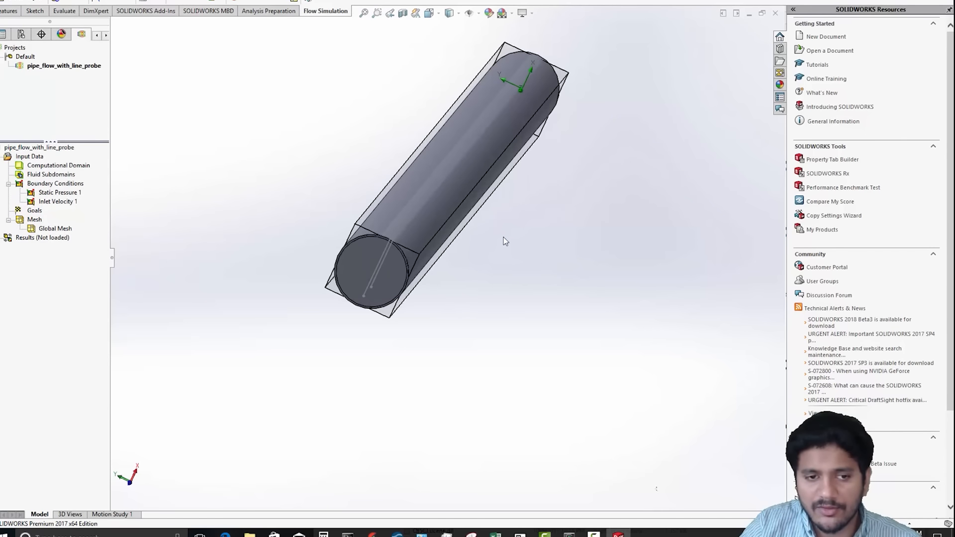
pyautogui.keyDown('ctrl'); pyautogui.moveTo(505, 241); pyautogui.dragTo(533, 256, button='middle'); pyautogui.keyUp('ctrl')
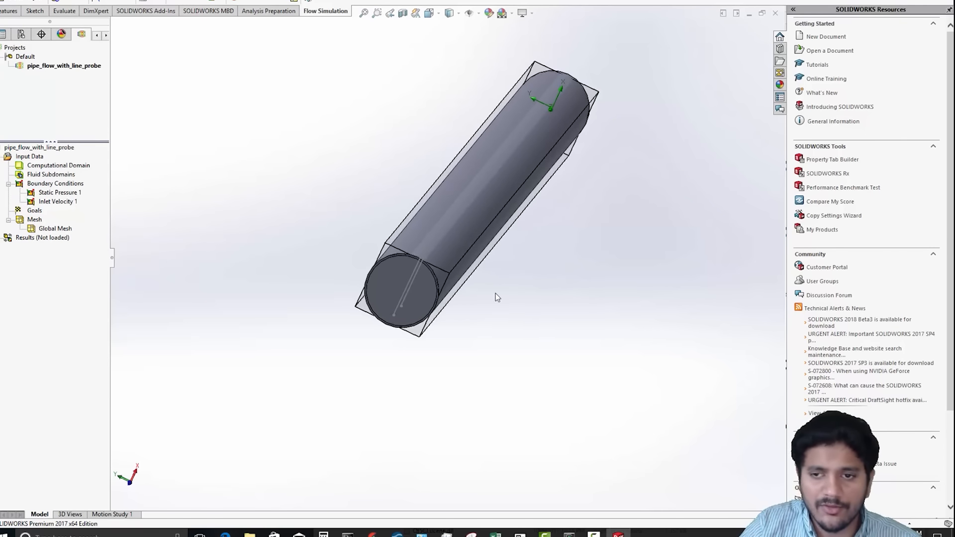
pyautogui.rightClick(56, 230)
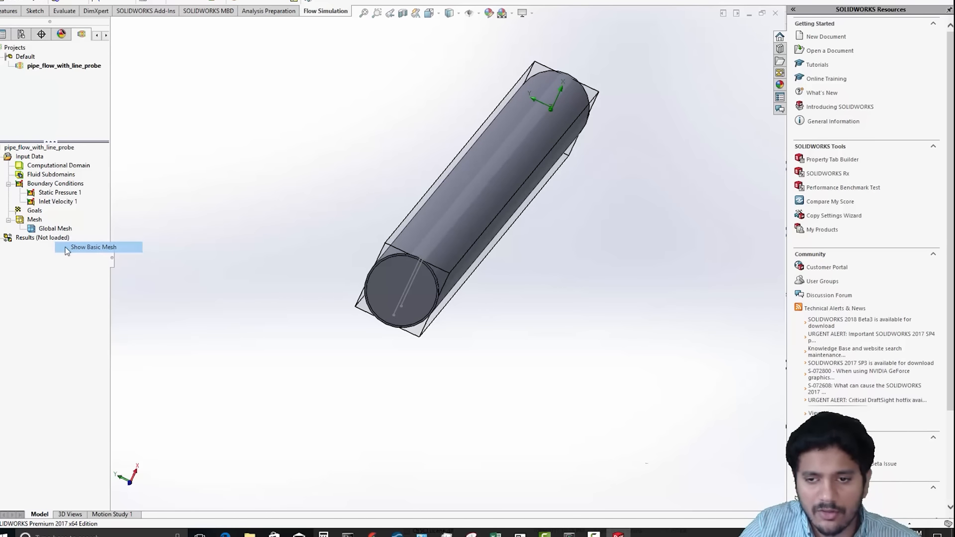
pyautogui.click(67, 249)
pyautogui.moveTo(402, 350); pyautogui.dragTo(330, 297, button='middle')
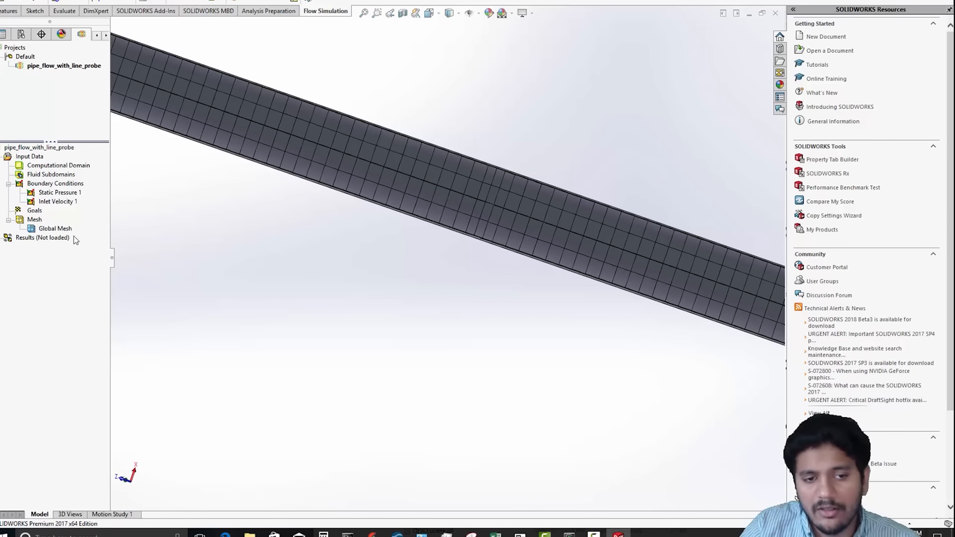
# - Open the global mesh settings for editing and switch the mesh type to Manual
pyautogui.rightClick(33, 221)
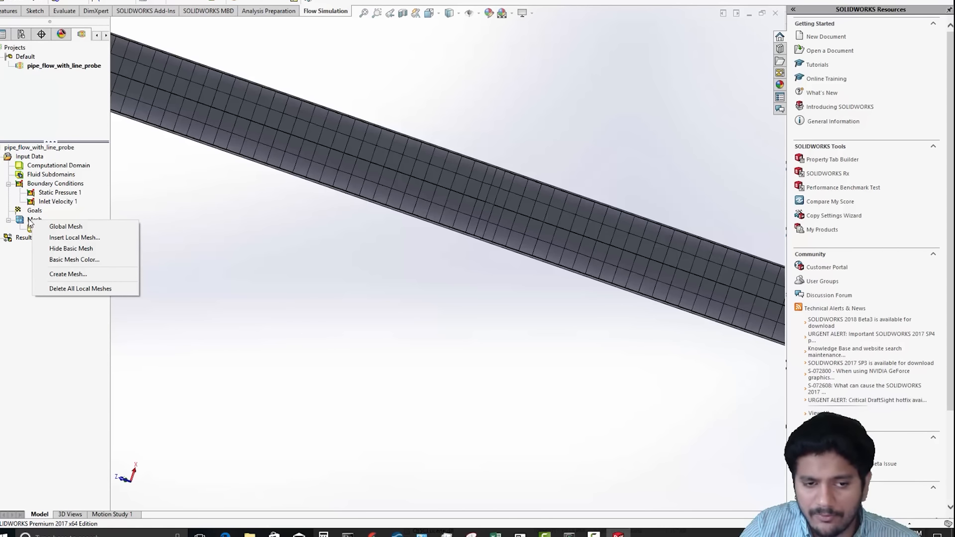
pyautogui.click(209, 223)
pyautogui.rightClick(53, 231)
pyautogui.click(82, 235)
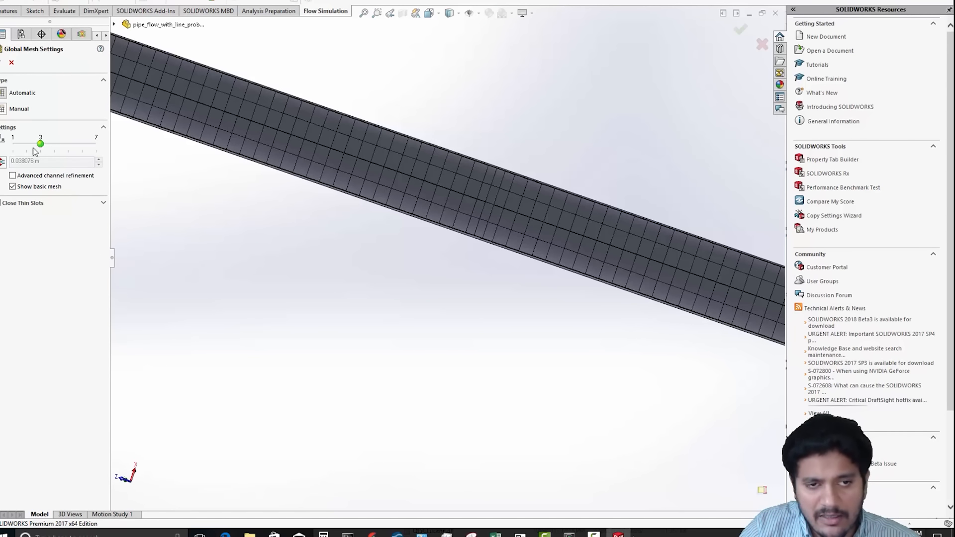
pyautogui.click(2, 110)
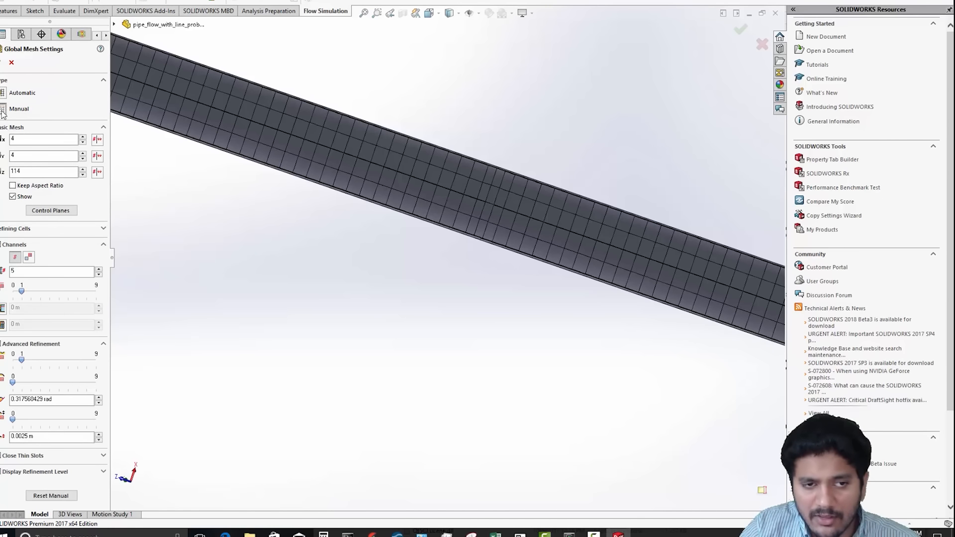
# - Examine the basic mesh cells along the pipe's length and at the end with the probe lines
pyautogui.scroll(8, 330, 299)
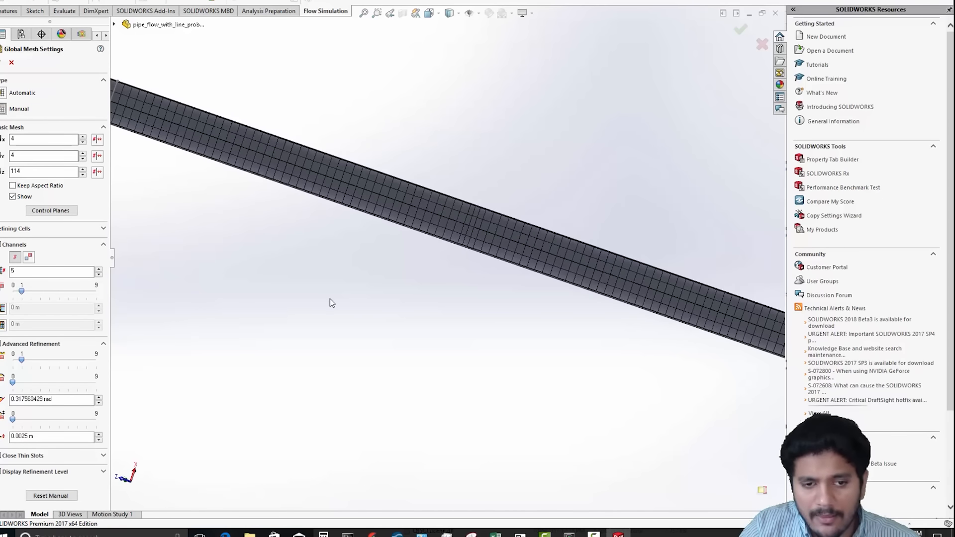
pyautogui.moveTo(303, 279); pyautogui.dragTo(390, 314, button='middle')
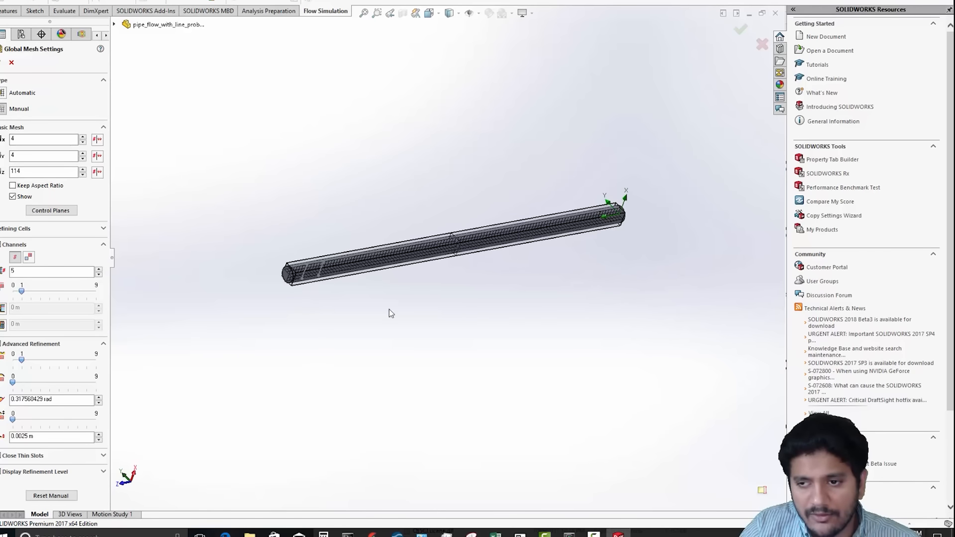
pyautogui.scroll(-5, 547, 225)
pyautogui.scroll(-2, 725, 231)
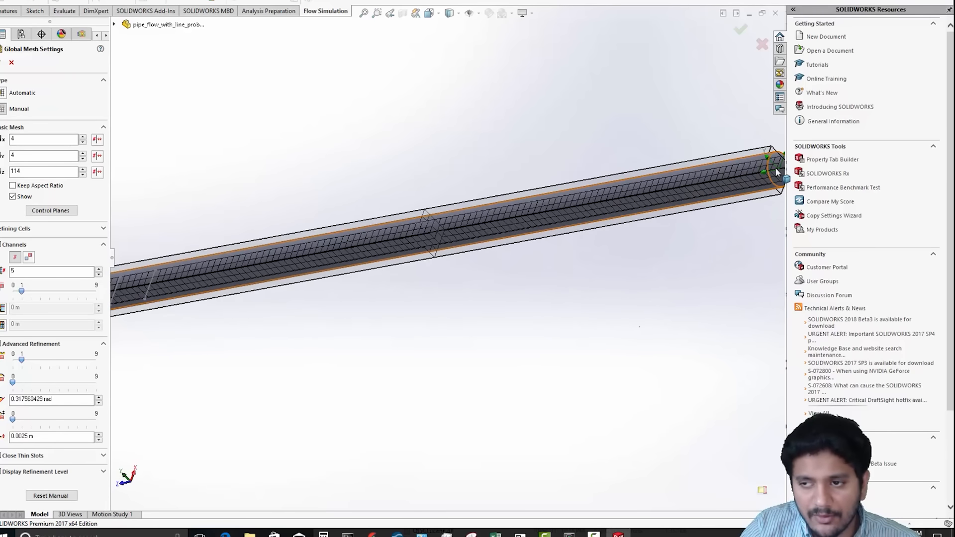
pyautogui.scroll(5, 375, 325)
pyautogui.scroll(3, 446, 259)
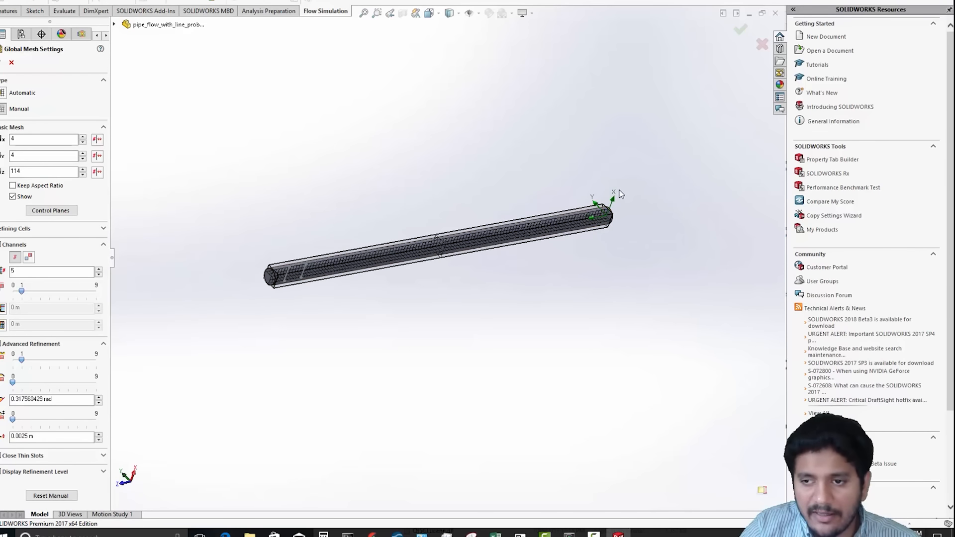
pyautogui.scroll(-3, 383, 337)
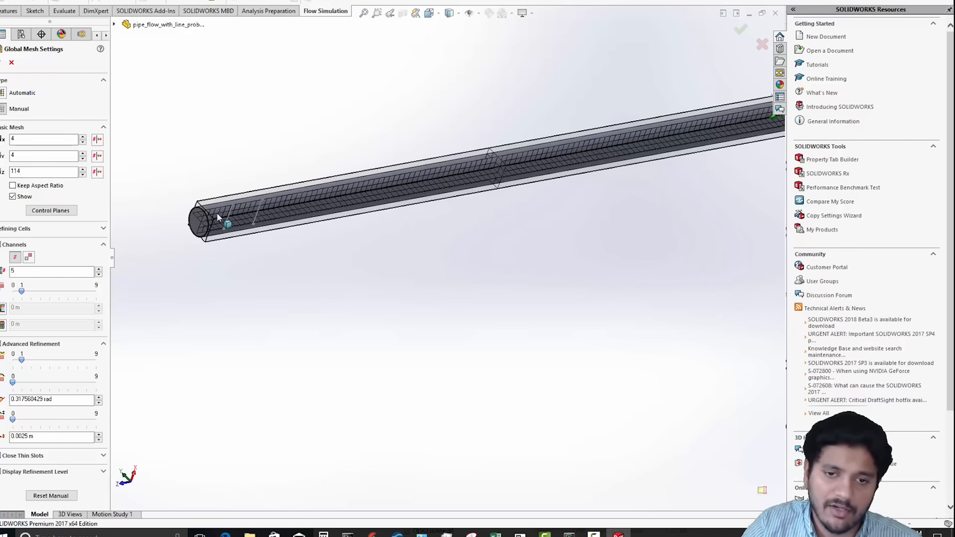
pyautogui.scroll(-5, 217, 213)
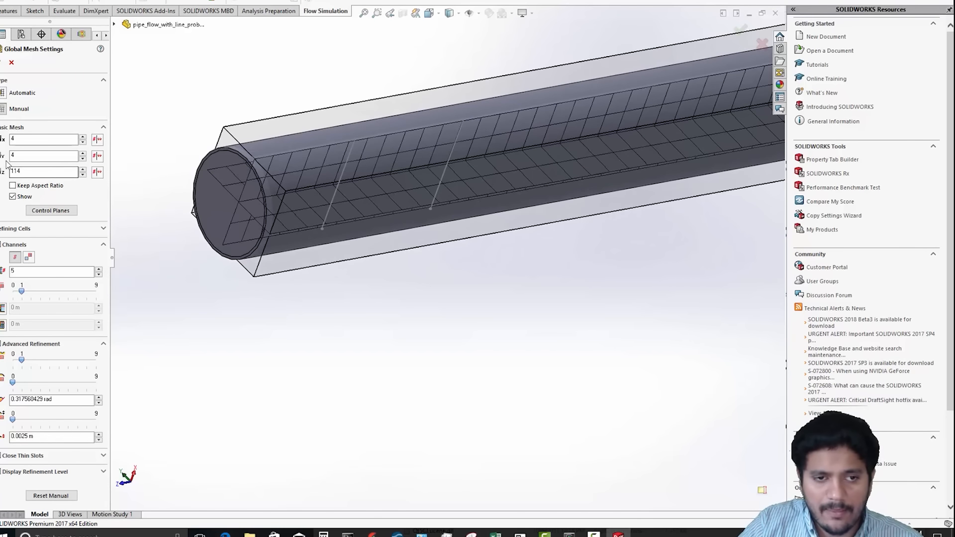
# - Set the basic mesh to 10 cells in X and 10 cells in Y
pyautogui.doubleClick(20, 137)
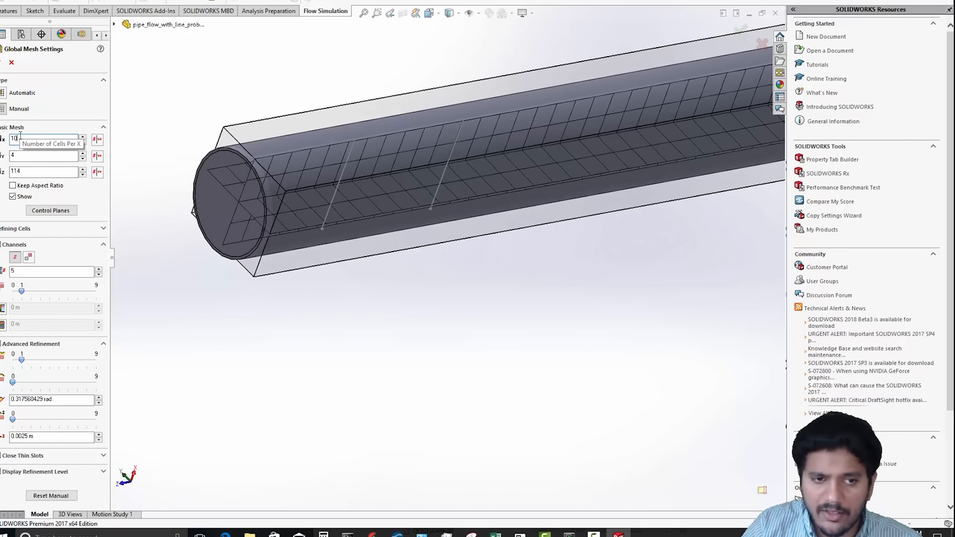
pyautogui.doubleClick(22, 150)
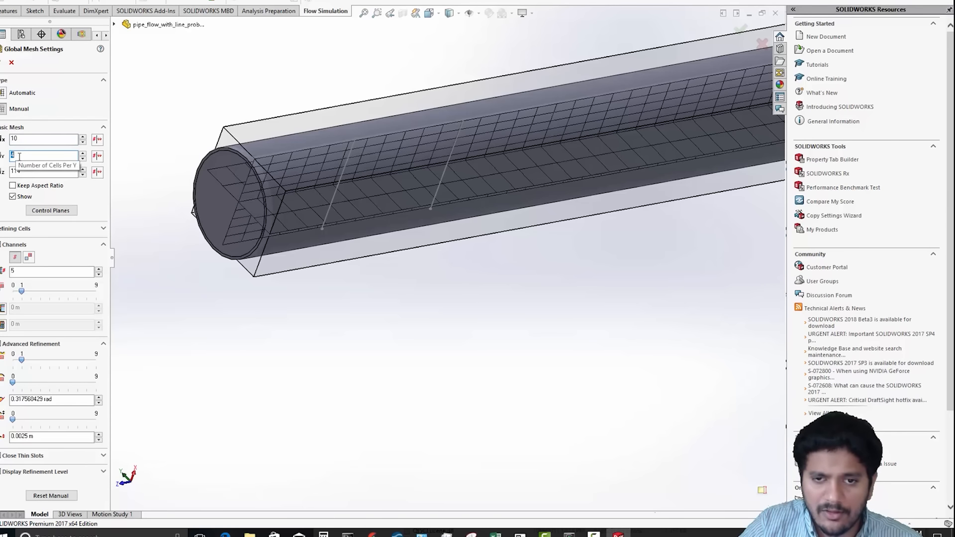
pyautogui.write('10')
pyautogui.click(41, 136)
# - Set the number of basic mesh cells in Z to 50 and accept the global mesh settings
pyautogui.scroll(2, 431, 358)
pyautogui.moveTo(431, 328); pyautogui.dragTo(445, 292, button='middle')
pyautogui.scroll(3, 398, 346)
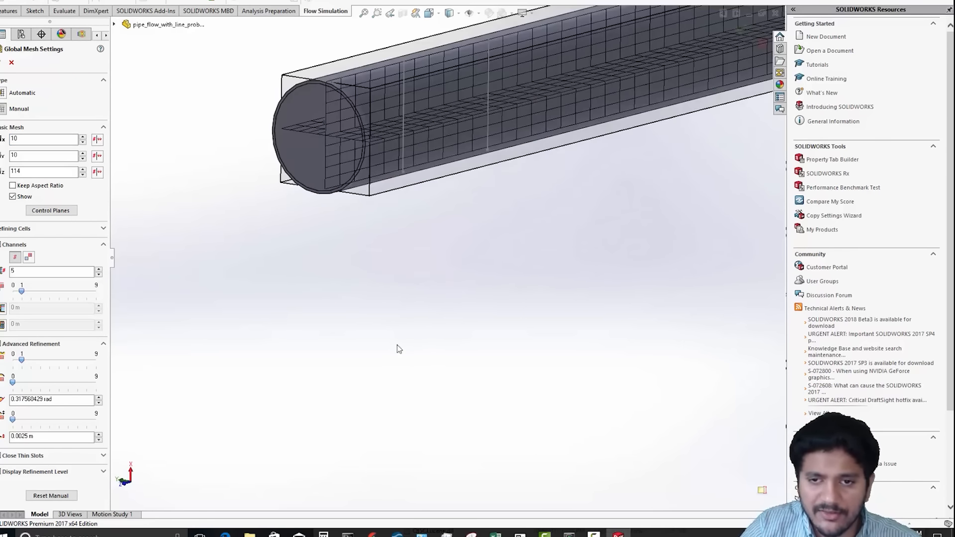
pyautogui.keyDown('ctrl'); pyautogui.moveTo(443, 249); pyautogui.dragTo(437, 311, button='middle'); pyautogui.keyUp('ctrl')
pyautogui.doubleClick(33, 173)
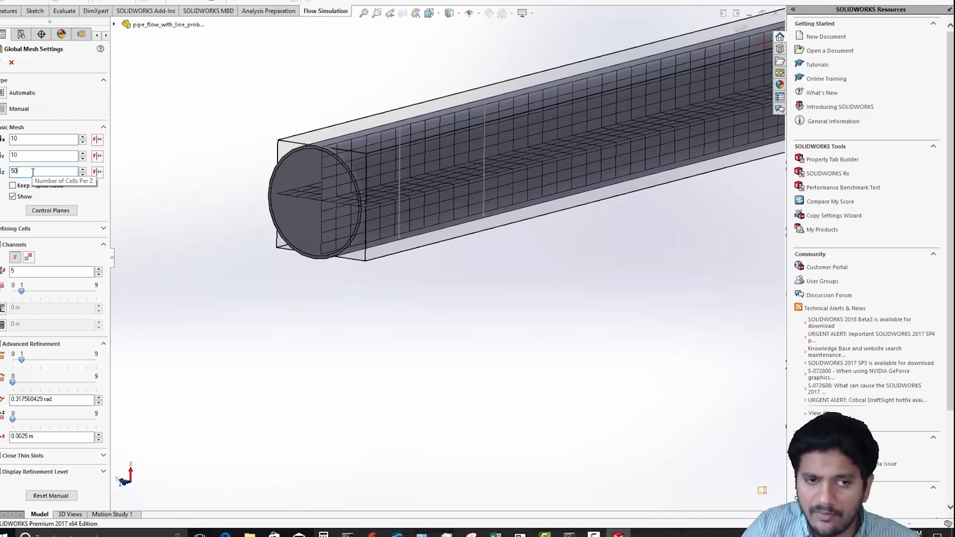
pyautogui.scroll(-2, 394, 269)
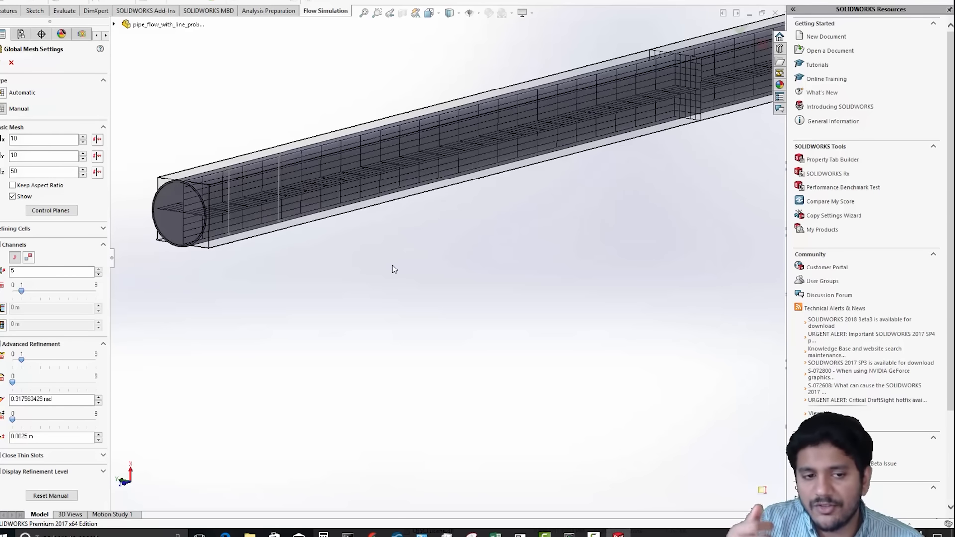
pyautogui.scroll(-3, 307, 301)
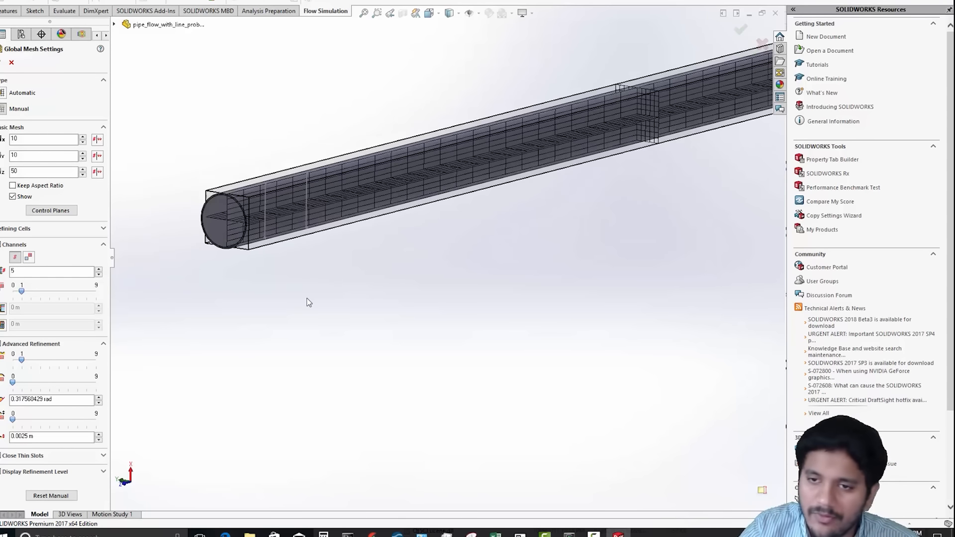
pyautogui.keyDown('ctrl'); pyautogui.moveTo(460, 278); pyautogui.dragTo(344, 303, button='middle'); pyautogui.keyUp('ctrl')
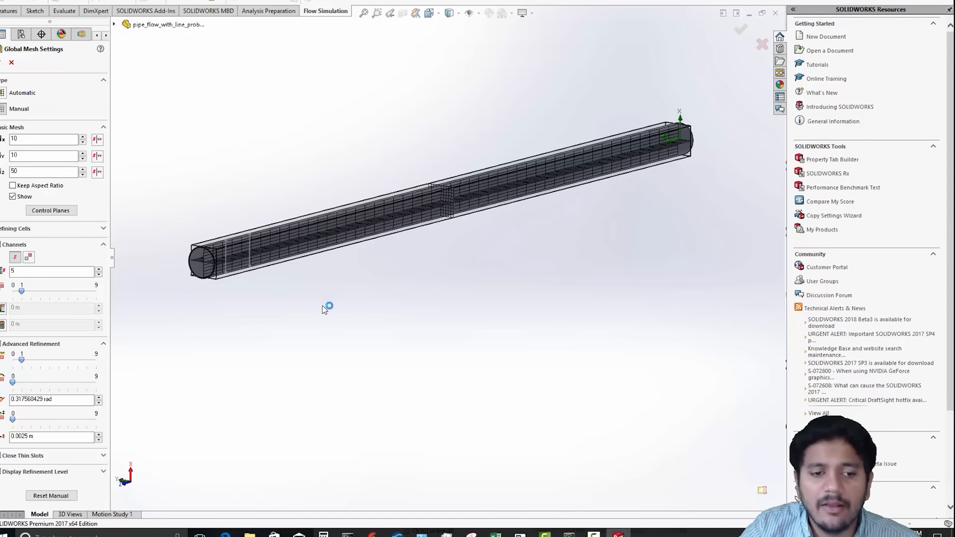
pyautogui.moveTo(351, 256); pyautogui.dragTo(290, 265, button='middle')
pyautogui.click(2, 62)
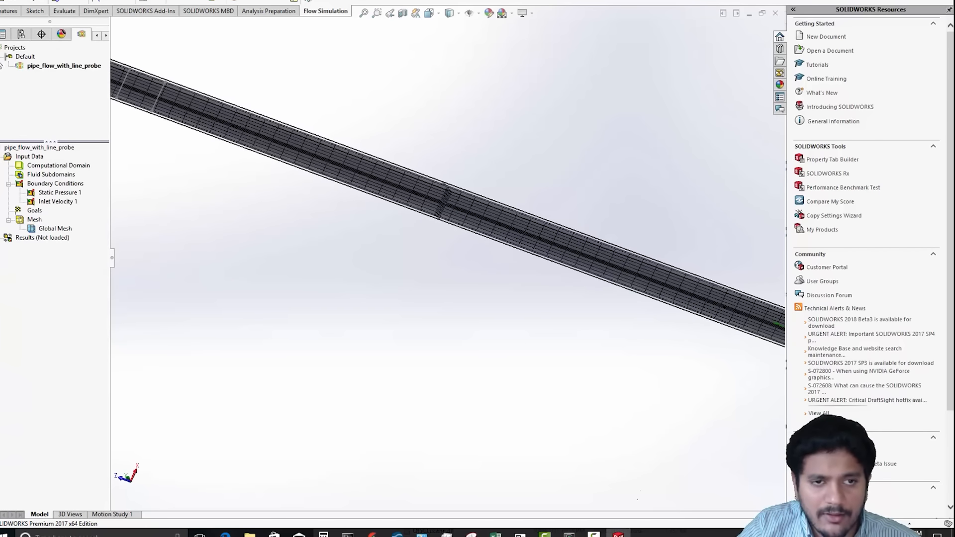
# - Insert an XY plot of Velocity along the Sketch3 probe line, using Length as the abscissa
pyautogui.press('f')
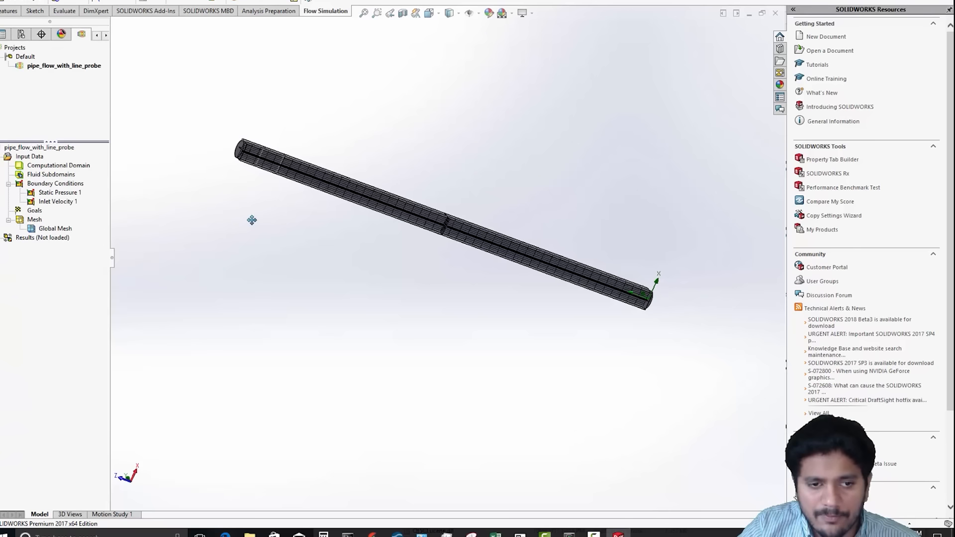
pyautogui.click(2, 239)
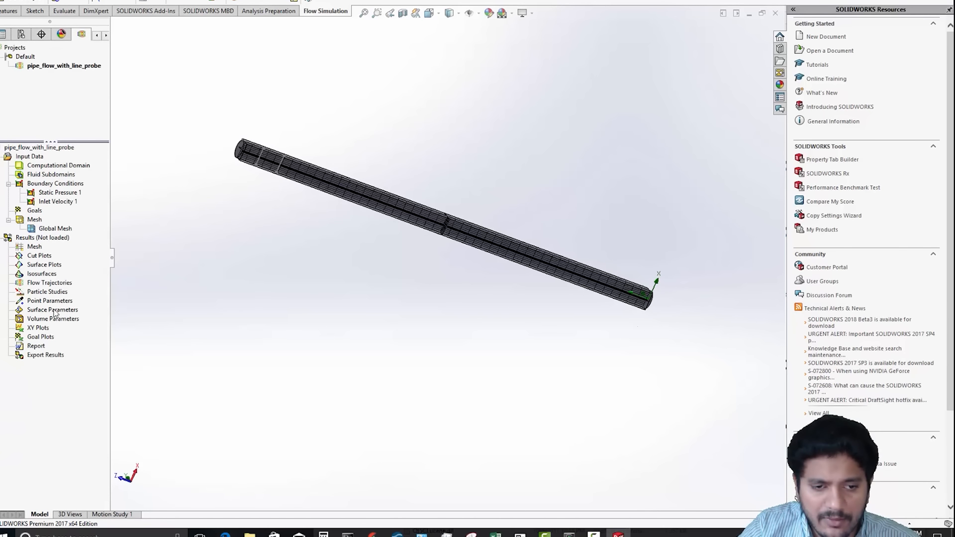
pyautogui.rightClick(36, 328)
pyautogui.click(46, 332)
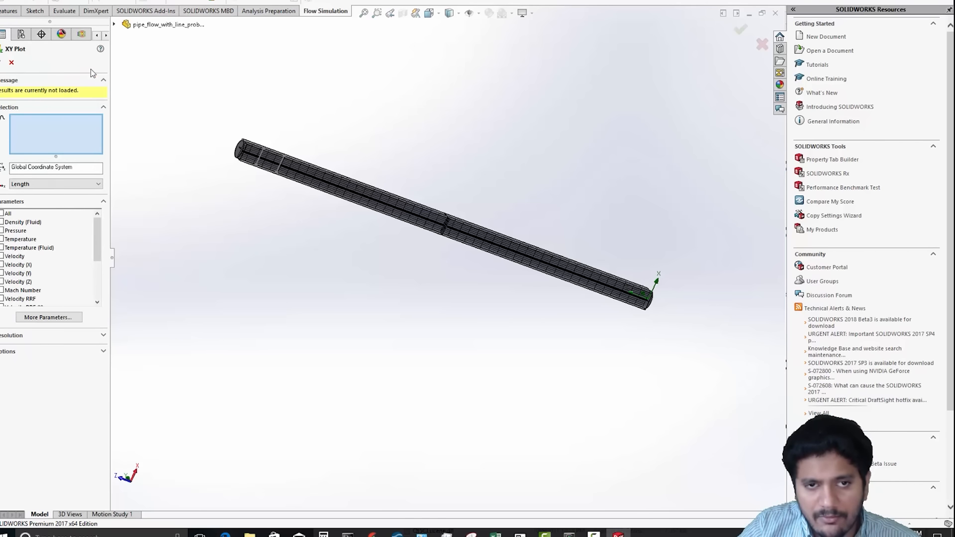
pyautogui.click(115, 25)
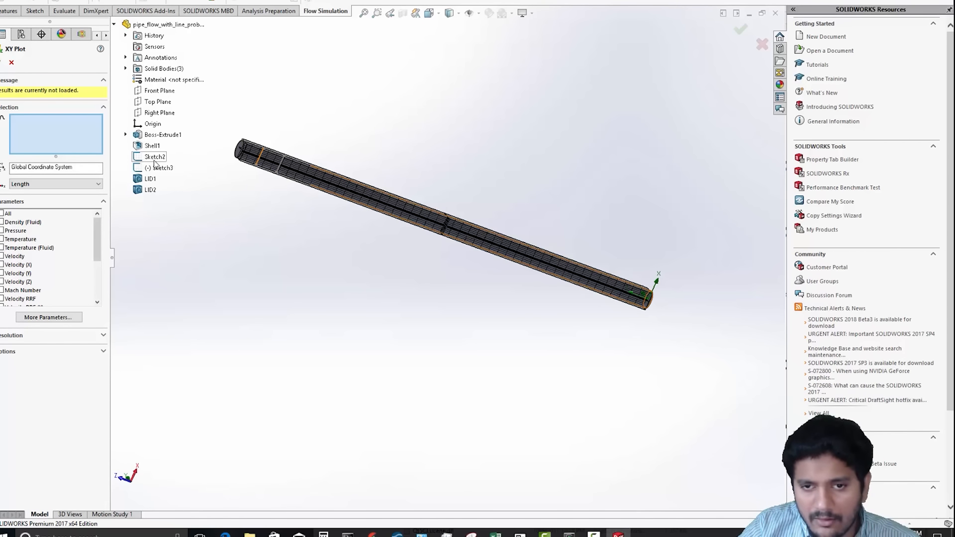
pyautogui.click(158, 168)
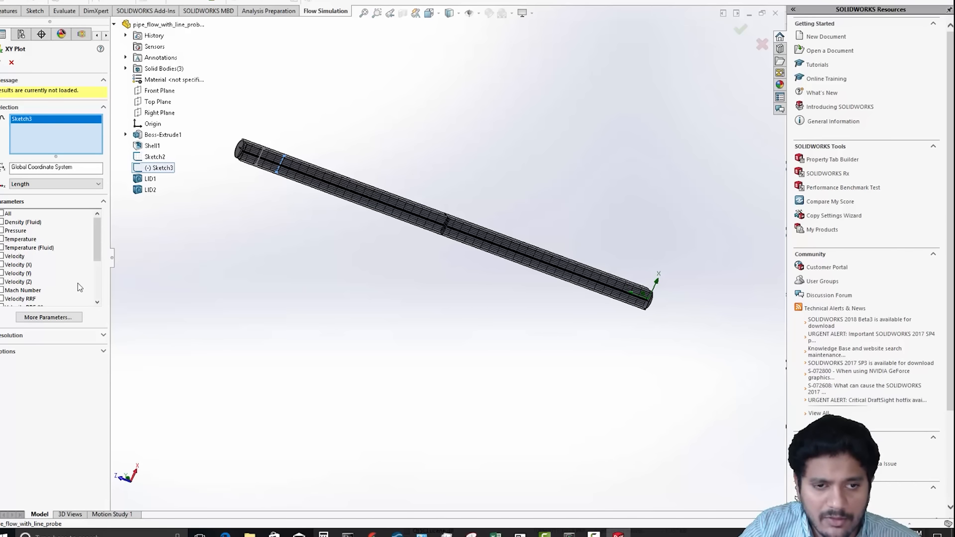
pyautogui.click(2, 256)
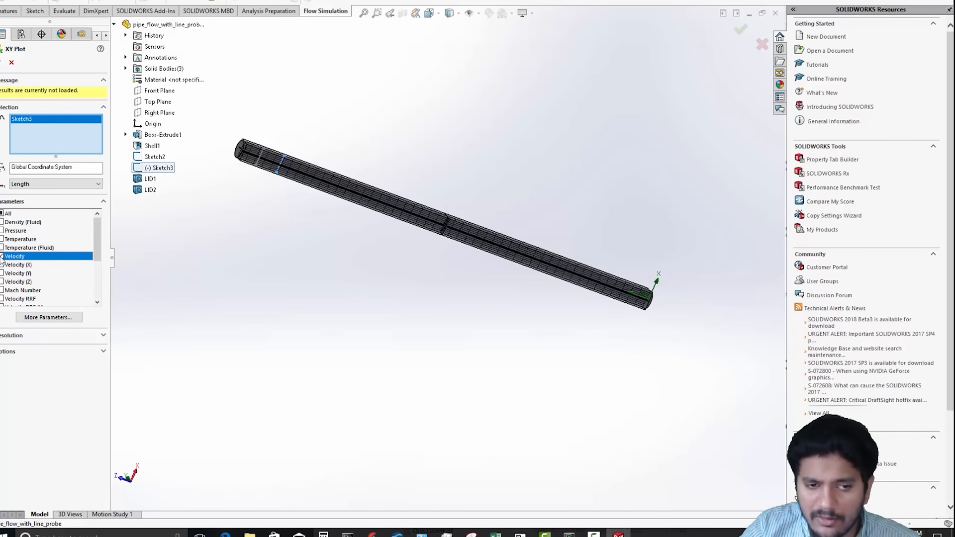
pyautogui.click(1, 63)
# - Rename the new XY plot on the Sketch3 probe line as Velocity
pyautogui.click(46, 337)
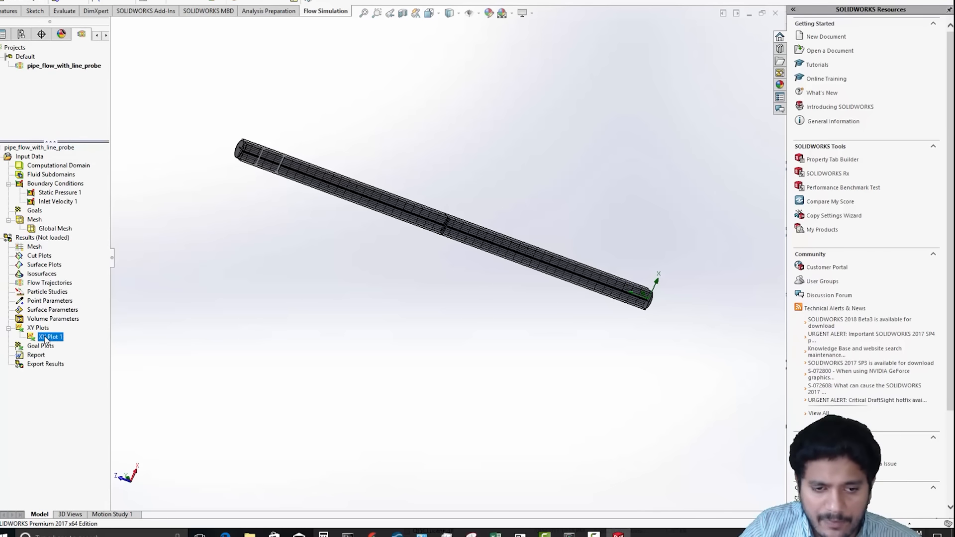
pyautogui.rightClick(46, 339)
pyautogui.click(41, 340)
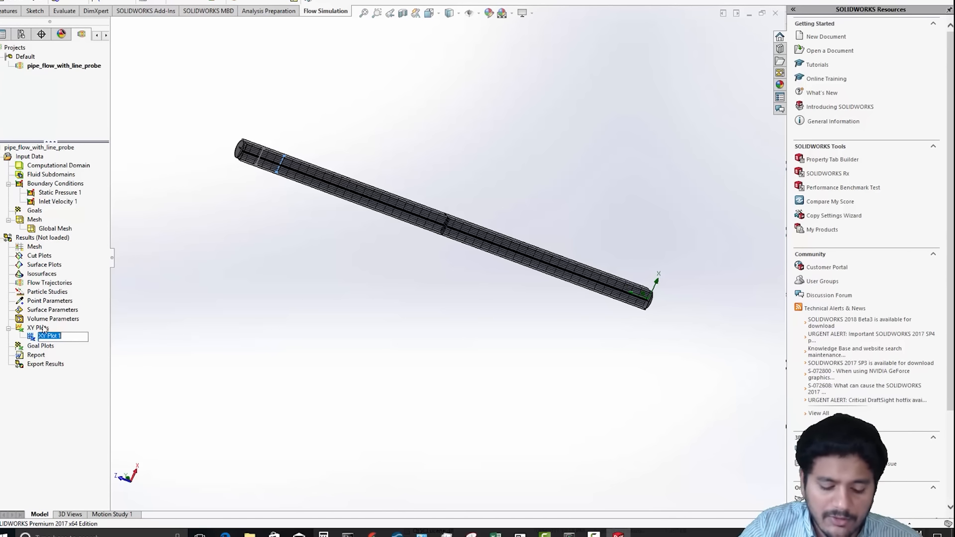
pyautogui.write('Velocity')
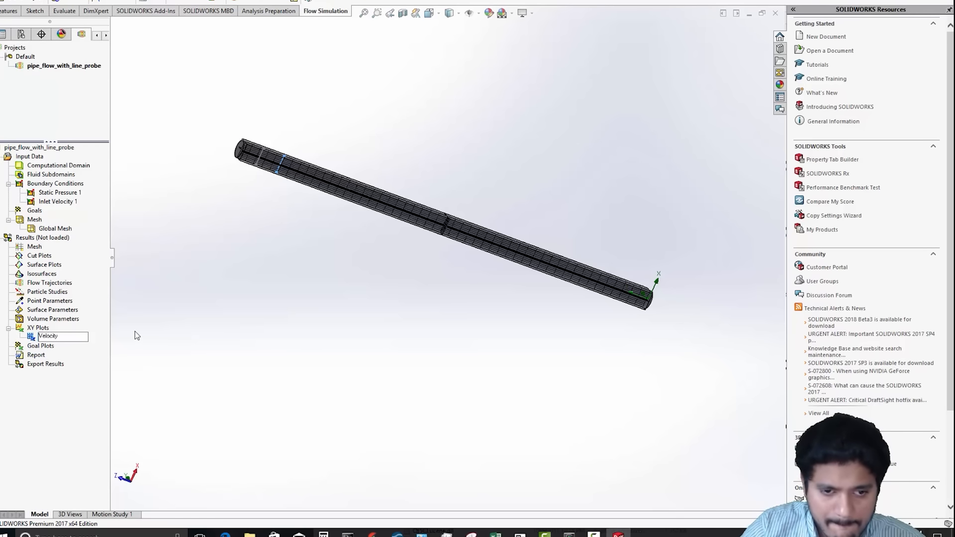
pyautogui.press('Return')
# - Insert a second XY plot of Shear Stress along the Sketch2 probe line, using Length as the abscissa
pyautogui.rightClick(31, 329)
pyautogui.click(37, 333)
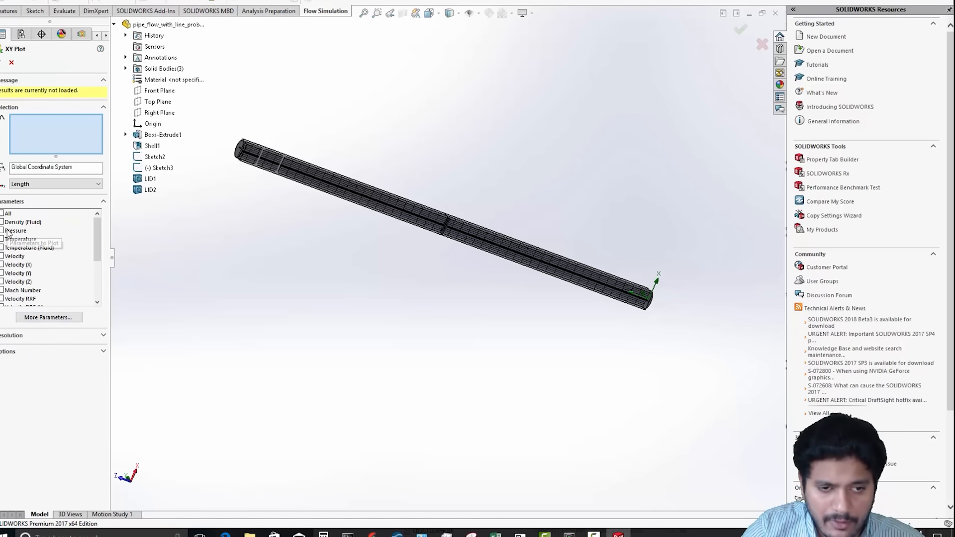
pyautogui.moveTo(100, 247); pyautogui.dragTo(101, 276)
pyautogui.click(2, 282)
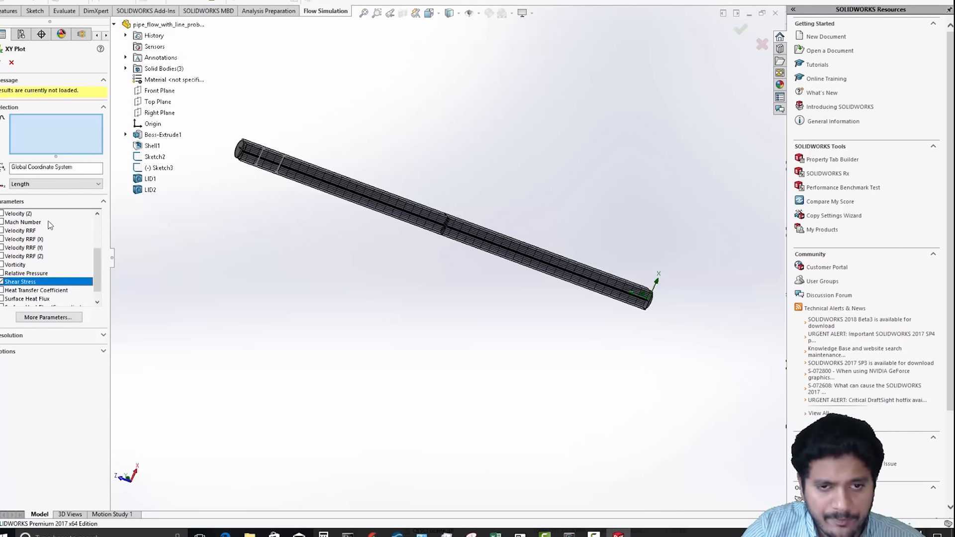
pyautogui.click(262, 160)
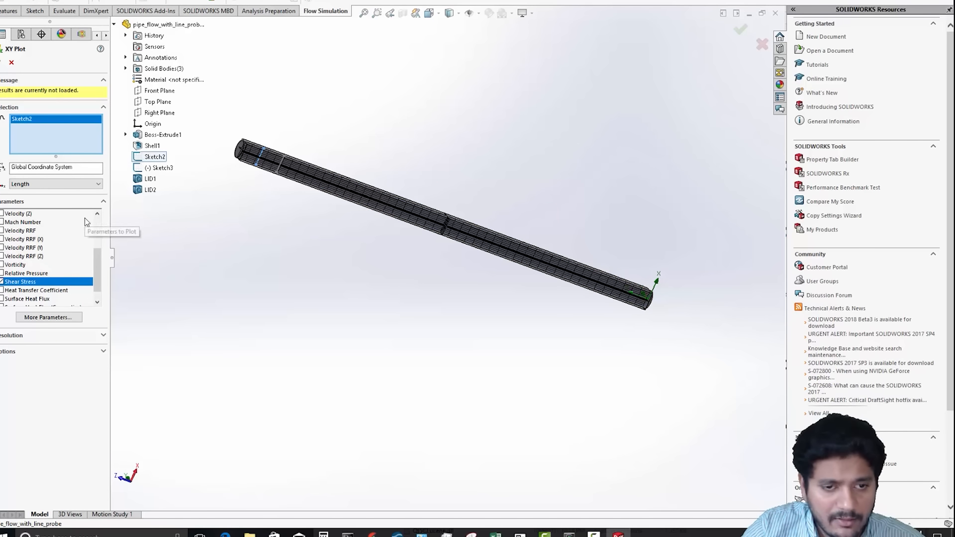
pyautogui.click(3, 62)
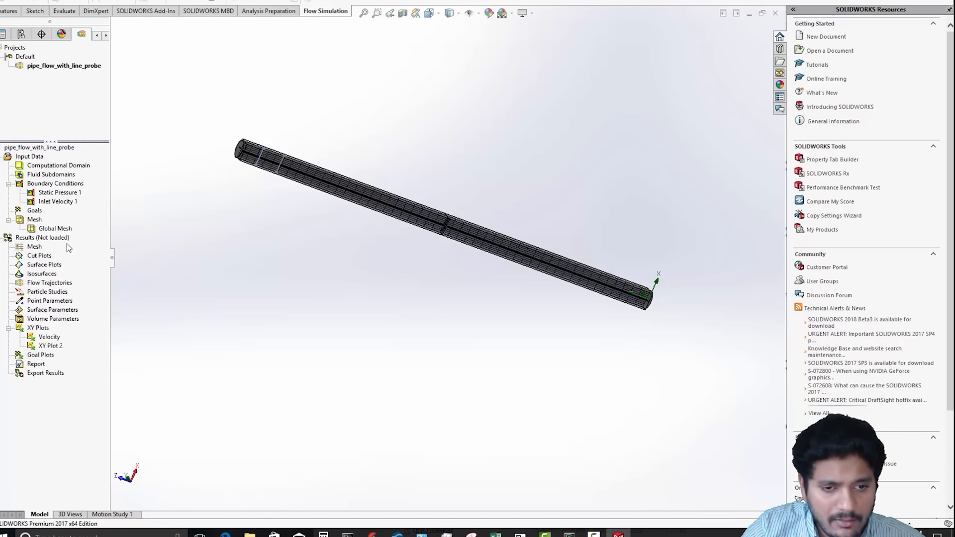
# - Rename the XY plot on the Sketch2 probe line as Shear stress
pyautogui.rightClick(53, 348)
pyautogui.click(49, 346)
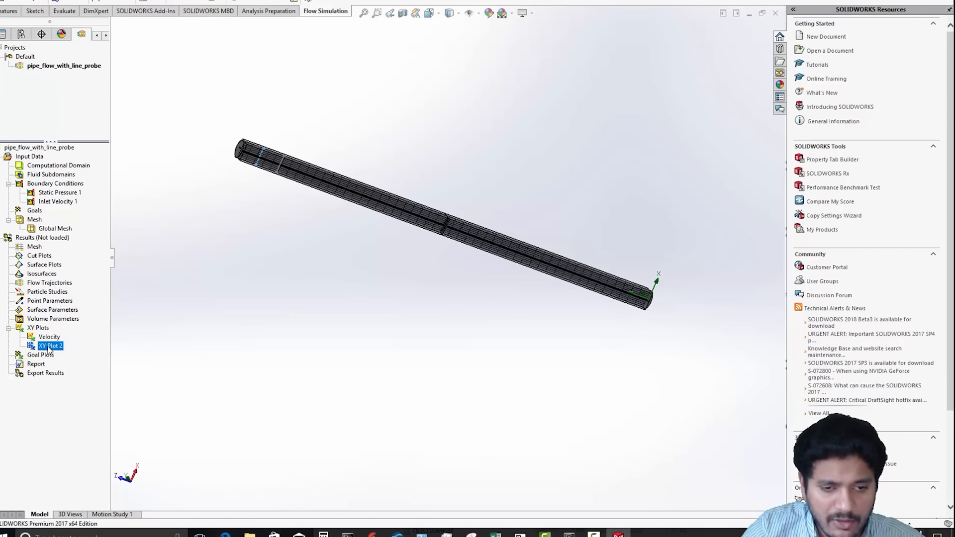
pyautogui.write('Shear stress')
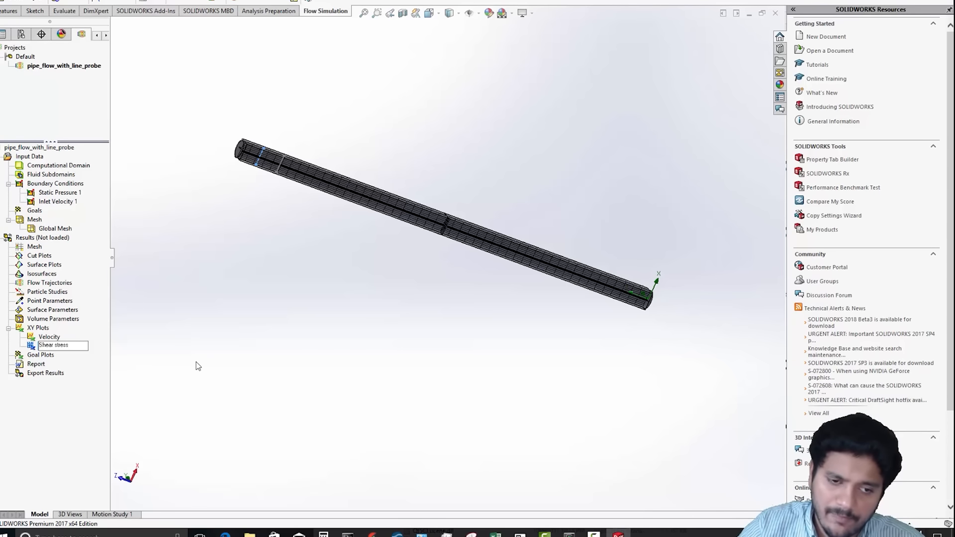
pyautogui.press('Return')
# - Insert a third XY plot of Velocity along both Sketch2 and Sketch3, using Length as the abscissa, and name it Velocity comparison
pyautogui.rightClick(38, 329)
pyautogui.click(53, 338)
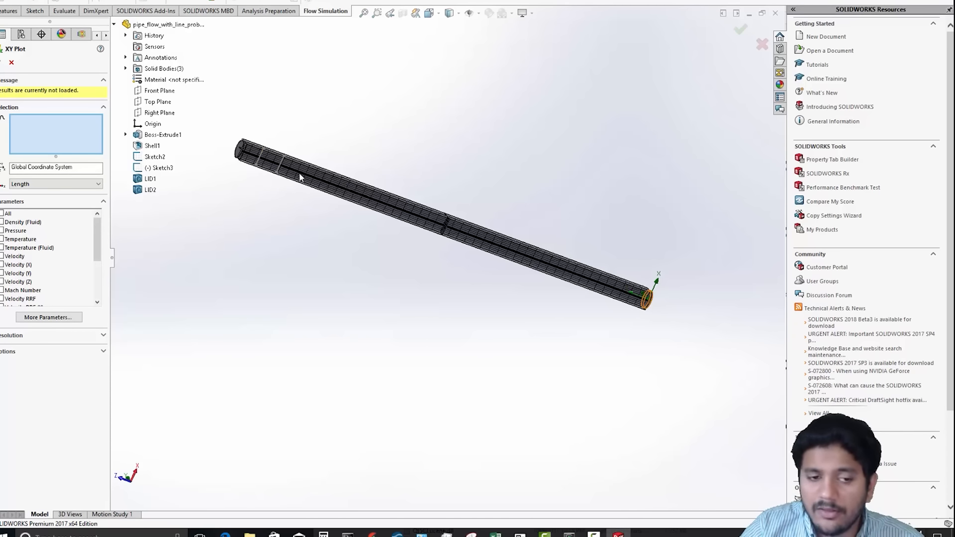
pyautogui.click(2, 256)
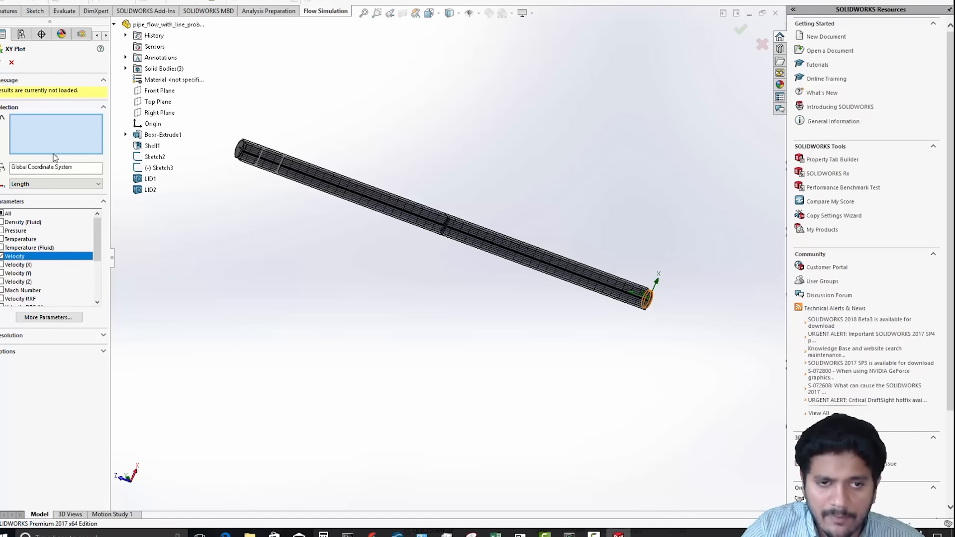
pyautogui.click(273, 163)
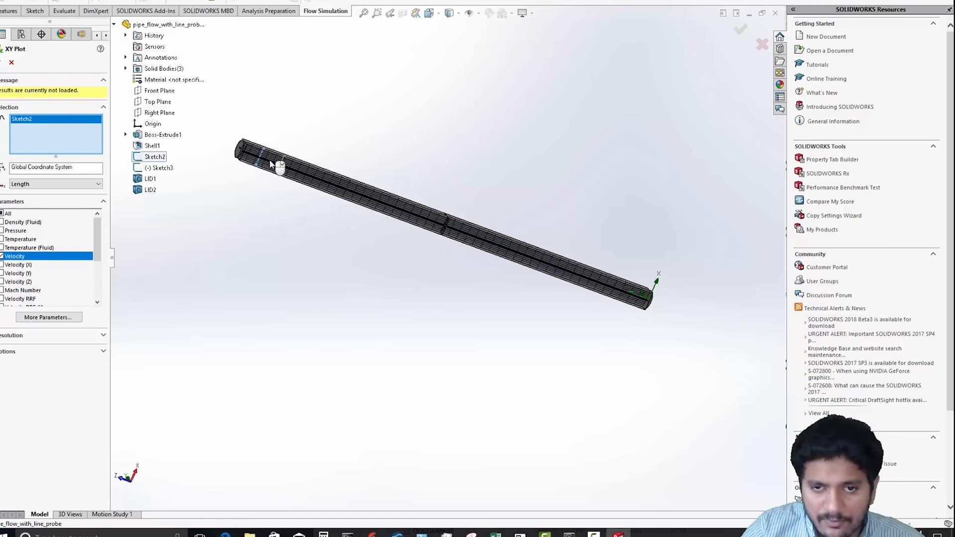
pyautogui.click(279, 166)
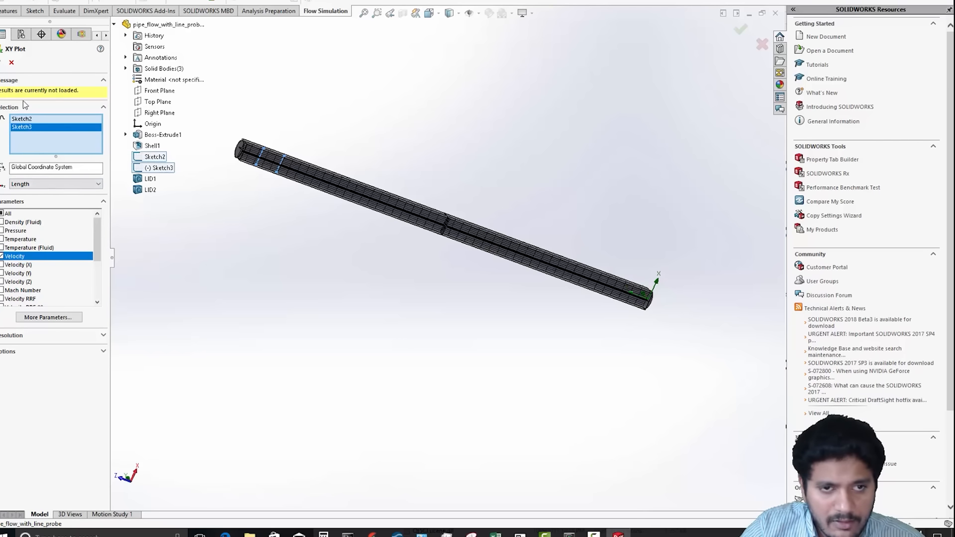
# - Hide the basic mesh of the global mesh on the pipe
pyautogui.rightClick(49, 228)
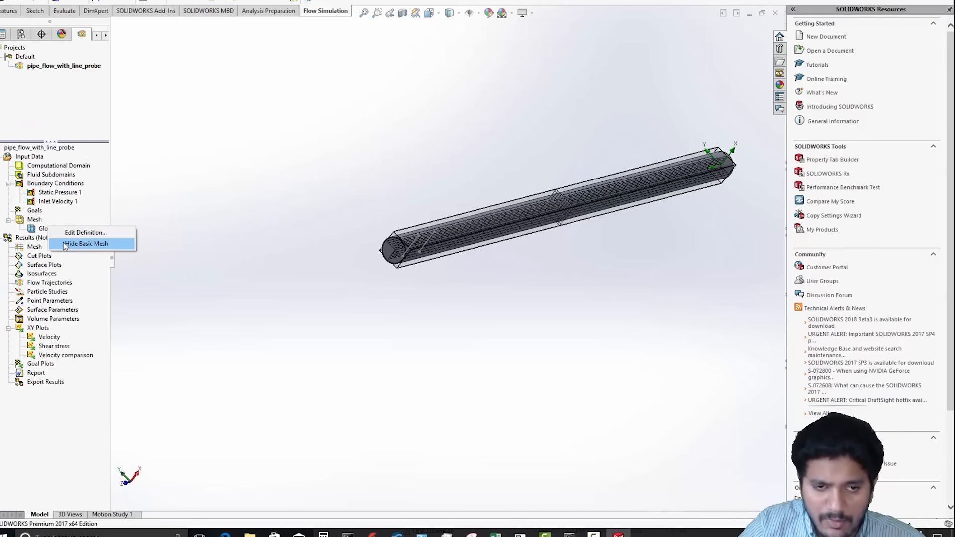
pyautogui.click(86, 243)
pyautogui.scroll(-3, 416, 219)
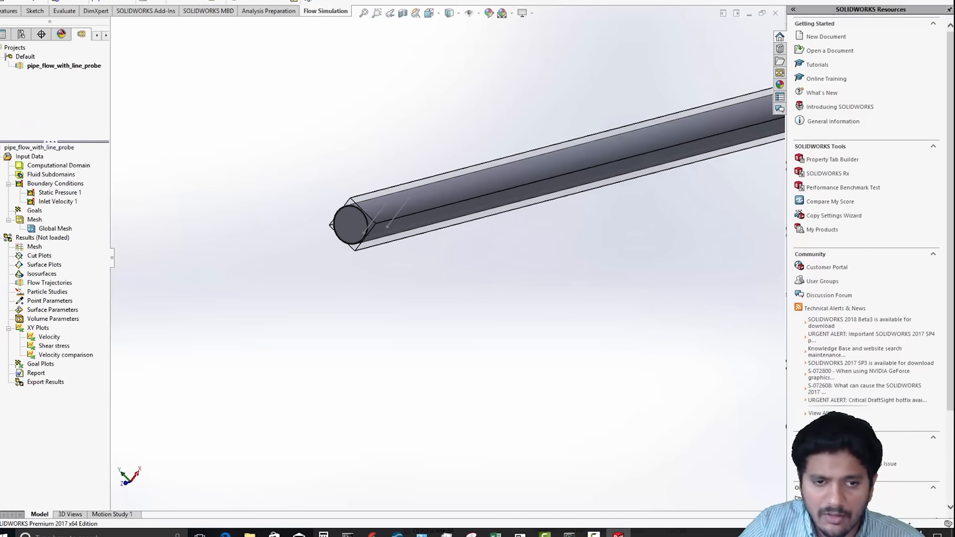
# - Add a Real Wall boundary condition to the inner pipe face of Shell1
pyautogui.rightClick(62, 185)
pyautogui.click(127, 192)
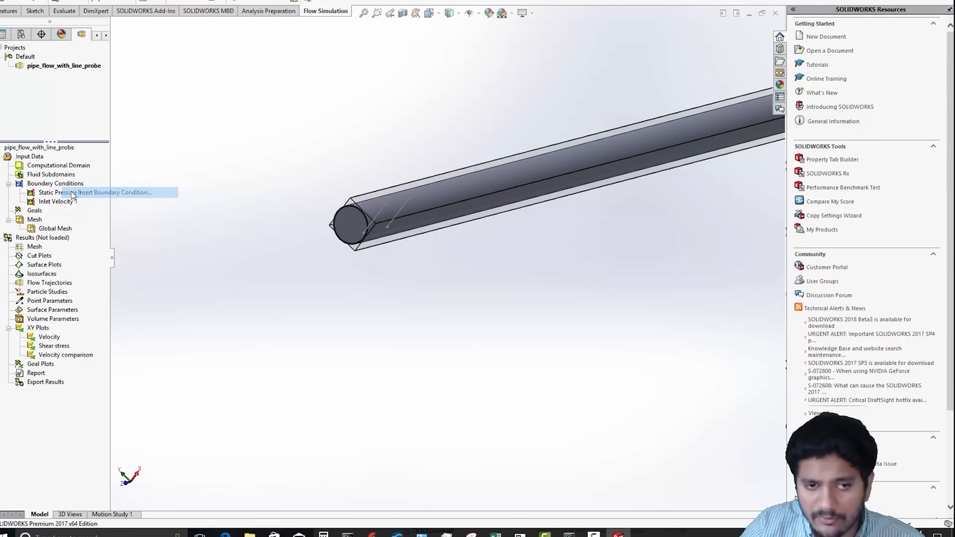
pyautogui.rightClick(398, 199)
pyautogui.click(431, 231)
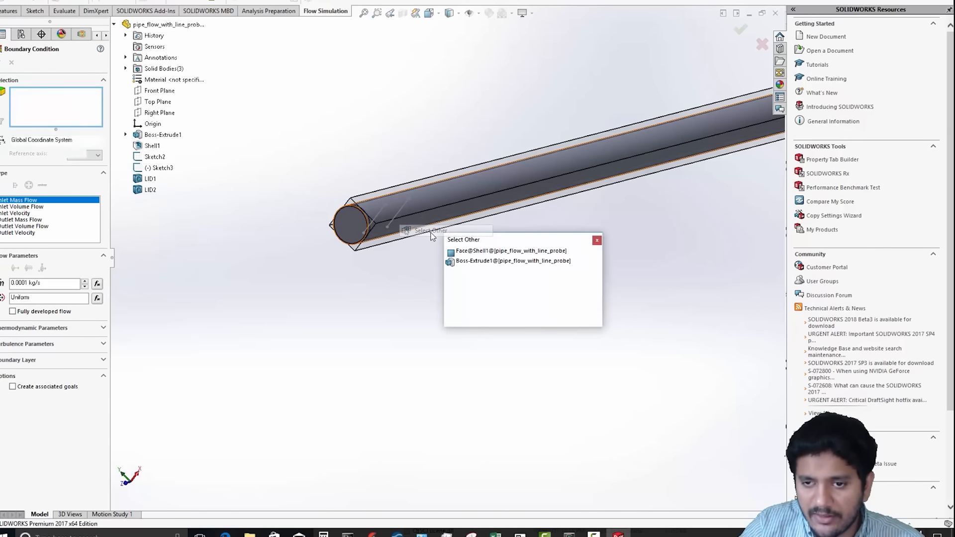
pyautogui.click(458, 249)
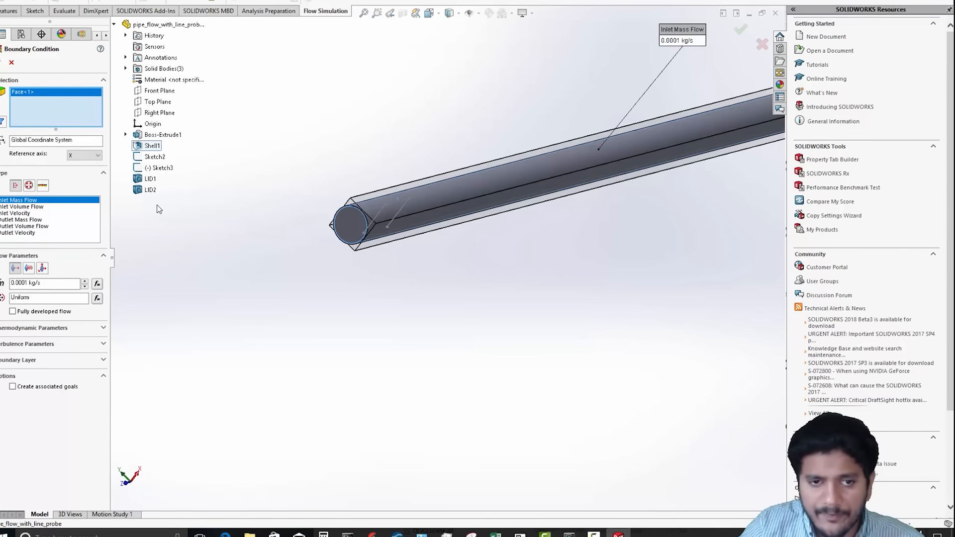
pyautogui.click(42, 185)
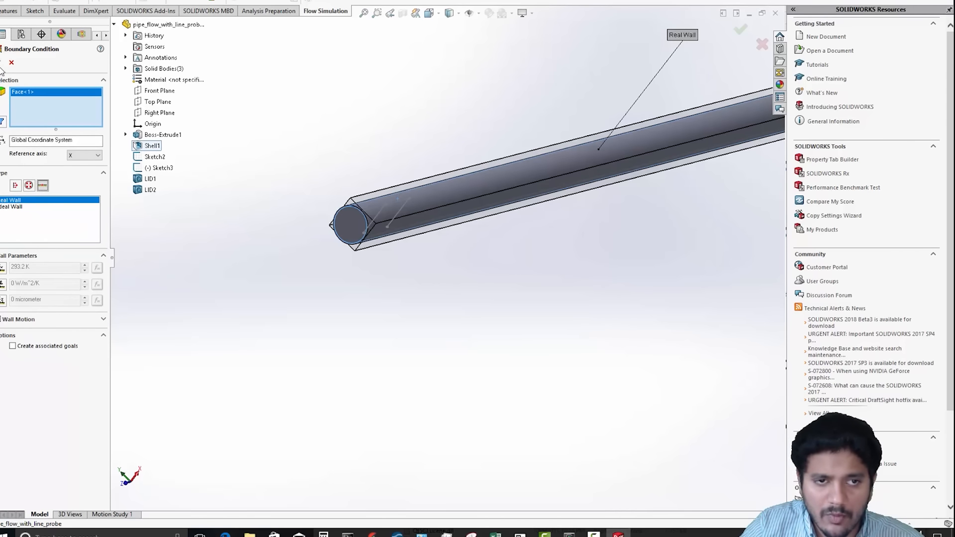
pyautogui.click(3, 62)
# - Run a new calculation on this computer with results loaded on completion, and close the solver window once it finishes
pyautogui.moveTo(564, 252); pyautogui.dragTo(418, 333, button='middle')
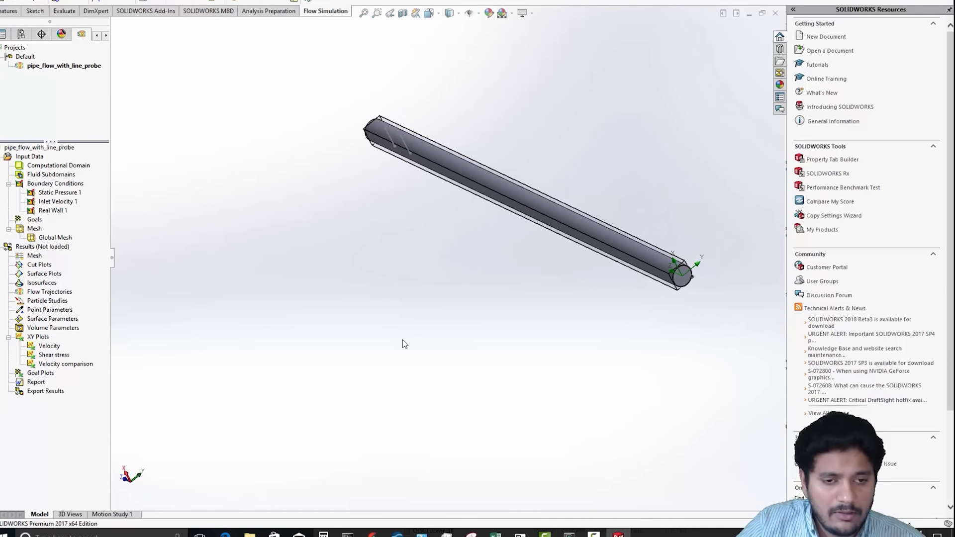
pyautogui.click(145, 1)
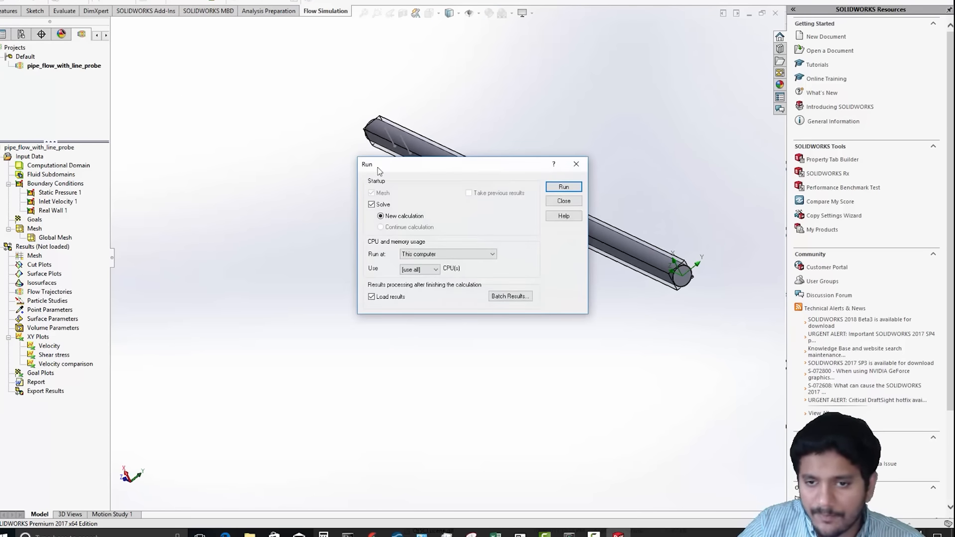
pyautogui.click(575, 187)
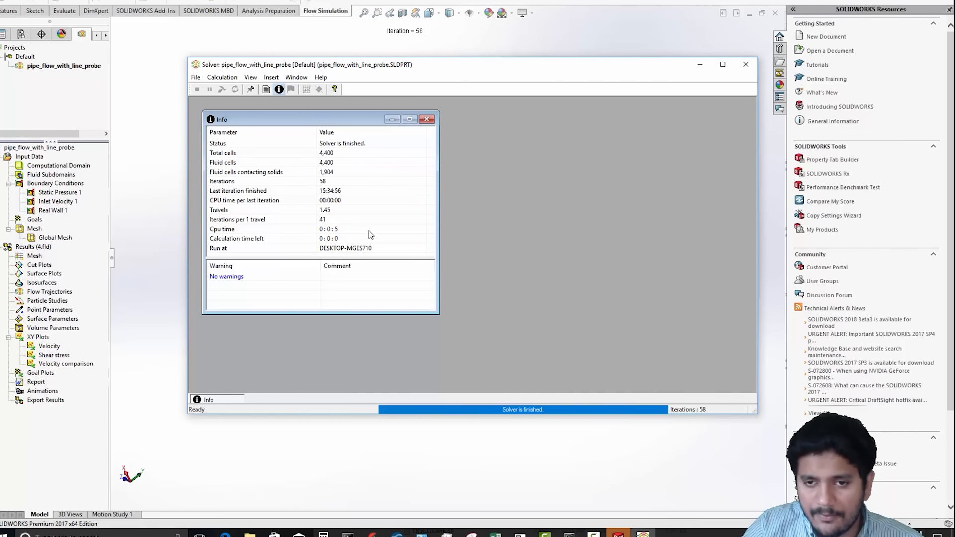
pyautogui.click(643, 534)
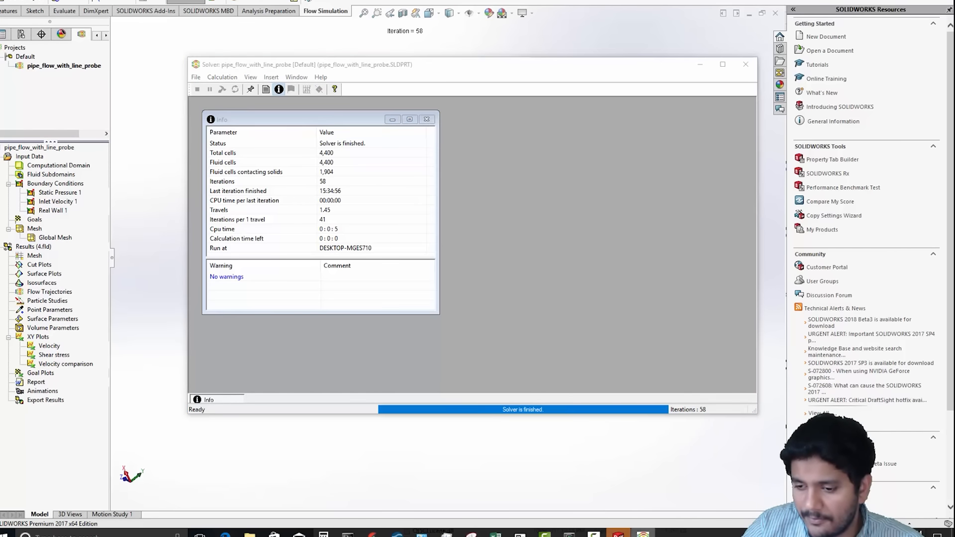
pyautogui.click(644, 534)
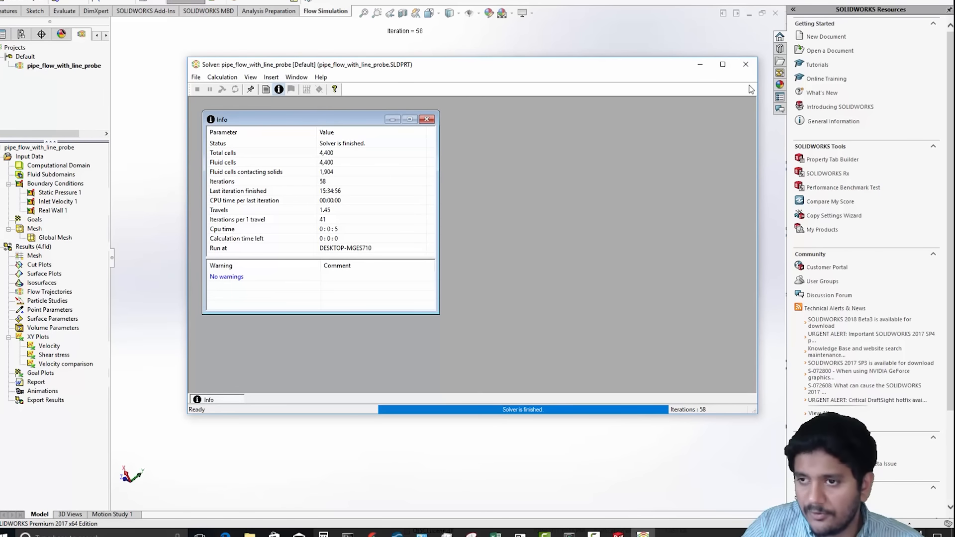
pyautogui.click(745, 63)
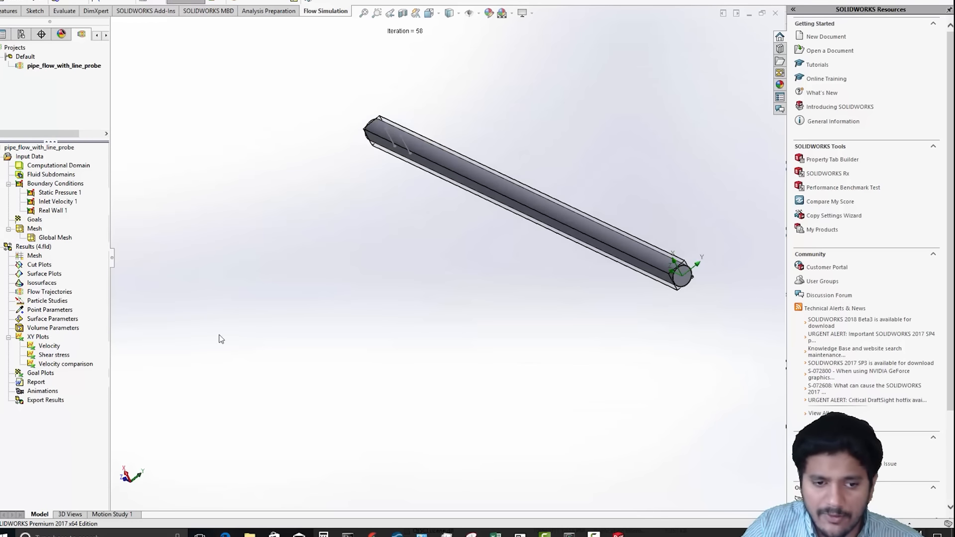
pyautogui.rightClick(50, 350)
pyautogui.click(70, 355)
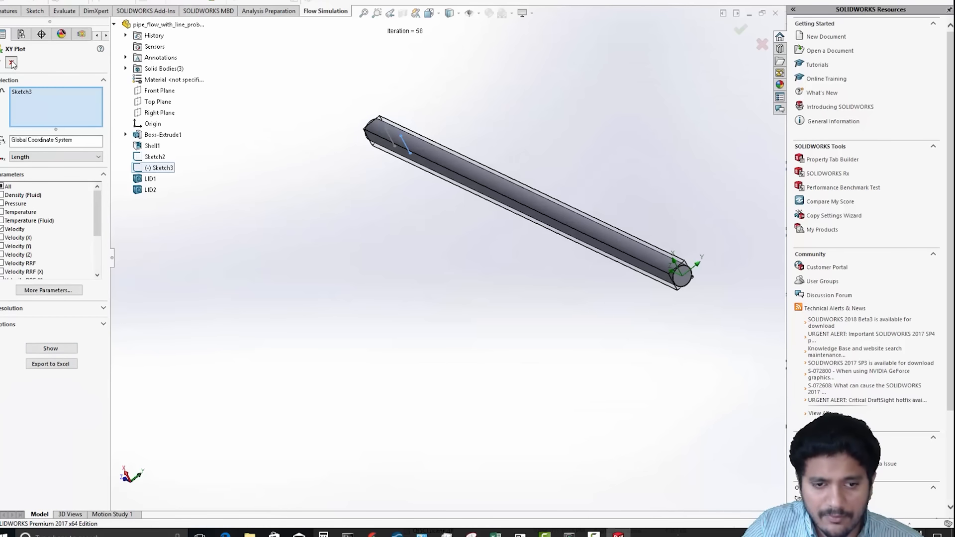
pyautogui.click(11, 62)
# - Show the Velocity XY plot and place its chart below the pipe
pyautogui.rightClick(48, 350)
pyautogui.click(64, 367)
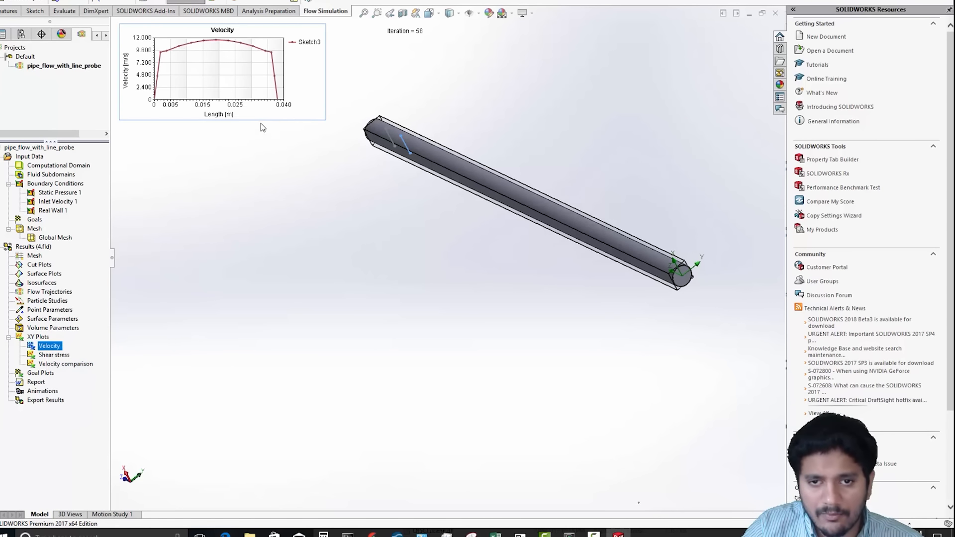
pyautogui.moveTo(262, 118); pyautogui.dragTo(272, 437)
# - Try to show the Shear stress XY plot
pyautogui.rightClick(54, 355)
pyautogui.click(69, 373)
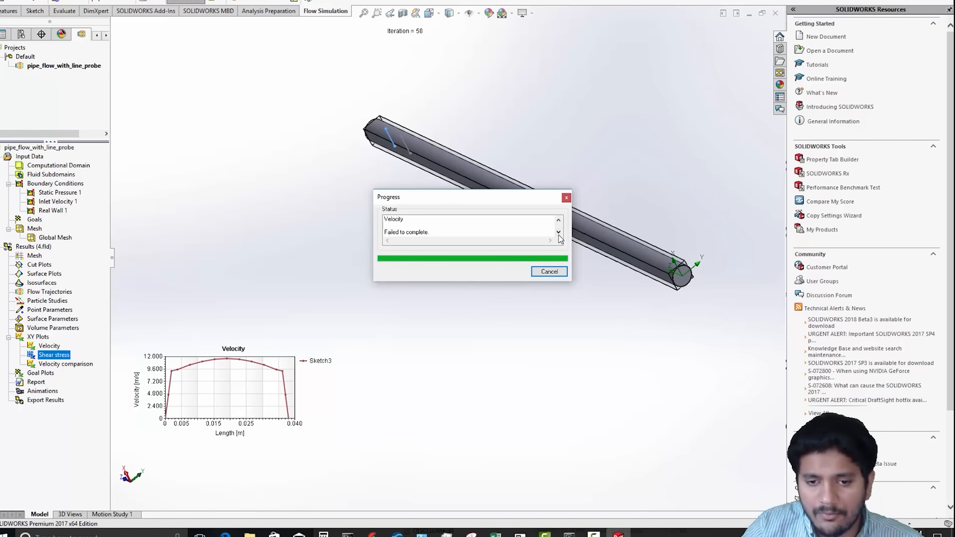
pyautogui.click(551, 272)
pyautogui.rightClick(40, 358)
pyautogui.click(53, 378)
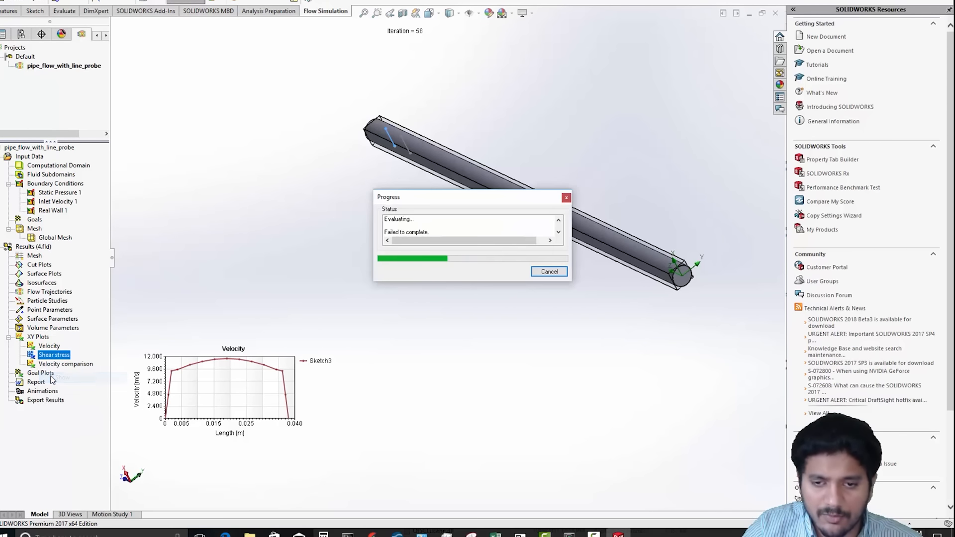
pyautogui.click(542, 273)
# - Show the Velocity comparison XY plot and place its chart beside the Velocity chart below the pipe
pyautogui.rightClick(57, 365)
pyautogui.click(69, 384)
pyautogui.moveTo(199, 398); pyautogui.dragTo(203, 259)
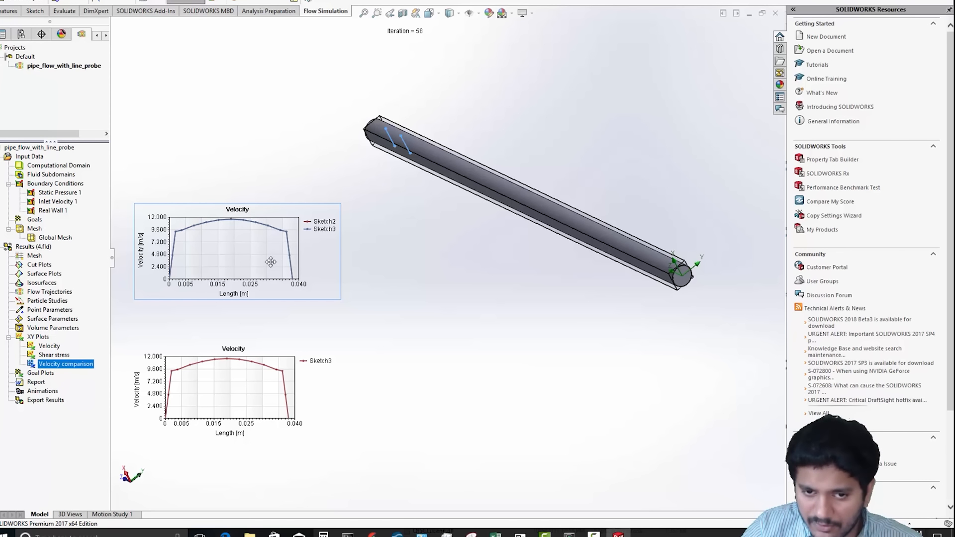
pyautogui.moveTo(271, 282); pyautogui.dragTo(486, 416)
pyautogui.click(456, 243)
# - Start a cut plot parallel to the XY plane and offset it to about 0.976 m, near the pipe end with the probe lines
pyautogui.moveTo(450, 205); pyautogui.dragTo(576, 176, button='middle')
pyautogui.scroll(-3, 575, 175)
pyautogui.keyDown('ctrl'); pyautogui.moveTo(500, 288); pyautogui.dragTo(547, 213, button='middle'); pyautogui.keyUp('ctrl')
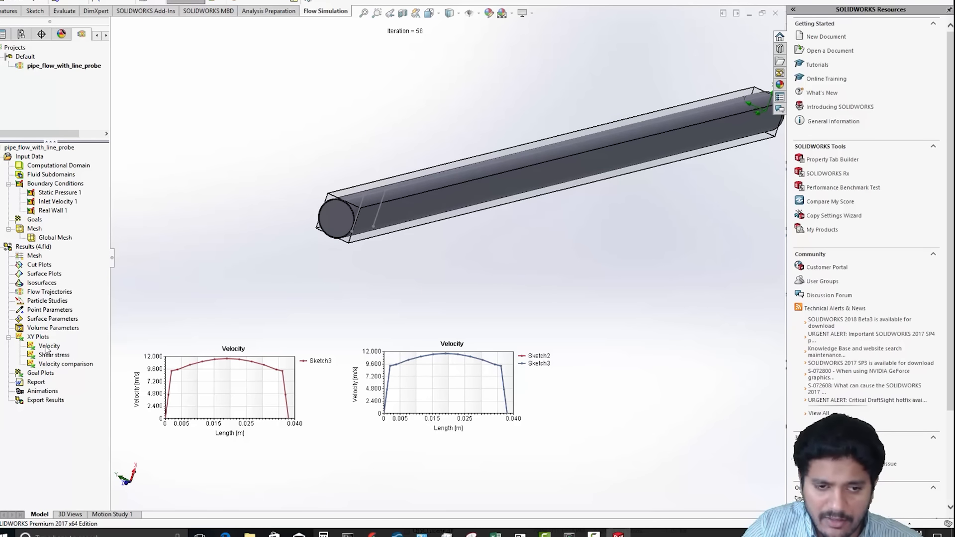
pyautogui.rightClick(42, 267)
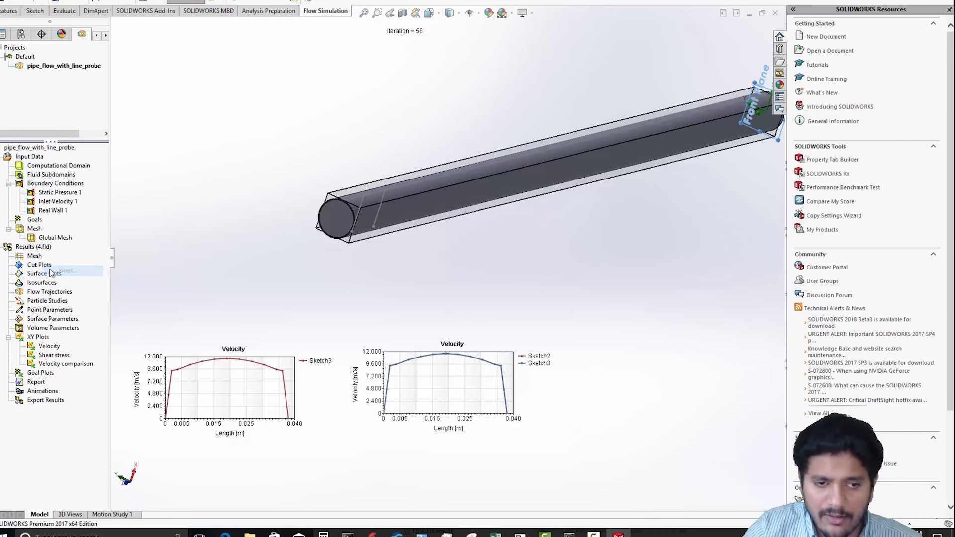
pyautogui.click(58, 271)
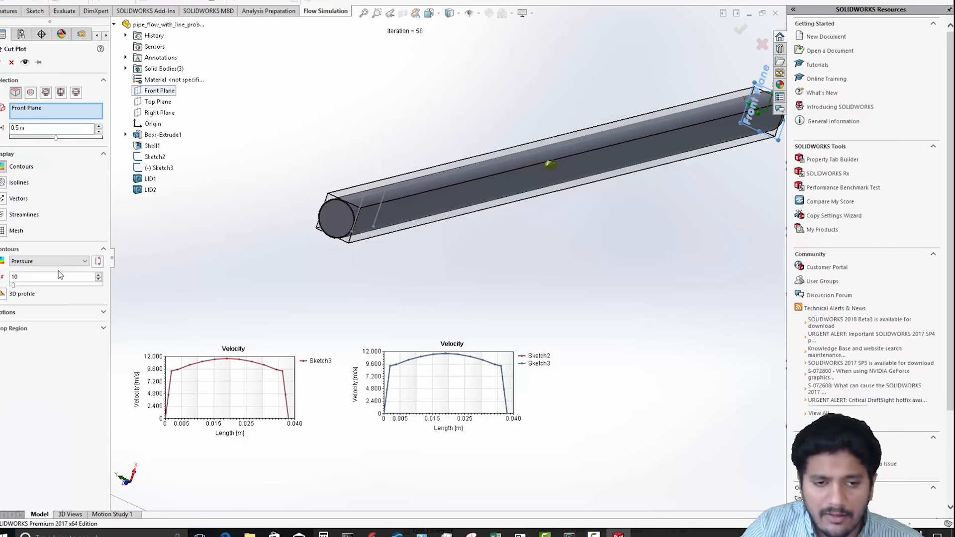
pyautogui.click(31, 92)
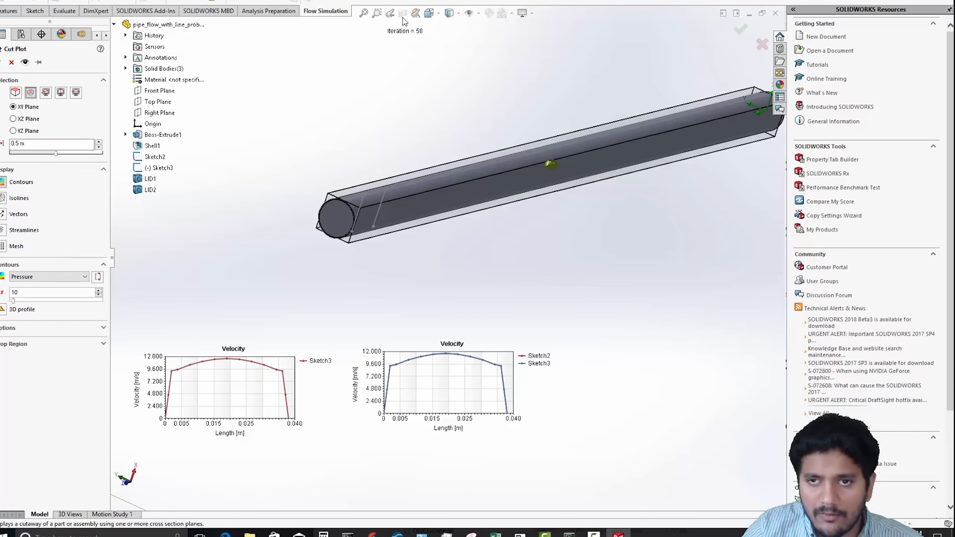
pyautogui.click(429, 13)
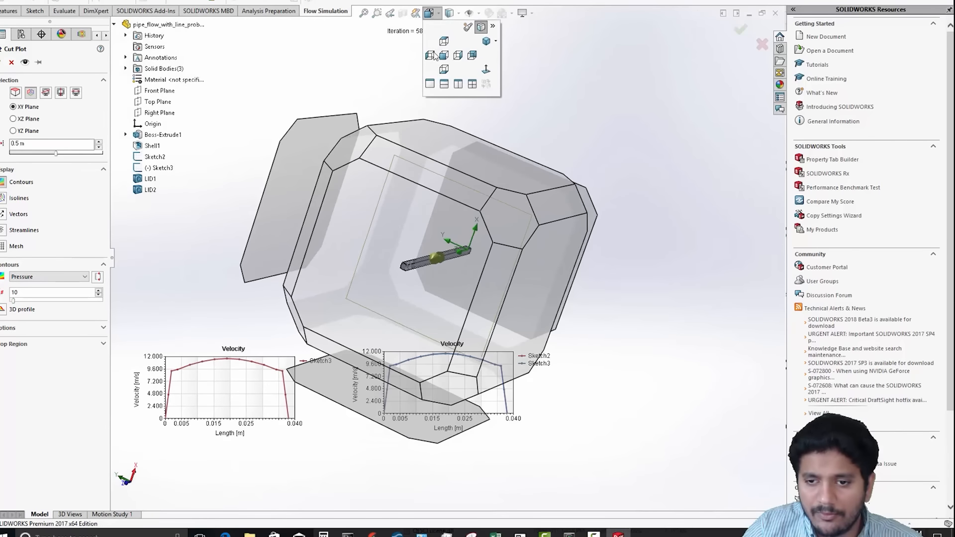
pyautogui.click(532, 280)
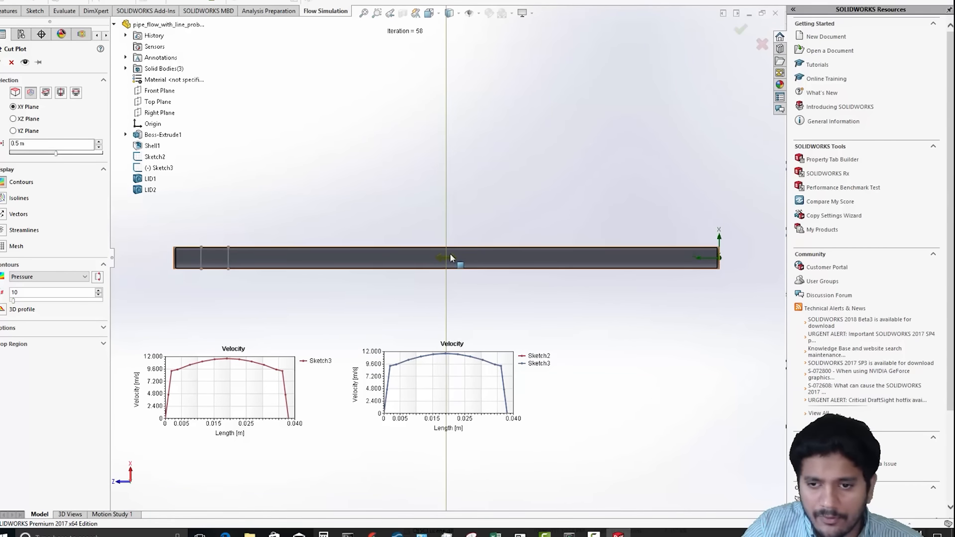
pyautogui.moveTo(439, 263)
pyautogui.mouseDown()
pyautogui.moveTo(188, 261)
pyautogui.moveTo(196, 267)
pyautogui.mouseUp()
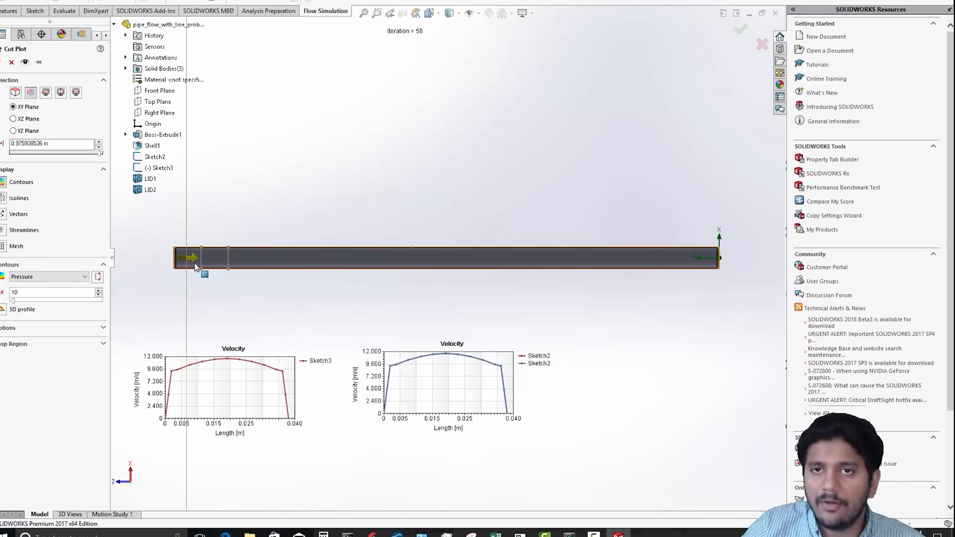
# - Set the cut plot's contours to Velocity and create the plot
pyautogui.click(43, 277)
pyautogui.click(39, 312)
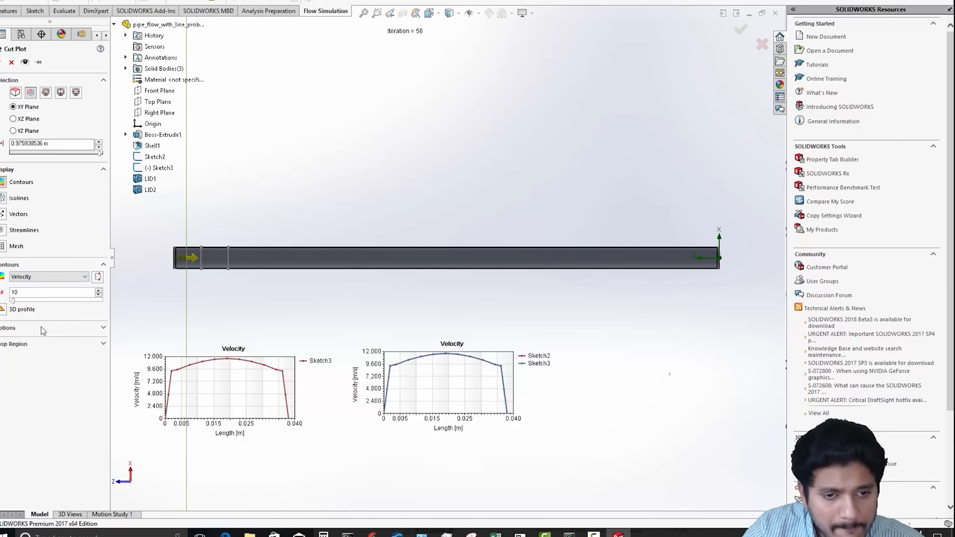
pyautogui.click(3, 61)
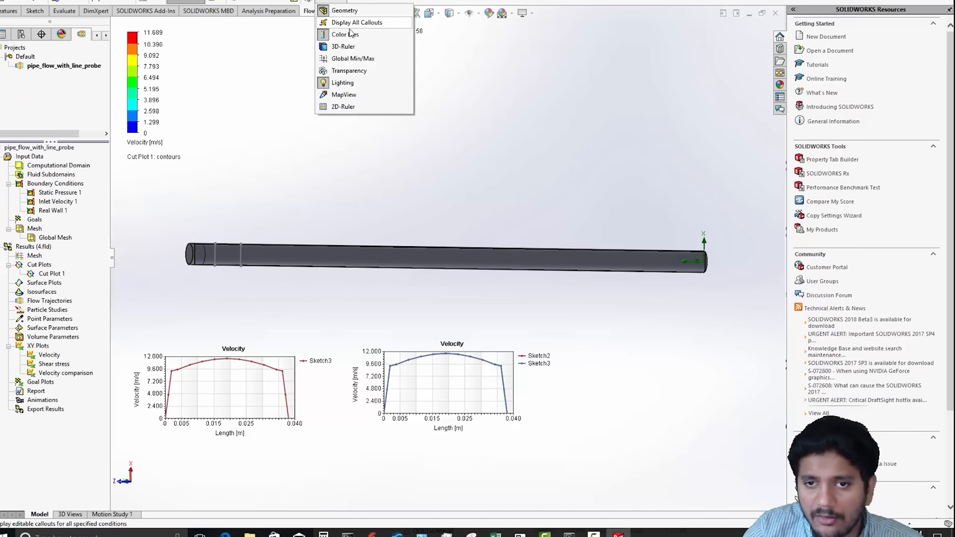
# - Apply a model transparency of 0.50 and view the velocity contours at the pipe end up close
pyautogui.click(355, 71)
pyautogui.click(432, 271)
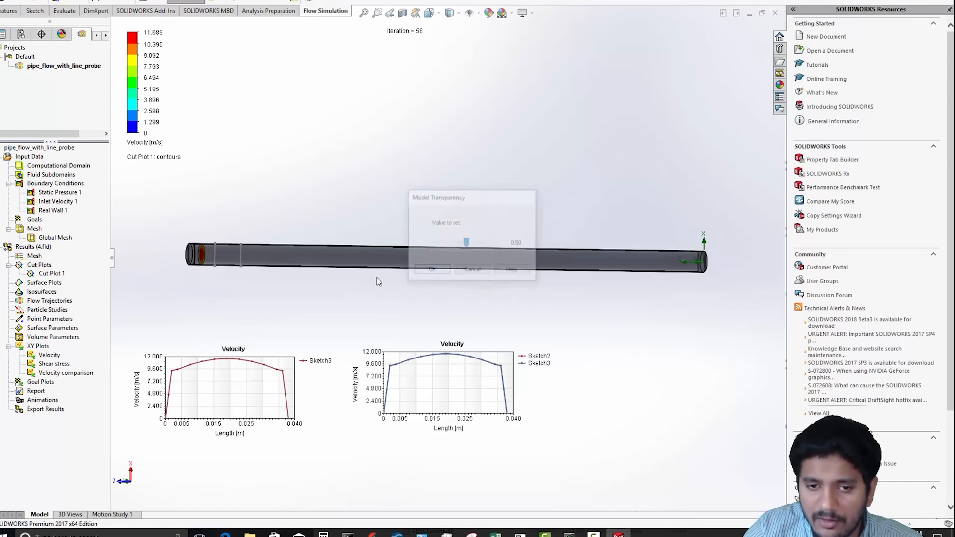
pyautogui.moveTo(344, 278); pyautogui.dragTo(436, 244, button='middle')
pyautogui.scroll(-6, 407, 288)
# - Edit the velocity cut plot to also display the mesh, and view the gridded contours at the pipe end
pyautogui.click(53, 274)
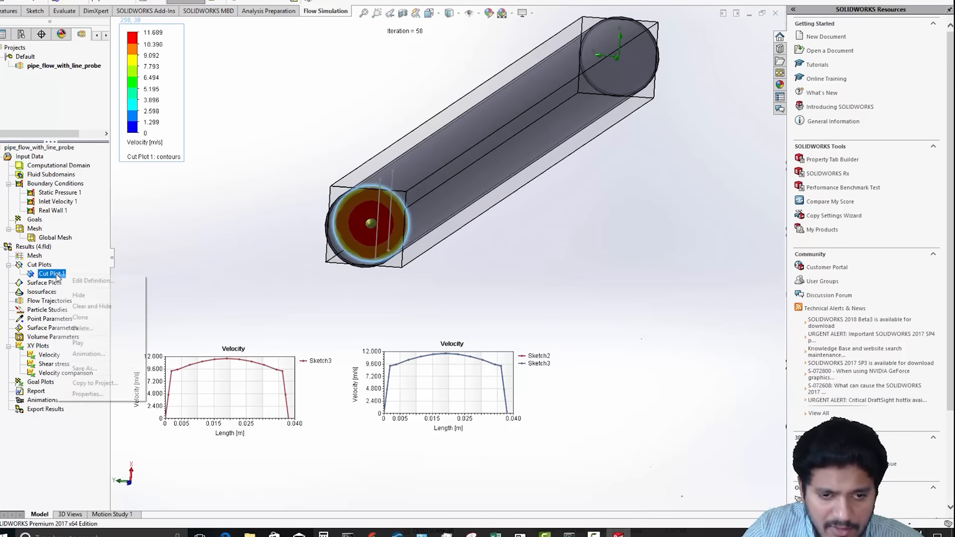
pyautogui.click(73, 286)
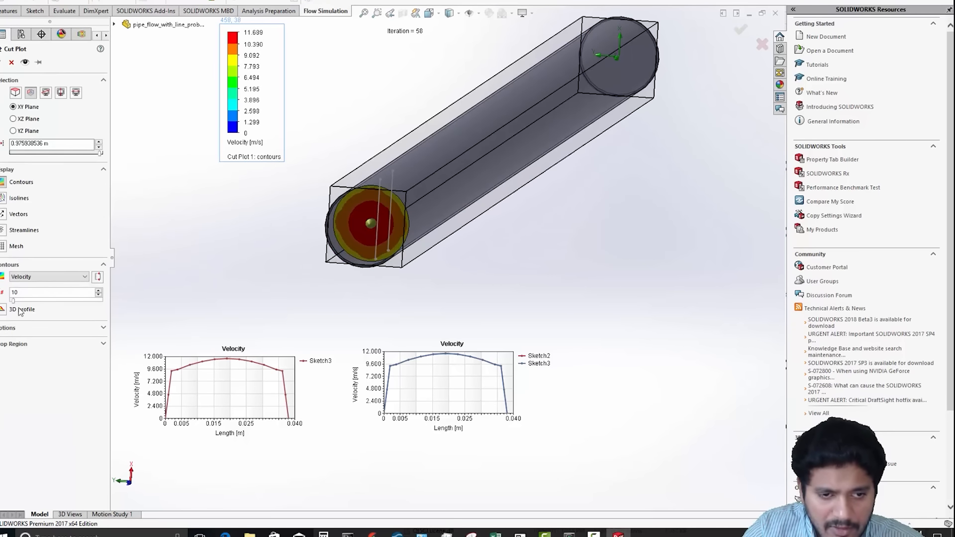
pyautogui.click(6, 246)
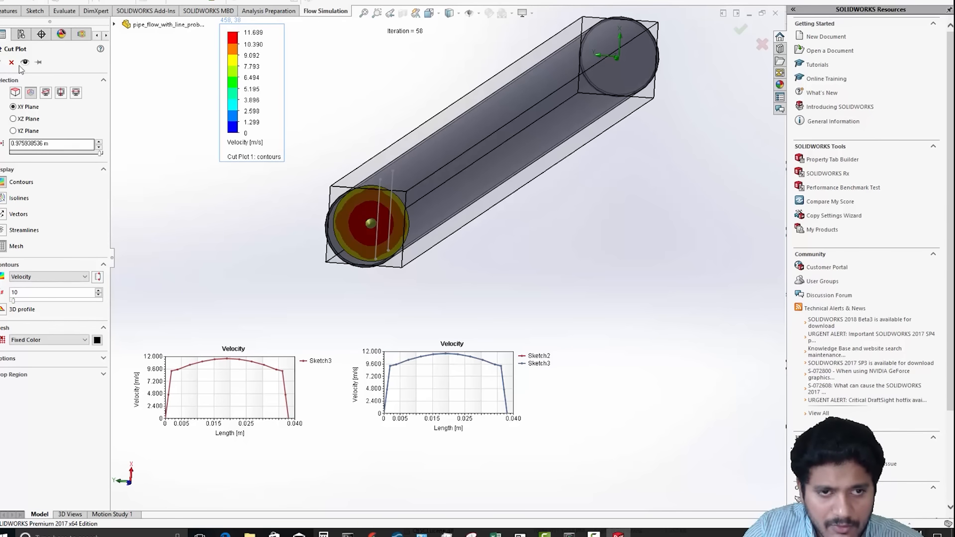
pyautogui.click(3, 62)
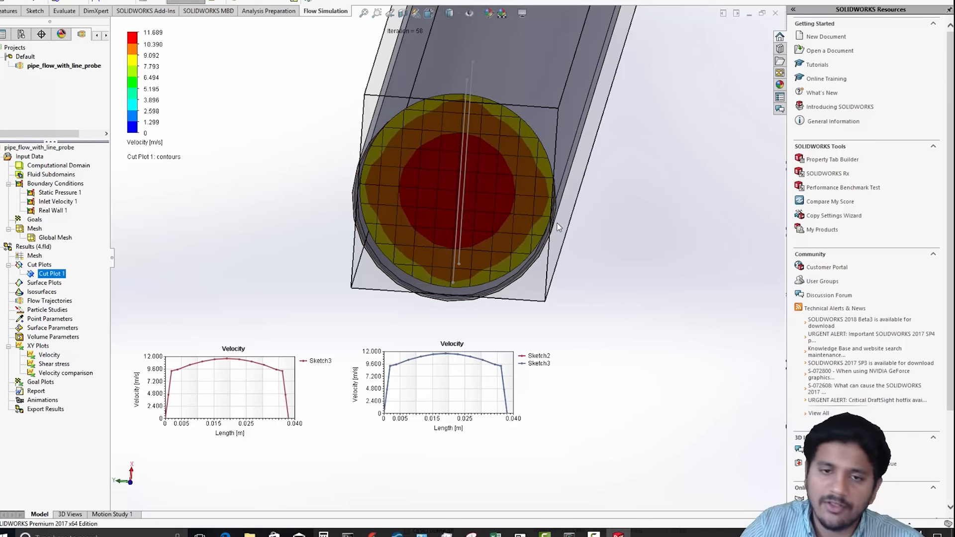
pyautogui.moveTo(471, 255); pyautogui.dragTo(544, 258, button='middle')
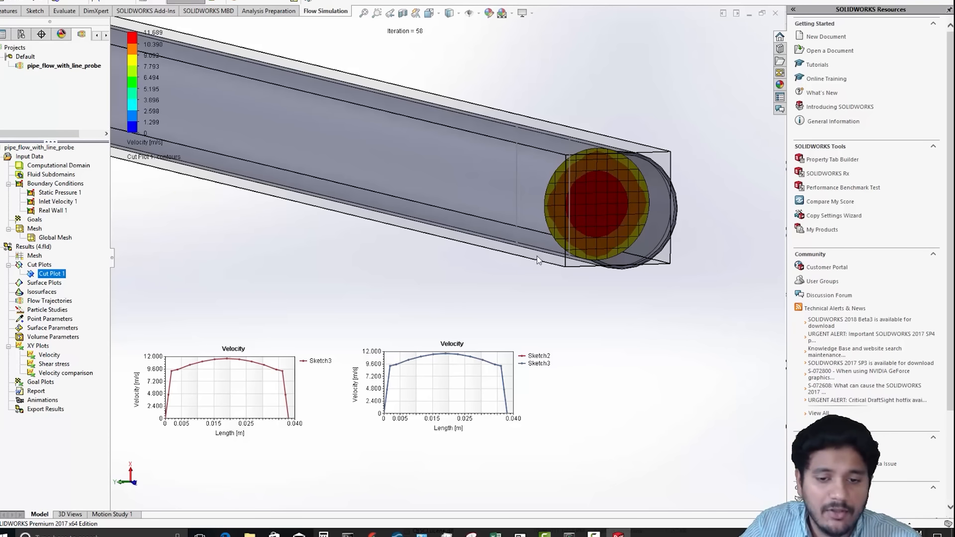
# - Hide the Velocity and Velocity comparison charts below the pipe
pyautogui.rightClick(269, 363)
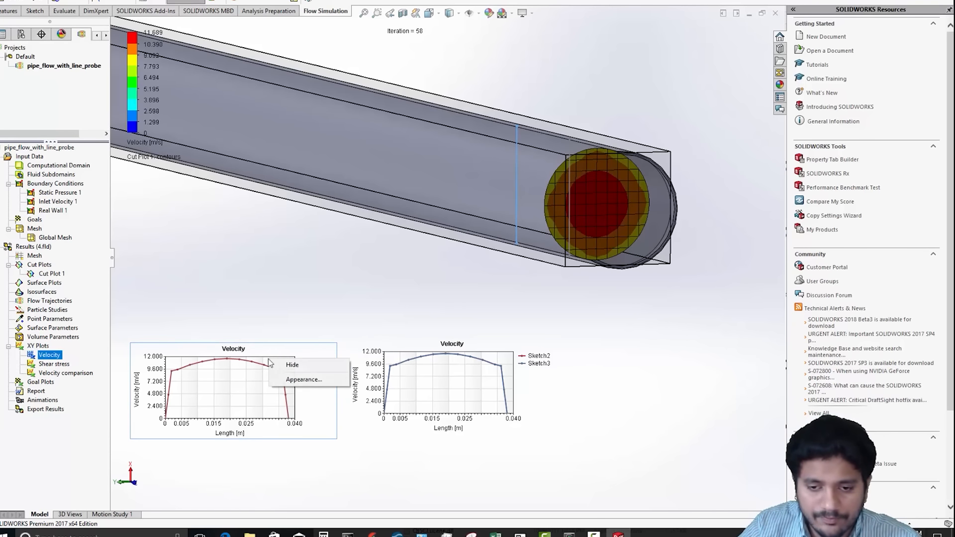
pyautogui.click(292, 365)
pyautogui.rightClick(387, 361)
pyautogui.click(400, 367)
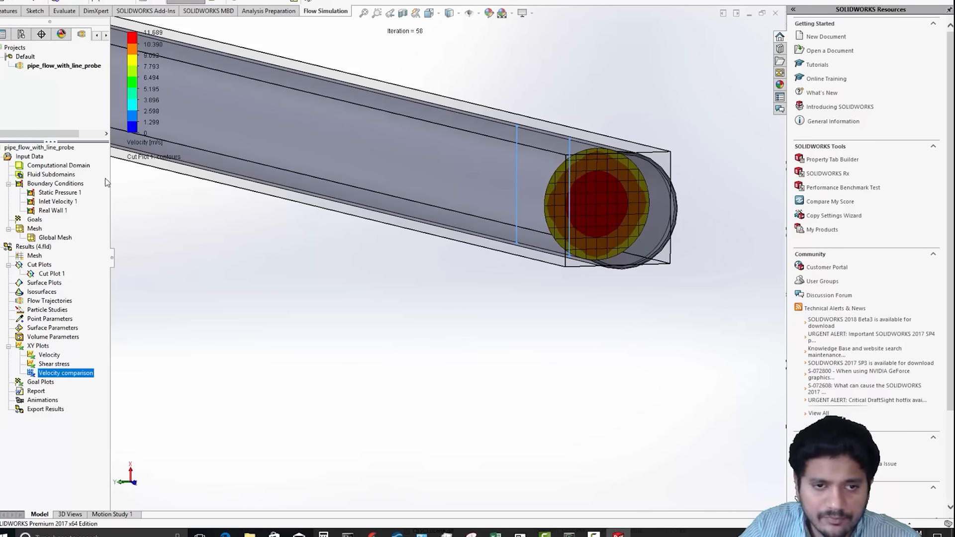
# - Create a parametric study of the project with the basic mesh's number of cells per X, Y and Z as input variables
pyautogui.rightClick(39, 148)
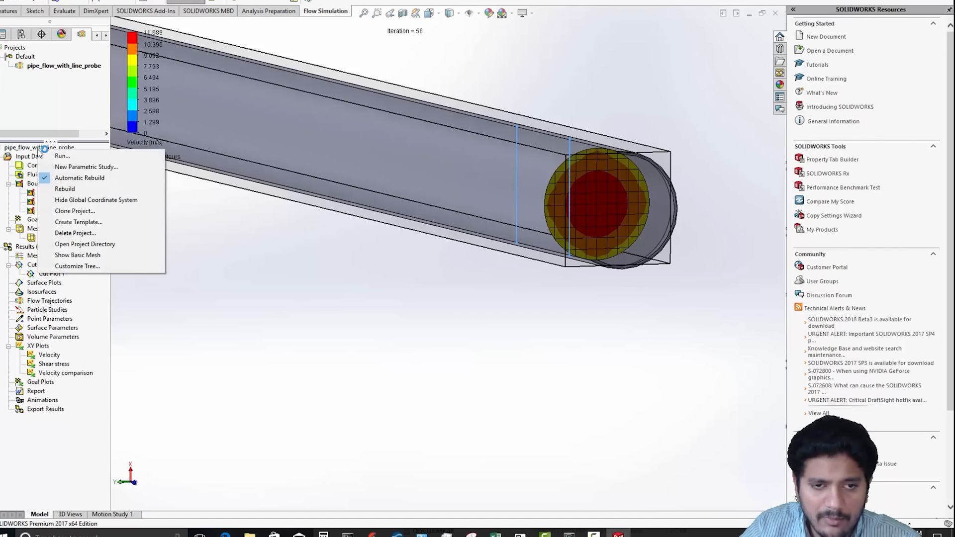
pyautogui.click(60, 167)
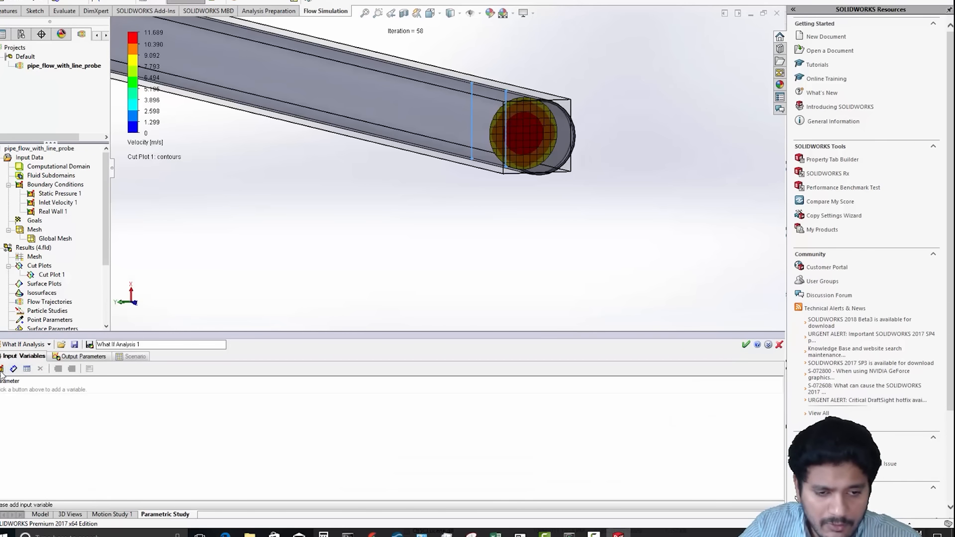
pyautogui.click(2, 370)
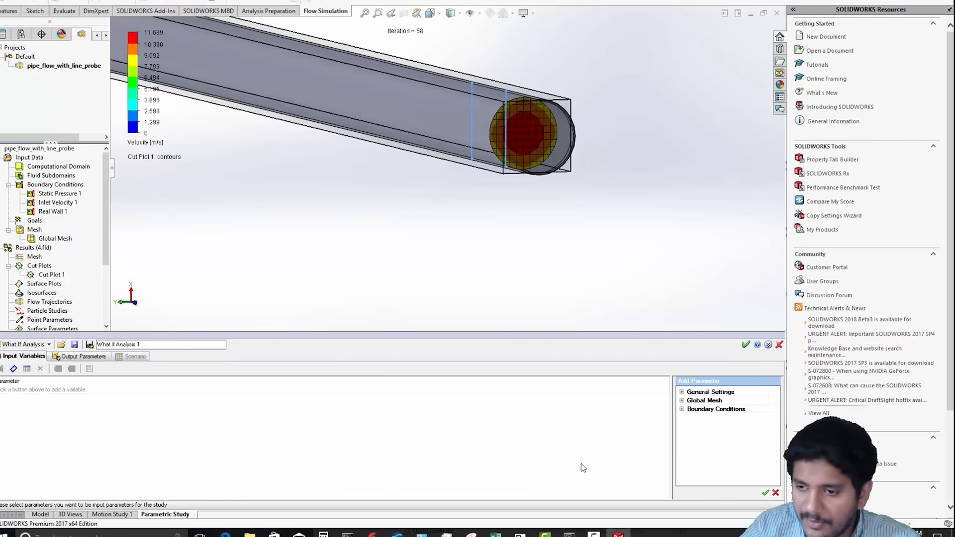
pyautogui.click(683, 401)
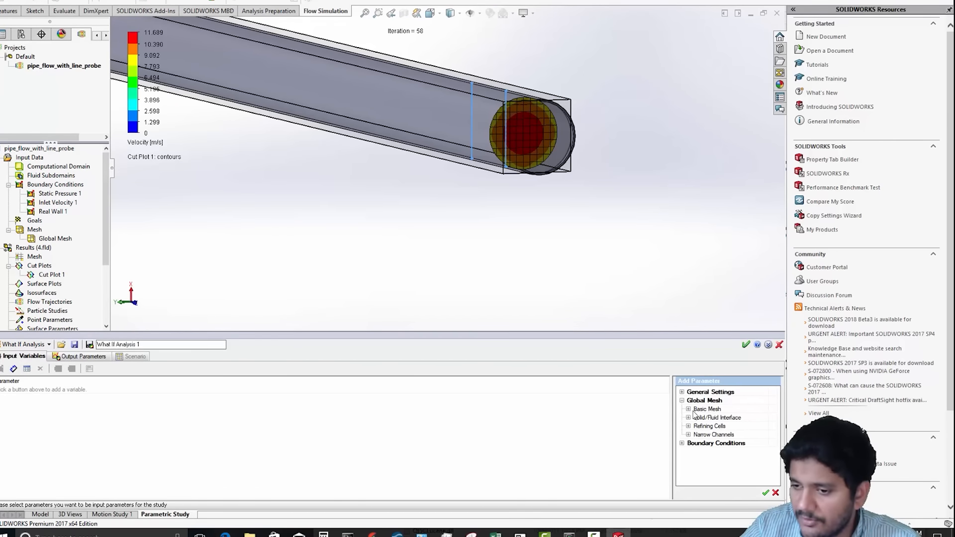
pyautogui.click(690, 409)
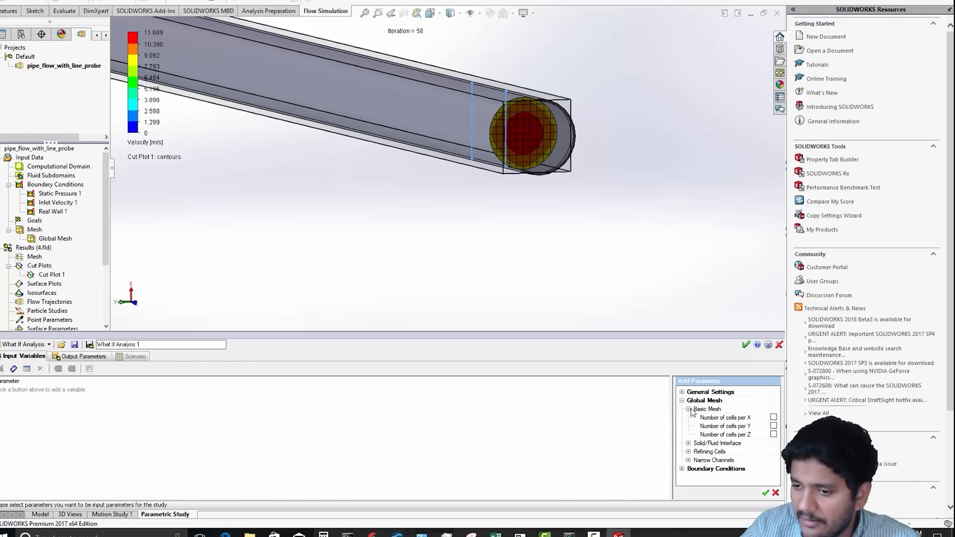
pyautogui.click(774, 418)
pyautogui.click(774, 427)
pyautogui.click(774, 435)
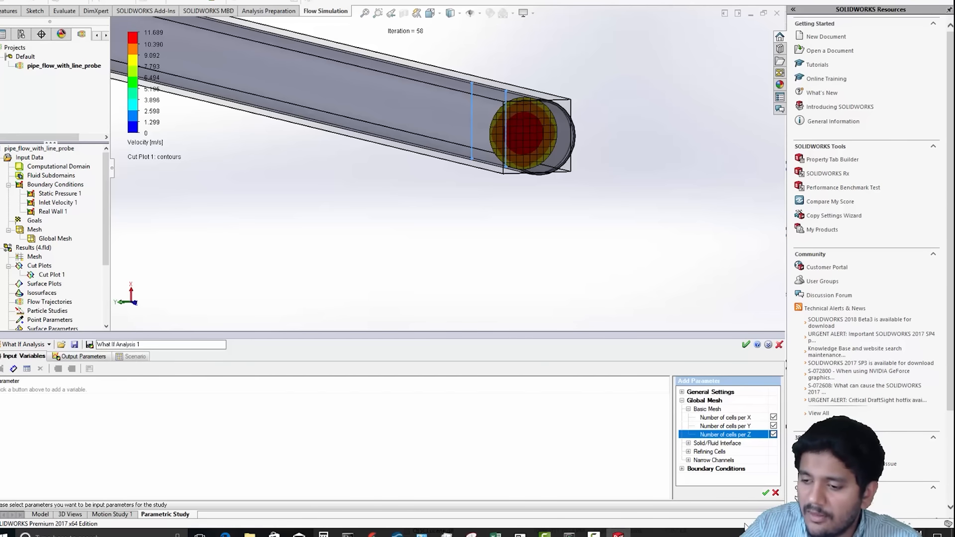
pyautogui.click(766, 494)
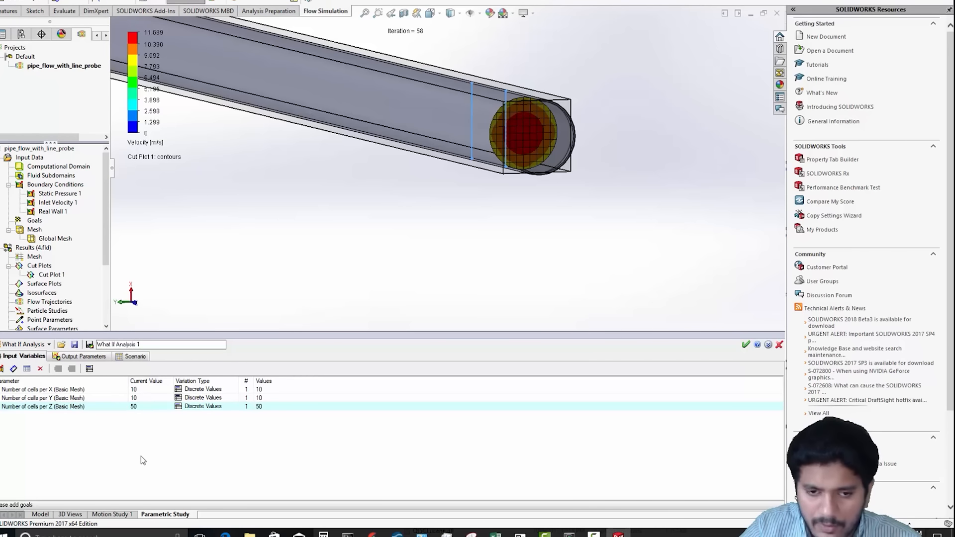
# - Add Cut Plot 1 and the Velocity, Shear stress and Velocity comparison XY plots as the study's output parameters
pyautogui.click(81, 357)
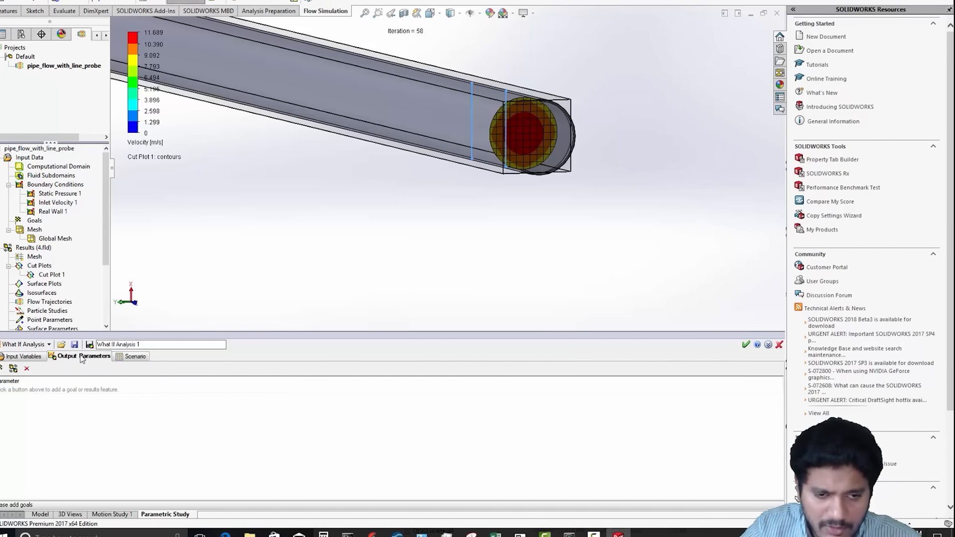
pyautogui.click(13, 369)
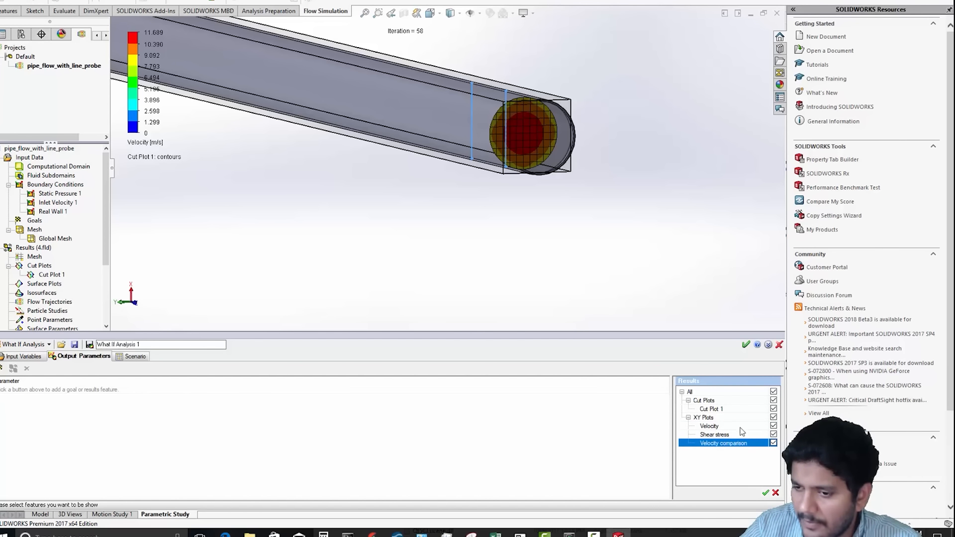
pyautogui.click(766, 493)
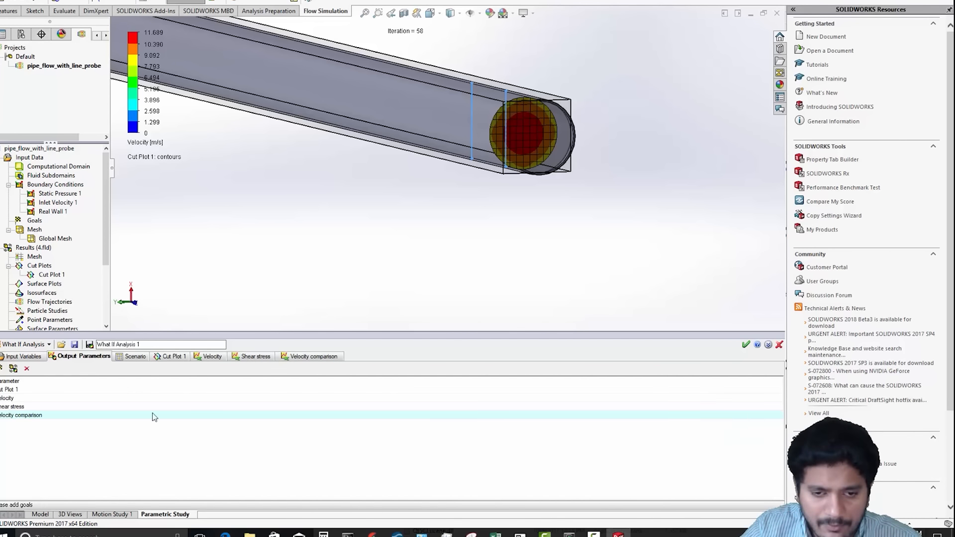
# - Name the parametric study "Grid dependency test"
pyautogui.click(120, 345)
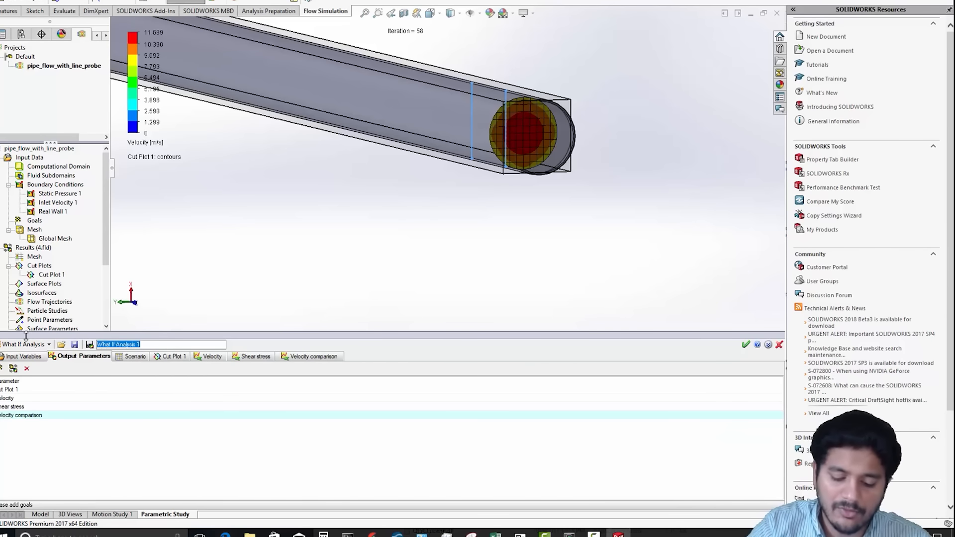
pyautogui.write('Grid de')
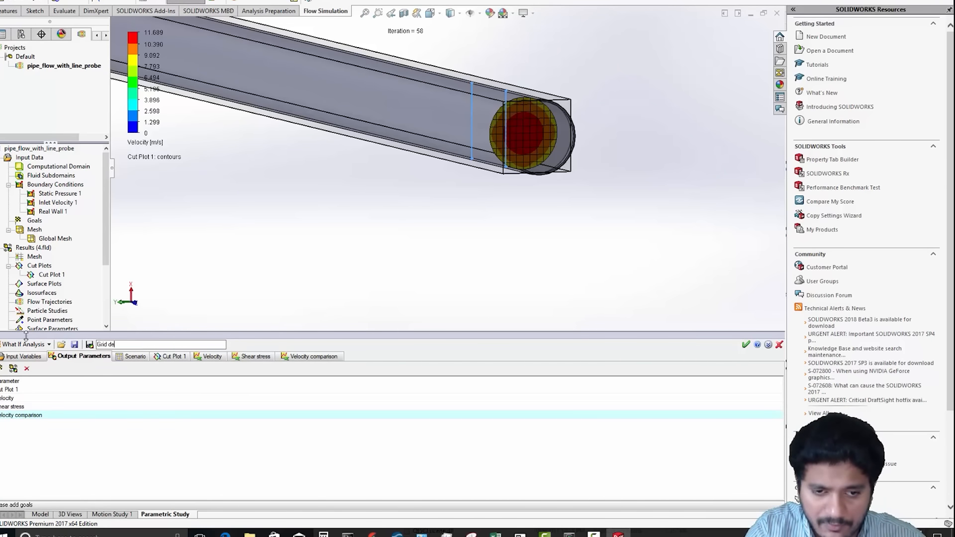
pyautogui.write('pendency tes')
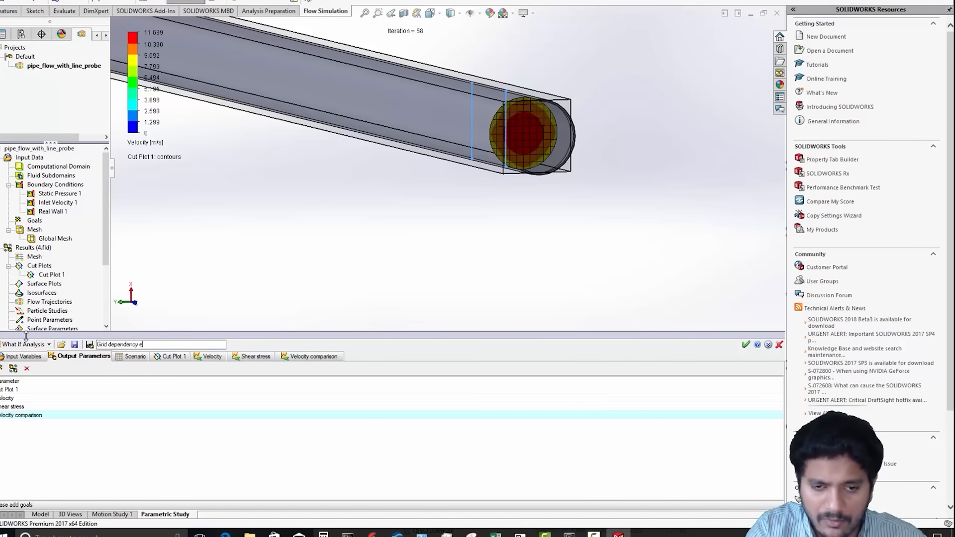
pyautogui.write('t')
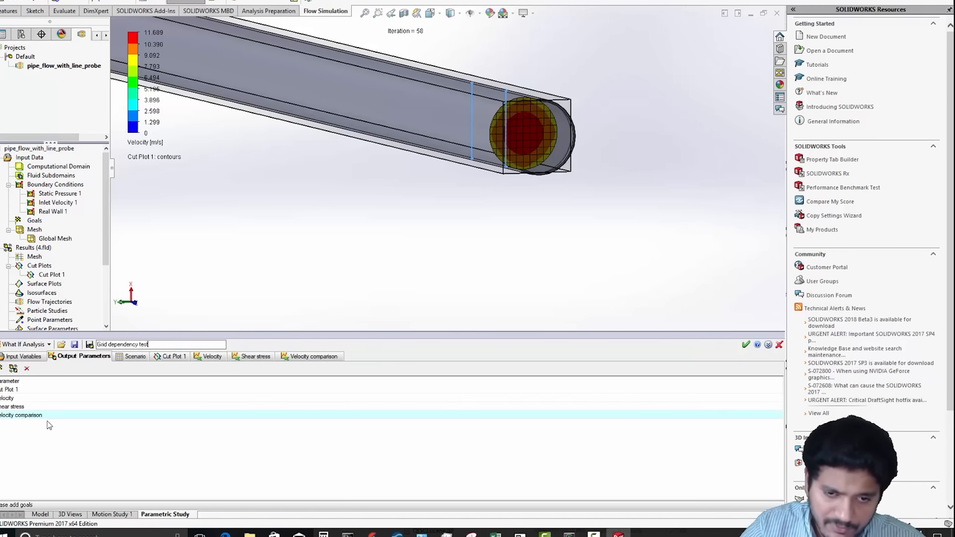
# - Copy Design Point 1 in the scenario as a second design point with 20 X, 20 Y and 100 Z cells
pyautogui.click(139, 356)
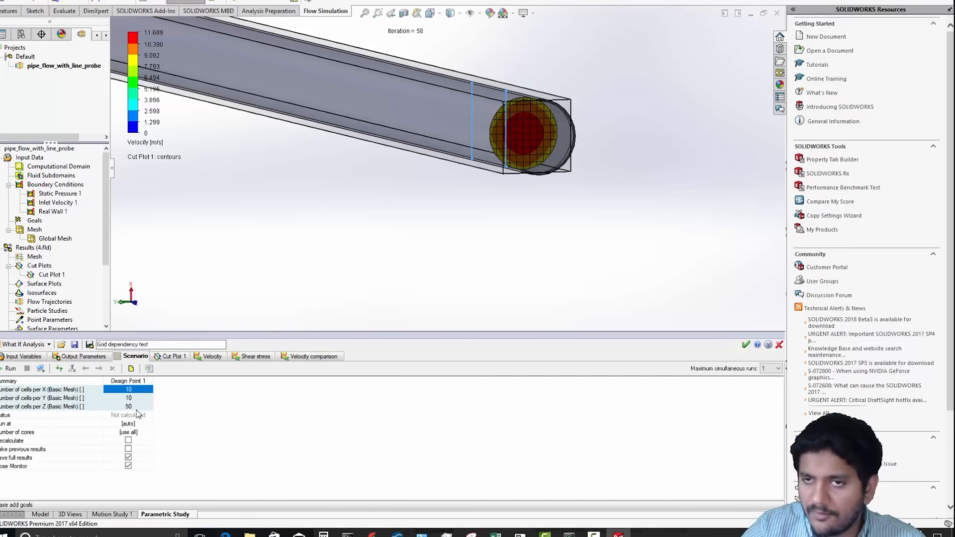
pyautogui.rightClick(144, 381)
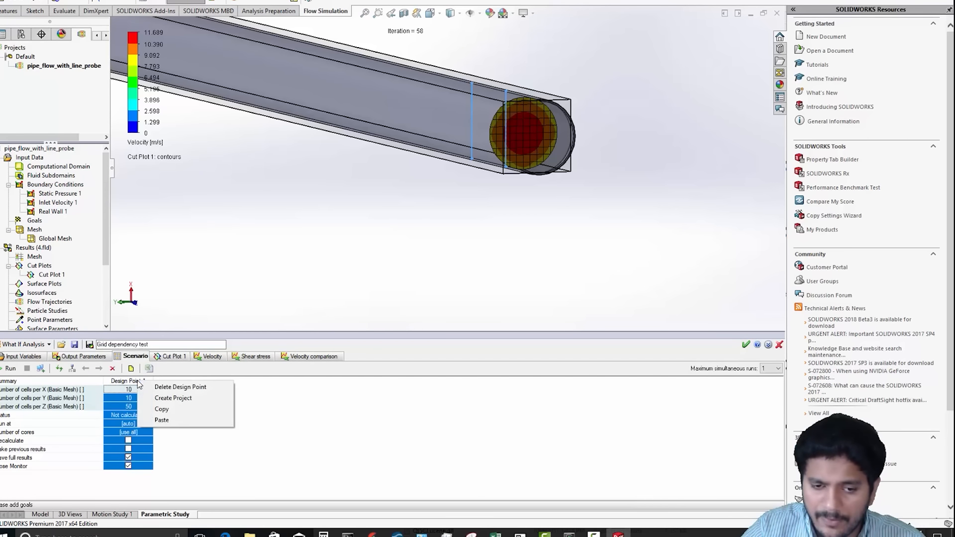
pyautogui.click(156, 410)
pyautogui.rightClick(168, 390)
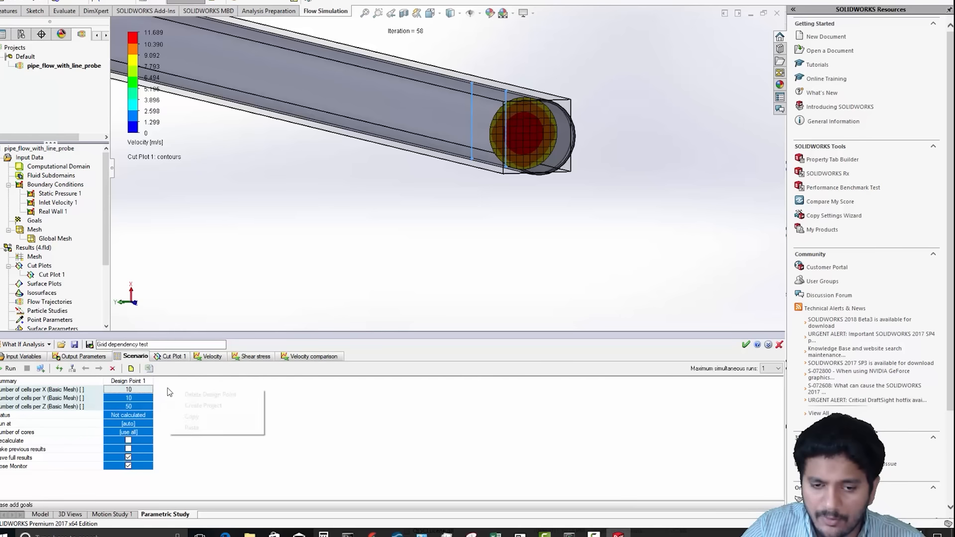
pyautogui.click(191, 428)
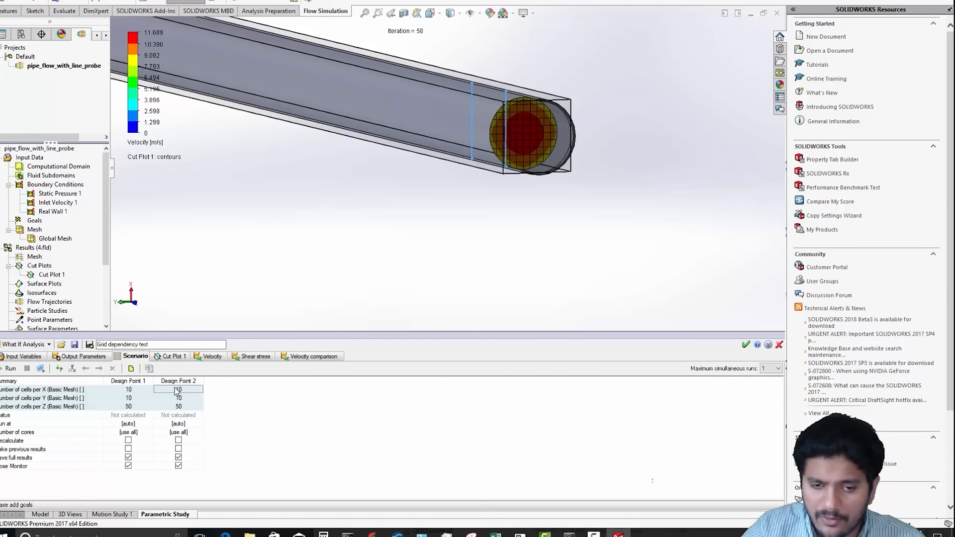
pyautogui.click(180, 390)
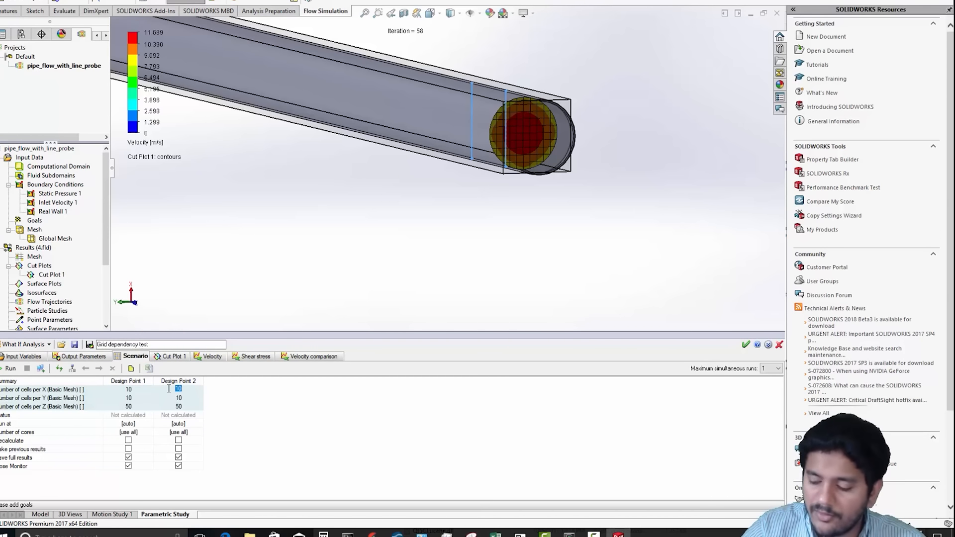
pyautogui.click(182, 398)
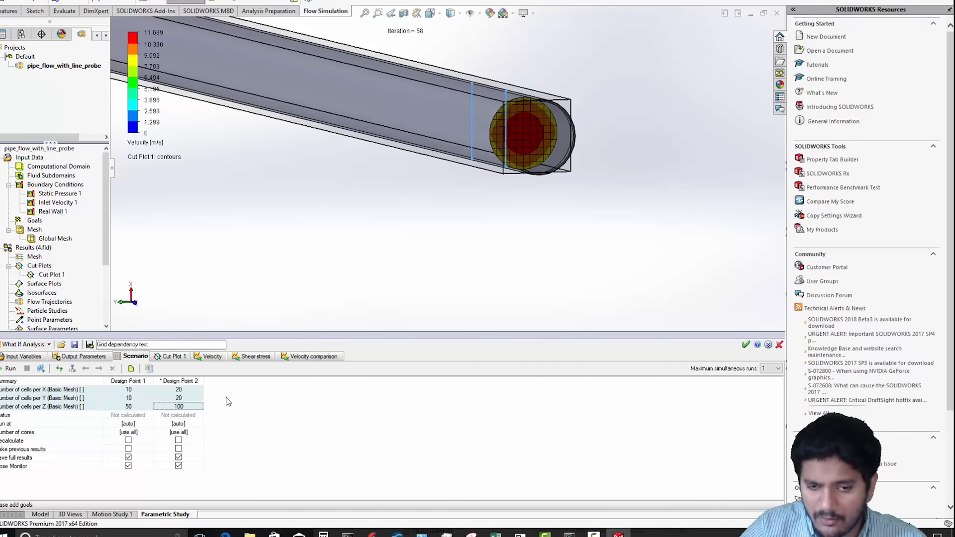
# - Copy Design Point 2 as a third design point with 40 X, 40 Y and 200 Z cells, and run the study
pyautogui.click(199, 381)
pyautogui.rightClick(198, 381)
pyautogui.click(219, 410)
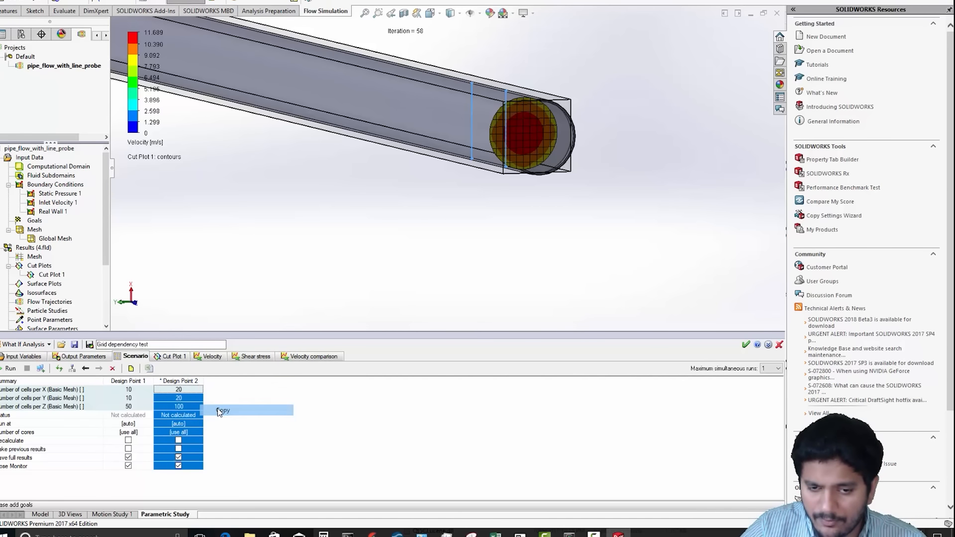
pyautogui.rightClick(213, 384)
pyautogui.click(234, 424)
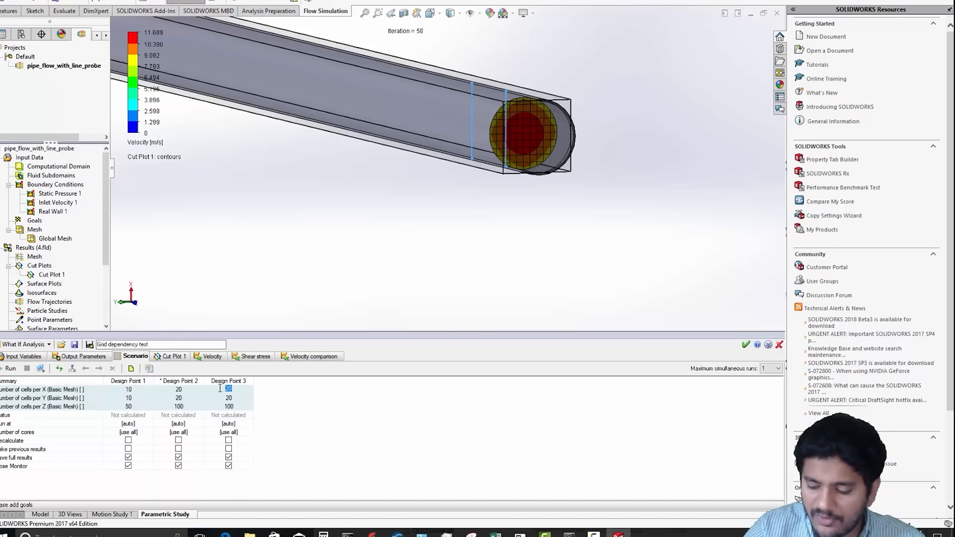
pyautogui.click(228, 398)
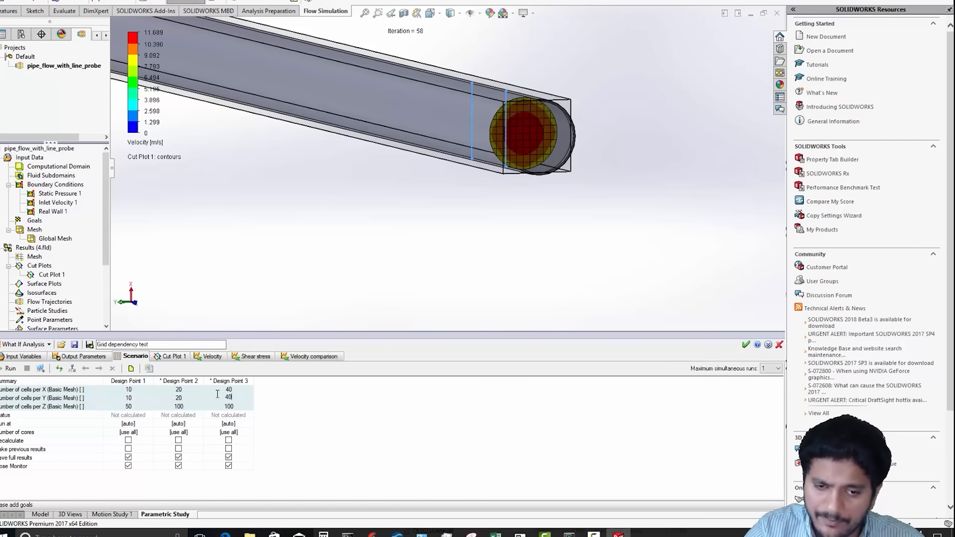
pyautogui.click(239, 406)
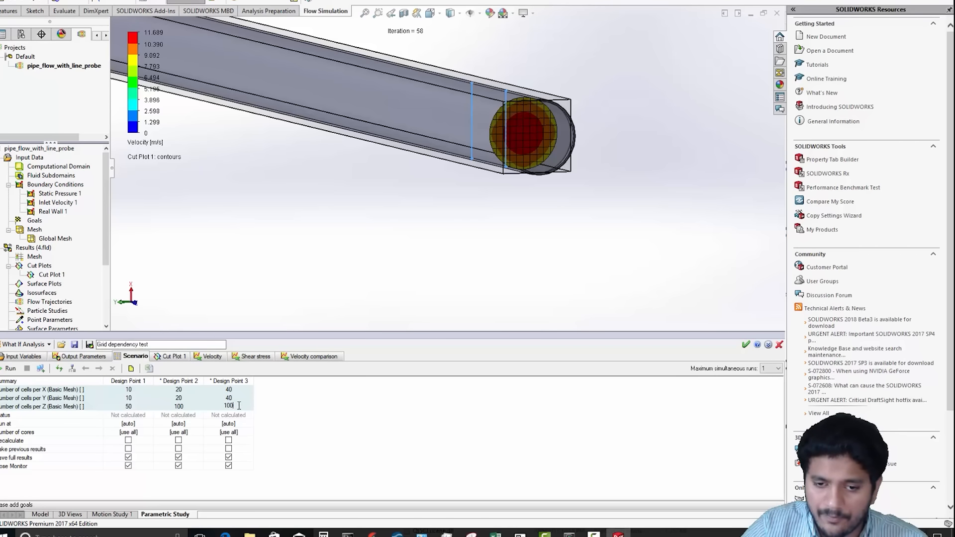
pyautogui.write('200')
pyautogui.click(10, 368)
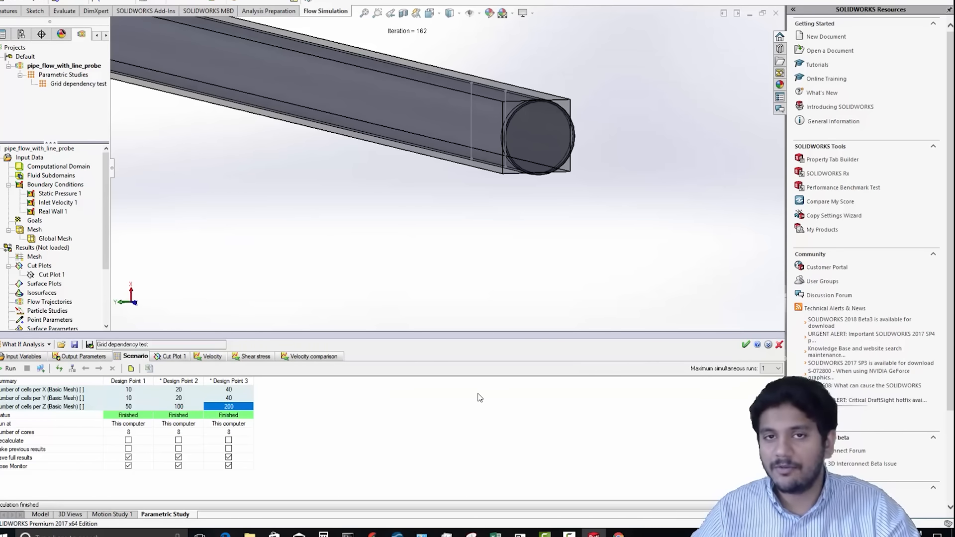
# - Examine the enlarged velocity cut plot images of Design Points 1 and 2
pyautogui.doubleClick(70, 449)
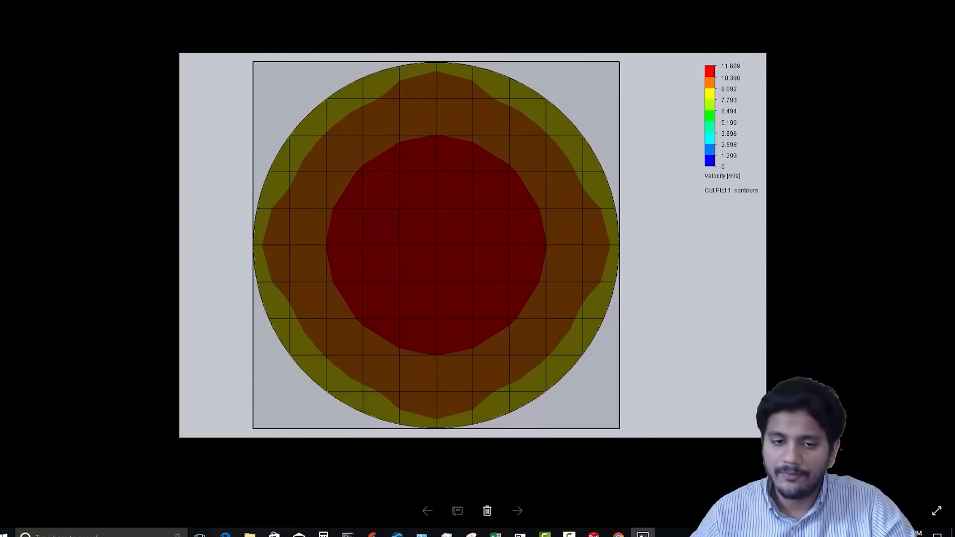
pyautogui.press('Escape')
pyautogui.doubleClick(180, 428)
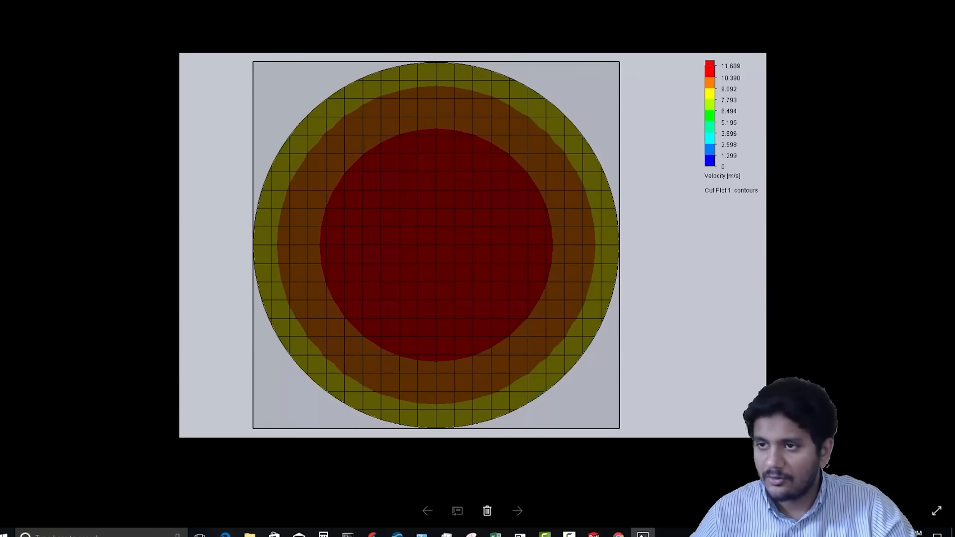
pyautogui.press('Escape')
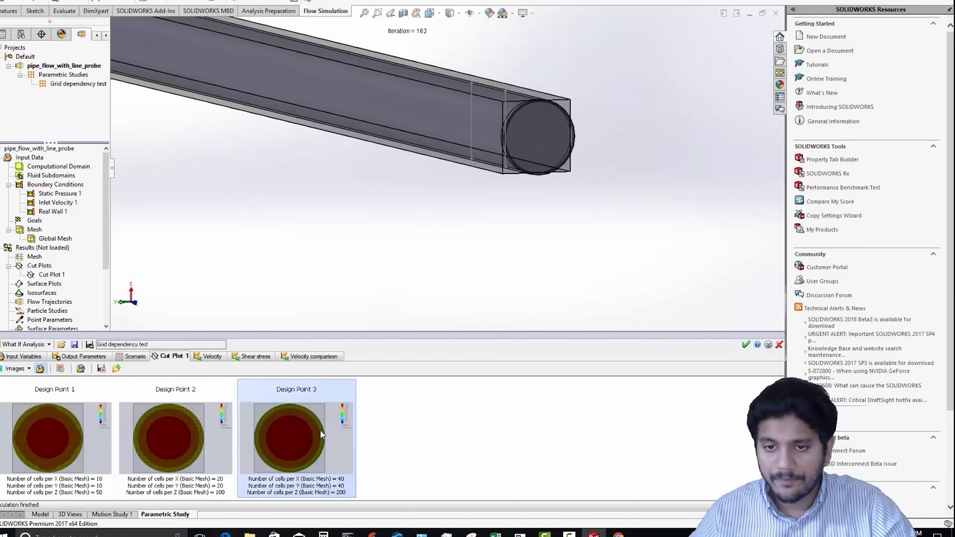
# - Examine the enlarged cut plot image of Design Point 3 and the velocity, shear stress and velocity comparison charts
pyautogui.doubleClick(312, 440)
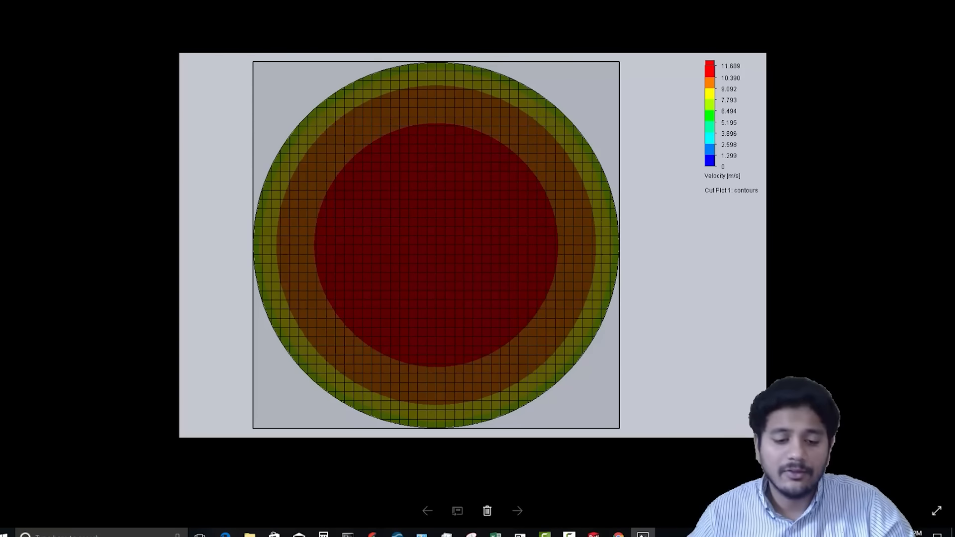
pyautogui.press('Escape')
pyautogui.click(208, 357)
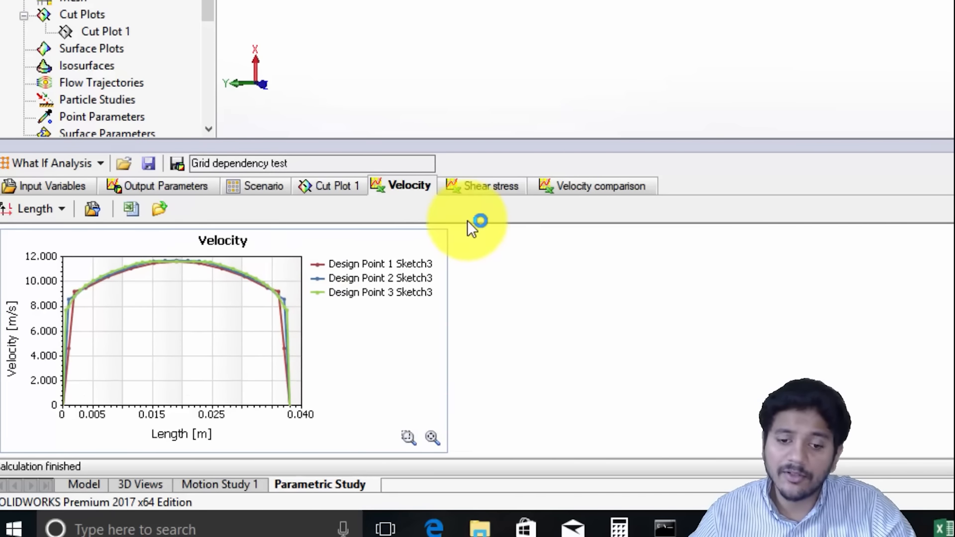
pyautogui.click(479, 187)
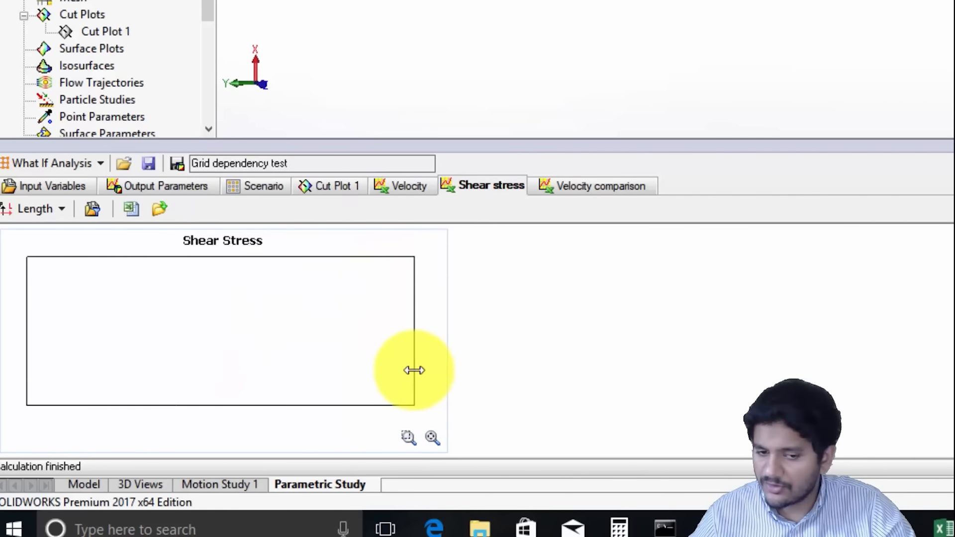
pyautogui.click(572, 189)
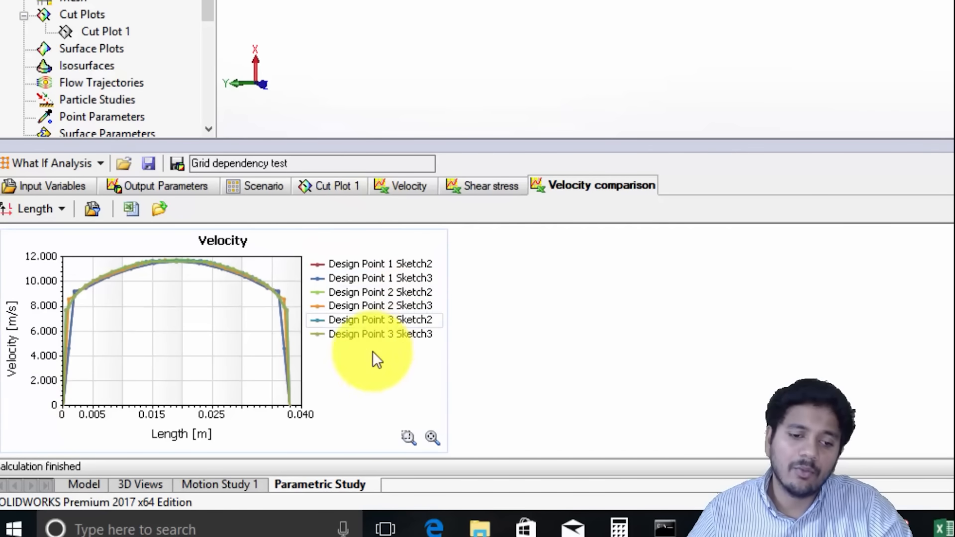
# - Export the velocity comparison data of all design points to Excel and look over the exported table
pyautogui.click(422, 405)
pyautogui.click(128, 208)
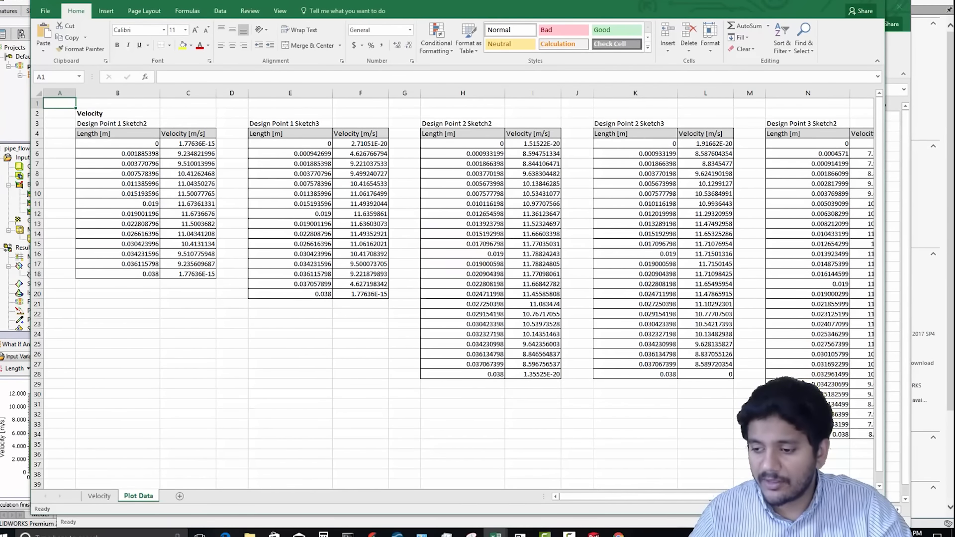
pyautogui.keyDown('ctrl'); pyautogui.scroll(-3, 599, 346); pyautogui.keyUp('ctrl')
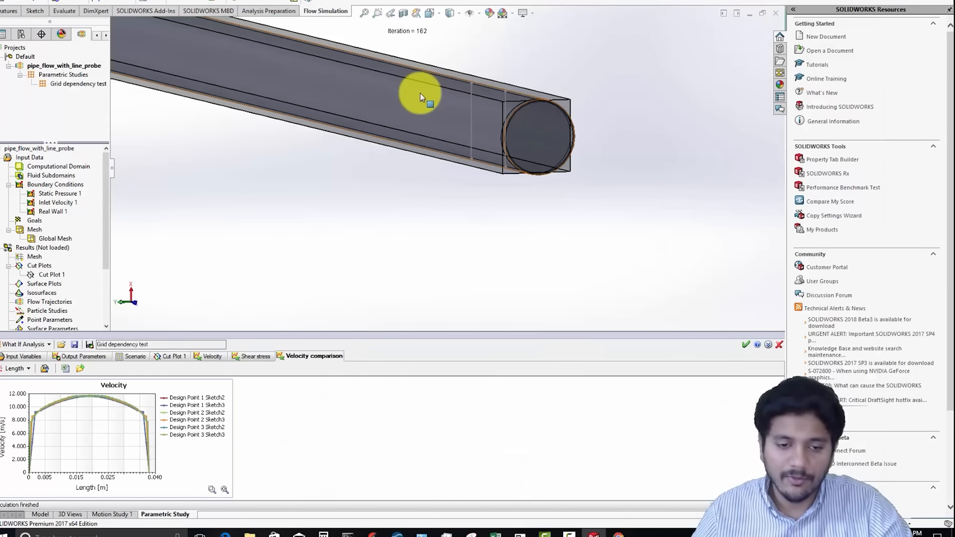
pyautogui.moveTo(386, 167); pyautogui.dragTo(467, 219, button='middle')
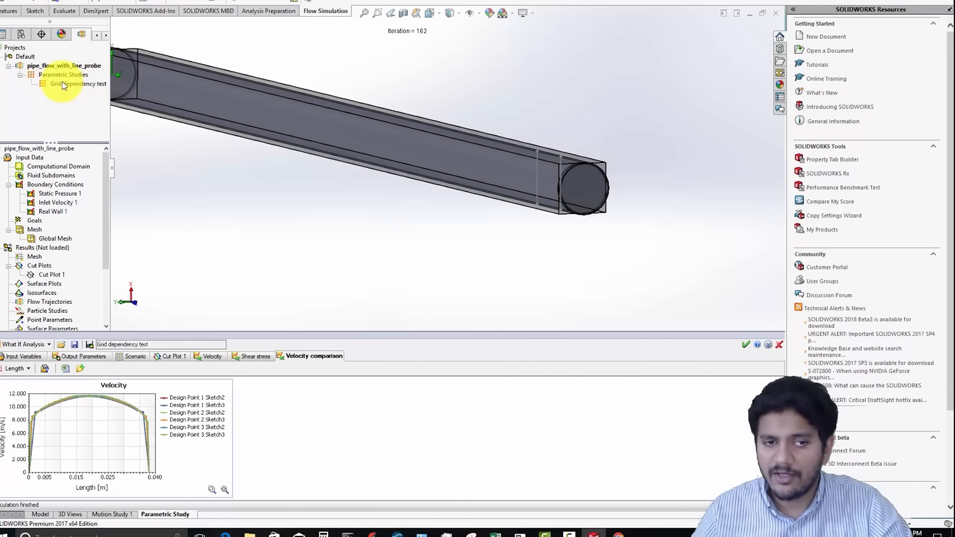
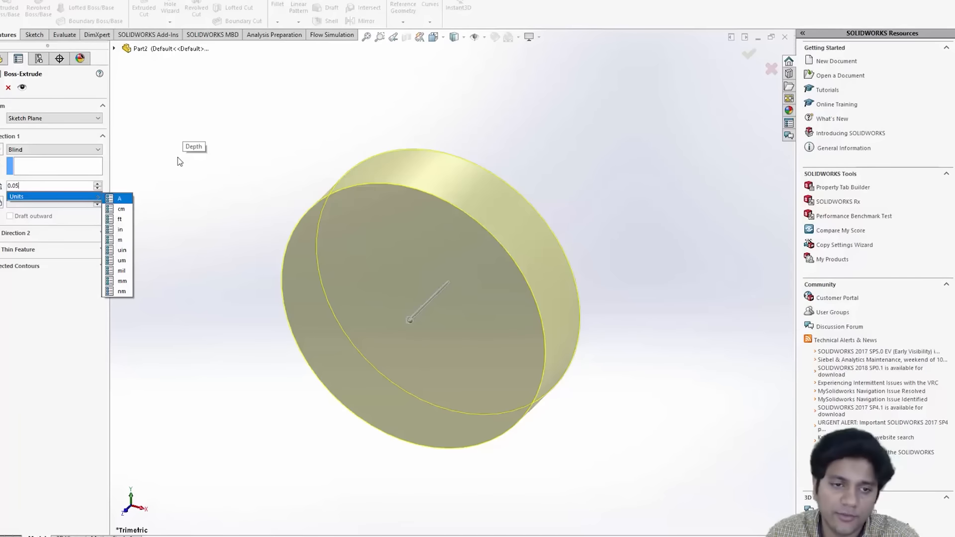
# - Extrude the circular profile as a blind boss with a depth of 0.05 m
pyautogui.scroll(3, 241, 245)
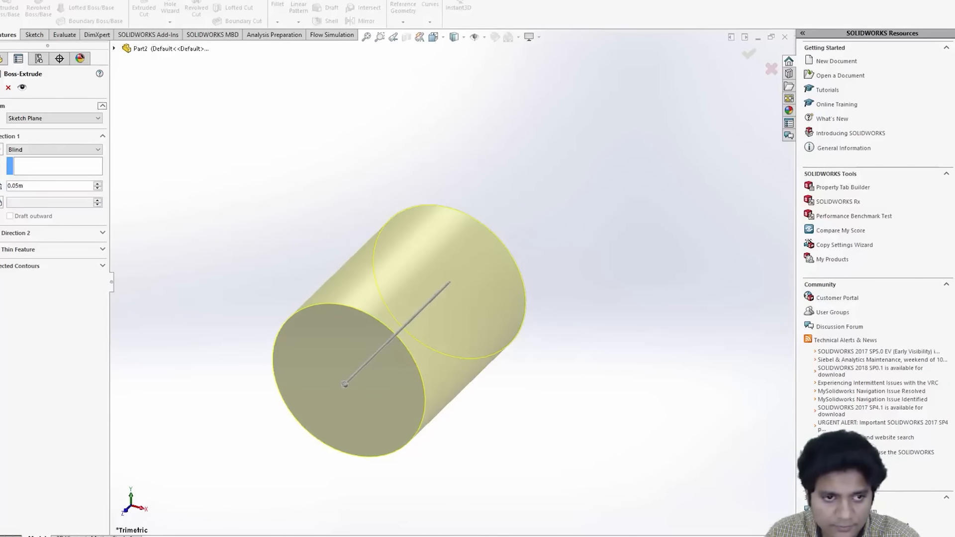
pyautogui.press('Return')
pyautogui.scroll(3, 282, 261)
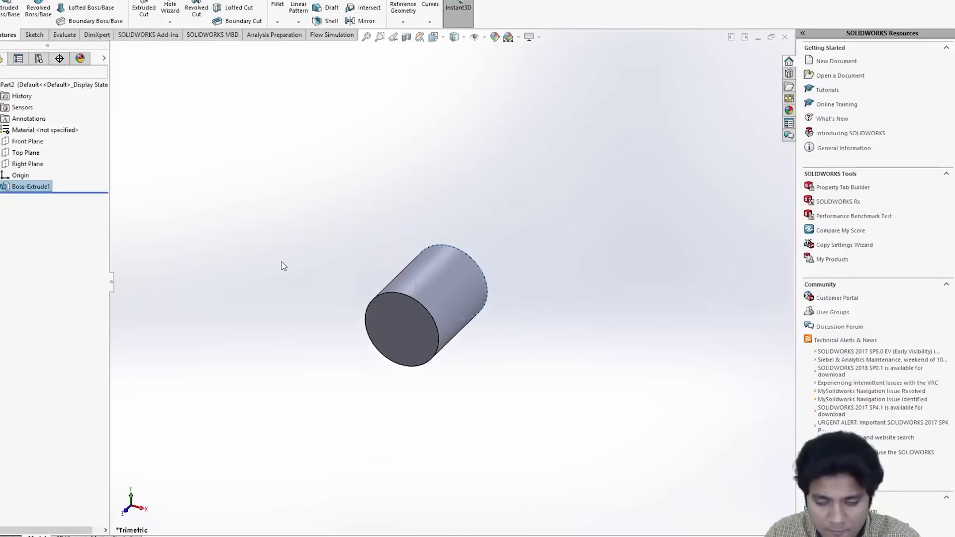
pyautogui.scroll(2, 272, 270)
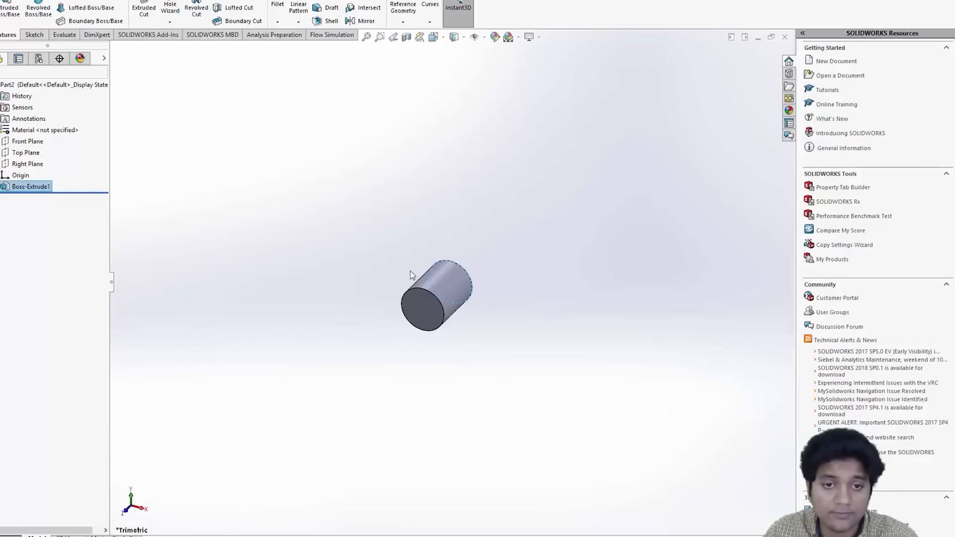
# - Save the part as simple_cylinder_2 in the flow_over_a_cylinder folder
pyautogui.hotkey('ctrl', 's')
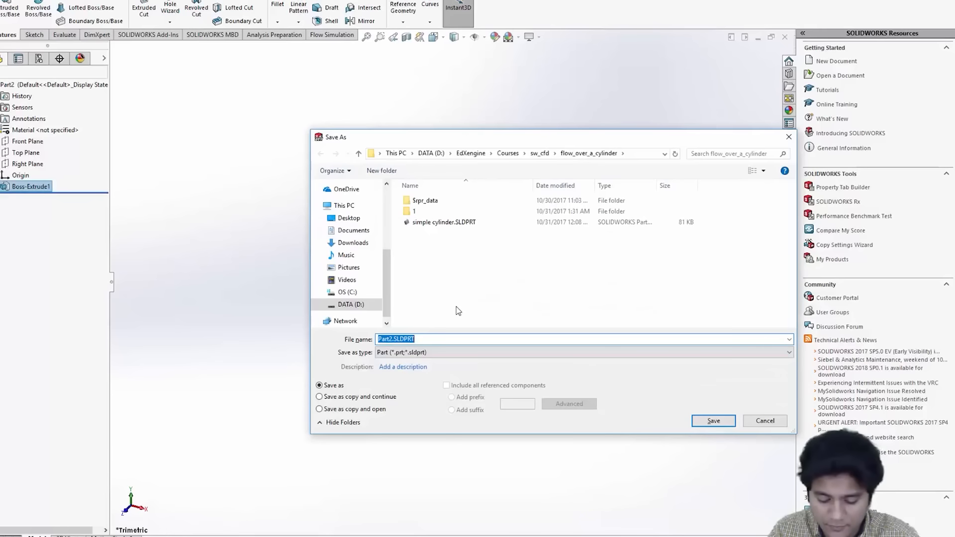
pyautogui.write('simple_cy')
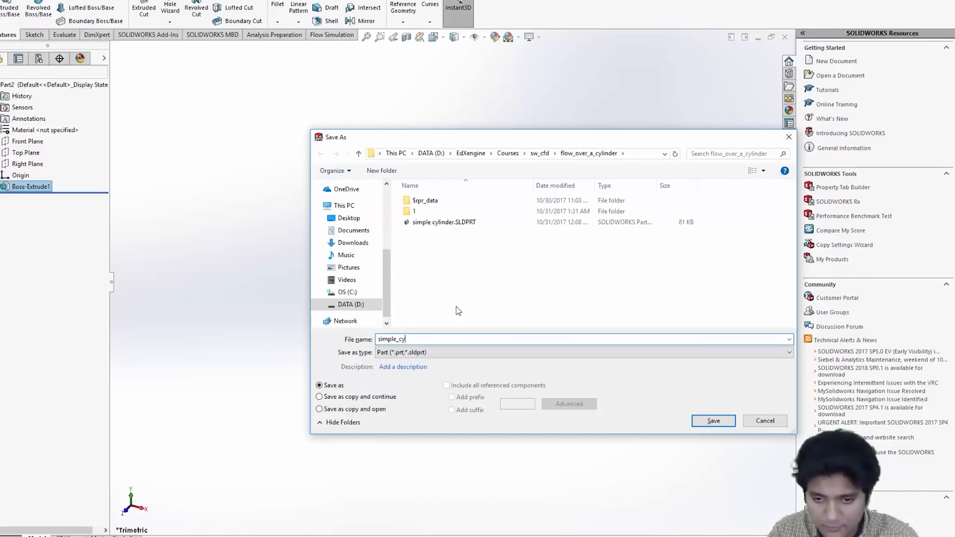
pyautogui.write('linder_2')
pyautogui.press('Return')
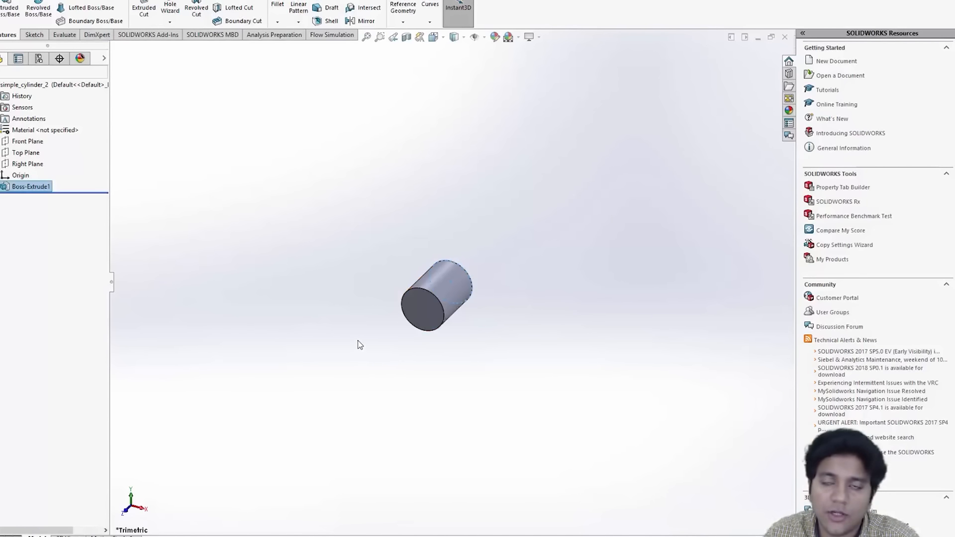
# - Start a new flow project with the wizard, name it "Flow over a cylinder" and accept the SI (m-kg-s) unit system
pyautogui.click(333, 35)
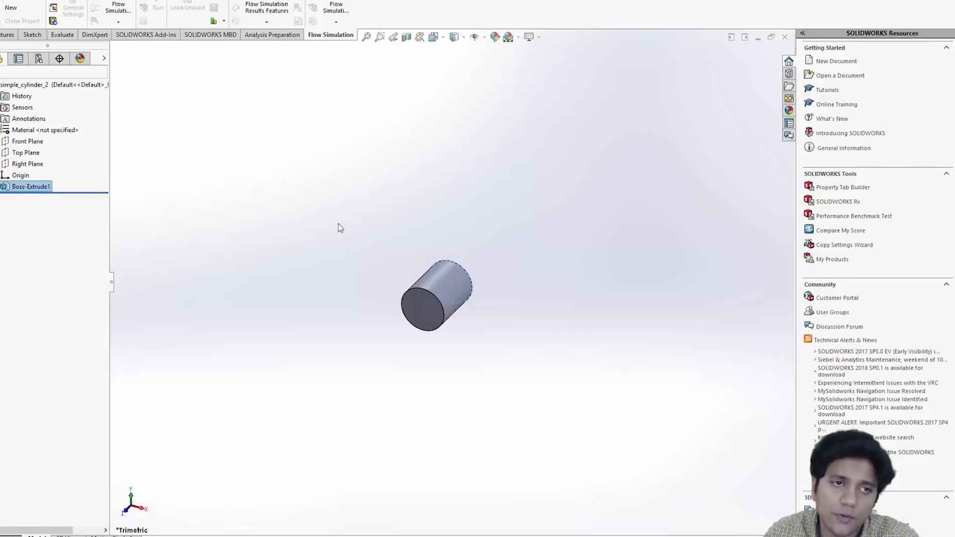
pyautogui.click(12, 1)
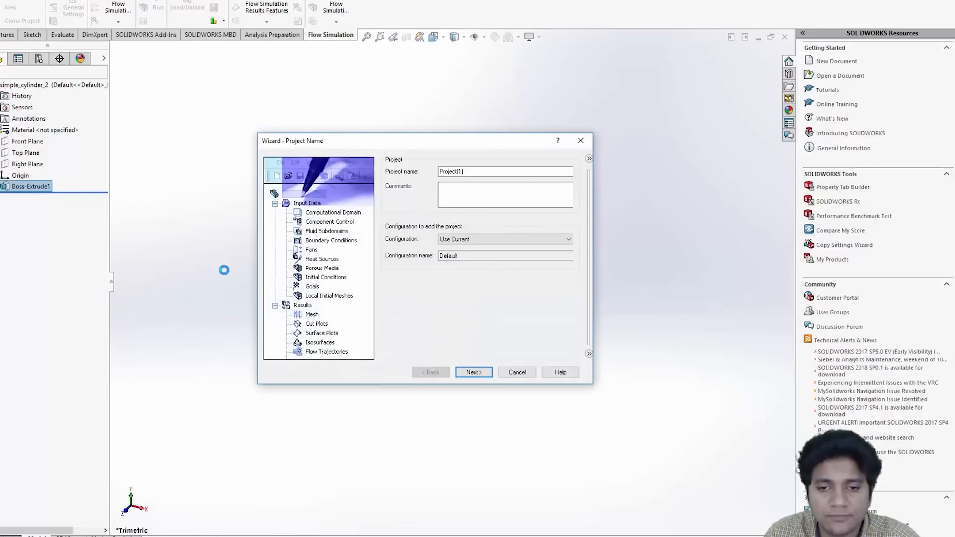
pyautogui.moveTo(478, 171); pyautogui.dragTo(428, 169)
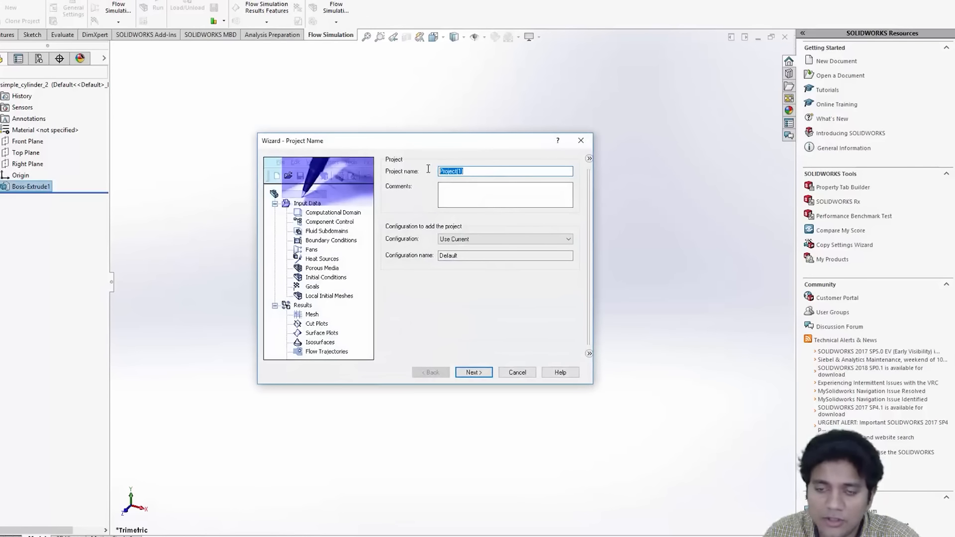
pyautogui.write('Flow ov')
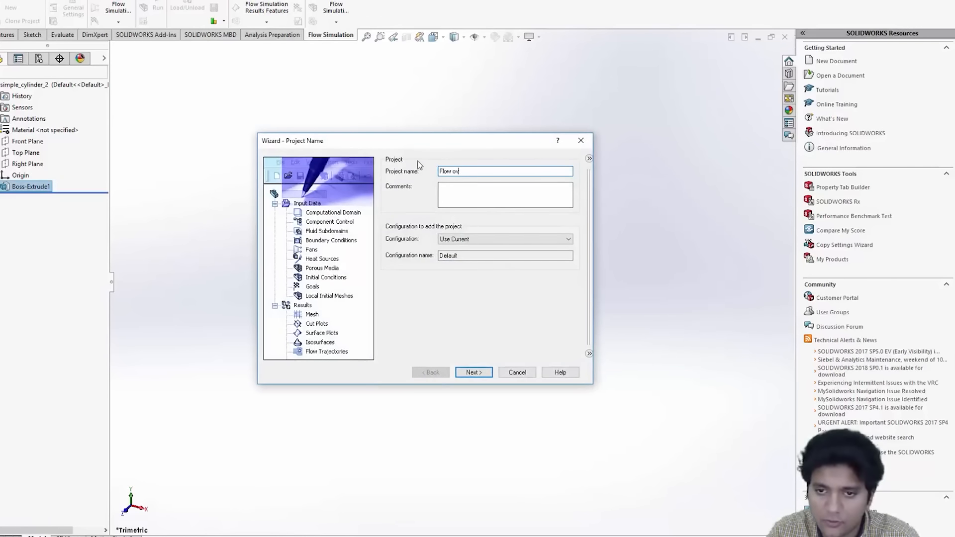
pyautogui.write('er a cylinder')
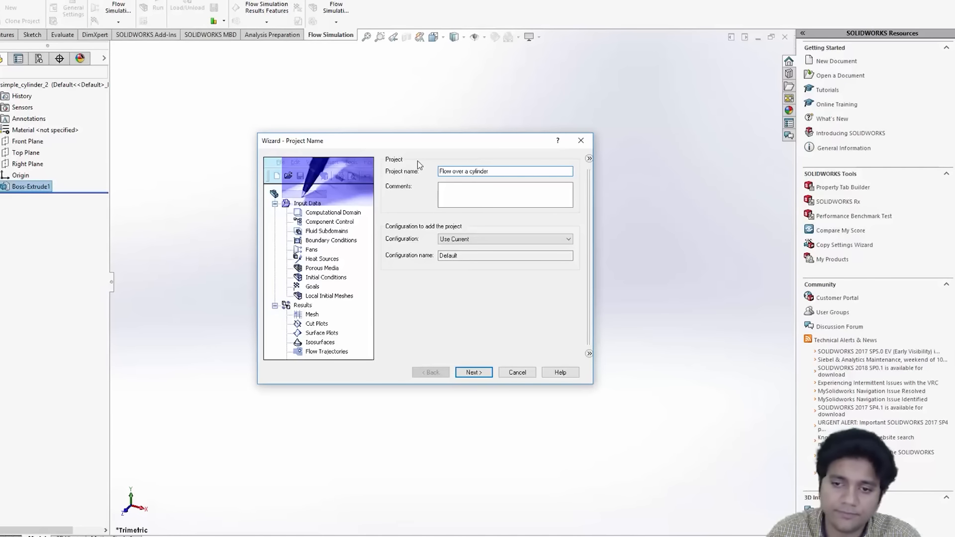
pyautogui.click(471, 372)
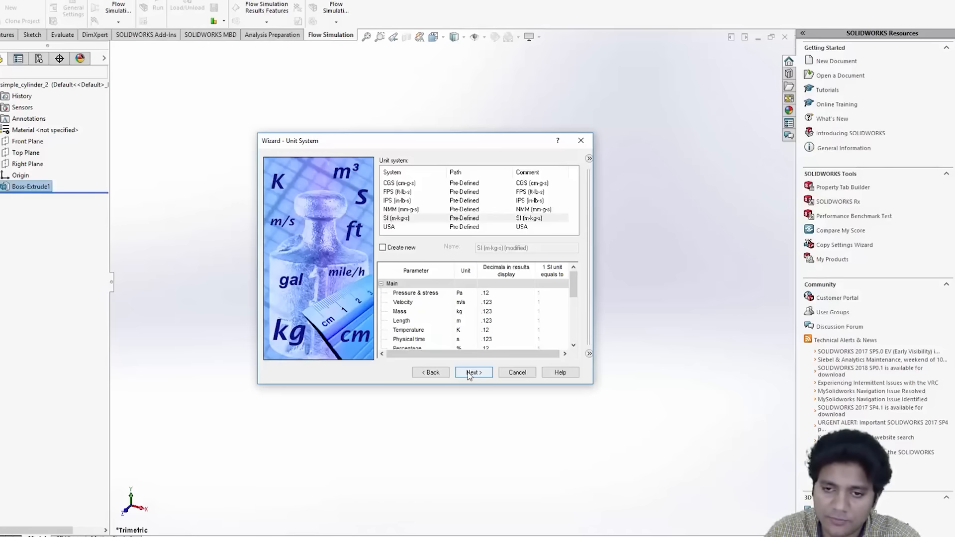
pyautogui.click(470, 374)
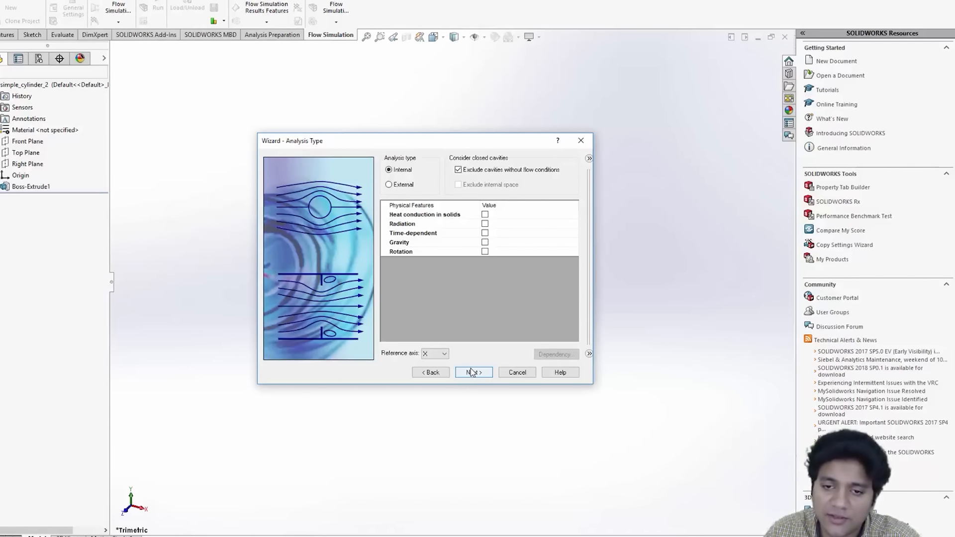
# - Set the analysis type to External, enable the time-dependent option and open the total analysis time for editing
pyautogui.click(389, 185)
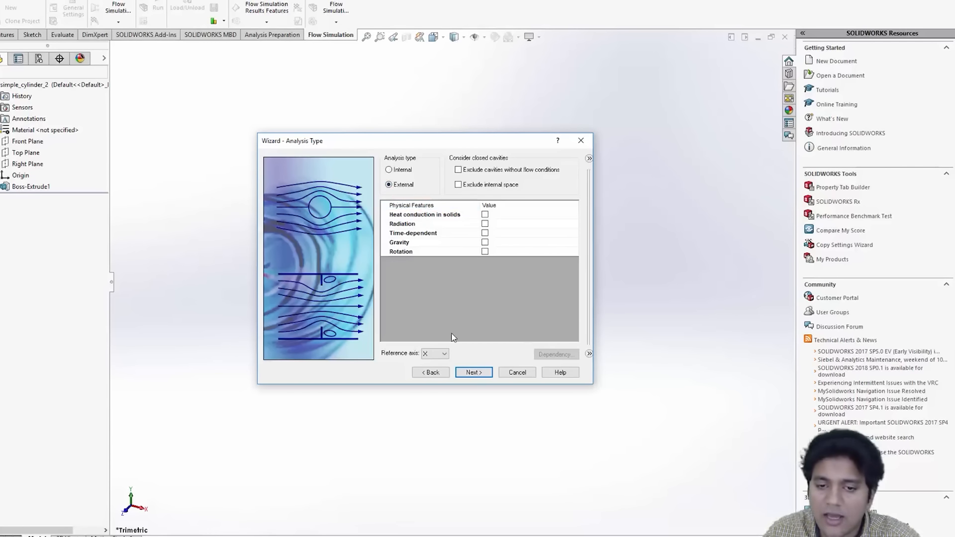
pyautogui.click(485, 233)
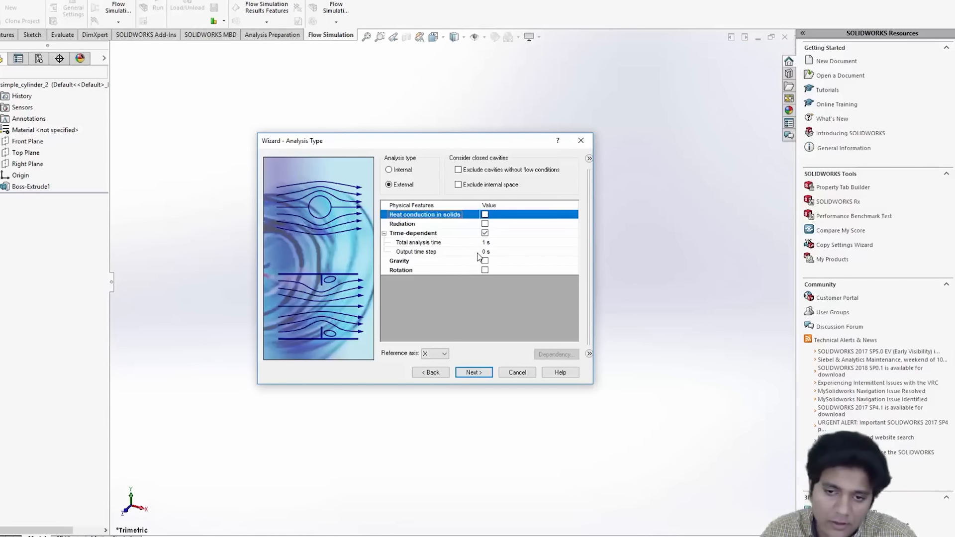
pyautogui.click(485, 243)
pyautogui.click(485, 243)
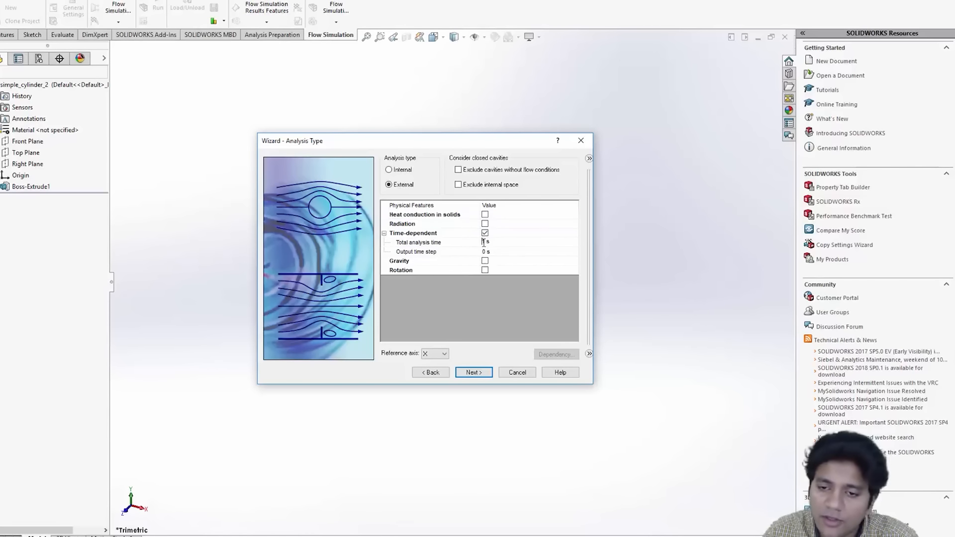
# - Set the time-dependent analysis to a total time of 0.1 s with an output time step of 0.01 s
pyautogui.moveTo(483, 242); pyautogui.dragTo(490, 242)
pyautogui.write('0.1')
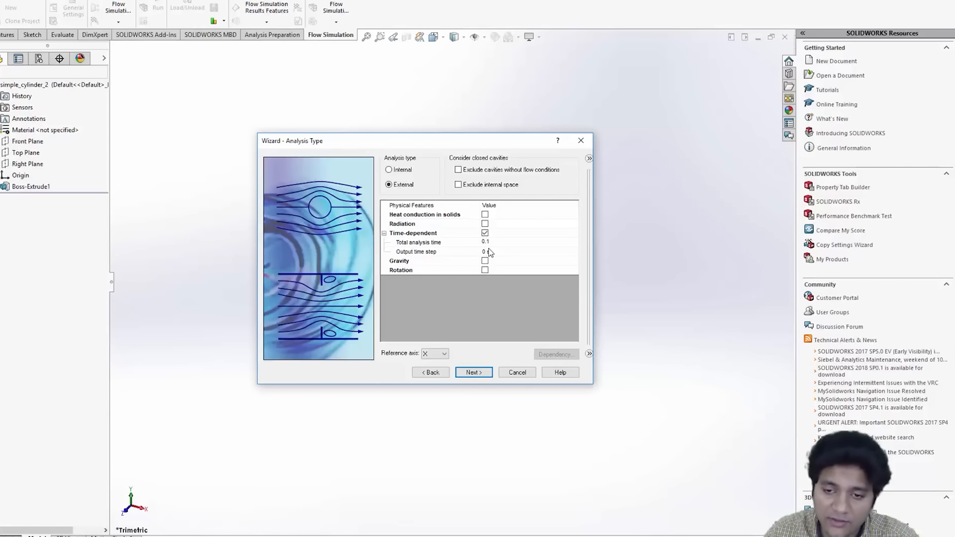
pyautogui.click(485, 252)
pyautogui.click(485, 251)
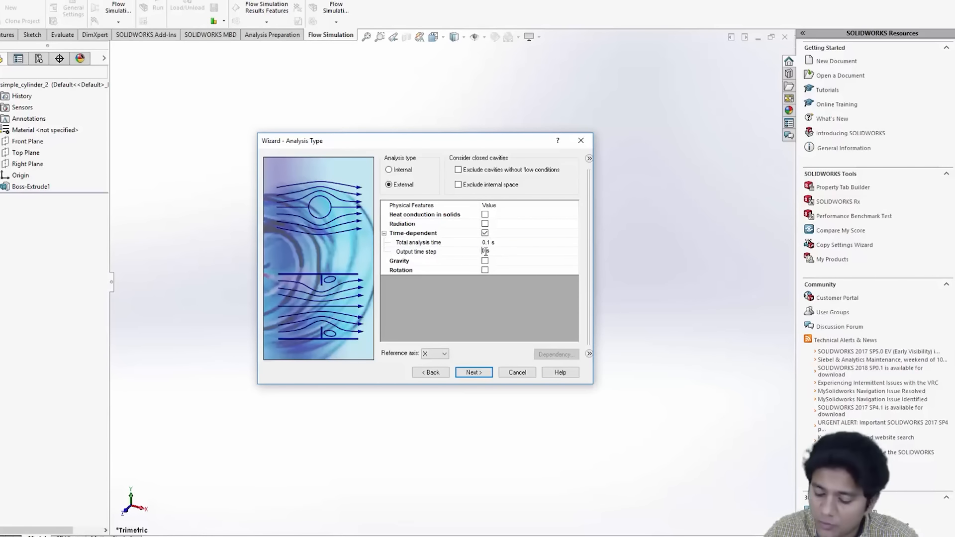
pyautogui.write('.01')
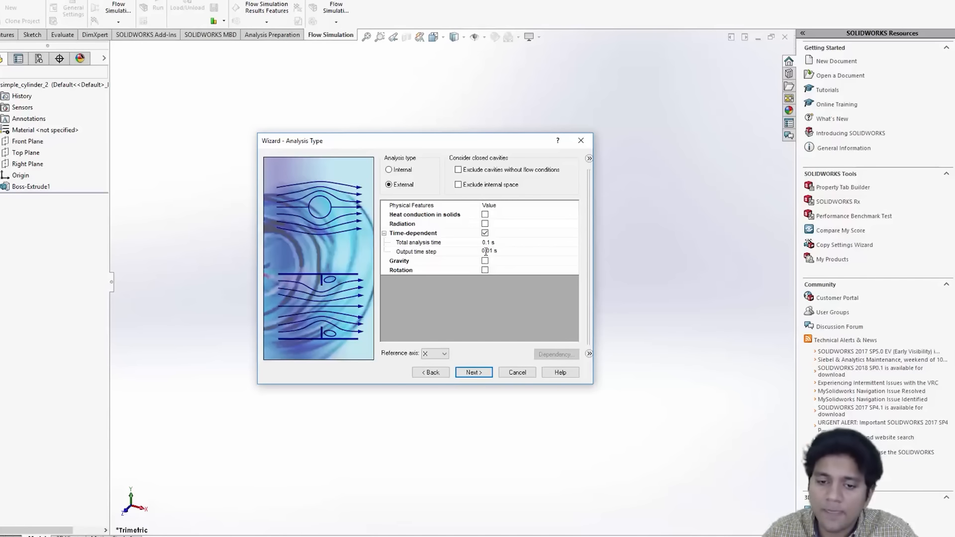
pyautogui.click(472, 373)
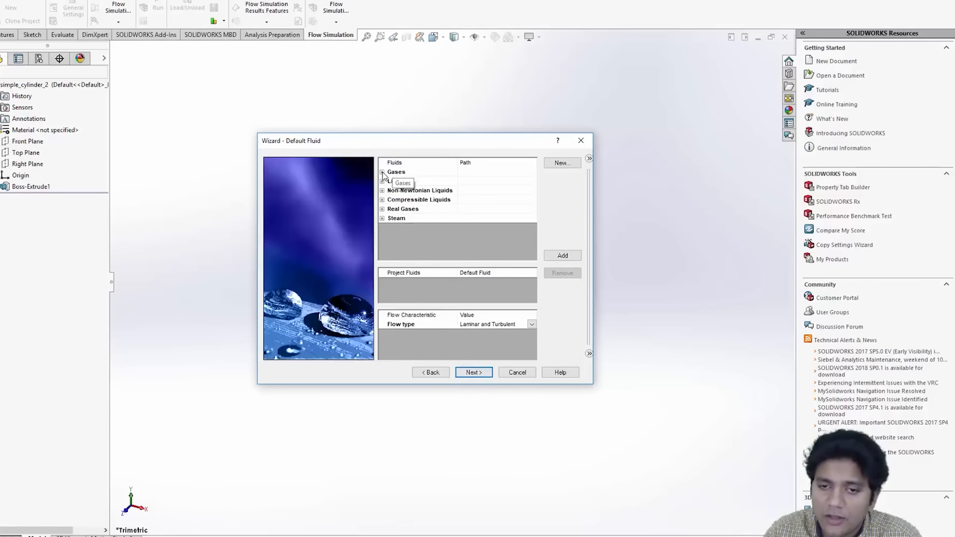
# - Add the pre-defined gas Air as the default project fluid and accept the default wall conditions
pyautogui.click(382, 172)
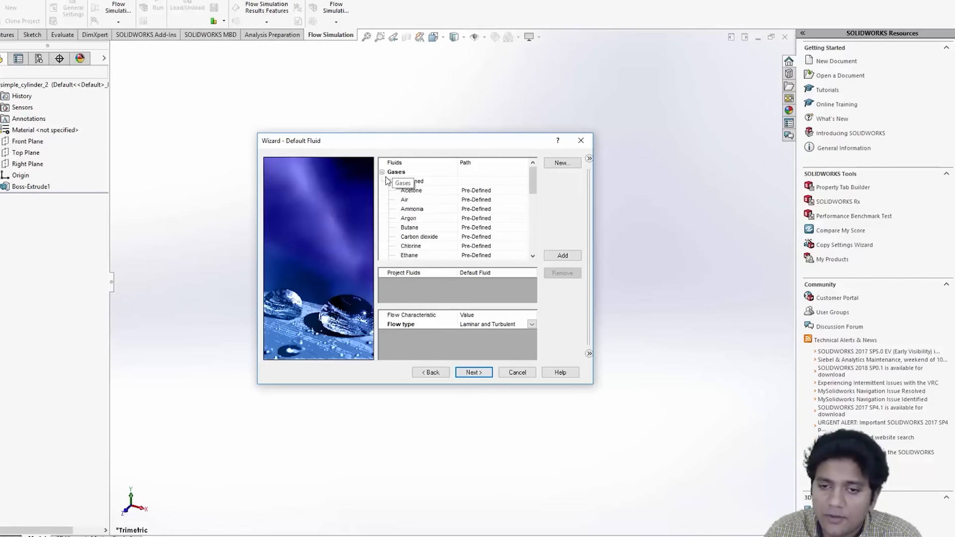
pyautogui.click(405, 201)
pyautogui.doubleClick(406, 201)
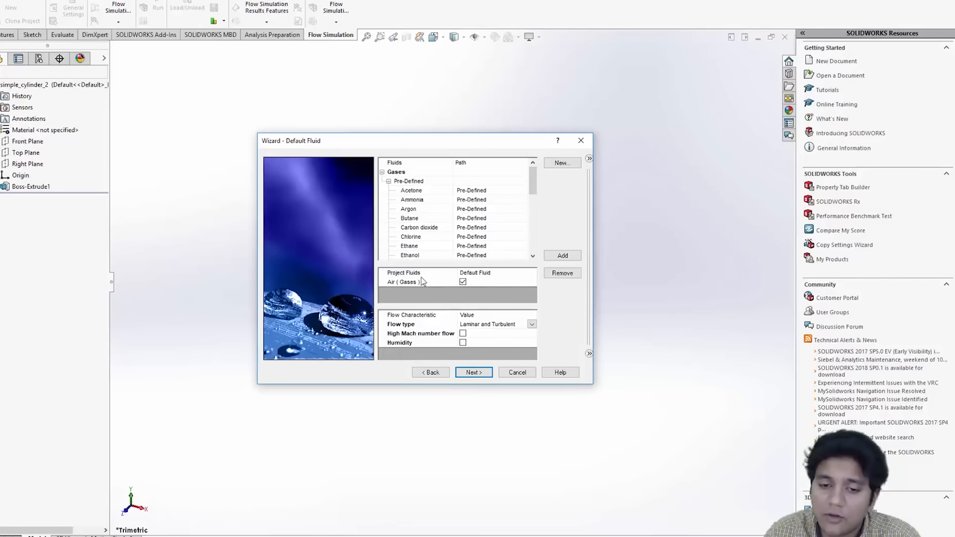
pyautogui.click(477, 374)
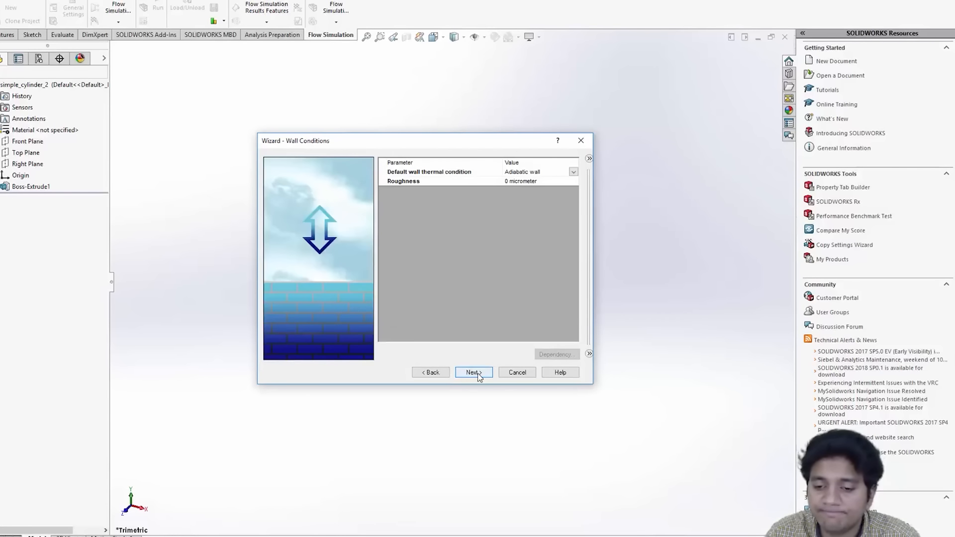
pyautogui.click(475, 374)
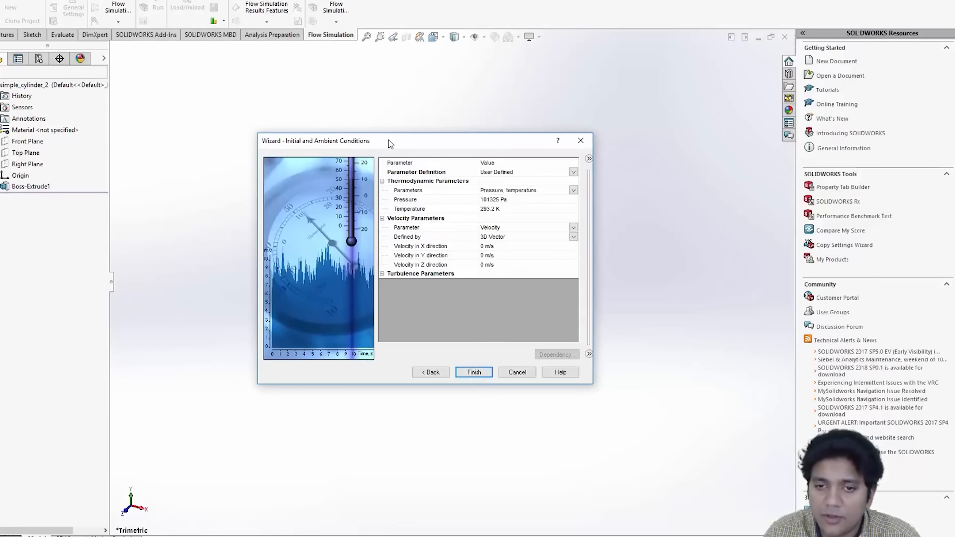
# - Set the initial velocity in the X direction to 10 m/s and finish the project wizard
pyautogui.moveTo(419, 145); pyautogui.dragTo(653, 225)
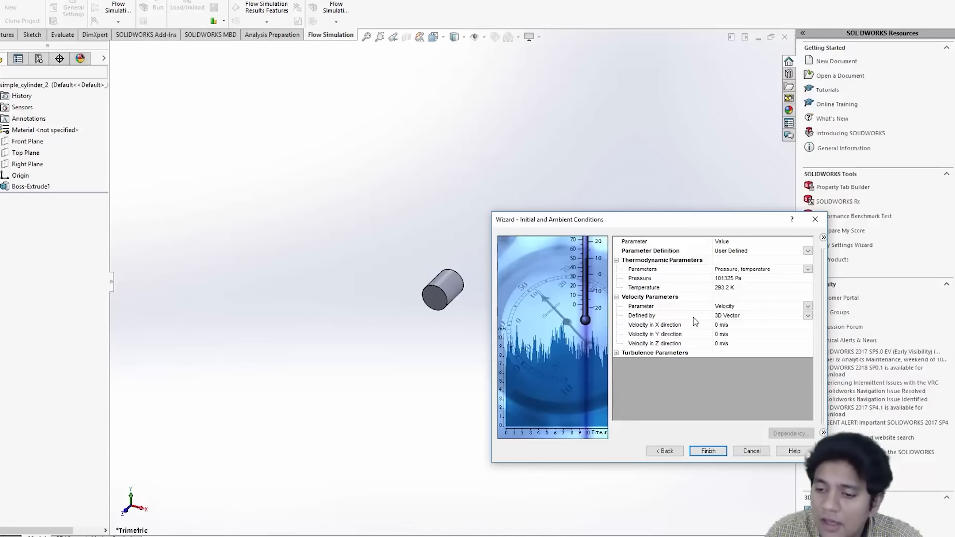
pyautogui.click(720, 325)
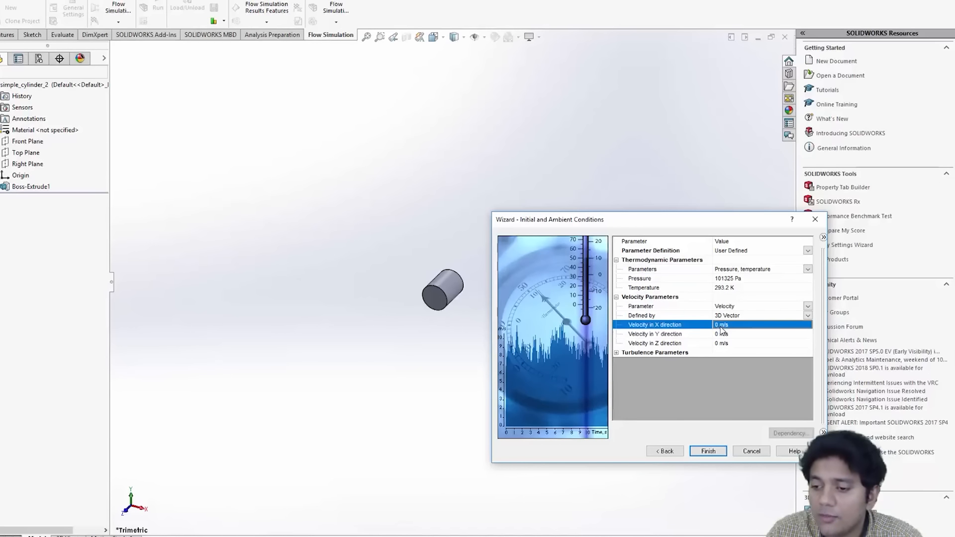
pyautogui.write('1')
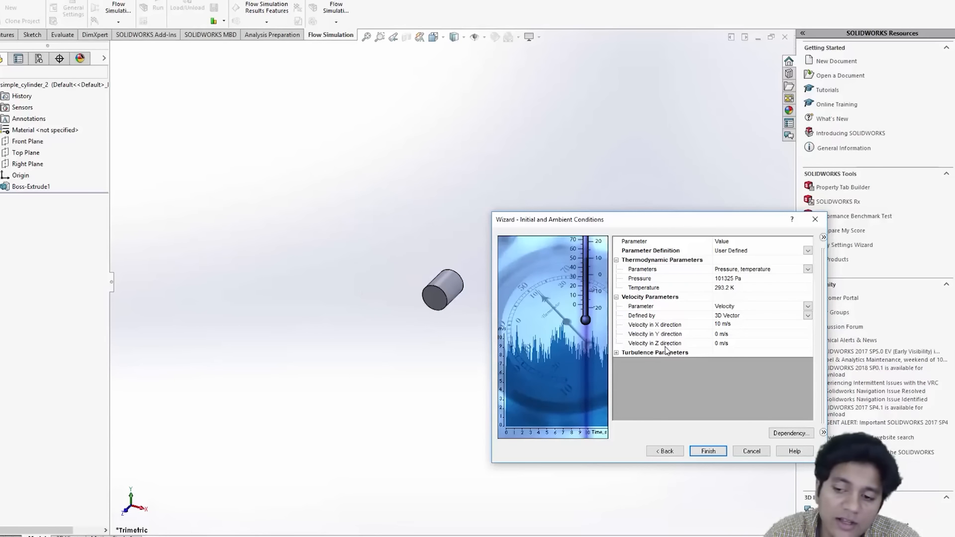
pyautogui.click(706, 452)
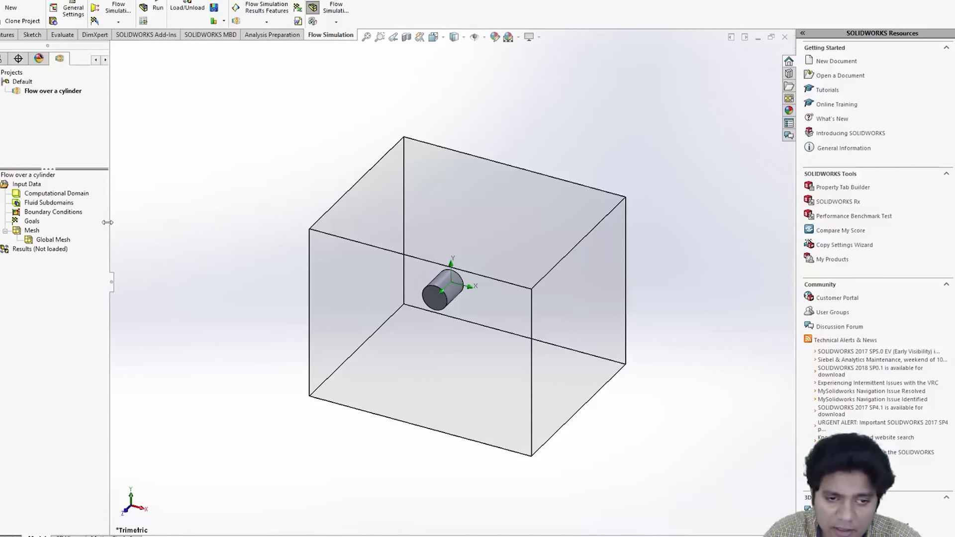
# - Examine the computational domain around the cylinder and display the global mesh on it
pyautogui.click(75, 195)
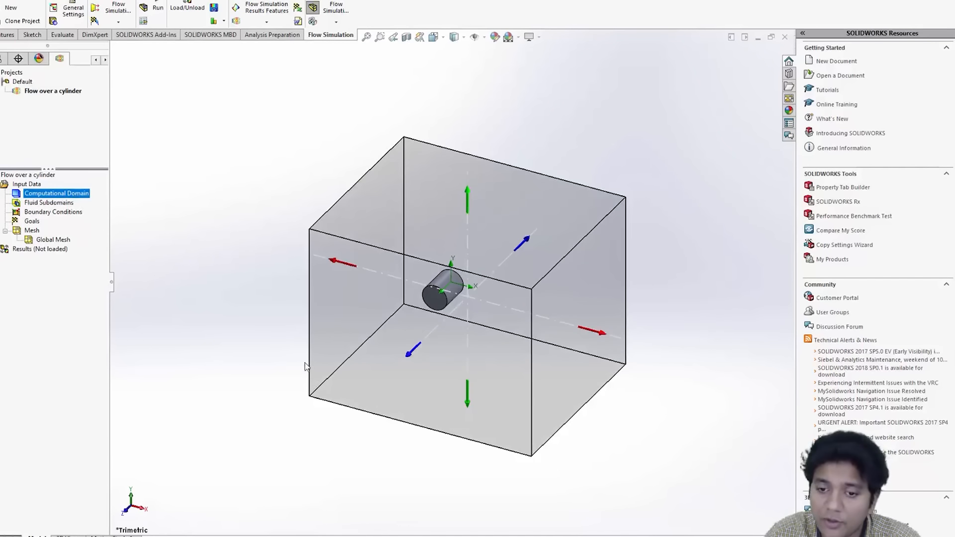
pyautogui.moveTo(360, 450); pyautogui.dragTo(405, 418, button='middle')
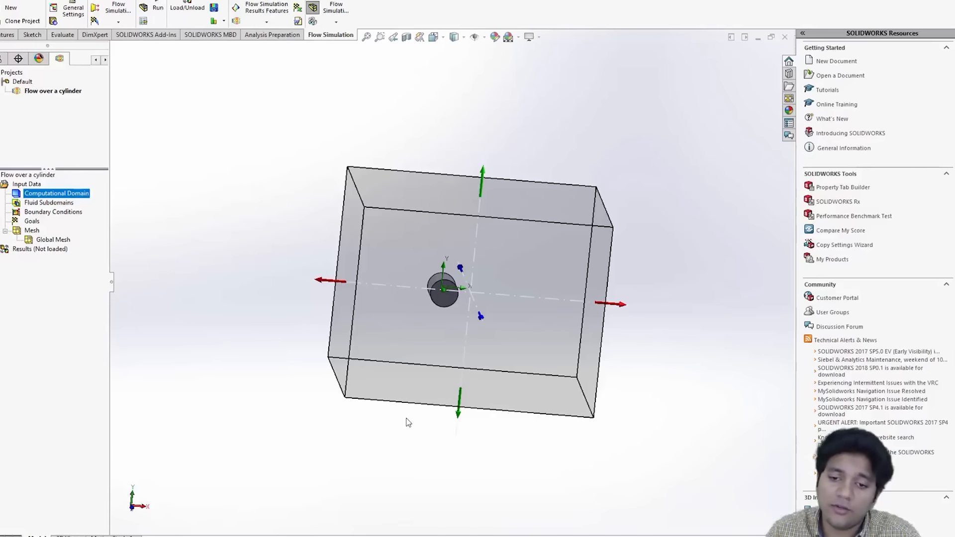
pyautogui.moveTo(292, 207); pyautogui.dragTo(301, 209, button='middle')
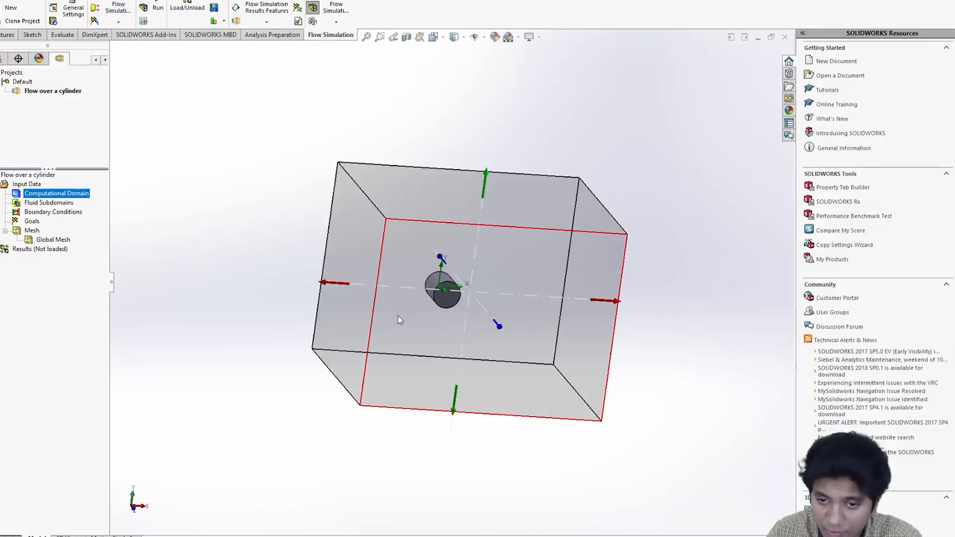
pyautogui.moveTo(610, 285); pyautogui.dragTo(709, 307, button='middle')
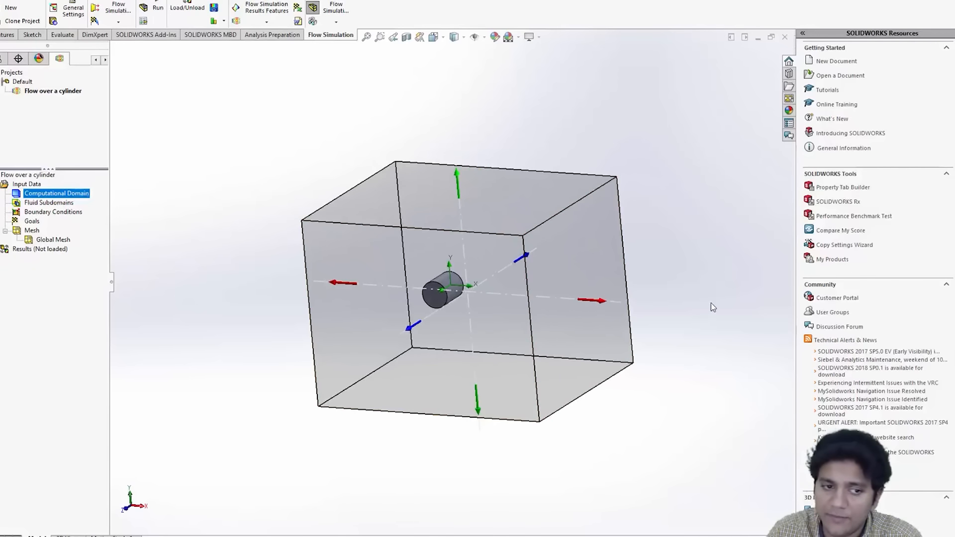
pyautogui.rightClick(50, 240)
pyautogui.click(92, 258)
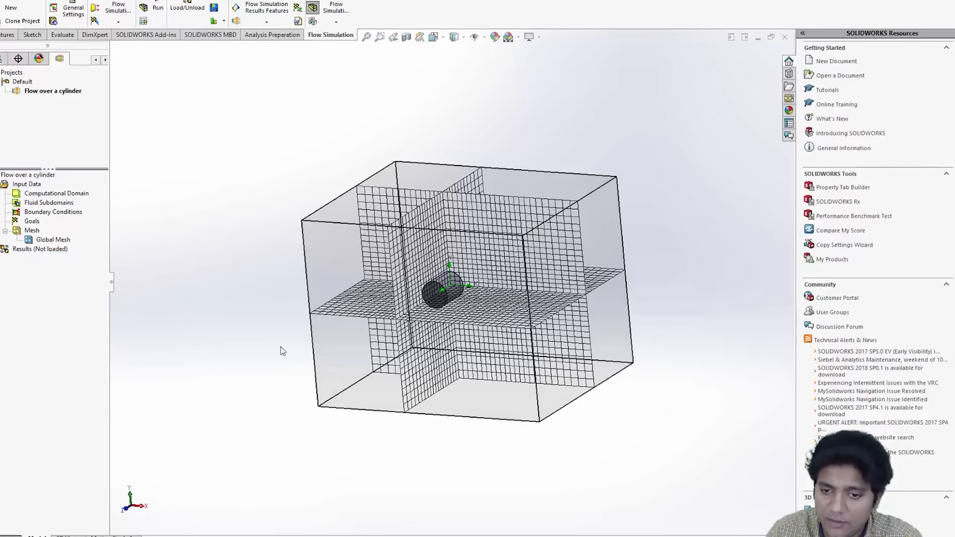
pyautogui.moveTo(279, 365); pyautogui.dragTo(324, 334, button='middle')
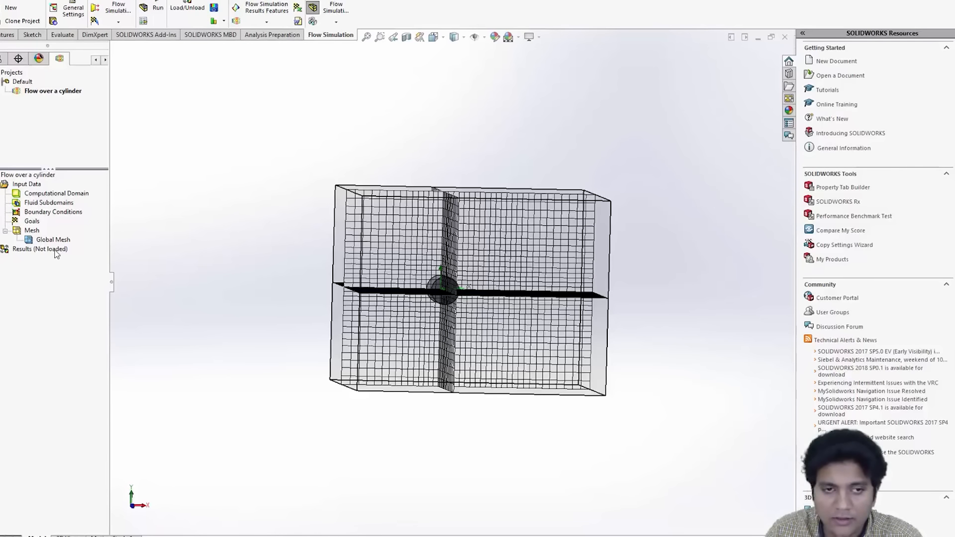
# - Run a new calculation on this computer using all CPUs with results loaded, and return to the model
pyautogui.click(158, 7)
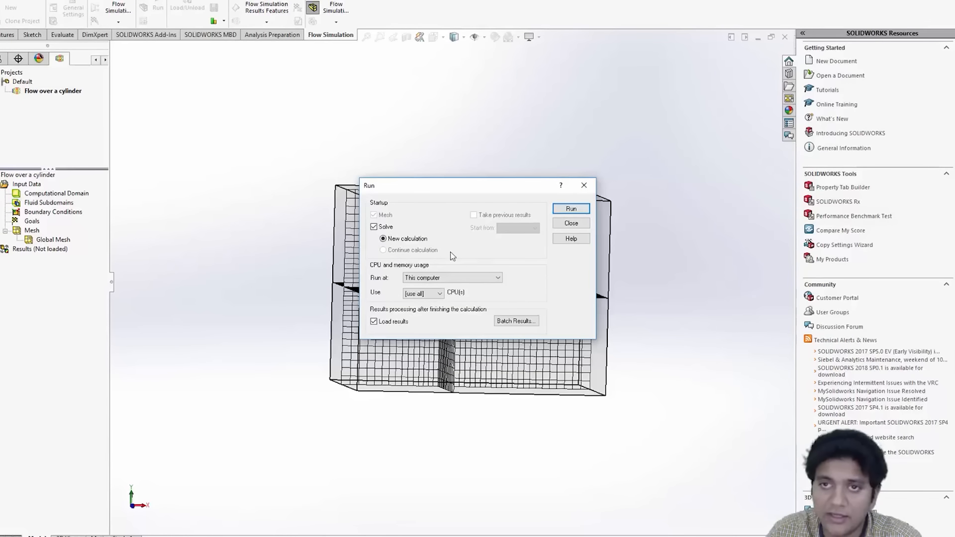
pyautogui.click(570, 208)
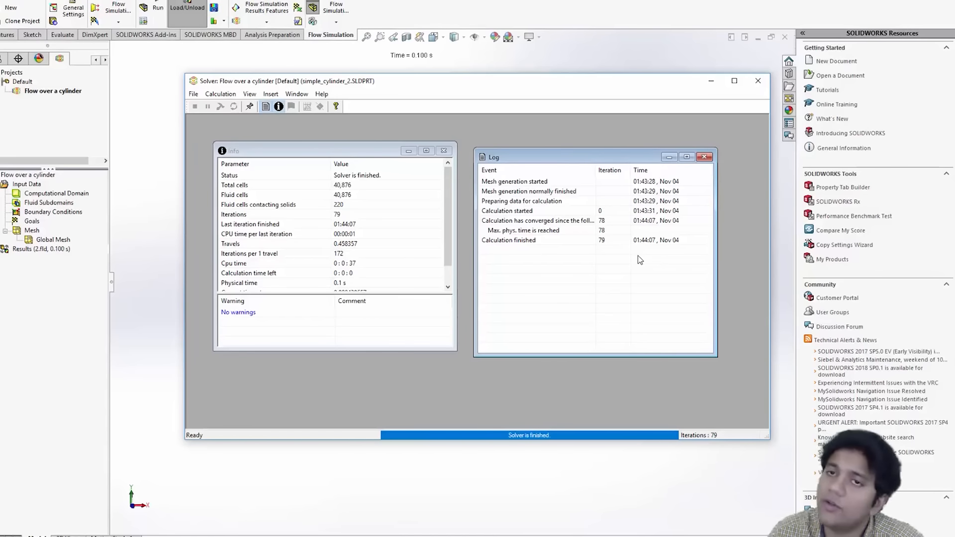
pyautogui.click(138, 203)
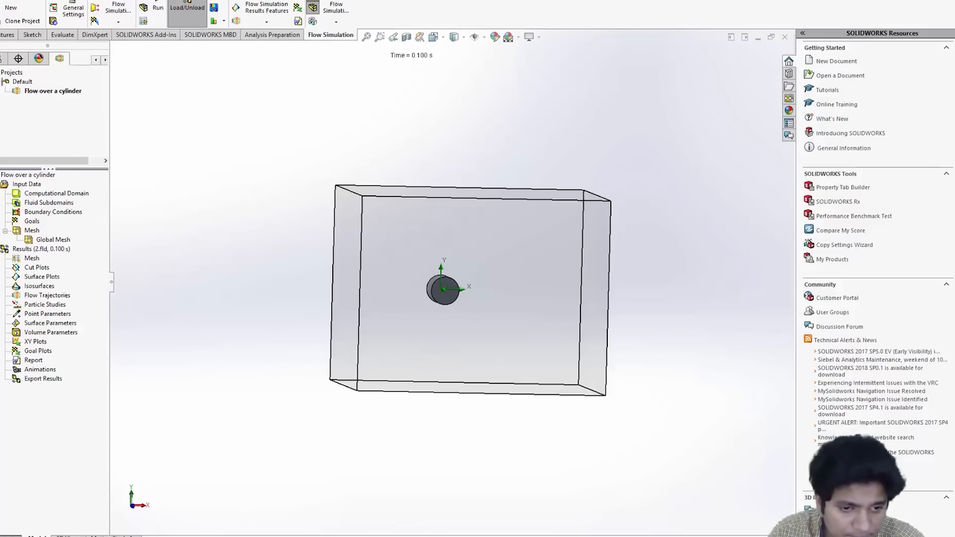
# - Start a new cut plot and define its section by the XY plane
pyautogui.rightClick(35, 267)
pyautogui.click(38, 277)
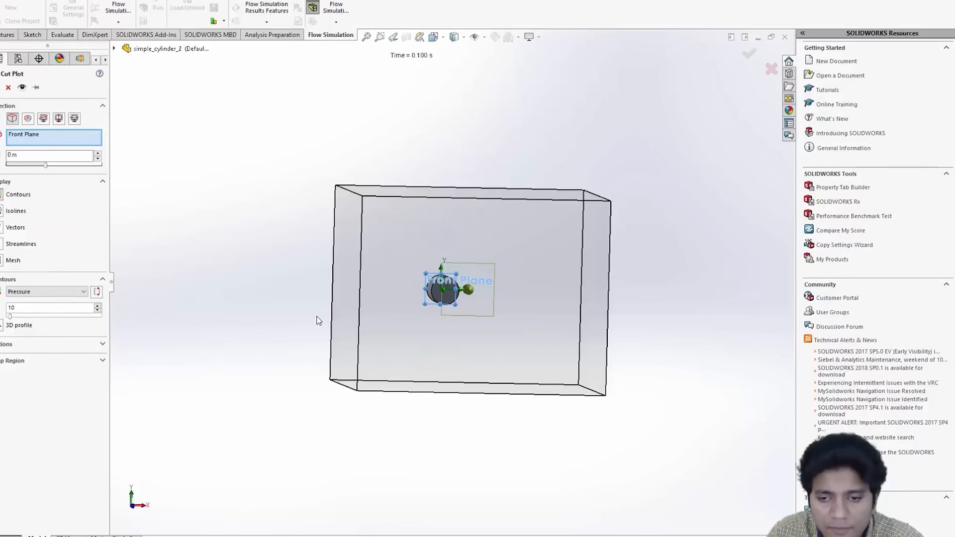
pyautogui.moveTo(309, 321); pyautogui.dragTo(371, 366, button='middle')
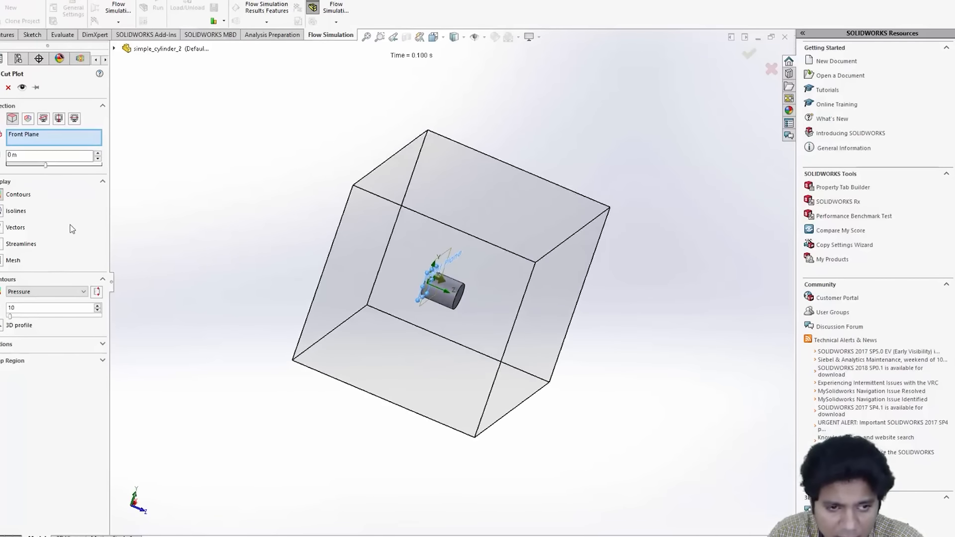
pyautogui.click(28, 119)
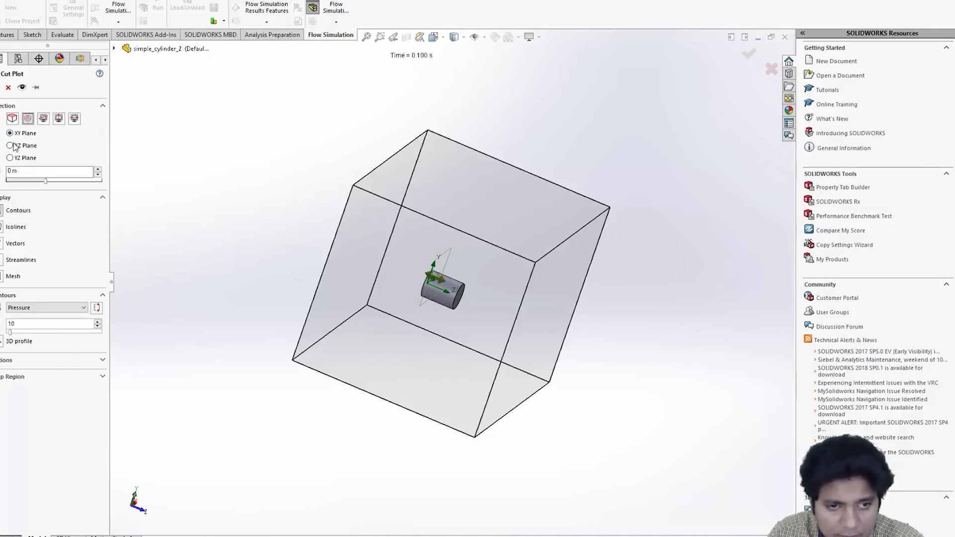
pyautogui.click(10, 146)
pyautogui.click(9, 158)
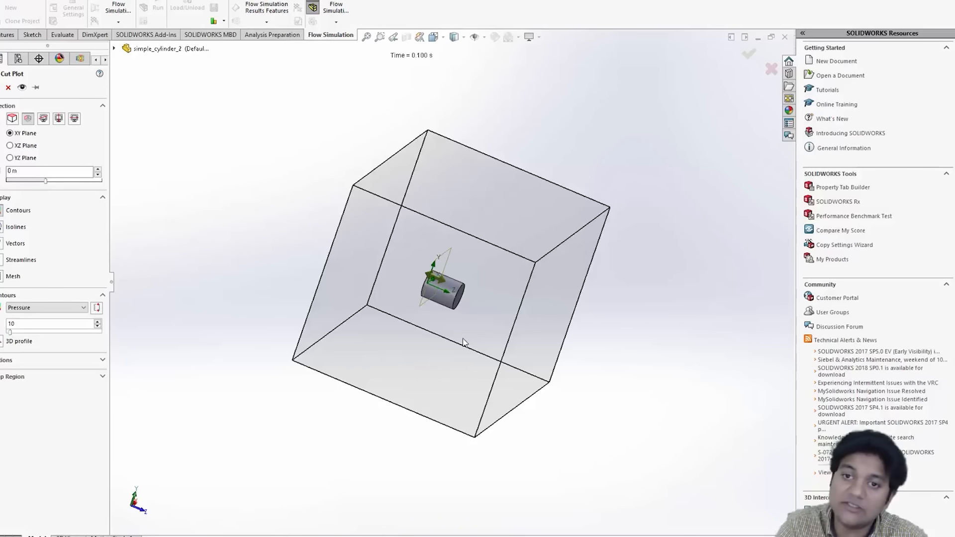
# - Offset the cut plot plane along Z to about 0.0266 m, near the middle of the cylinder's length
pyautogui.click(441, 38)
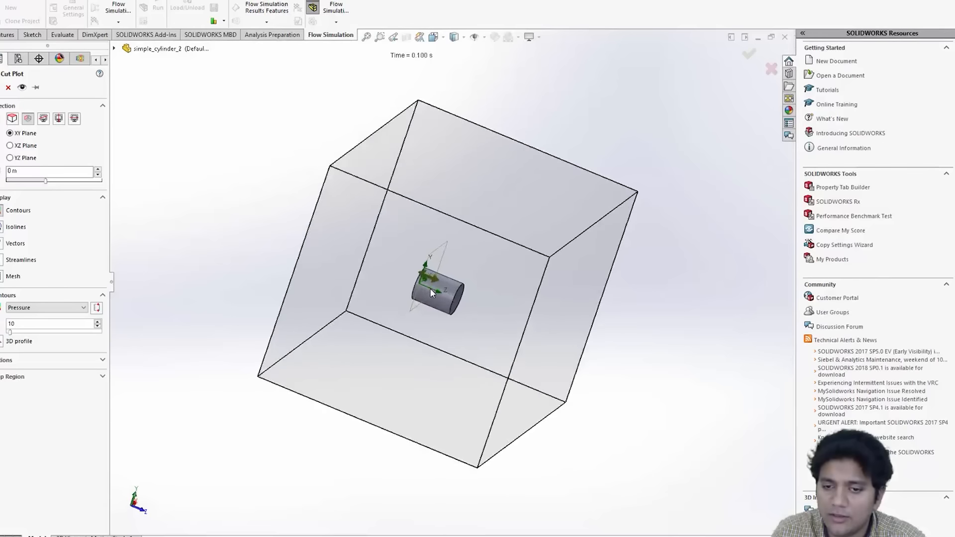
pyautogui.hotkey('ctrl', '4')
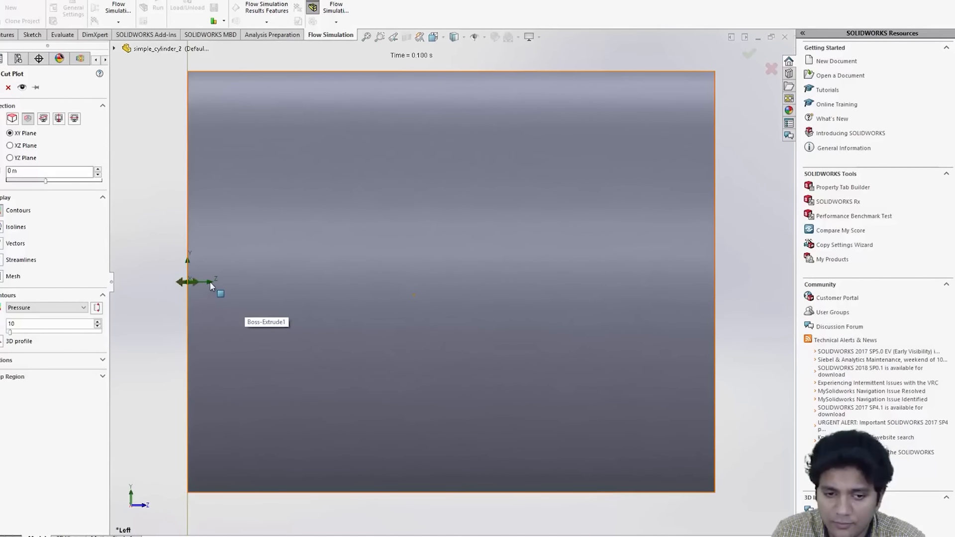
pyautogui.moveTo(193, 282); pyautogui.dragTo(475, 316)
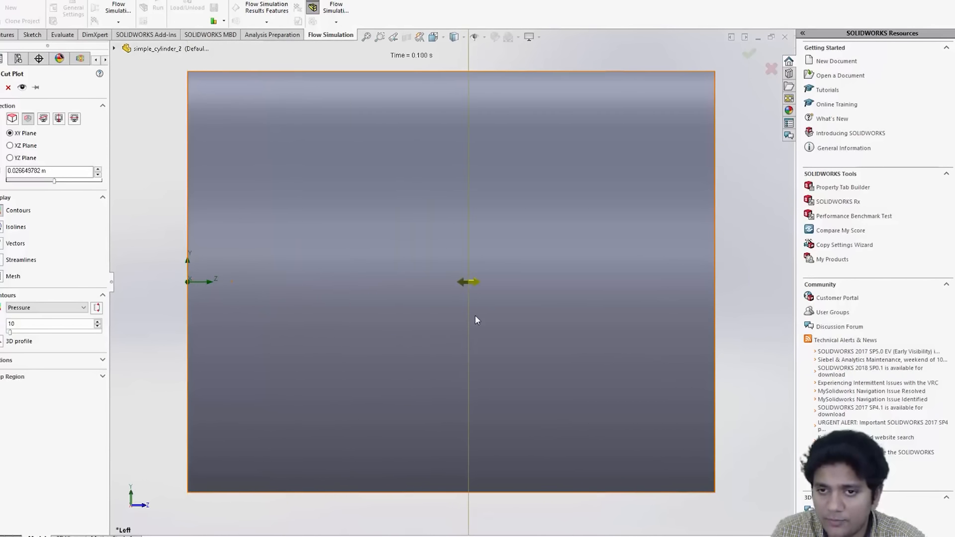
pyautogui.scroll(11, 475, 315)
pyautogui.moveTo(518, 317); pyautogui.dragTo(448, 341, button='middle')
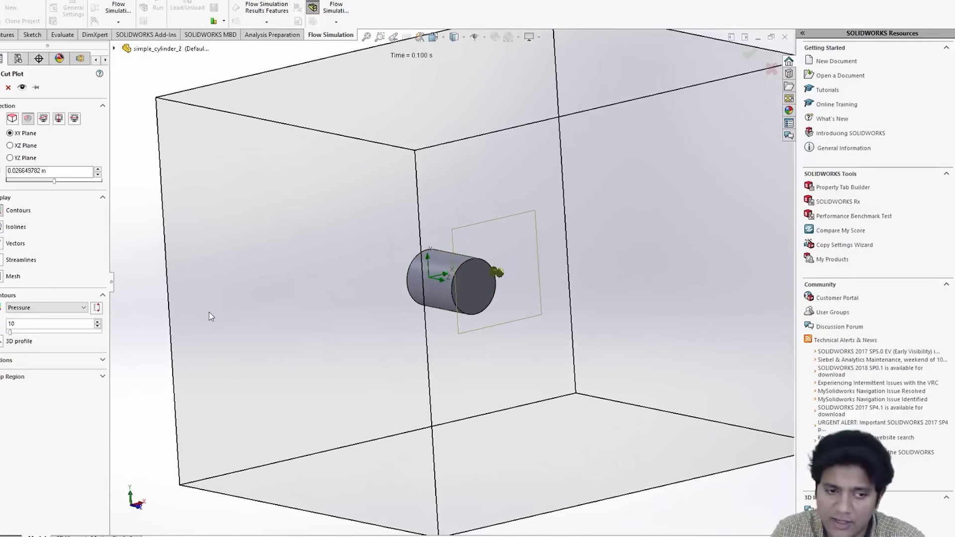
# - Set the cut plot contours to Velocity, add the mesh display, and create the plot
pyautogui.click(49, 308)
pyautogui.click(30, 341)
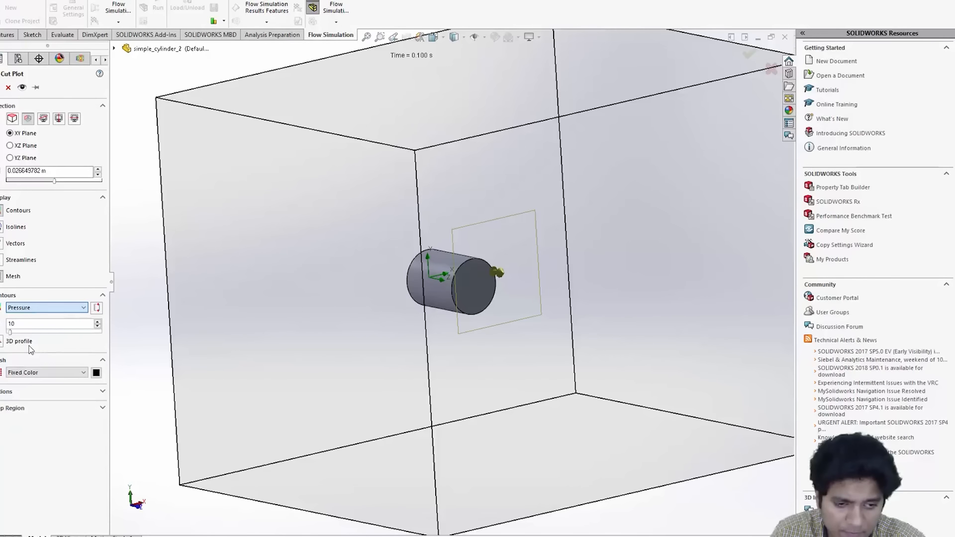
pyautogui.press('Return')
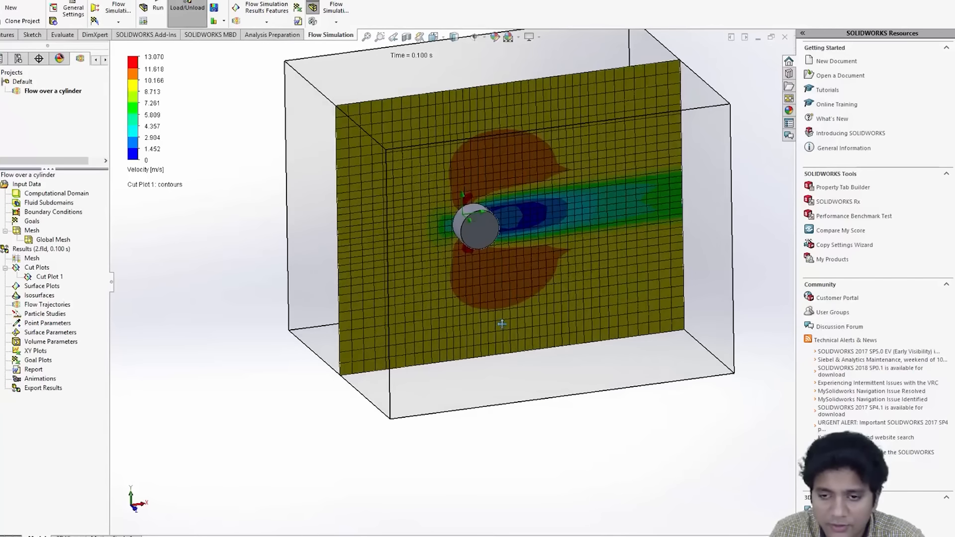
# - Examine the velocity cut plot around the cylinder and orient it to the Front view
pyautogui.keyDown('ctrl'); pyautogui.moveTo(502, 324); pyautogui.dragTo(488, 362, button='middle'); pyautogui.keyUp('ctrl')
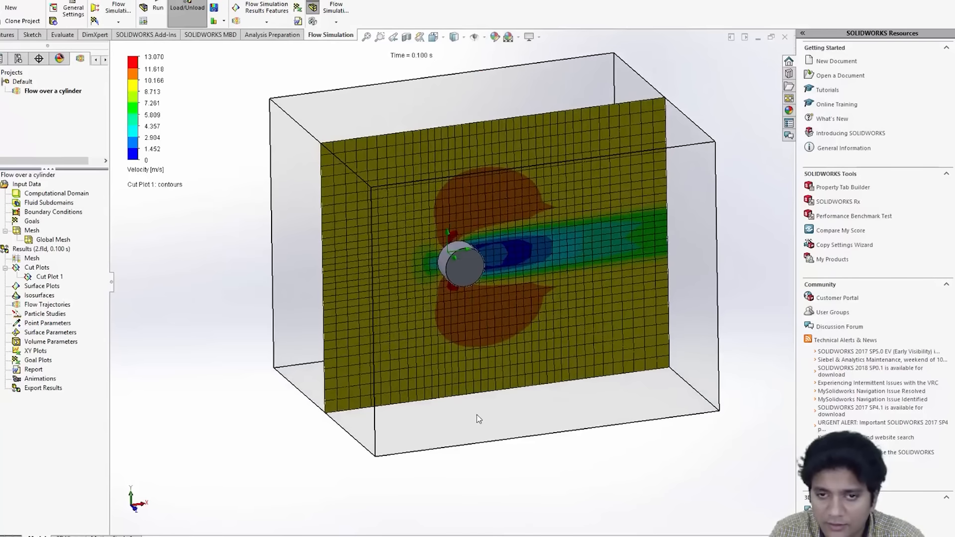
pyautogui.moveTo(477, 415); pyautogui.dragTo(431, 396, button='middle')
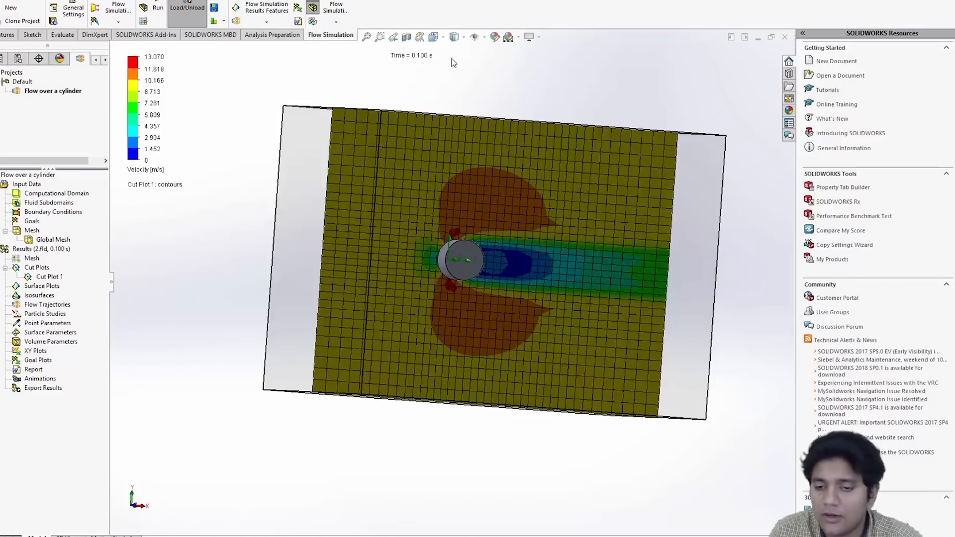
pyautogui.click(443, 37)
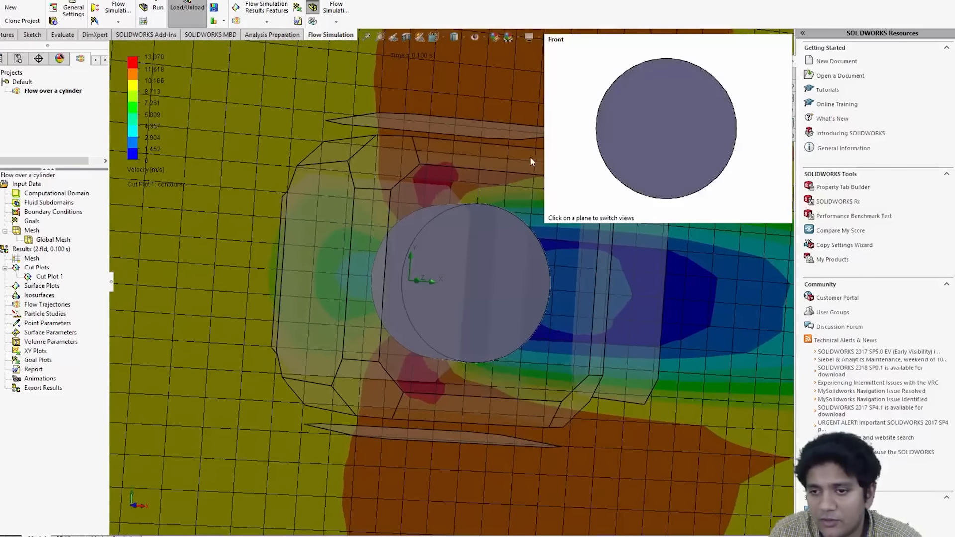
pyautogui.click(470, 285)
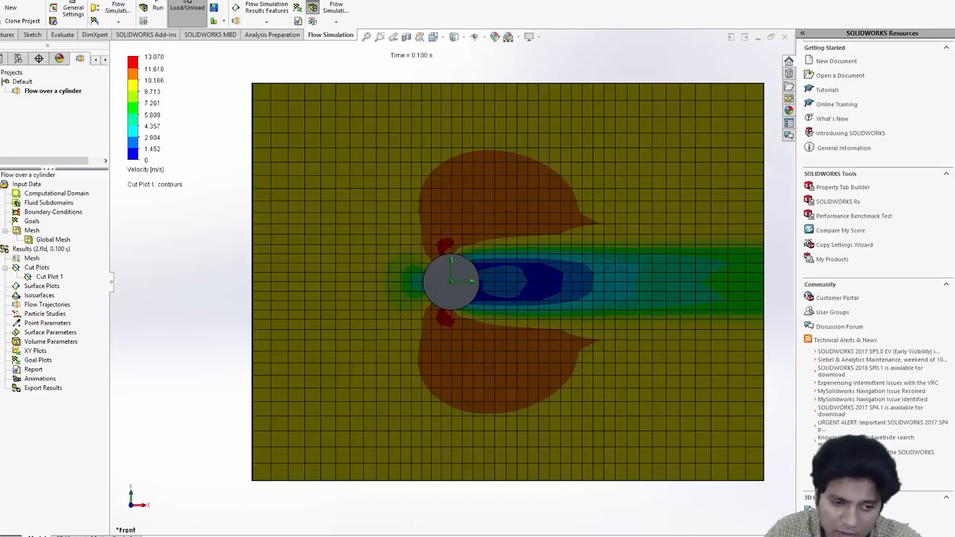
# - Create a 10 s Scenario animation without model rotation, using uniformly distributed result files over physical time 0 to 0.1 s
pyautogui.doubleClick(41, 380)
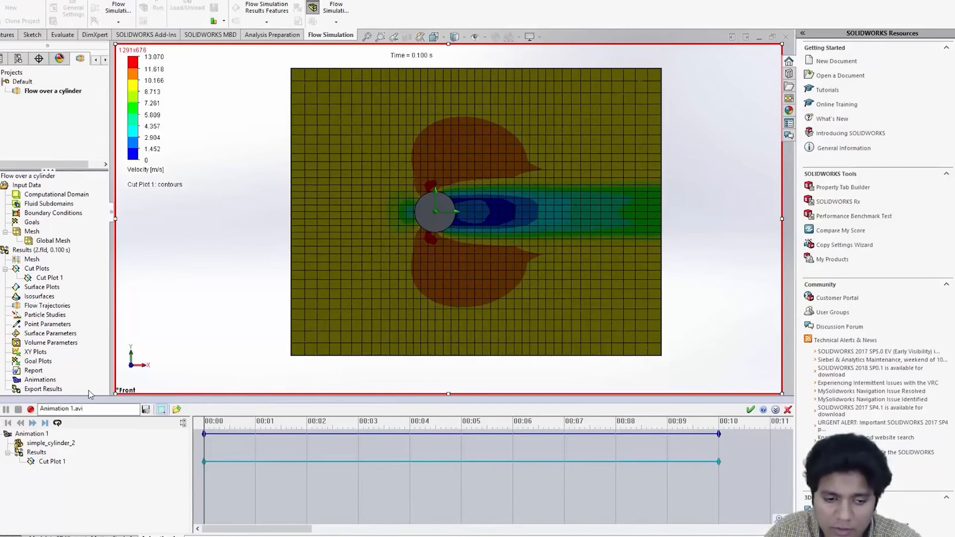
pyautogui.click(3, 427)
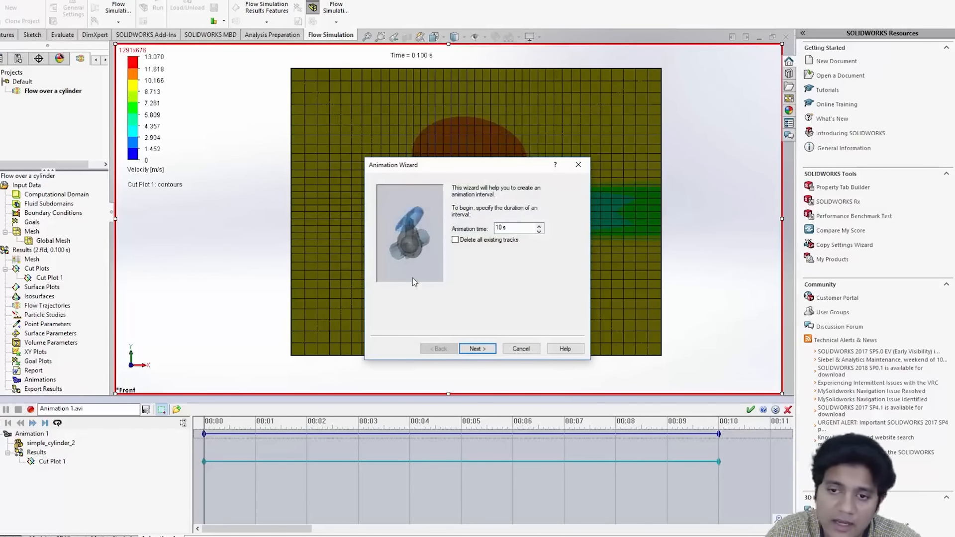
pyautogui.click(476, 349)
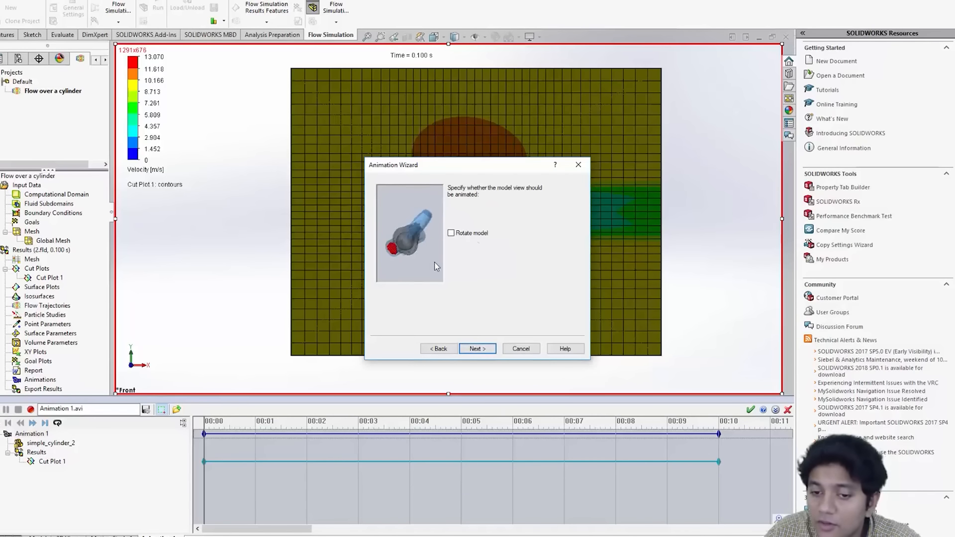
pyautogui.click(473, 351)
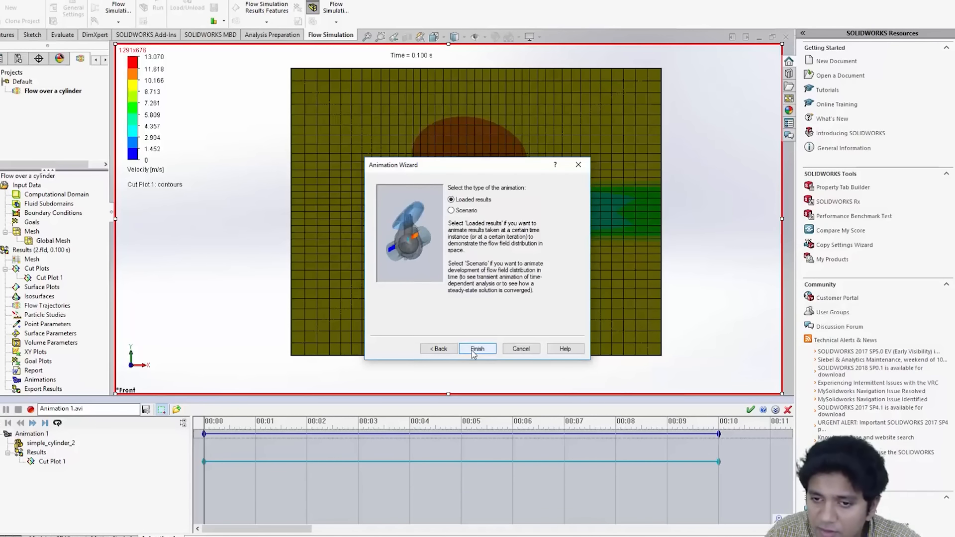
pyautogui.click(453, 211)
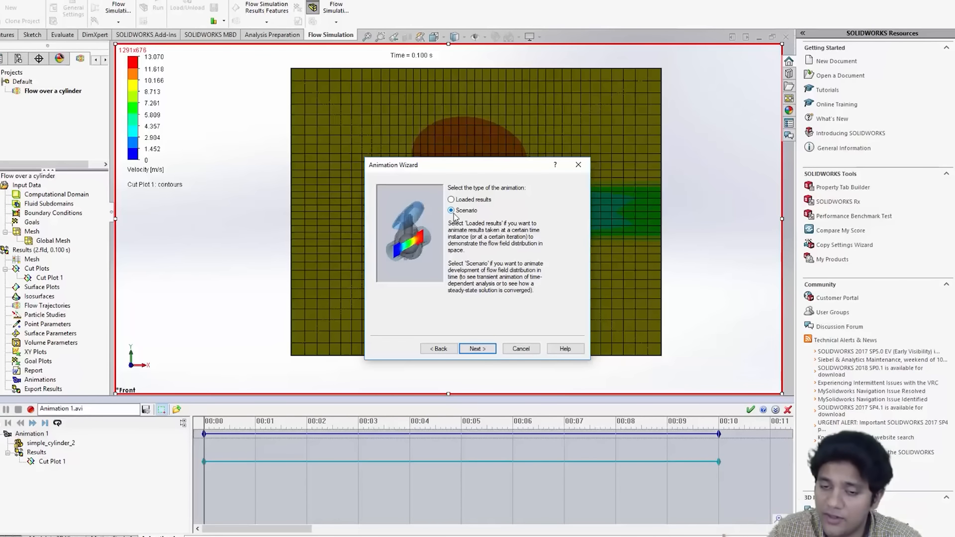
pyautogui.click(478, 349)
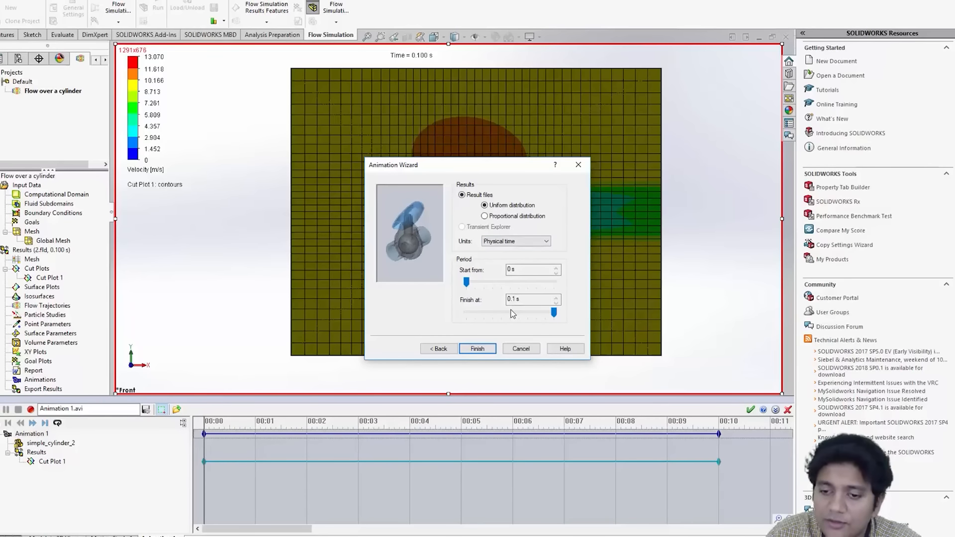
pyautogui.click(476, 349)
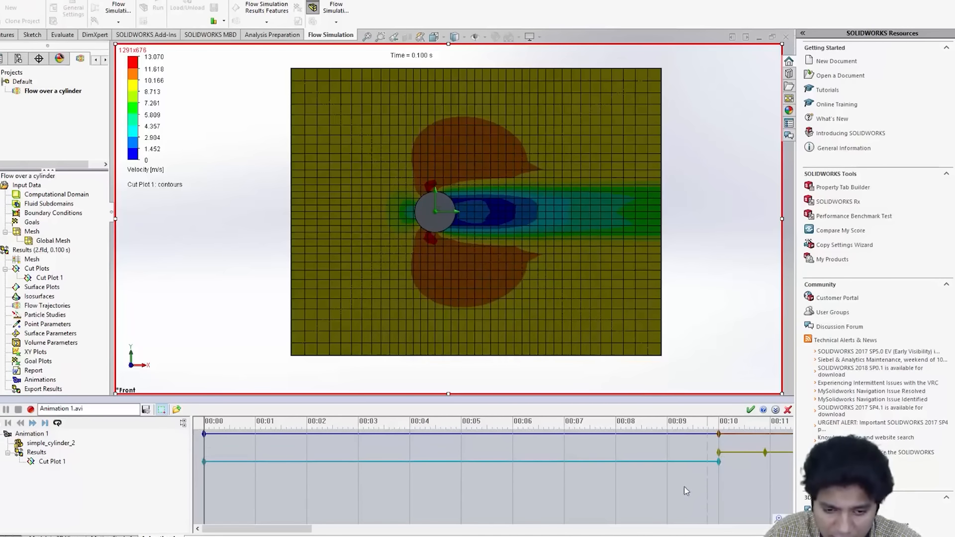
# - Move the first Results control point on the animation timeline from 00:10 back to 00:00
pyautogui.click(253, 462)
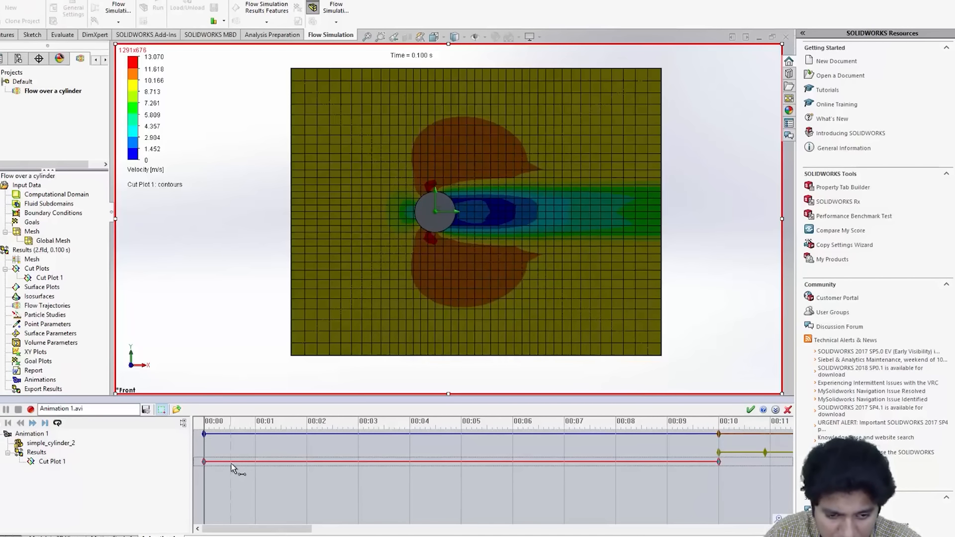
pyautogui.click(731, 454)
pyautogui.moveTo(731, 453); pyautogui.dragTo(232, 453)
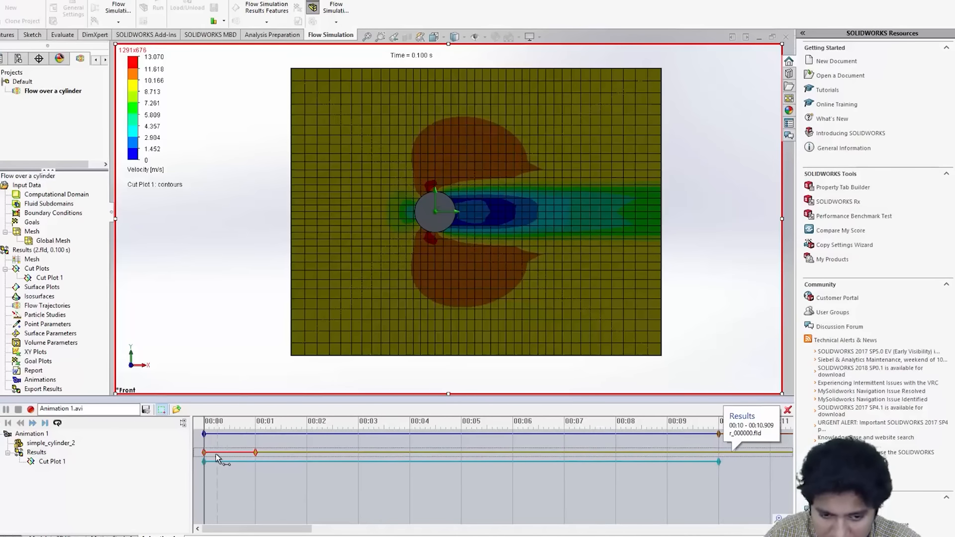
# - Delete the existing Cut Plot 1 interval from the timeline and insert a new control point for it at 00:00
pyautogui.click(384, 463)
pyautogui.press('Delete')
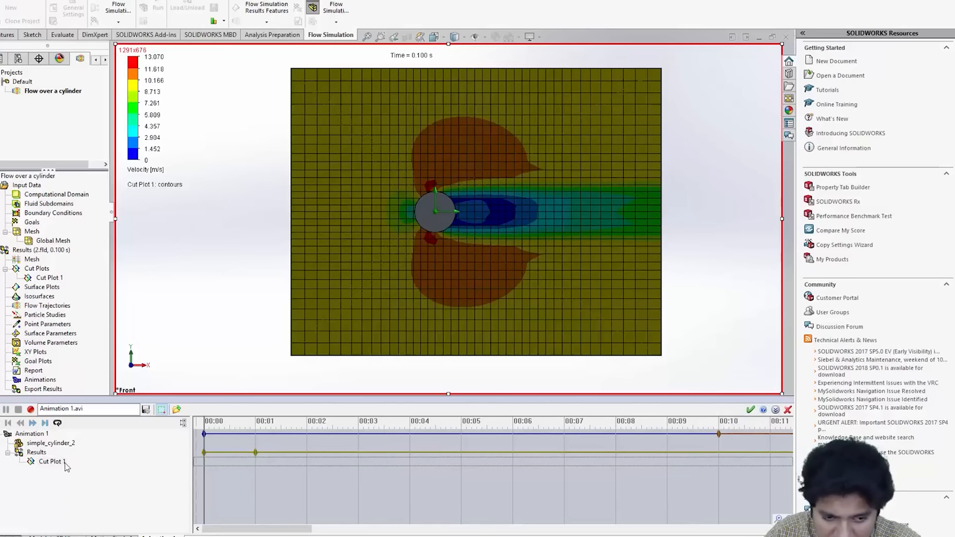
pyautogui.rightClick(211, 463)
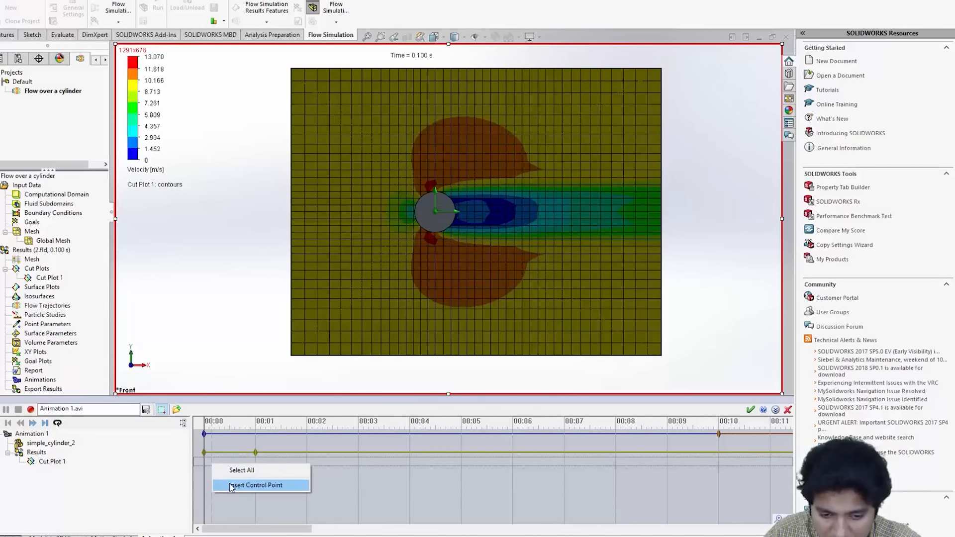
pyautogui.click(231, 486)
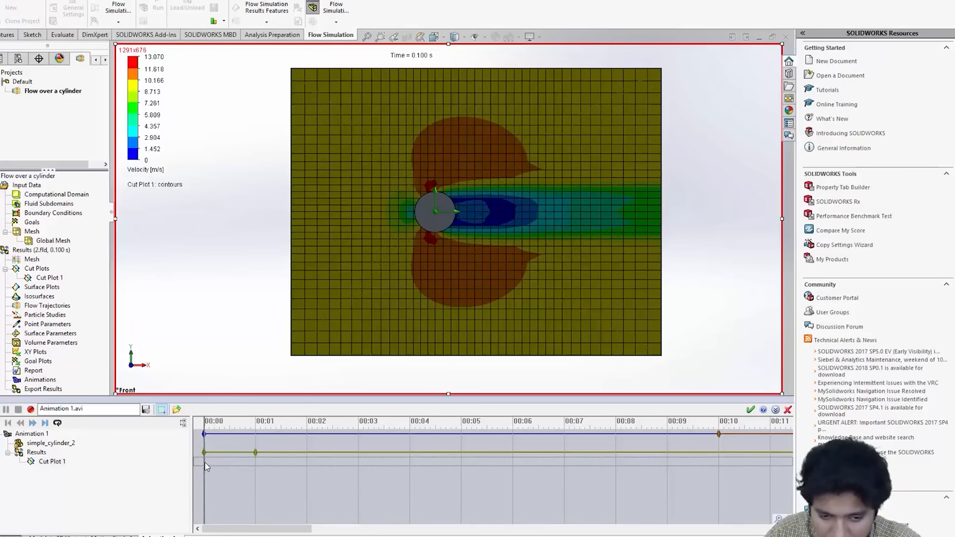
pyautogui.rightClick(205, 464)
pyautogui.click(217, 485)
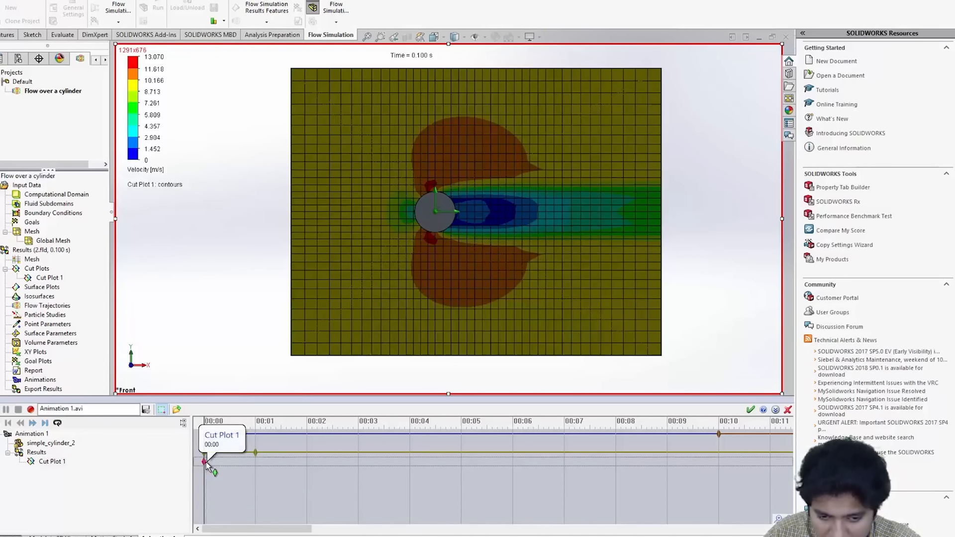
# - Extend the Cut Plot 1 interval to the animation's end at 00:20 and play the animation from the start
pyautogui.moveTo(207, 462); pyautogui.dragTo(755, 470)
pyautogui.moveTo(282, 531); pyautogui.dragTo(339, 532)
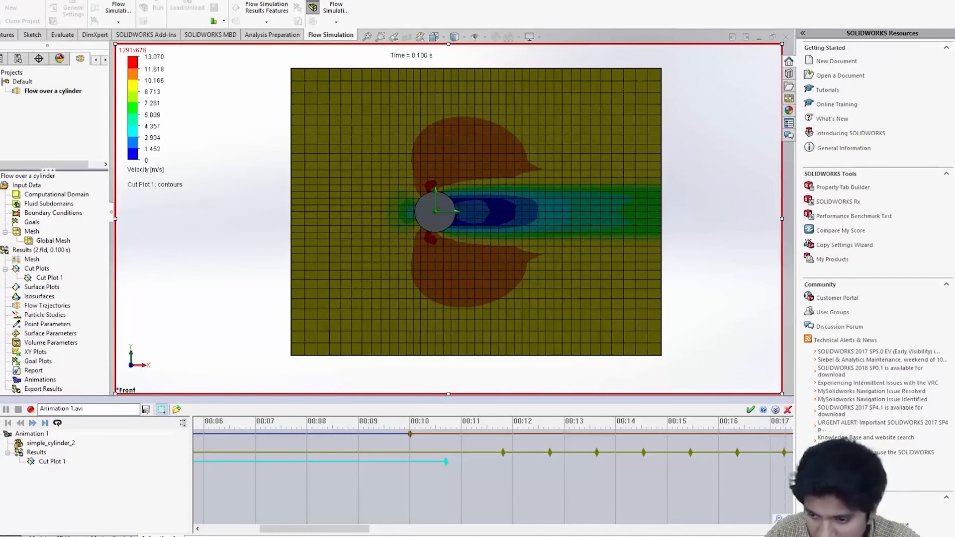
pyautogui.click(788, 519)
pyautogui.moveTo(324, 462); pyautogui.dragTo(563, 463)
pyautogui.click(199, 428)
pyautogui.click(6, 409)
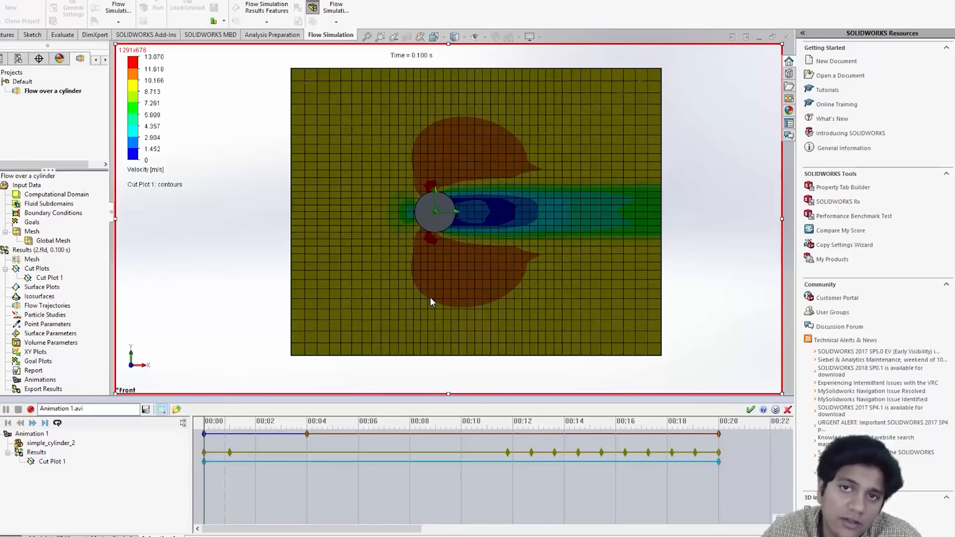
# - Close the animation and raise the automatic initial mesh level in the Global Mesh settings
pyautogui.click(49, 242)
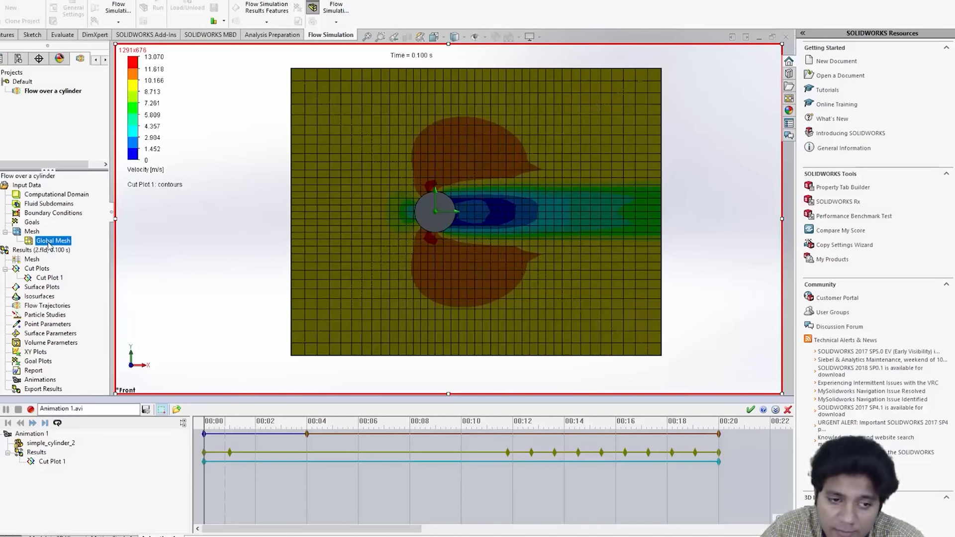
pyautogui.click(789, 410)
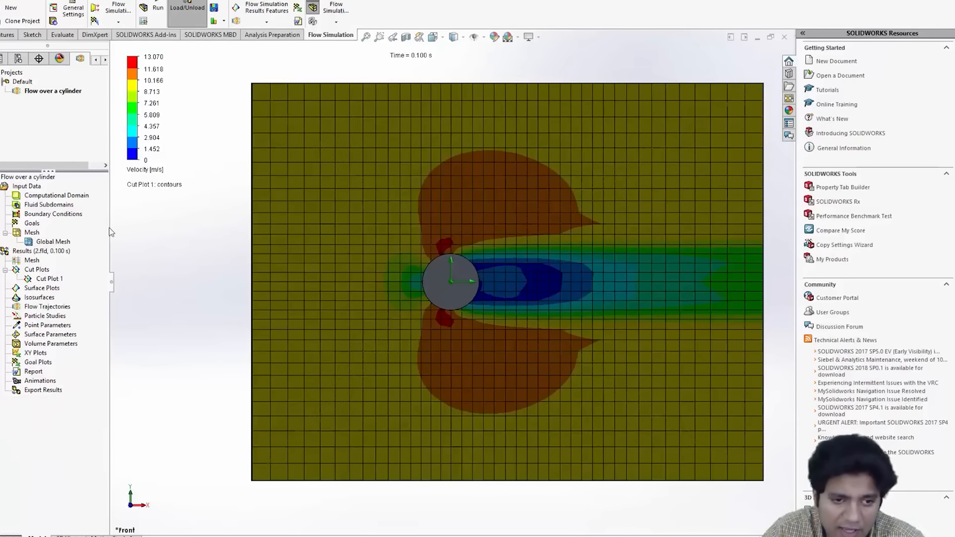
pyautogui.rightClick(68, 243)
pyautogui.click(95, 248)
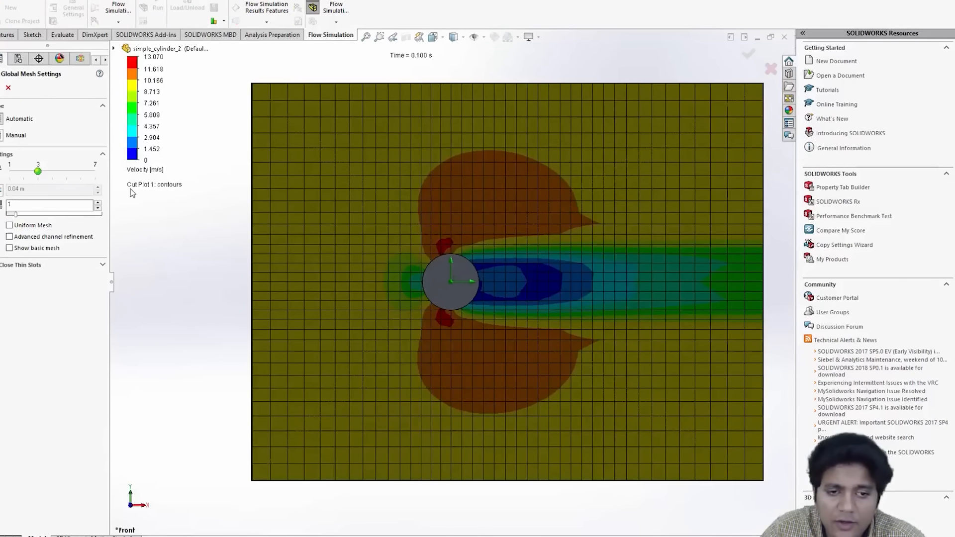
pyautogui.moveTo(39, 173); pyautogui.dragTo(69, 174)
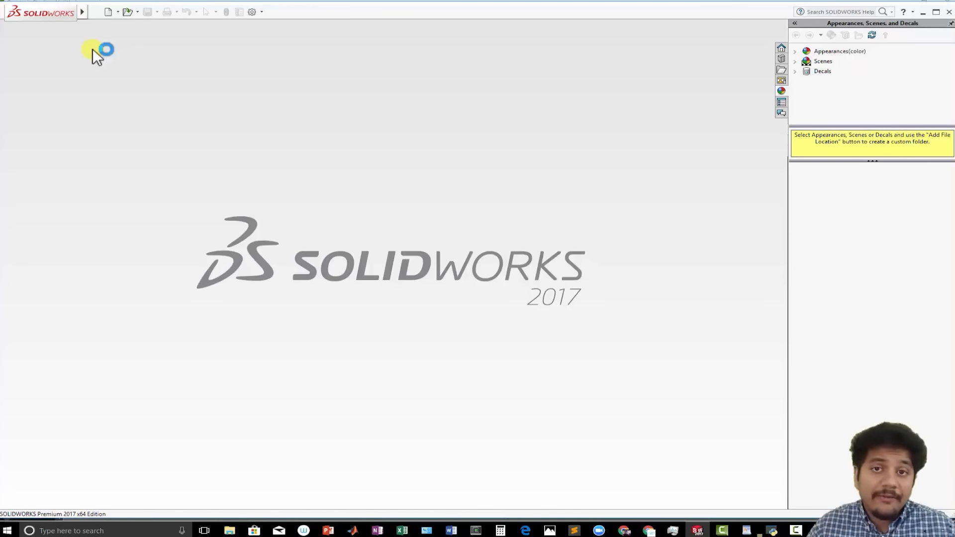
# - Create a new part document
pyautogui.click(105, 12)
pyautogui.click(236, 214)
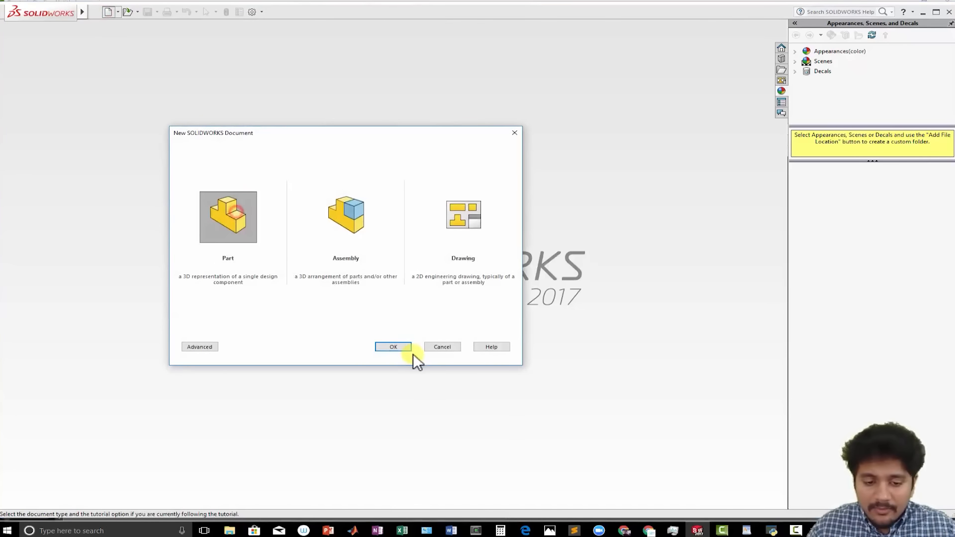
pyautogui.click(408, 346)
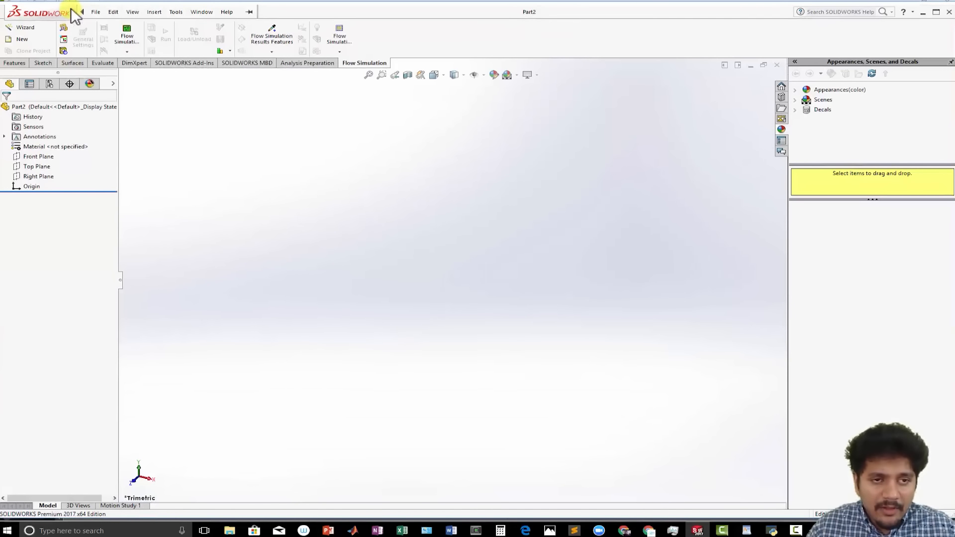
# - Insert a Curve Through XYZ Points using the airfoil coordinates from the text file naca_test.txt in the naca folder
pyautogui.click(96, 11)
pyautogui.moveTo(154, 11)
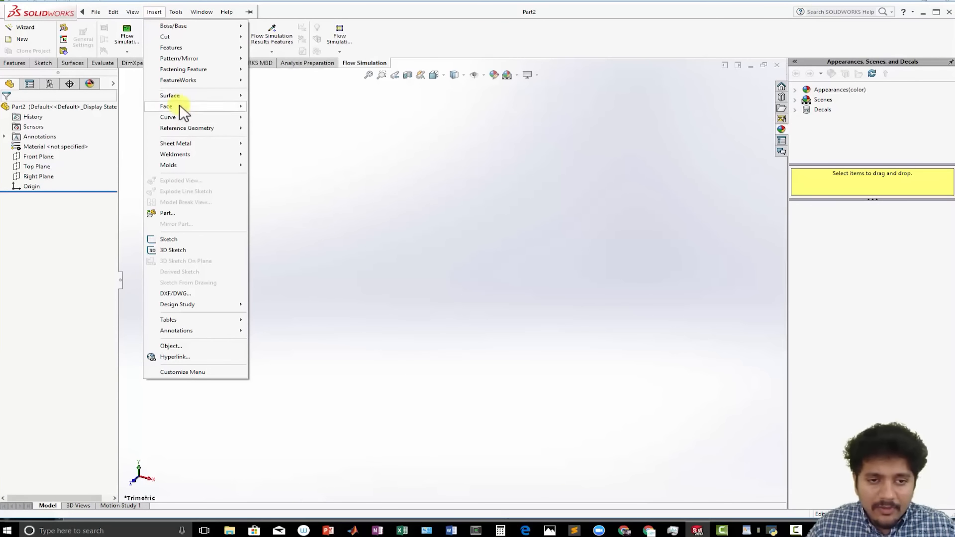
pyautogui.moveTo(182, 119)
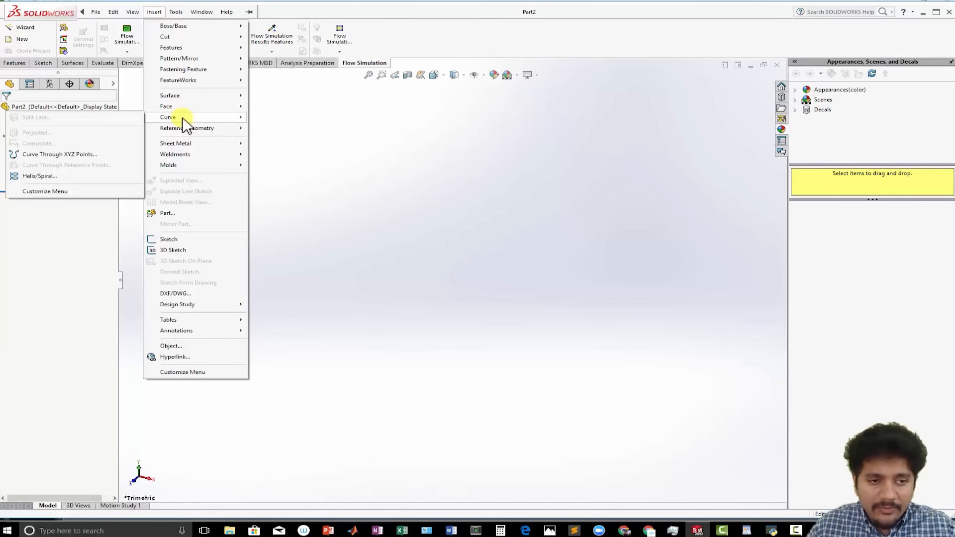
pyautogui.click(77, 156)
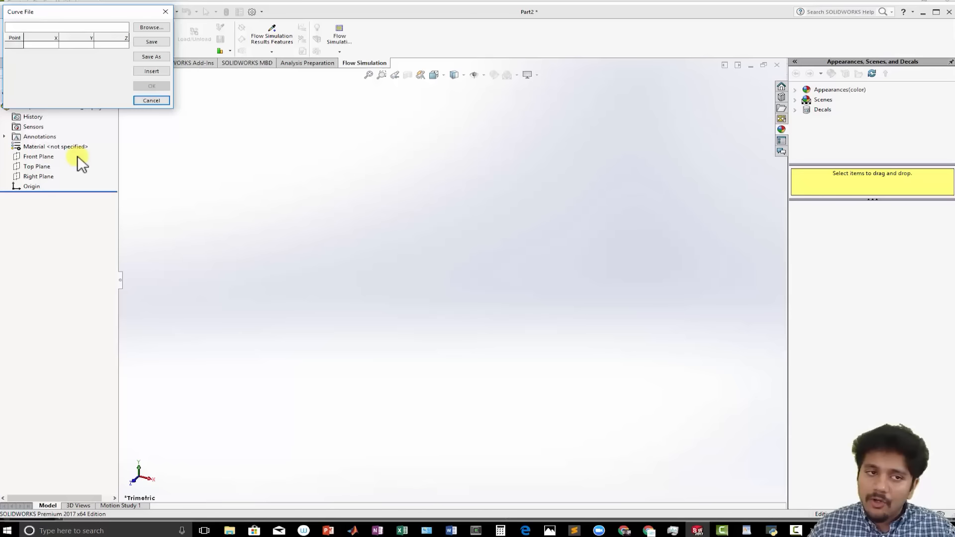
pyautogui.click(140, 27)
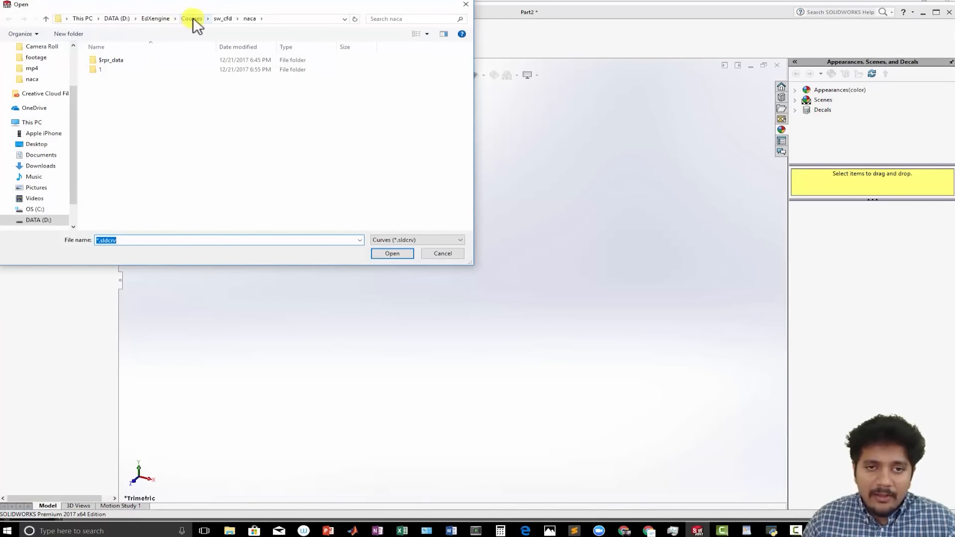
pyautogui.click(411, 237)
pyautogui.click(409, 258)
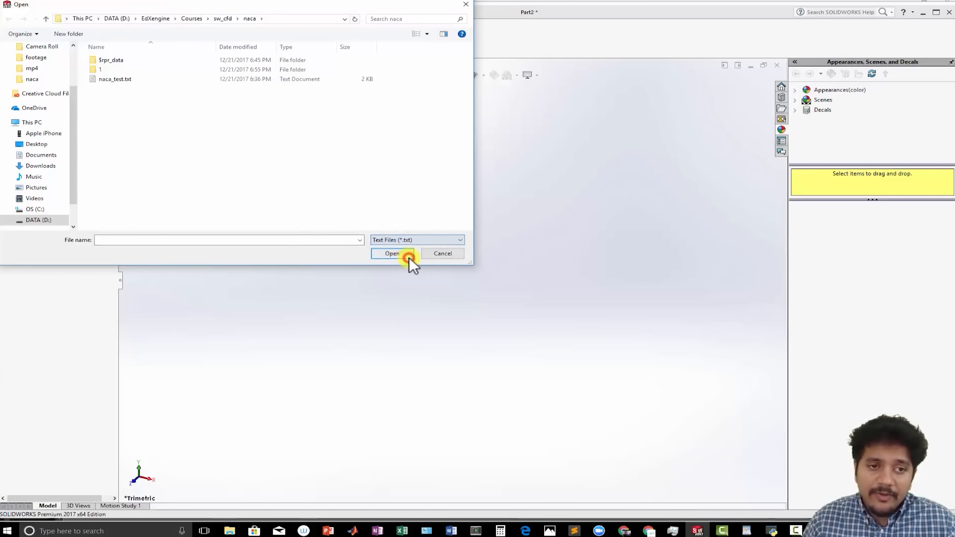
pyautogui.click(114, 81)
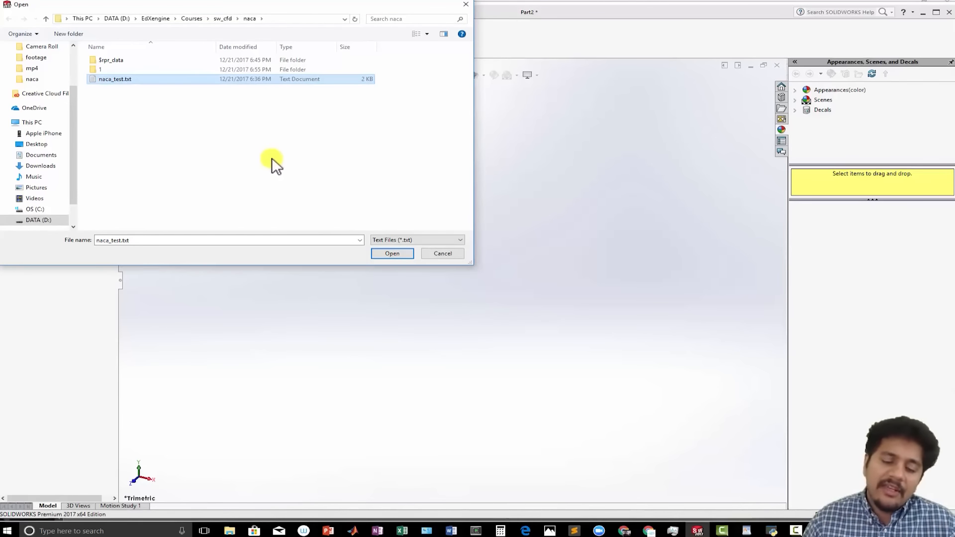
pyautogui.click(382, 253)
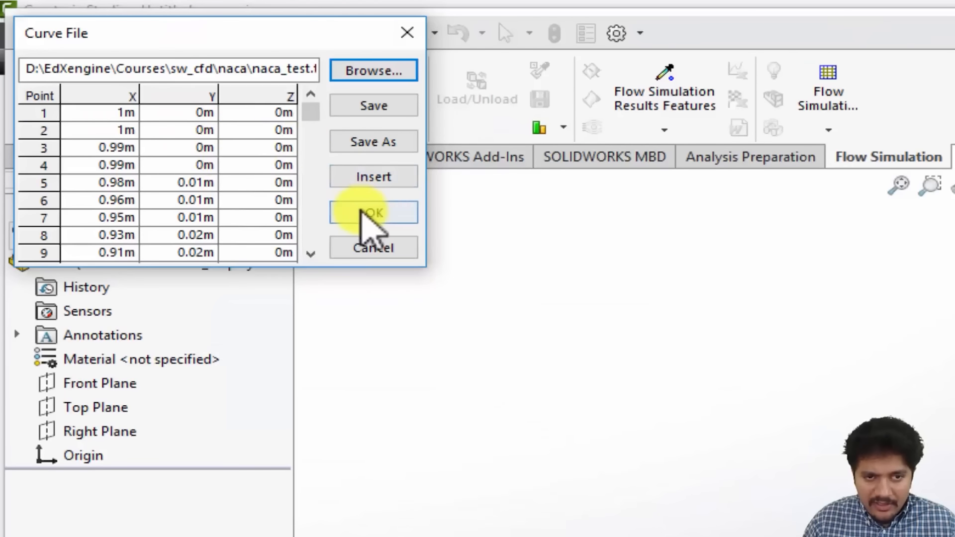
pyautogui.click(364, 213)
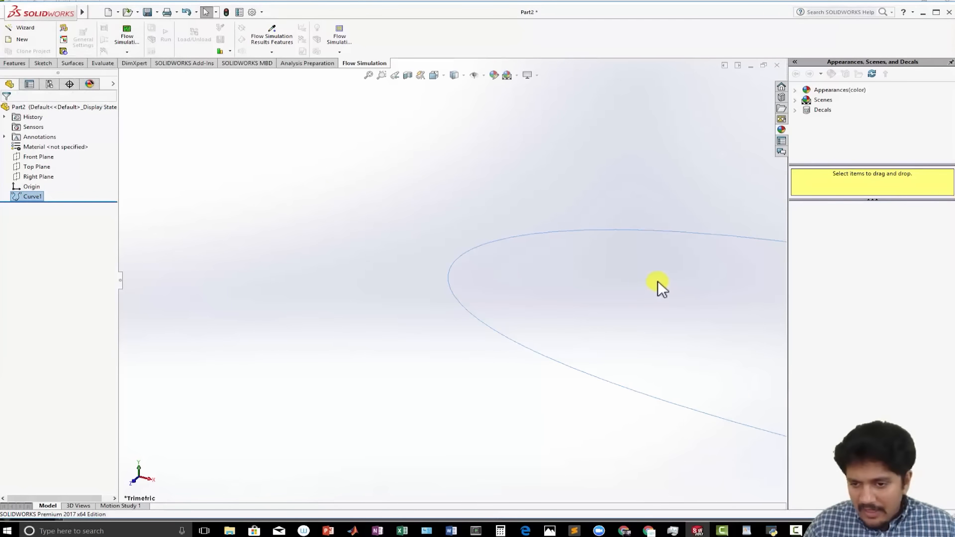
# - Orient the airfoil curve to the Front view and start a new sketch on the Front Plane
pyautogui.scroll(5, 657, 281)
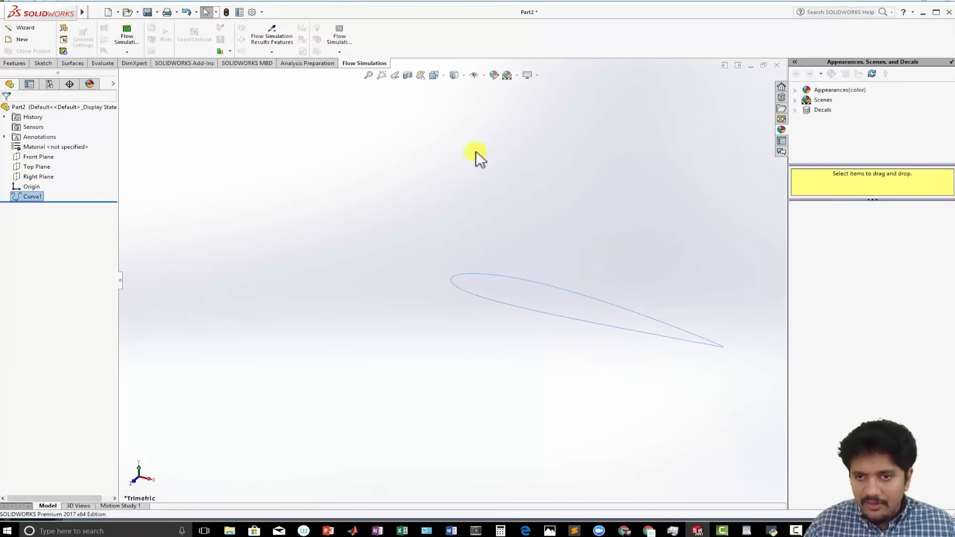
pyautogui.click(435, 75)
pyautogui.click(400, 303)
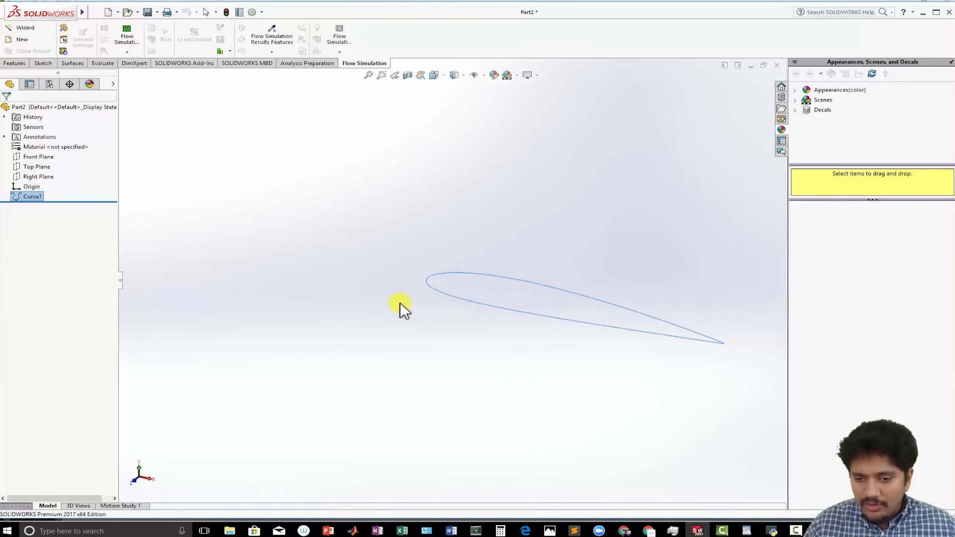
pyautogui.scroll(-2, 400, 302)
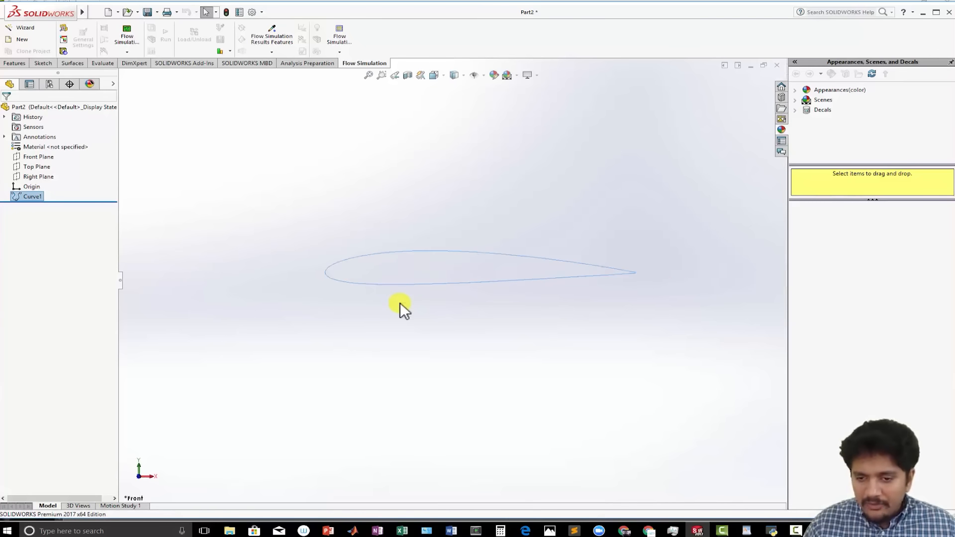
pyautogui.scroll(-1, 389, 301)
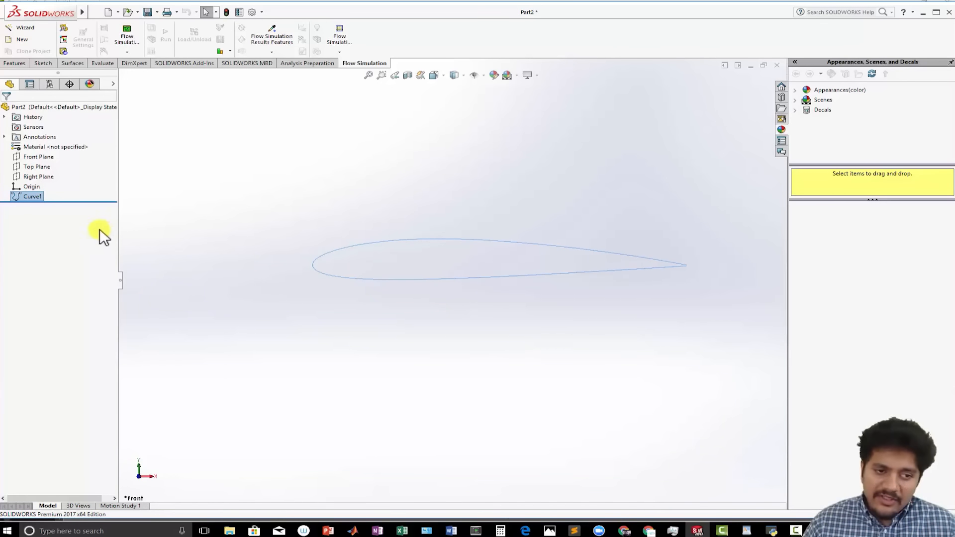
pyautogui.click(37, 159)
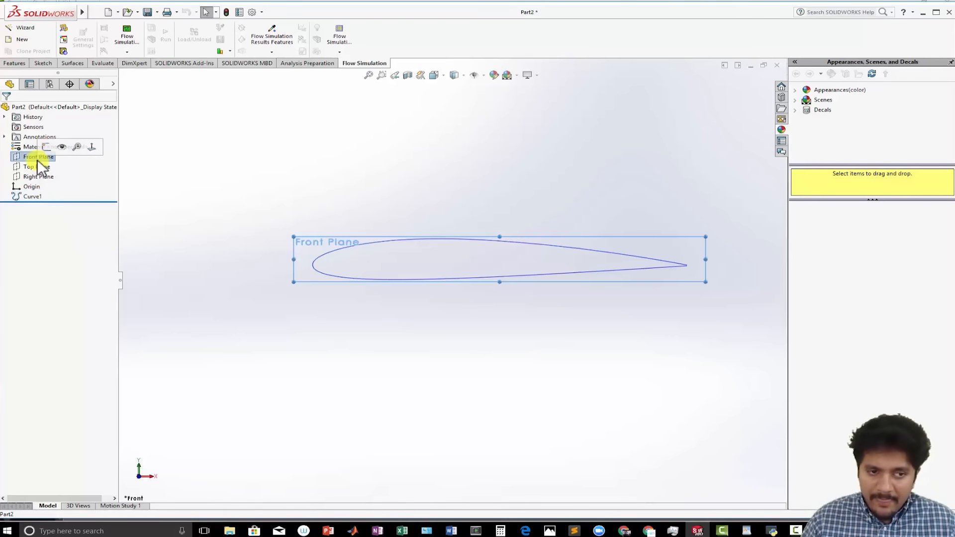
pyautogui.click(44, 148)
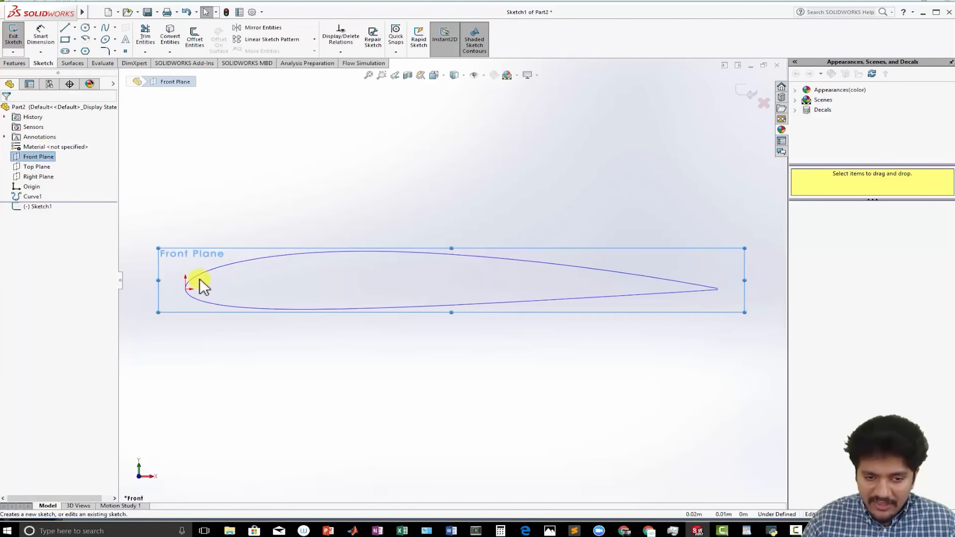
# - Convert the airfoil curve into sketch entities and close the open trailing edge with a short line between its two endpoints
pyautogui.click(200, 280)
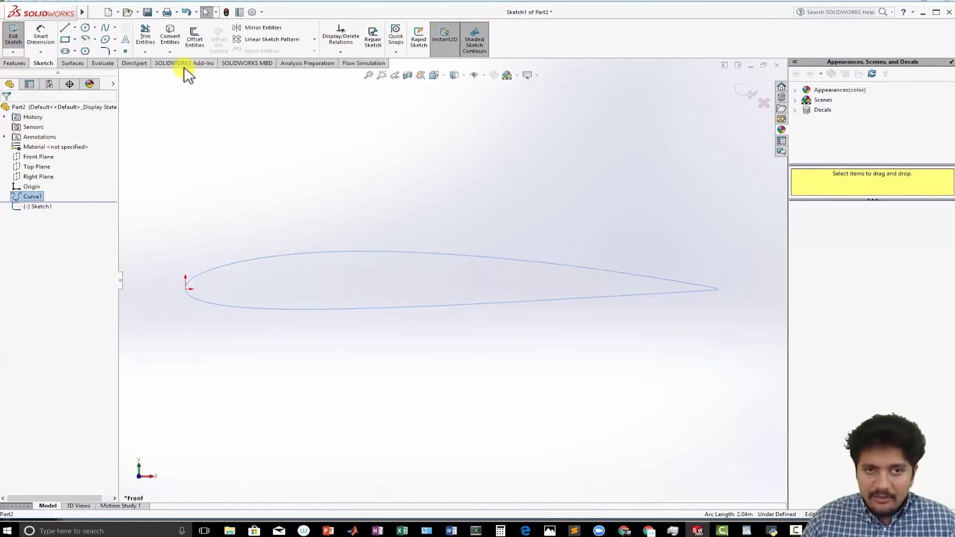
pyautogui.click(171, 33)
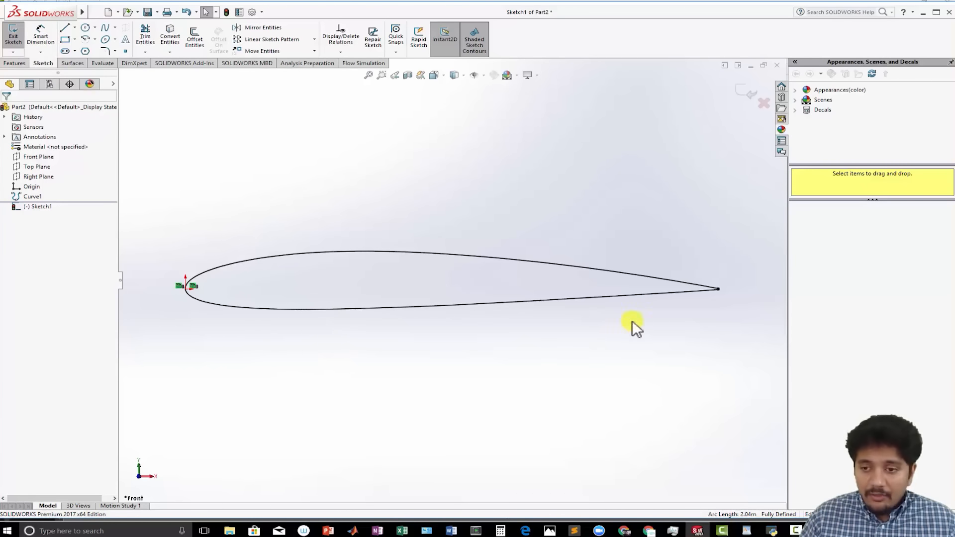
pyautogui.scroll(3, 699, 290)
pyautogui.scroll(-5, 618, 282)
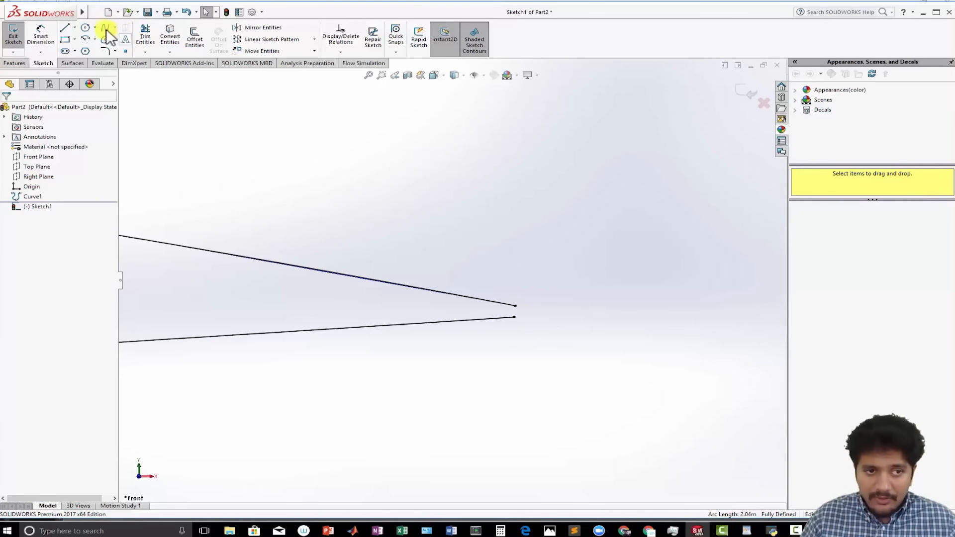
pyautogui.click(64, 27)
pyautogui.click(505, 305)
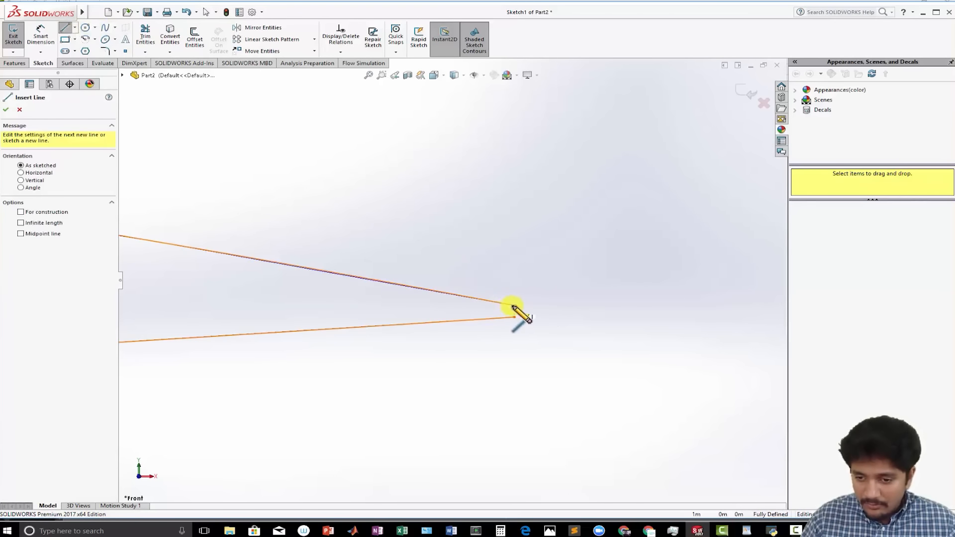
pyautogui.click(516, 317)
pyautogui.scroll(8, 517, 324)
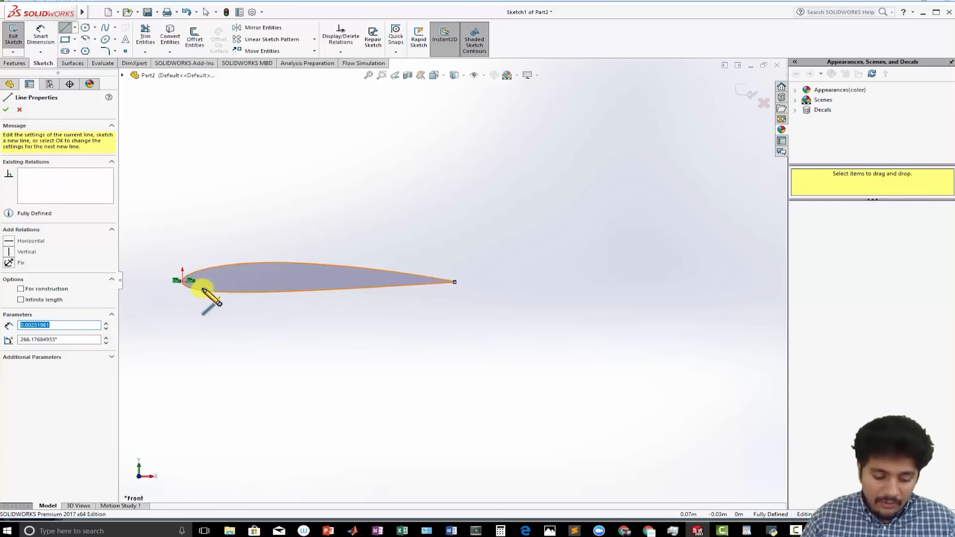
pyautogui.keyDown('ctrl'); pyautogui.moveTo(194, 251); pyautogui.dragTo(288, 239, button='middle'); pyautogui.keyUp('ctrl')
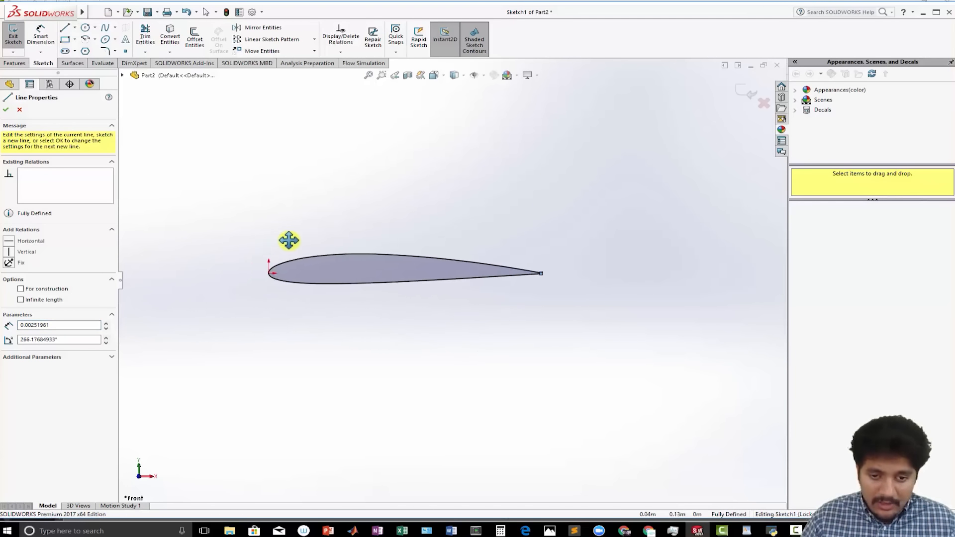
pyautogui.scroll(-2, 323, 244)
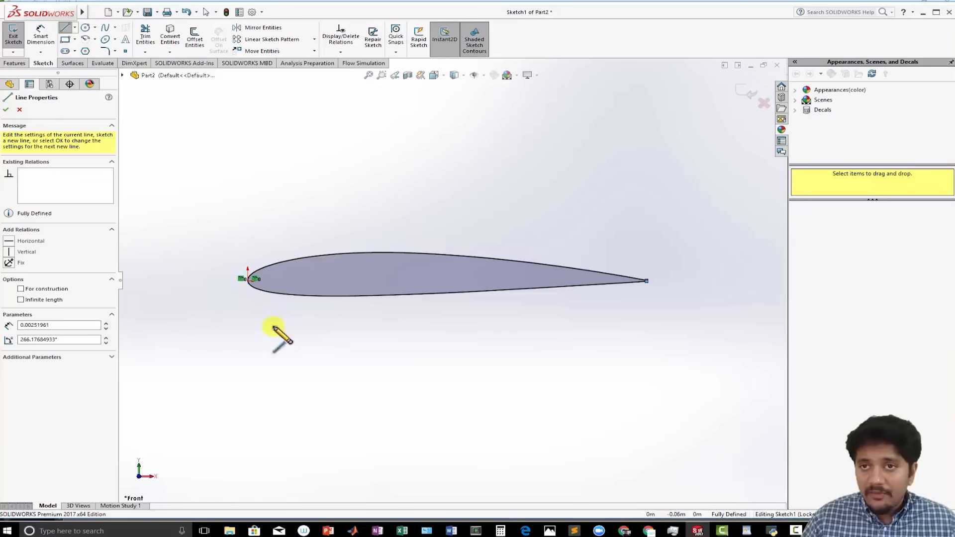
pyautogui.click(7, 109)
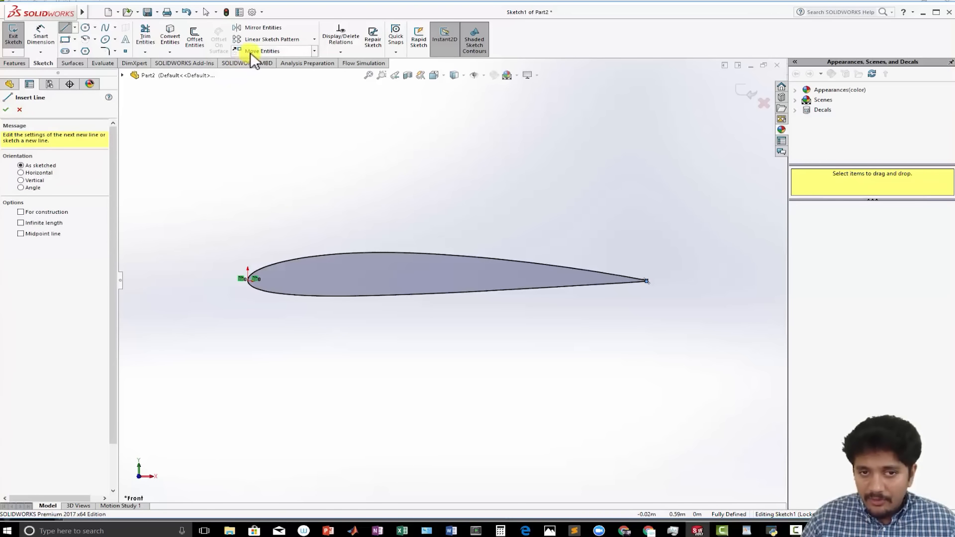
# - Use Rotate Entities on the airfoil spline and closing line, with the leading-edge origin as center and an angle of 10 degrees
pyautogui.click(315, 50)
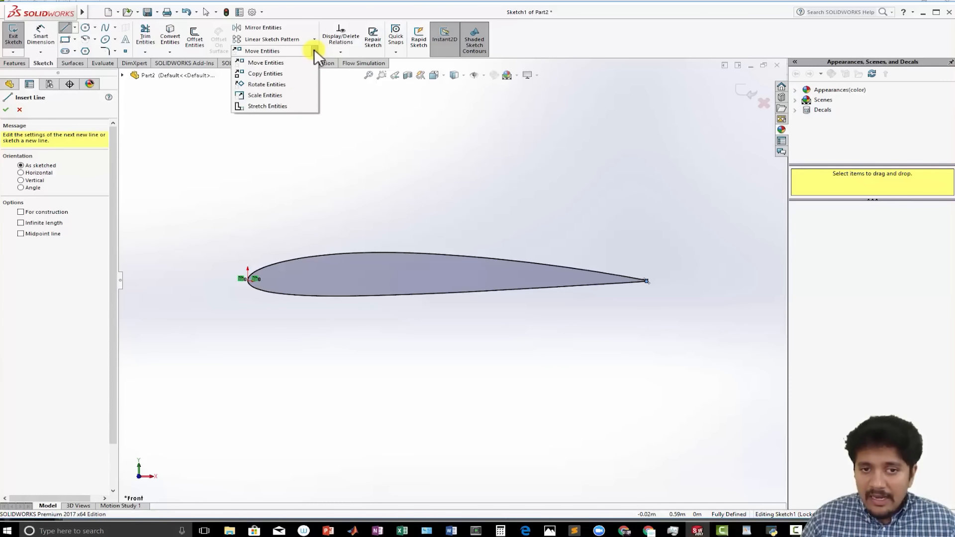
pyautogui.click(287, 84)
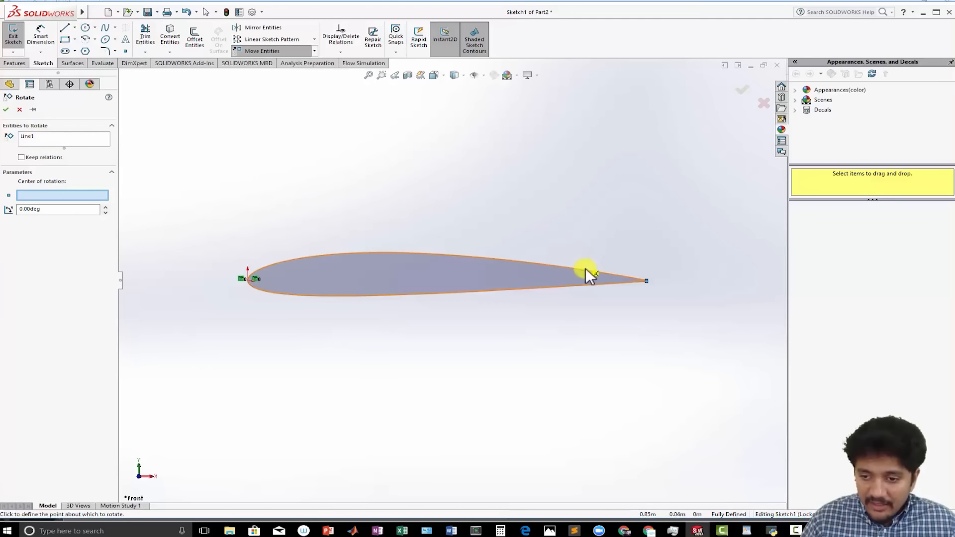
pyautogui.click(599, 272)
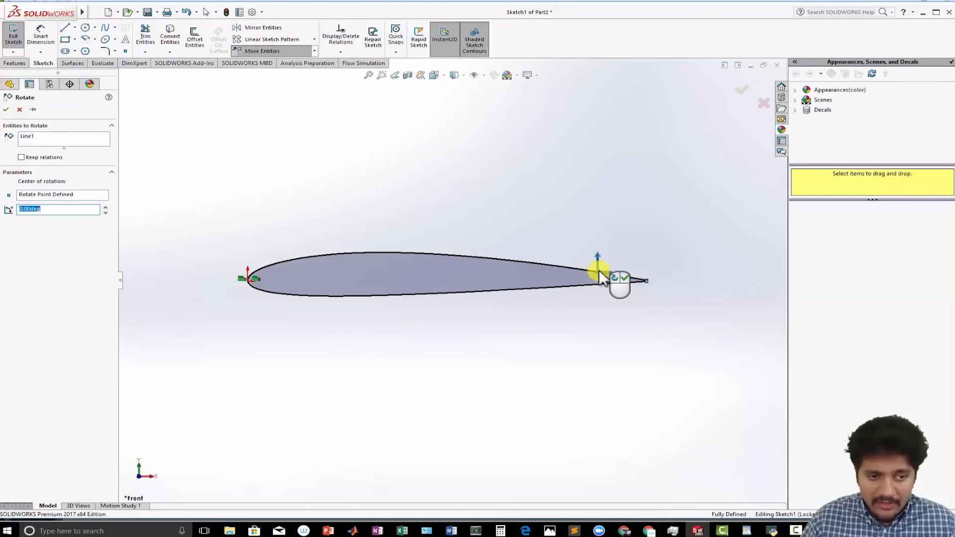
pyautogui.click(74, 141)
pyautogui.click(472, 255)
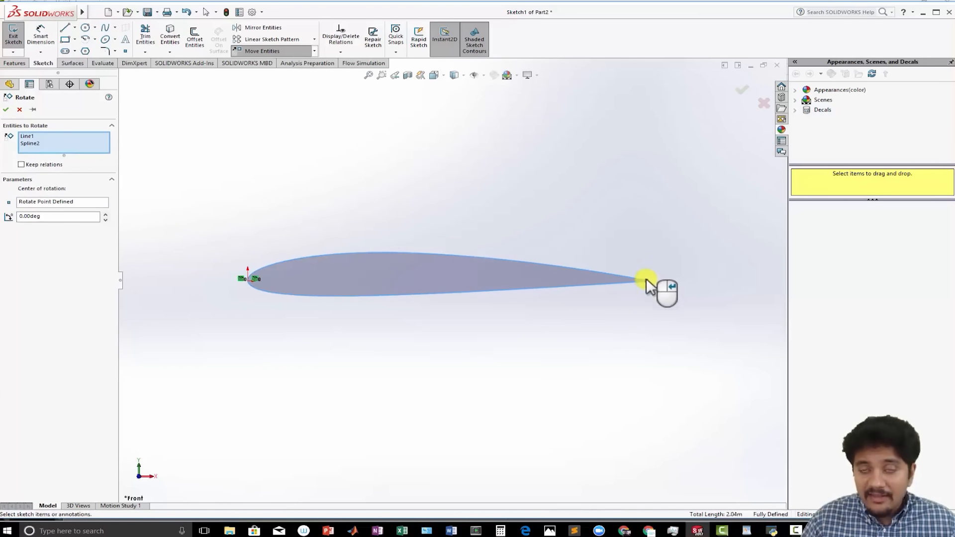
pyautogui.click(56, 202)
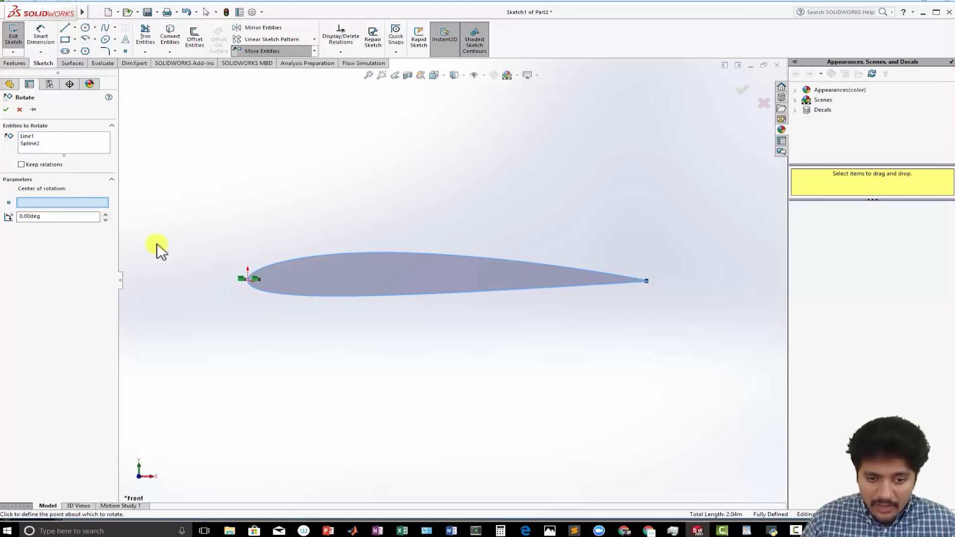
pyautogui.click(247, 281)
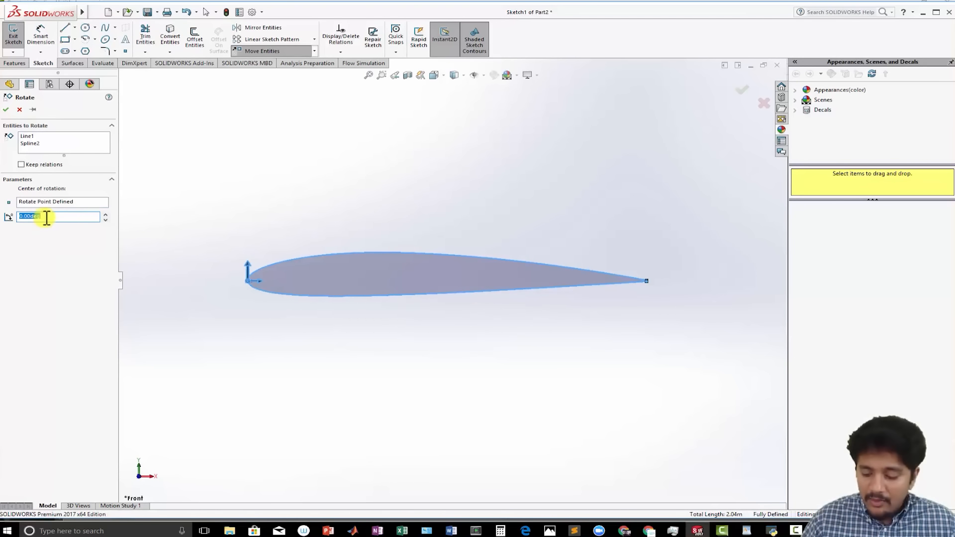
pyautogui.write('10')
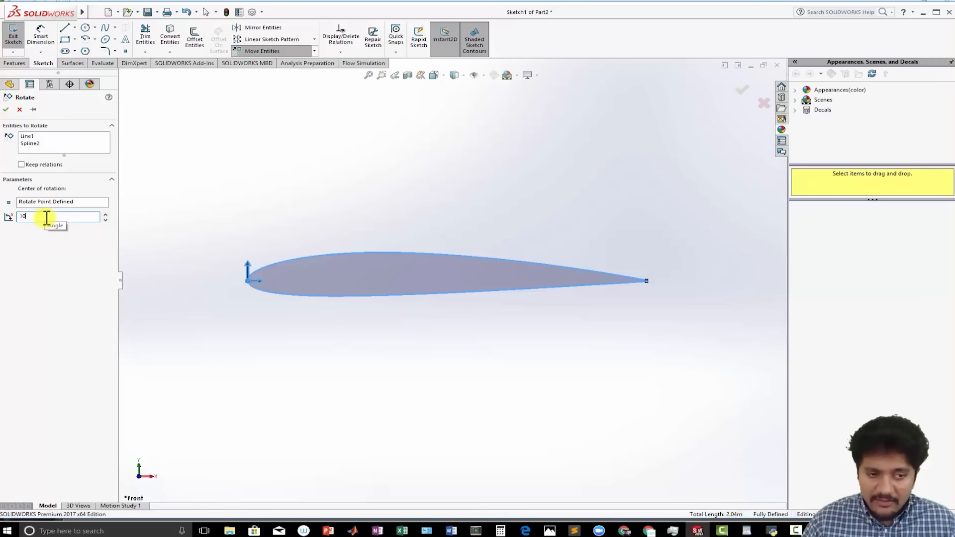
pyautogui.press('Return')
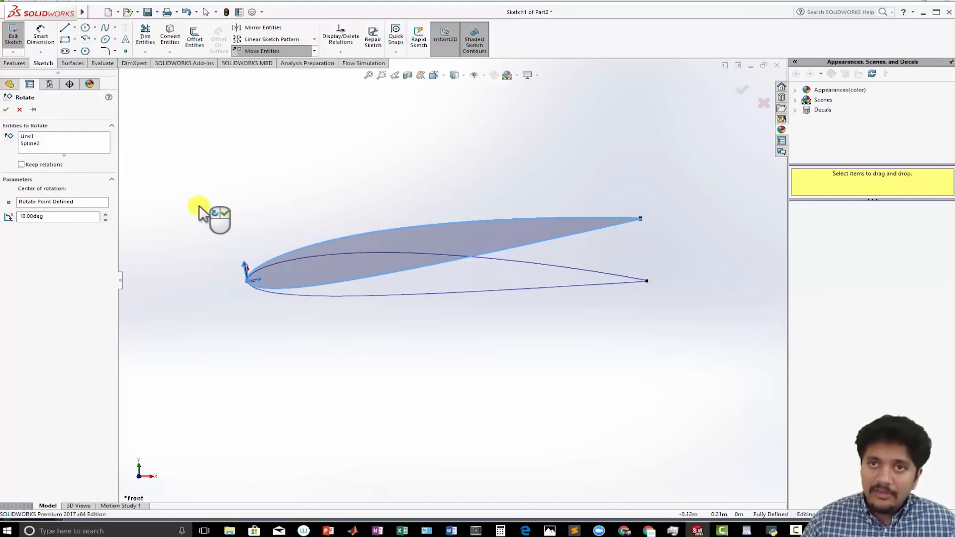
# - Change the airfoil's rotation angle to -10 degrees and apply the rotation
pyautogui.click(78, 217)
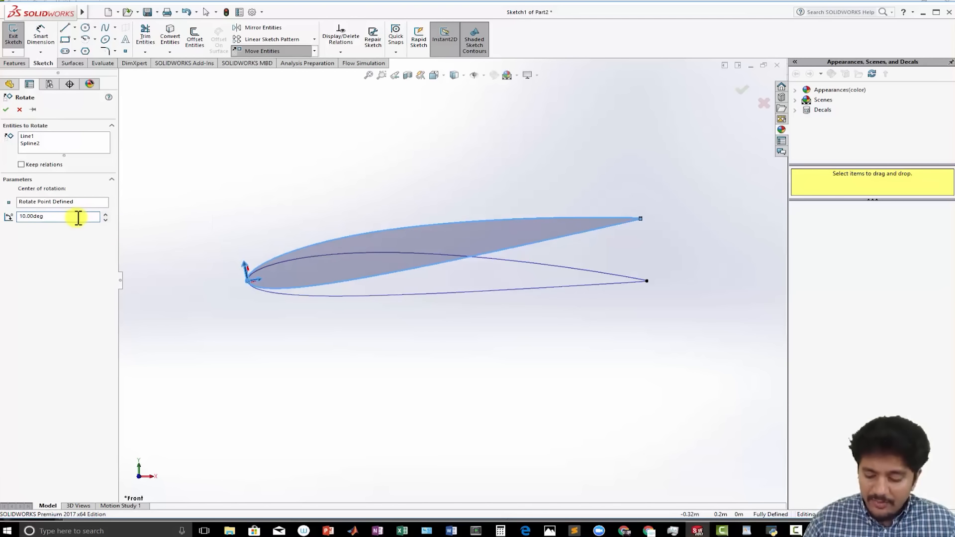
pyautogui.write('-')
pyautogui.press('Return')
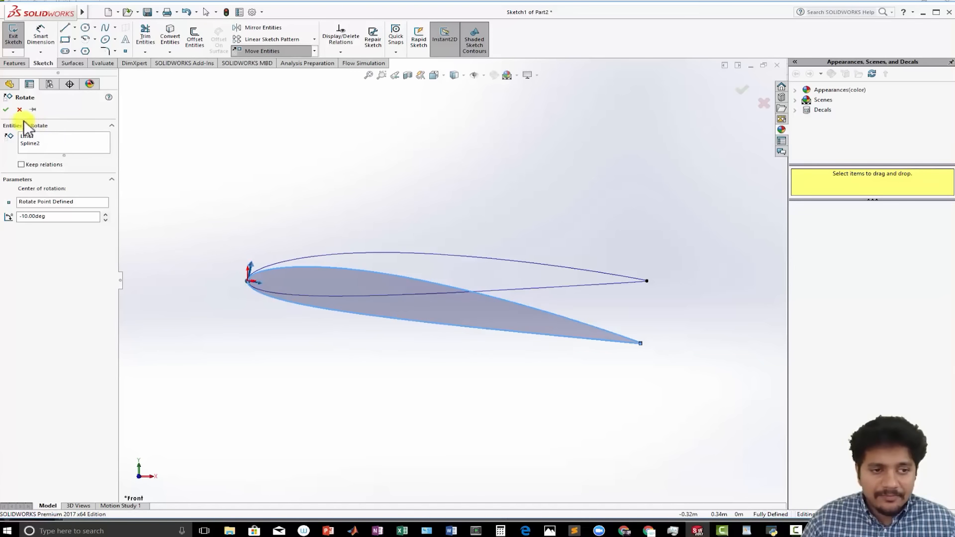
pyautogui.click(6, 109)
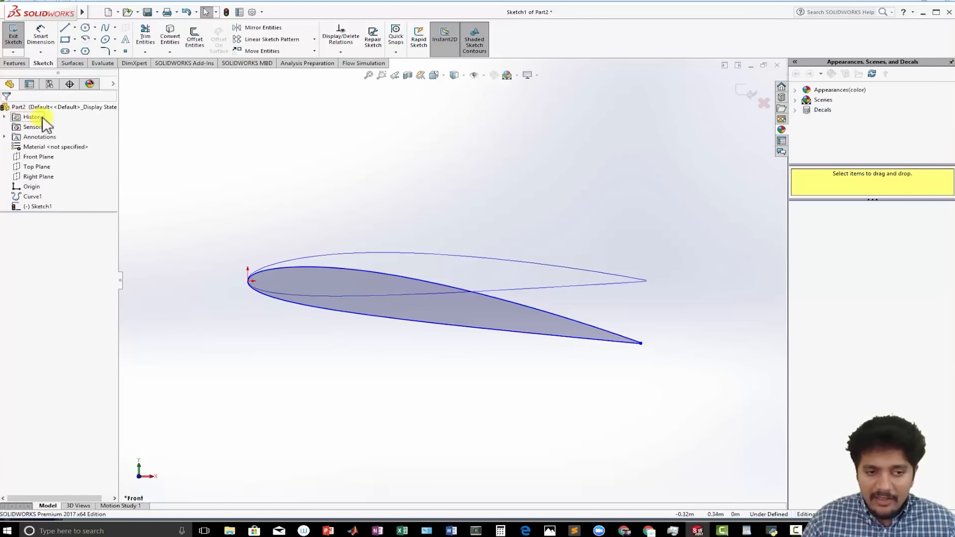
# - Exit the sketch and extrude the rotated airfoil profile 0.2 m as a solid boss
pyautogui.click(13, 35)
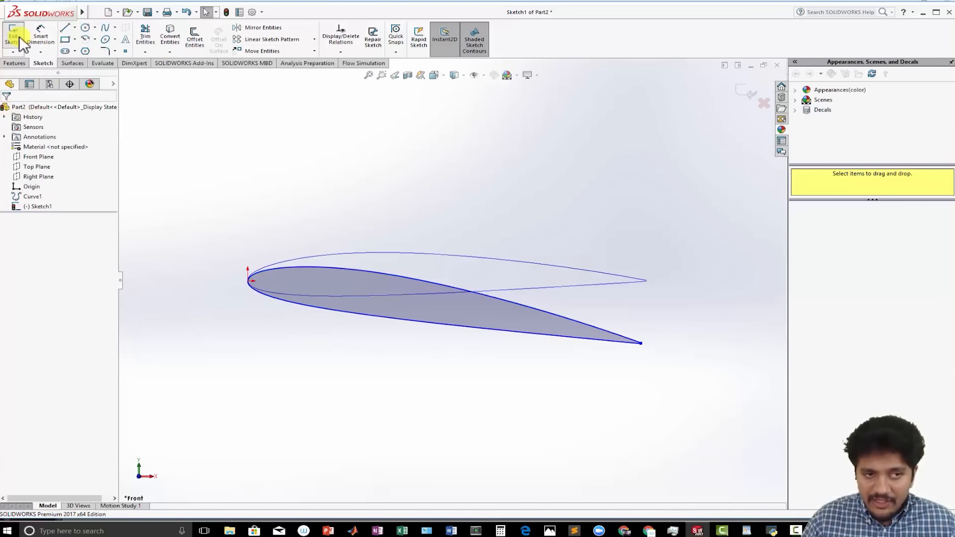
pyautogui.click(14, 64)
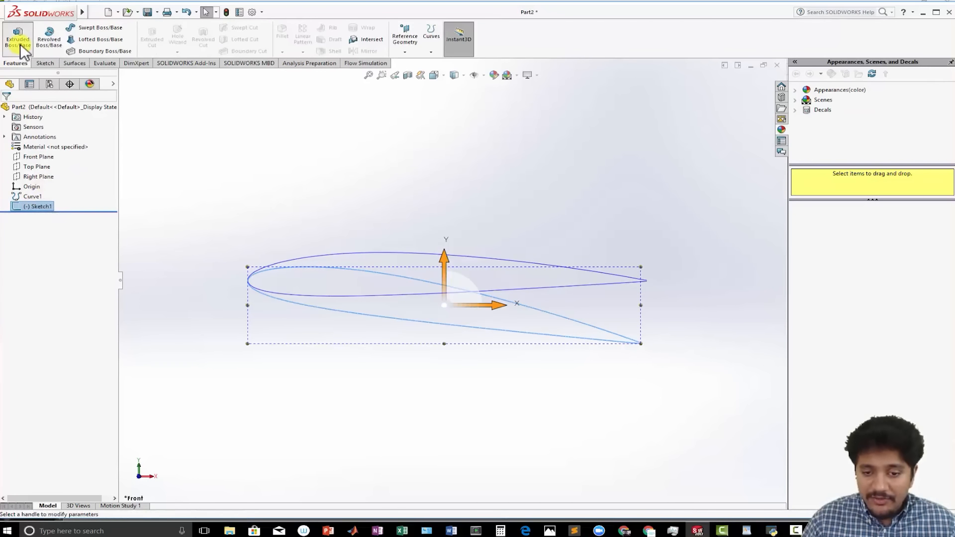
pyautogui.click(20, 44)
pyautogui.write('0.2')
pyautogui.press('Return')
pyautogui.press('Return')
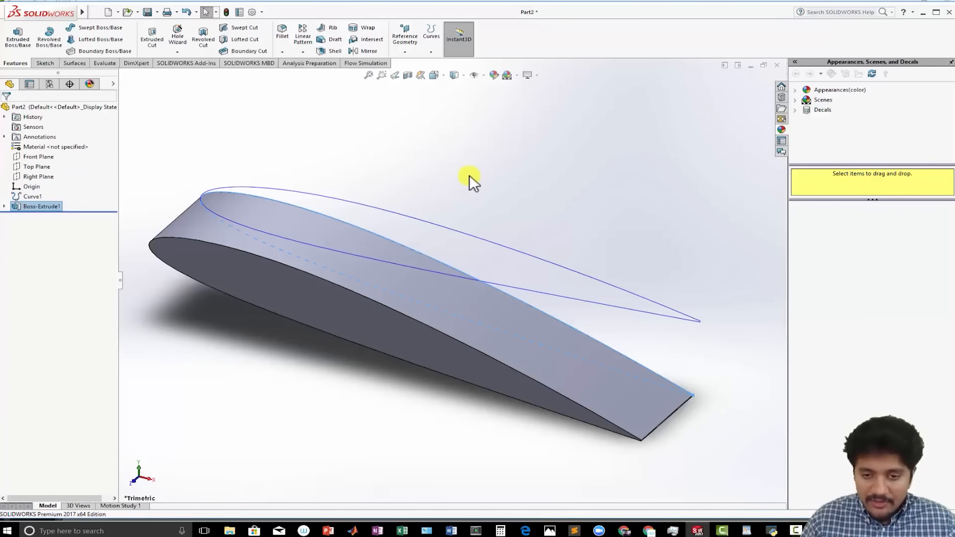
# - Save the part as Part2.SLDPRT in a new folder named naca_test inside the naca folder
pyautogui.hotkey('ctrl', 's')
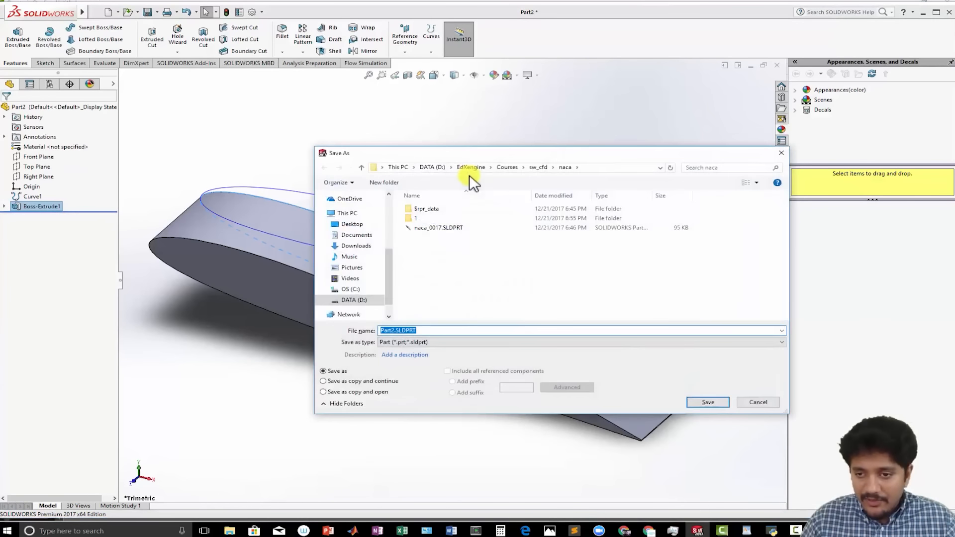
pyautogui.click(393, 184)
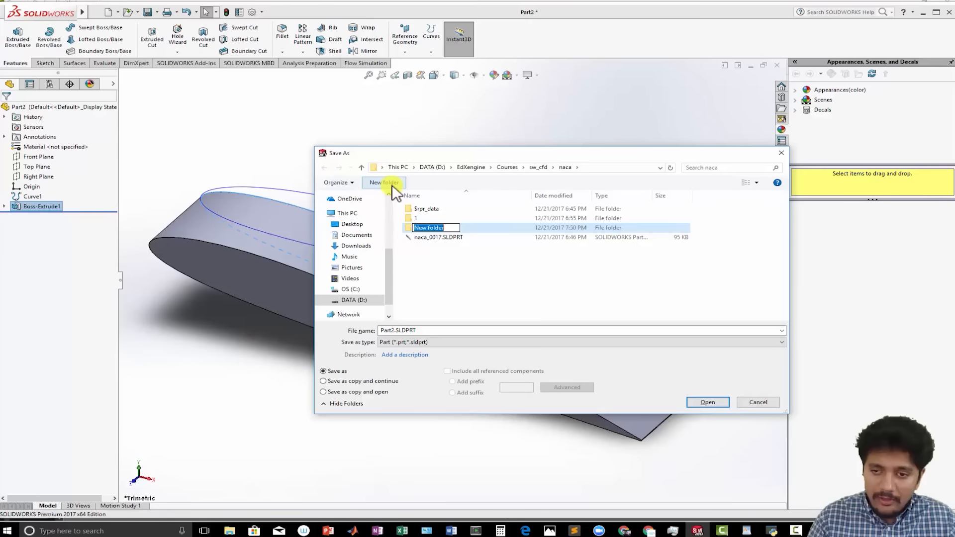
pyautogui.write('naca_test')
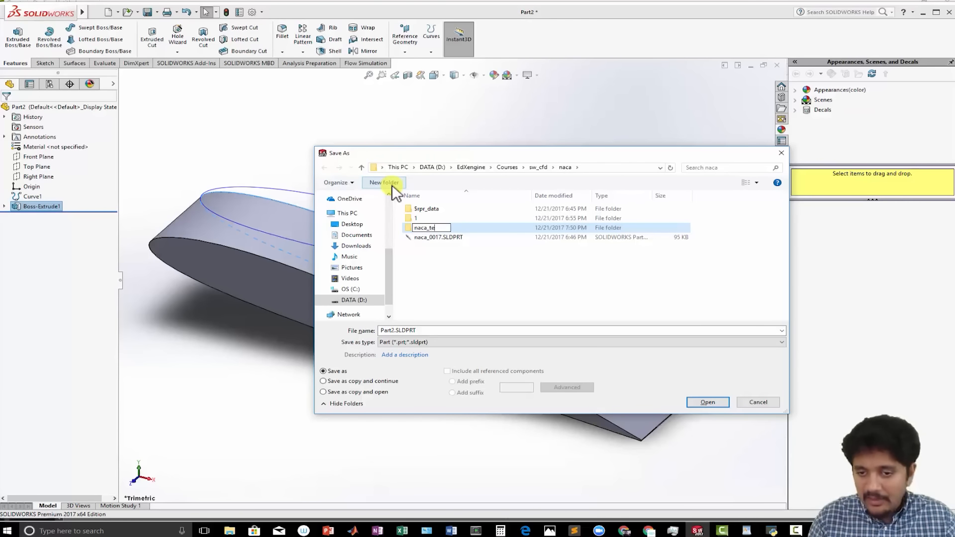
pyautogui.click(427, 256)
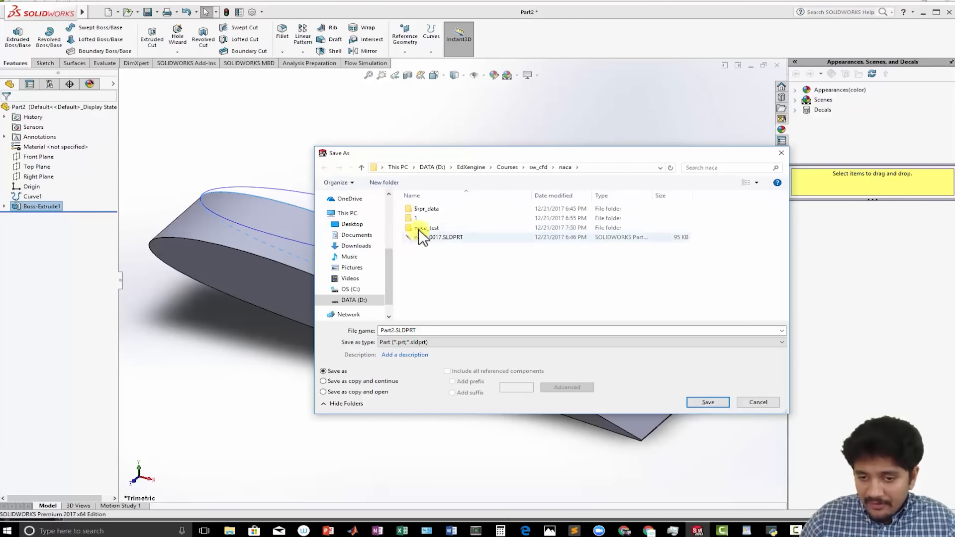
pyautogui.doubleClick(422, 228)
pyautogui.click(710, 401)
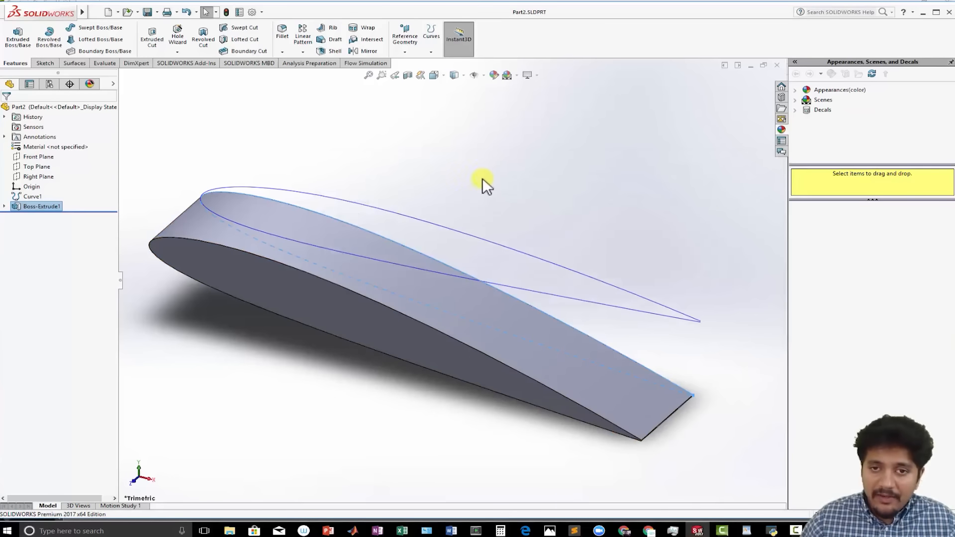
# - Create a Flow Simulation project with the Wizard, named "aoa analysis", using the SI (m-kg-s) unit system
pyautogui.click(351, 64)
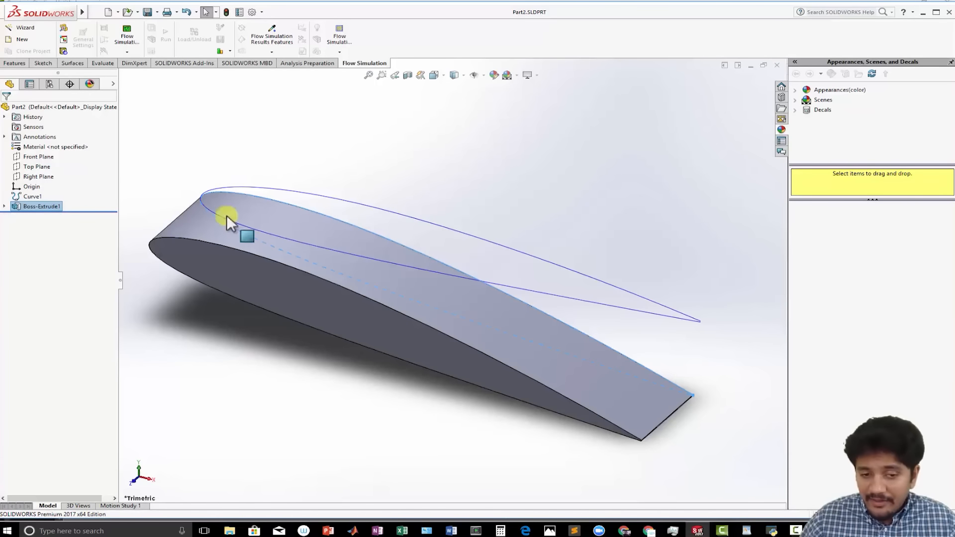
pyautogui.click(18, 29)
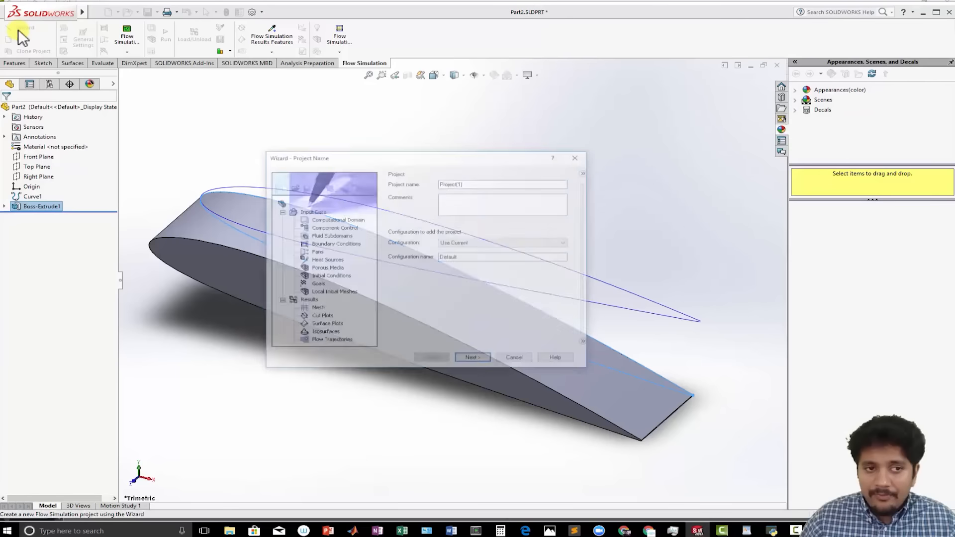
pyautogui.moveTo(486, 185); pyautogui.dragTo(370, 185)
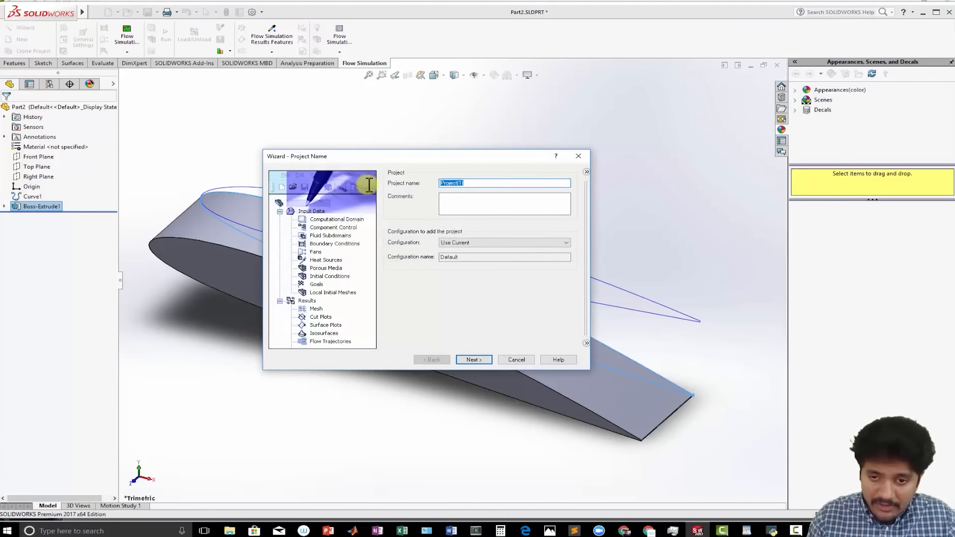
pyautogui.write('aoa analysis')
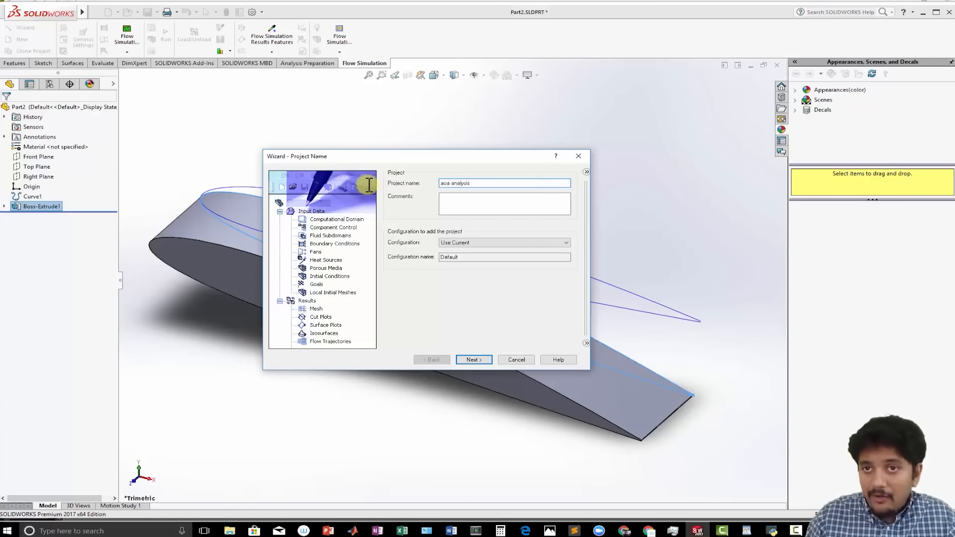
pyautogui.click(481, 360)
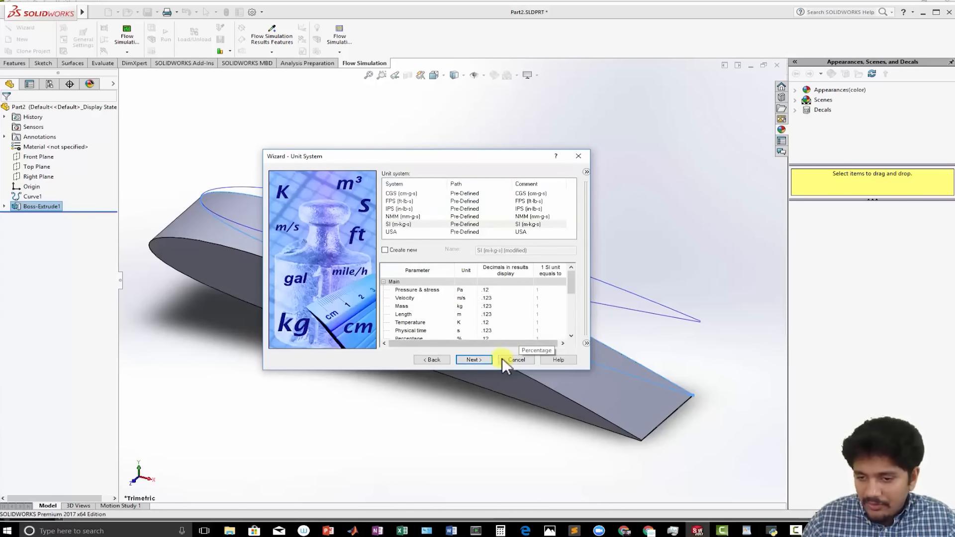
pyautogui.click(468, 360)
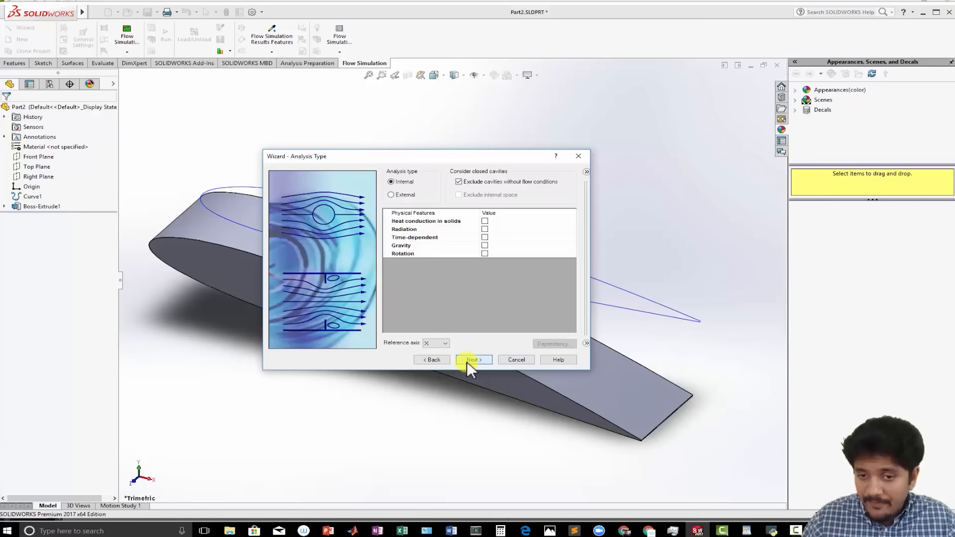
# - Set the analysis type to External and time-dependent, with a total analysis time of 5 s and an output time step of 1 s
pyautogui.click(393, 195)
pyautogui.click(485, 239)
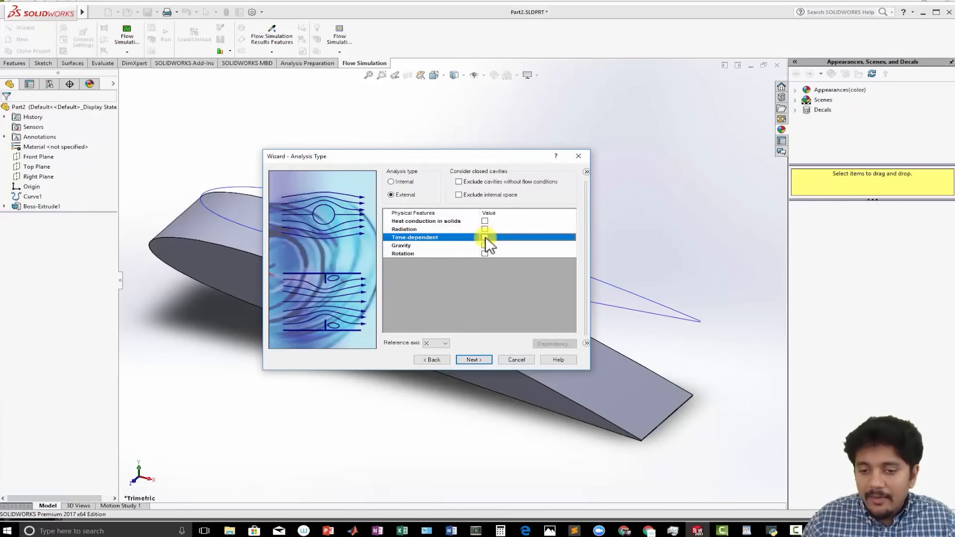
pyautogui.click(485, 238)
pyautogui.click(487, 246)
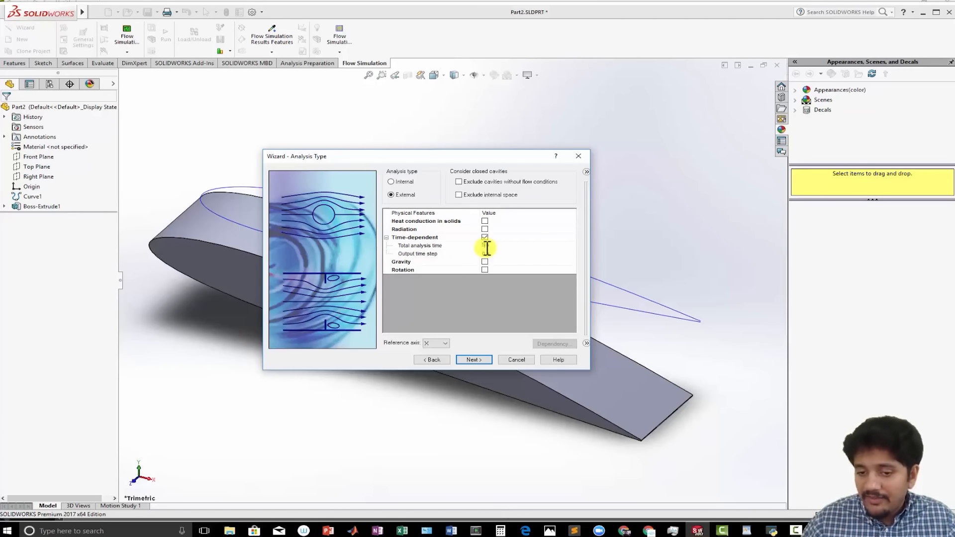
pyautogui.doubleClick(486, 255)
pyautogui.write('1 s')
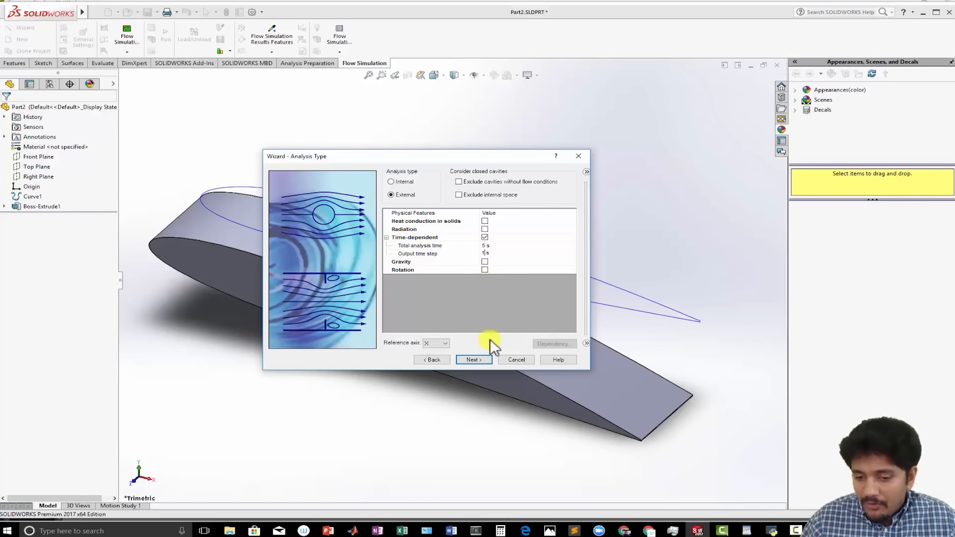
pyautogui.click(473, 360)
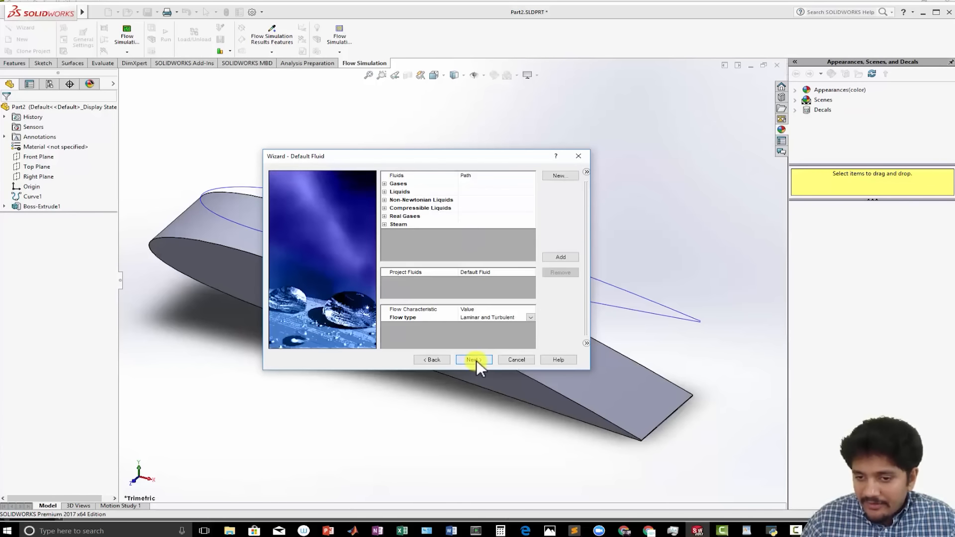
# - Add pre-defined Air as the project fluid and finish the wizard with an X-direction velocity of 600 m/s
pyautogui.click(386, 184)
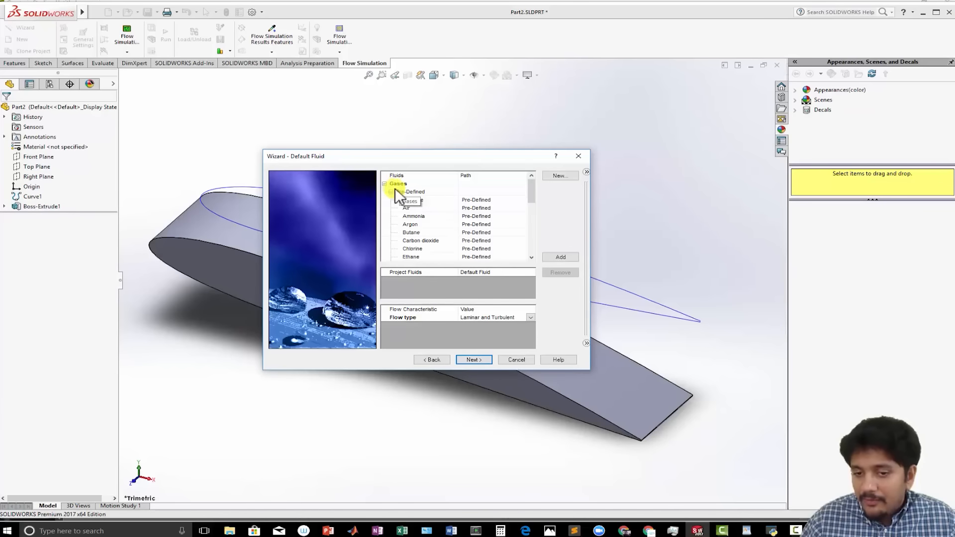
pyautogui.doubleClick(408, 208)
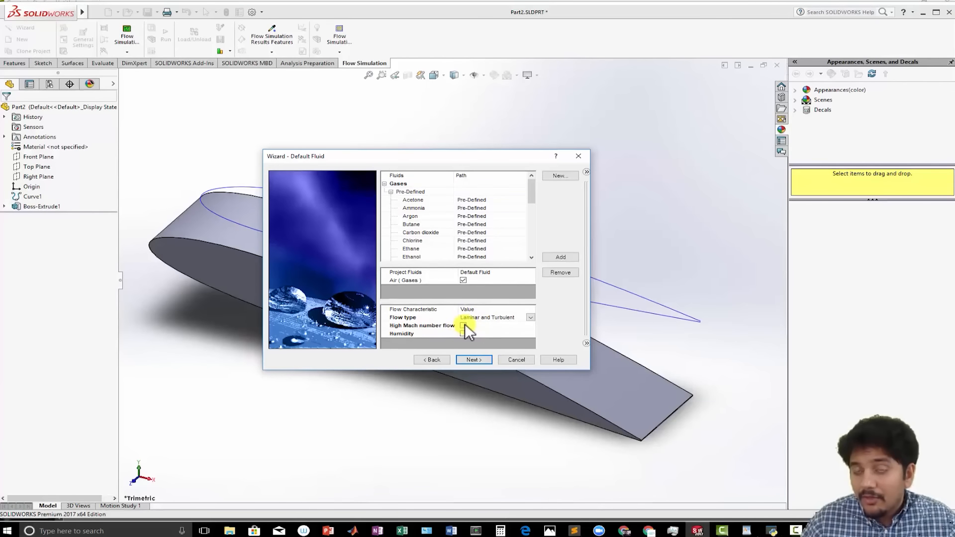
pyautogui.click(472, 362)
pyautogui.click(474, 361)
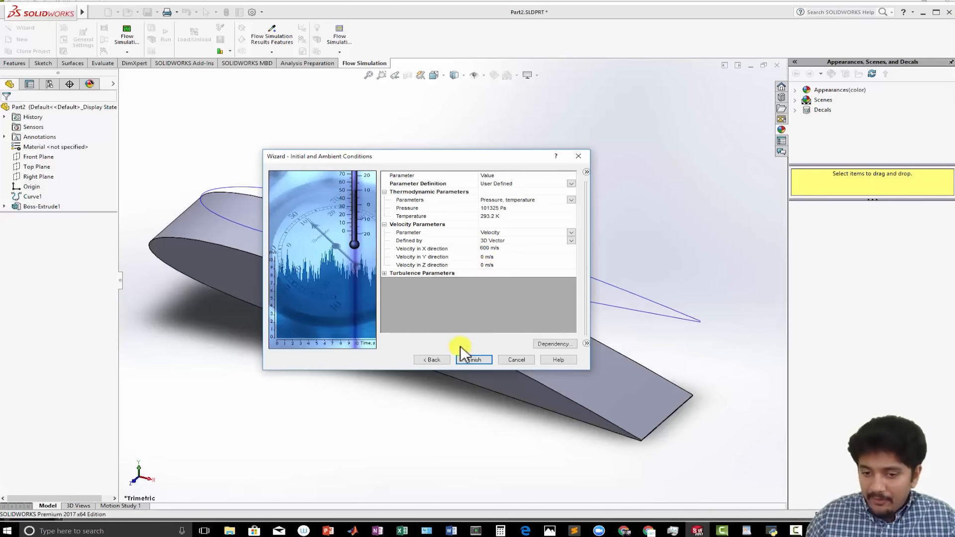
pyautogui.click(462, 358)
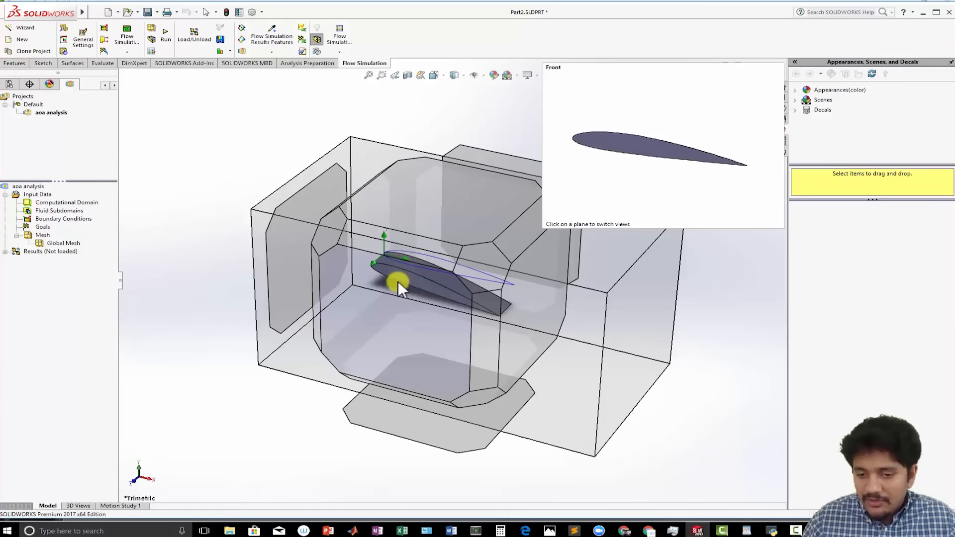
# - Change the computational domain to a 2D simulation in the XY plane
pyautogui.scroll(-5, 398, 281)
pyautogui.hotkey('ctrl', '1')
pyautogui.scroll(5, 398, 281)
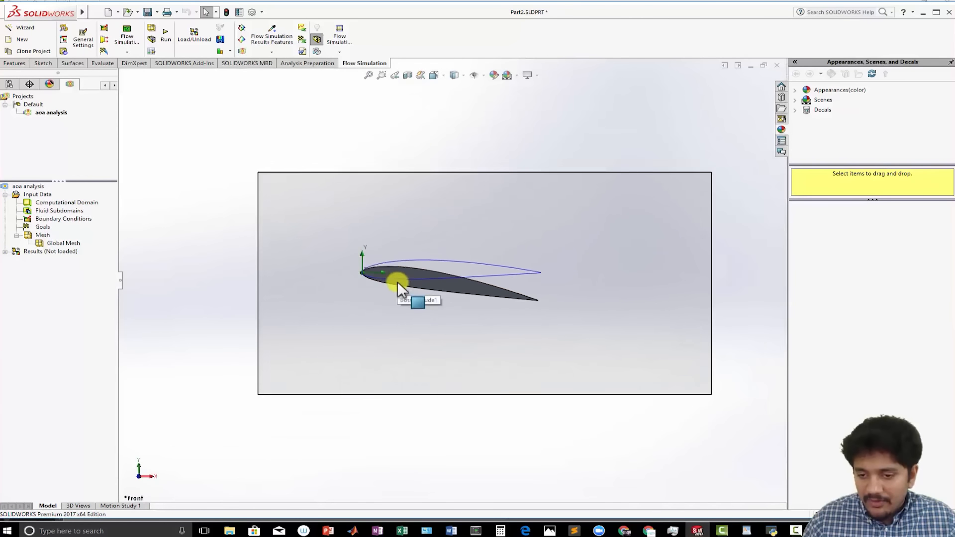
pyautogui.click(76, 202)
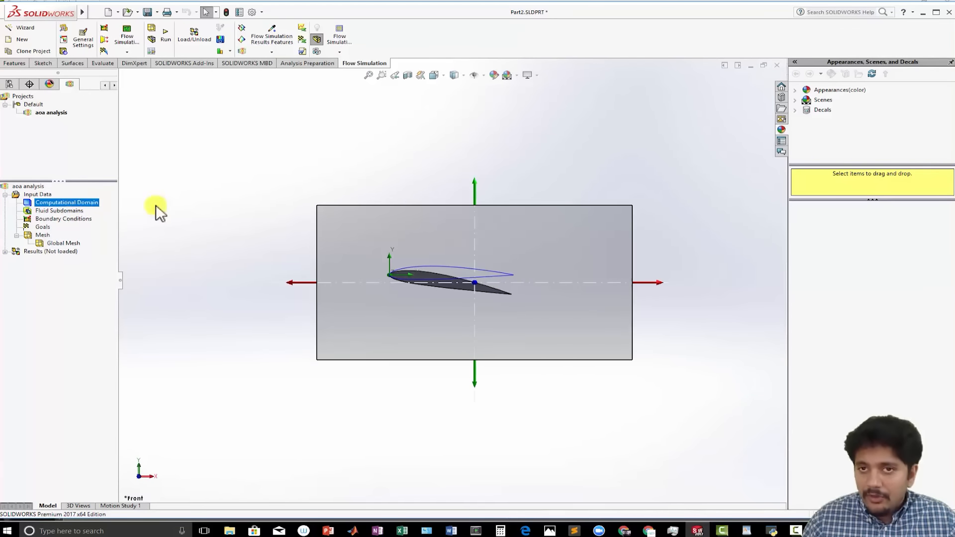
pyautogui.rightClick(41, 203)
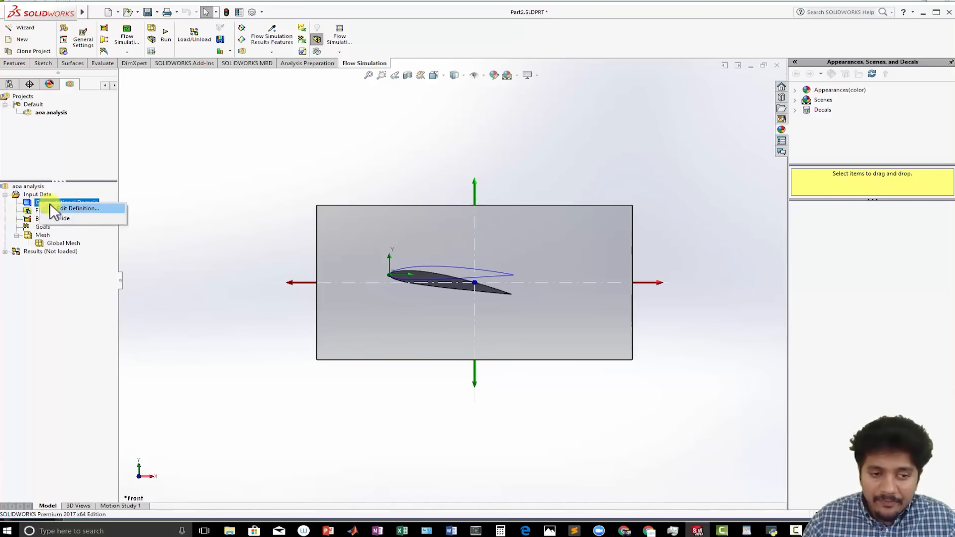
pyautogui.click(52, 206)
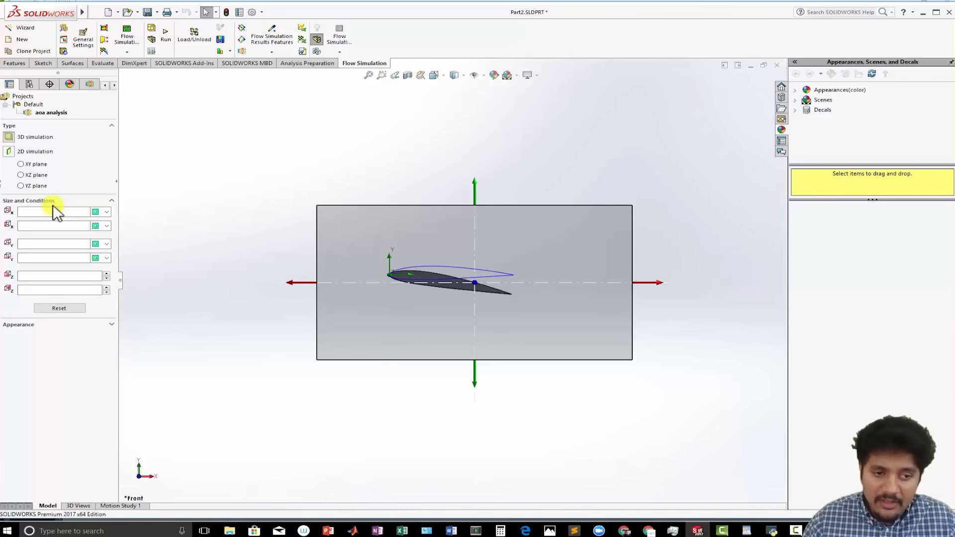
pyautogui.click(9, 152)
pyautogui.click(20, 165)
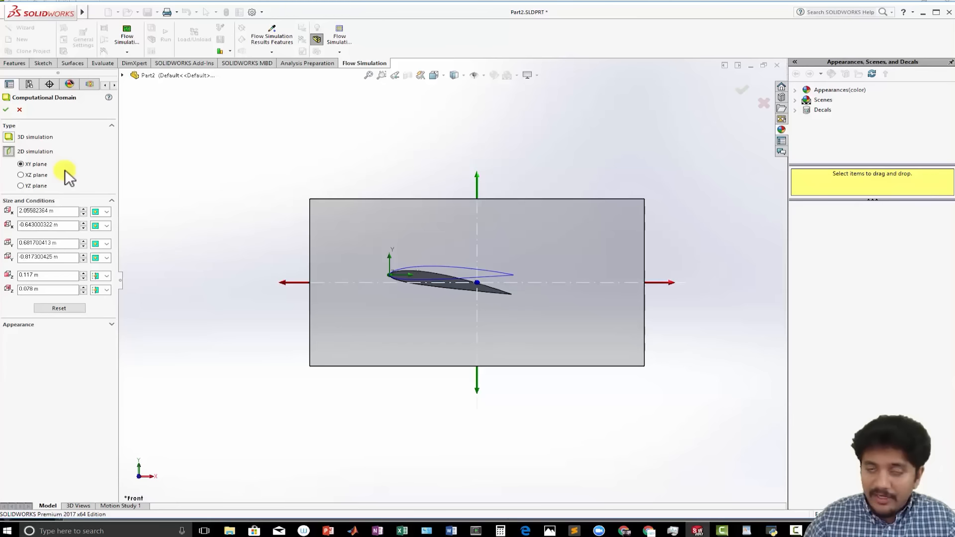
pyautogui.click(6, 109)
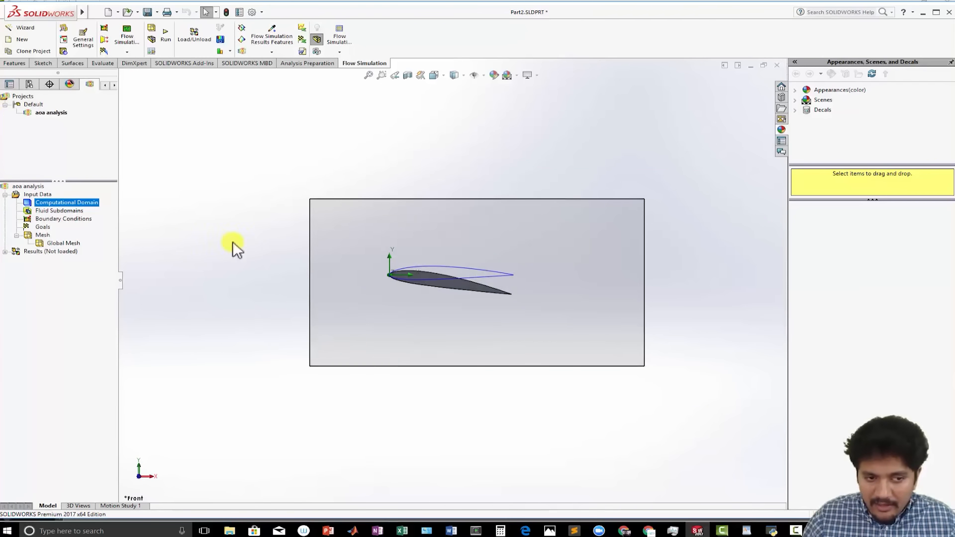
# - Enlarge the computational domain around the airfoil to about X -3.35 to 10.44 m and Y -4.89 to 4.42 m
pyautogui.doubleClick(70, 201)
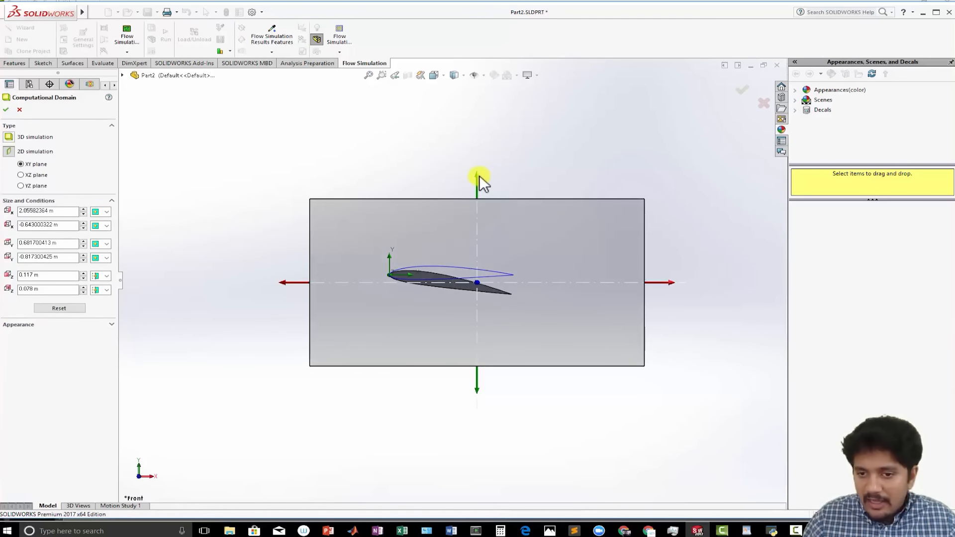
pyautogui.moveTo(478, 181); pyautogui.dragTo(478, 115)
pyautogui.moveTo(475, 392); pyautogui.dragTo(479, 467)
pyautogui.scroll(5, 478, 467)
pyautogui.moveTo(518, 281); pyautogui.dragTo(712, 281)
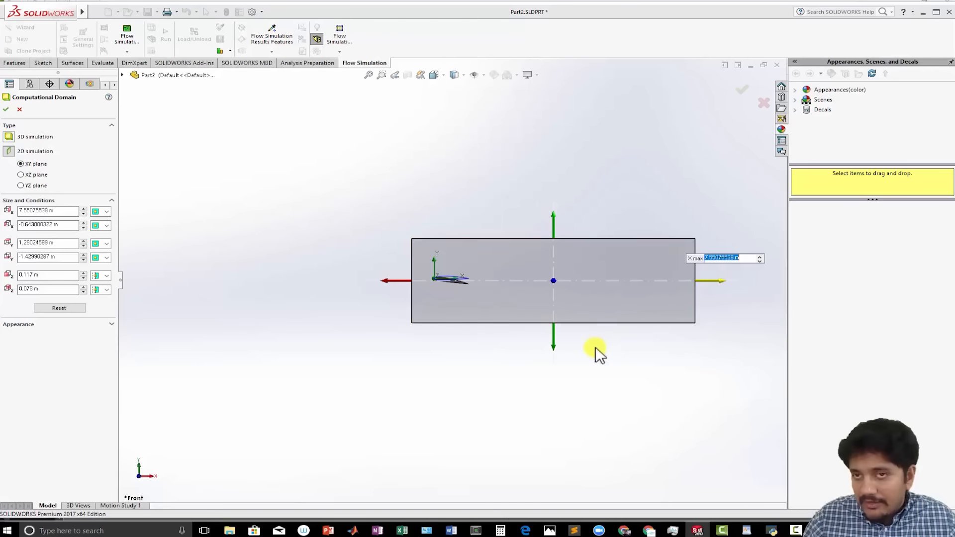
pyautogui.moveTo(555, 348); pyautogui.dragTo(565, 452)
pyautogui.moveTo(554, 212); pyautogui.dragTo(543, 145)
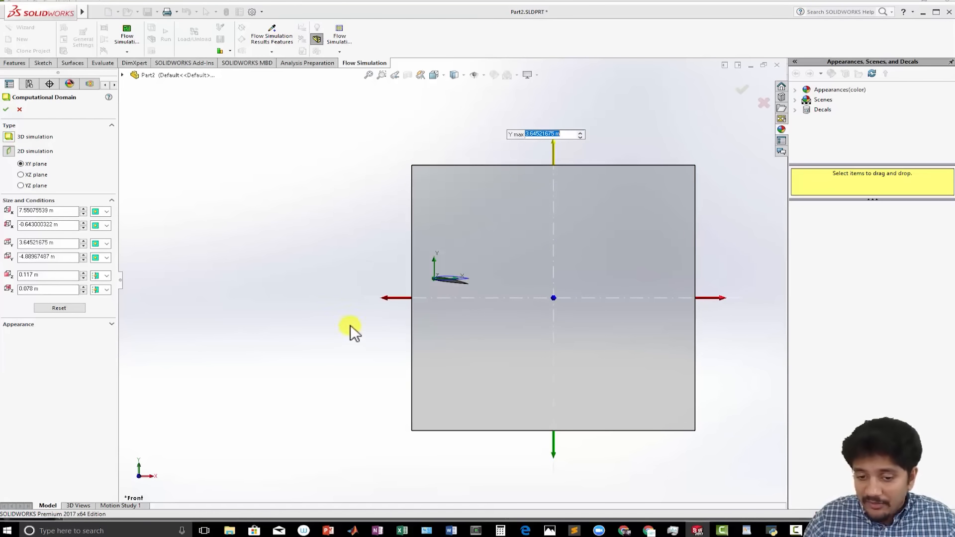
pyautogui.moveTo(386, 298); pyautogui.dragTo(292, 298)
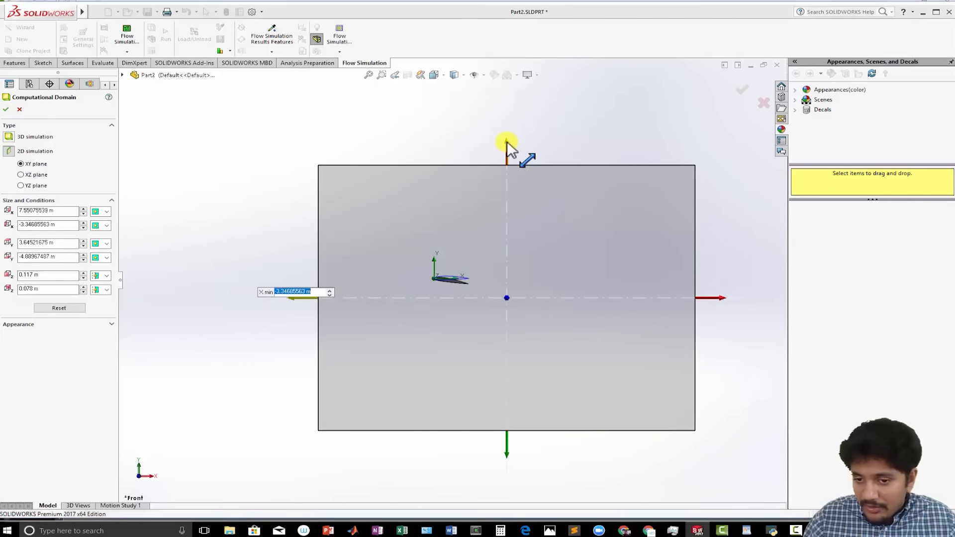
pyautogui.moveTo(506, 141); pyautogui.dragTo(507, 117)
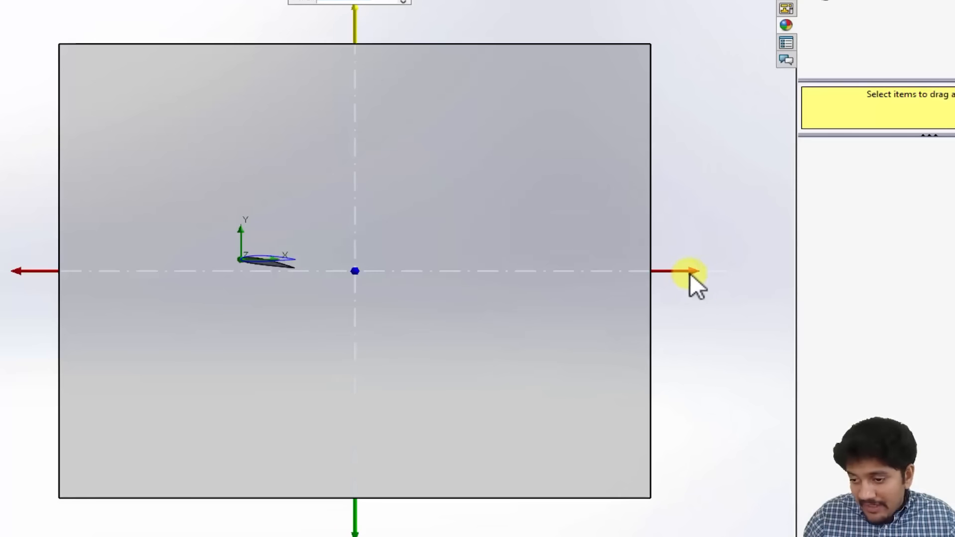
pyautogui.moveTo(694, 273); pyautogui.dragTo(707, 274)
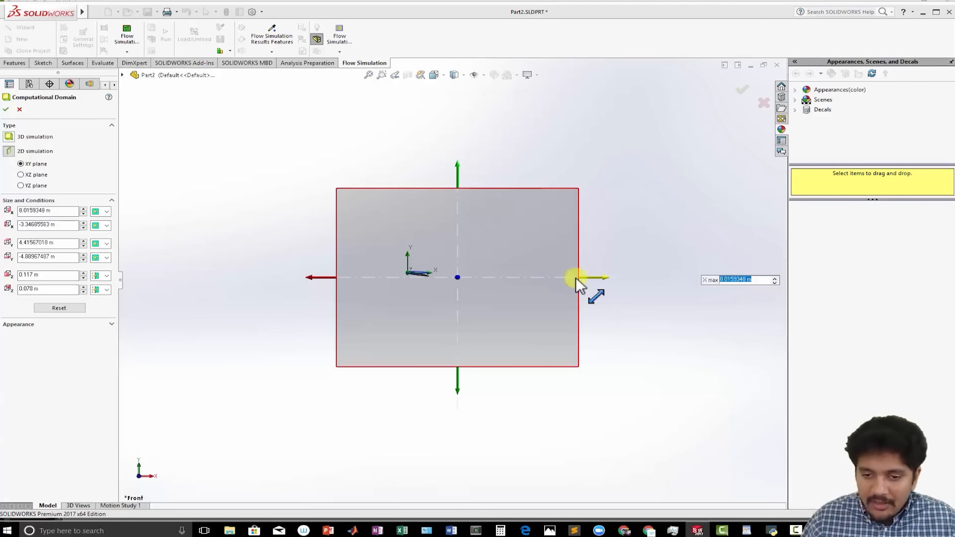
pyautogui.moveTo(606, 276); pyautogui.dragTo(658, 276)
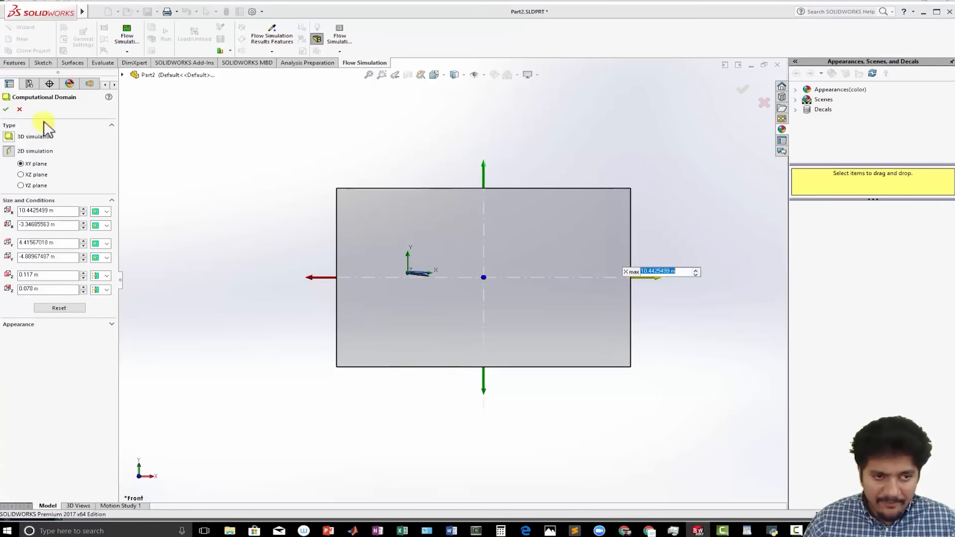
pyautogui.click(6, 109)
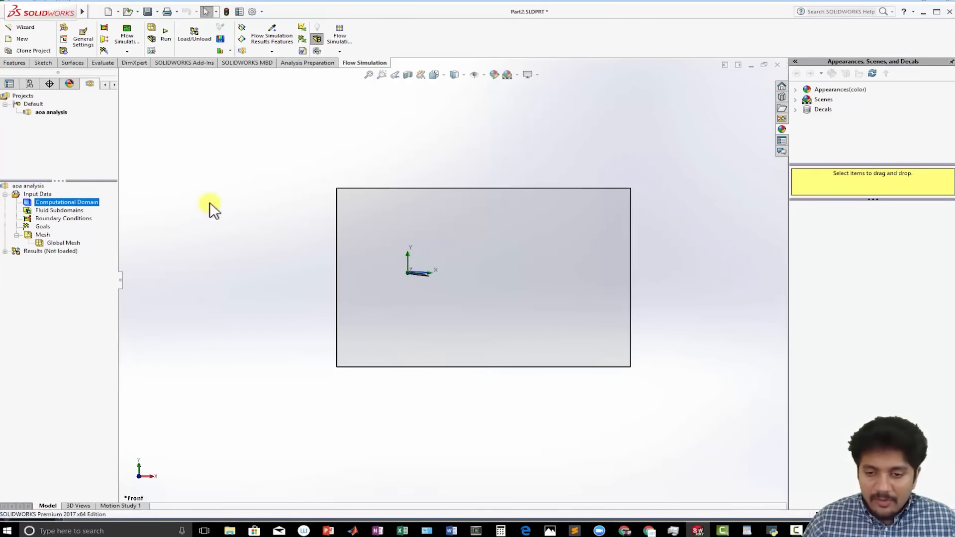
# - Insert global goals for Force (X), Force (Y), Friction Force (X) and Friction Force (Y)
pyautogui.rightClick(42, 227)
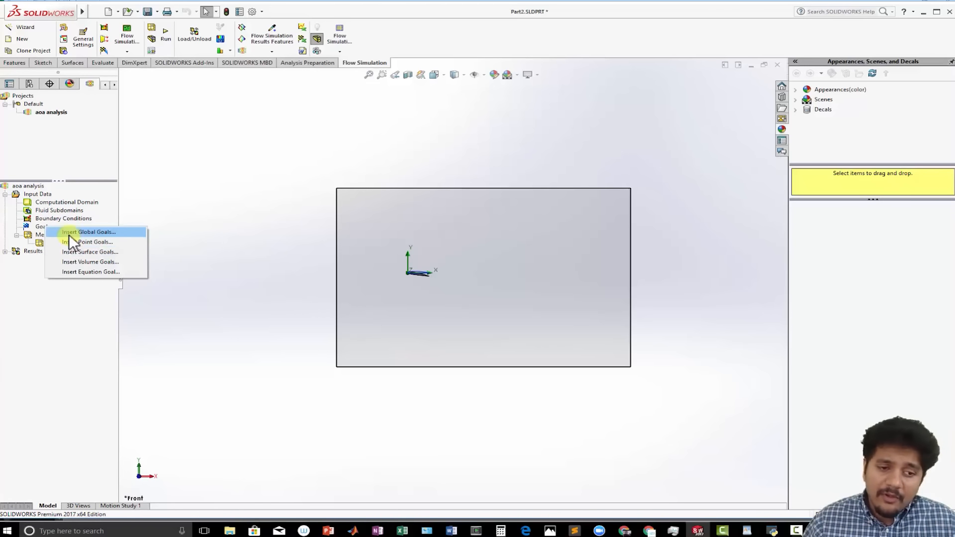
pyautogui.click(70, 233)
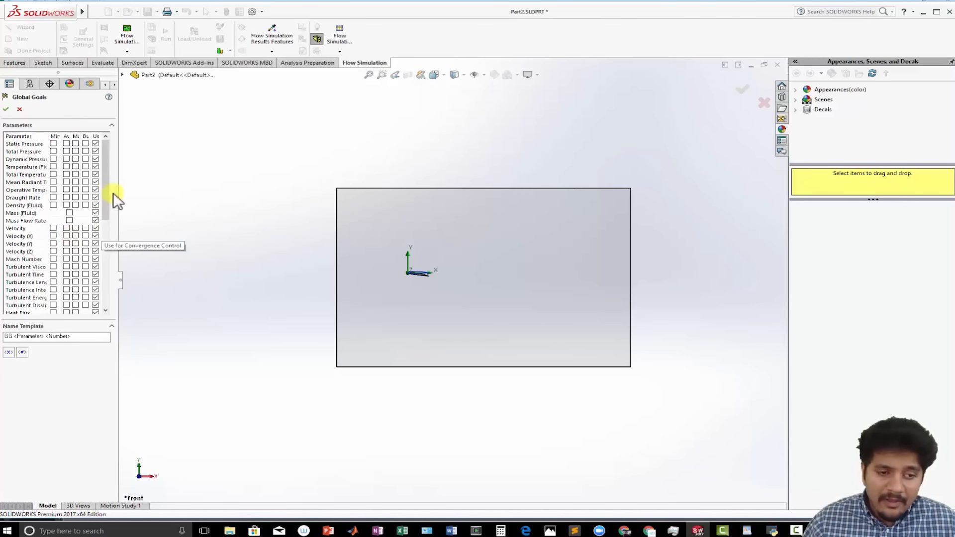
pyautogui.moveTo(107, 190); pyautogui.dragTo(151, 254)
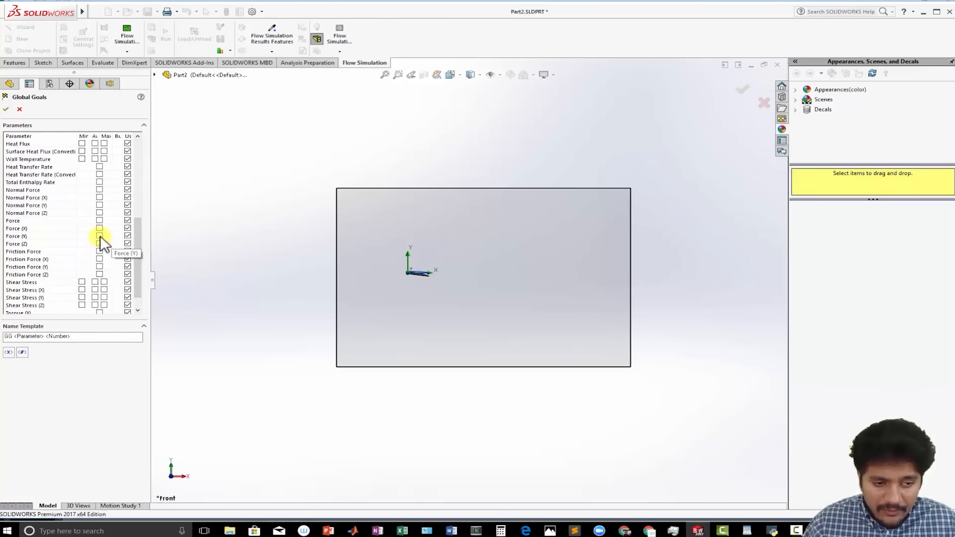
pyautogui.click(100, 235)
pyautogui.click(99, 228)
pyautogui.click(100, 259)
pyautogui.click(101, 266)
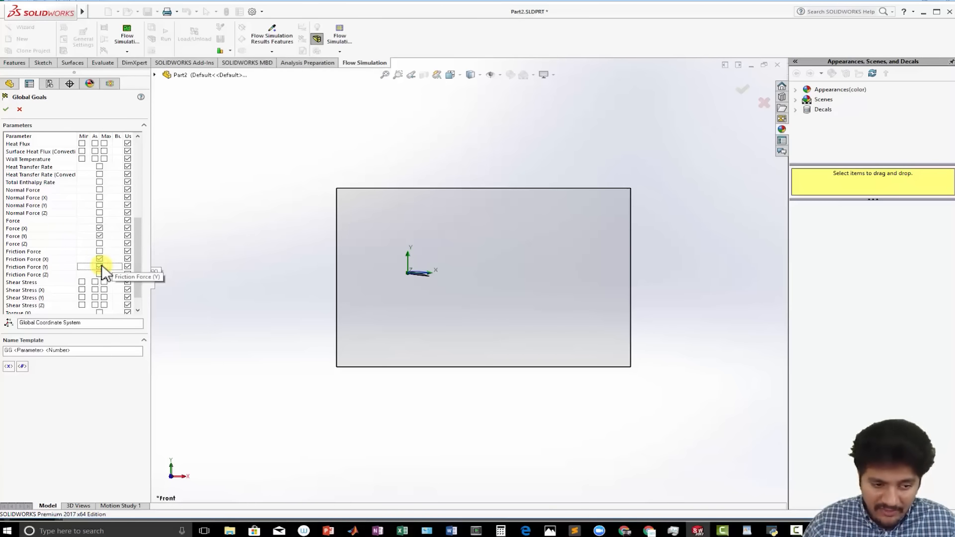
pyautogui.click(6, 109)
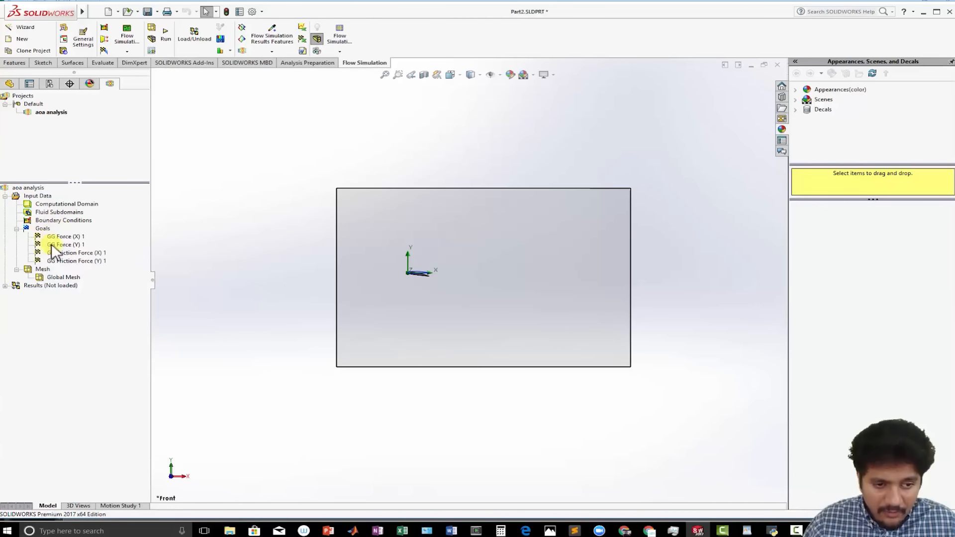
# - Insert surface goals for Force (X) and Force (Y) on the airfoil's curved outer face
pyautogui.rightClick(40, 228)
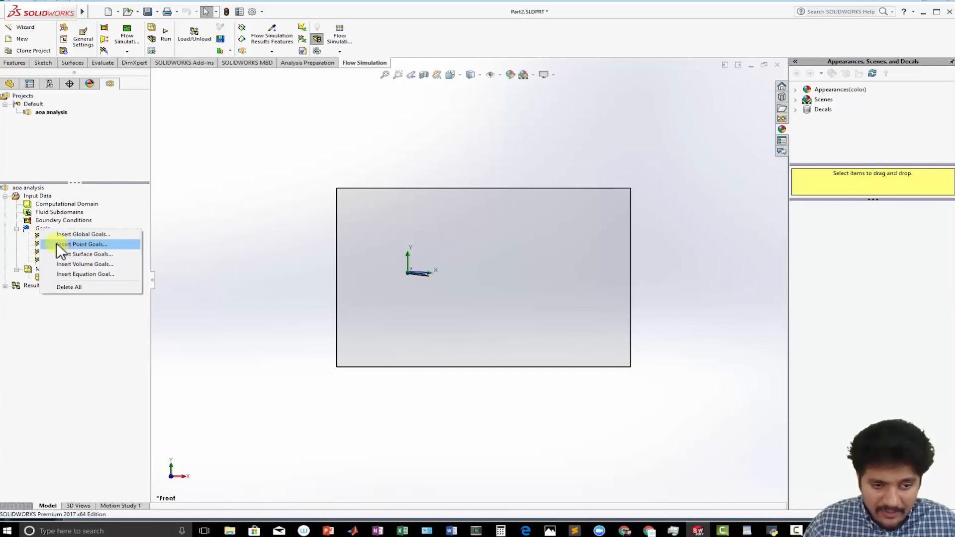
pyautogui.click(74, 254)
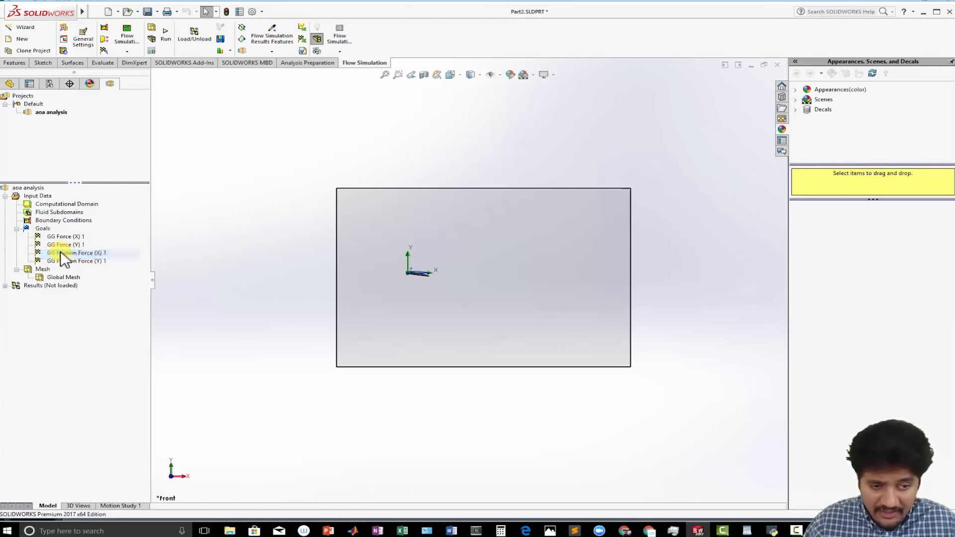
pyautogui.moveTo(417, 295); pyautogui.dragTo(533, 348, button='middle')
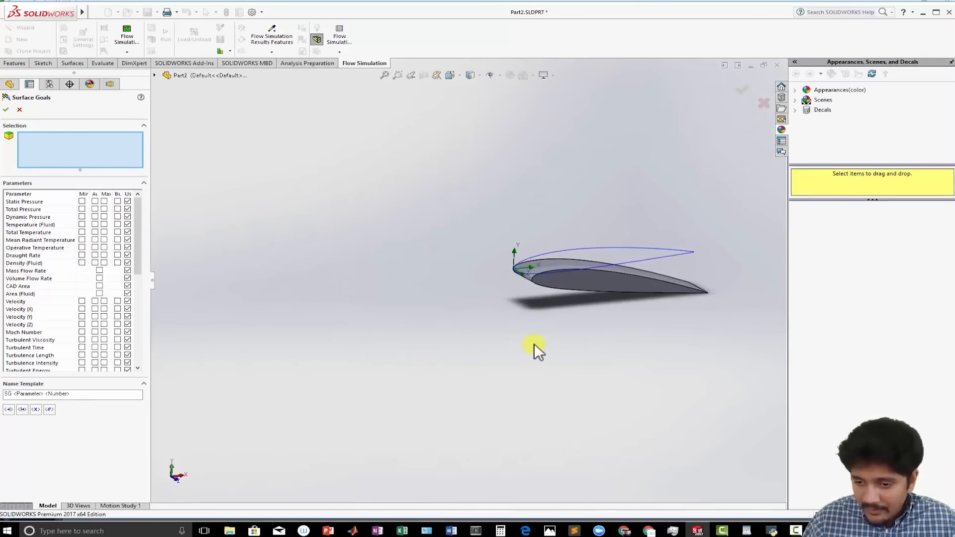
pyautogui.click(557, 268)
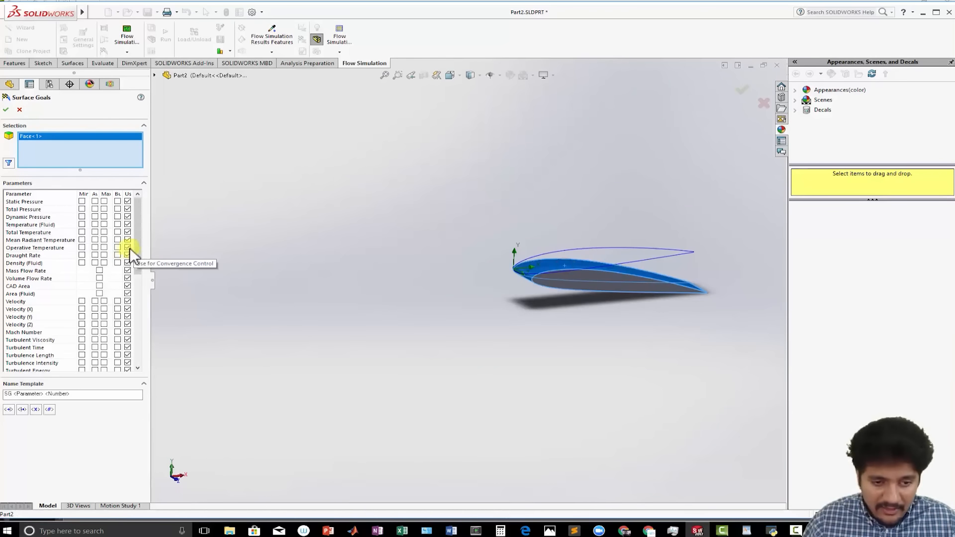
pyautogui.moveTo(132, 252); pyautogui.dragTo(133, 311)
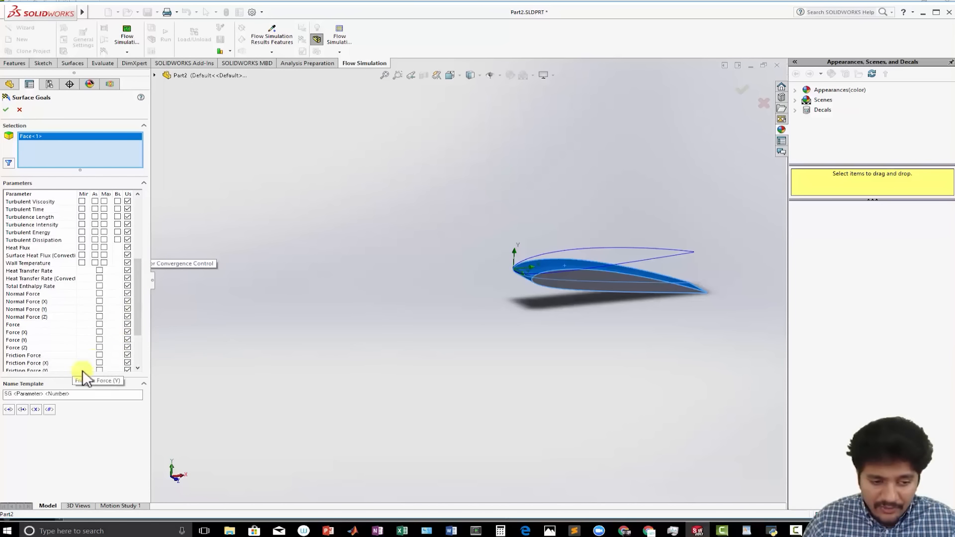
pyautogui.click(100, 332)
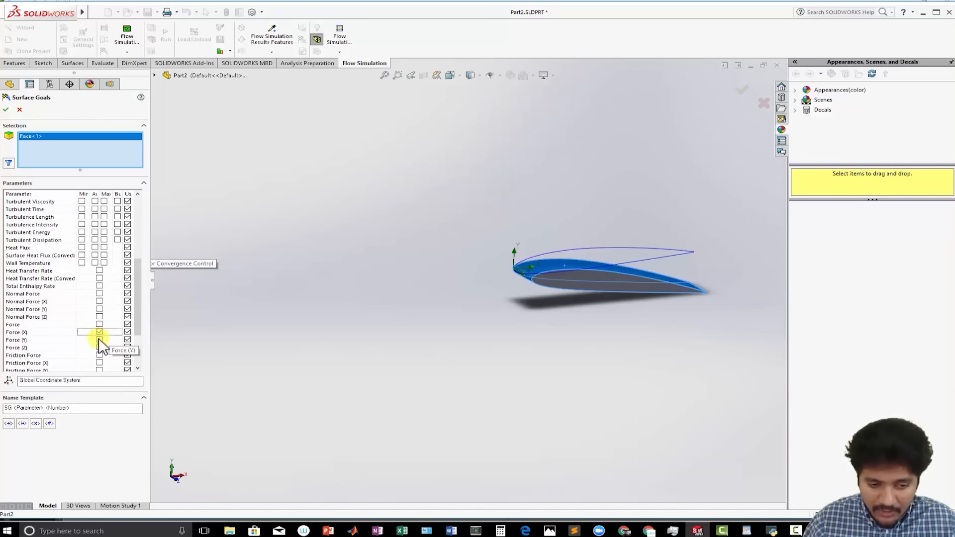
pyautogui.click(99, 339)
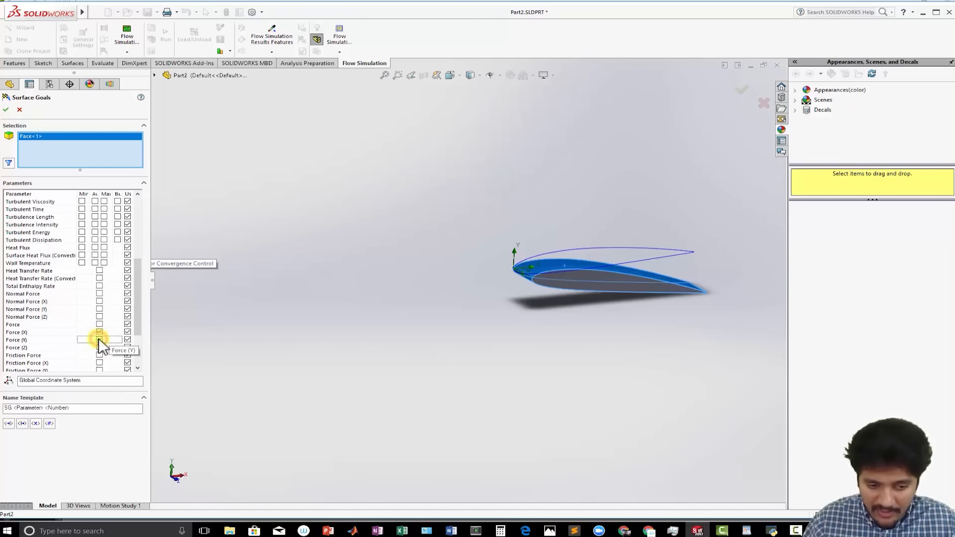
pyautogui.click(6, 110)
pyautogui.scroll(4, 476, 374)
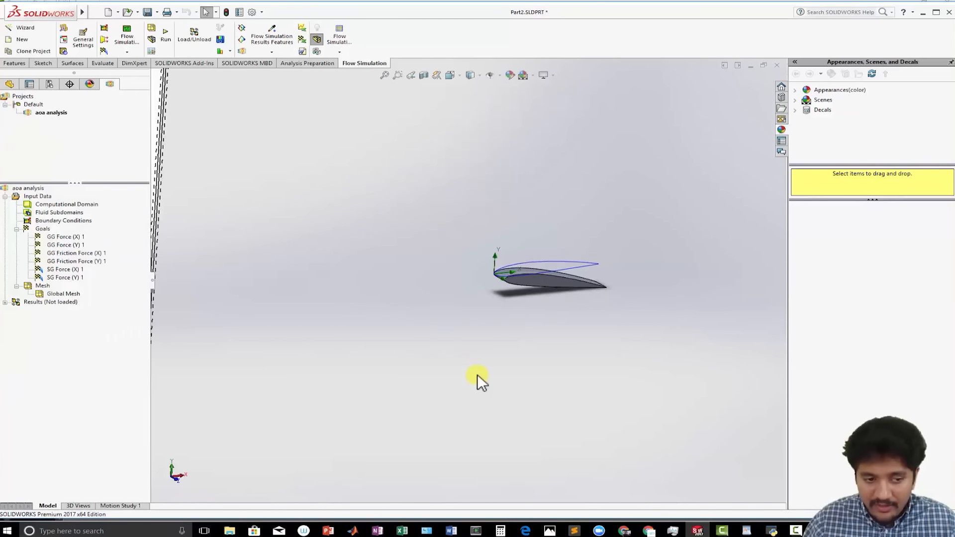
# - Show the basic mesh of the computational domain and view the airfoil from the front
pyautogui.scroll(3, 389, 294)
pyautogui.scroll(-4, 387, 295)
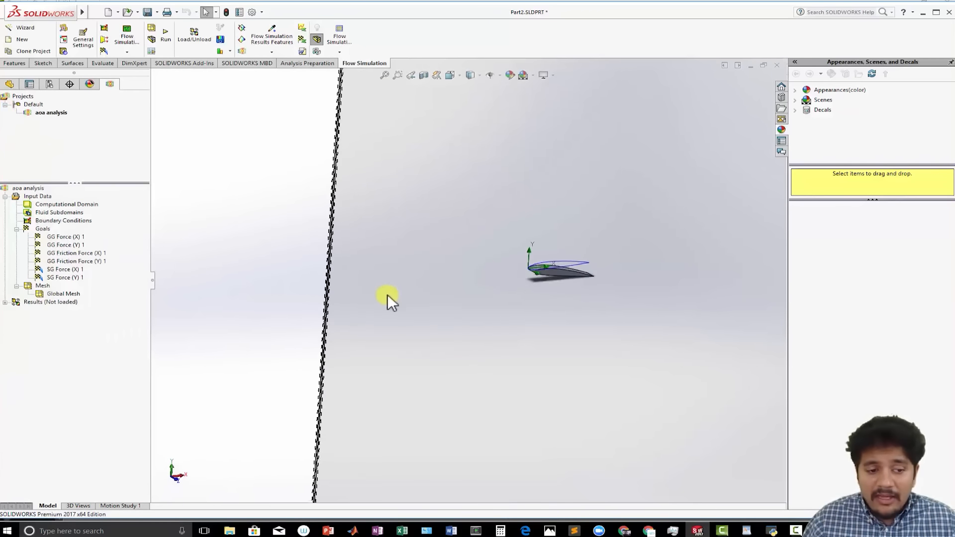
pyautogui.rightClick(42, 285)
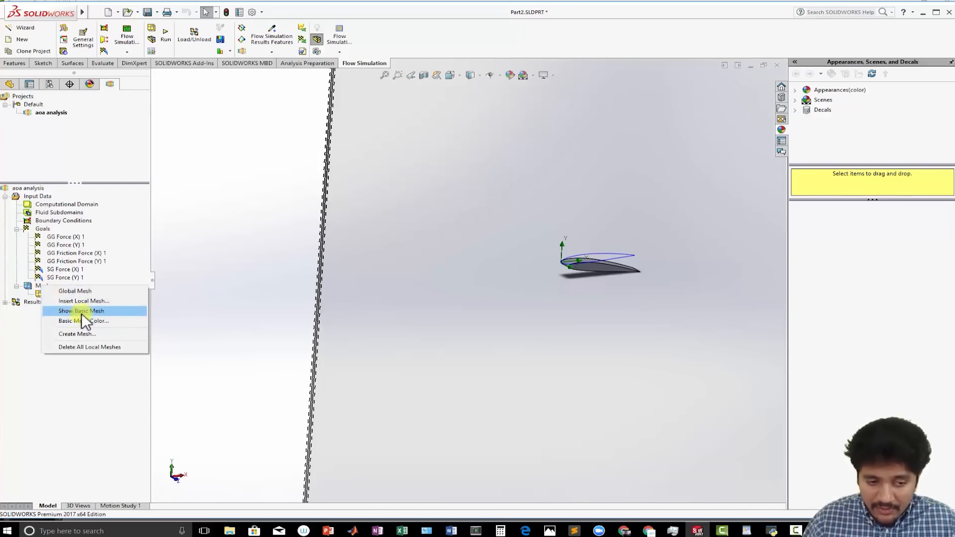
pyautogui.click(82, 312)
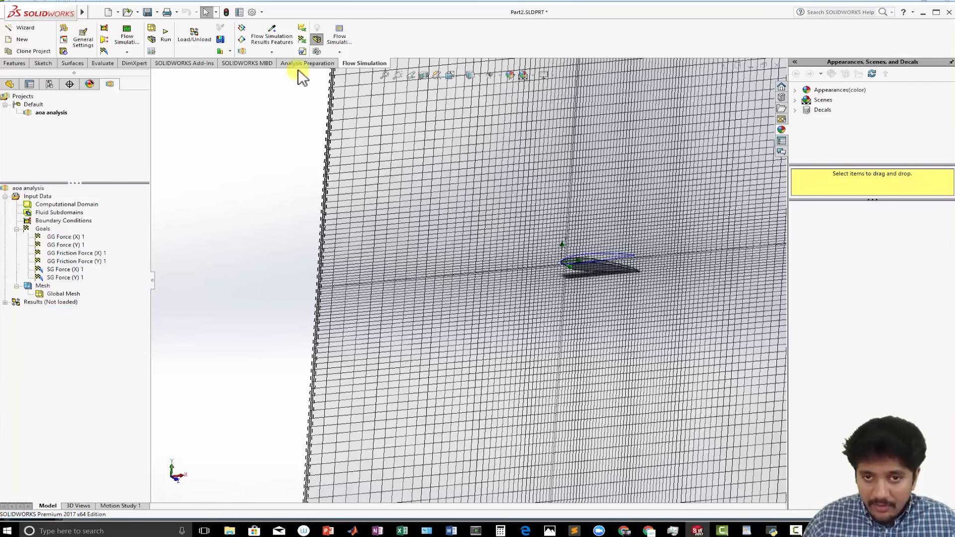
pyautogui.click(475, 76)
pyautogui.click(454, 73)
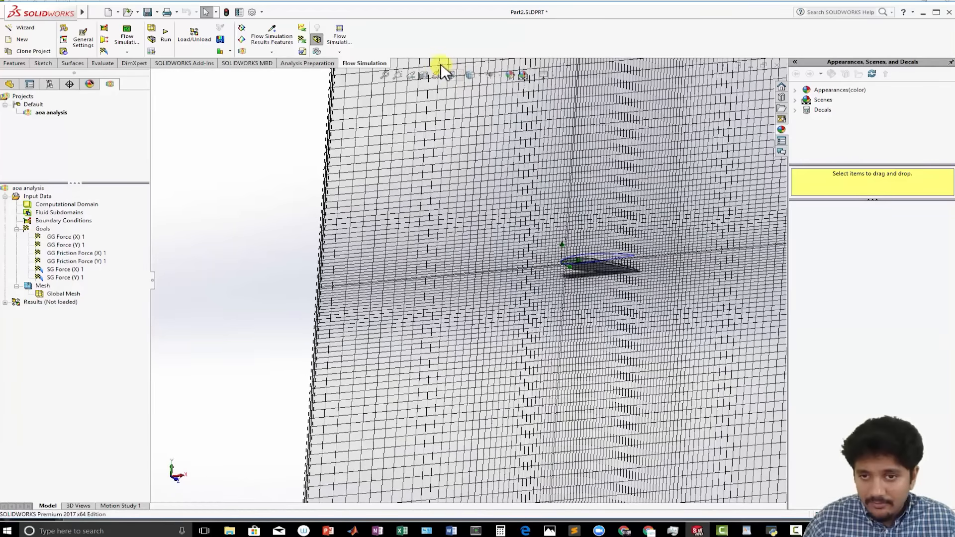
pyautogui.click(453, 75)
pyautogui.click(473, 300)
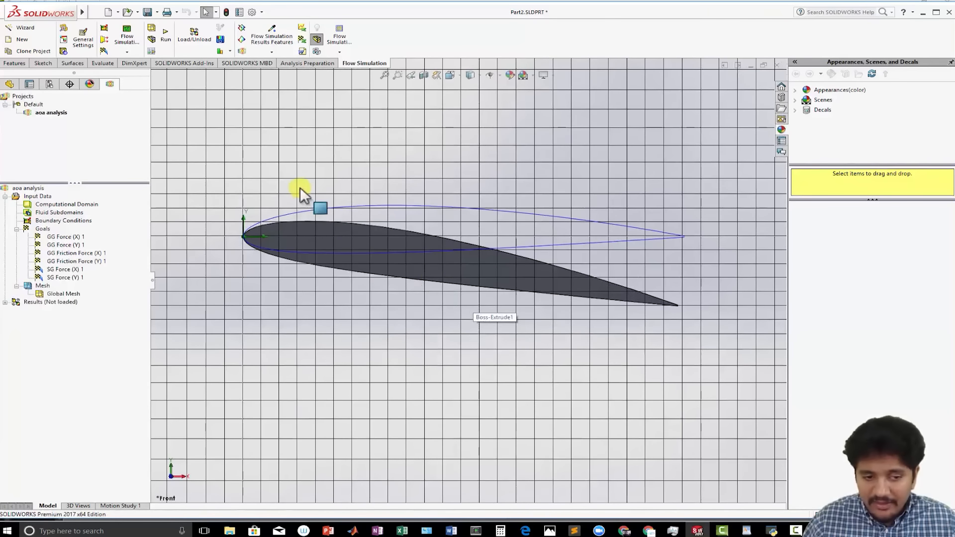
# - Insert a local mesh on the airfoil's curved outer face with the level of refining fluid cells set to 3
pyautogui.rightClick(42, 285)
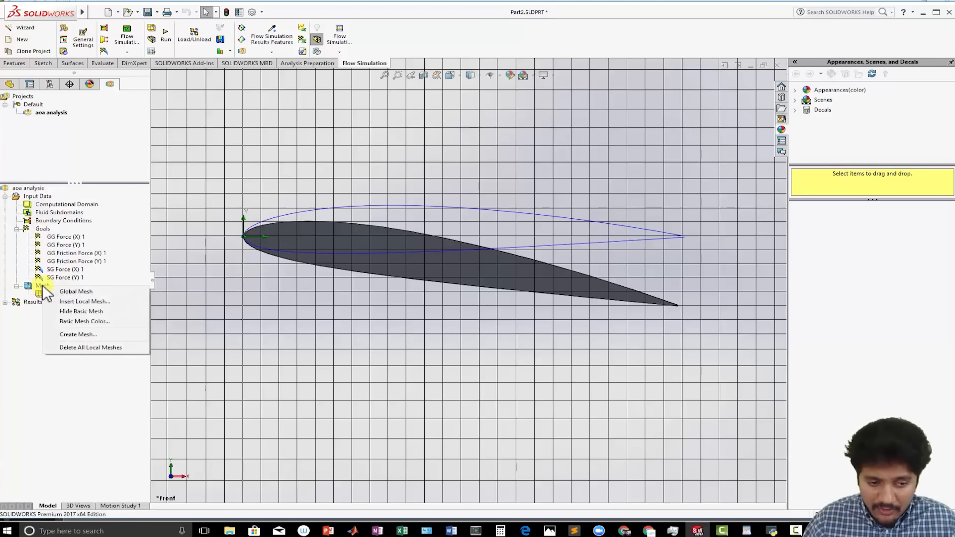
pyautogui.click(88, 301)
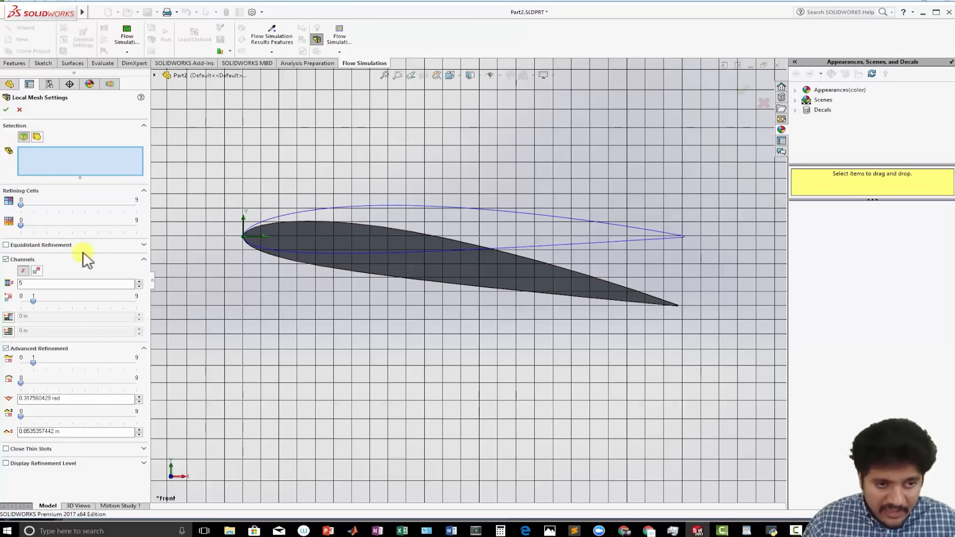
pyautogui.moveTo(354, 264); pyautogui.dragTo(356, 227, button='middle')
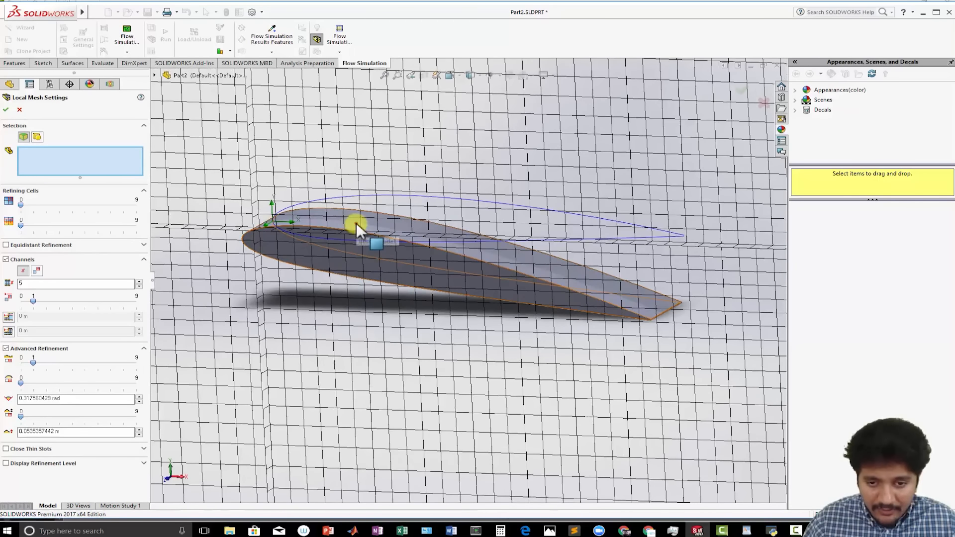
pyautogui.click(357, 223)
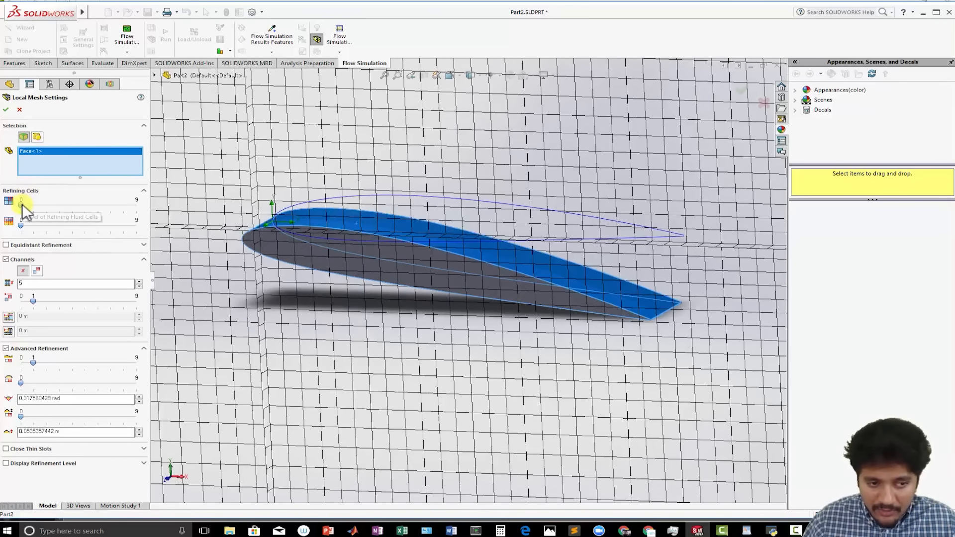
pyautogui.moveTo(23, 201); pyautogui.dragTo(31, 204)
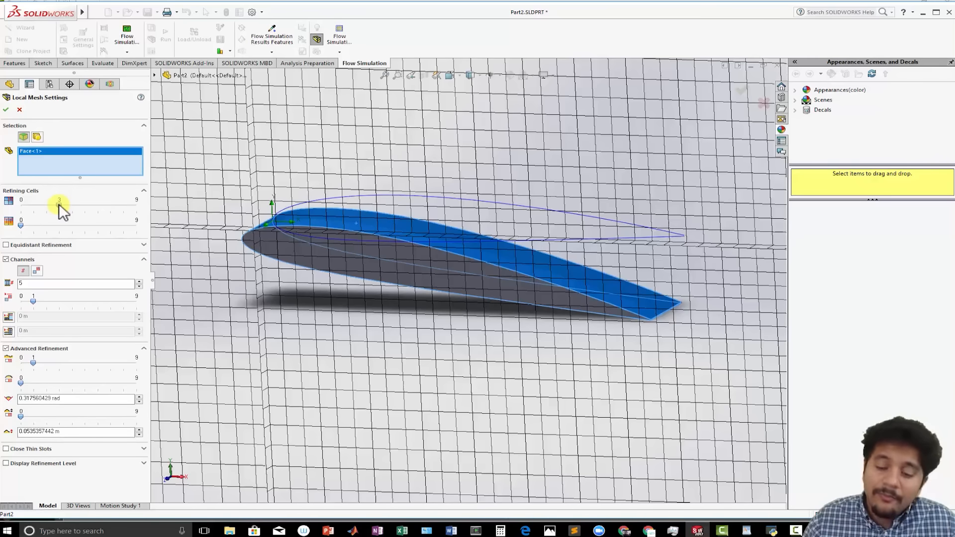
pyautogui.click(453, 76)
pyautogui.click(448, 93)
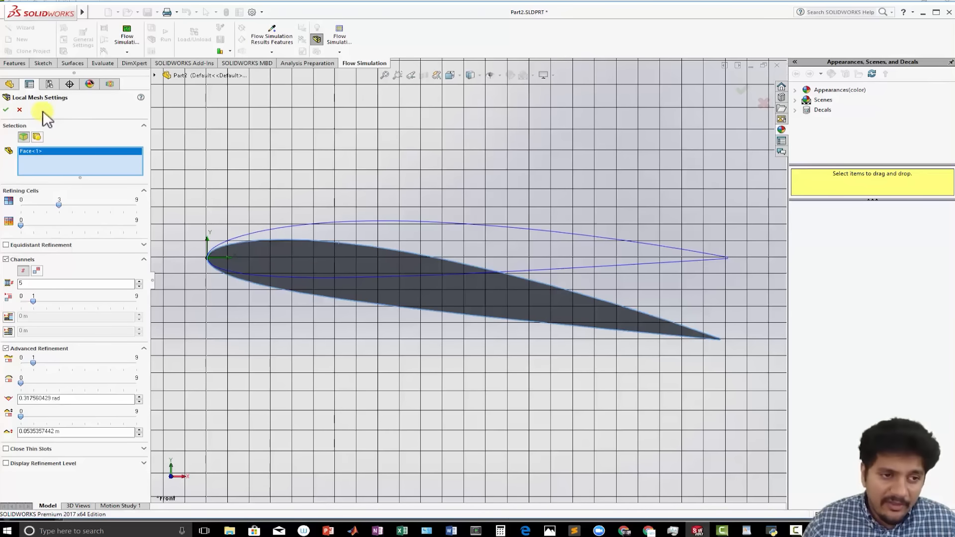
pyautogui.click(6, 109)
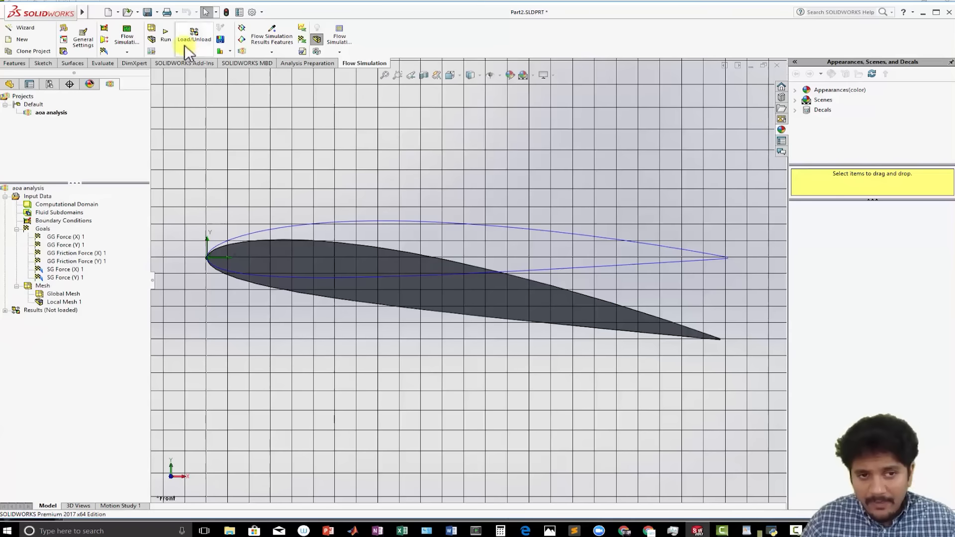
# - Run a new calculation of the aoa analysis project on this computer using all CPUs
pyautogui.click(167, 32)
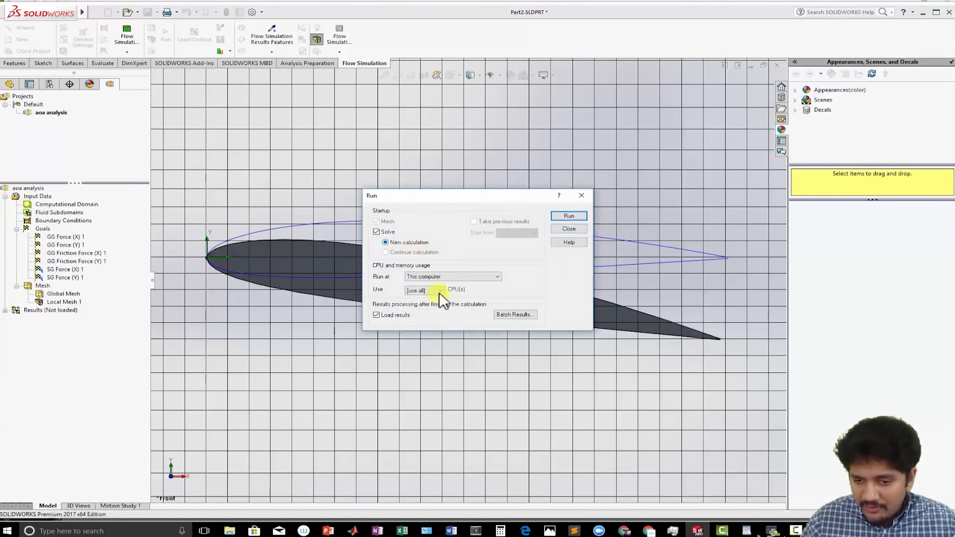
pyautogui.click(439, 290)
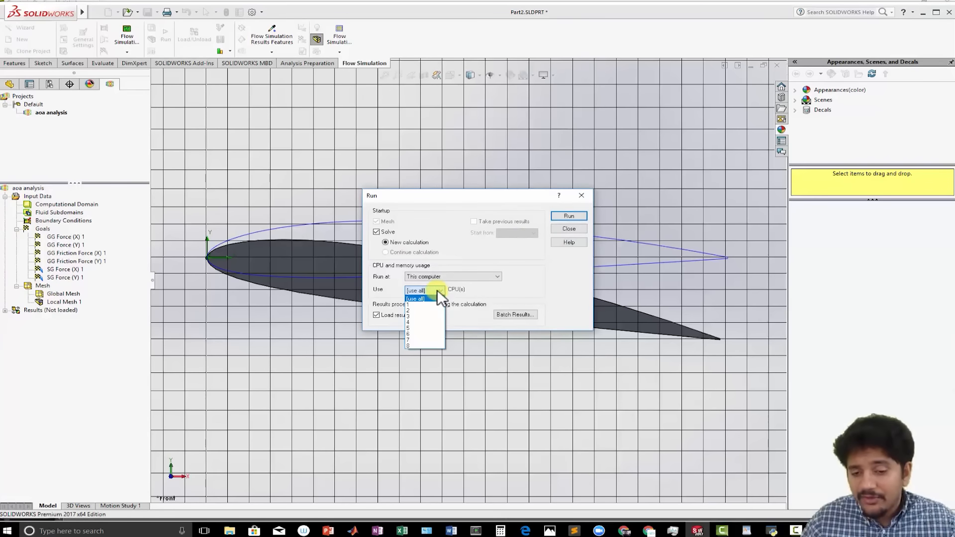
pyautogui.click(438, 290)
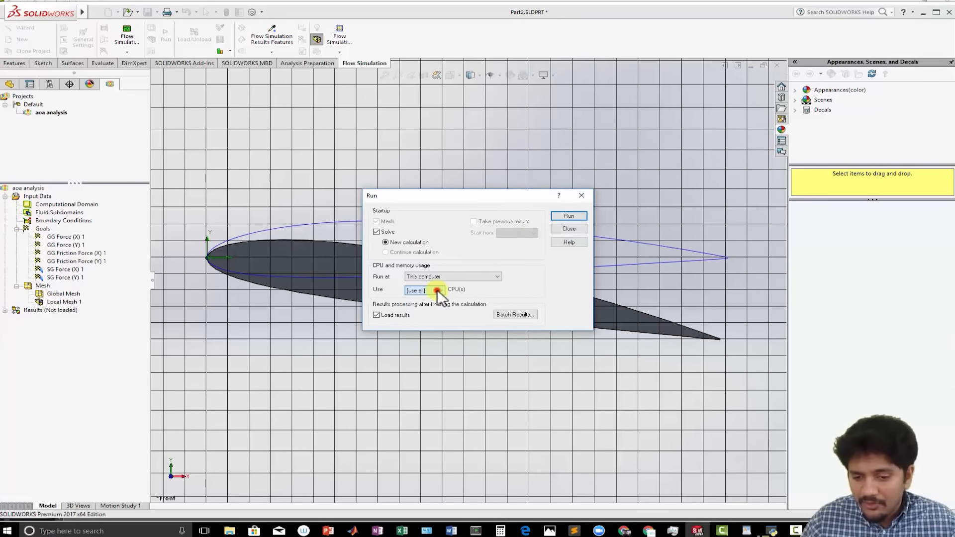
pyautogui.click(566, 214)
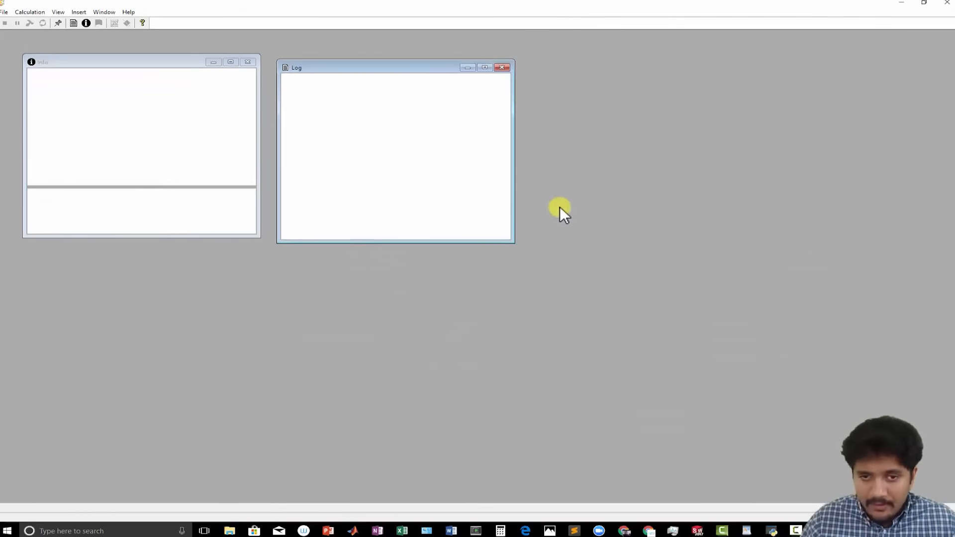
# - Close the empty goal plot and the empty pressure preview in the solver monitor
pyautogui.click(72, 12)
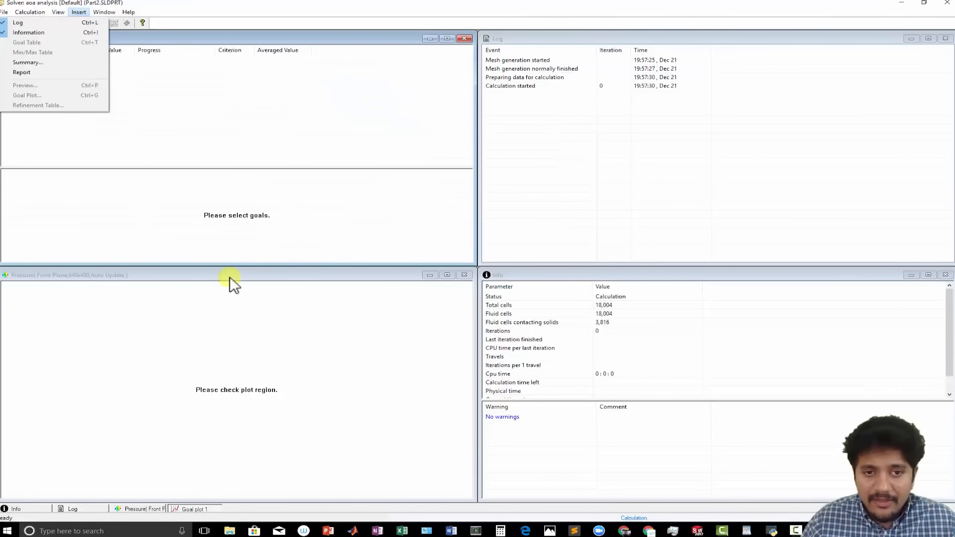
pyautogui.click(199, 273)
pyautogui.click(467, 38)
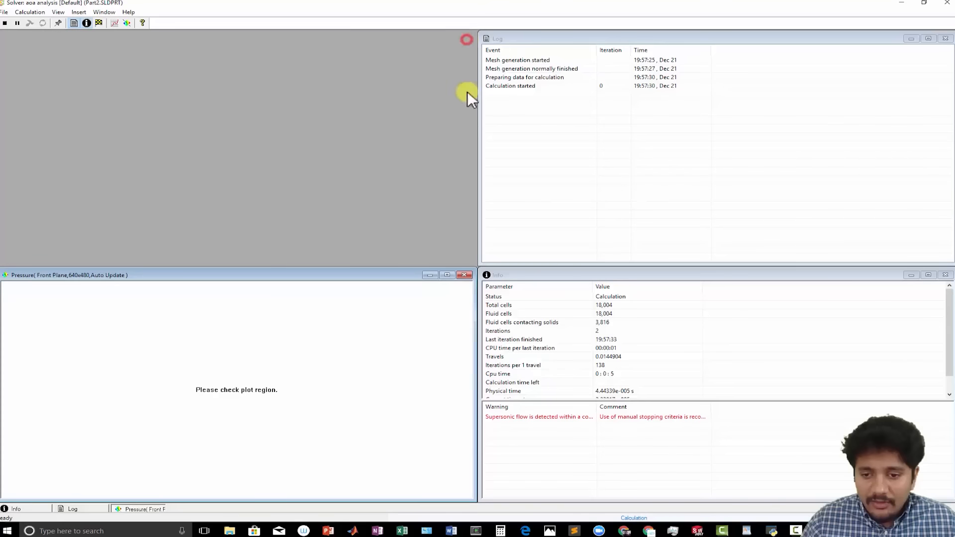
pyautogui.click(462, 276)
# - Insert a pressure contour preview on the Front Plane with automatic min/max and place it beside the log
pyautogui.click(76, 11)
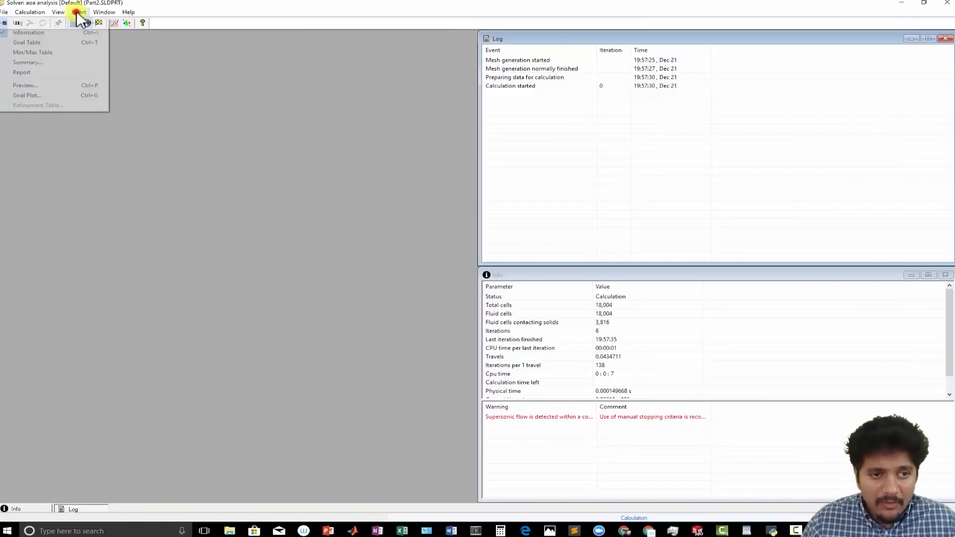
pyautogui.click(39, 85)
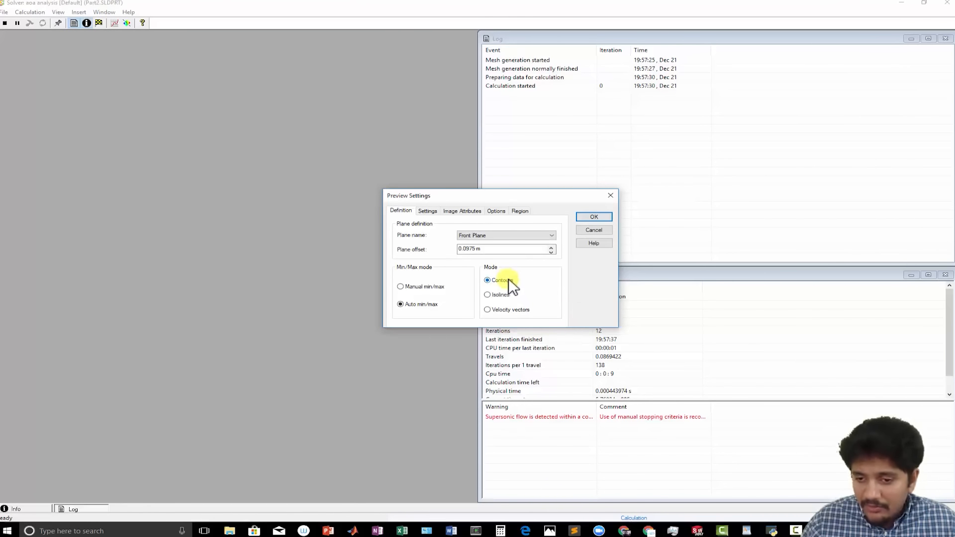
pyautogui.click(595, 217)
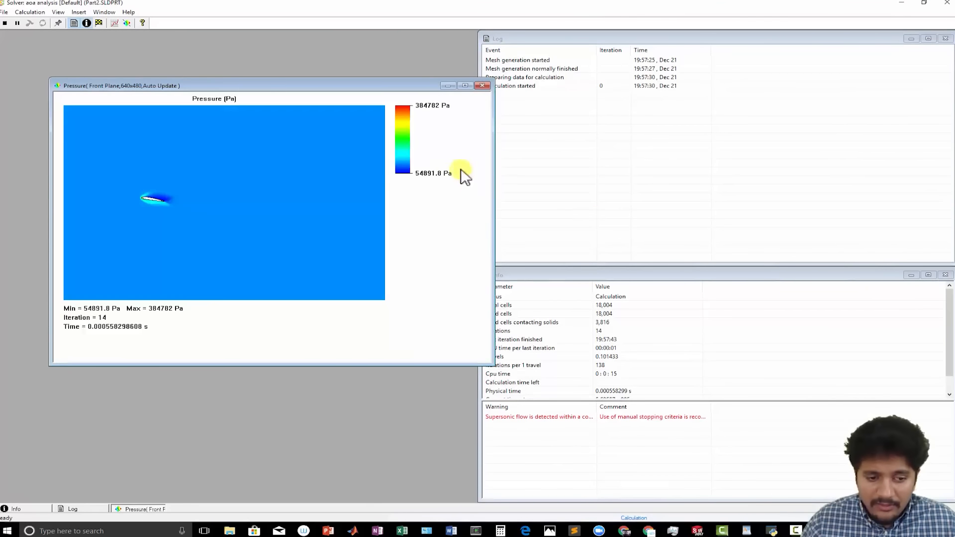
pyautogui.moveTo(346, 87); pyautogui.dragTo(298, 41)
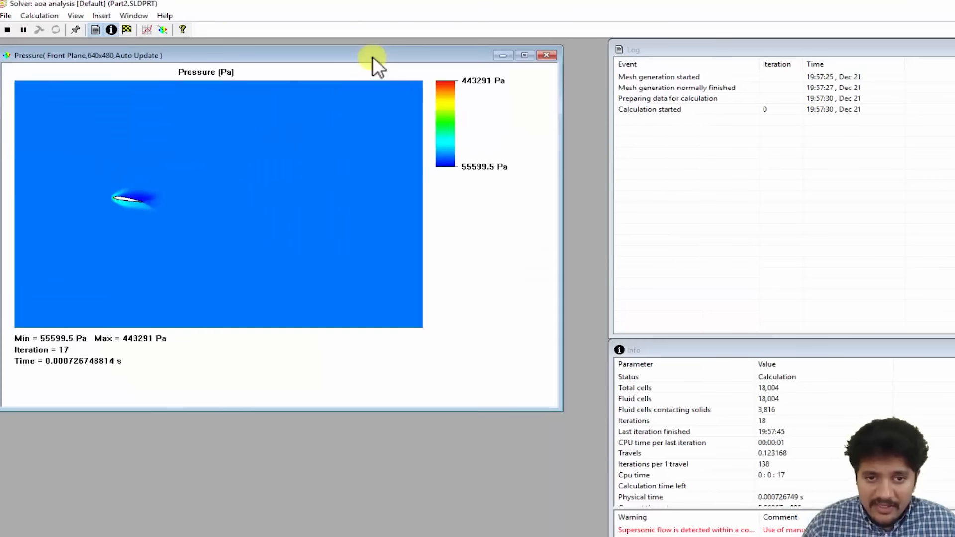
pyautogui.moveTo(378, 53); pyautogui.dragTo(380, 52)
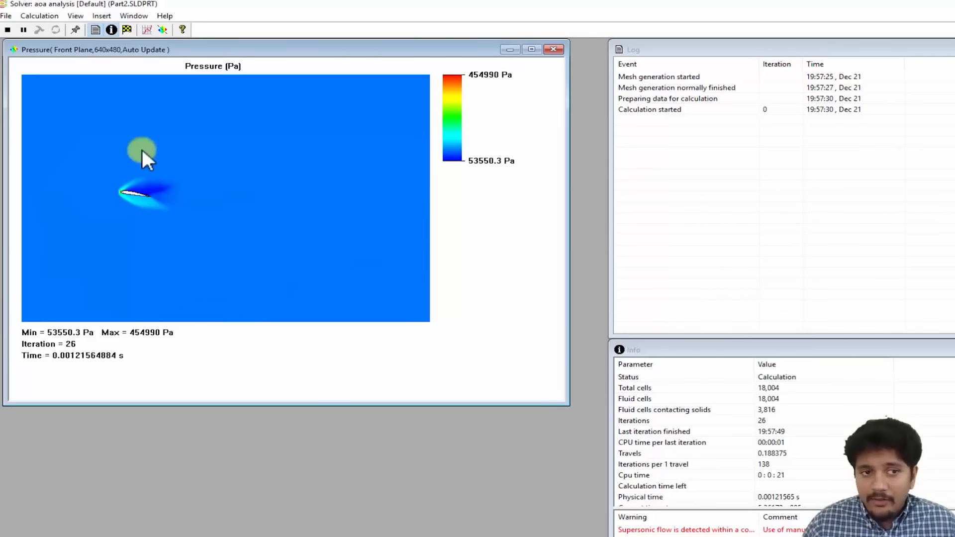
# - Insert a goal plot that tracks only the surface goal SG Force (Y) 1
pyautogui.click(104, 16)
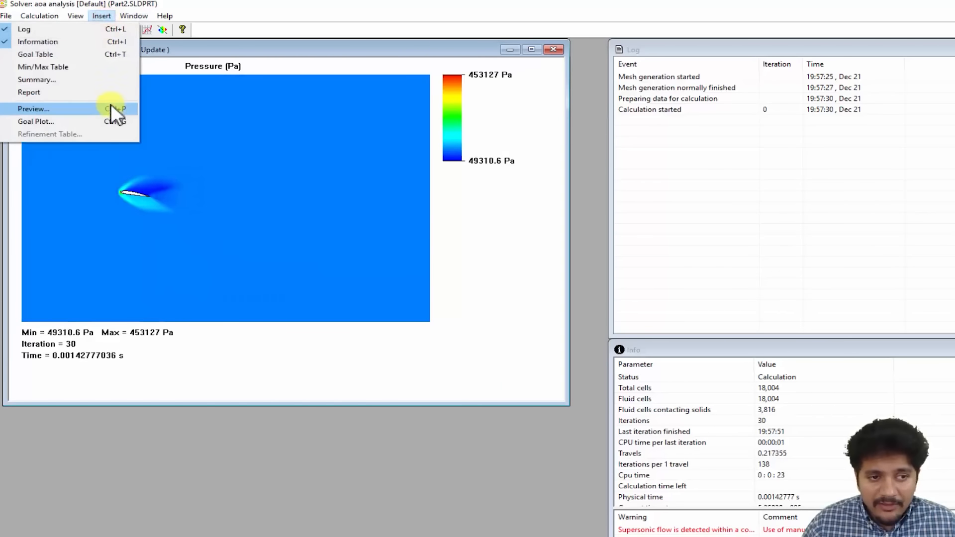
pyautogui.click(114, 119)
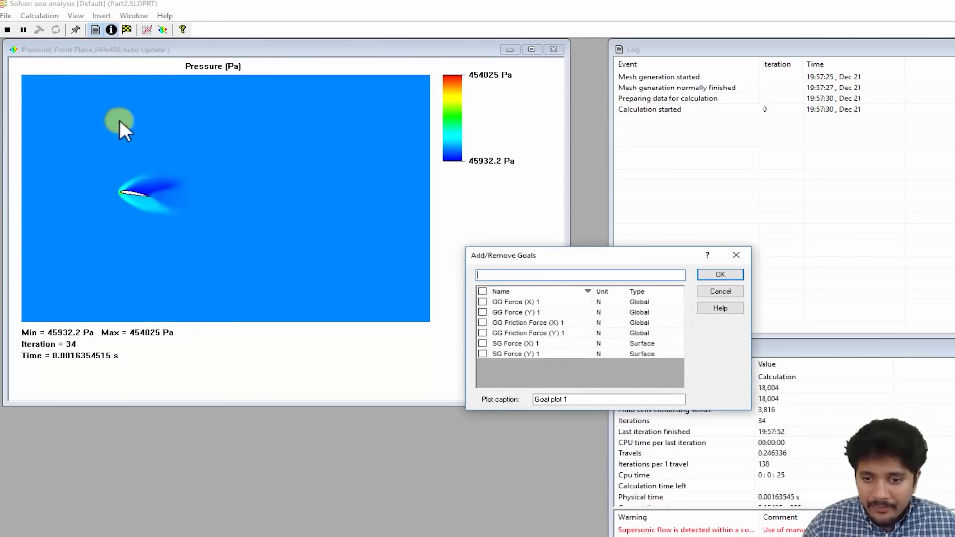
pyautogui.click(483, 354)
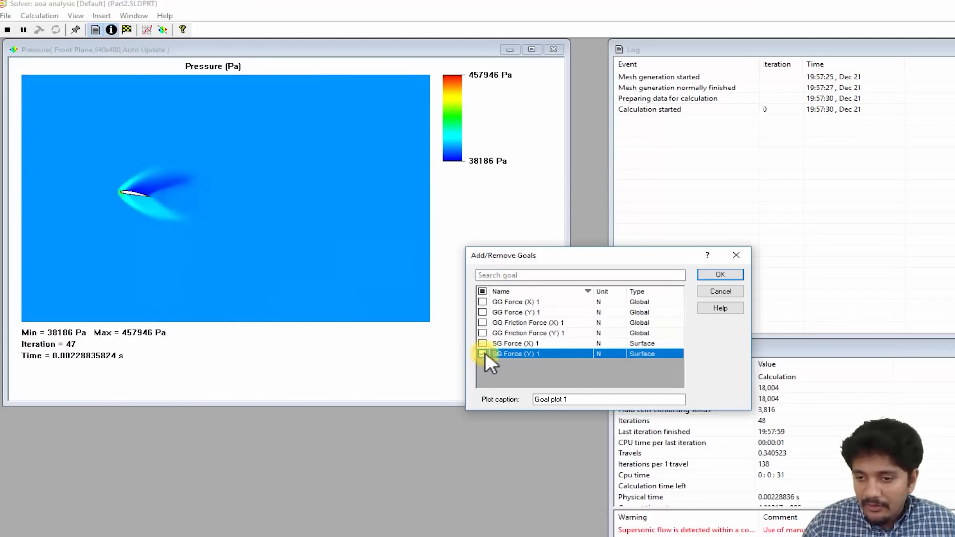
pyautogui.click(719, 274)
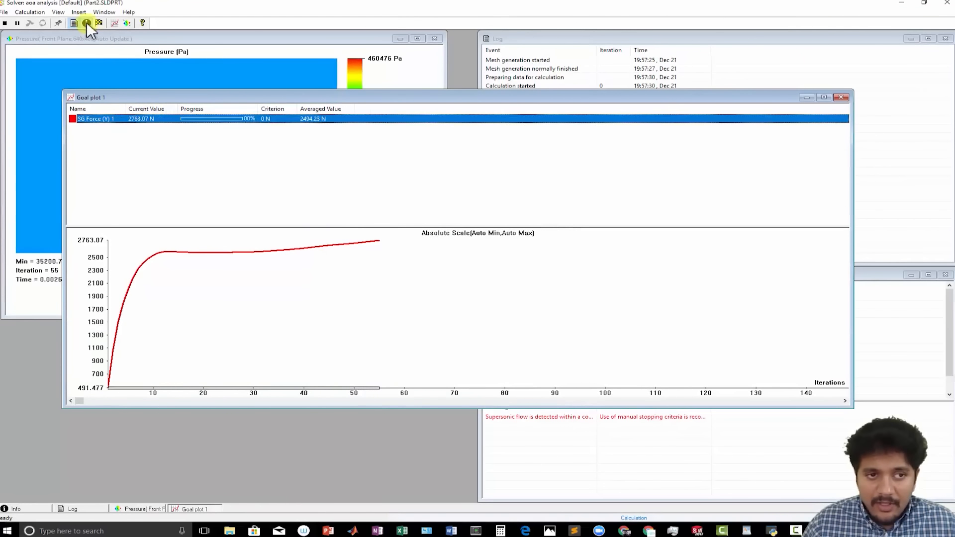
# - Tile the solver windows horizontally and bring the goal plot's latest iterations into view
pyautogui.click(104, 12)
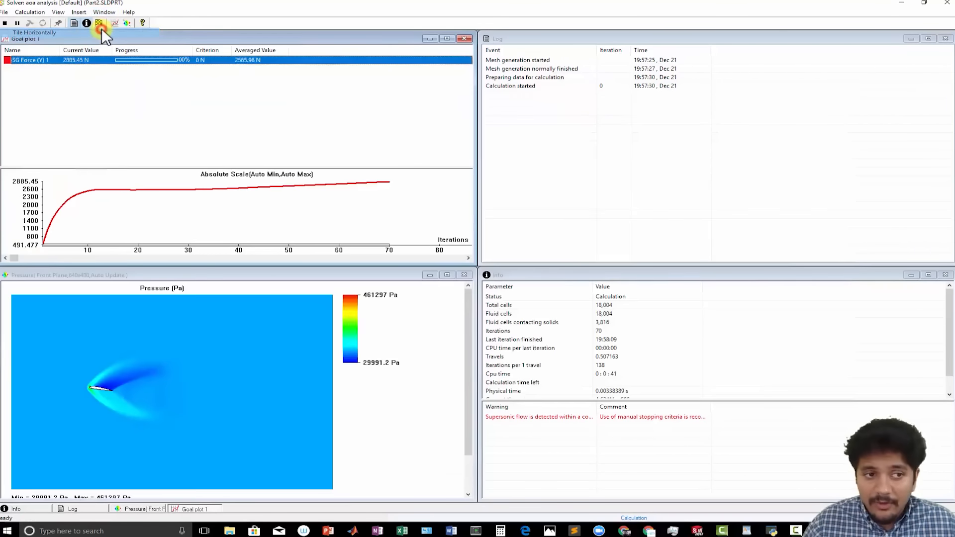
pyautogui.click(102, 31)
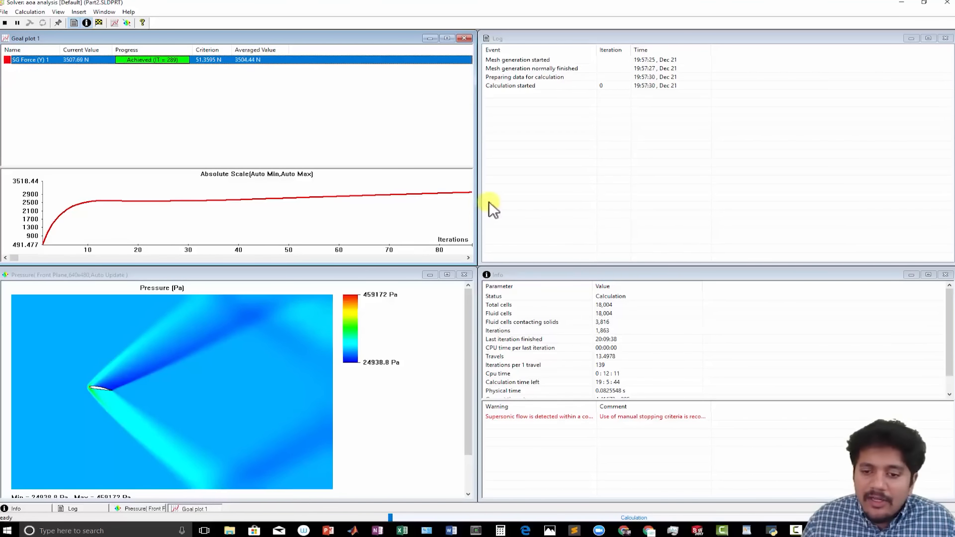
pyautogui.moveTo(17, 259); pyautogui.dragTo(444, 269)
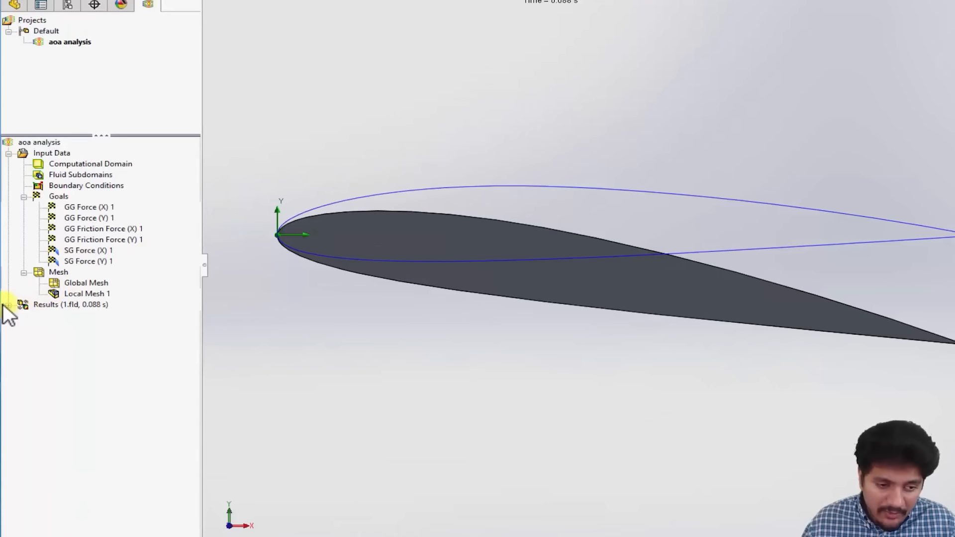
# - Insert a cut plot on the XY Plane that shows velocity contours together with the mesh in a fixed color
pyautogui.click(9, 306)
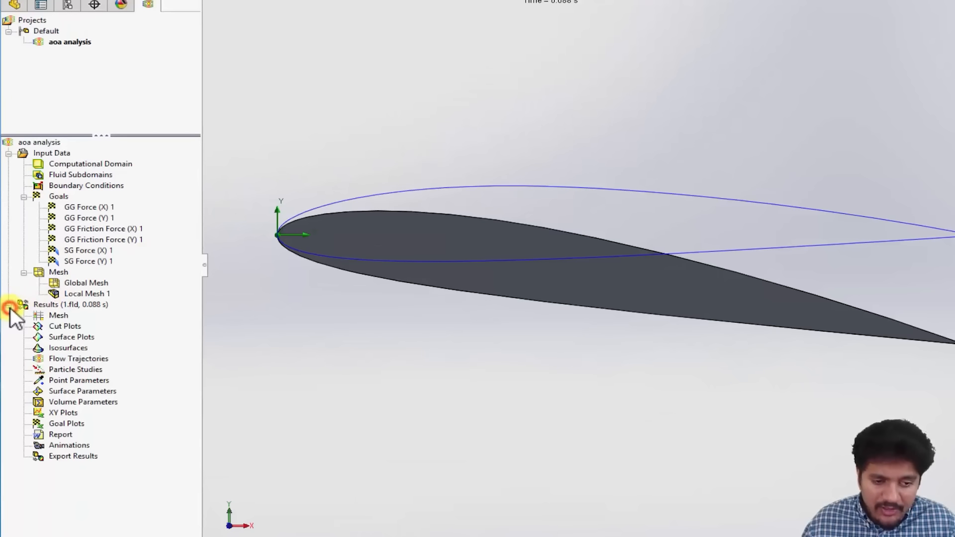
pyautogui.click(57, 327)
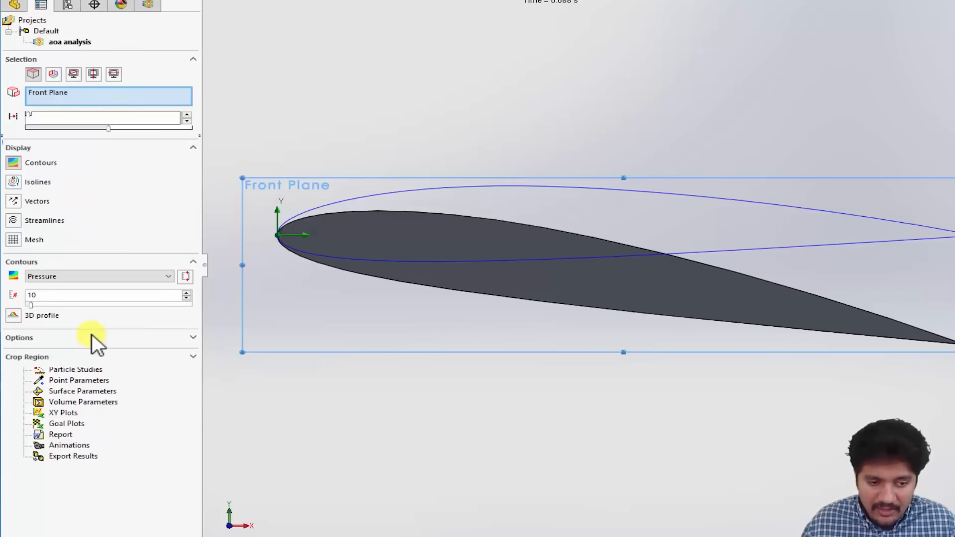
pyautogui.click(49, 73)
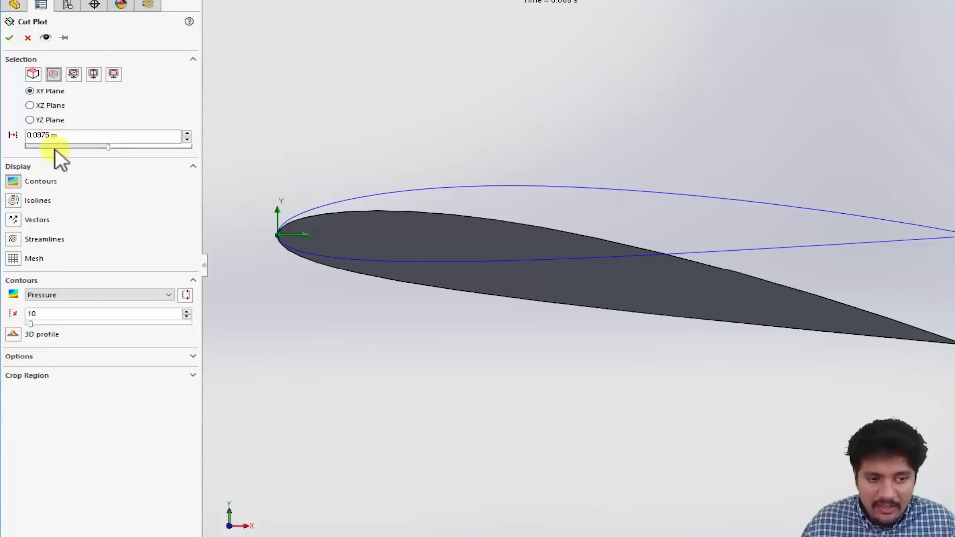
pyautogui.click(15, 258)
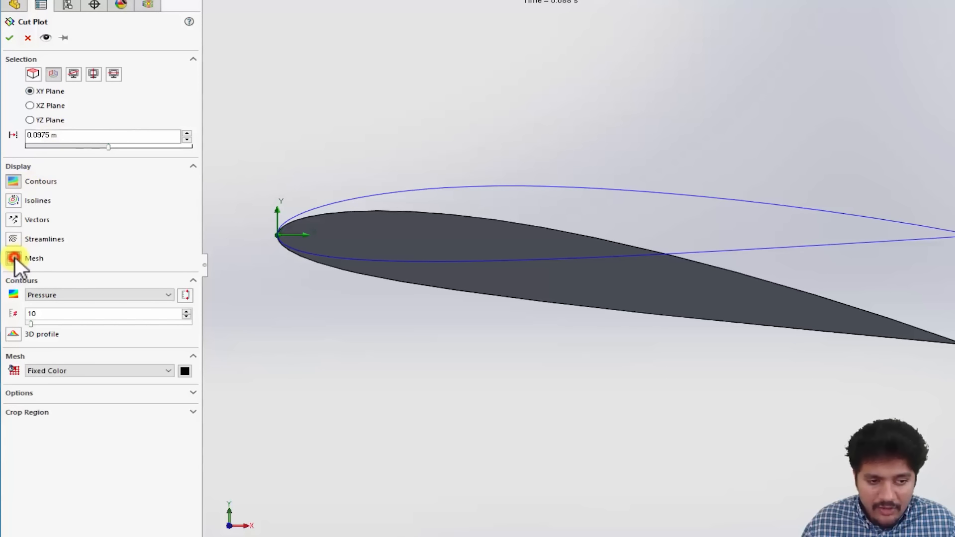
pyautogui.click(18, 182)
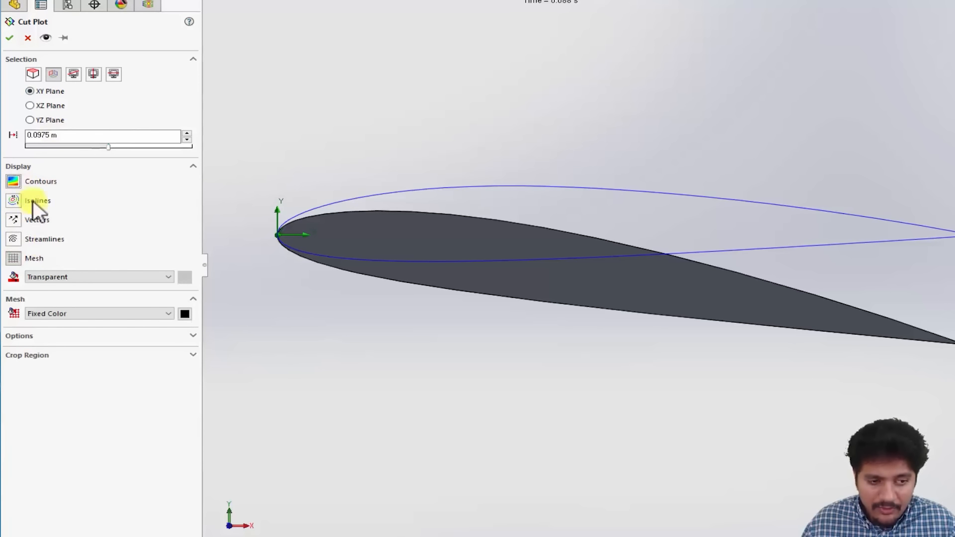
pyautogui.click(19, 182)
pyautogui.click(19, 182)
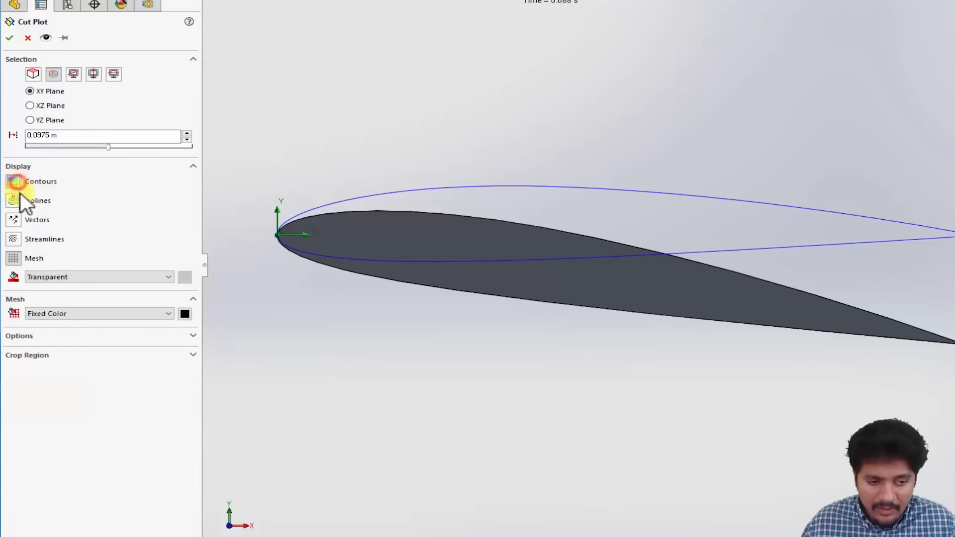
pyautogui.click(15, 181)
pyautogui.click(50, 294)
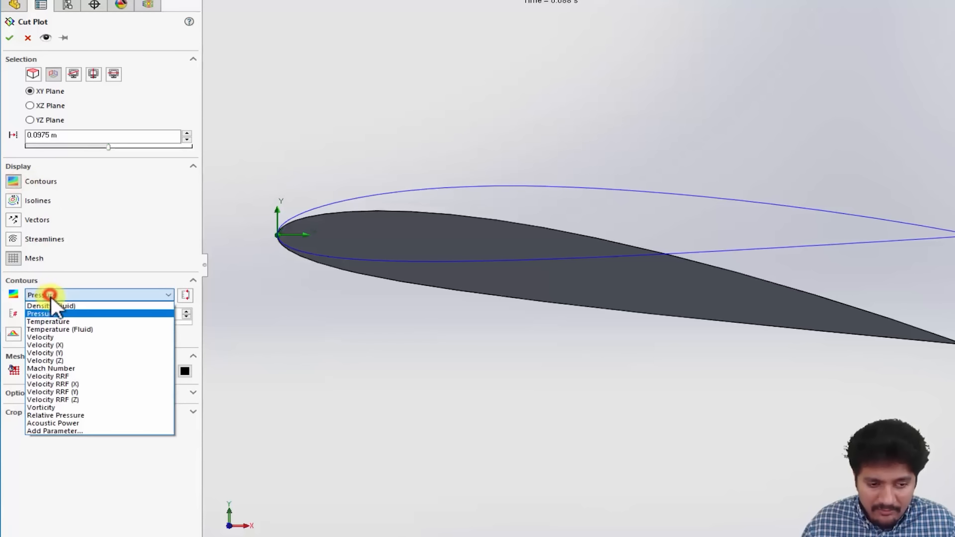
pyautogui.click(61, 337)
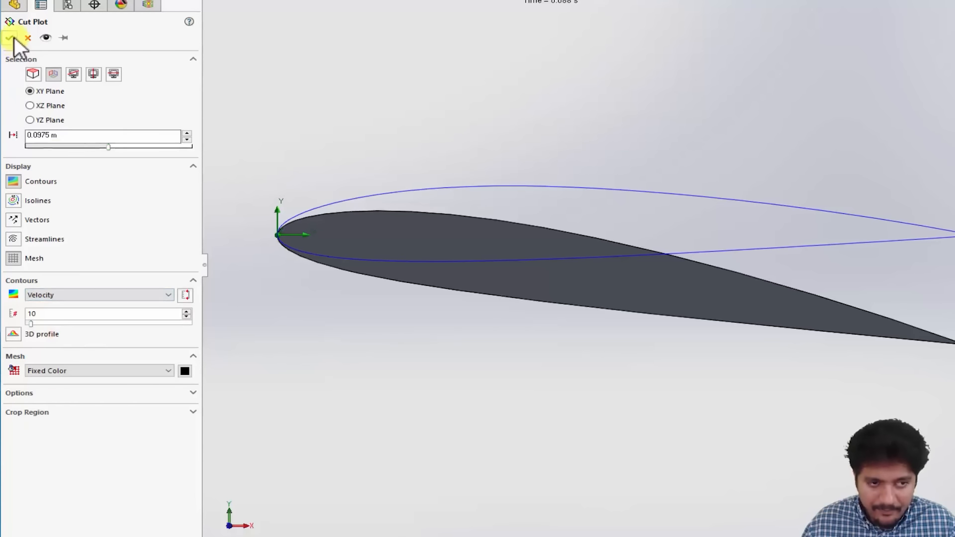
pyautogui.click(10, 38)
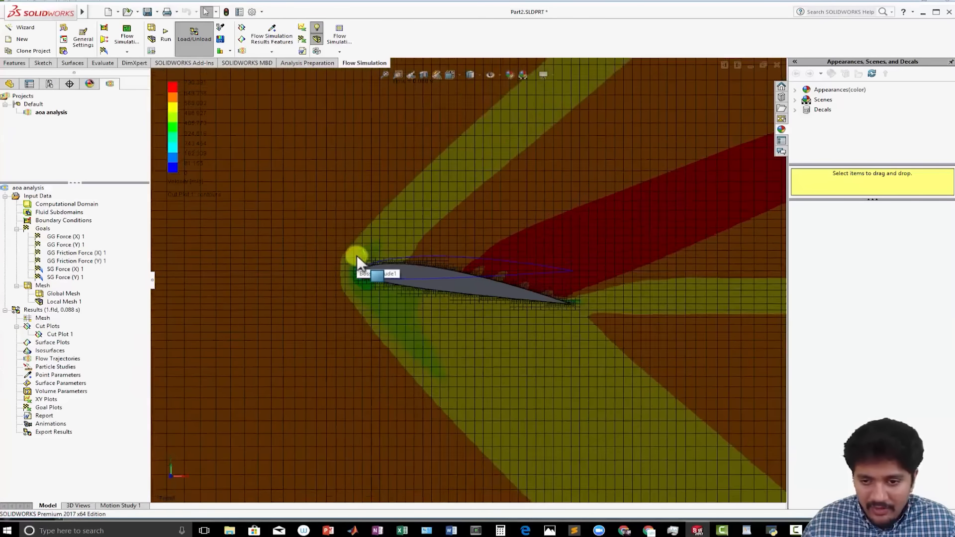
# - Examine the velocity contours and the mesh refinement close to the airfoil surface and across the whole computational domain
pyautogui.scroll(5, 357, 255)
pyautogui.scroll(-6, 534, 276)
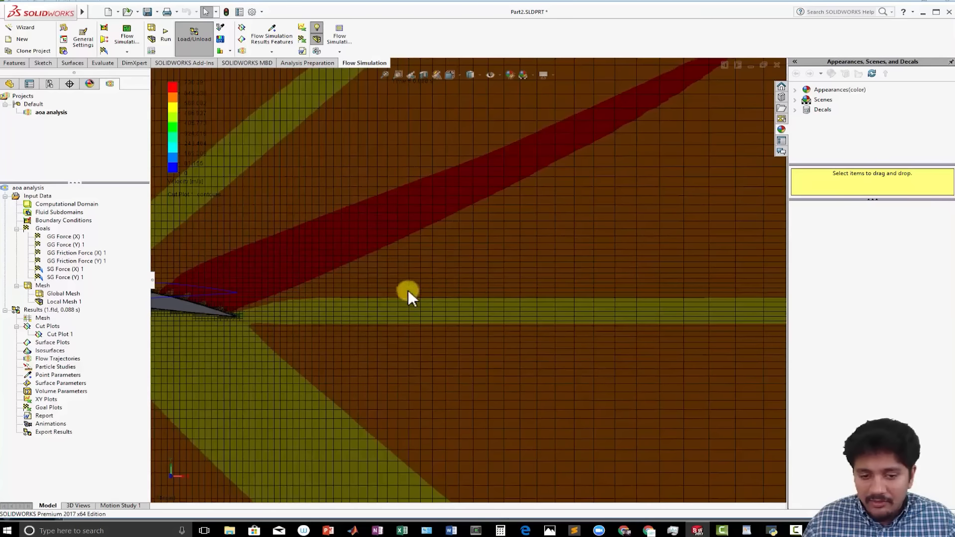
pyautogui.scroll(-2, 291, 307)
pyautogui.keyDown('ctrl'); pyautogui.moveTo(305, 306); pyautogui.dragTo(548, 295, button='middle'); pyautogui.keyUp('ctrl')
pyautogui.scroll(2, 449, 296)
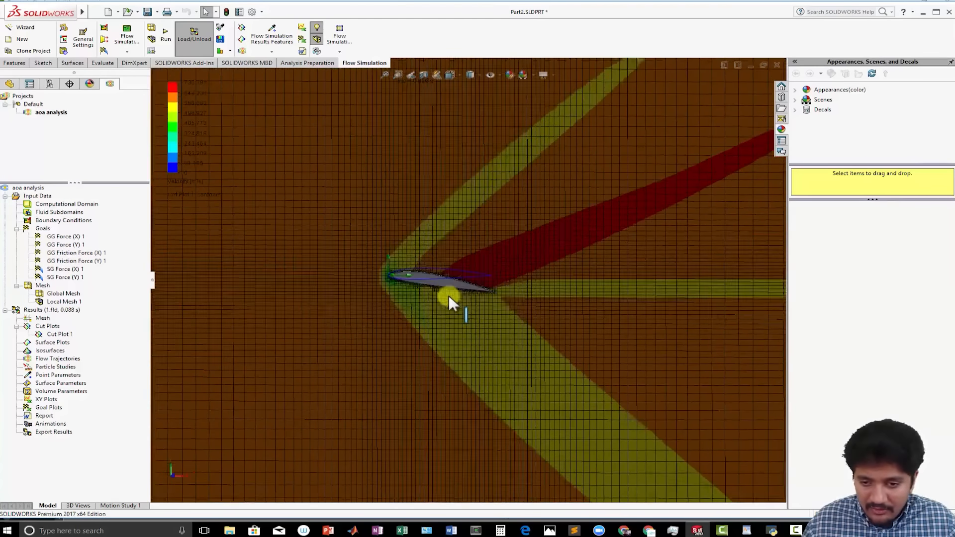
pyautogui.scroll(-10, 449, 296)
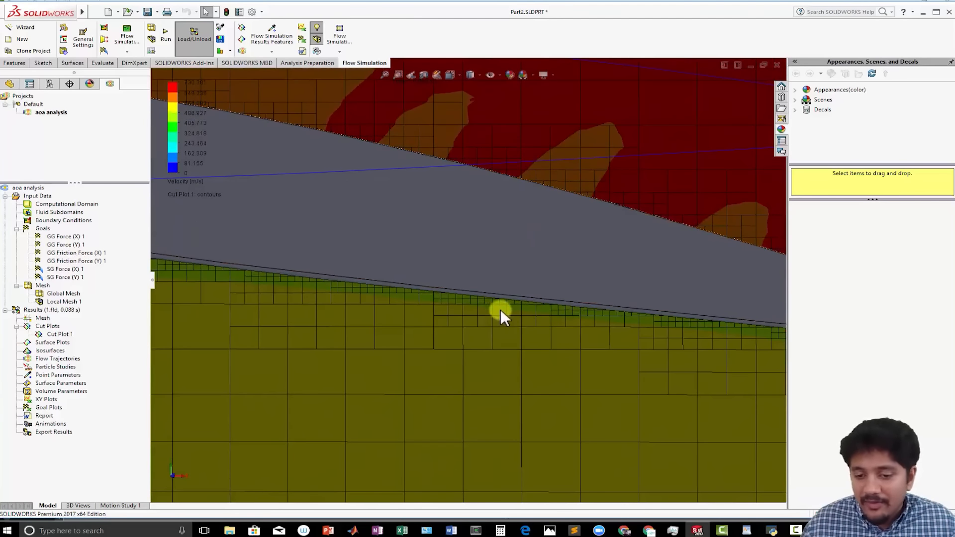
pyautogui.scroll(15, 488, 310)
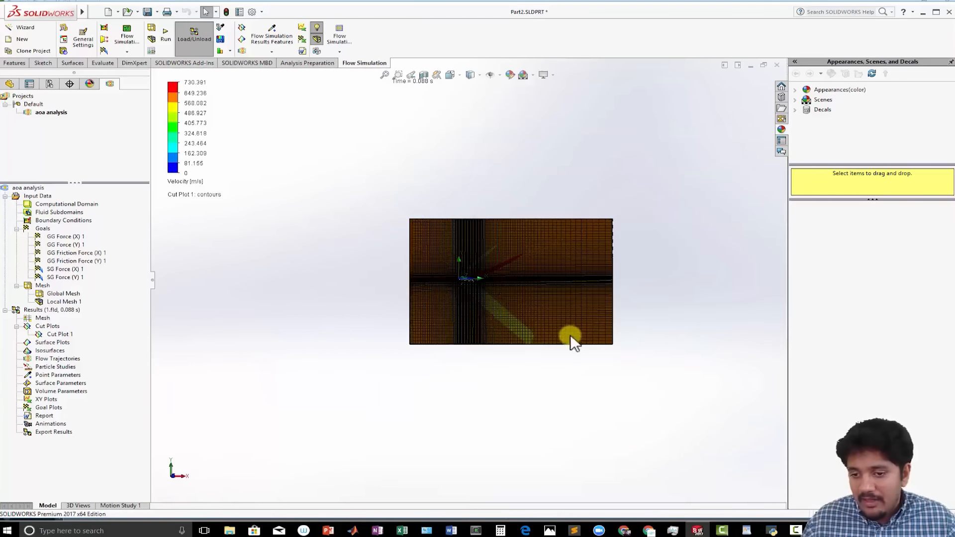
pyautogui.keyDown('ctrl'); pyautogui.moveTo(557, 308); pyautogui.dragTo(516, 306, button='middle'); pyautogui.keyUp('ctrl')
pyautogui.scroll(-6, 480, 292)
pyautogui.scroll(3, 419, 282)
pyautogui.scroll(-10, 411, 284)
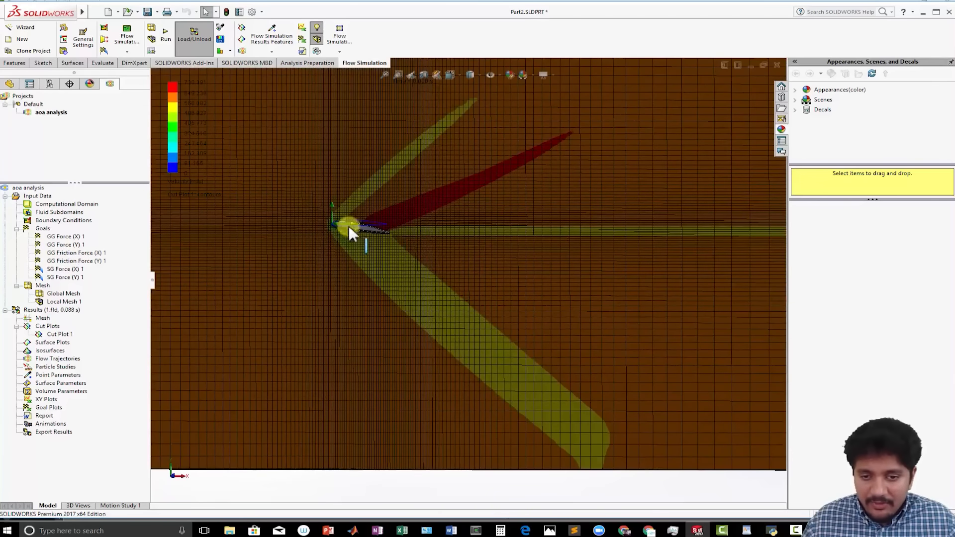
pyautogui.keyDown('ctrl'); pyautogui.moveTo(410, 273); pyautogui.dragTo(440, 292, button='middle'); pyautogui.keyUp('ctrl')
pyautogui.scroll(4, 422, 342)
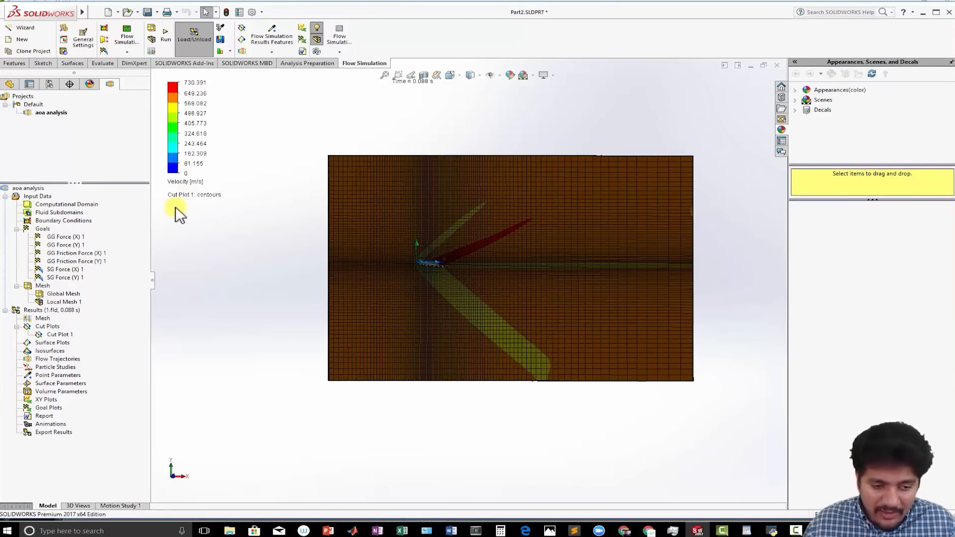
# - Set the number of levels in the velocity color bar to 200
pyautogui.rightClick(171, 143)
pyautogui.click(178, 148)
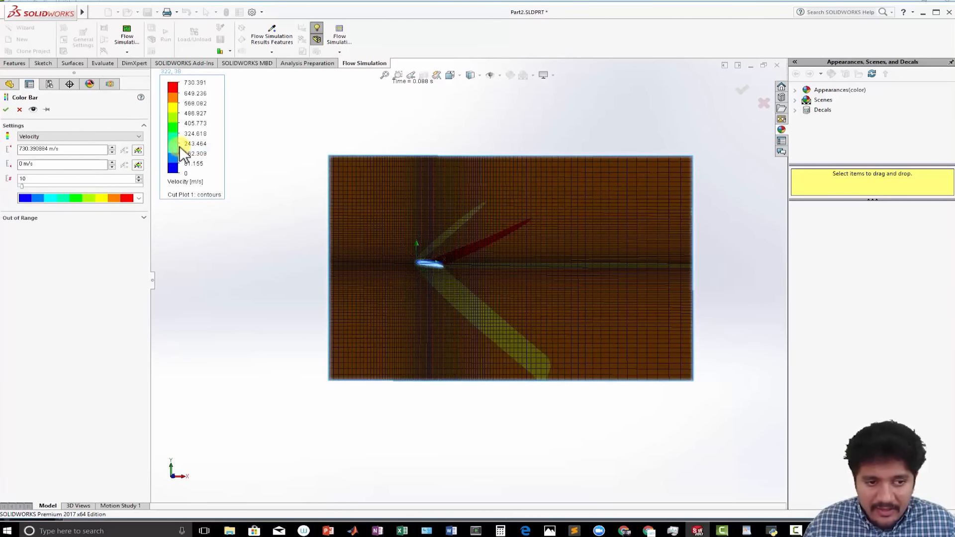
pyautogui.doubleClick(30, 179)
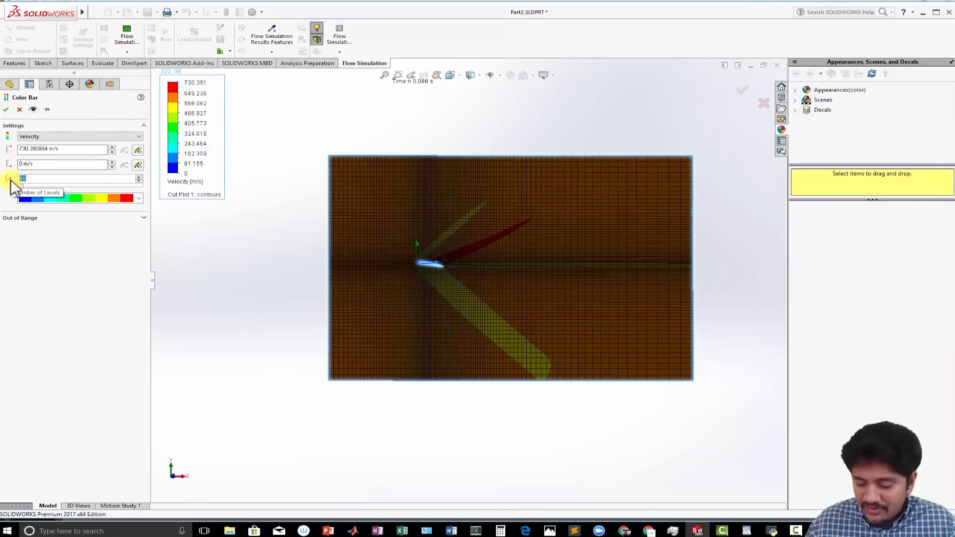
pyautogui.write('20')
pyautogui.click(6, 109)
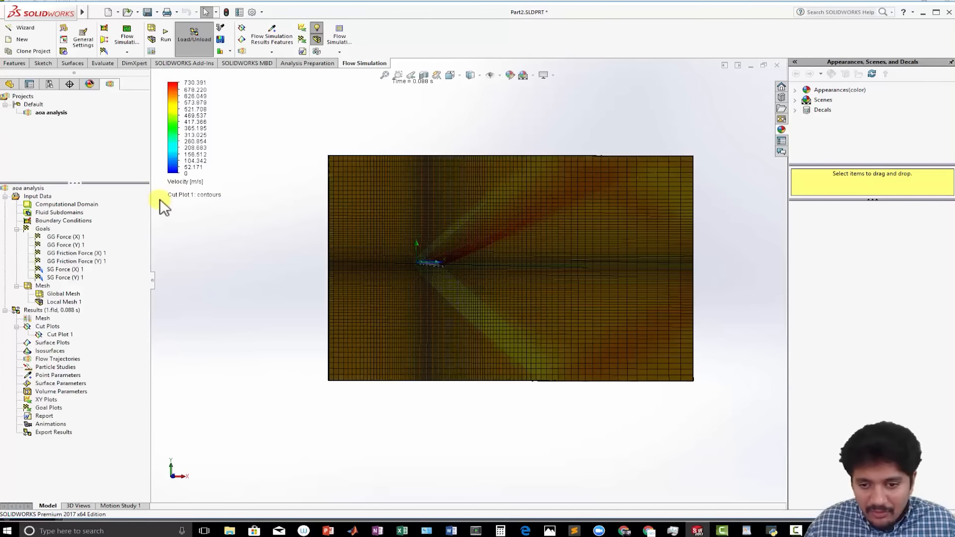
# - Edit Cut Plot 1 to turn off its mesh display and inspect the velocity contours around the airfoil
pyautogui.click(47, 319)
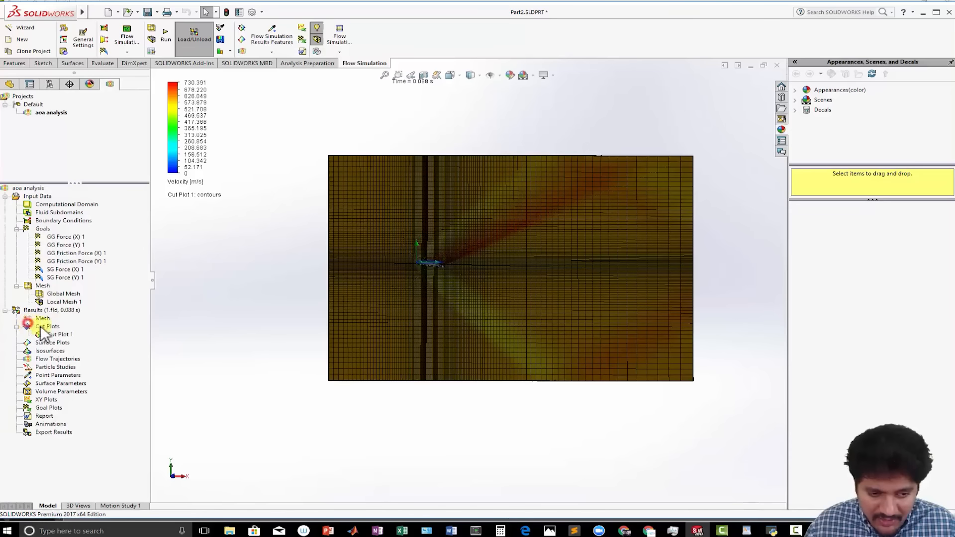
pyautogui.rightClick(59, 334)
pyautogui.click(67, 337)
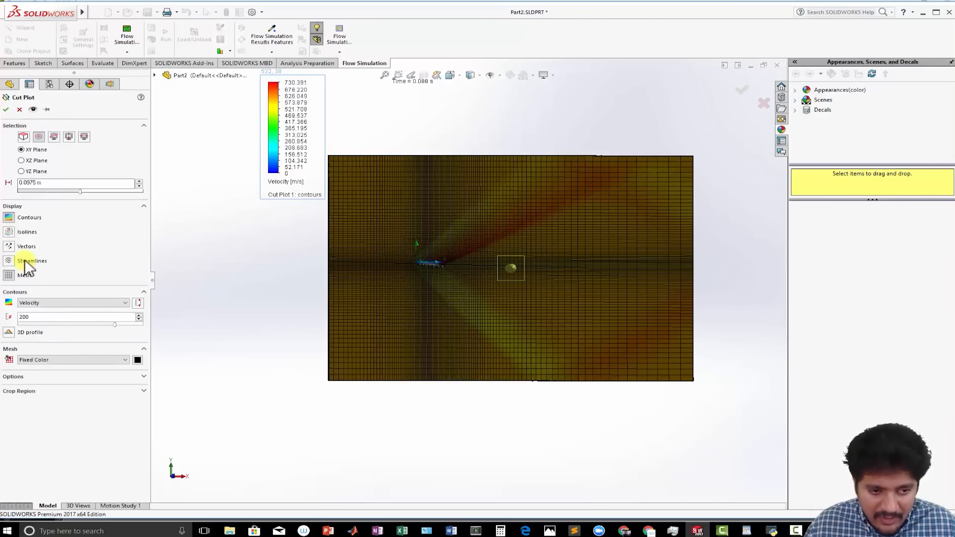
pyautogui.click(15, 276)
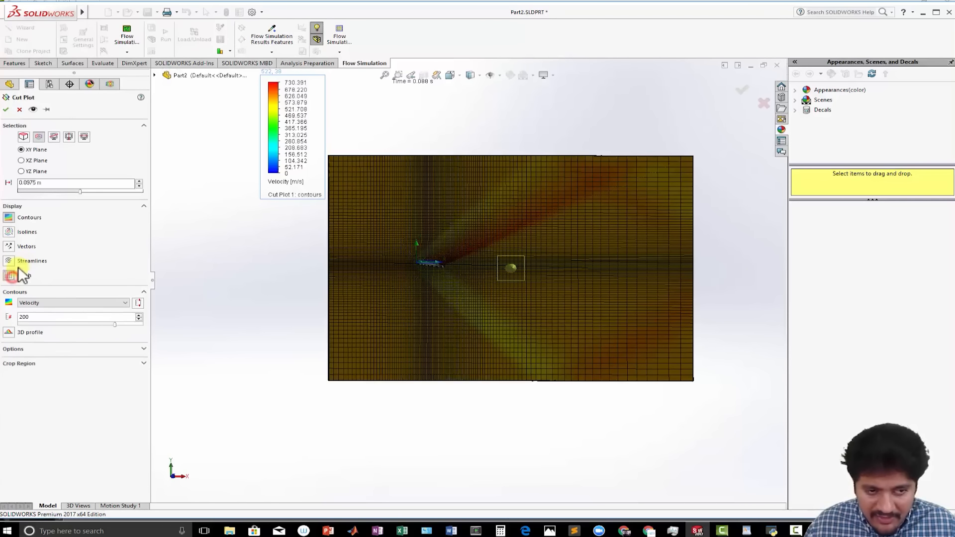
pyautogui.click(6, 110)
pyautogui.scroll(2, 507, 377)
pyautogui.scroll(-4, 461, 283)
pyautogui.scroll(1, 468, 239)
pyautogui.scroll(3, 465, 229)
pyautogui.scroll(-5, 461, 222)
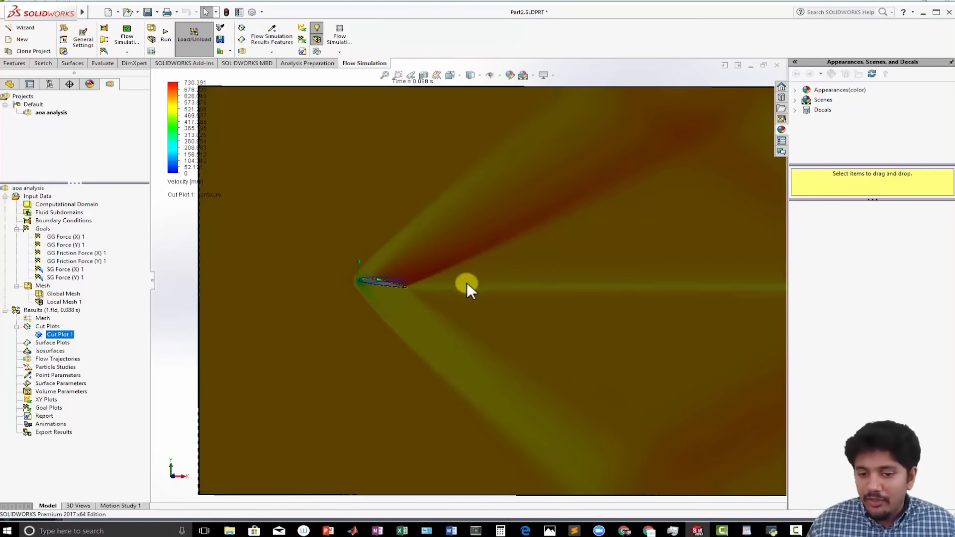
pyautogui.scroll(3, 449, 312)
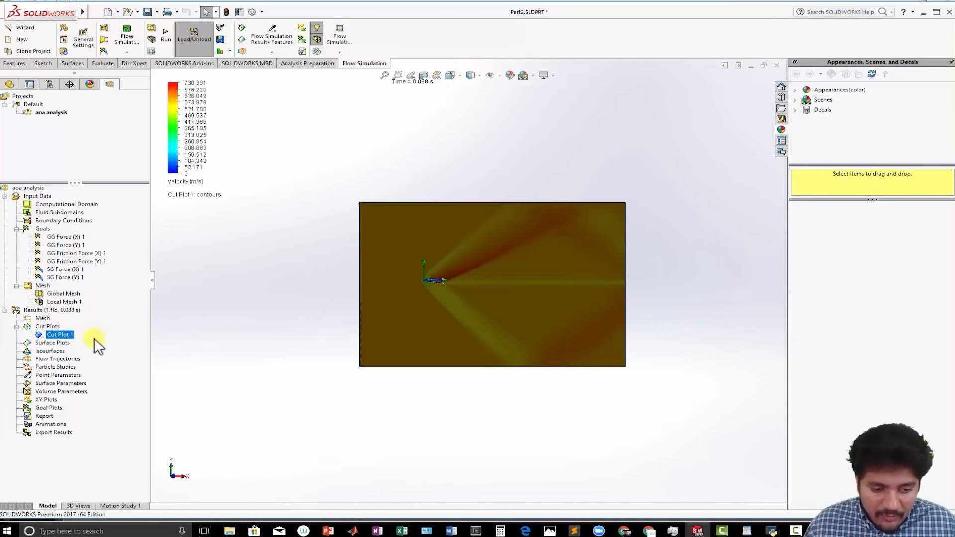
# - Insert a goal plot of SG Force (X) 1 and SG Force (Y) 1 against iterations and show it
pyautogui.rightClick(49, 407)
pyautogui.click(57, 418)
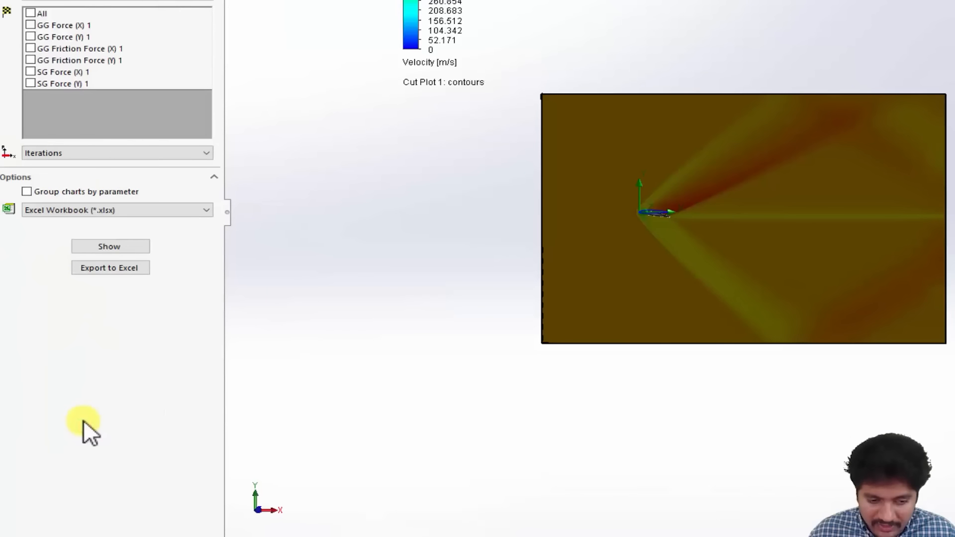
pyautogui.click(30, 72)
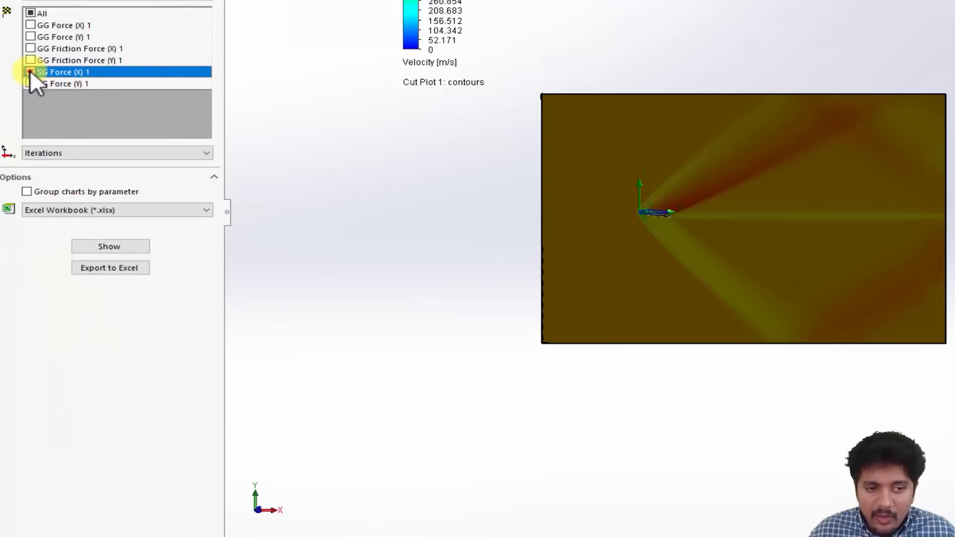
pyautogui.click(32, 83)
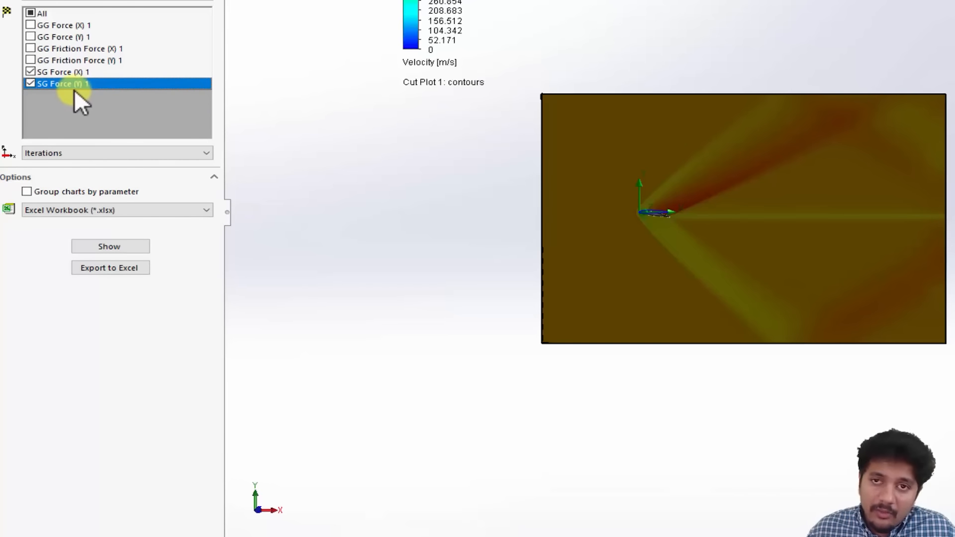
pyautogui.click(116, 243)
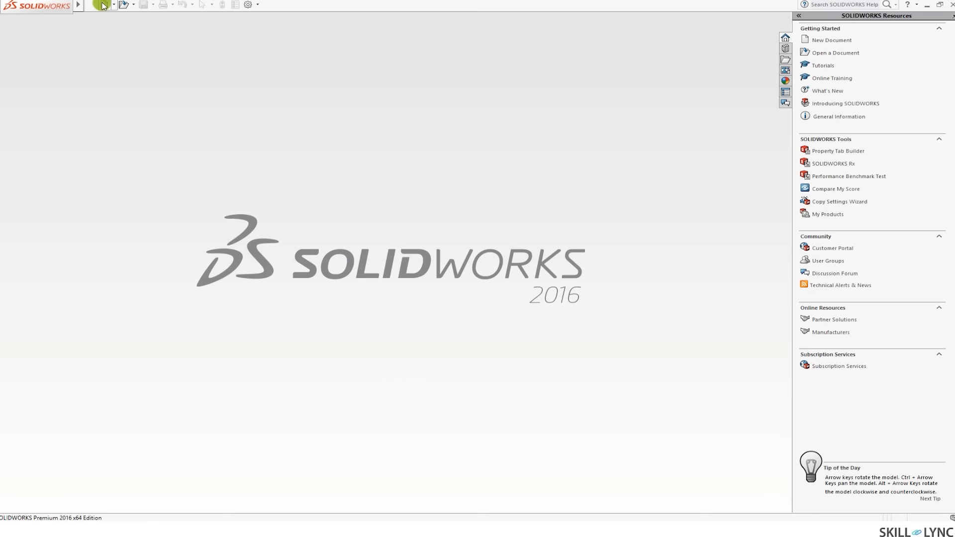
# - Create a new part and start a sketch on the Top Plane, viewed normal to it
pyautogui.click(104, 6)
pyautogui.click(393, 348)
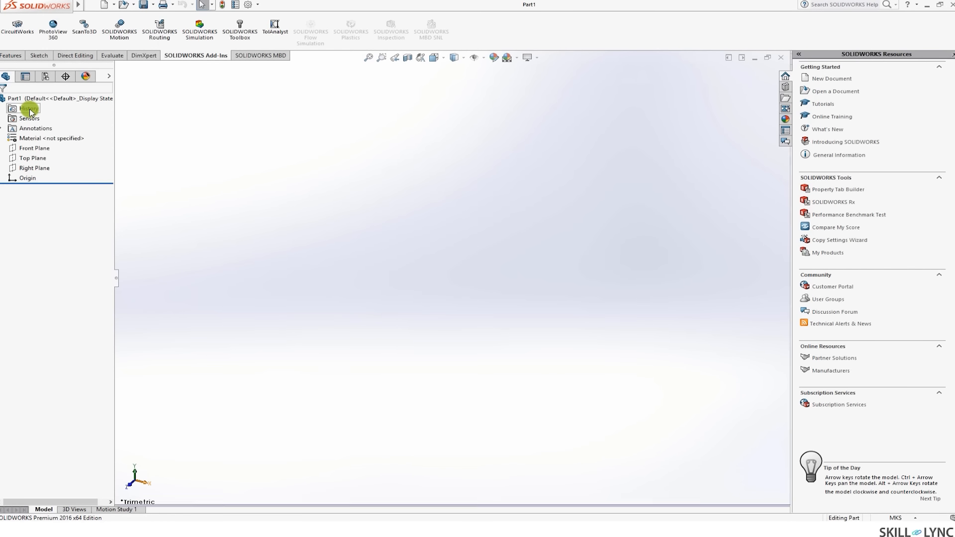
pyautogui.click(28, 157)
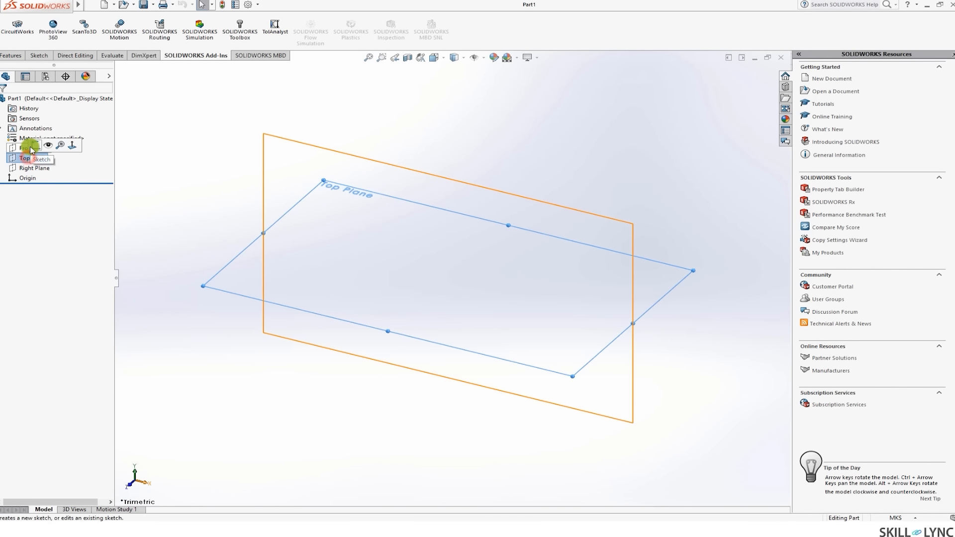
pyautogui.click(68, 148)
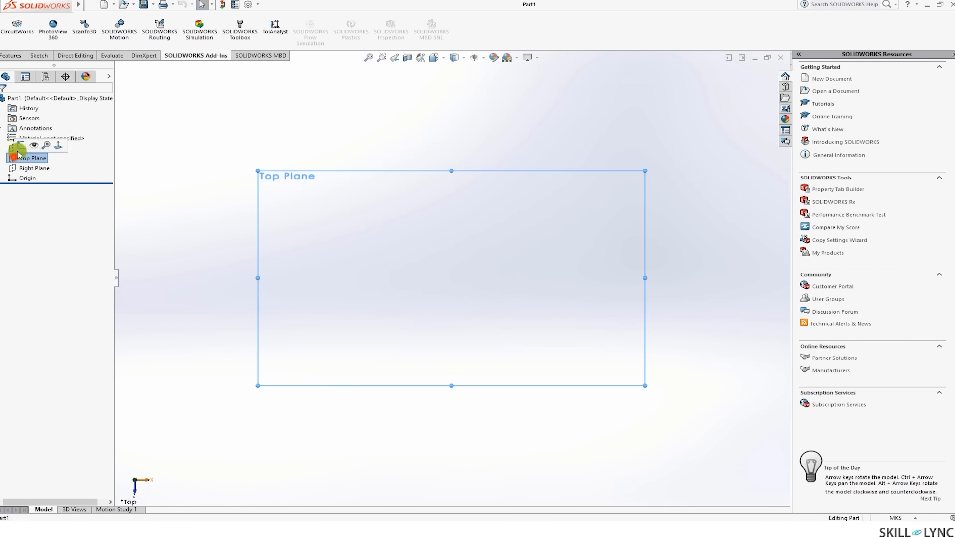
pyautogui.click(23, 144)
# - Sketch a circle centred on the origin with a radius of 0.05 m
pyautogui.click(81, 20)
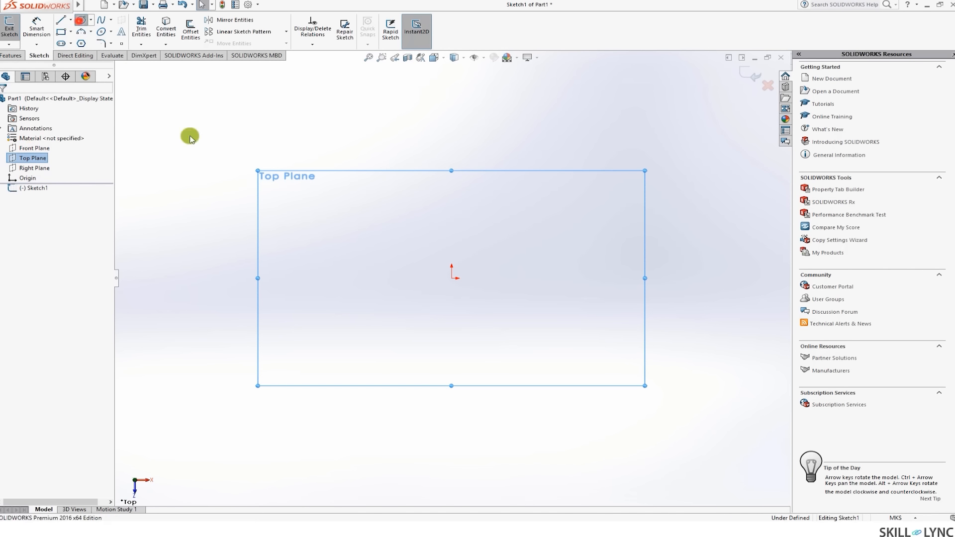
pyautogui.click(449, 282)
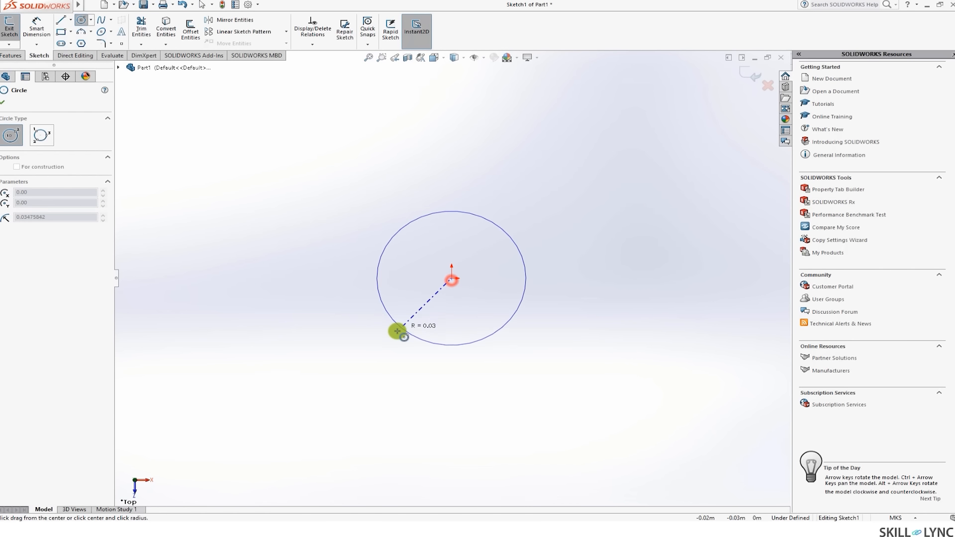
pyautogui.click(388, 339)
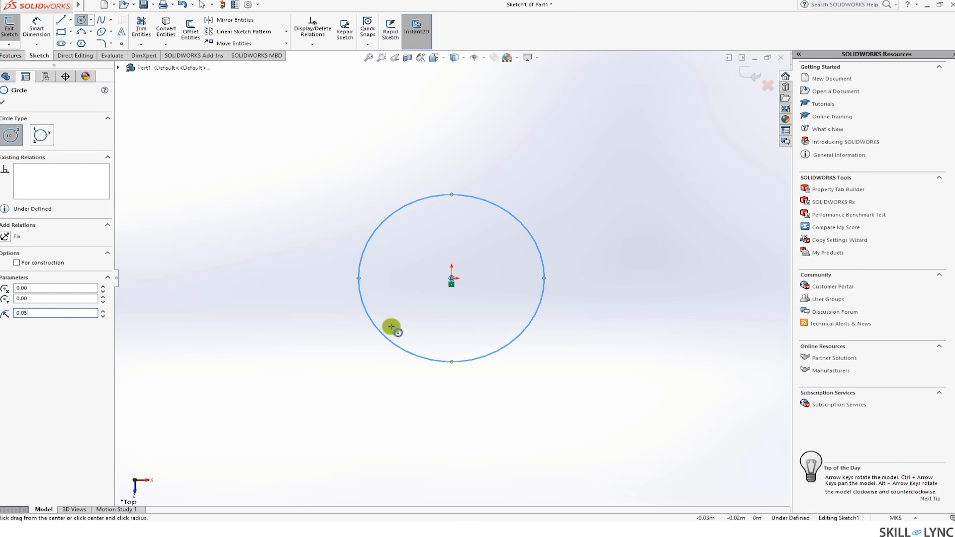
pyautogui.press('Return')
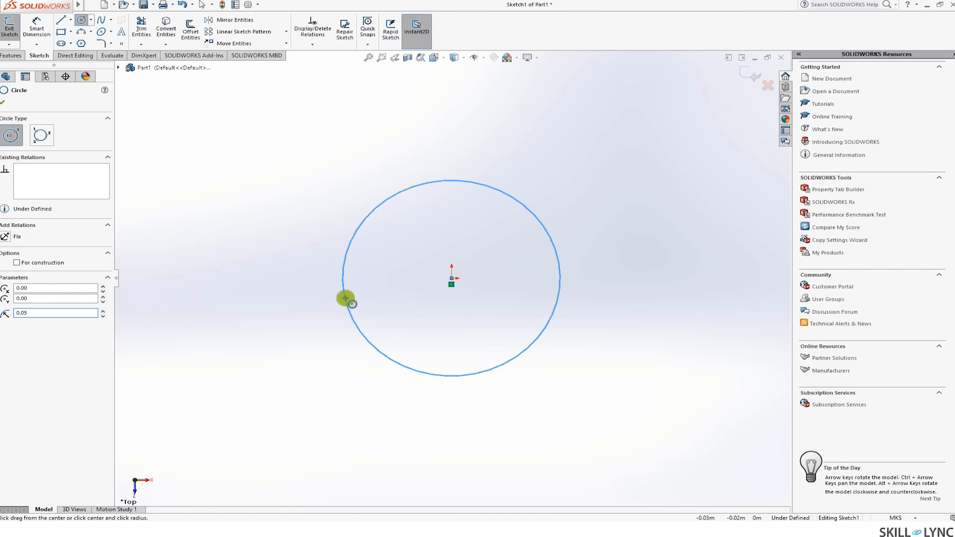
pyautogui.click(4, 103)
# - Extrude the circle as a blind boss 0.1 m deep, reversed to run below the sketch plane
pyautogui.scroll(3, 293, 271)
pyautogui.scroll(-2, 295, 275)
pyautogui.moveTo(332, 240); pyautogui.dragTo(339, 187, button='middle')
pyautogui.click(10, 56)
pyautogui.click(14, 27)
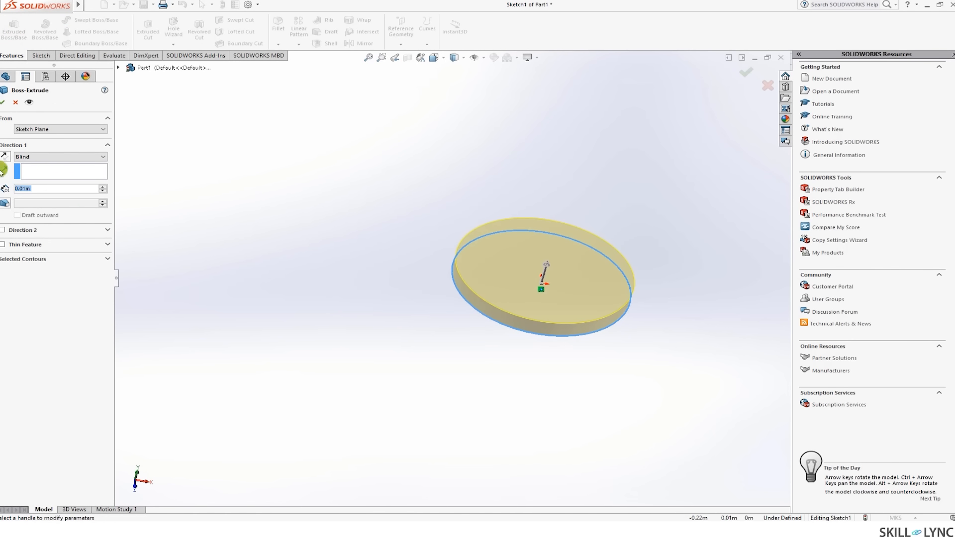
pyautogui.click(5, 157)
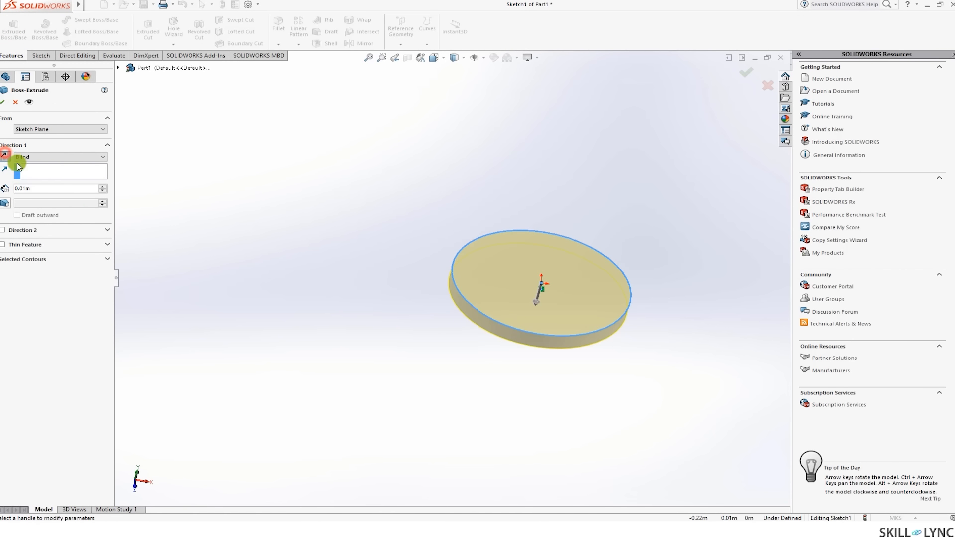
pyautogui.click(23, 188)
pyautogui.press('BackSpace')
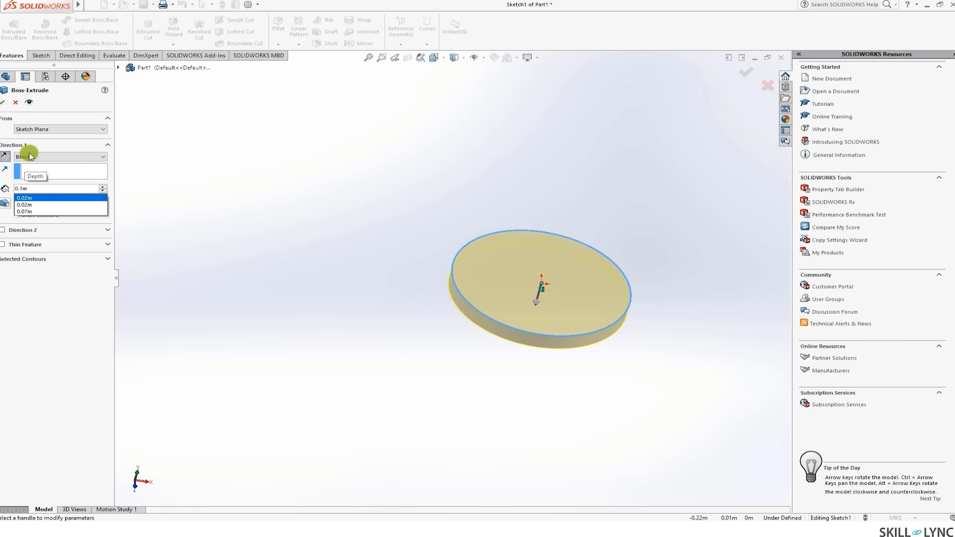
pyautogui.click(5, 100)
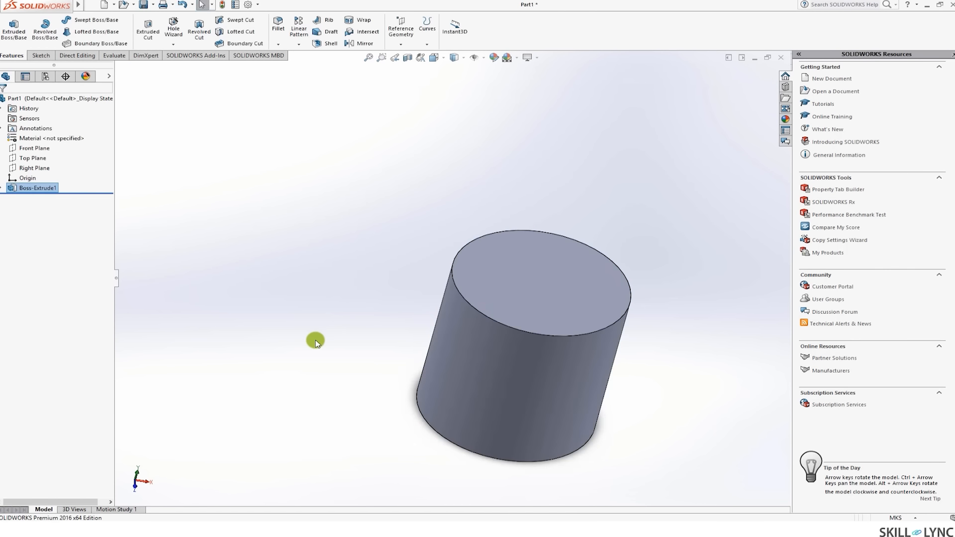
# - Orient the view normal to the Front Plane so the cylinder is seen from its front side
pyautogui.click(35, 152)
pyautogui.click(80, 142)
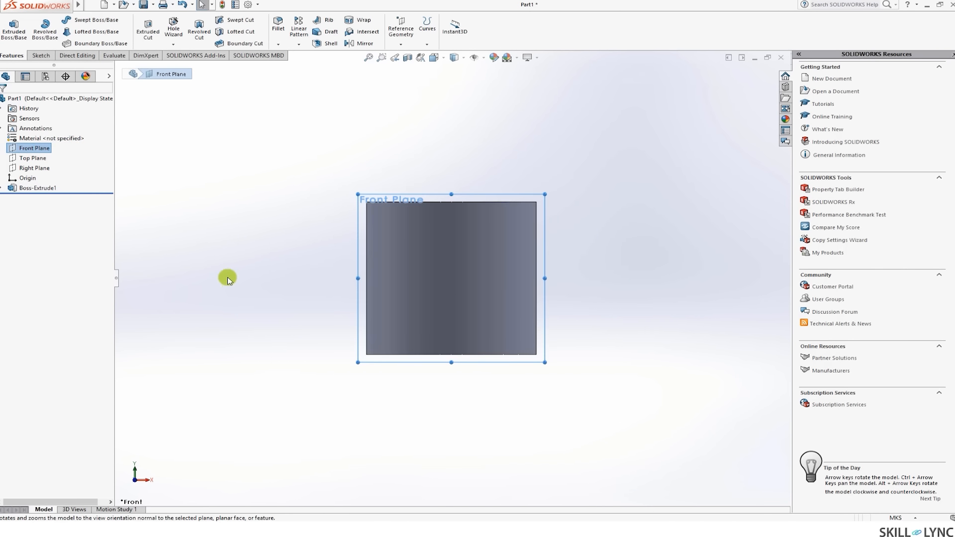
pyautogui.scroll(1, 305, 254)
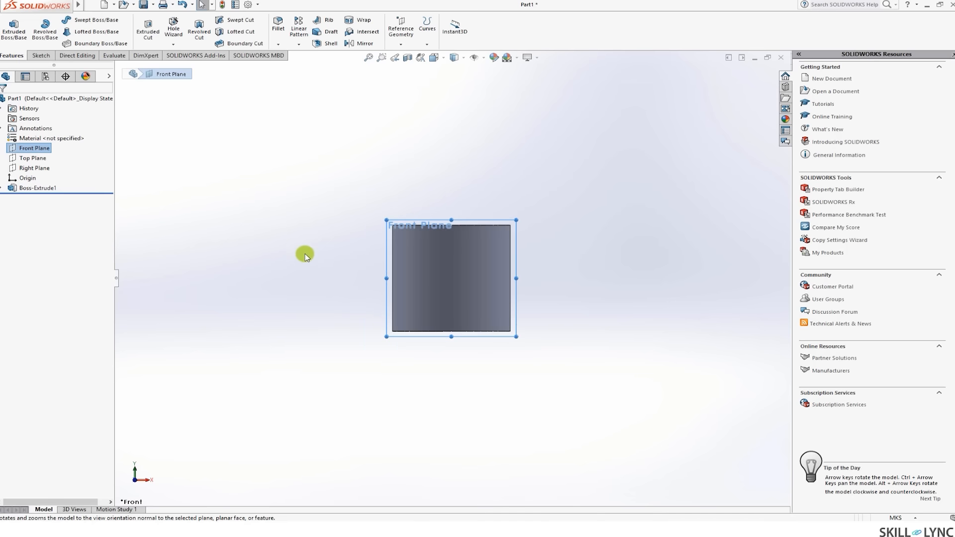
pyautogui.scroll(-2, 445, 286)
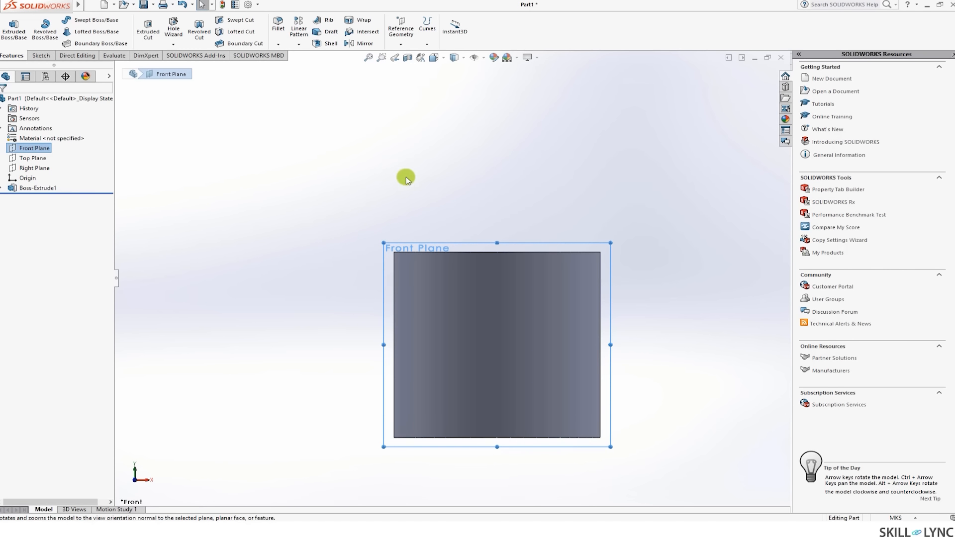
pyautogui.click(354, 193)
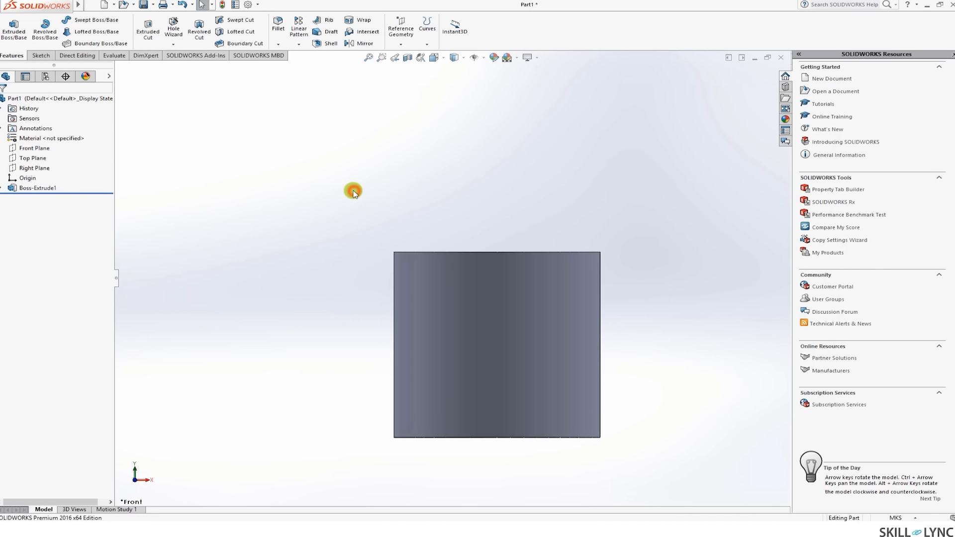
pyautogui.keyDown('ctrl'); pyautogui.moveTo(481, 216); pyautogui.dragTo(443, 173, button='middle'); pyautogui.keyUp('ctrl')
pyautogui.scroll(2, 367, 188)
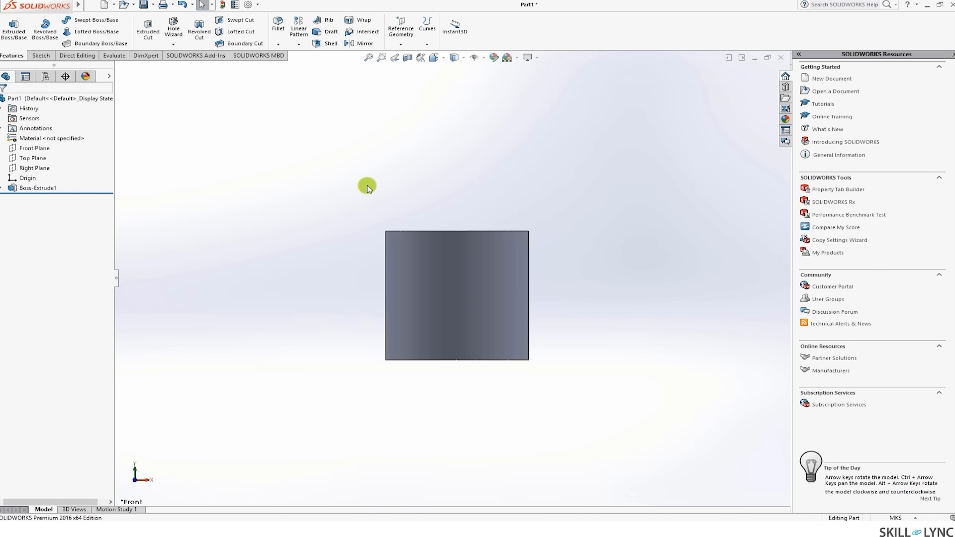
pyautogui.scroll(-1, 389, 187)
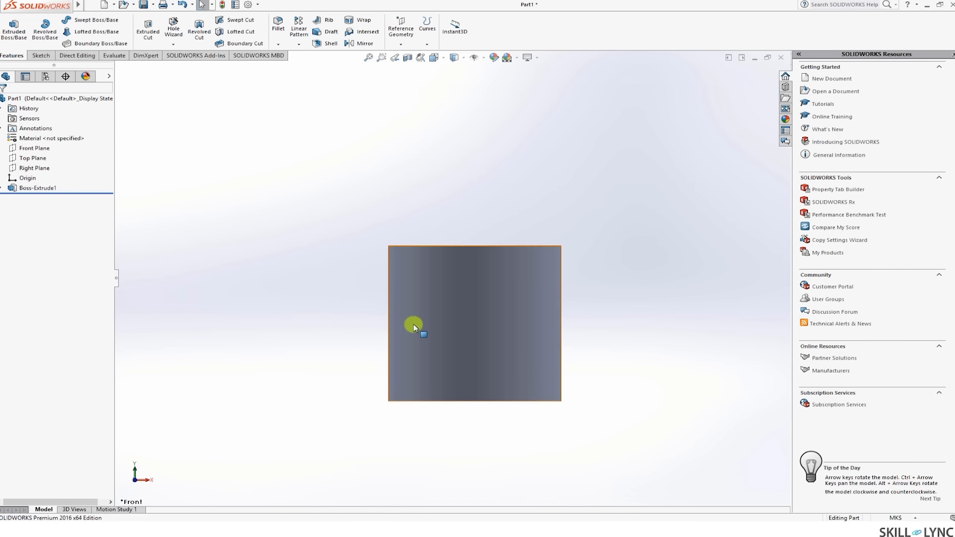
pyautogui.click(22, 149)
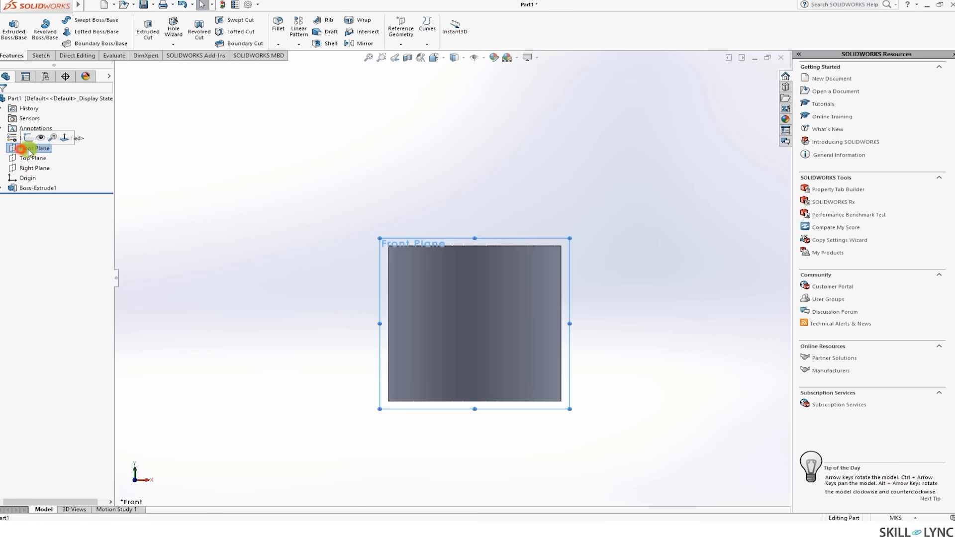
pyautogui.click(66, 140)
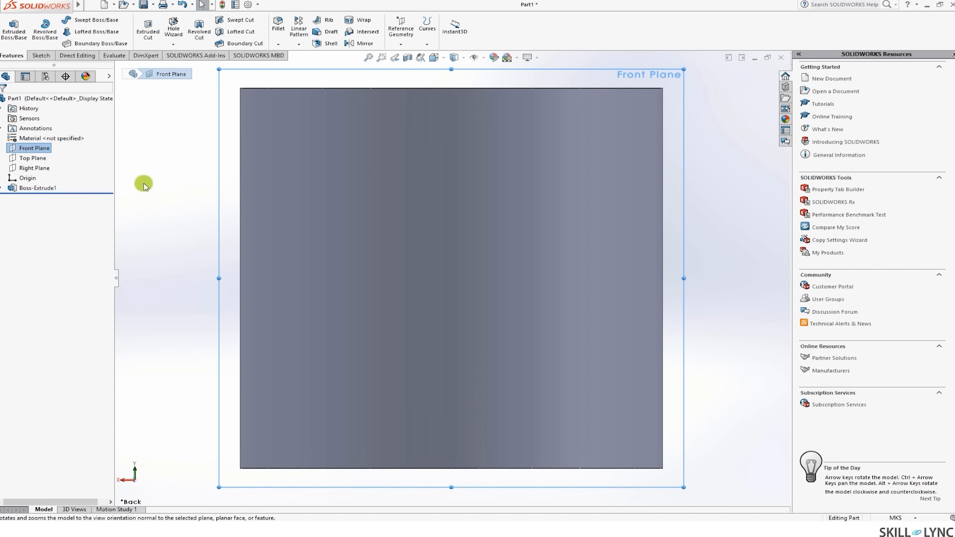
pyautogui.click(25, 148)
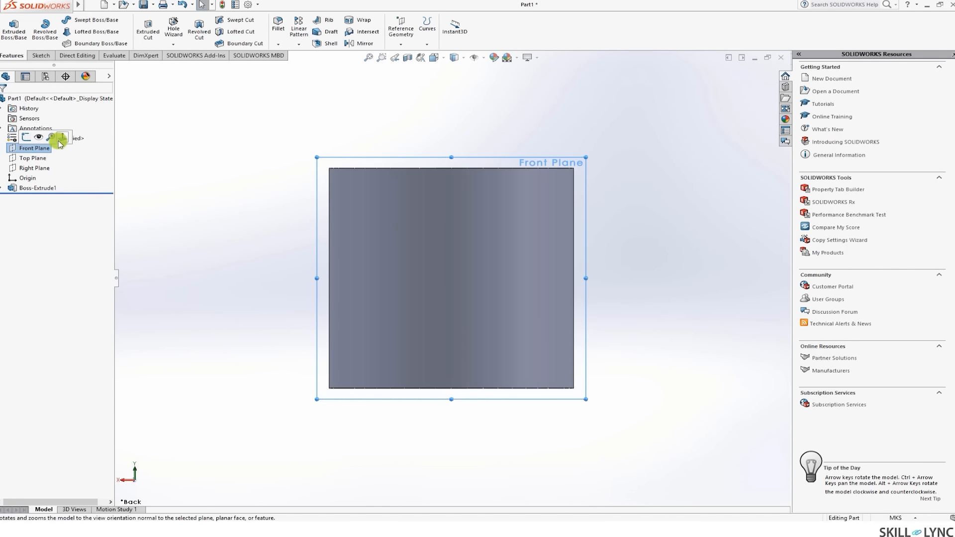
pyautogui.click(66, 140)
# - Start a new sketch on the Front Plane
pyautogui.click(21, 149)
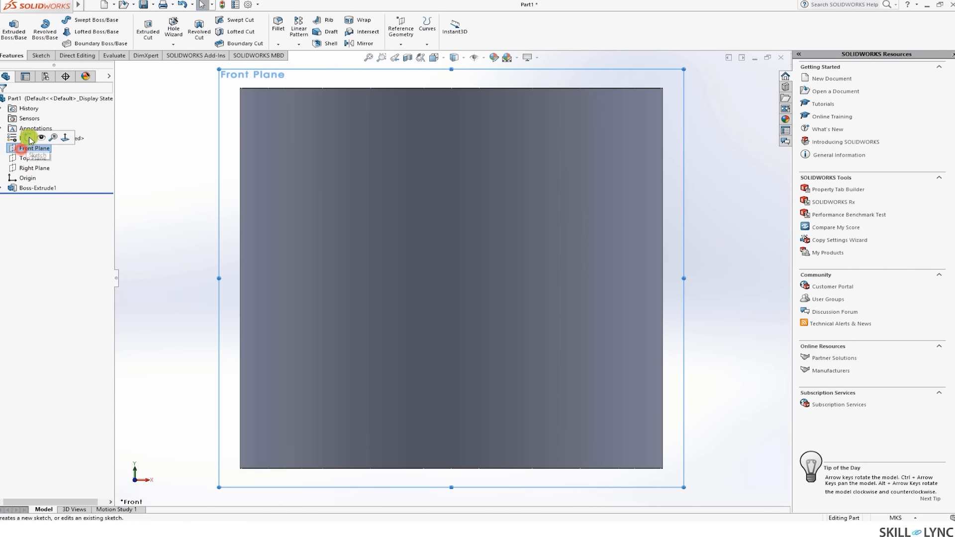
pyautogui.click(29, 138)
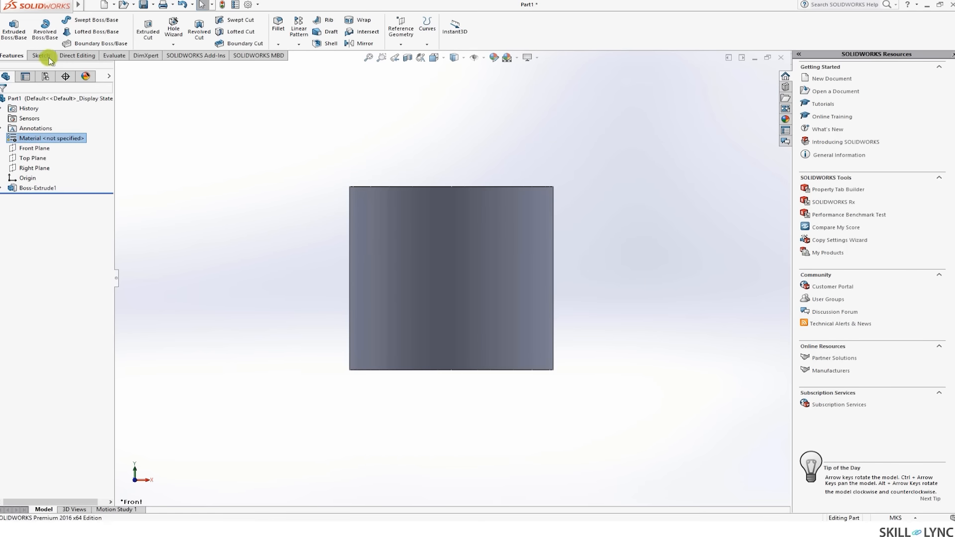
pyautogui.click(49, 56)
pyautogui.click(61, 20)
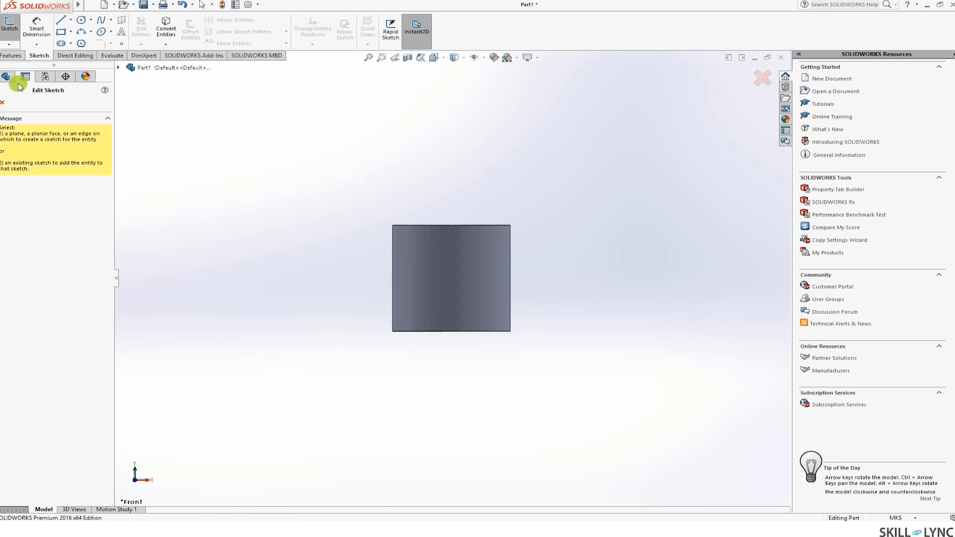
pyautogui.click(11, 42)
pyautogui.press('Escape')
pyautogui.click(34, 148)
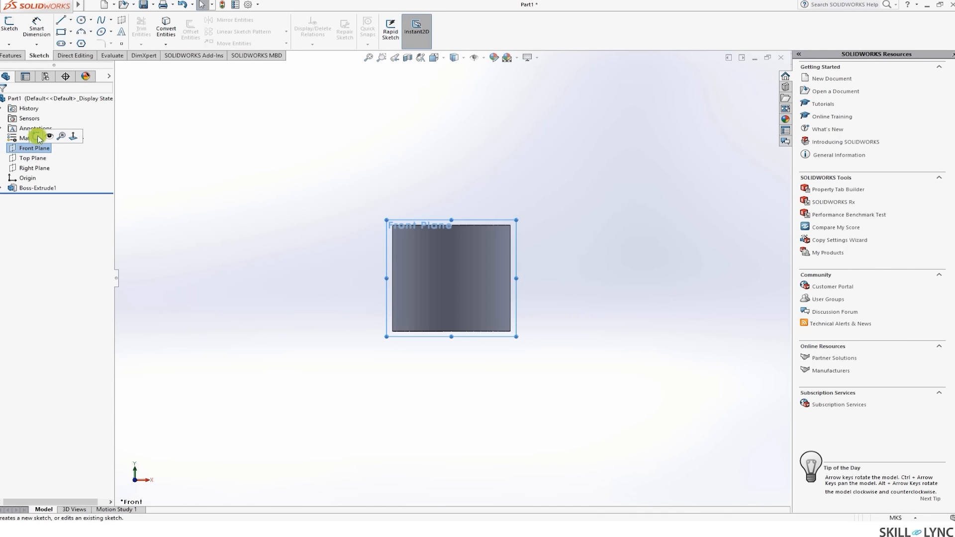
pyautogui.click(39, 136)
# - Sketch a horizontal line about 0.07 m long above the cylinder and a vertical line about 0.06 m down from its inner end into the cylinder
pyautogui.click(62, 19)
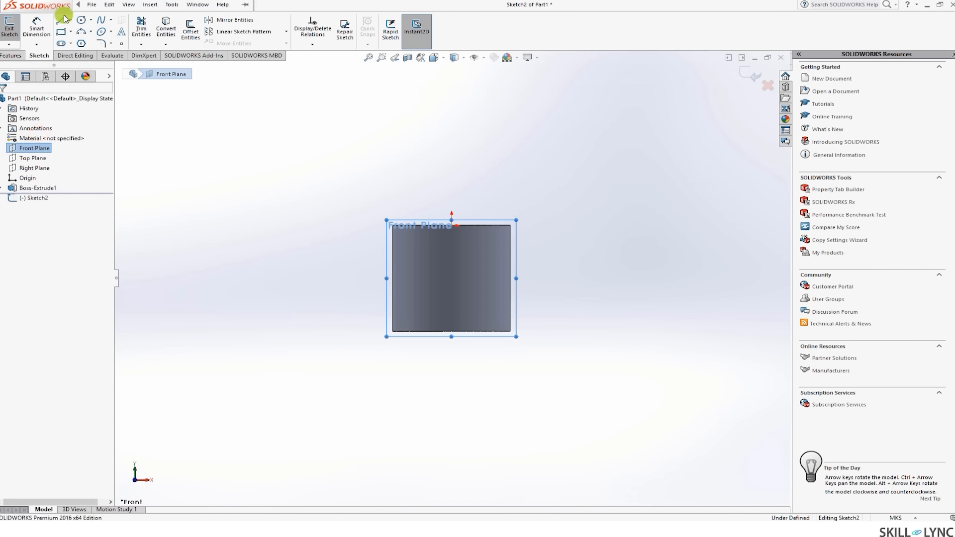
pyautogui.click(335, 167)
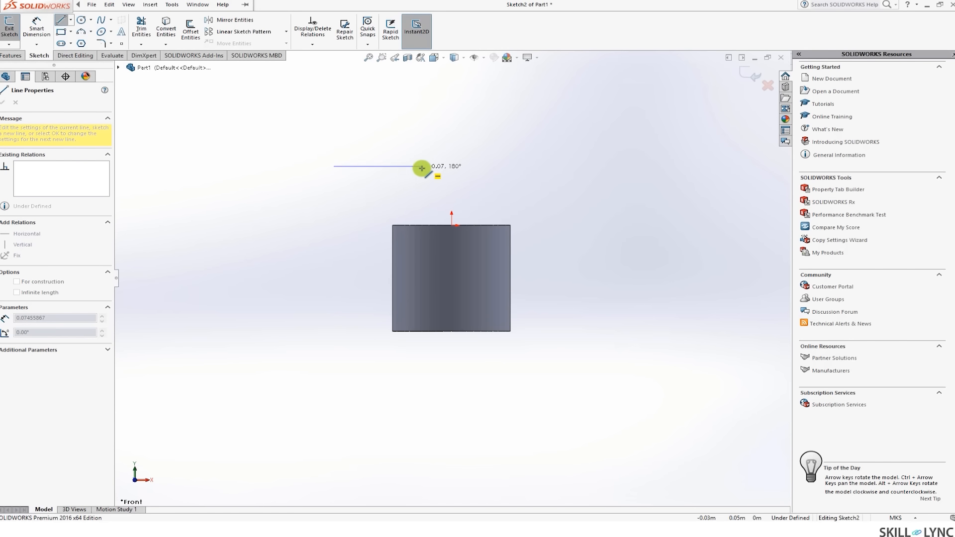
pyautogui.click(422, 167)
pyautogui.click(424, 234)
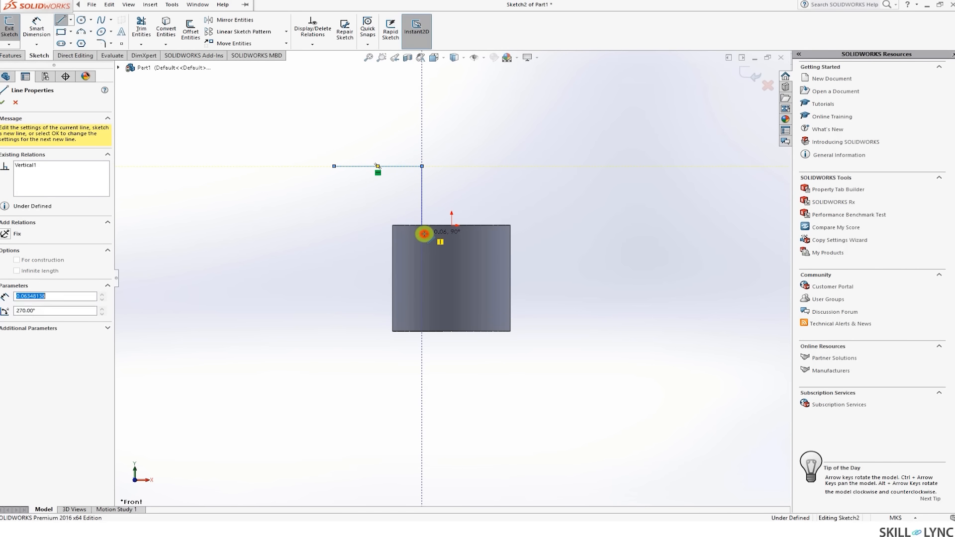
pyautogui.press('Escape')
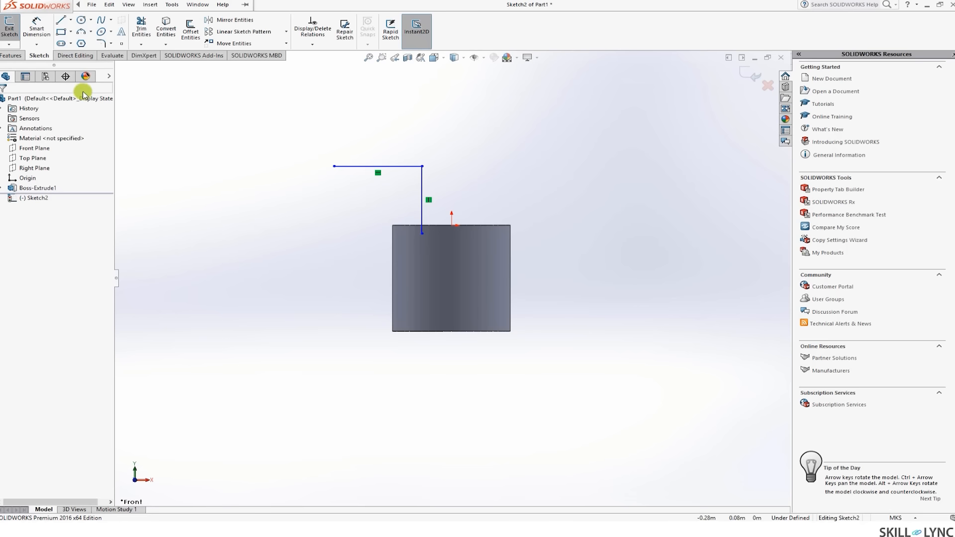
# - Round the corner between the two lines with a 0.04 m sketch fillet and exit the sketch
pyautogui.click(103, 44)
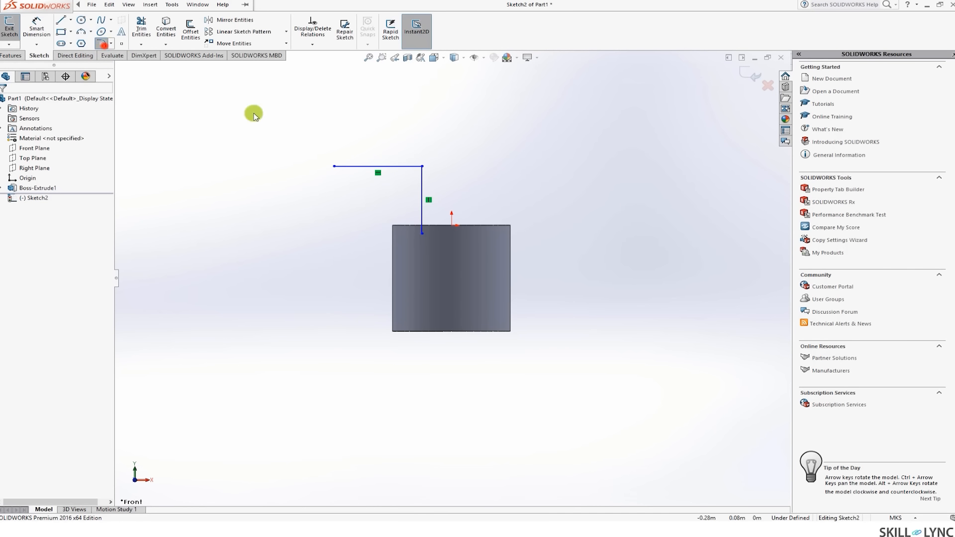
pyautogui.click(421, 166)
pyautogui.click(103, 189)
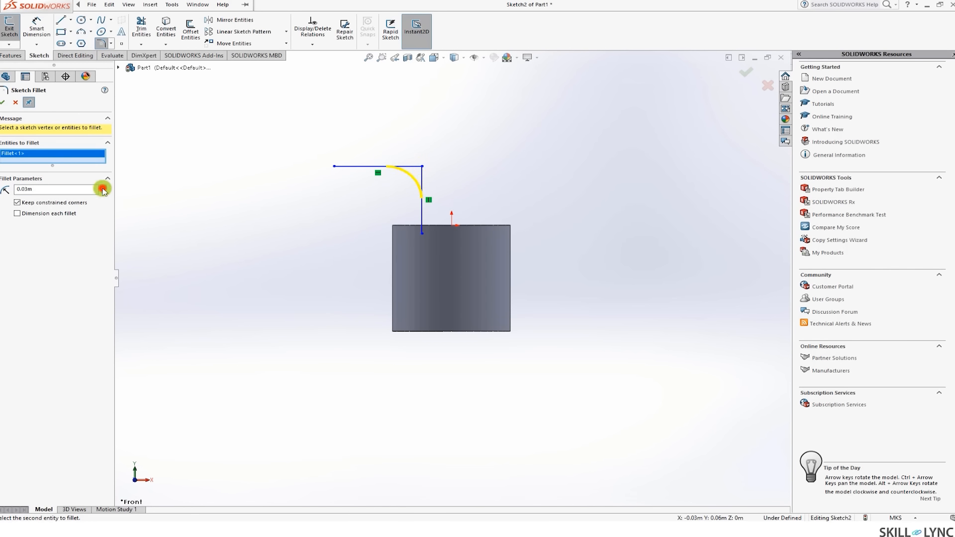
pyautogui.click(103, 190)
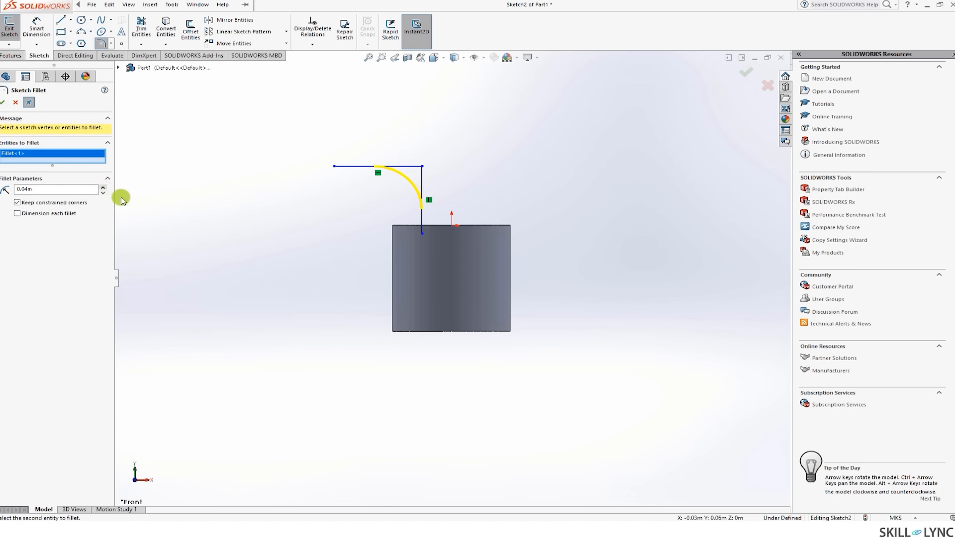
pyautogui.click(3, 102)
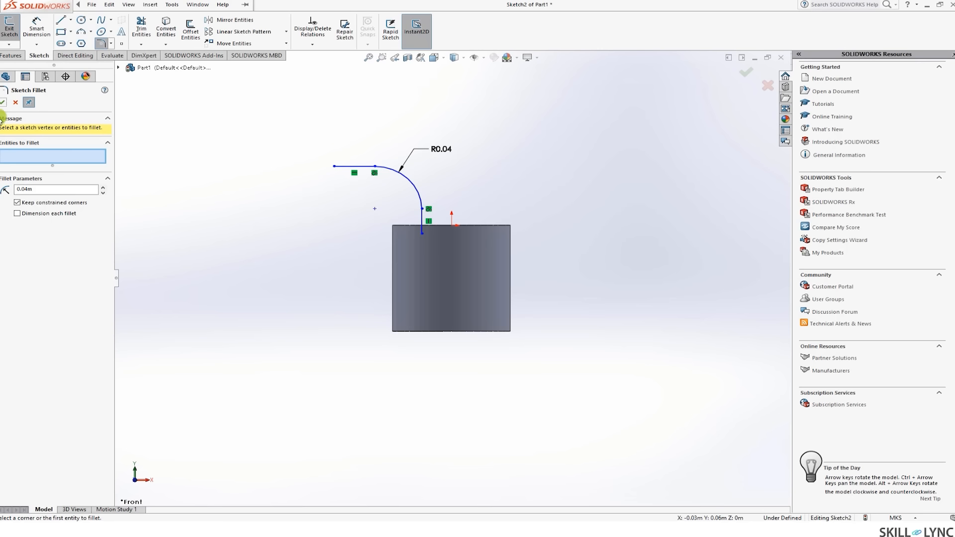
pyautogui.click(4, 103)
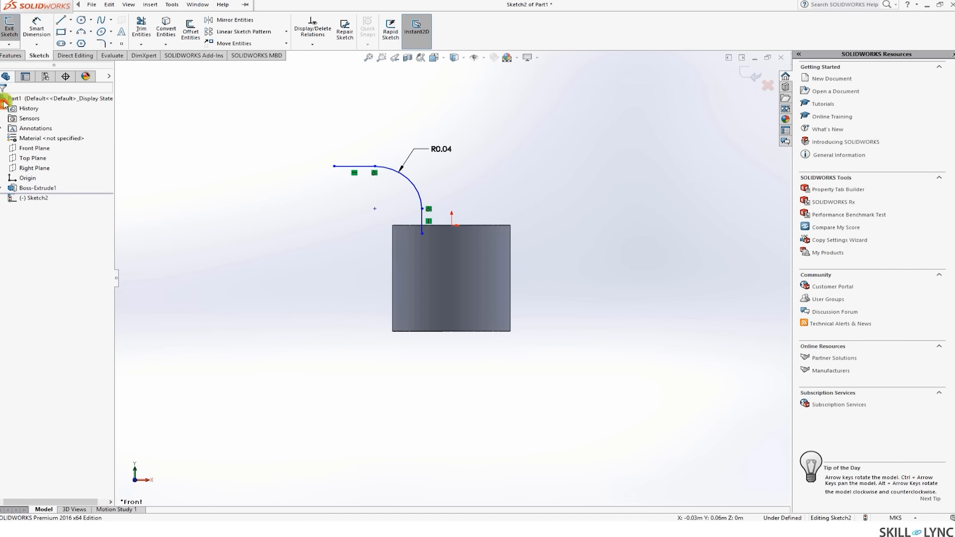
pyautogui.click(15, 36)
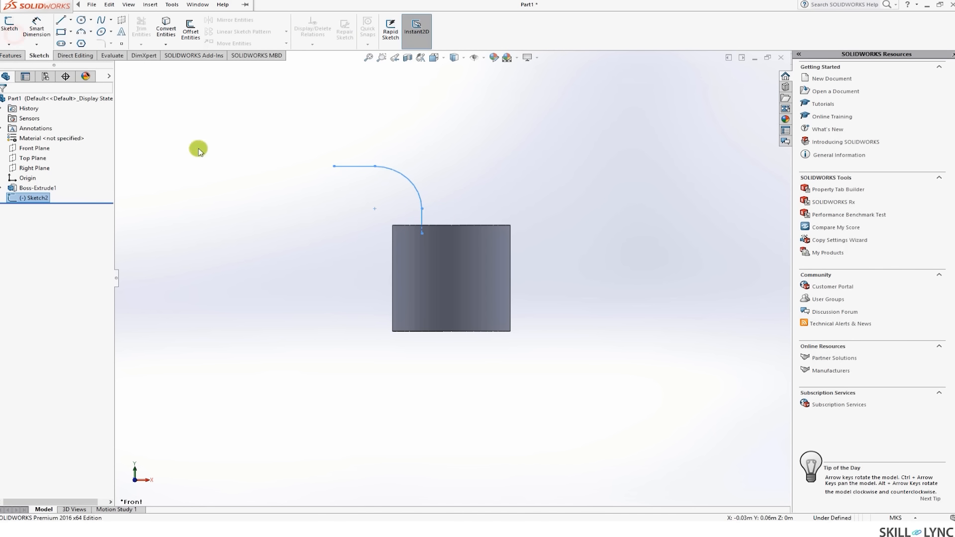
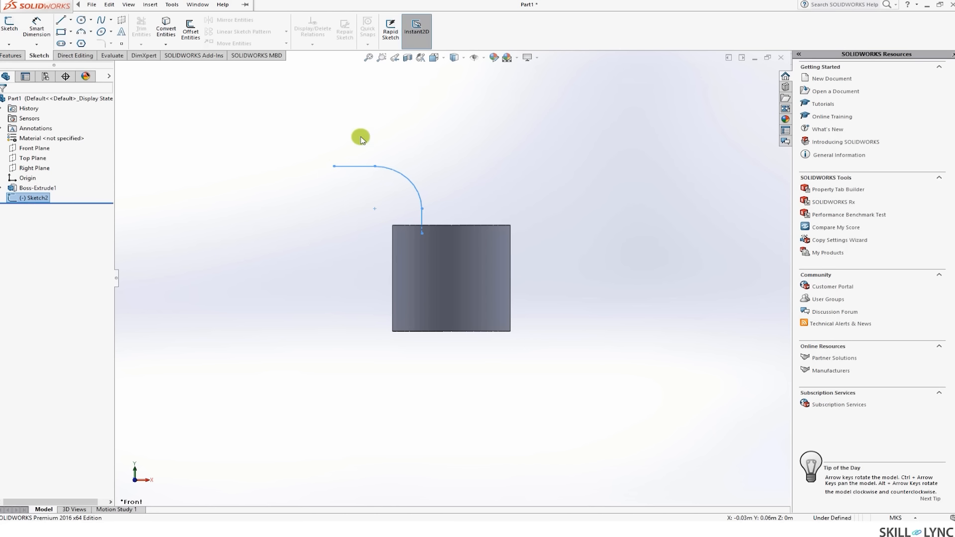
pyautogui.click(4, 57)
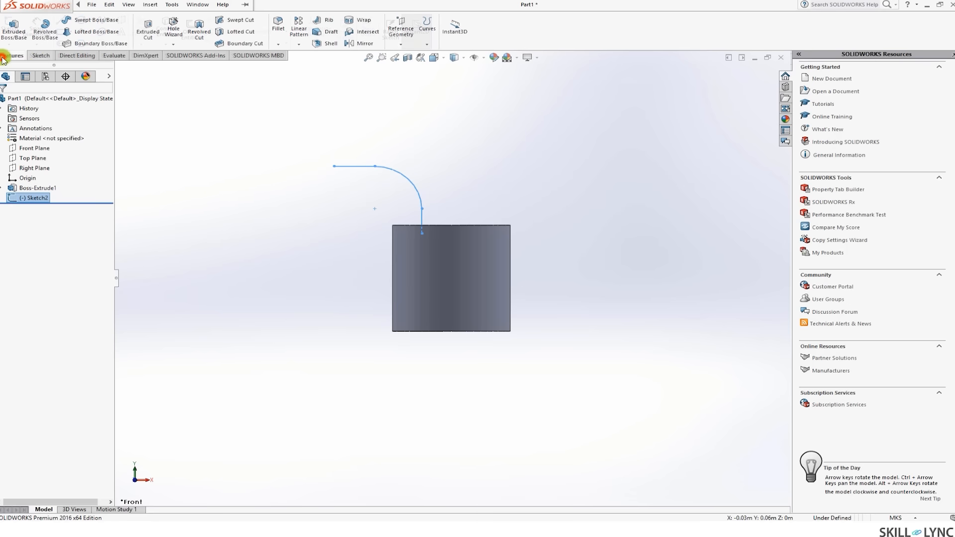
pyautogui.click(396, 46)
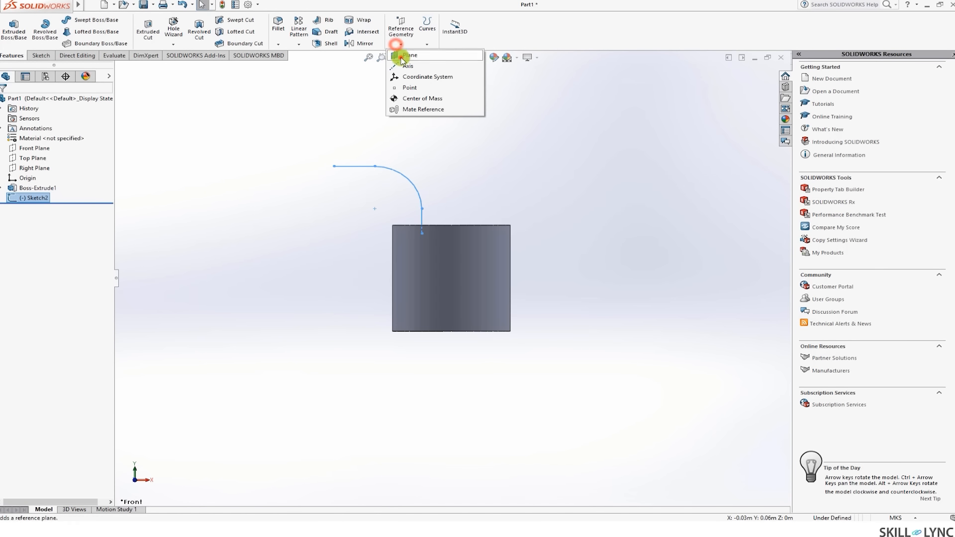
pyautogui.click(405, 55)
pyautogui.click(349, 168)
pyautogui.moveTo(330, 201)
pyautogui.mouseDown(button='middle')
pyautogui.moveTo(348, 217)
pyautogui.moveTo(362, 182)
pyautogui.mouseUp(button='middle')
pyautogui.click(366, 177)
pyautogui.click(365, 176)
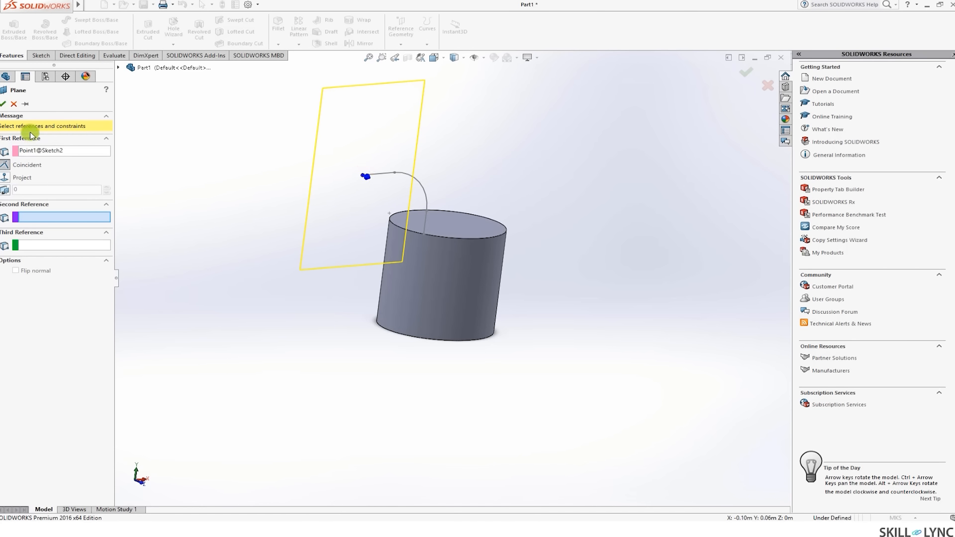
pyautogui.click(14, 104)
# - Create a reference plane from the path's horizontal line and its free endpoint, perpendicular to the line
pyautogui.click(402, 28)
pyautogui.click(406, 58)
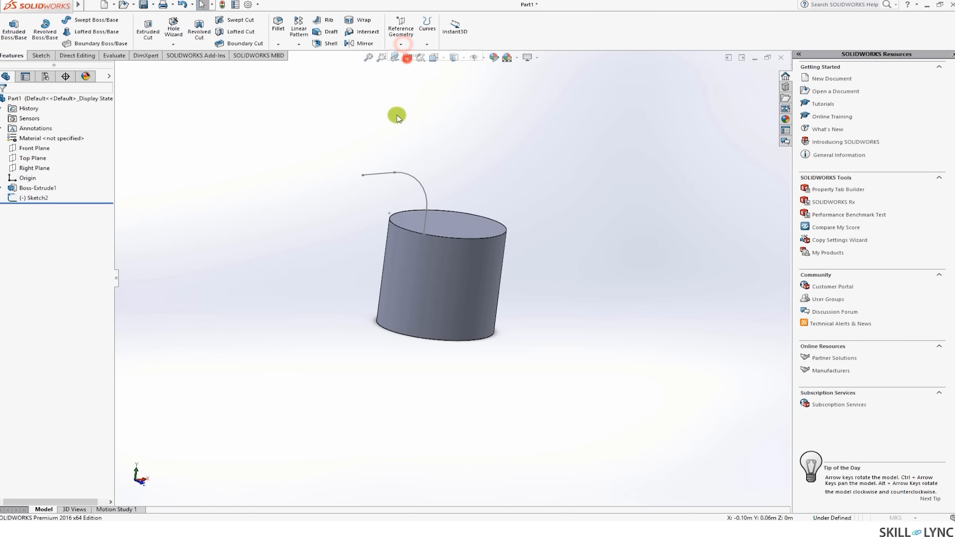
pyautogui.click(380, 175)
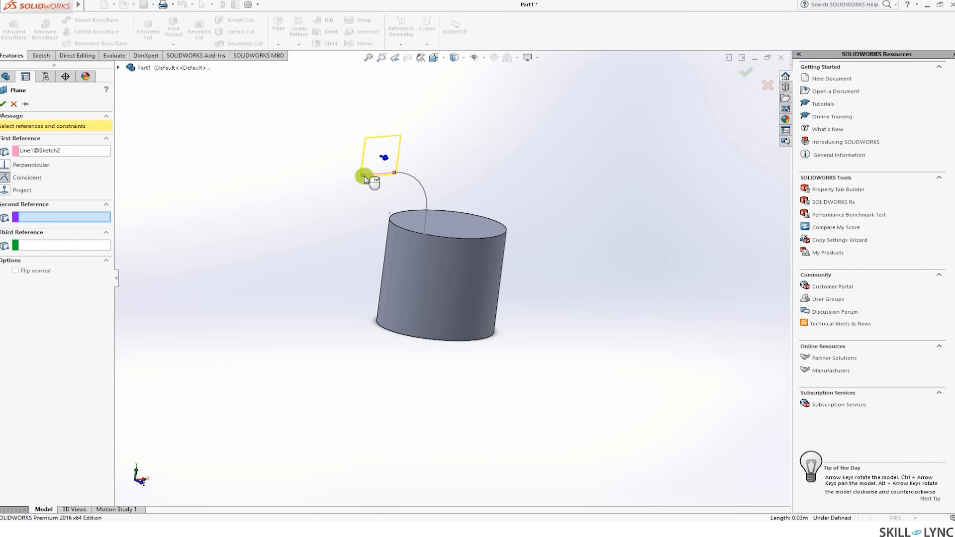
pyautogui.click(365, 175)
pyautogui.click(9, 104)
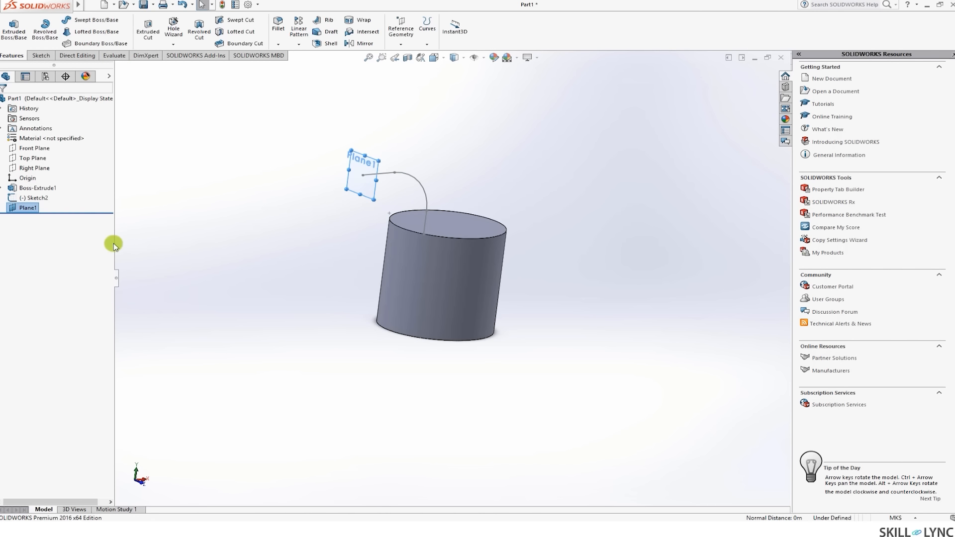
# - Start a sketch on the new reference plane at the path's free end
pyautogui.click(23, 207)
pyautogui.click(19, 209)
pyautogui.click(23, 194)
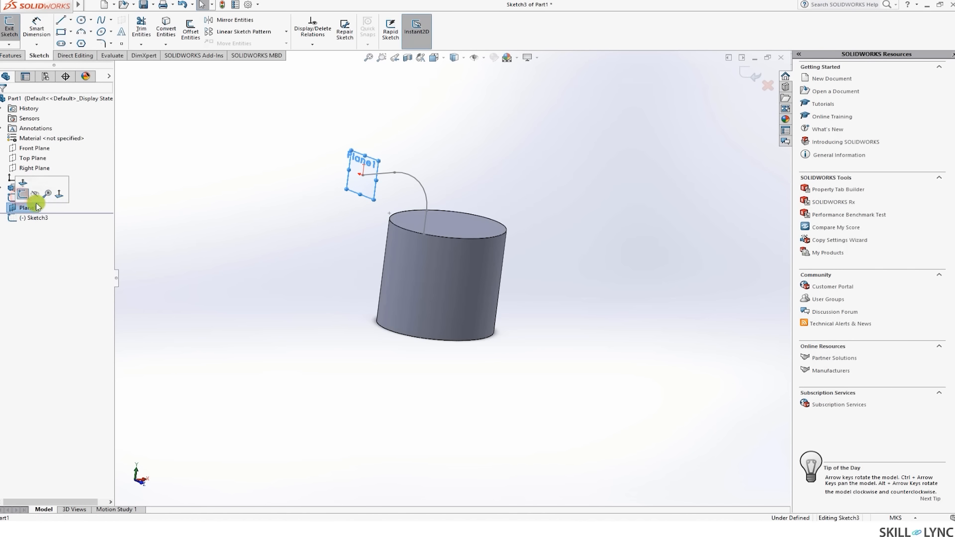
# - Sketch a circle with a 0.02 m radius centred on the path's free end, viewed normal to the plane
pyautogui.click(59, 195)
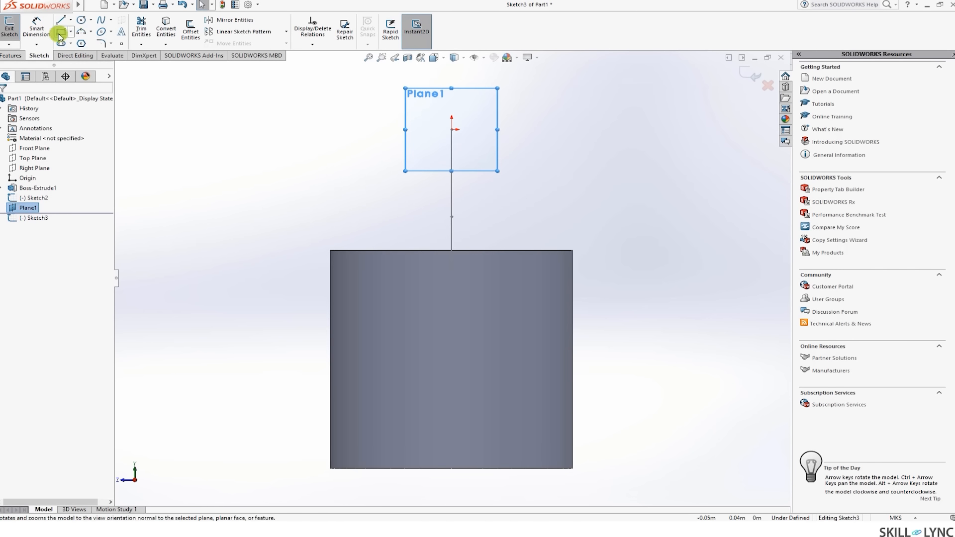
pyautogui.click(81, 19)
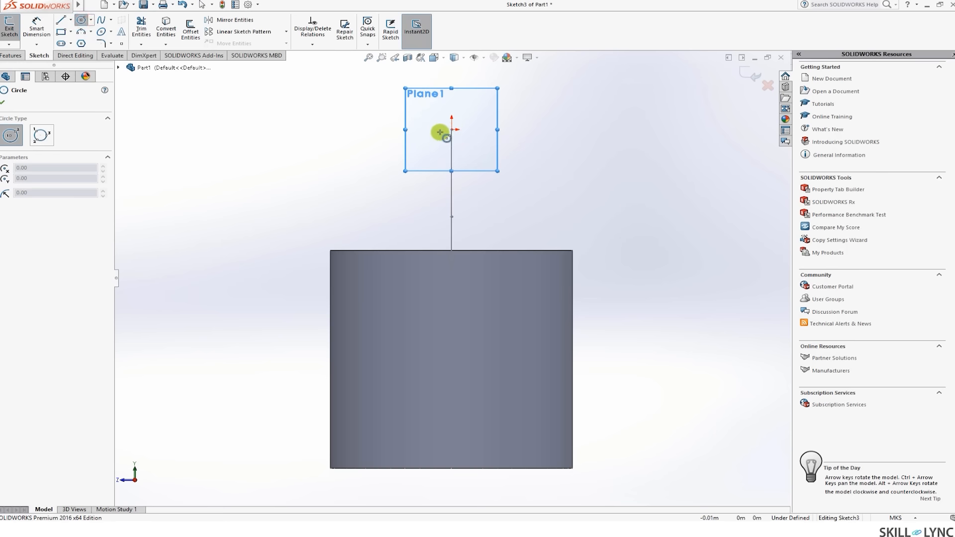
pyautogui.moveTo(452, 130); pyautogui.dragTo(437, 151)
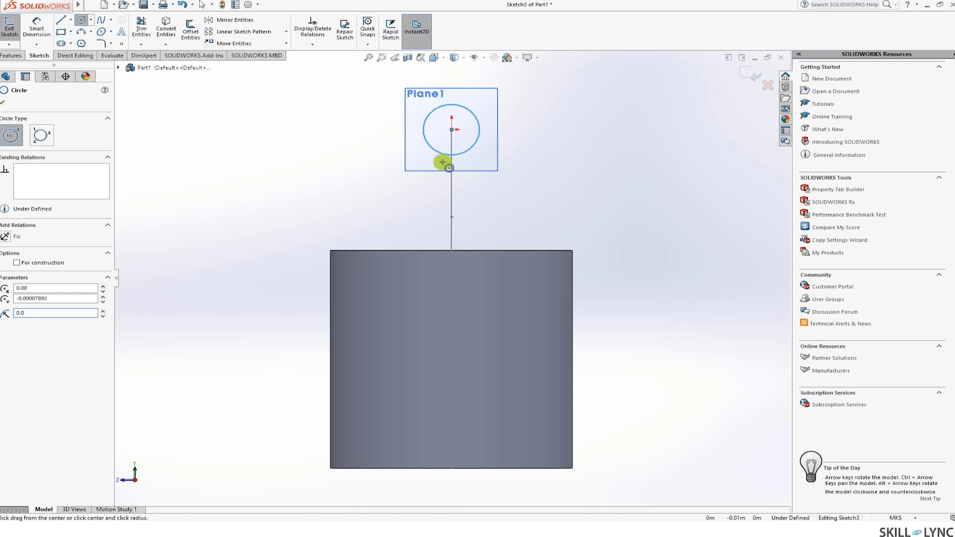
pyautogui.press('Return')
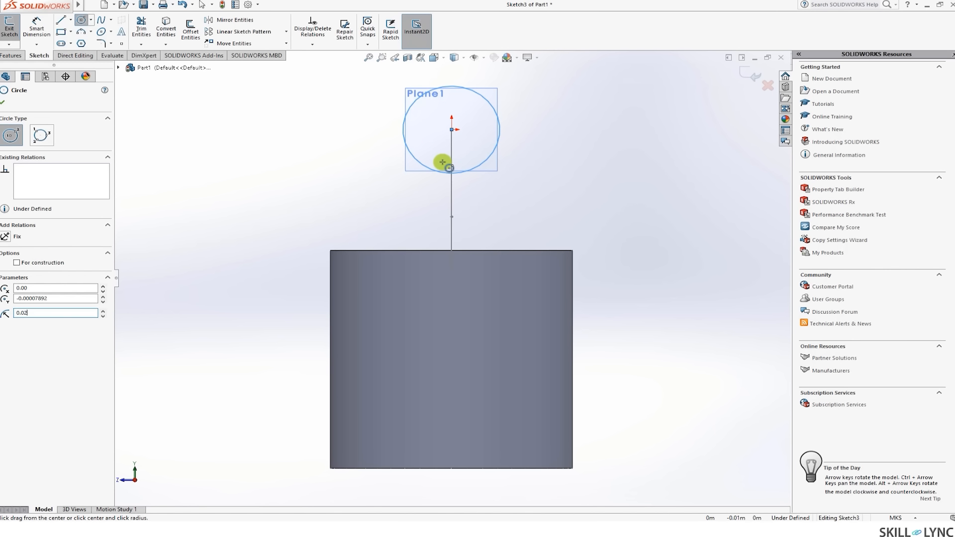
pyautogui.click(2, 102)
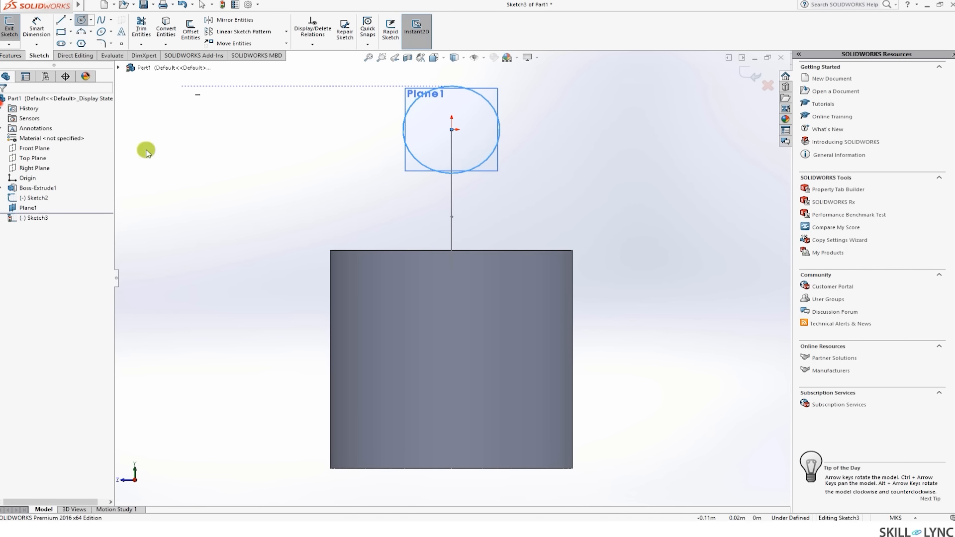
# - Sweep the circle along the bent path to create a solid pipe running into the cylinder's top
pyautogui.scroll(3, 451, 278)
pyautogui.moveTo(514, 273)
pyautogui.mouseDown(button='middle')
pyautogui.moveTo(394, 279)
pyautogui.moveTo(580, 313)
pyautogui.moveTo(615, 359)
pyautogui.moveTo(596, 472)
pyautogui.moveTo(672, 497)
pyautogui.moveTo(573, 450)
pyautogui.moveTo(597, 352)
pyautogui.mouseUp(button='middle')
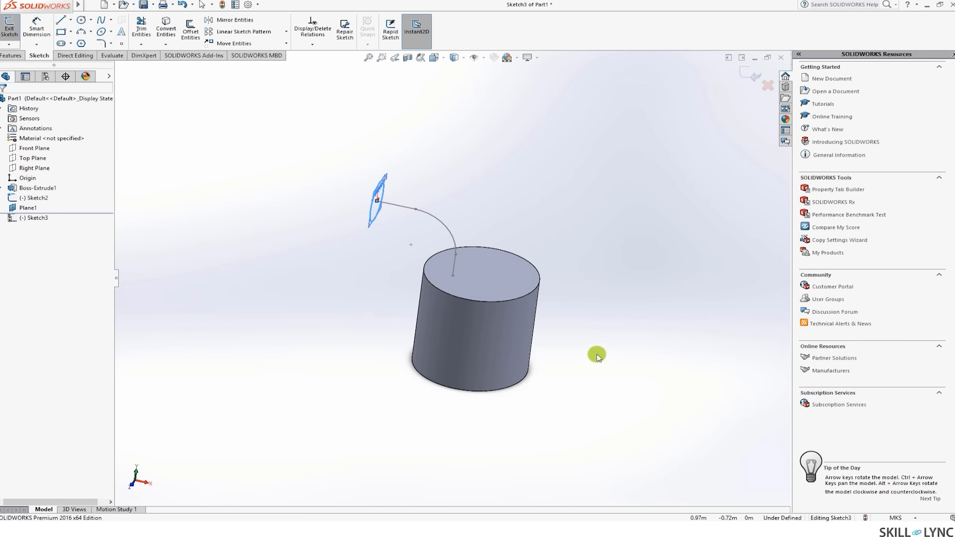
pyautogui.click(7, 54)
pyautogui.click(65, 22)
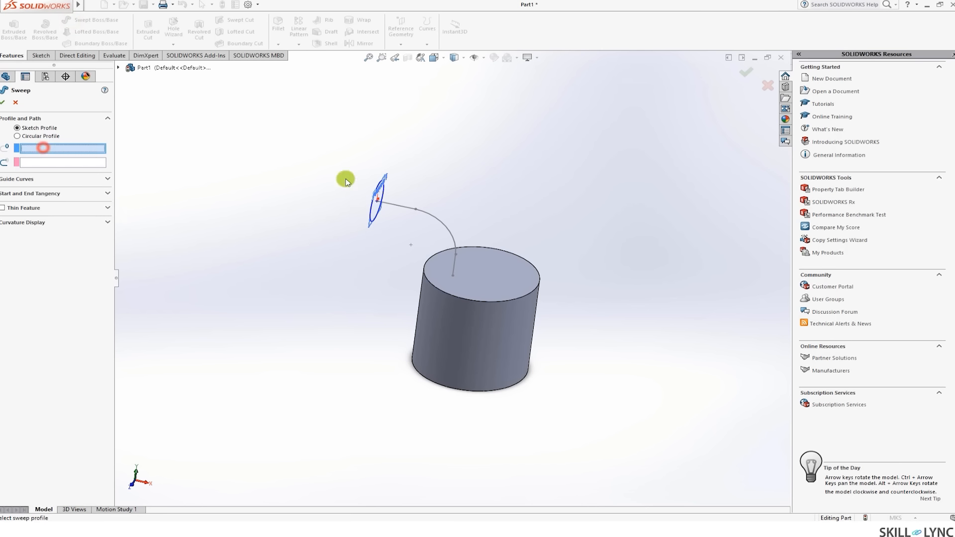
pyautogui.click(371, 213)
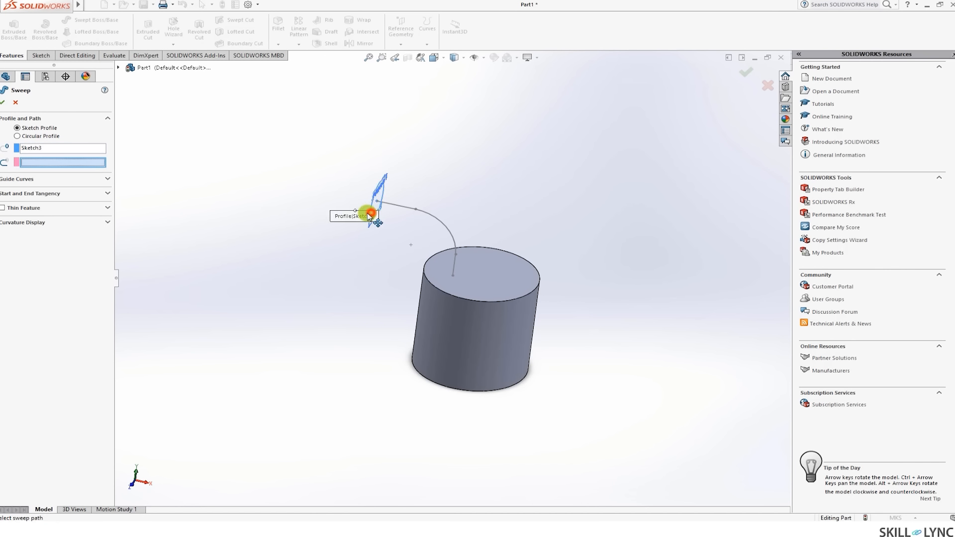
pyautogui.click(396, 209)
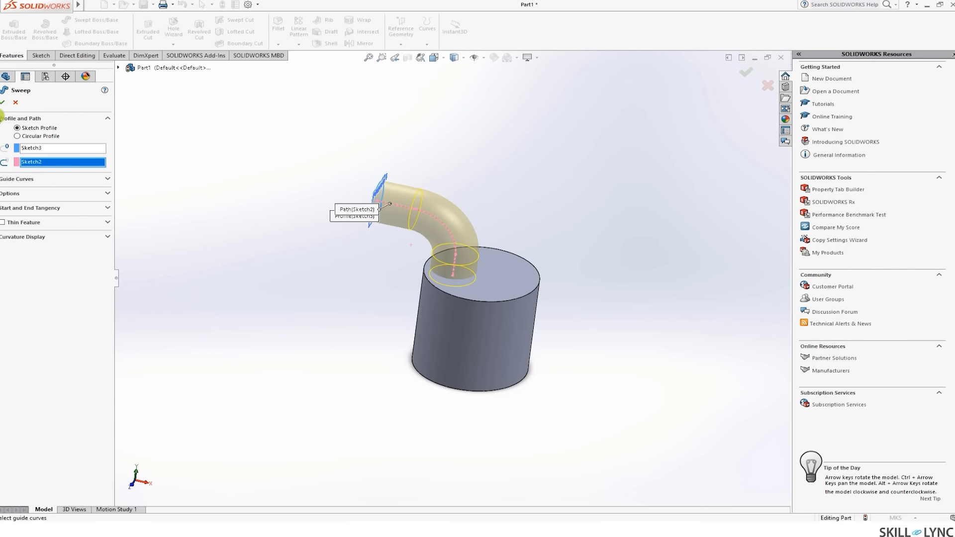
pyautogui.click(4, 103)
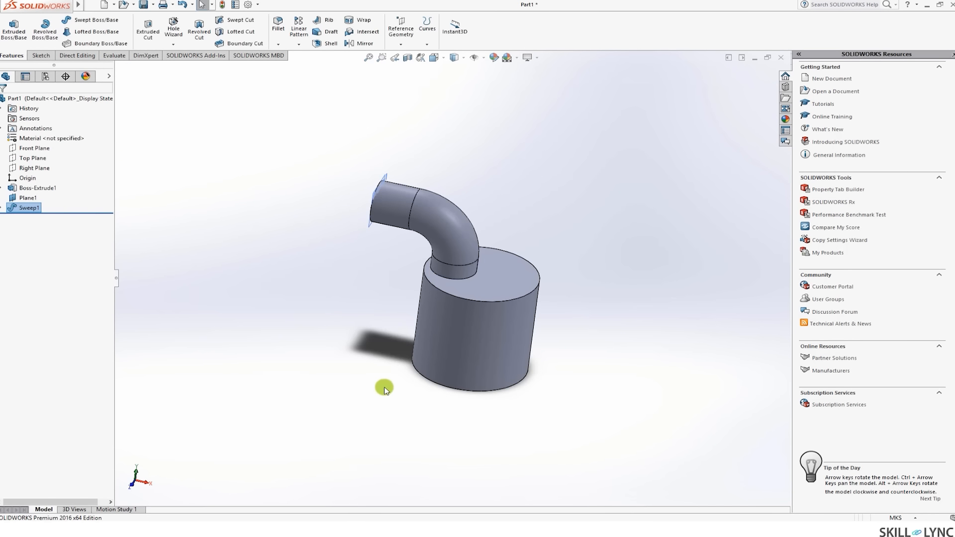
# - Reopen the sweep's profile sketch for editing and add a diameter dimension to the circle
pyautogui.scroll(3, 516, 240)
pyautogui.scroll(-5, 501, 246)
pyautogui.scroll(-1, 424, 233)
pyautogui.moveTo(414, 236); pyautogui.dragTo(481, 255, button='middle')
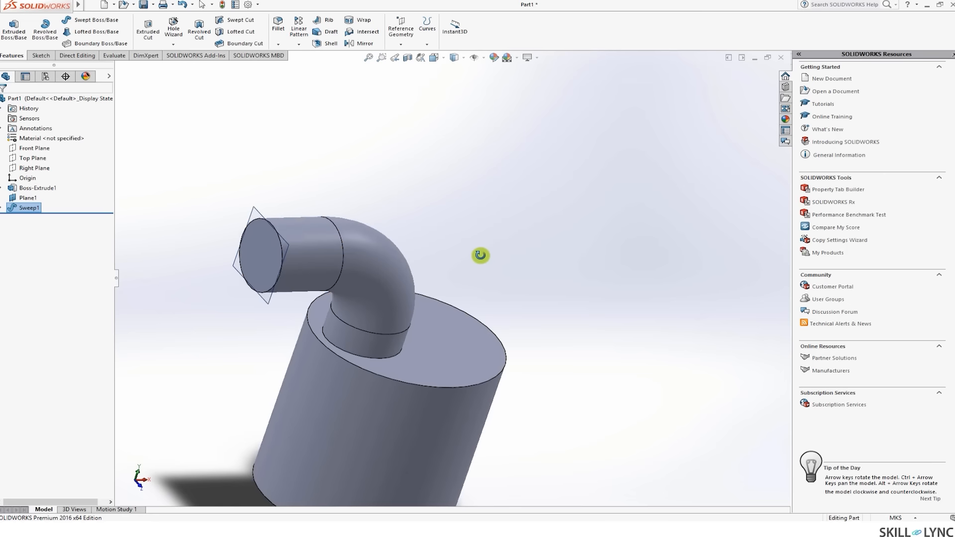
pyautogui.click(2, 208)
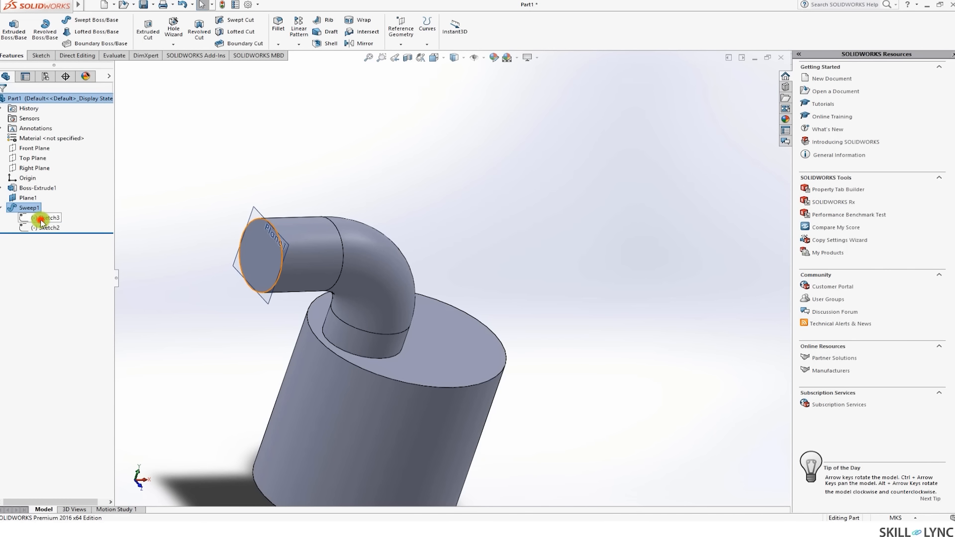
pyautogui.click(44, 218)
pyautogui.click(44, 199)
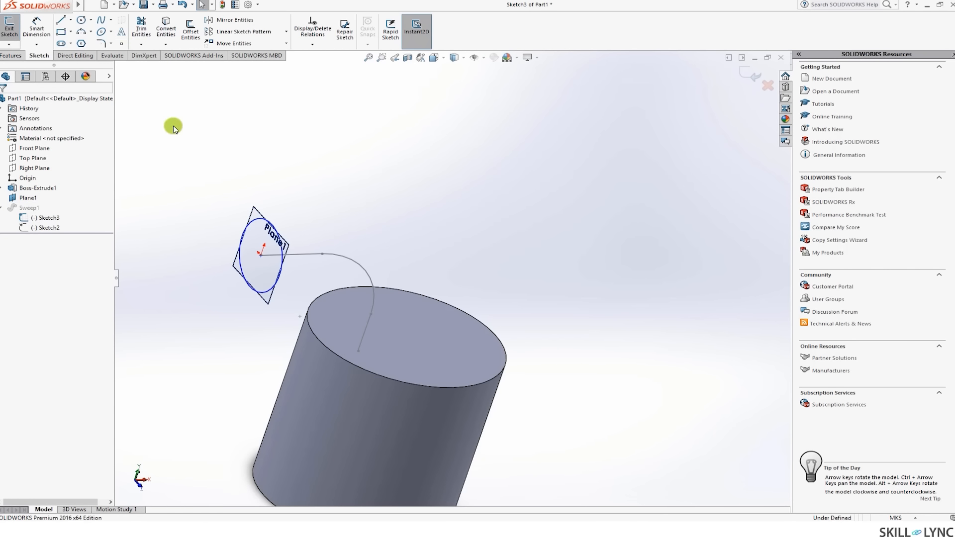
pyautogui.click(36, 22)
pyautogui.click(246, 236)
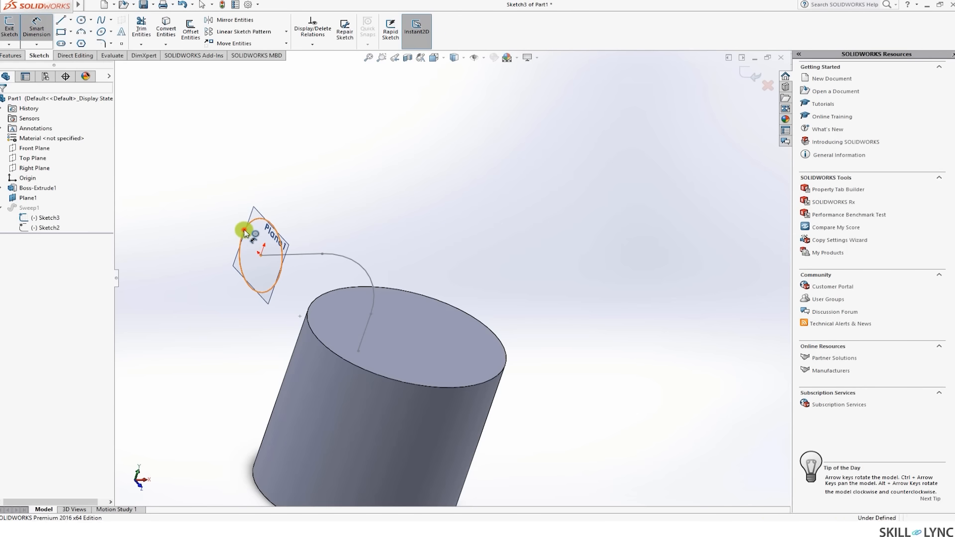
pyautogui.click(221, 198)
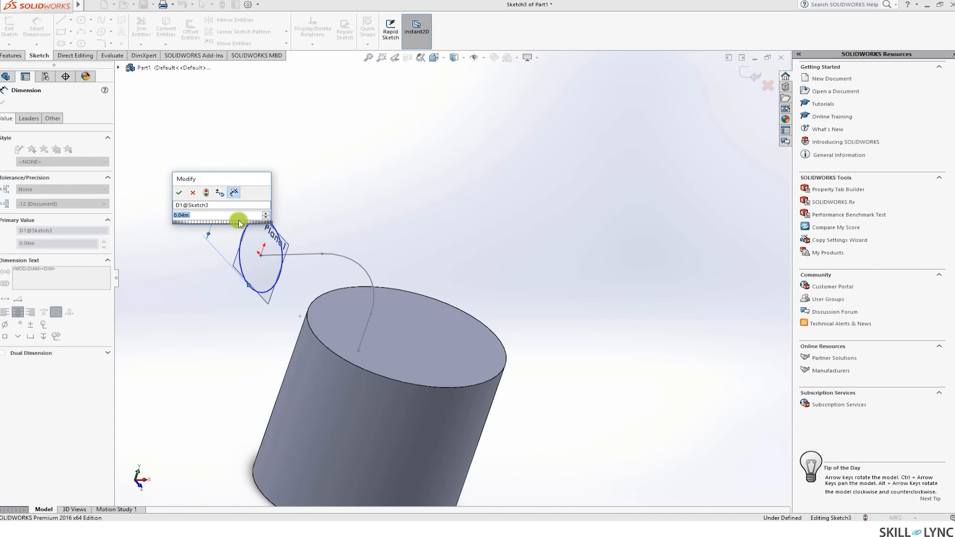
pyautogui.write('9.02====')
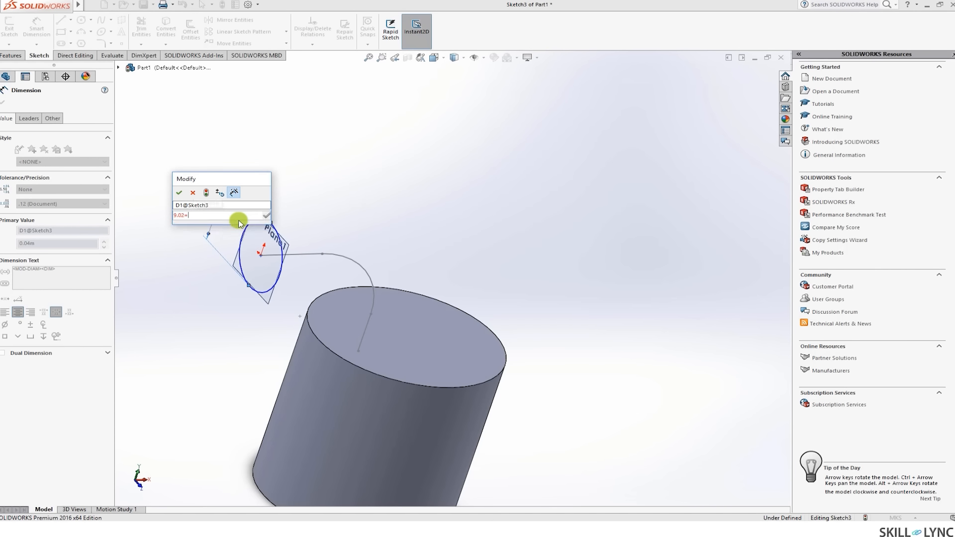
pyautogui.press('BackSpace')
pyautogui.press('BackSpace')
pyautogui.press('BackSpace')
pyautogui.press('BackSpace')
pyautogui.press('BackSpace')
pyautogui.press('BackSpace')
pyautogui.press('BackSpace')
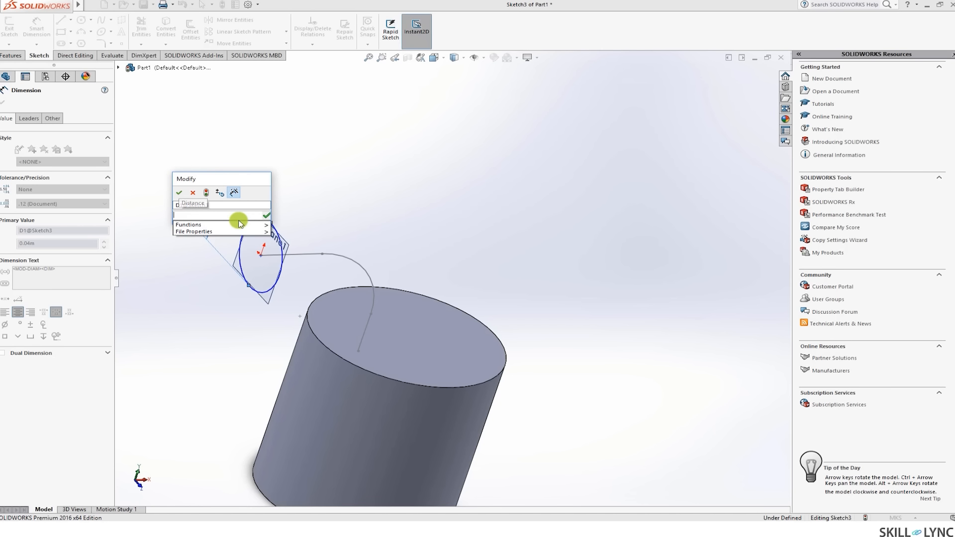
pyautogui.press('Escape')
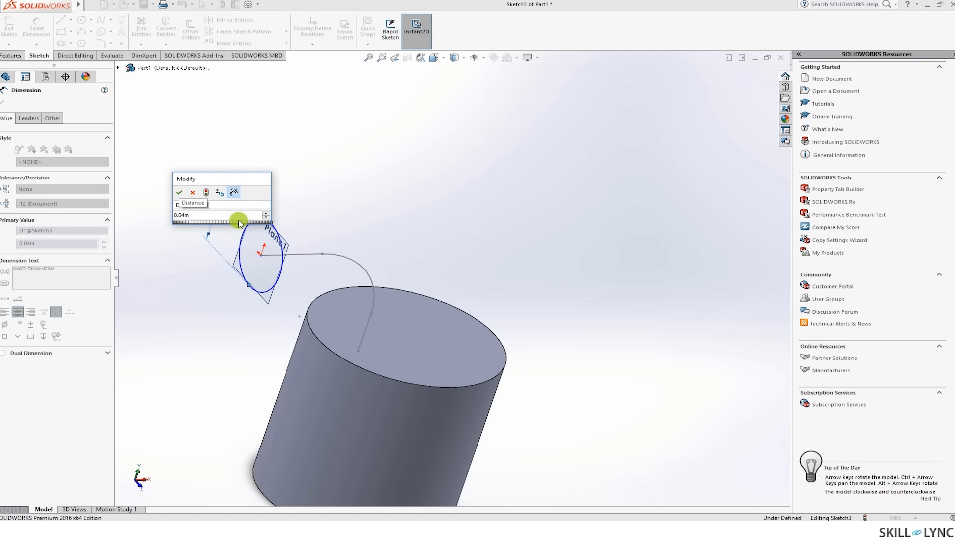
# - Set the profile circle's diameter to 0.025 m and exit the sketch to rebuild the pipe
pyautogui.press('Right')
pyautogui.press('Right')
pyautogui.press('Right')
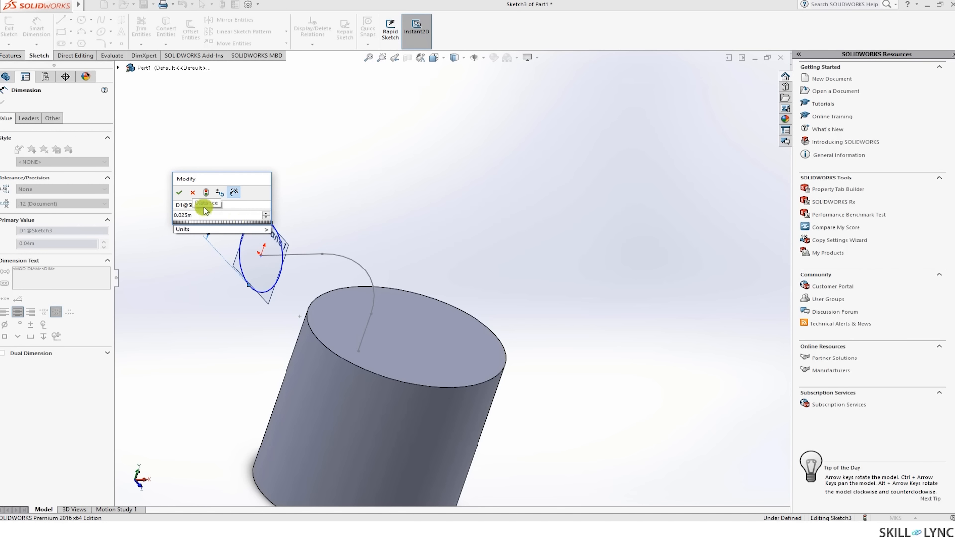
pyautogui.click(175, 193)
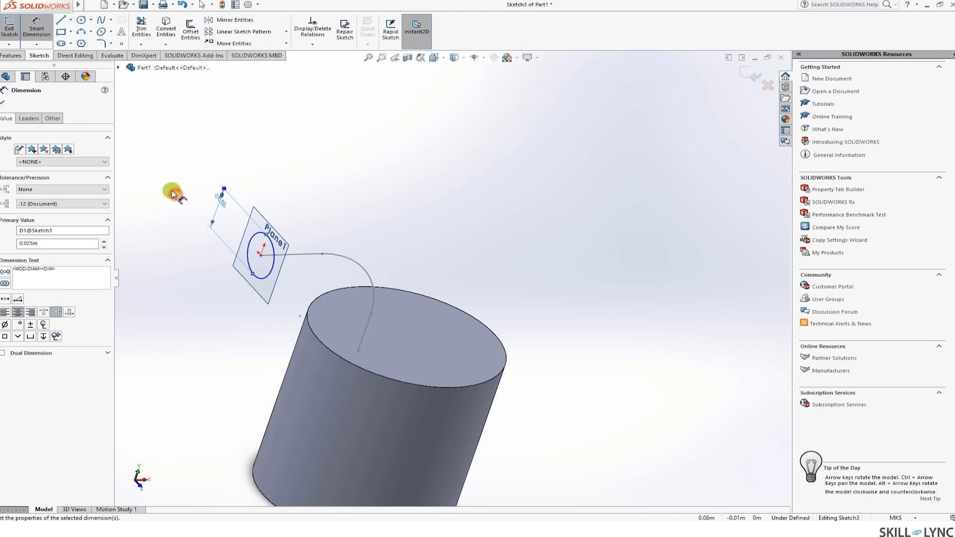
pyautogui.click(3, 102)
pyautogui.click(12, 40)
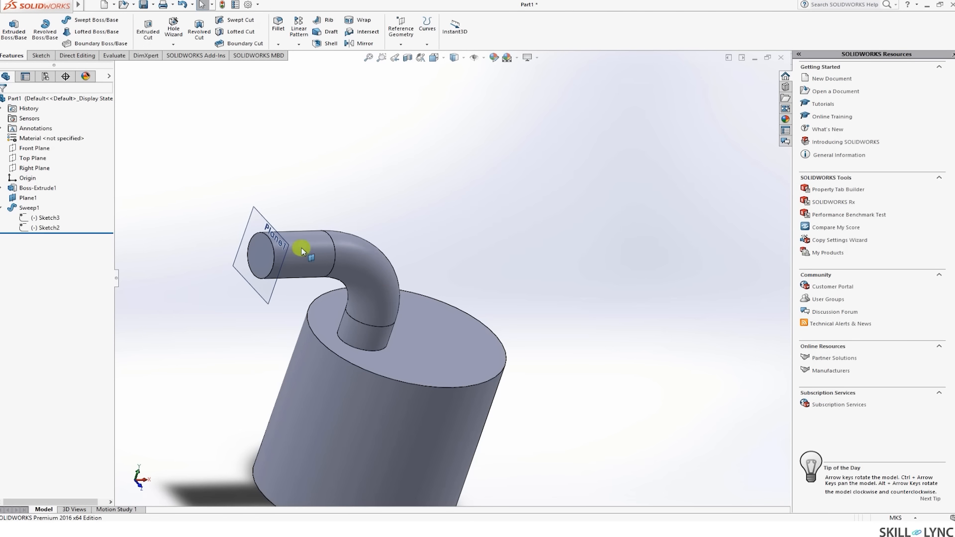
# - Inspect the inside of the pipe and cylinder with a section view on the Front Plane, then cancel it
pyautogui.moveTo(533, 307); pyautogui.dragTo(464, 267, button='middle')
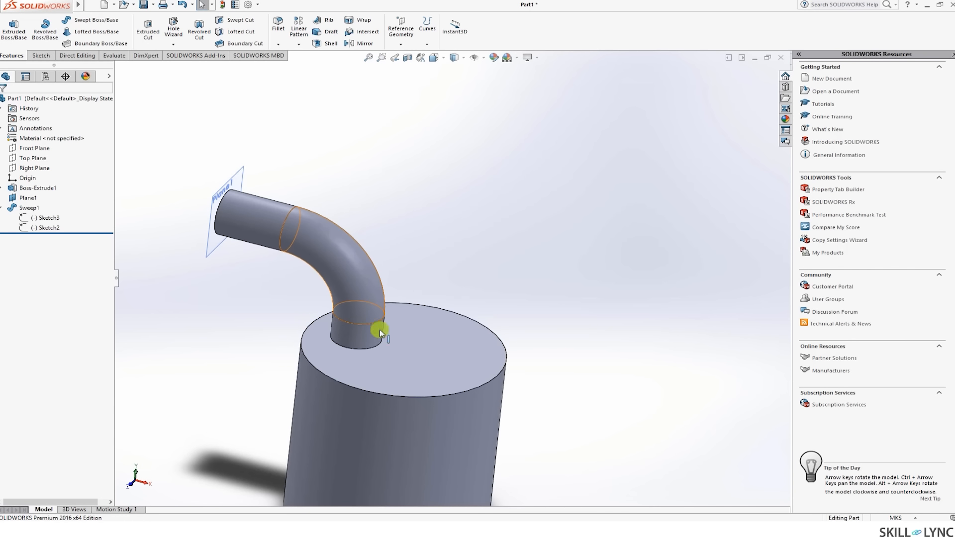
pyautogui.click(411, 58)
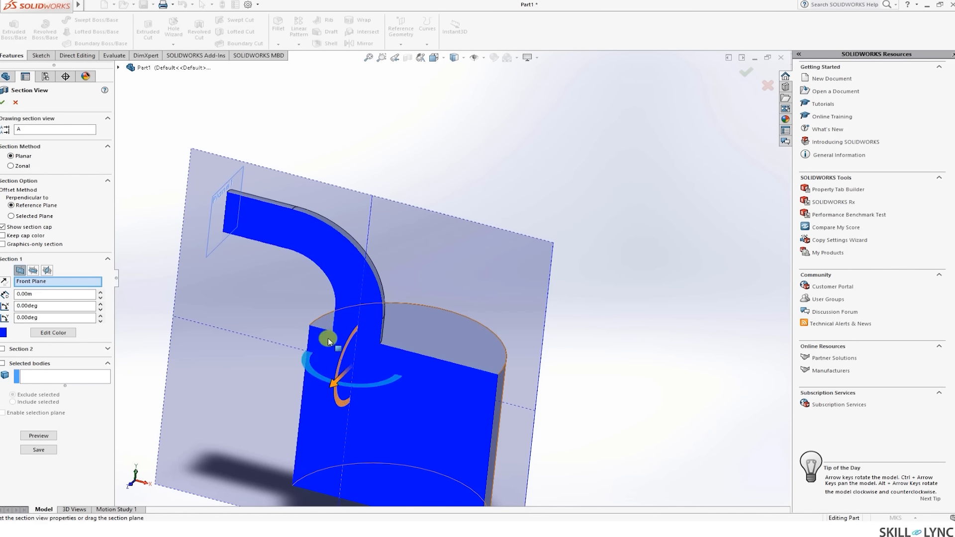
pyautogui.click(15, 102)
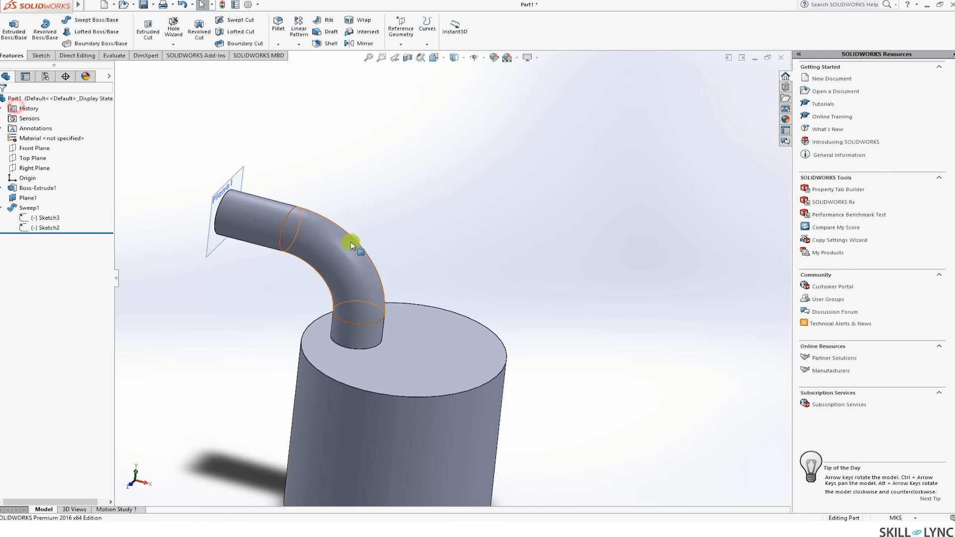
# - Start a Shell that removes the pipe's open end face and the cylinder's bottom face, with the preview shown
pyautogui.moveTo(219, 159); pyautogui.dragTo(305, 196, button='middle')
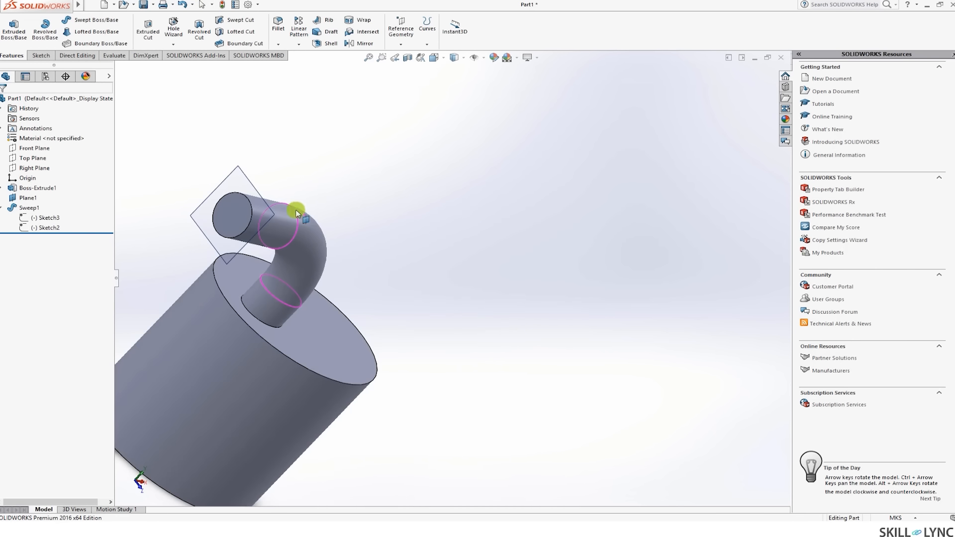
pyautogui.scroll(2, 365, 197)
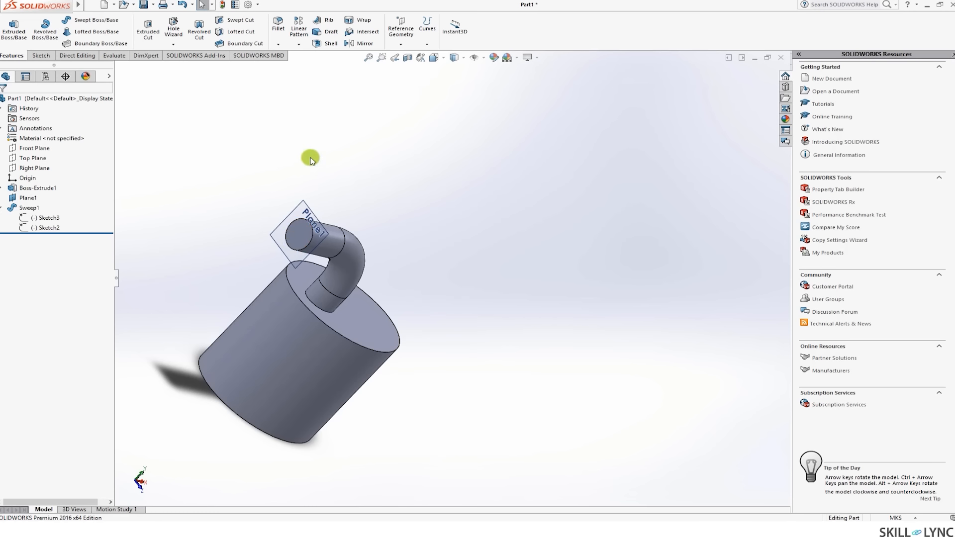
pyautogui.click(324, 44)
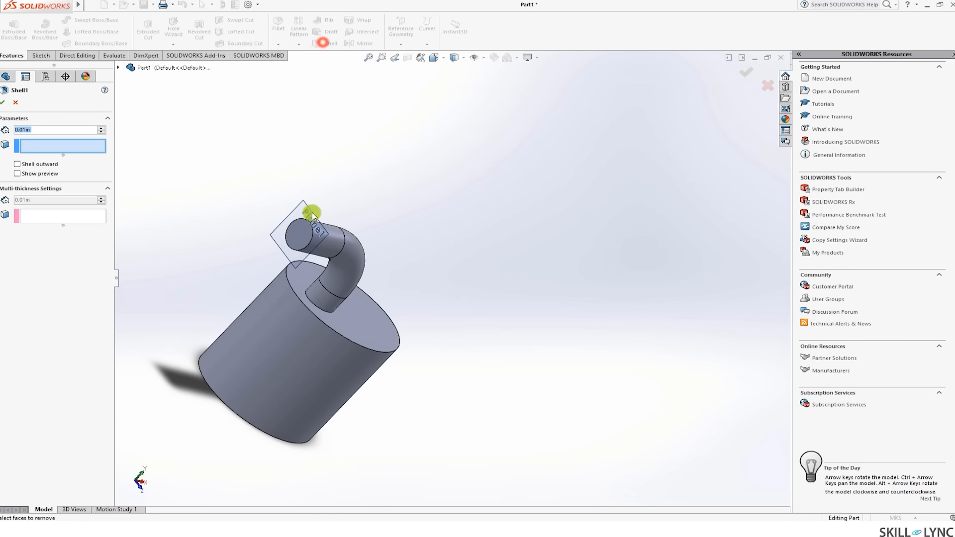
pyautogui.click(301, 238)
pyautogui.moveTo(401, 166); pyautogui.dragTo(326, 326, button='middle')
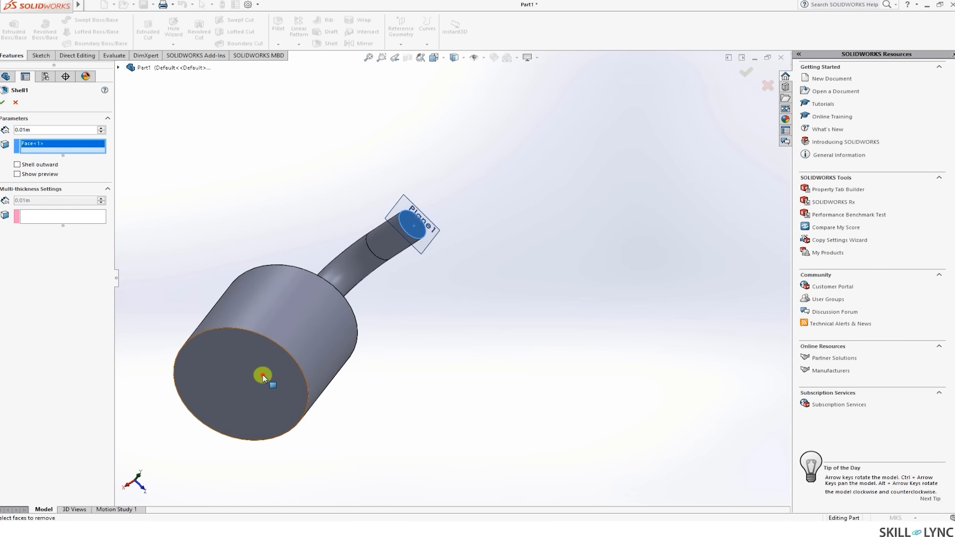
pyautogui.click(263, 376)
pyautogui.click(18, 181)
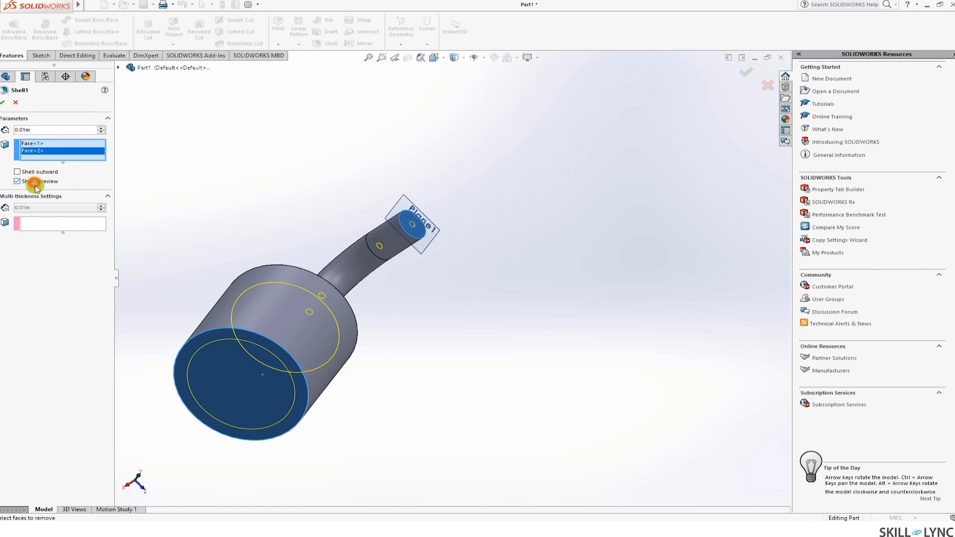
# - Set the shell thickness to 0.002 m and apply the shell
pyautogui.click(22, 130)
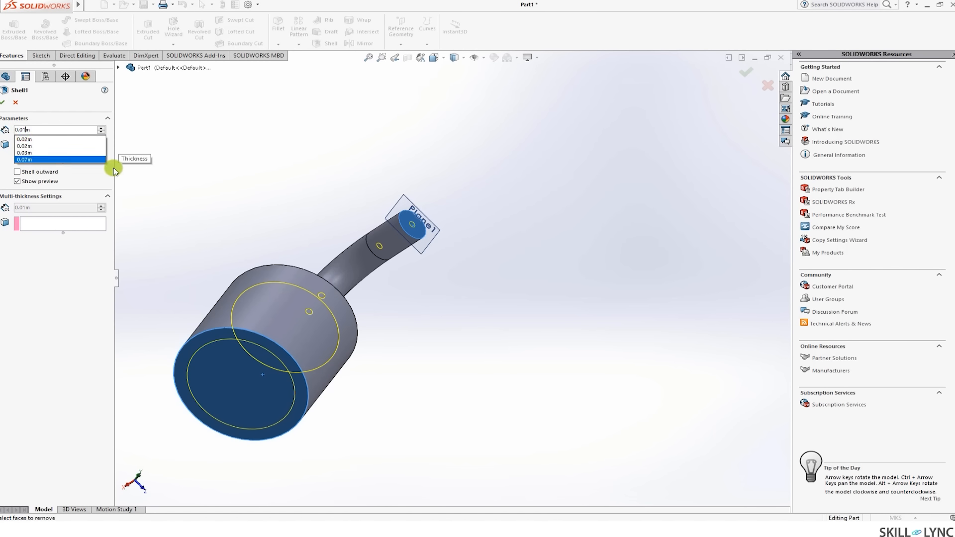
pyautogui.write('0')
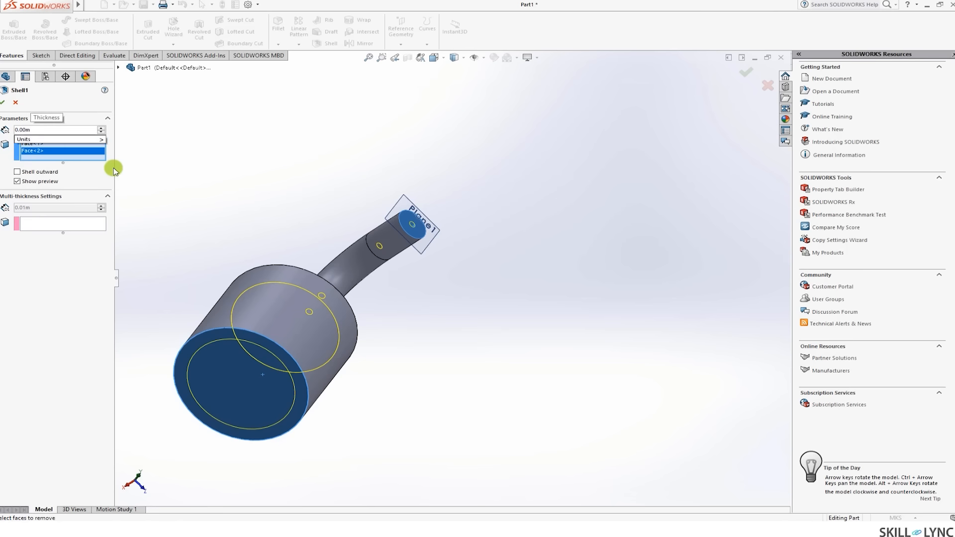
pyautogui.write('2')
pyautogui.press('Return')
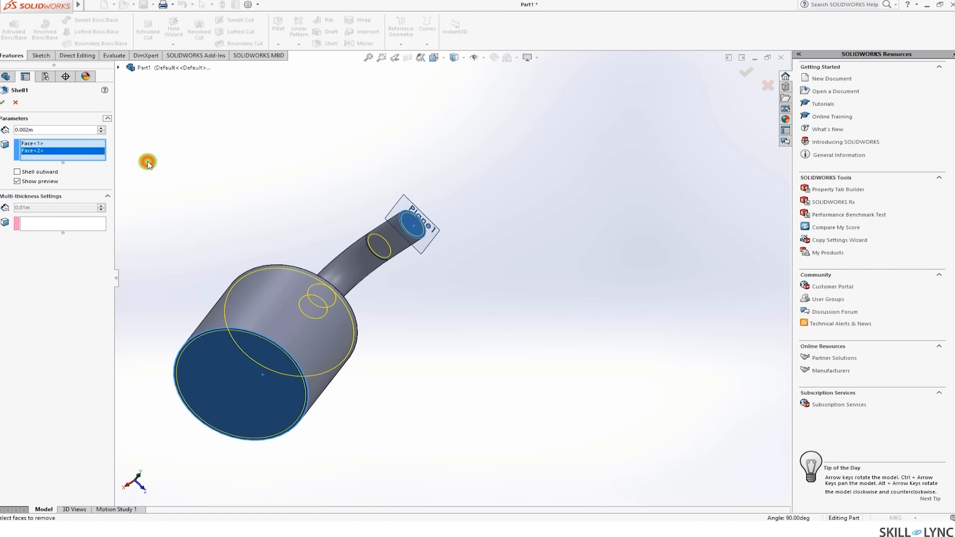
pyautogui.click(5, 103)
# - Examine the shelled interior of the pipe and cylinder in a section view on the Front Plane, then close the view
pyautogui.moveTo(314, 181); pyautogui.dragTo(299, 303, button='middle')
pyautogui.click(408, 59)
pyautogui.moveTo(253, 434); pyautogui.dragTo(277, 448, button='middle')
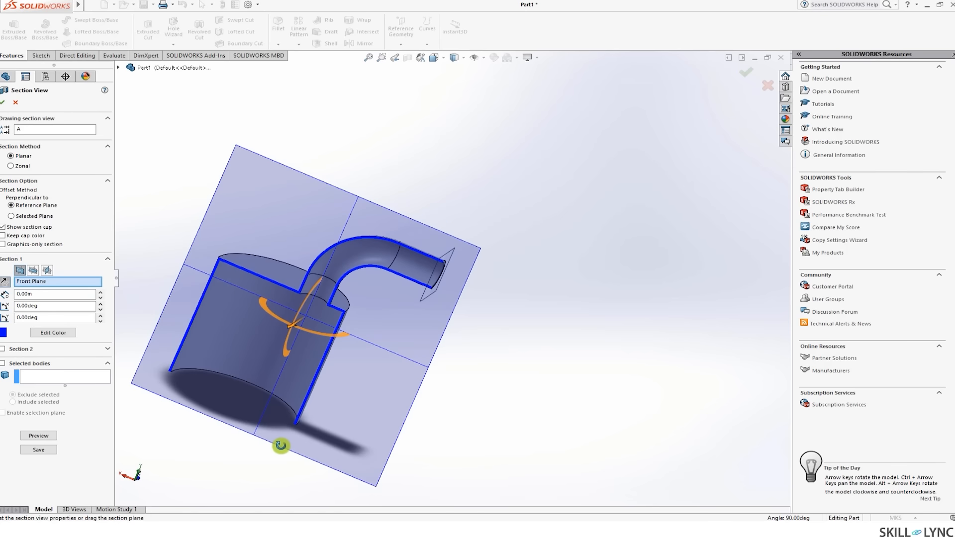
pyautogui.click(16, 103)
pyautogui.scroll(3, 342, 273)
pyautogui.click(411, 60)
pyautogui.scroll(2, 423, 196)
pyautogui.scroll(-5, 438, 227)
pyautogui.moveTo(438, 227); pyautogui.dragTo(566, 212, button='middle')
pyautogui.scroll(-5, 555, 231)
pyautogui.keyDown('ctrl'); pyautogui.moveTo(481, 301); pyautogui.dragTo(681, 175, button='middle'); pyautogui.keyUp('ctrl')
pyautogui.moveTo(422, 192)
pyautogui.mouseDown(button='middle')
pyautogui.moveTo(380, 231)
pyautogui.moveTo(455, 228)
pyautogui.moveTo(435, 216)
pyautogui.moveTo(423, 182)
pyautogui.mouseUp(button='middle')
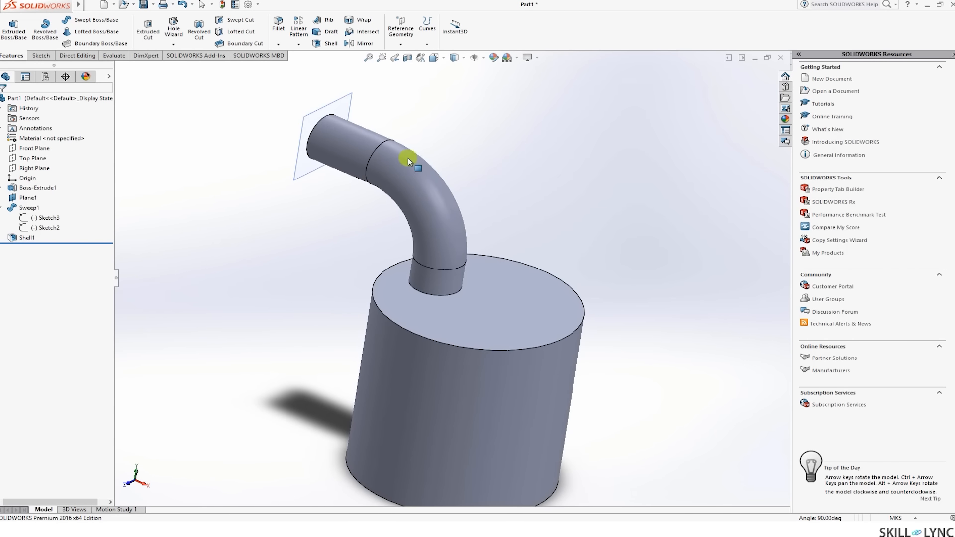
pyautogui.click(398, 42)
pyautogui.click(410, 67)
pyautogui.click(432, 281)
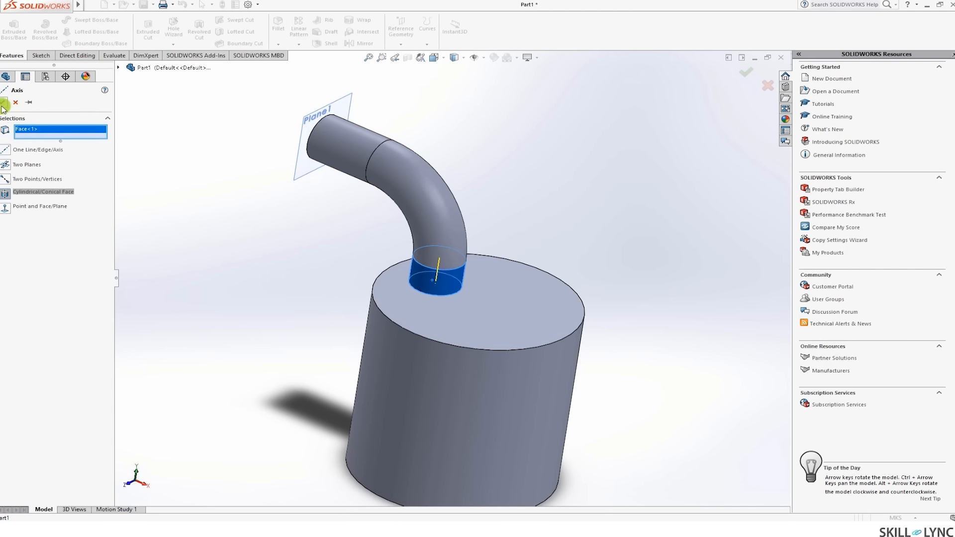
pyautogui.click(16, 103)
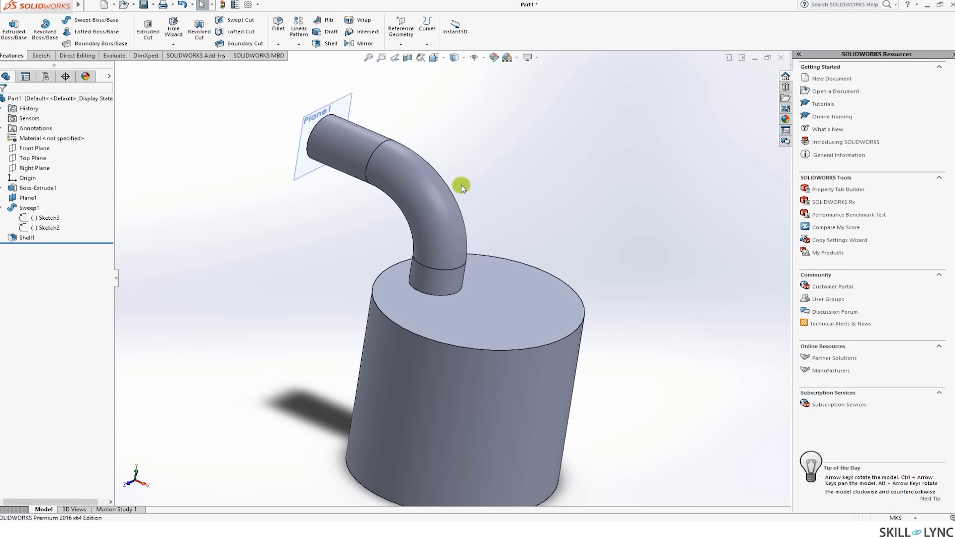
# - Create a reference axis from the cylindrical face of the short straight pipe section at the cylinder's top
pyautogui.click(406, 47)
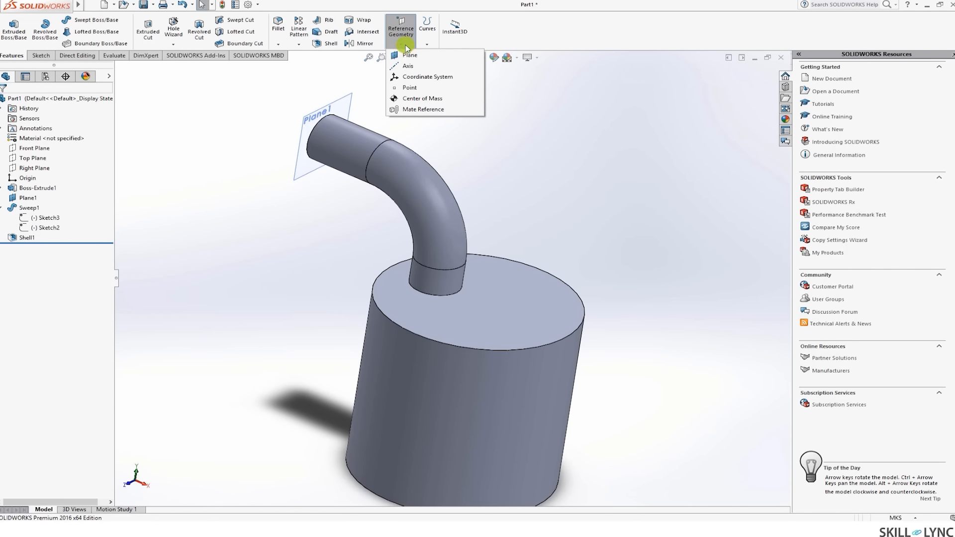
pyautogui.click(412, 67)
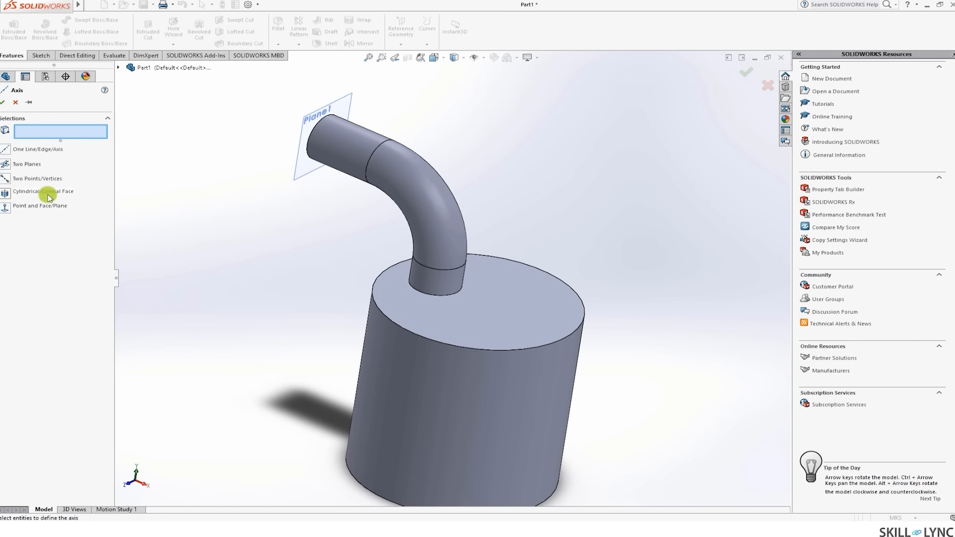
pyautogui.click(429, 278)
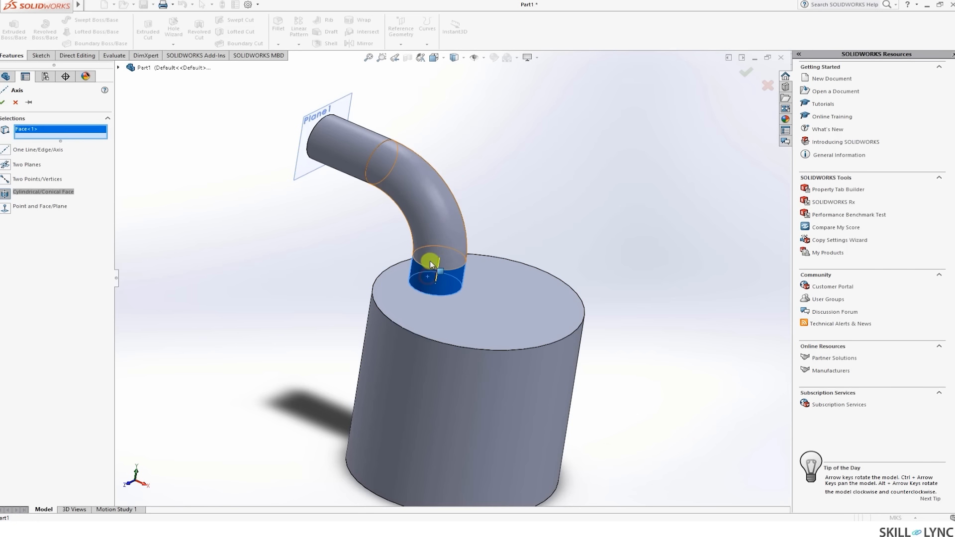
pyautogui.click(3, 103)
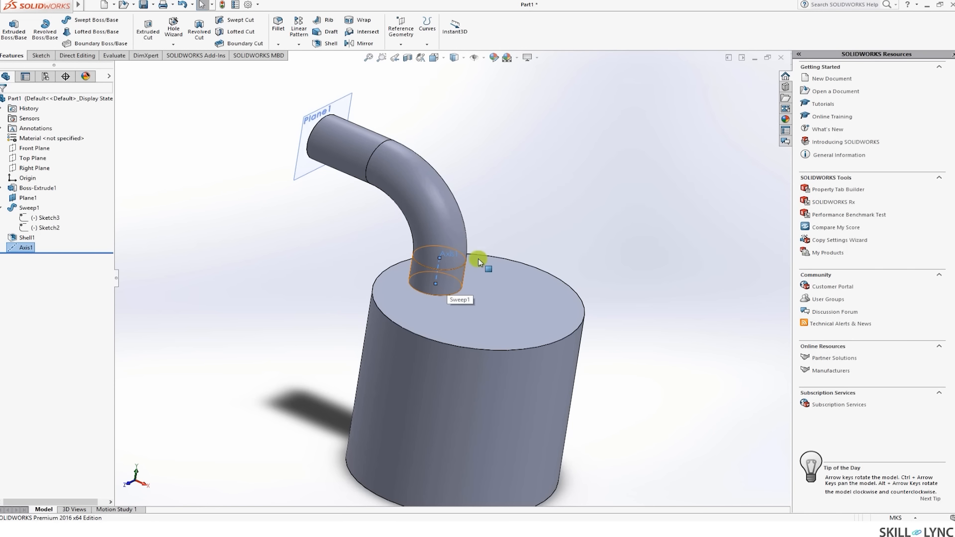
# - Create a reference plane coincident with the pipe base's axis and perpendicular to the Right Plane
pyautogui.click(429, 44)
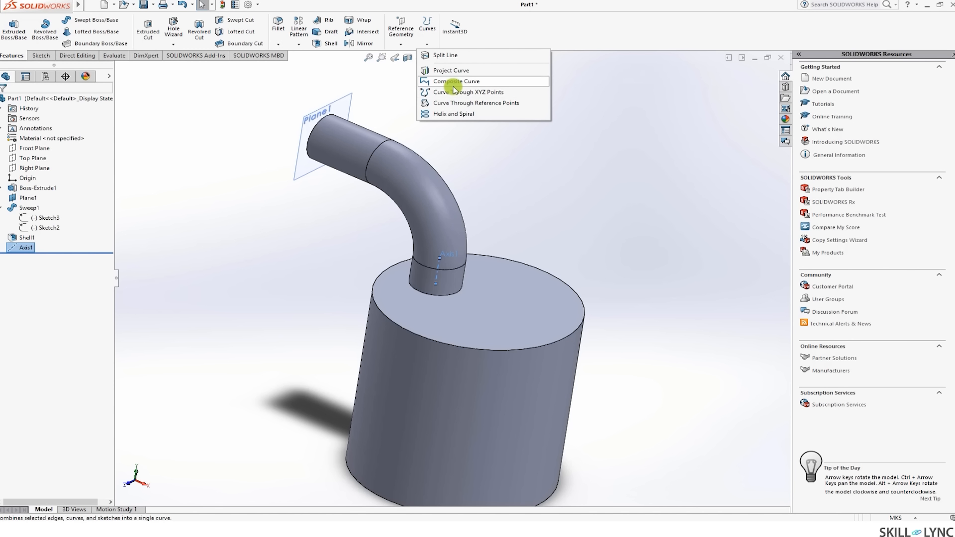
pyautogui.click(407, 44)
pyautogui.click(406, 57)
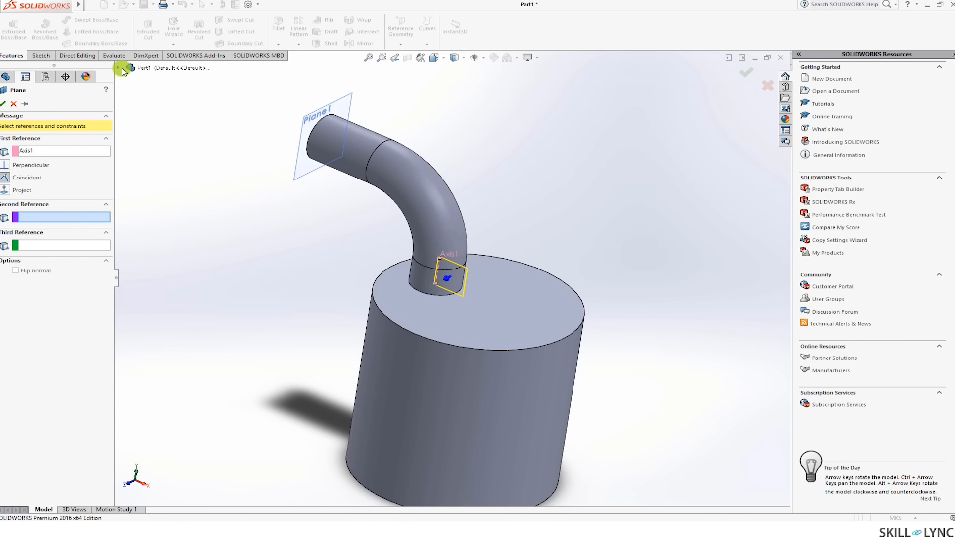
pyautogui.click(116, 68)
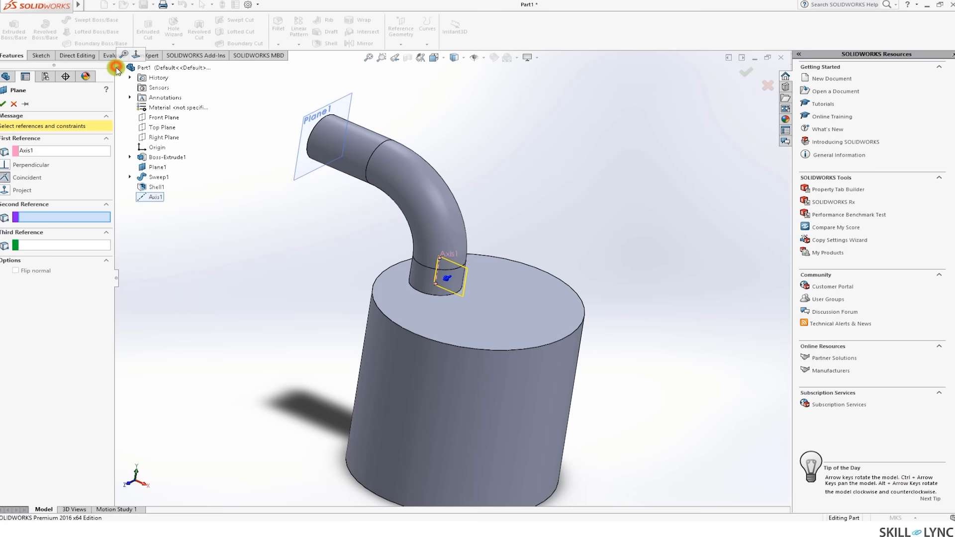
pyautogui.click(166, 138)
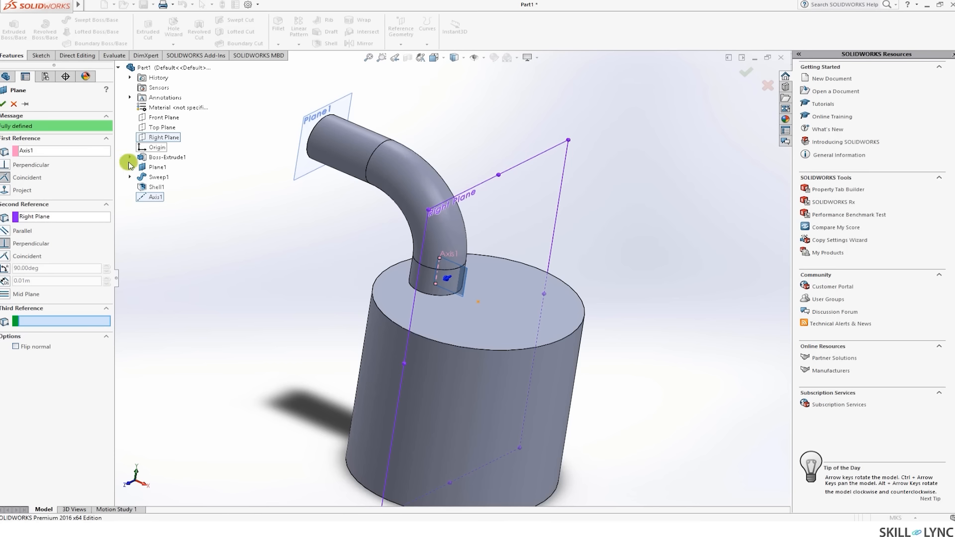
pyautogui.click(4, 104)
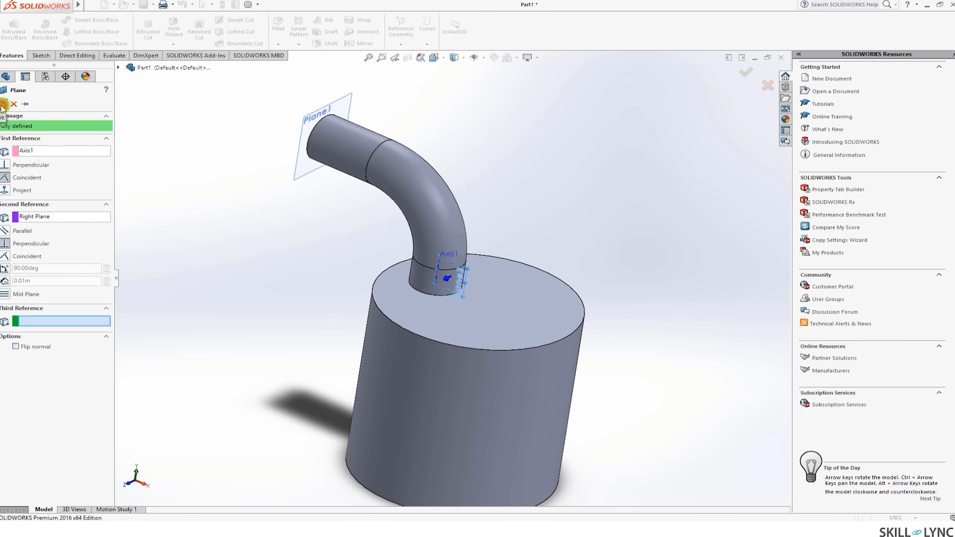
# - Orient the view normal to the new plane and rotate it until the cylinder stands upright
pyautogui.scroll(-3, 457, 222)
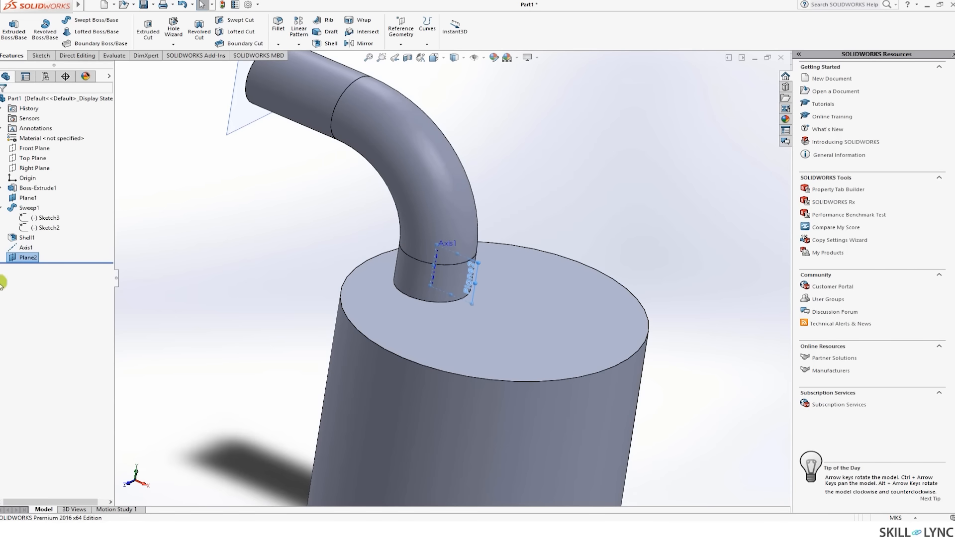
pyautogui.click(18, 258)
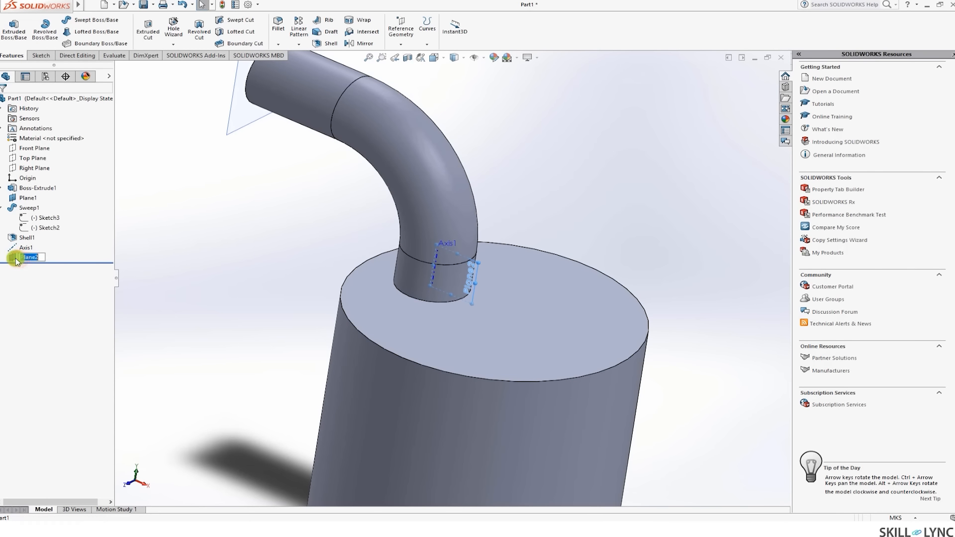
pyautogui.click(15, 258)
pyautogui.click(83, 247)
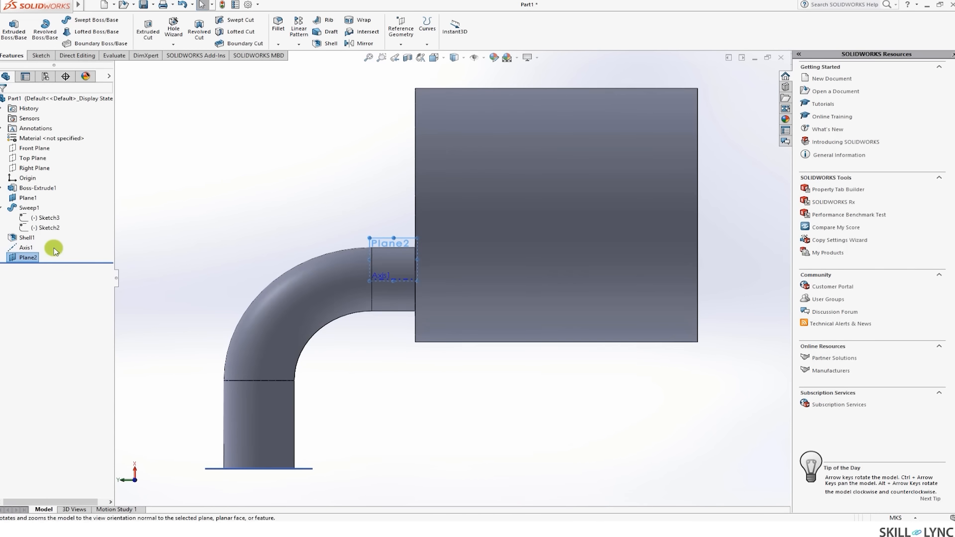
pyautogui.hotkey('alt', 'Right')
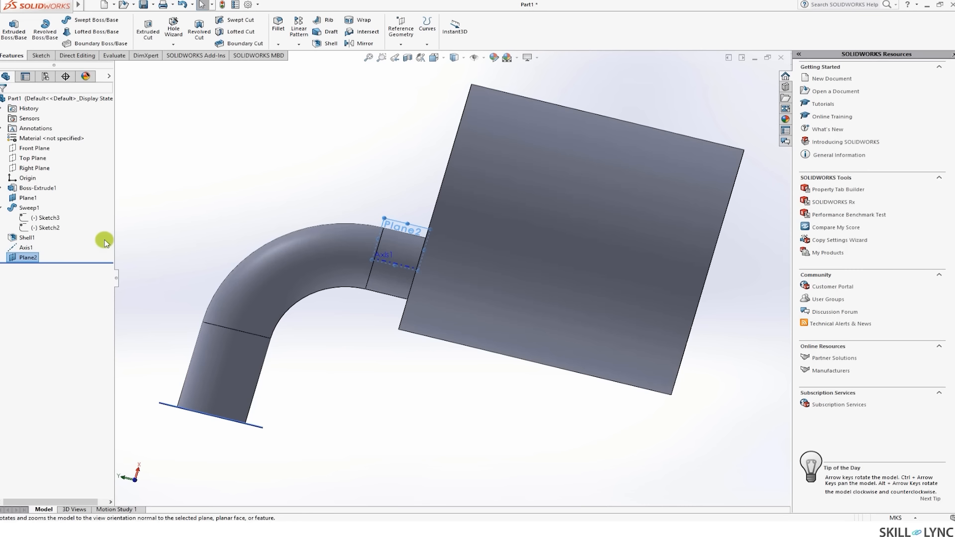
pyautogui.hotkey('alt', 'Right')
pyautogui.hotkey('alt', 'Right')
pyautogui.hotkey('alt', 'Right')
pyautogui.hotkey('alt', 'Right')
pyautogui.hotkey('alt', 'Right')
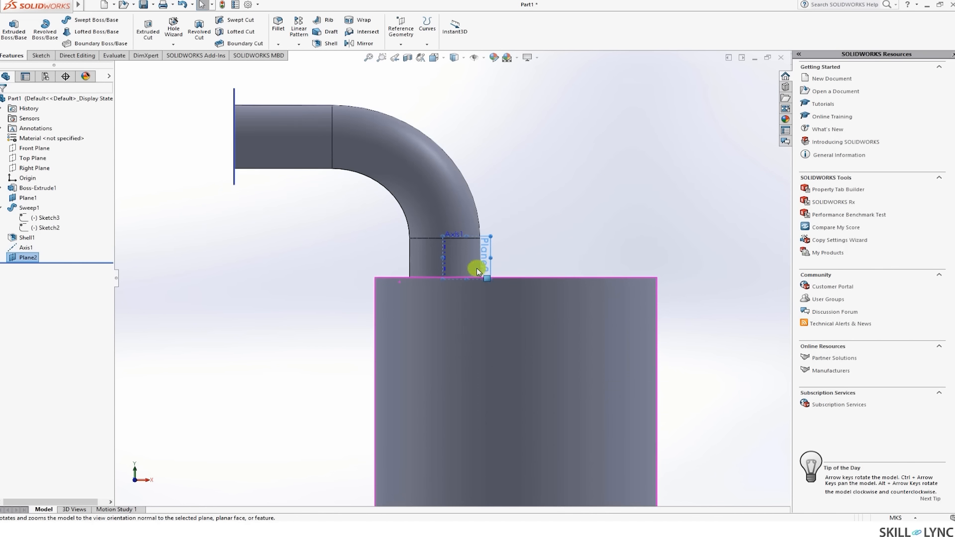
pyautogui.scroll(-2, 479, 266)
pyautogui.hotkey('alt', 'Left')
pyautogui.hotkey('alt', 'Left')
pyautogui.hotkey('alt', 'Left')
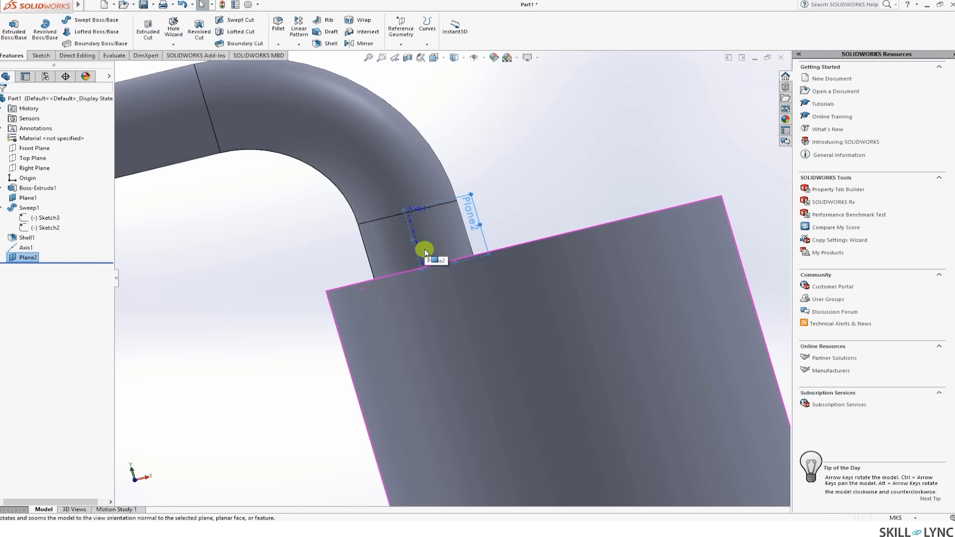
pyautogui.hotkey('alt', 'Left')
pyautogui.hotkey('alt', 'Left')
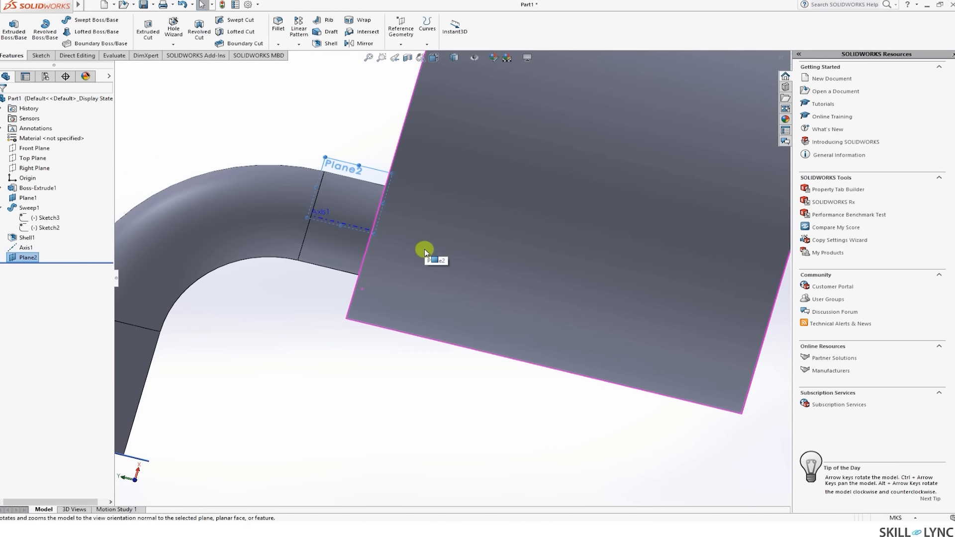
pyautogui.hotkey('alt', 'Right')
pyautogui.hotkey('alt', 'Right')
pyautogui.hotkey('alt', 'Right')
pyautogui.hotkey('alt', 'Right')
pyautogui.hotkey('alt', 'Right')
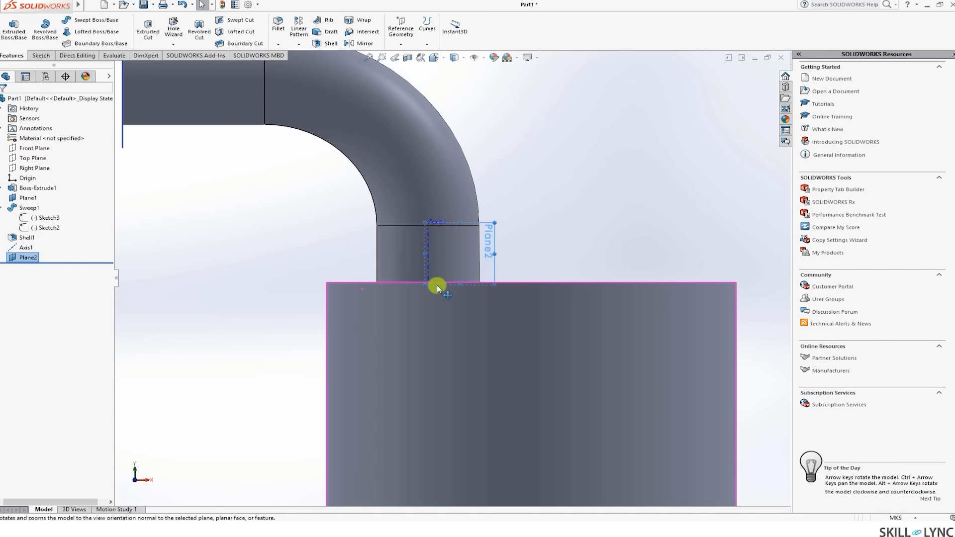
pyautogui.scroll(2, 437, 285)
pyautogui.scroll(-4, 435, 243)
pyautogui.scroll(2, 472, 246)
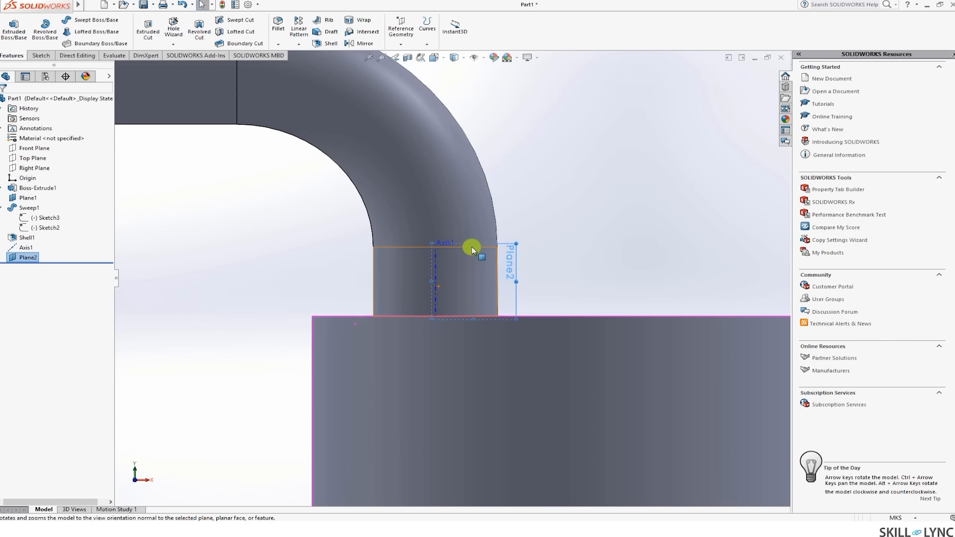
# - Start a new sketch on the plane through the pipe base's axis
pyautogui.scroll(-3, 370, 258)
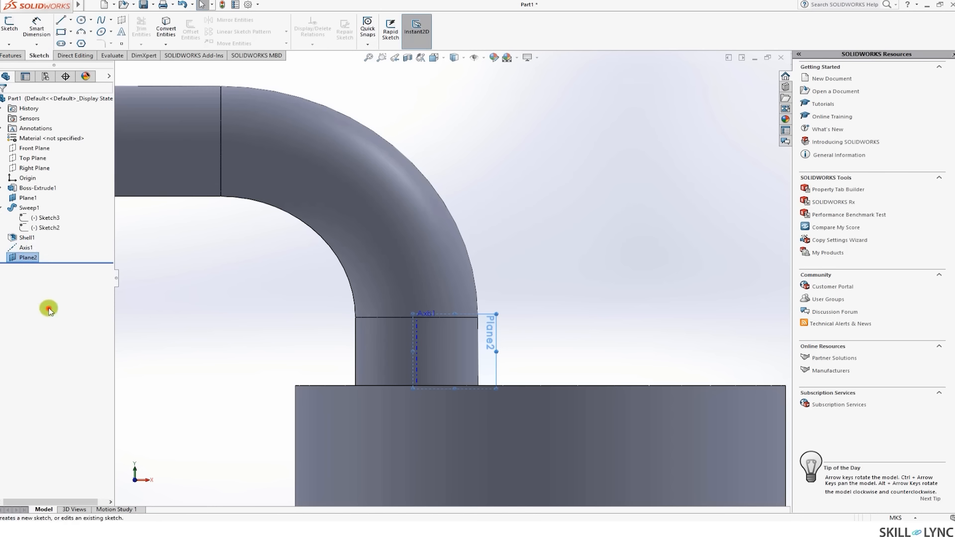
pyautogui.click(48, 308)
pyautogui.click(32, 259)
pyautogui.click(12, 259)
pyautogui.click(21, 250)
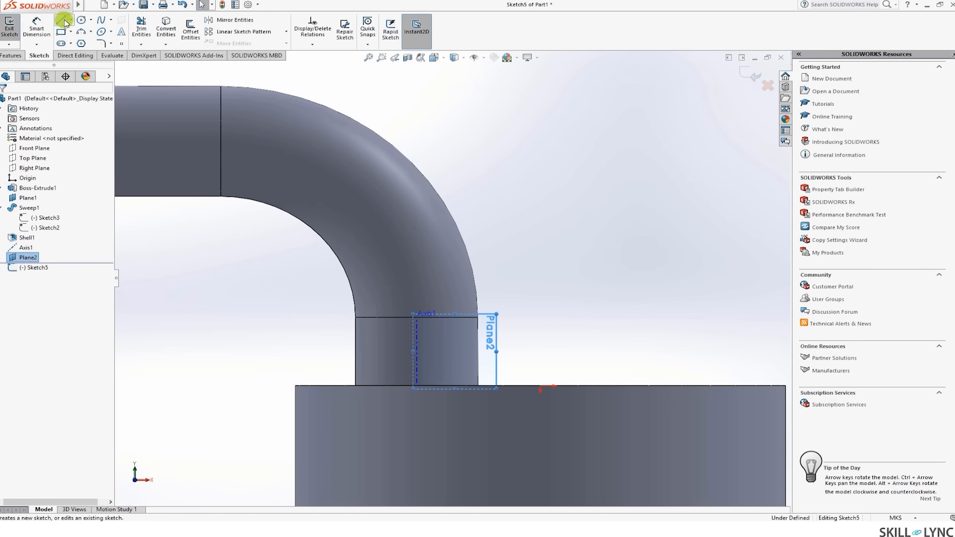
# - Draw a vertical line from the upper part of the pipe base's axis to a point above the bend
pyautogui.click(64, 23)
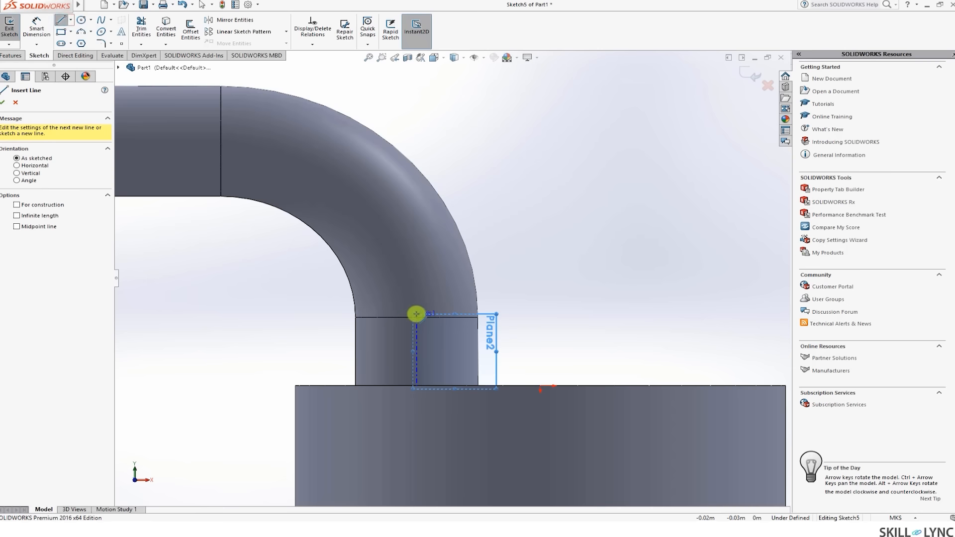
pyautogui.scroll(-2, 423, 346)
pyautogui.scroll(-1, 421, 363)
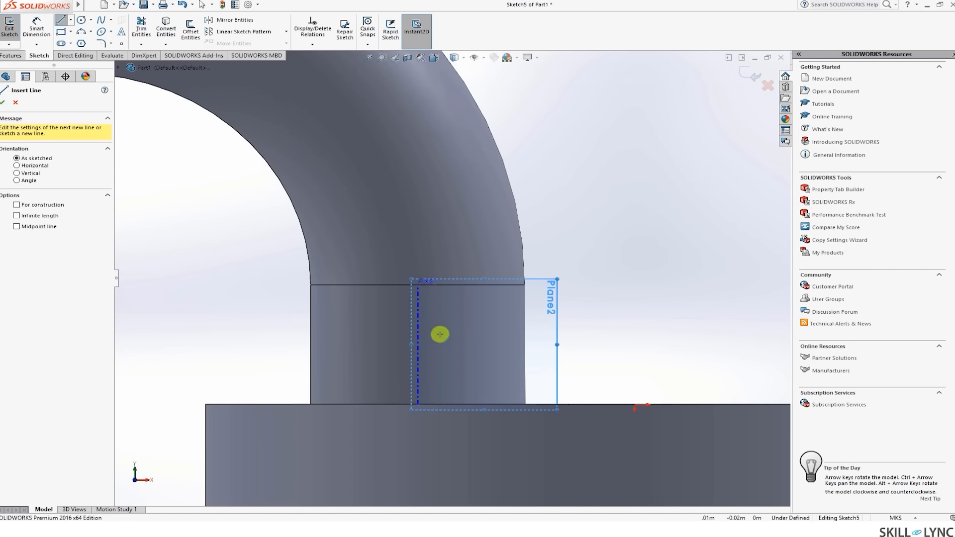
pyautogui.scroll(-2, 418, 286)
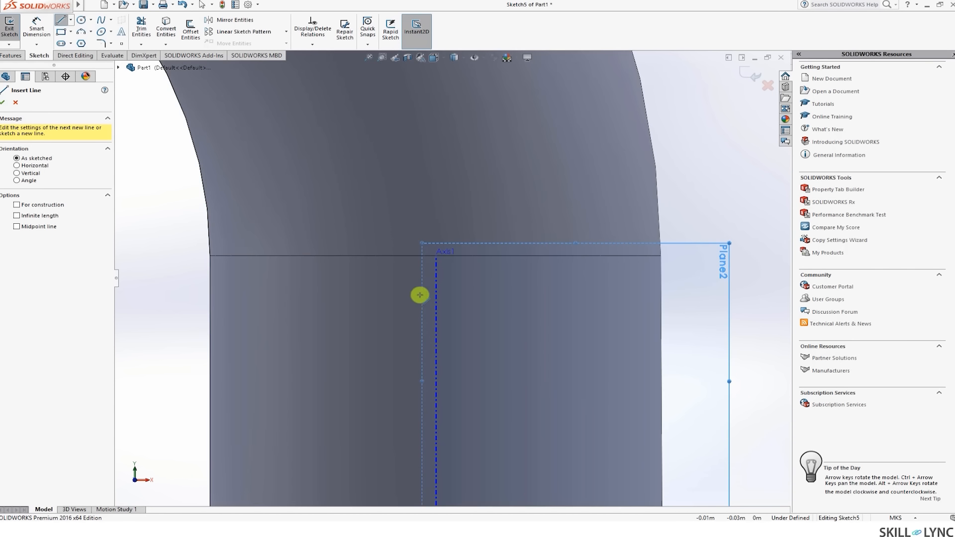
pyautogui.click(437, 265)
pyautogui.scroll(4, 437, 265)
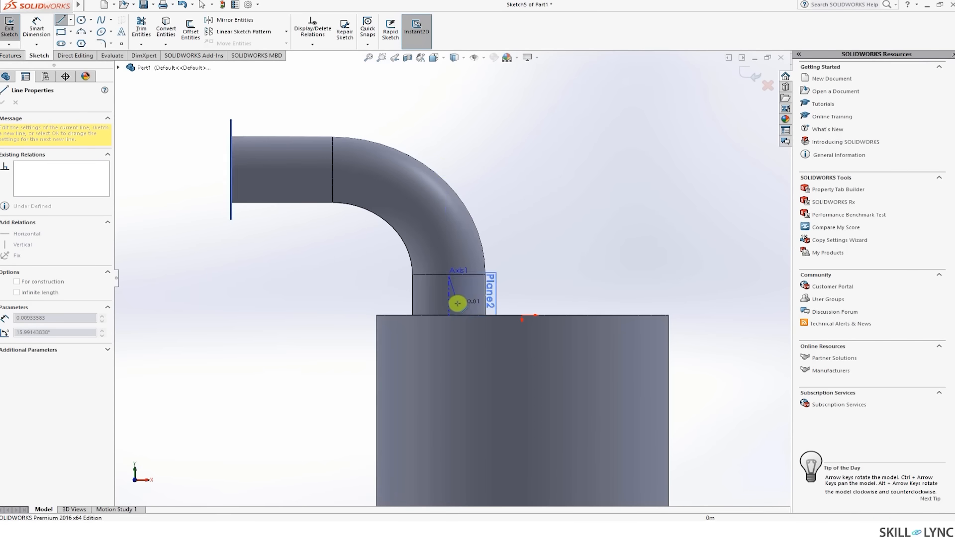
pyautogui.click(448, 168)
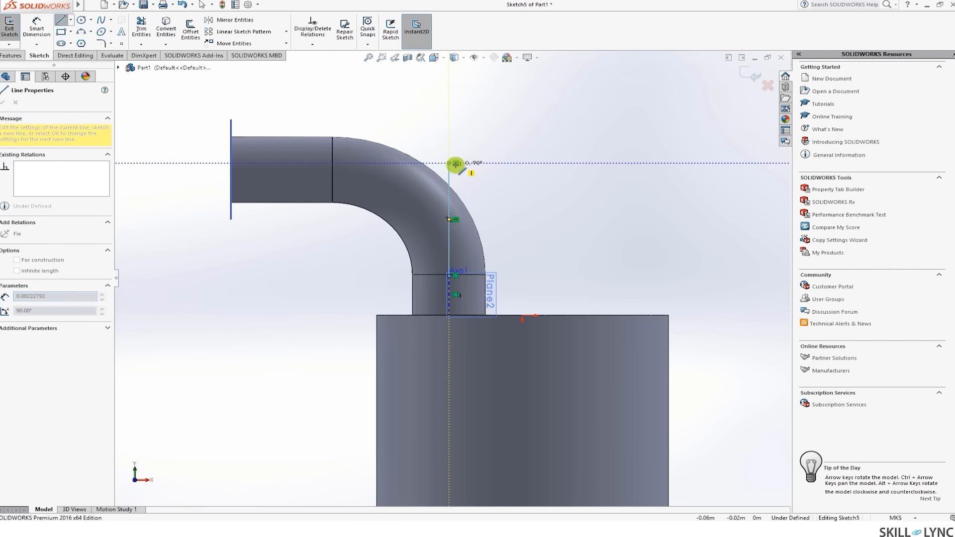
# - Add a horizontal top segment about 0.001 m long and a vertical line about 0.055 m down to just above the cylinder's top
pyautogui.scroll(-3, 453, 160)
pyautogui.scroll(-4, 450, 224)
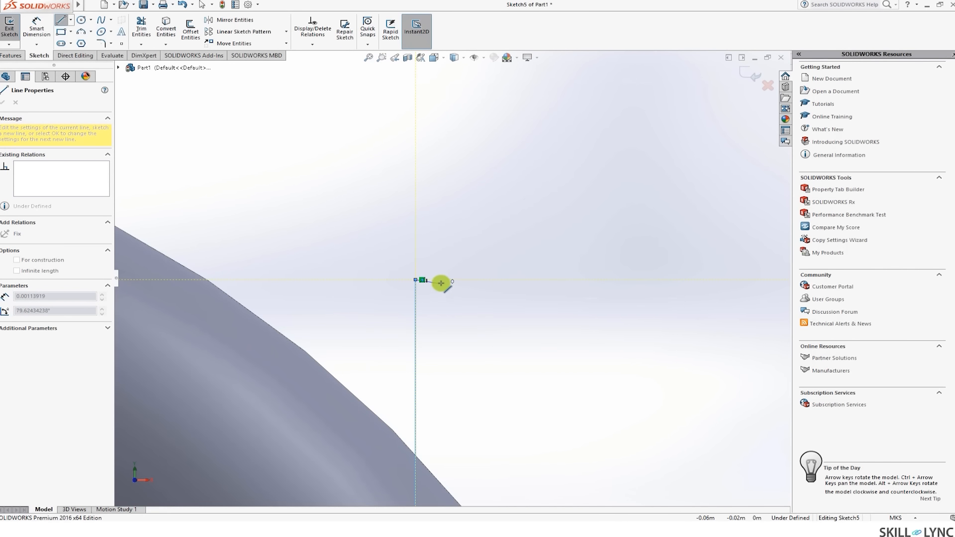
pyautogui.click(439, 279)
pyautogui.scroll(-6, 443, 361)
pyautogui.scroll(8, 427, 365)
pyautogui.scroll(6, 426, 364)
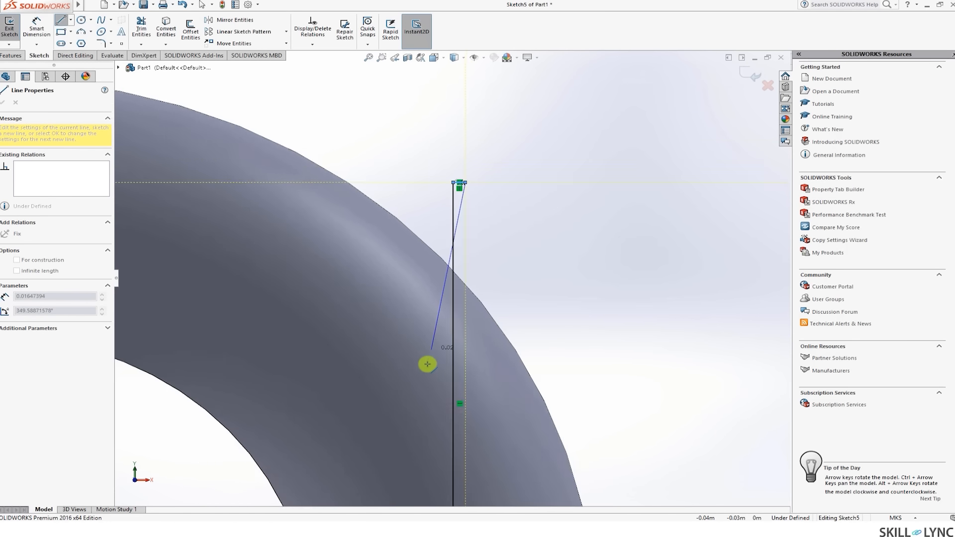
pyautogui.scroll(-6, 461, 425)
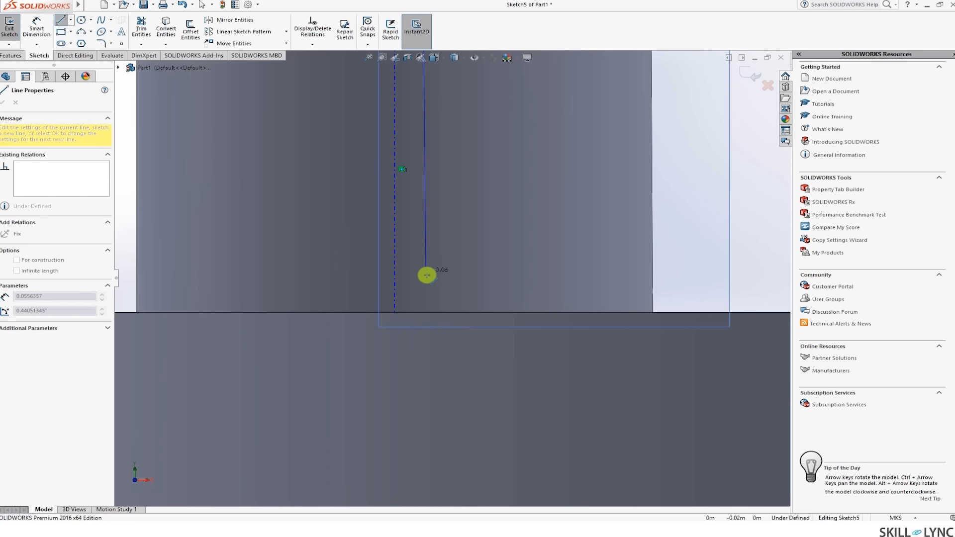
pyautogui.click(417, 251)
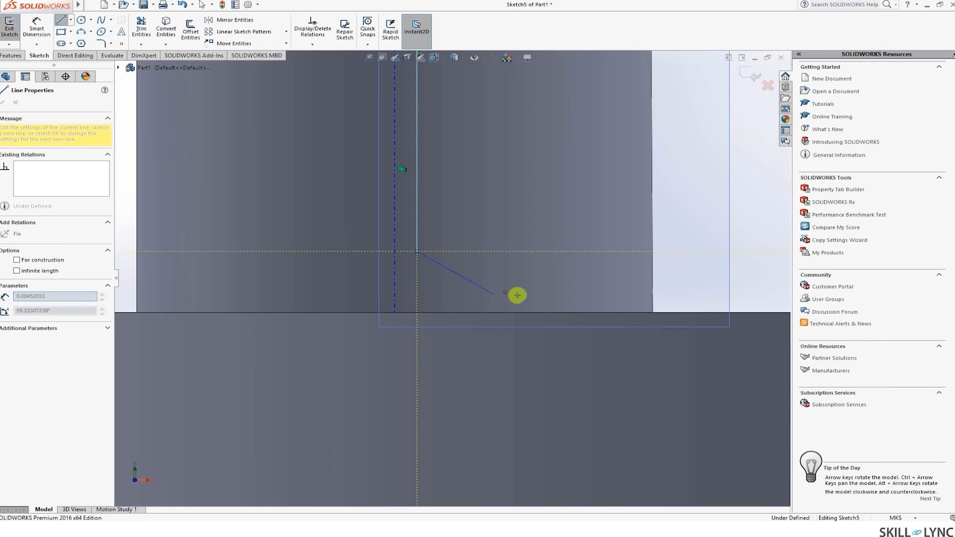
# - Outline the valve head with a sloped line about 0.010 m long, a short steeper segment to the pipe's wall, and a short vertical edge
pyautogui.click(618, 302)
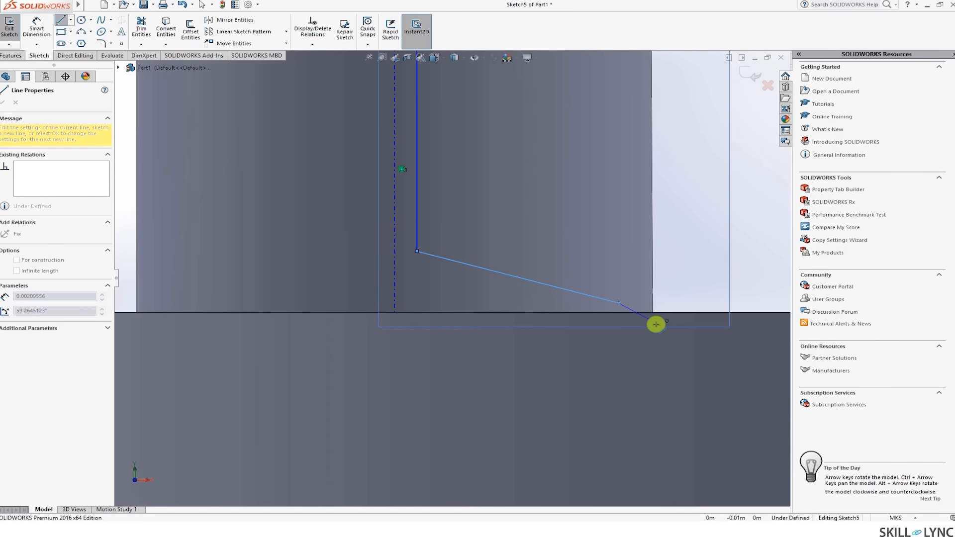
pyautogui.click(653, 326)
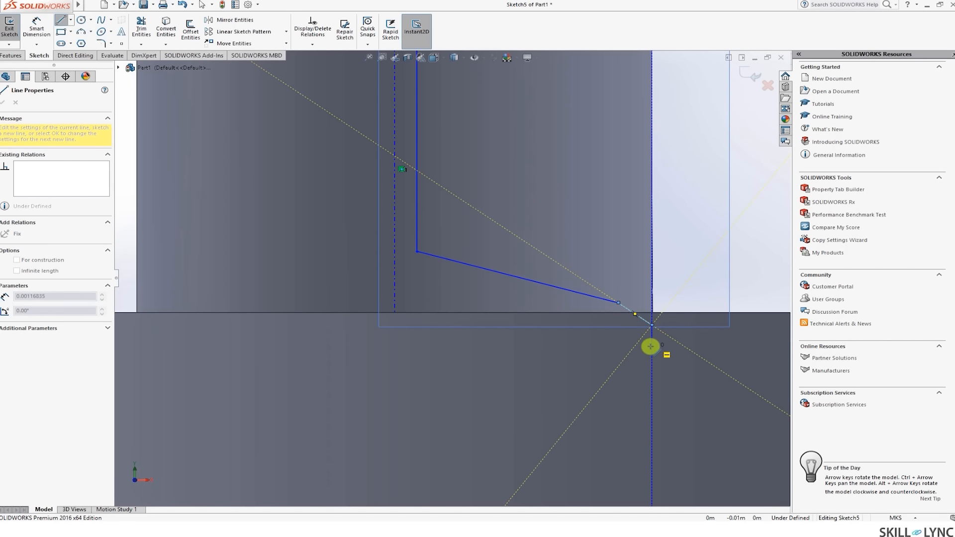
pyautogui.click(651, 346)
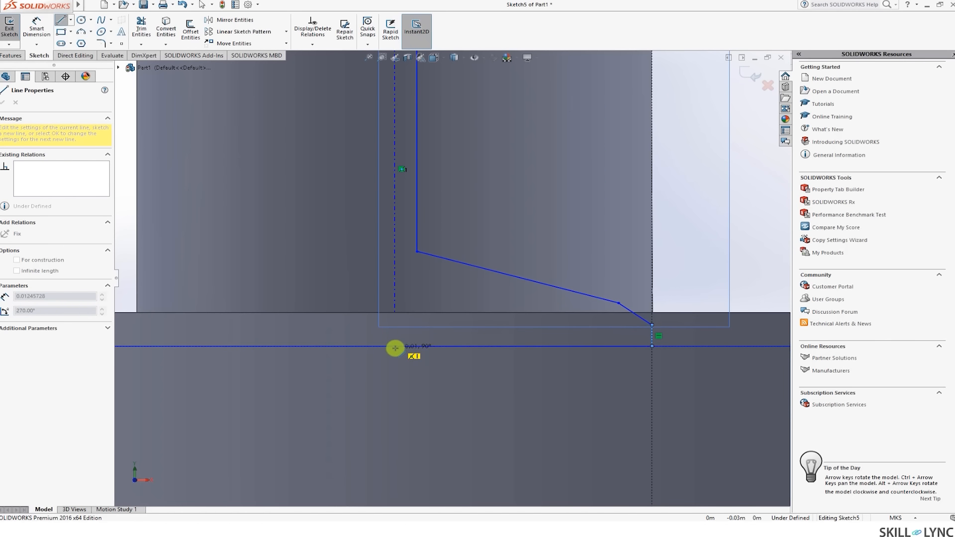
# - Draw the head's horizontal bottom line to the axis and close the profile with a vertical line about 0.060 m long to the stem's top
pyautogui.scroll(-5, 395, 348)
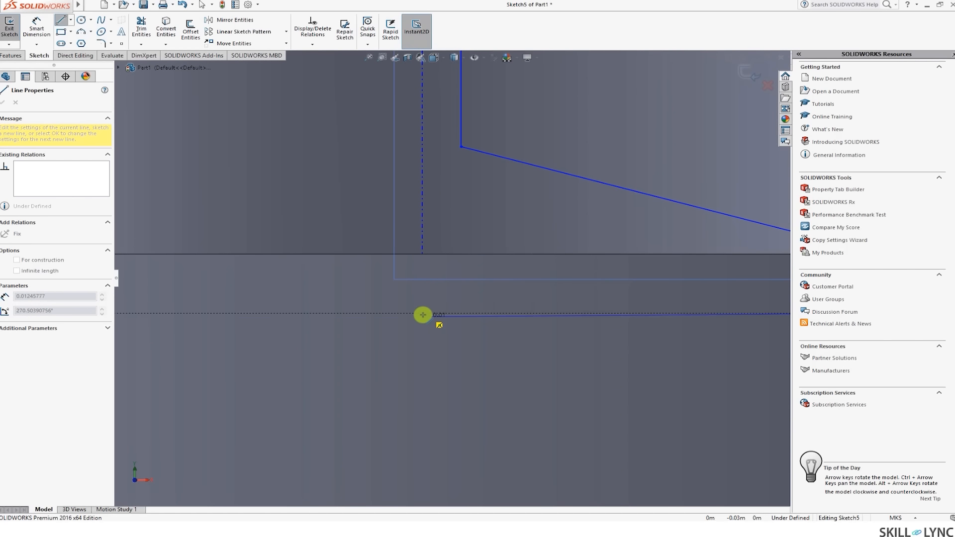
pyautogui.scroll(10, 427, 288)
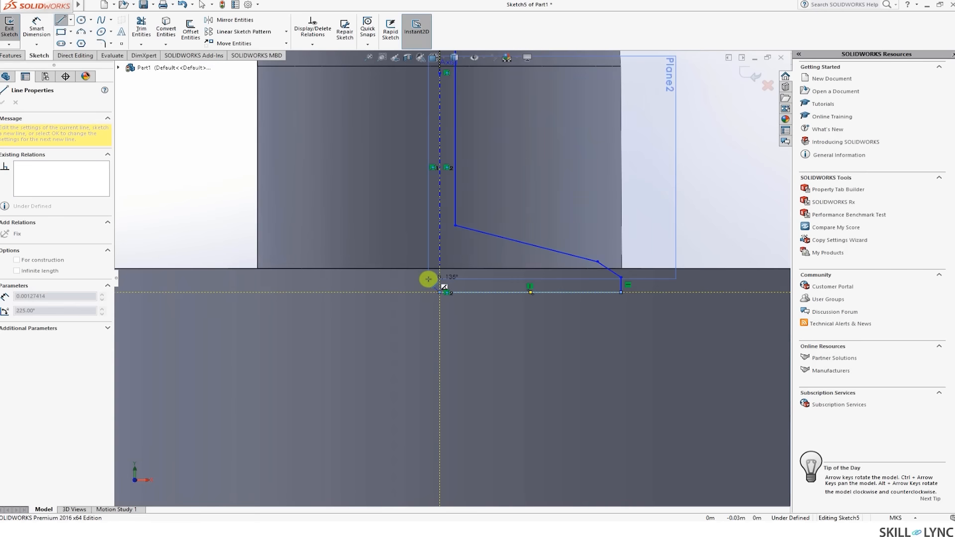
pyautogui.scroll(3, 433, 178)
pyautogui.scroll(-10, 433, 132)
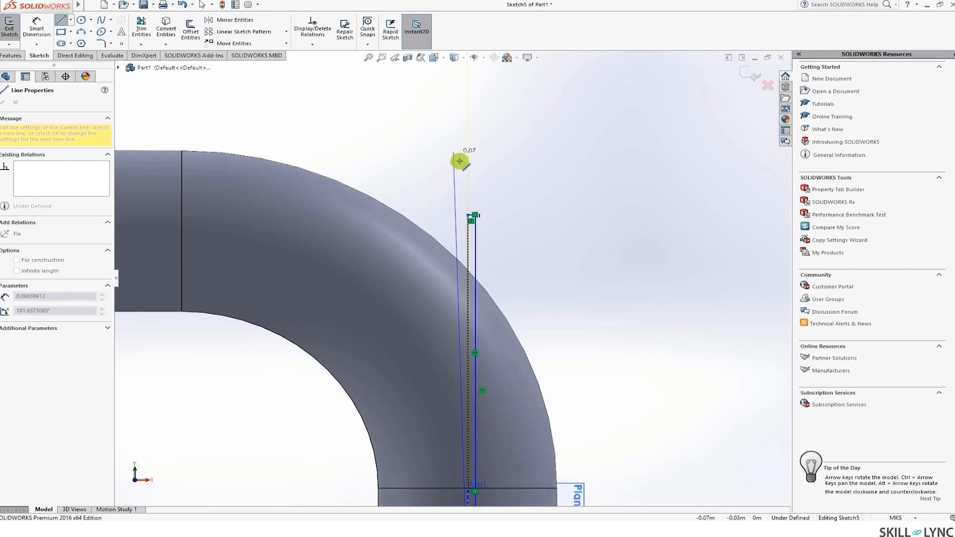
pyautogui.click(473, 298)
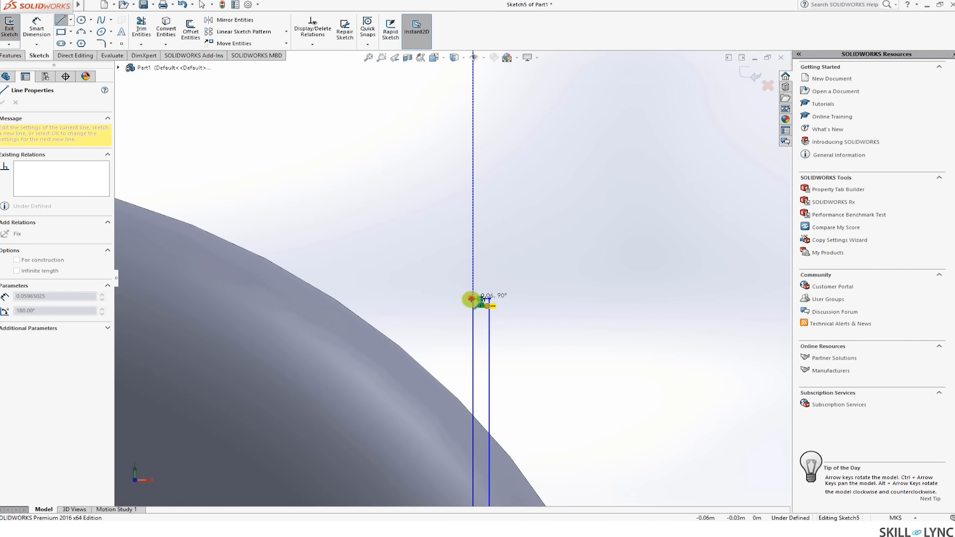
pyautogui.scroll(5, 522, 427)
pyautogui.scroll(-6, 438, 427)
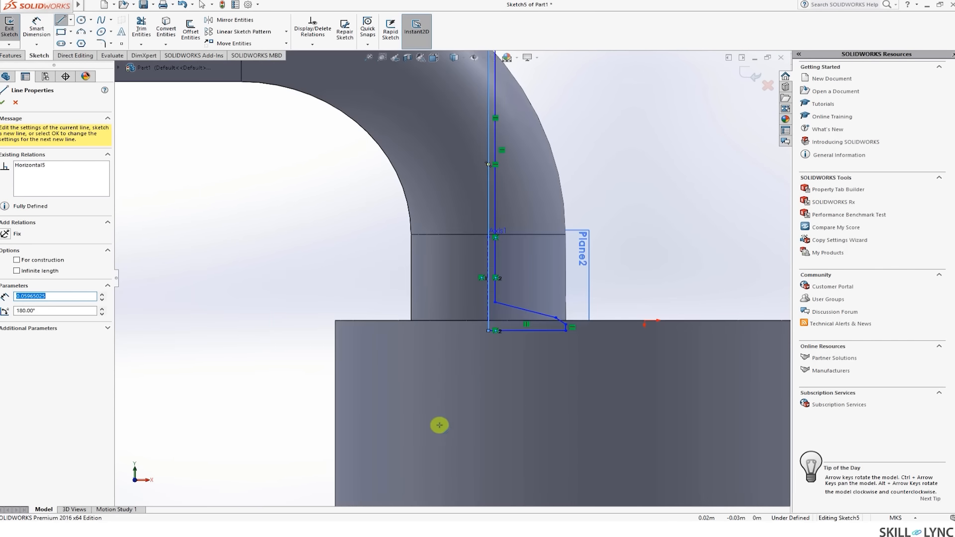
pyautogui.scroll(-2, 518, 300)
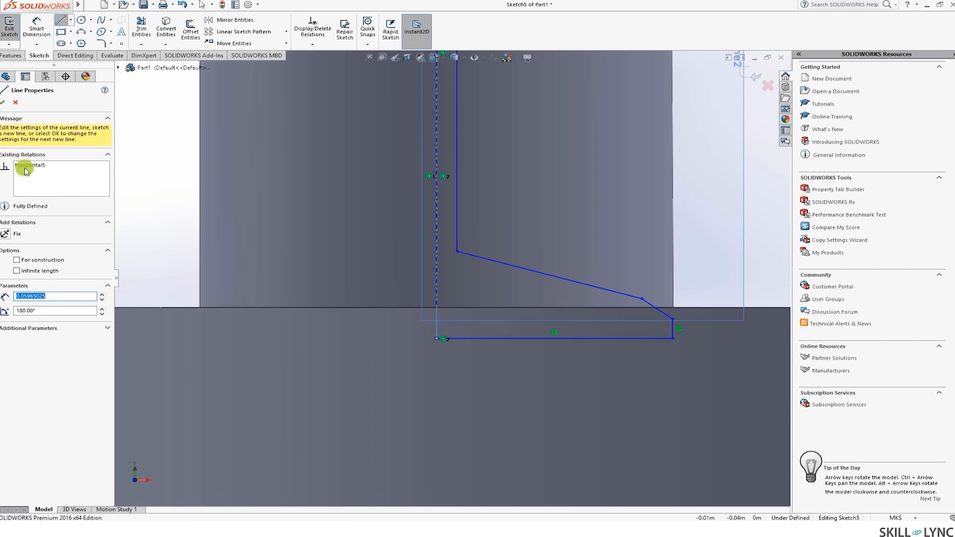
pyautogui.click(2, 103)
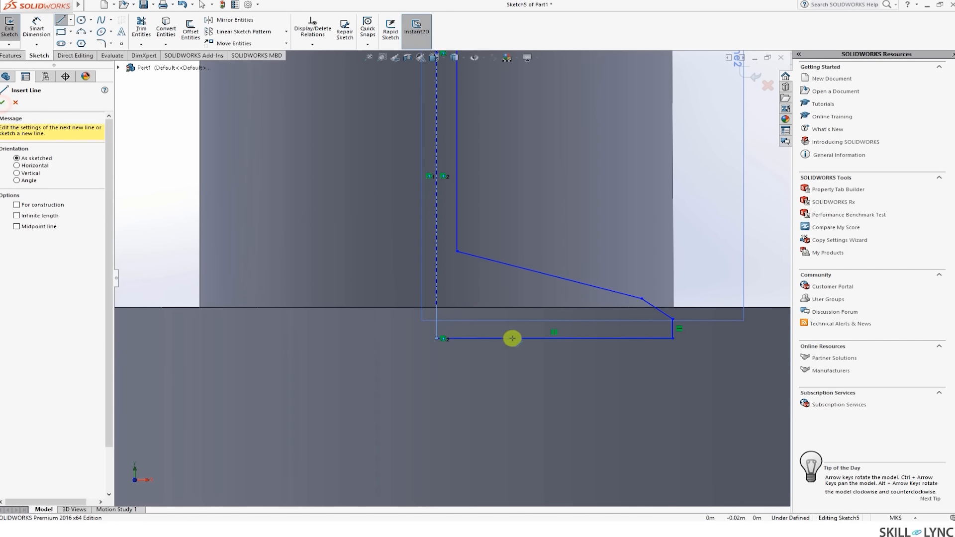
pyautogui.click(60, 20)
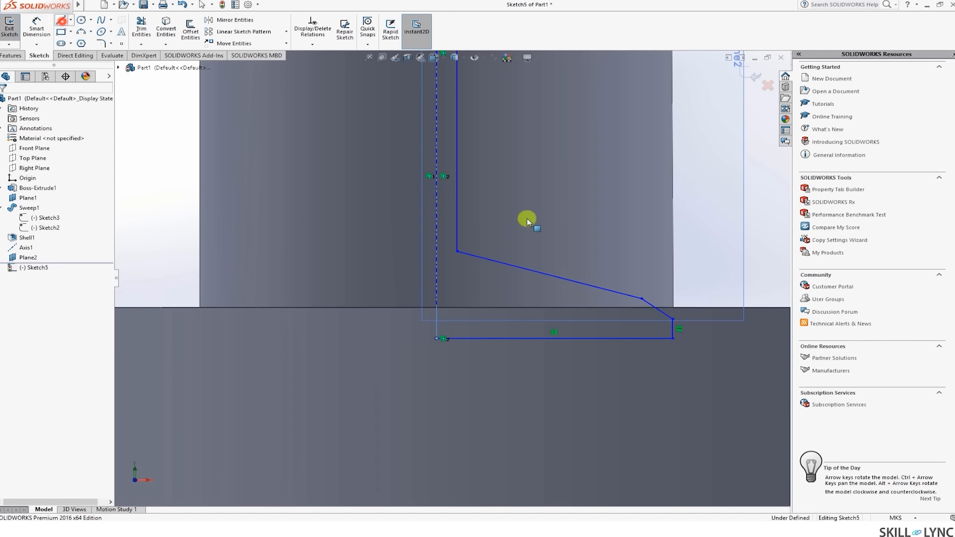
pyautogui.click(600, 289)
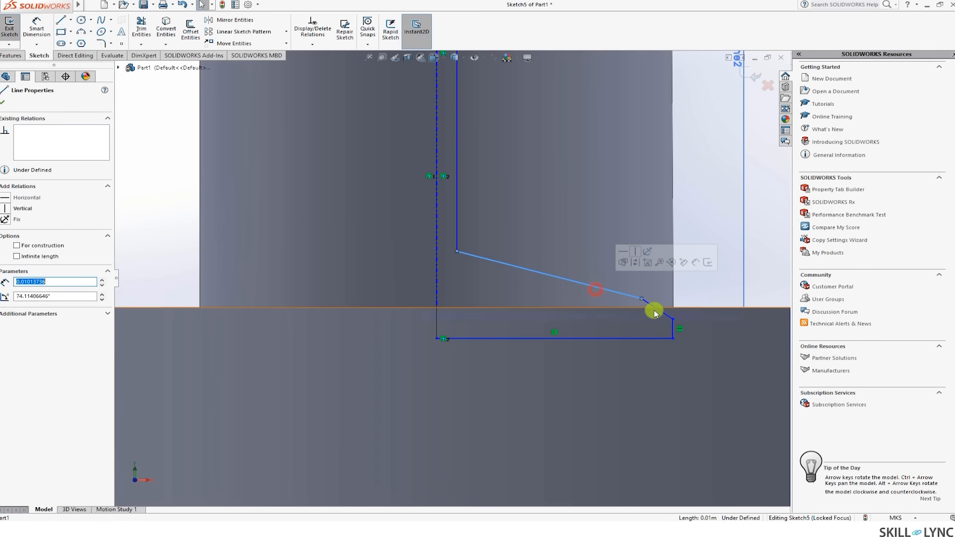
pyautogui.keyDown('ctrl'); pyautogui.click(656, 309); pyautogui.keyUp('ctrl')
pyautogui.keyDown('ctrl'); pyautogui.click(673, 329); pyautogui.keyUp('ctrl')
pyautogui.keyDown('ctrl'); pyautogui.click(653, 340); pyautogui.keyUp('ctrl')
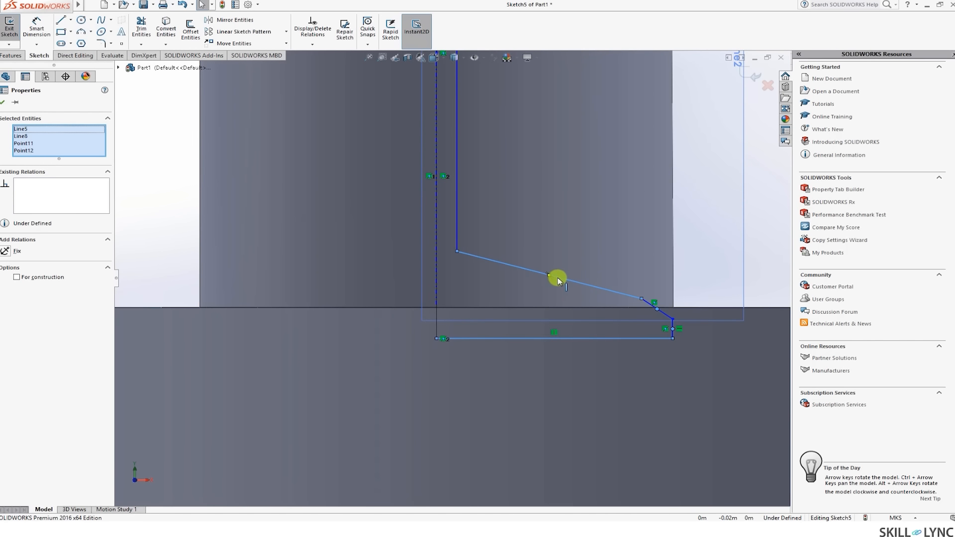
pyautogui.scroll(2, 438, 373)
pyautogui.scroll(3, 438, 373)
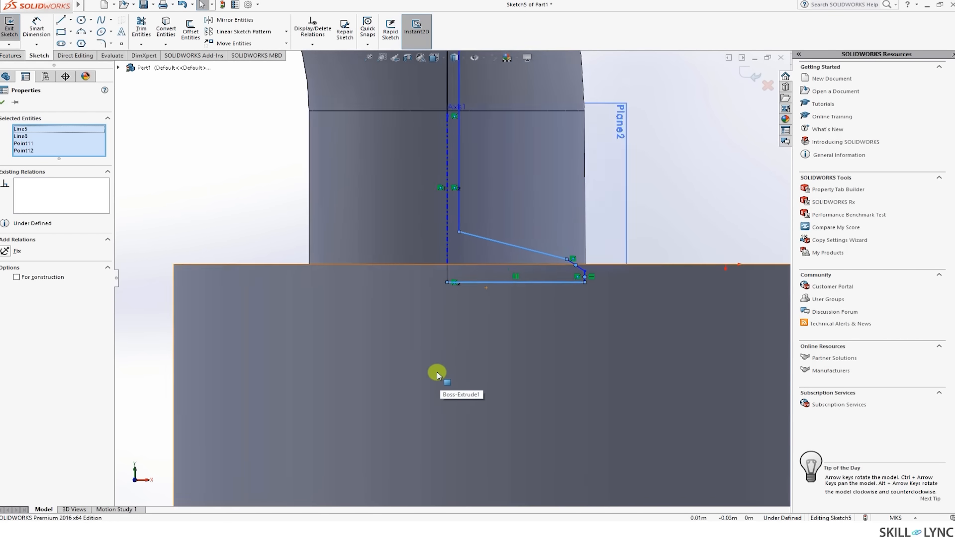
pyautogui.click(605, 195)
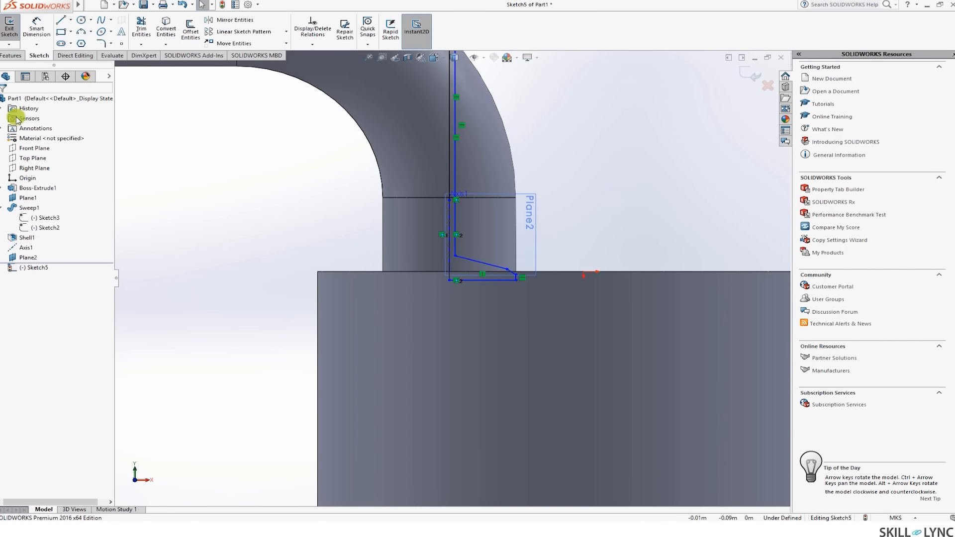
# - Revolve the closed valve profile 360° about Axis1 with the result merged
pyautogui.click(10, 56)
pyautogui.click(36, 37)
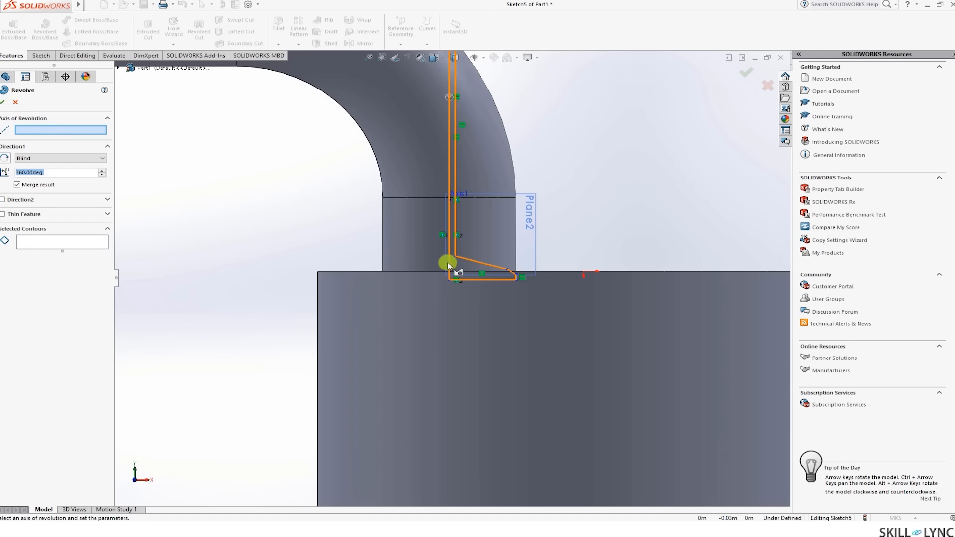
pyautogui.scroll(-5, 450, 264)
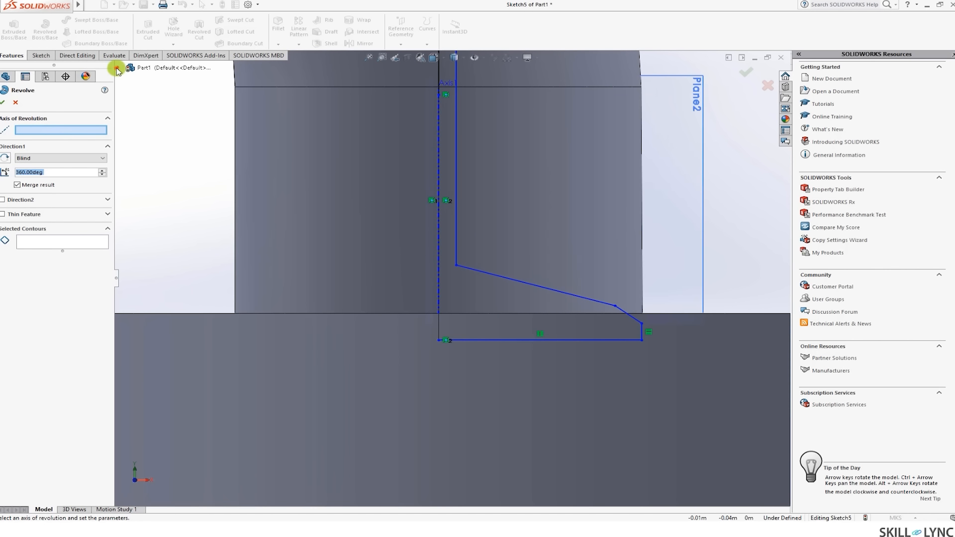
pyautogui.click(118, 70)
pyautogui.click(152, 199)
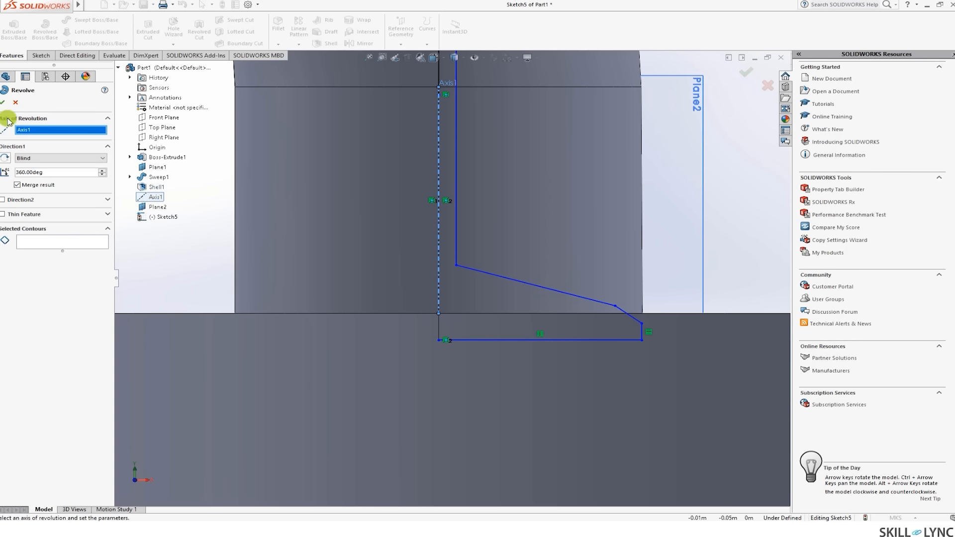
pyautogui.click(474, 340)
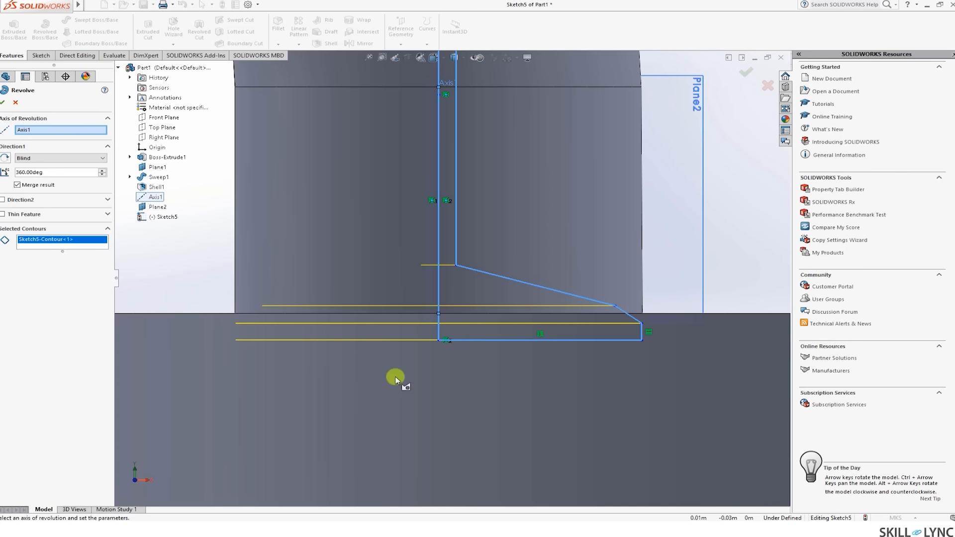
pyautogui.click(5, 103)
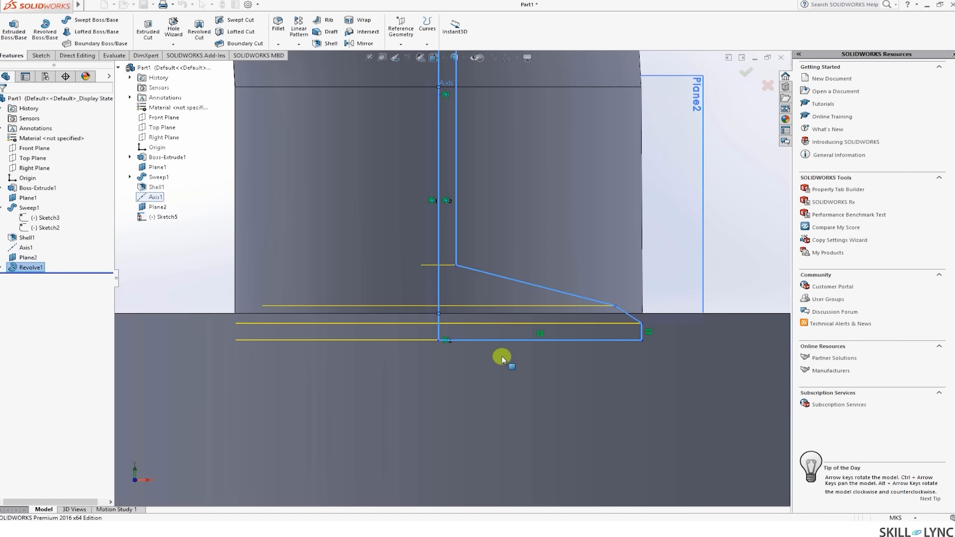
# - Section the model along the Front Plane and orbit it to show the valve inside the cylinder and pipe
pyautogui.press('f')
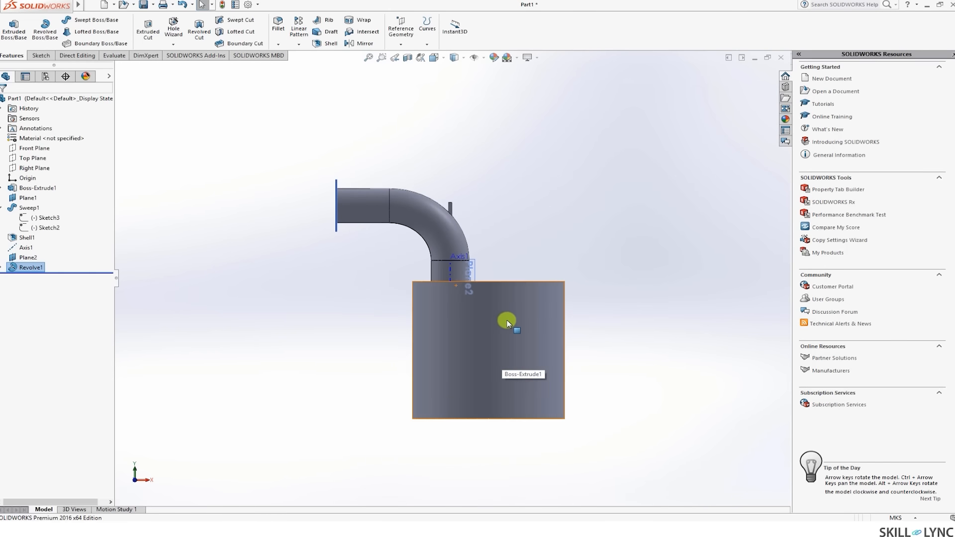
pyautogui.scroll(-4, 502, 236)
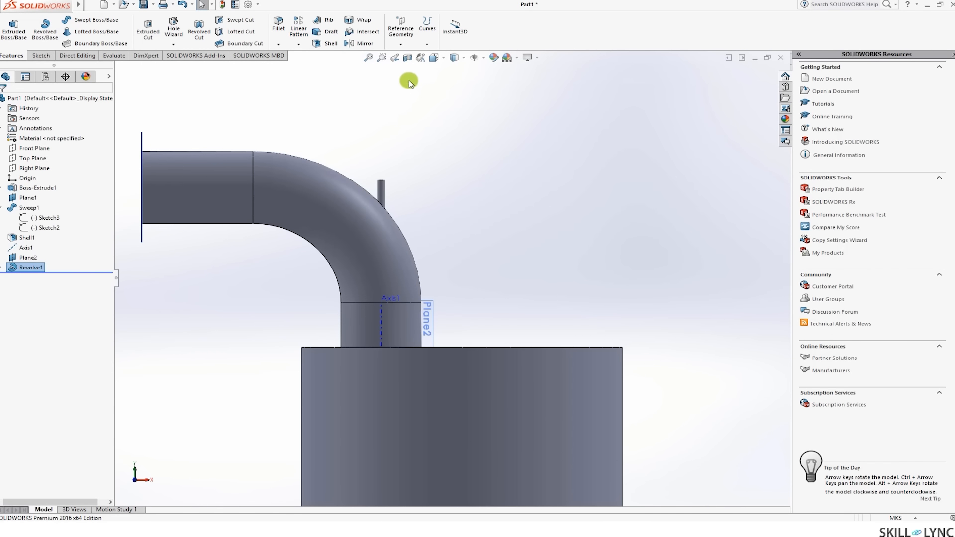
pyautogui.click(408, 58)
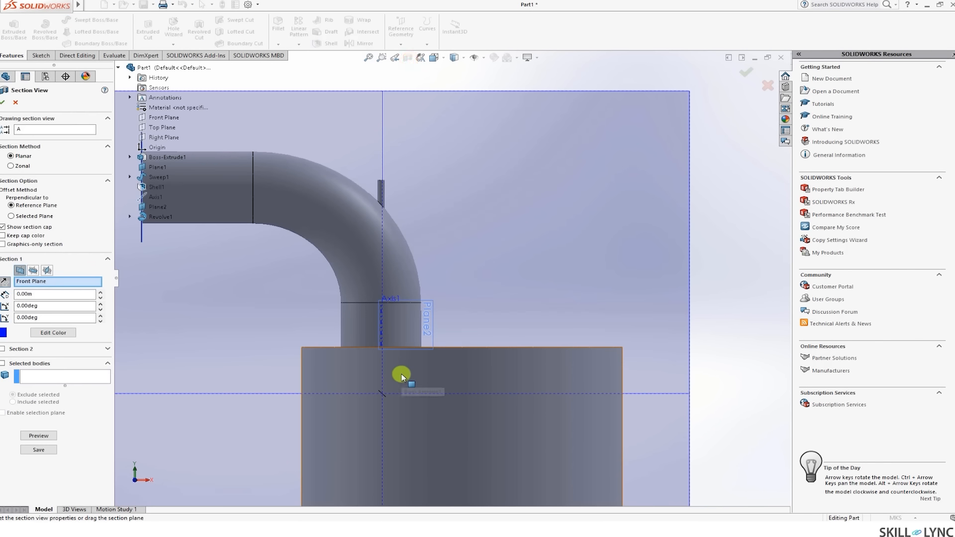
pyautogui.scroll(3, 493, 316)
pyautogui.moveTo(493, 316); pyautogui.dragTo(271, 339, button='middle')
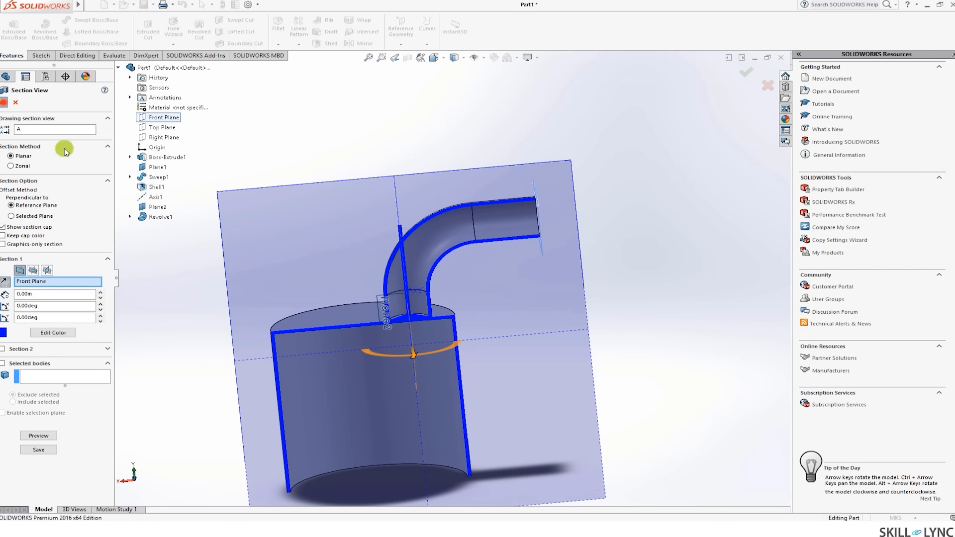
pyautogui.click(4, 102)
# - Examine in the section how the valve head meets the pipe opening and the cylinder's top wall
pyautogui.scroll(-3, 546, 412)
pyautogui.scroll(-5, 271, 260)
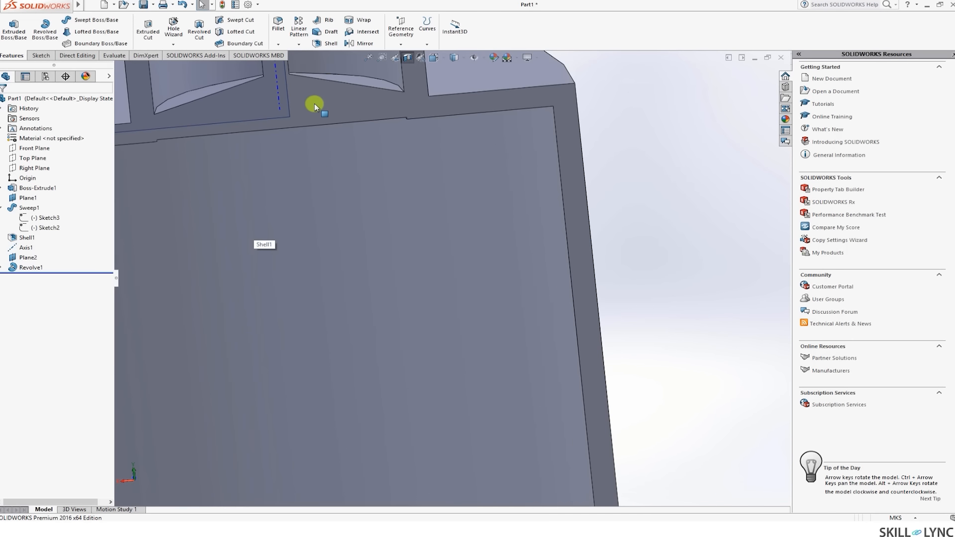
pyautogui.moveTo(294, 154); pyautogui.dragTo(356, 234, button='middle')
pyautogui.moveTo(373, 326); pyautogui.dragTo(383, 334, button='middle')
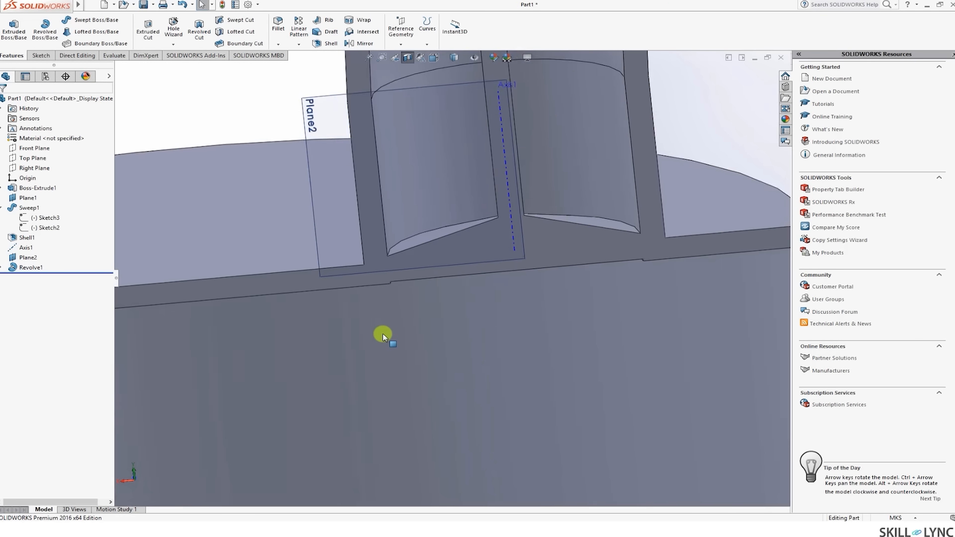
pyautogui.scroll(3, 383, 336)
pyautogui.scroll(1, 405, 352)
pyautogui.scroll(2, 443, 336)
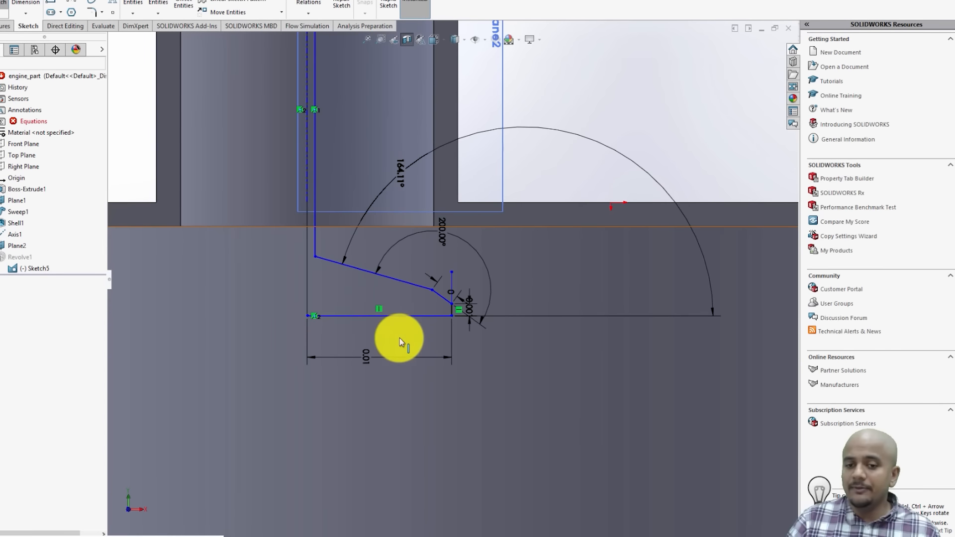
# - Examine the angle and length dimensions on the valve head profile, especially around its short outer edge
pyautogui.scroll(-1, 255, 315)
pyautogui.scroll(-2, 401, 306)
pyautogui.scroll(1, 401, 305)
pyautogui.scroll(1, 401, 305)
pyautogui.scroll(-2, 401, 306)
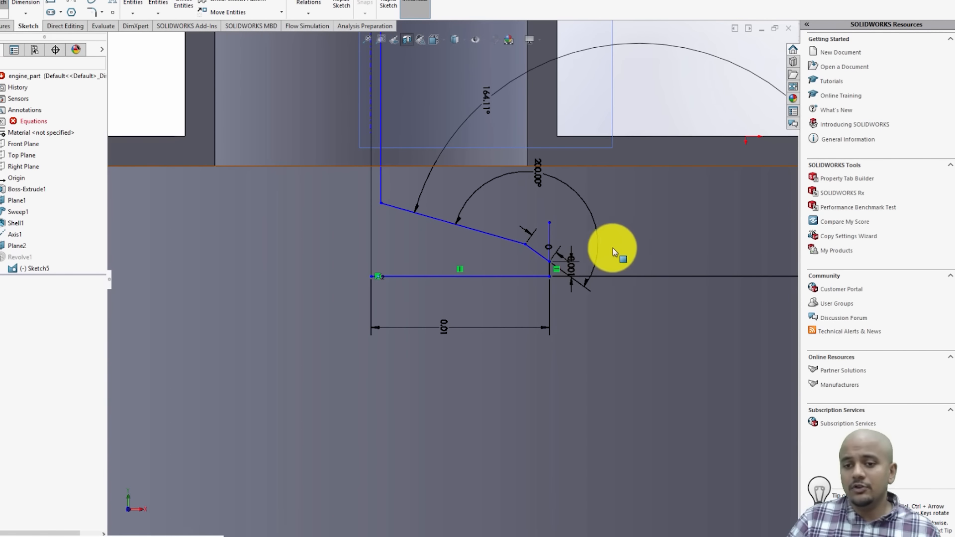
pyautogui.scroll(-2, 423, 311)
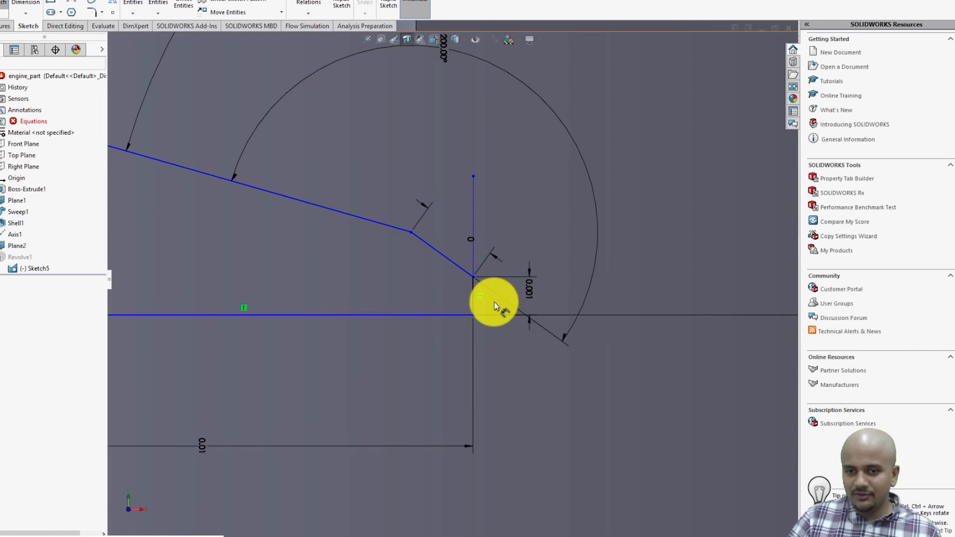
pyautogui.scroll(2, 492, 305)
pyautogui.scroll(-2, 521, 222)
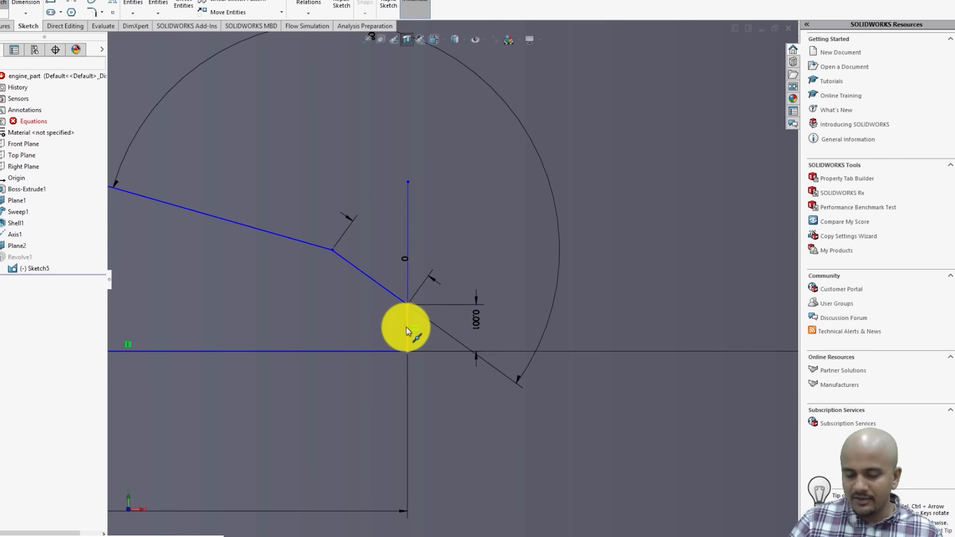
pyautogui.scroll(1, 398, 319)
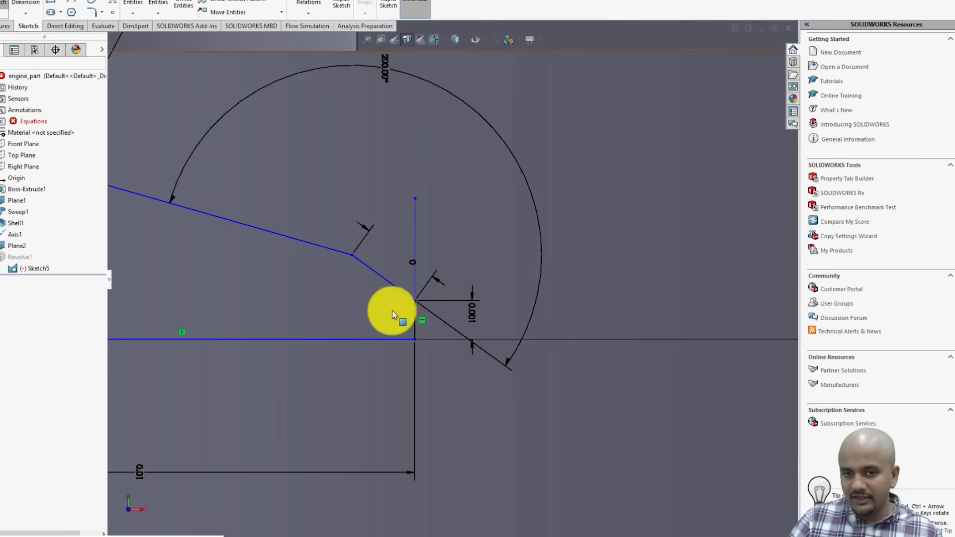
pyautogui.scroll(5, 393, 311)
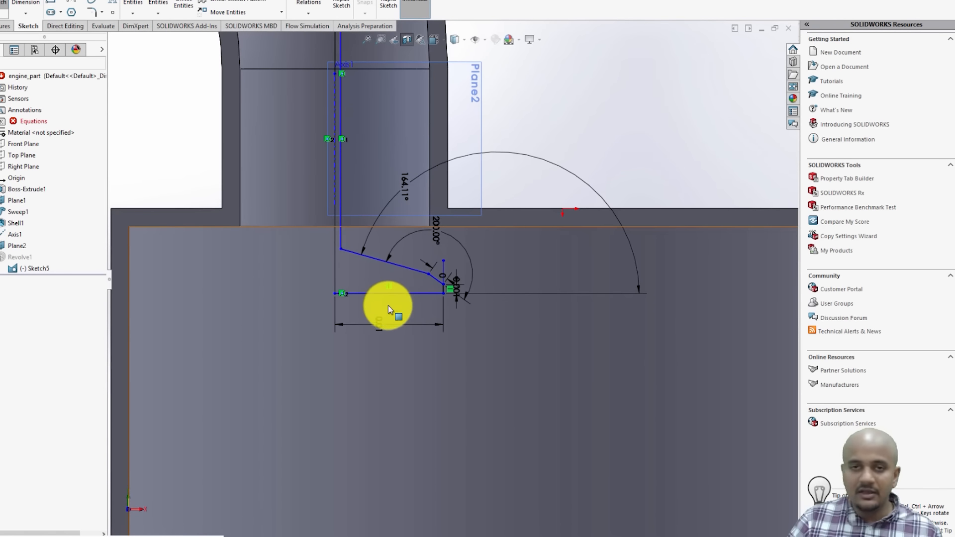
# - Move the valve head profile up into the pipe opening and partway back down by shifting its horizontal bottom line
pyautogui.scroll(-3, 388, 305)
pyautogui.moveTo(396, 281)
pyautogui.mouseDown()
pyautogui.moveTo(390, 393)
pyautogui.moveTo(387, 331)
pyautogui.moveTo(401, 255)
pyautogui.moveTo(389, 340)
pyautogui.moveTo(401, 245)
pyautogui.moveTo(400, 301)
pyautogui.mouseUp()
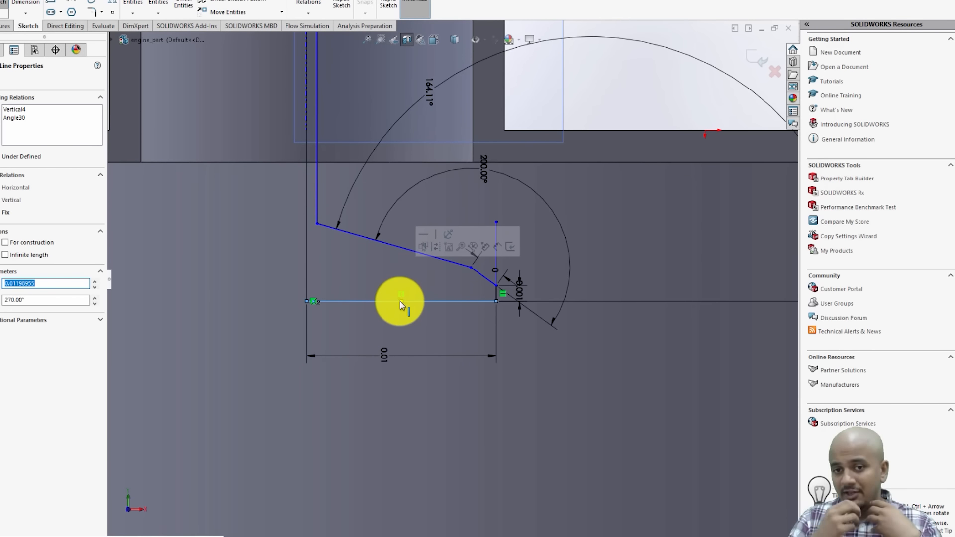
pyautogui.moveTo(408, 301); pyautogui.dragTo(396, 198)
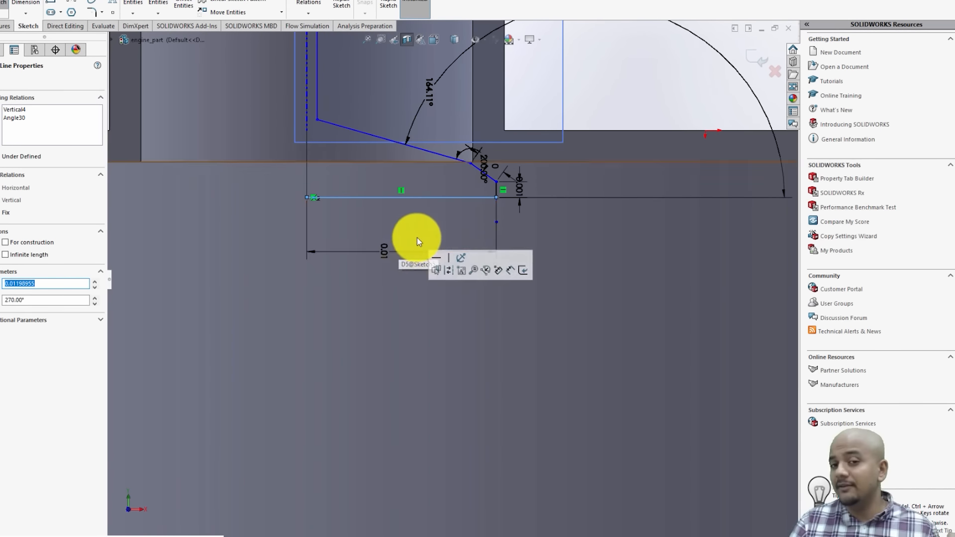
pyautogui.moveTo(411, 200); pyautogui.dragTo(417, 243)
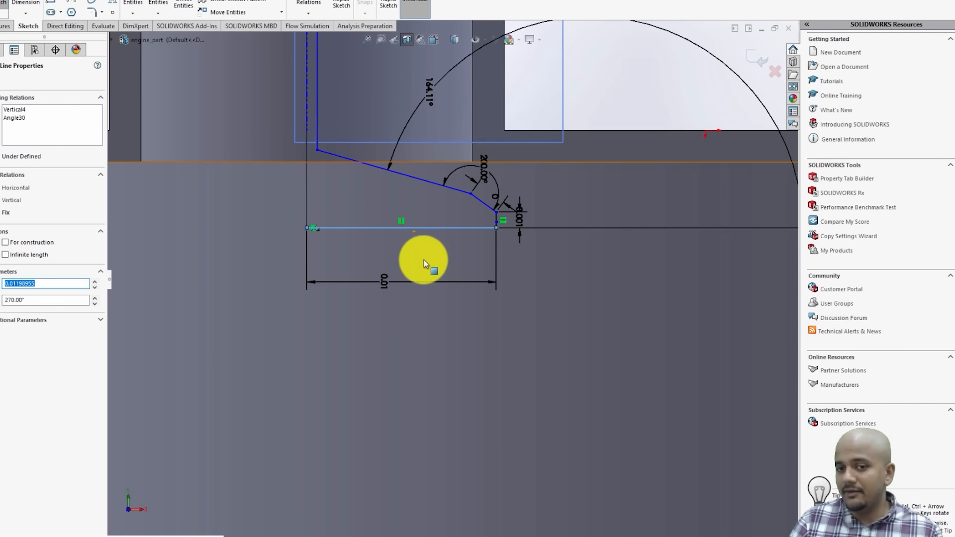
# - Dimension the vertical distance from the valve head's upper outer corner to the underside edge of the cylinder's top wall as 0.002 m
pyautogui.scroll(2, 483, 139)
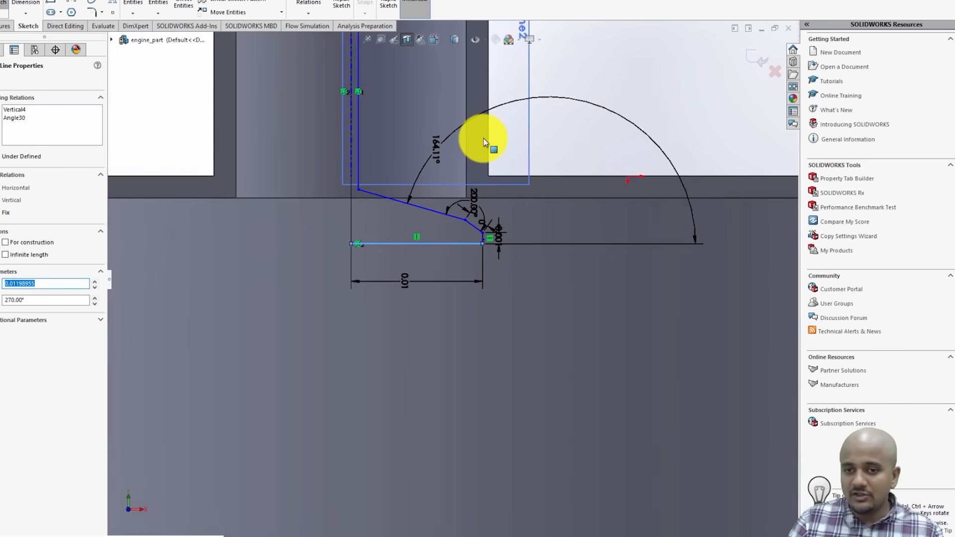
pyautogui.scroll(-1, 485, 143)
pyautogui.scroll(-3, 326, 333)
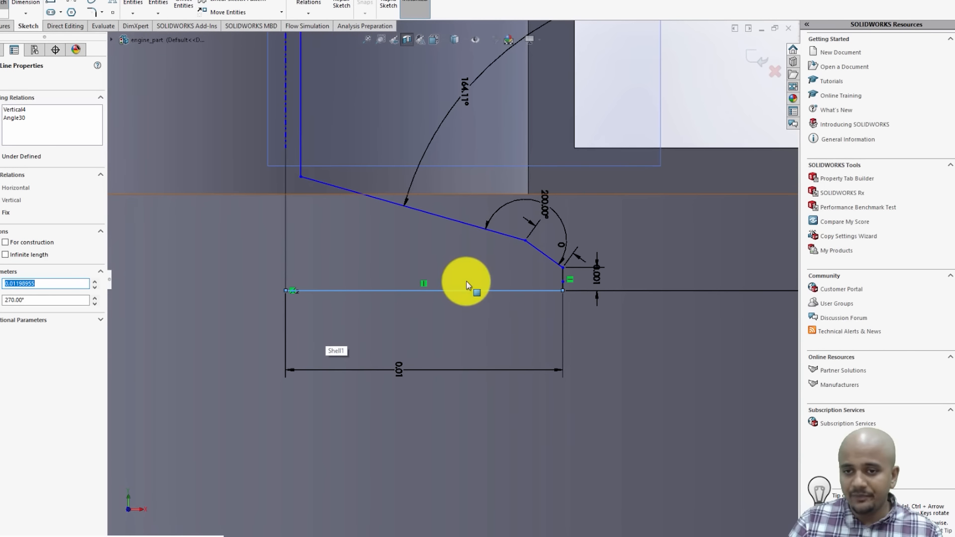
pyautogui.click(35, 6)
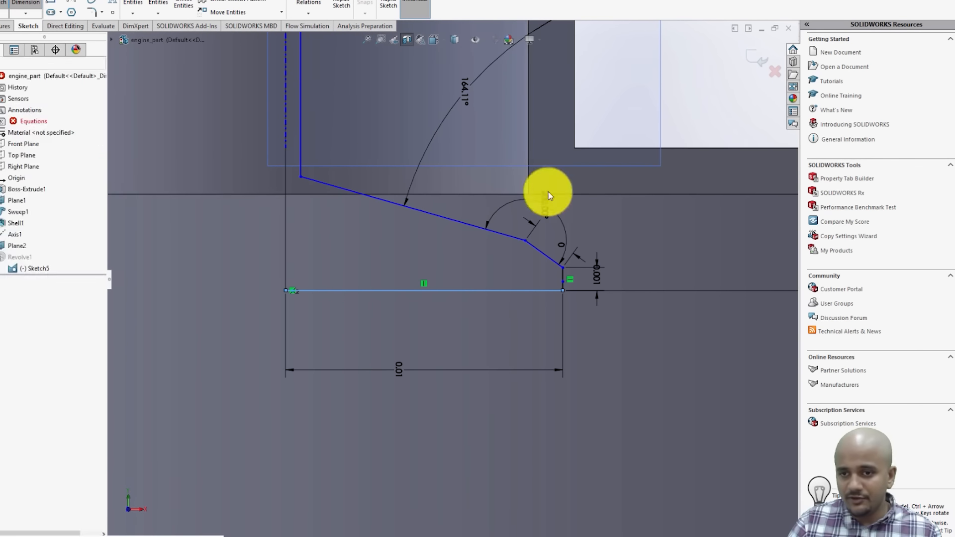
pyautogui.click(525, 241)
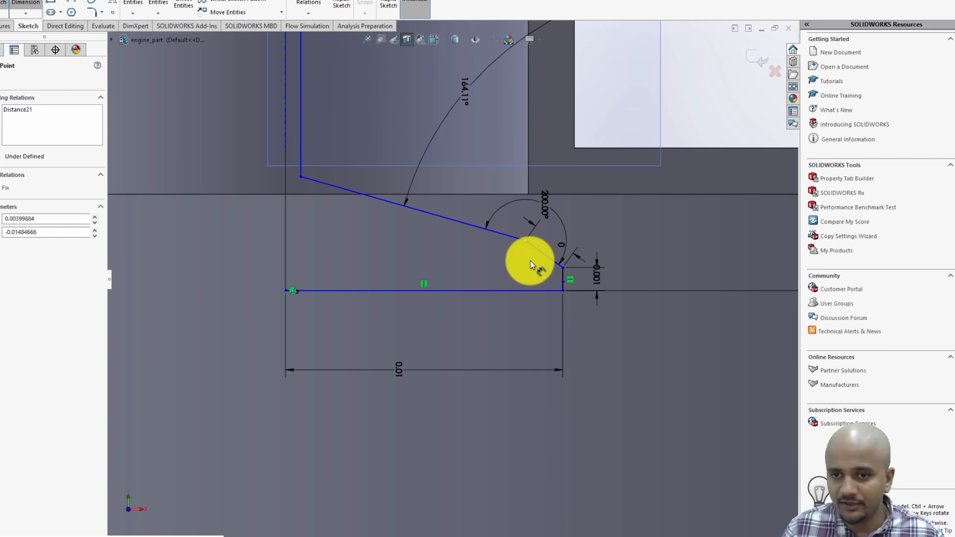
pyautogui.click(530, 195)
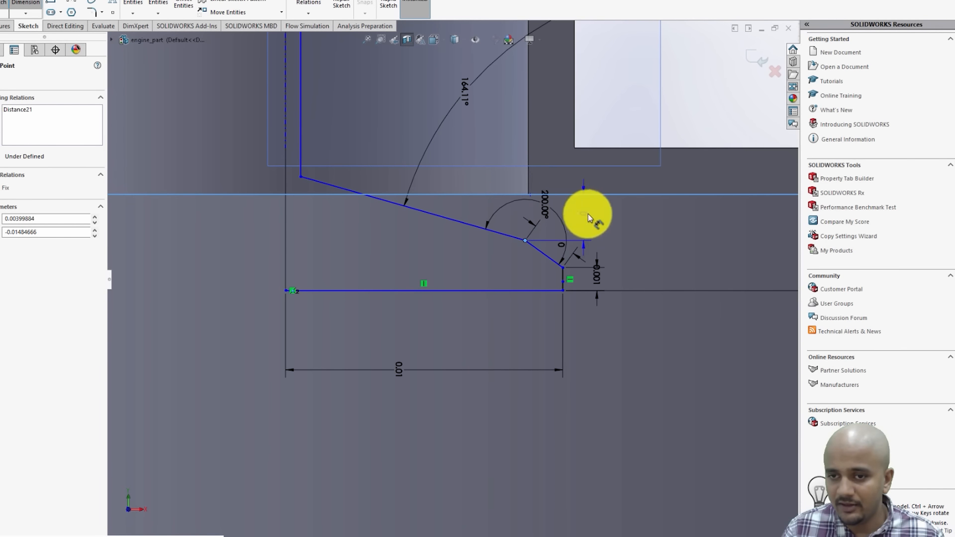
pyautogui.click(638, 219)
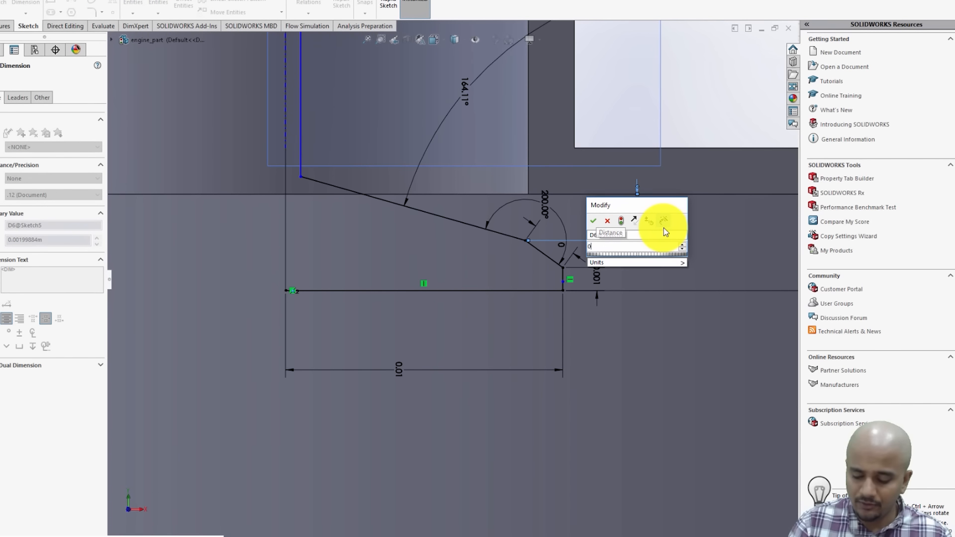
pyautogui.write('0.002')
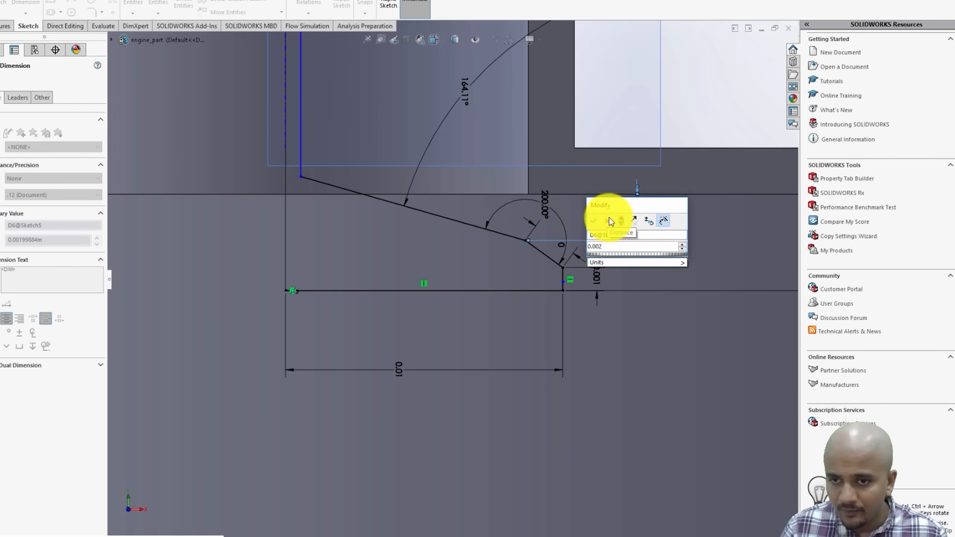
pyautogui.click(595, 220)
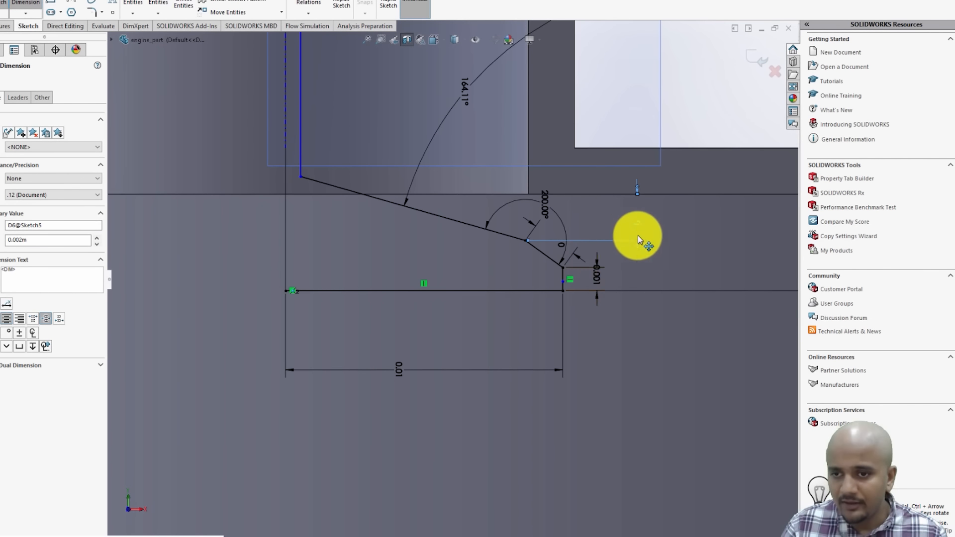
# - Set the distance between the valve head's corner and the cylinder's top wall to 0.008 m
pyautogui.doubleClick(636, 227)
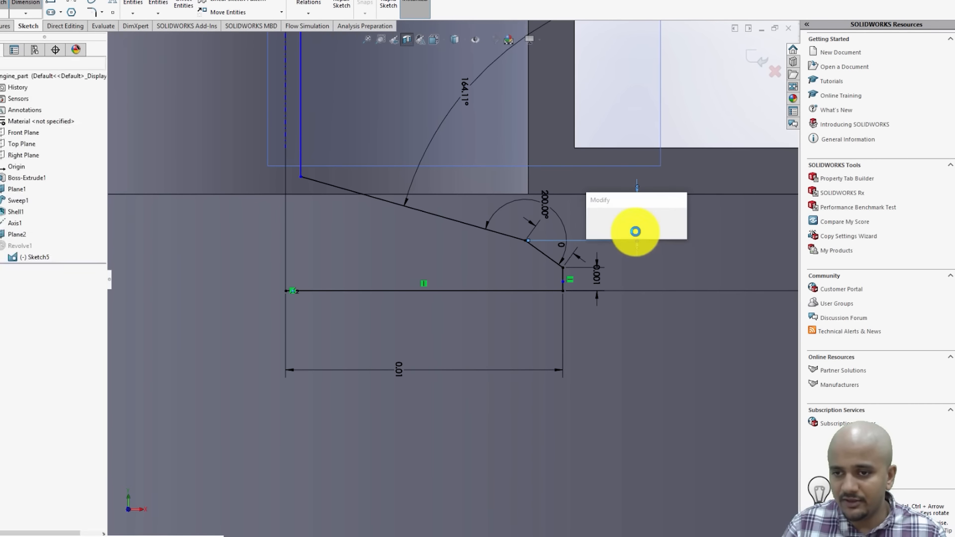
pyautogui.rightClick(595, 249)
pyautogui.moveTo(617, 269)
pyautogui.press('Right')
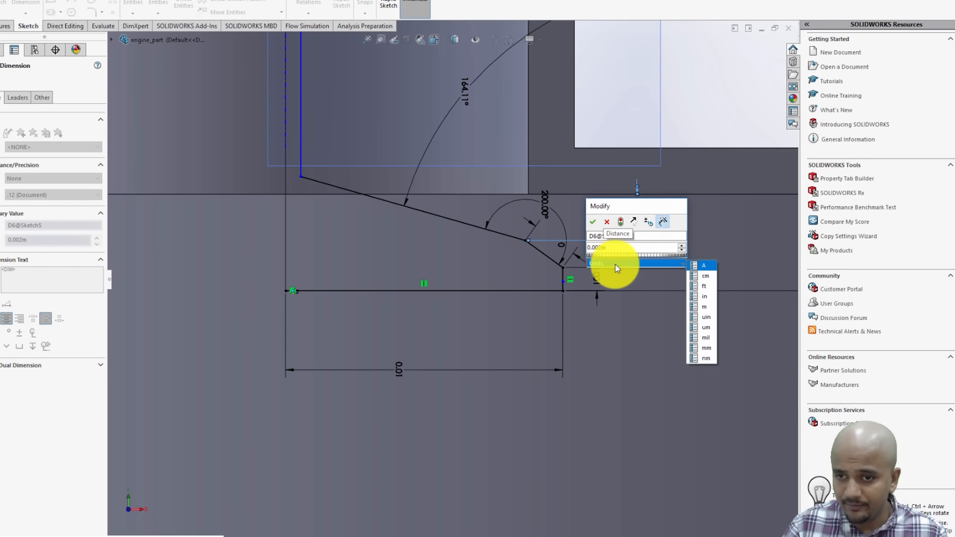
pyautogui.press('Up')
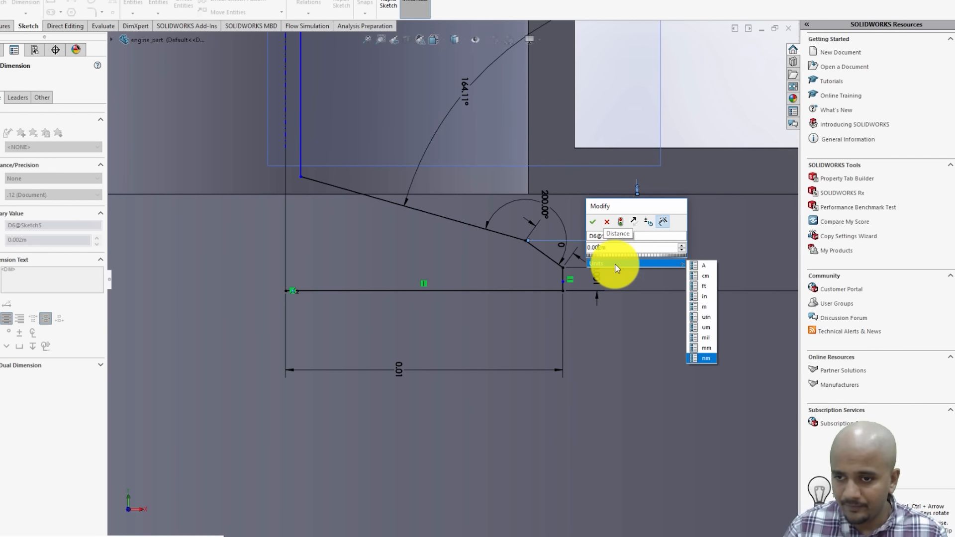
pyautogui.click(706, 348)
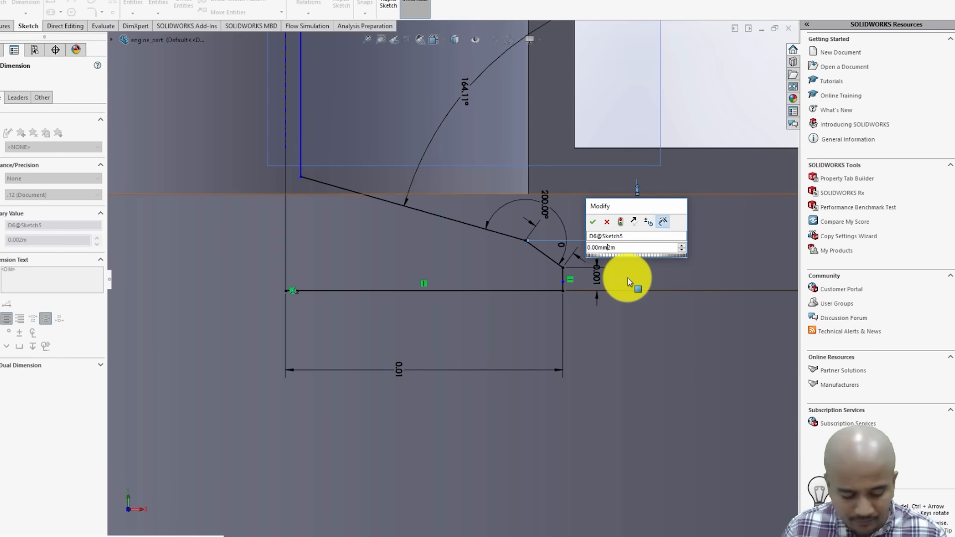
pyautogui.hotkey('shift', 'Left')
pyautogui.hotkey('shift', 'Left')
pyautogui.hotkey('shift', 'Left')
pyautogui.hotkey('shift', 'Left')
pyautogui.hotkey('shift', 'Left')
pyautogui.hotkey('shift', 'Left')
pyautogui.hotkey('shift', 'Left')
pyautogui.hotkey('shift', 'Left')
pyautogui.write('0')
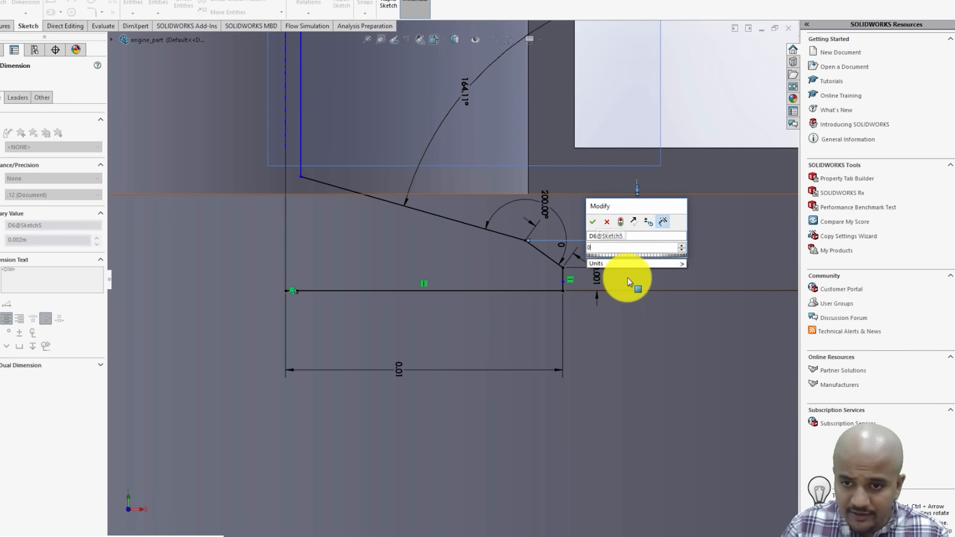
pyautogui.write('.008')
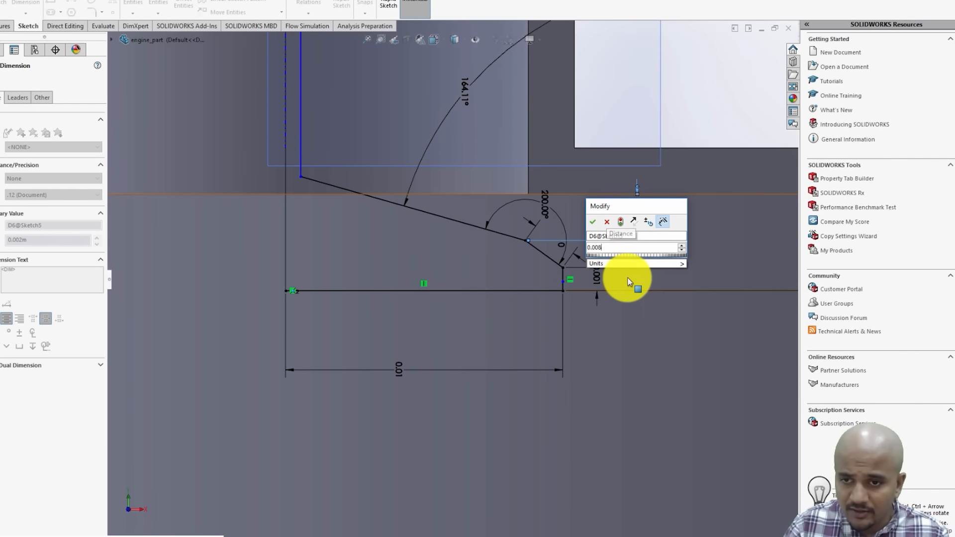
pyautogui.click(615, 263)
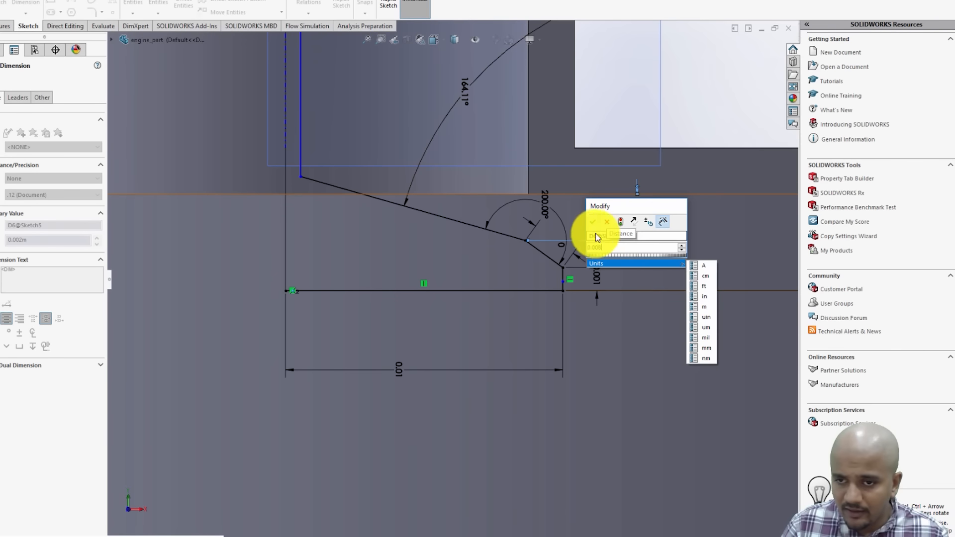
pyautogui.click(593, 224)
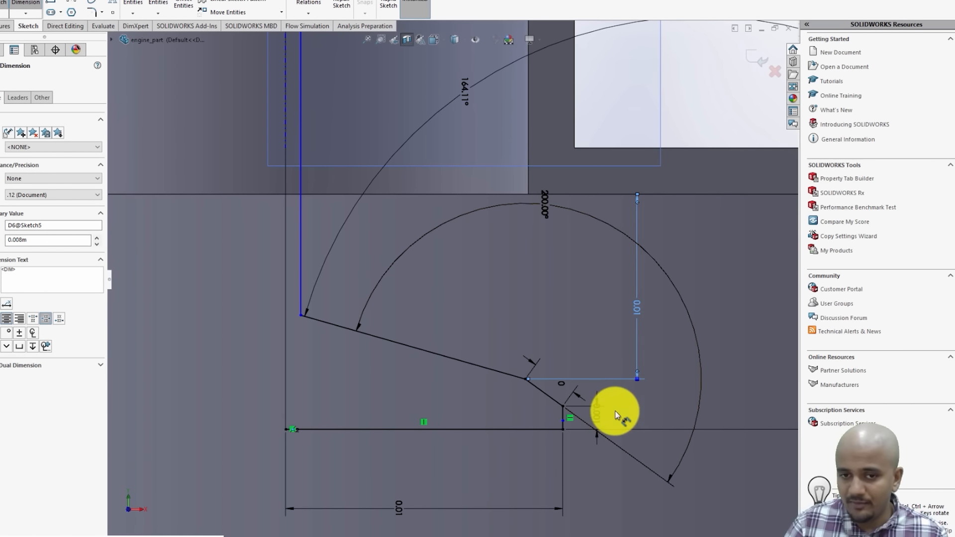
# - Delete the existing parametric study What If Analysis 1 from the Valve flow analysis project
pyautogui.scroll(5, 615, 415)
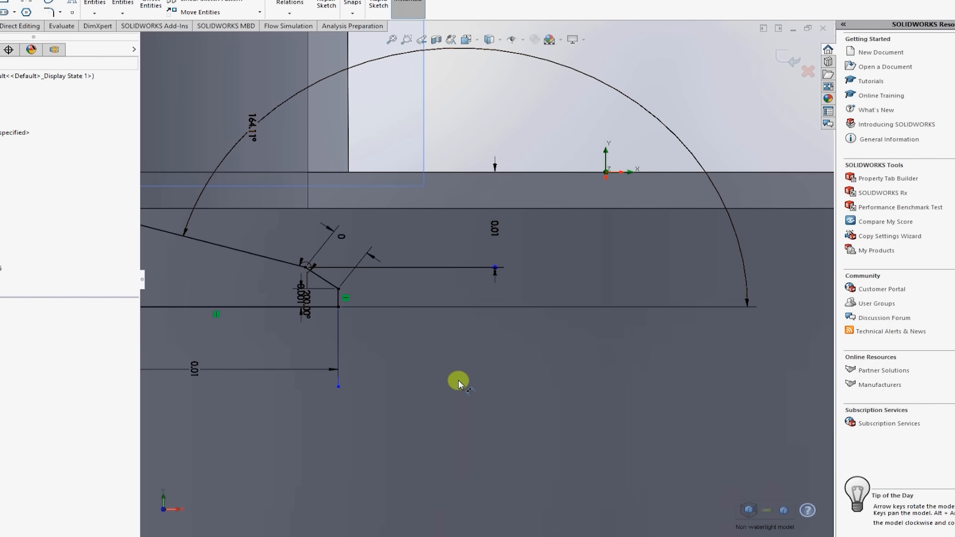
pyautogui.scroll(3, 453, 349)
pyautogui.scroll(-3, 433, 269)
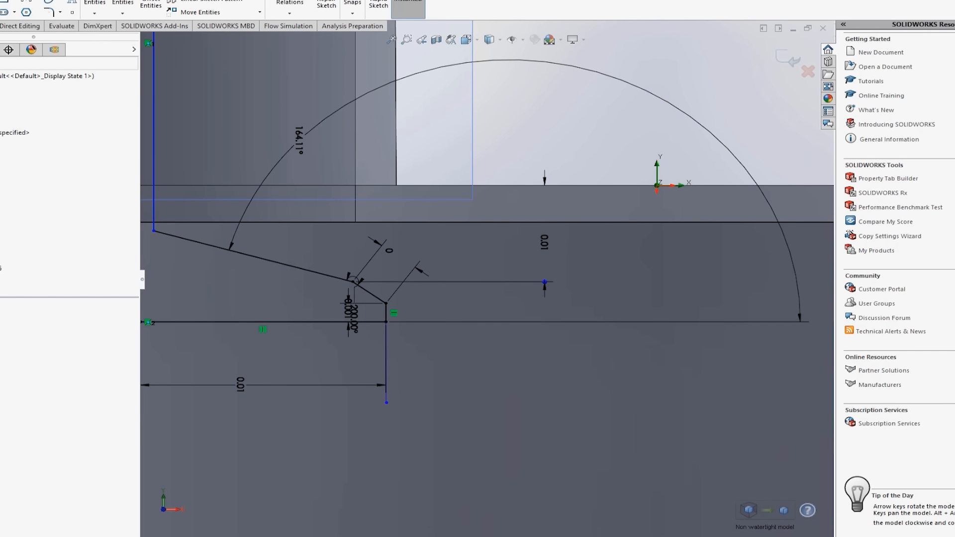
pyautogui.click(58, 51)
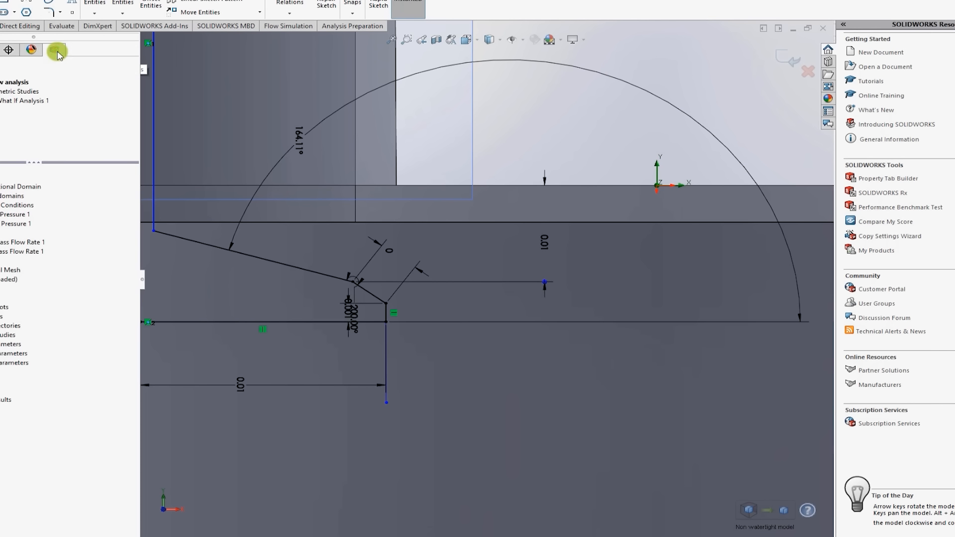
pyautogui.rightClick(6, 93)
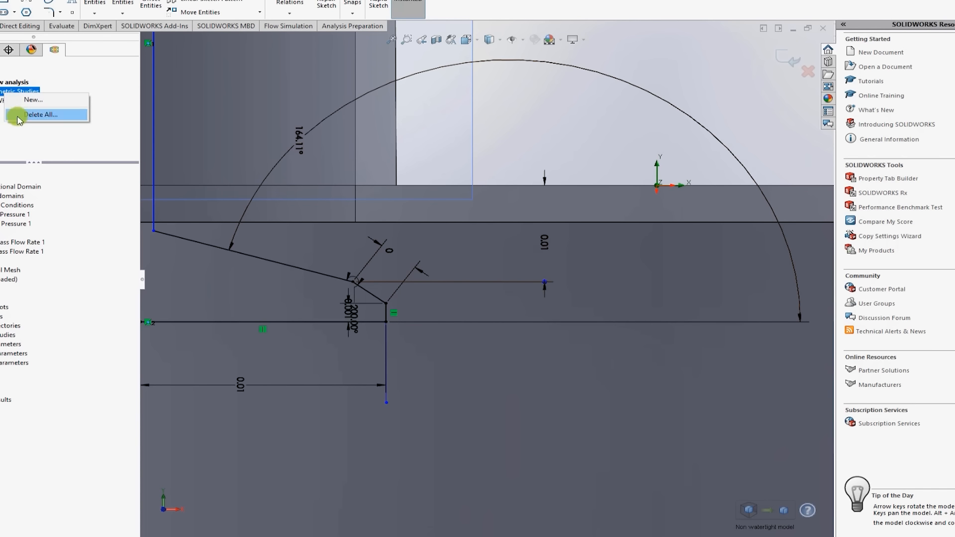
pyautogui.click(40, 114)
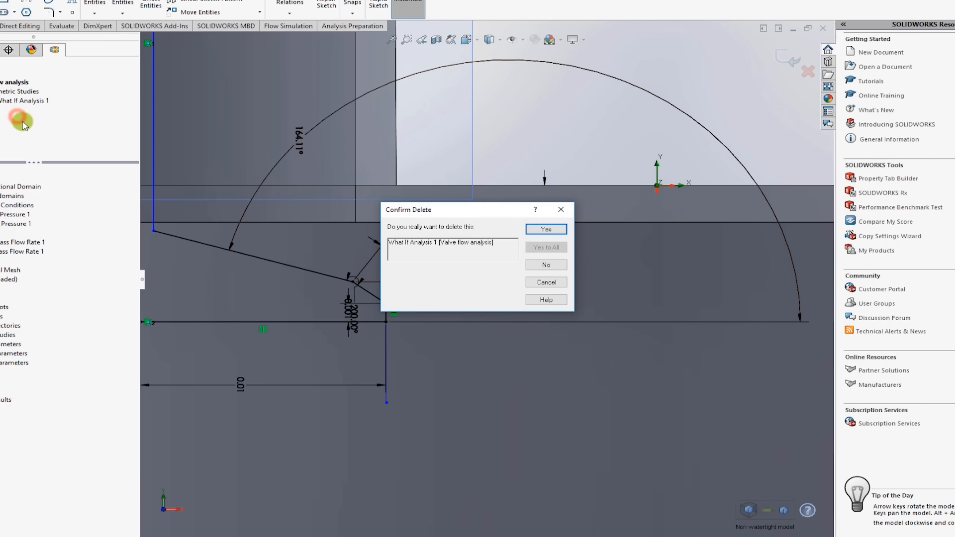
pyautogui.click(546, 229)
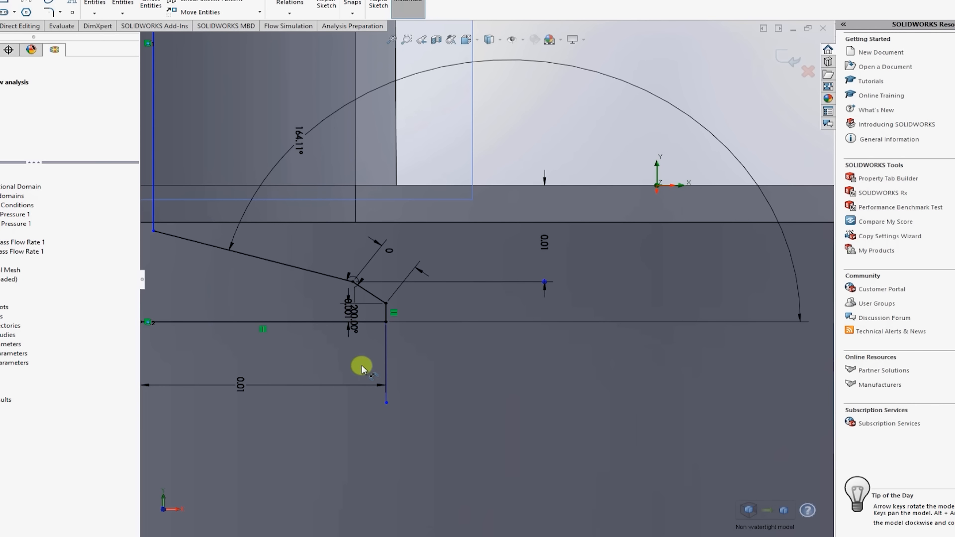
# - Create a new parametric study for the Valve flow analysis project
pyautogui.click(231, 395)
pyautogui.scroll(2, 227, 395)
pyautogui.rightClick(2, 83)
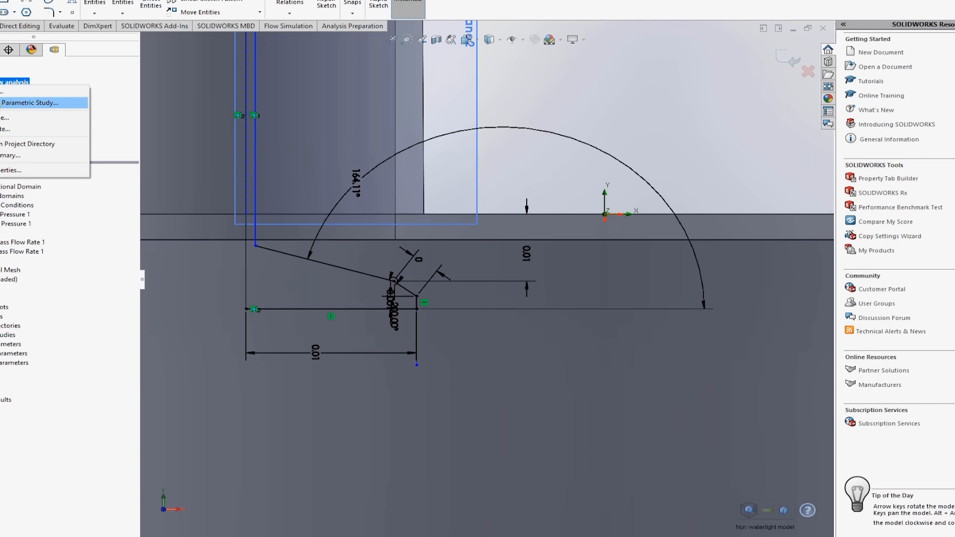
pyautogui.click(30, 102)
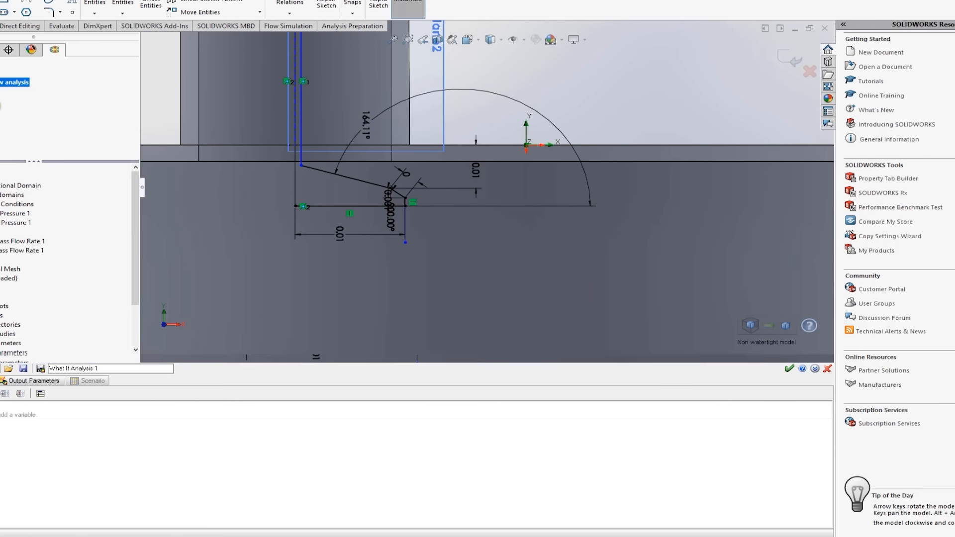
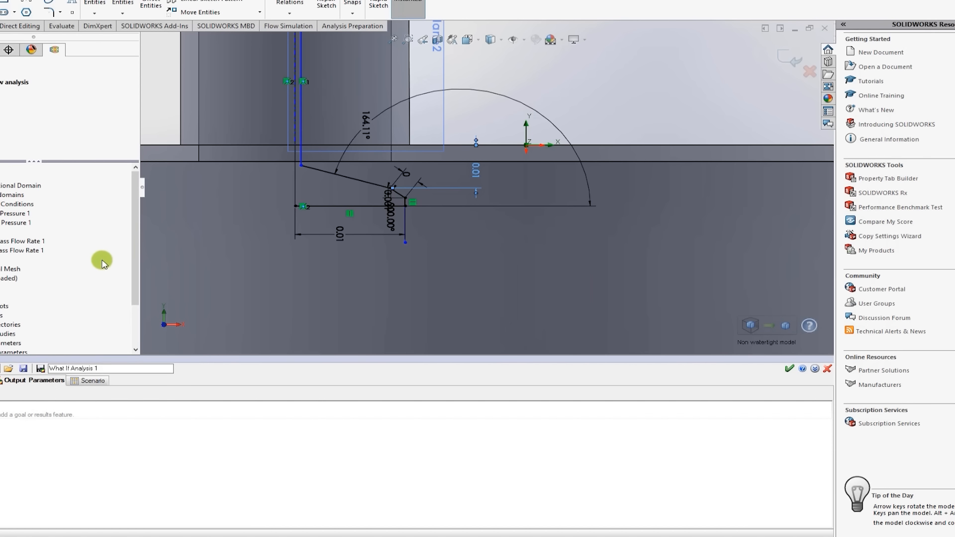
# - Delete Cut Plot 1 from the flow analysis results
pyautogui.scroll(4, 365, 201)
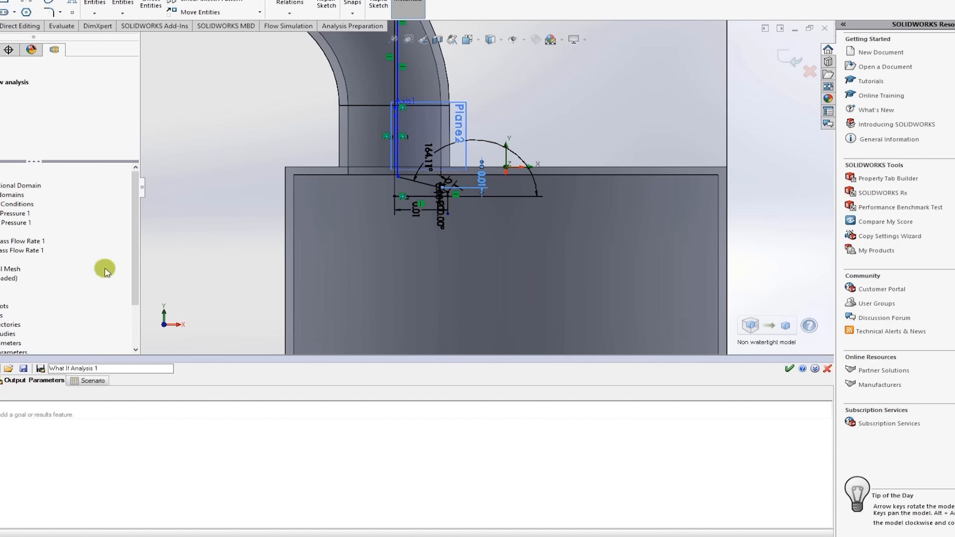
pyautogui.rightClick(1, 297)
pyautogui.click(11, 303)
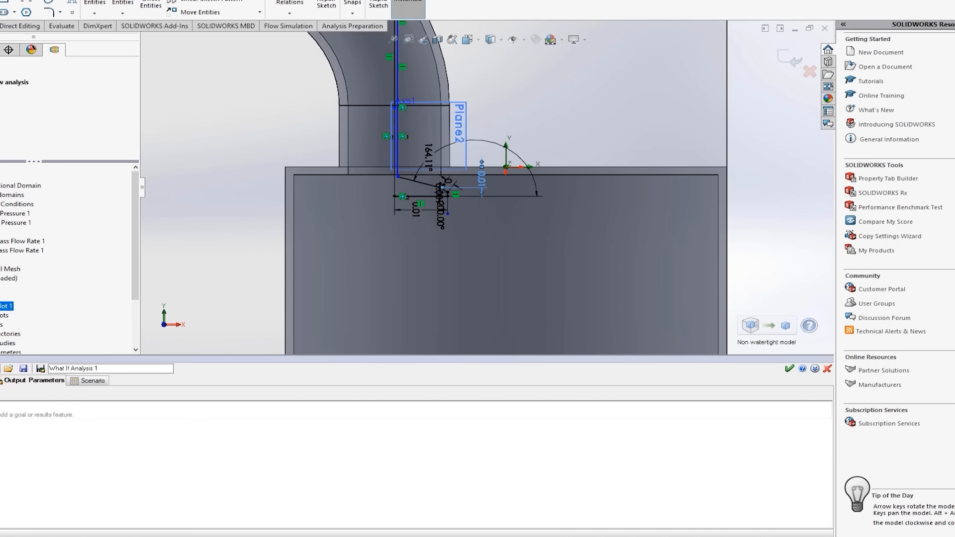
pyautogui.rightClick(1, 307)
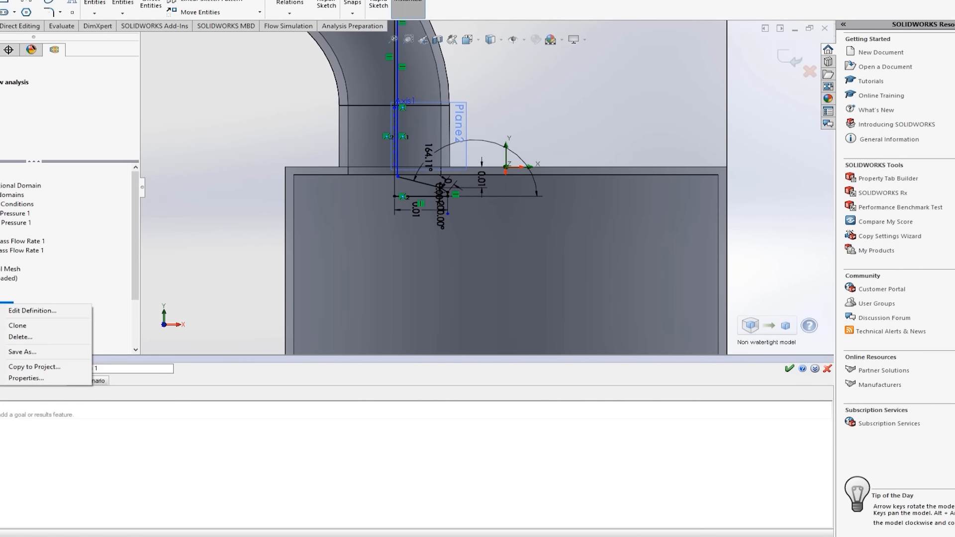
pyautogui.click(22, 338)
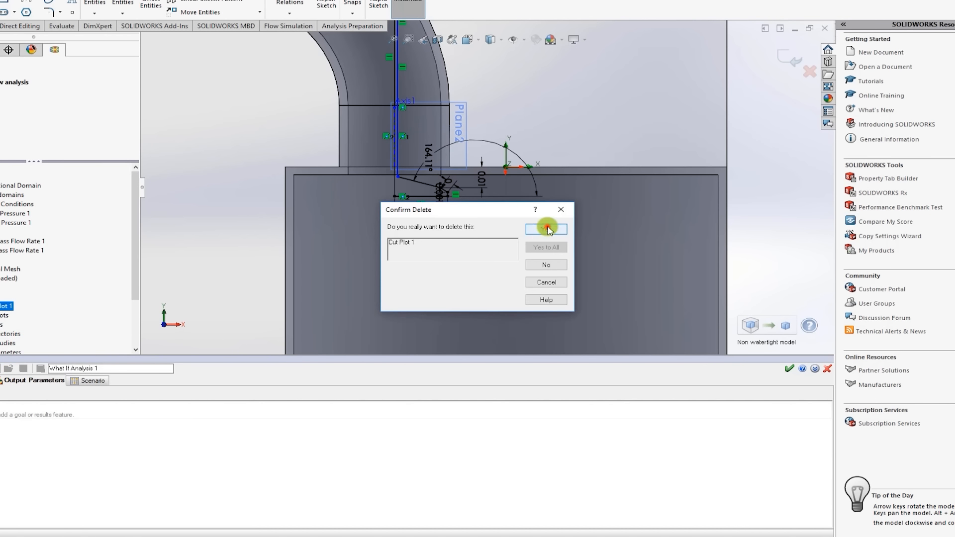
pyautogui.click(548, 227)
# - Insert a new cut plot on the Front Plane and choose its plotted parameter
pyautogui.click(1, 306)
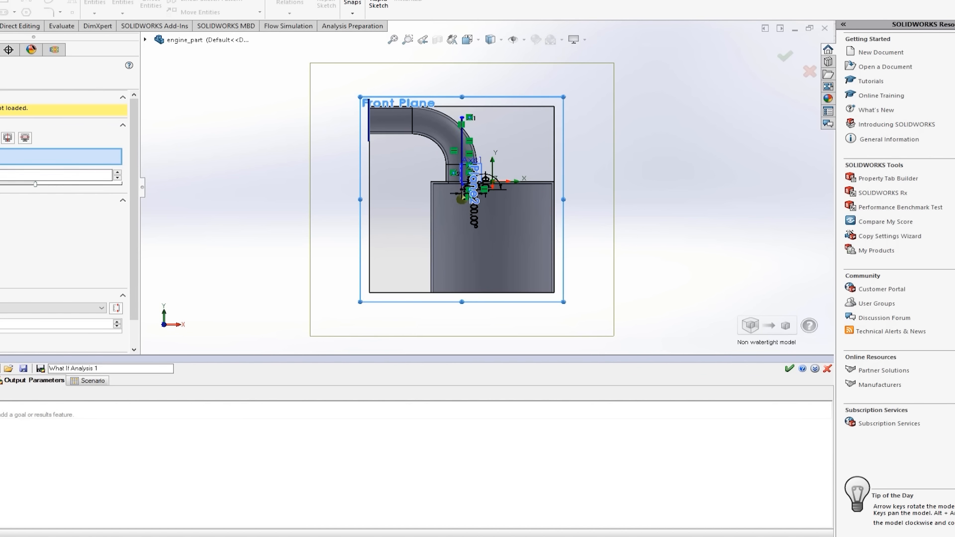
pyautogui.click(49, 308)
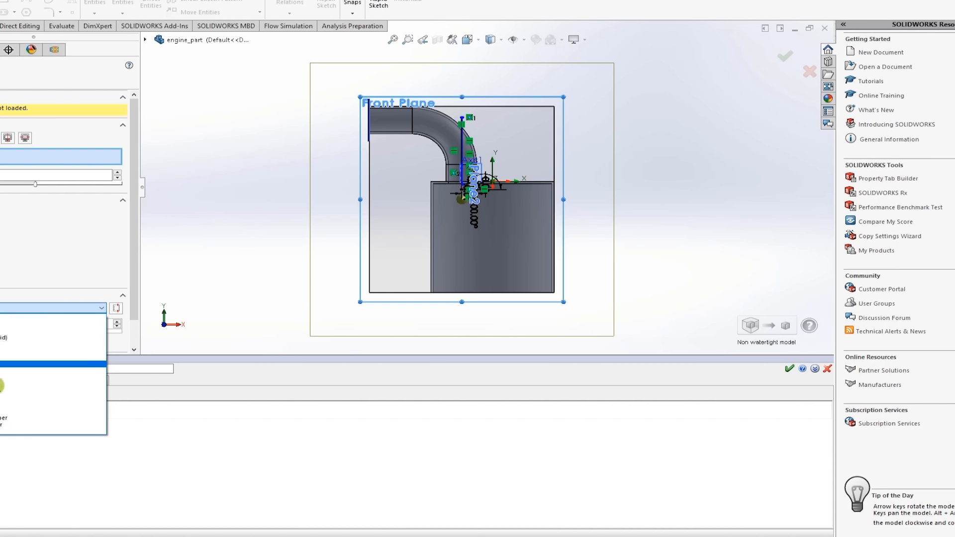
pyautogui.click(4, 401)
pyautogui.click(50, 308)
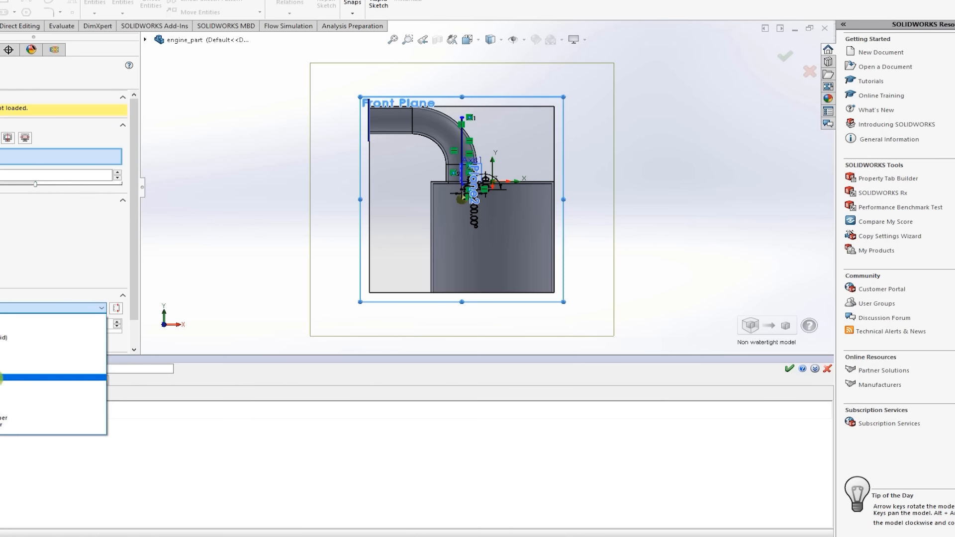
pyautogui.click(2, 343)
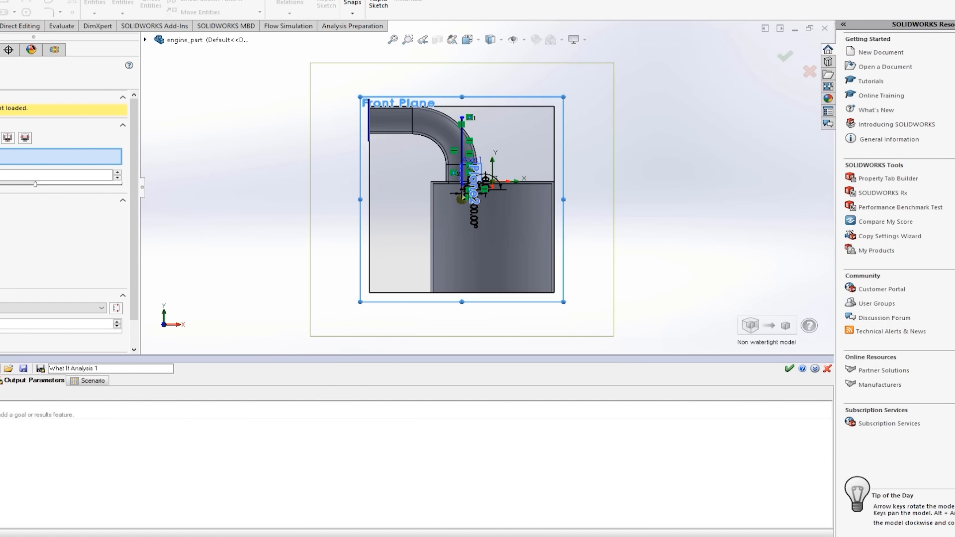
pyautogui.click(1, 79)
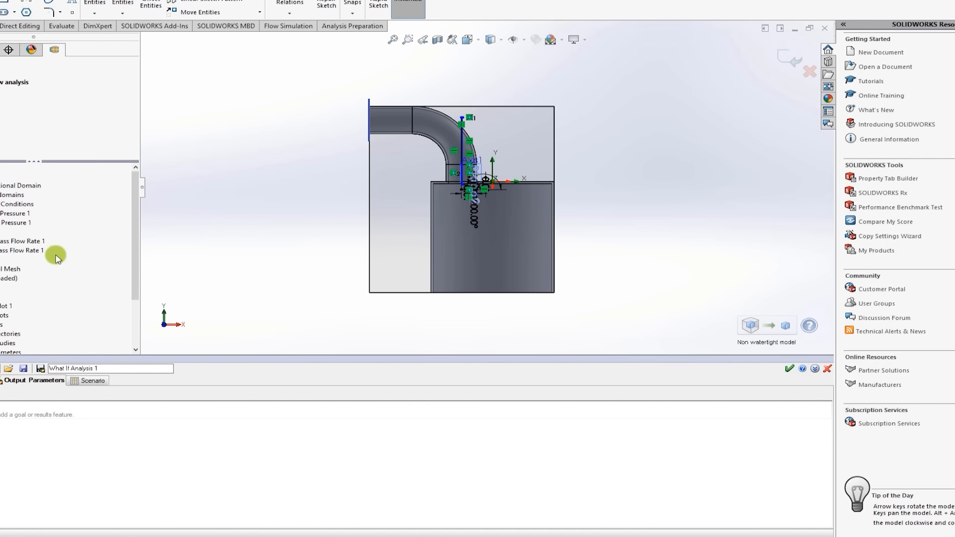
# - Delete the surface goal SG Mass Flow Rate 1 from the Valve flow analysis project
pyautogui.click(6, 253)
pyautogui.rightClick(6, 253)
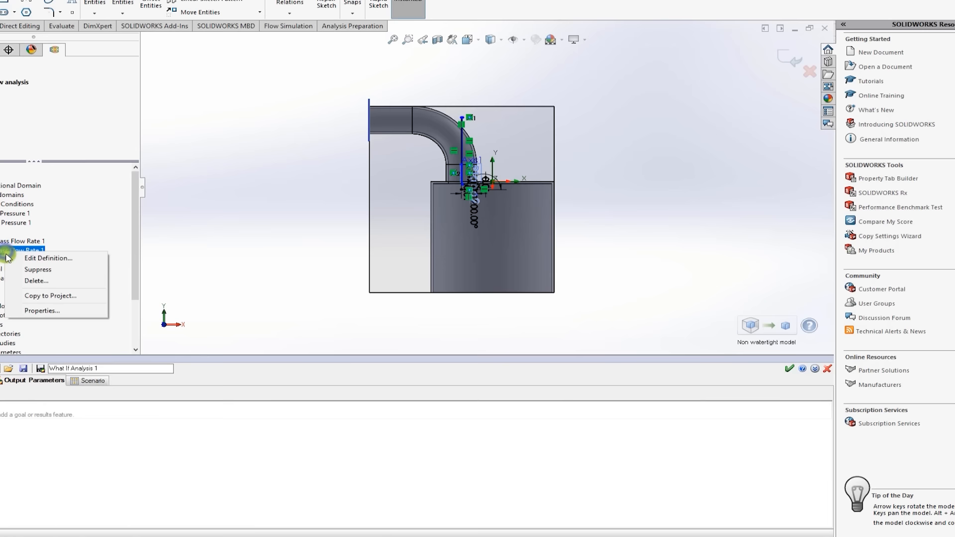
pyautogui.click(24, 280)
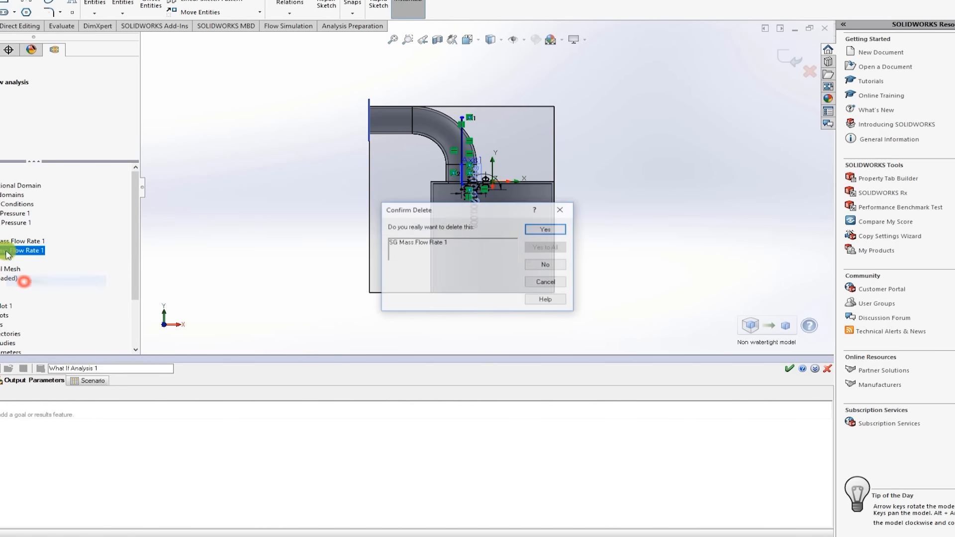
pyautogui.click(529, 232)
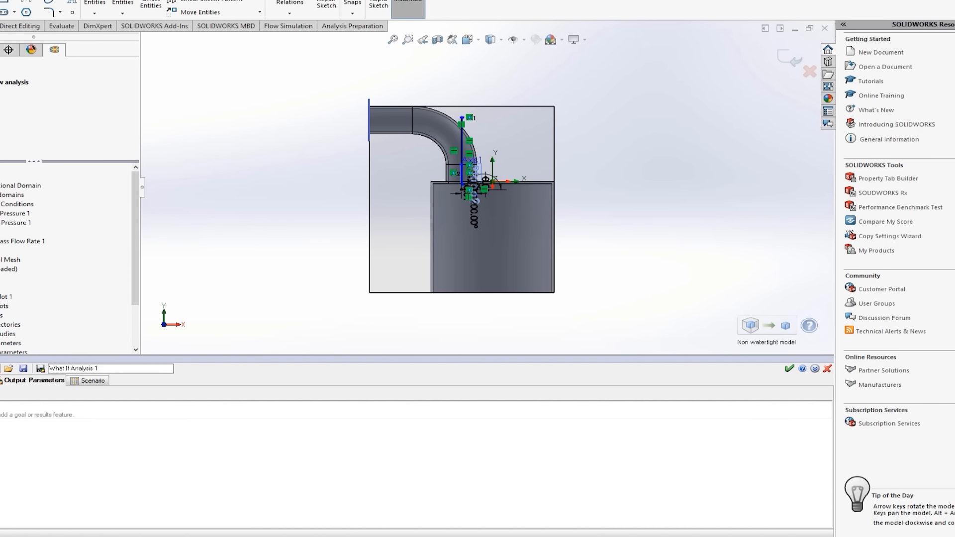
pyautogui.rightClick(10, 232)
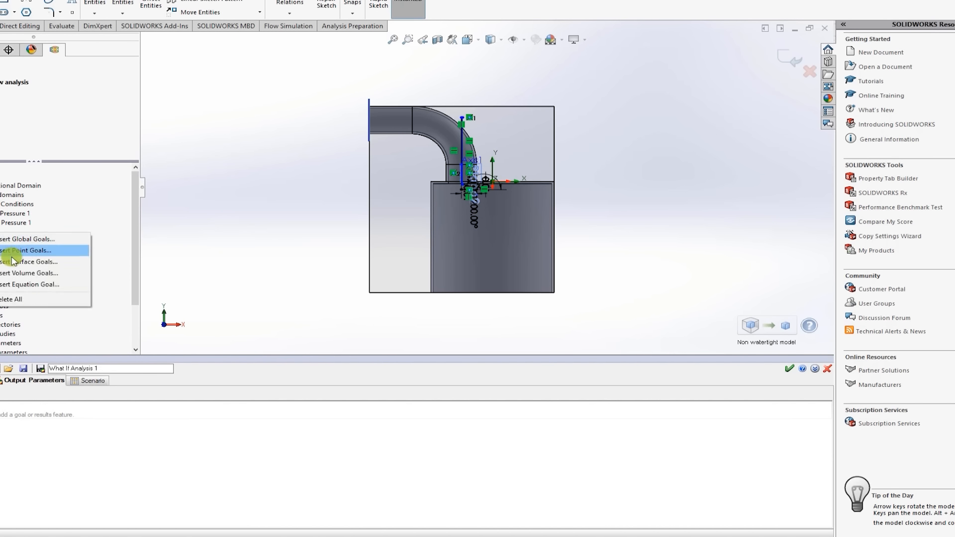
pyautogui.click(15, 263)
pyautogui.moveTo(341, 299); pyautogui.dragTo(249, 251, button='middle')
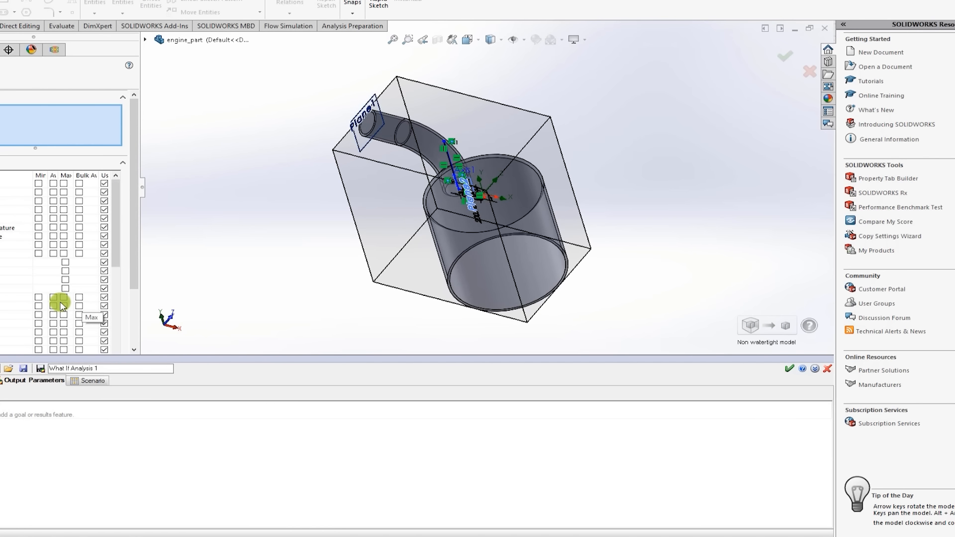
pyautogui.click(66, 264)
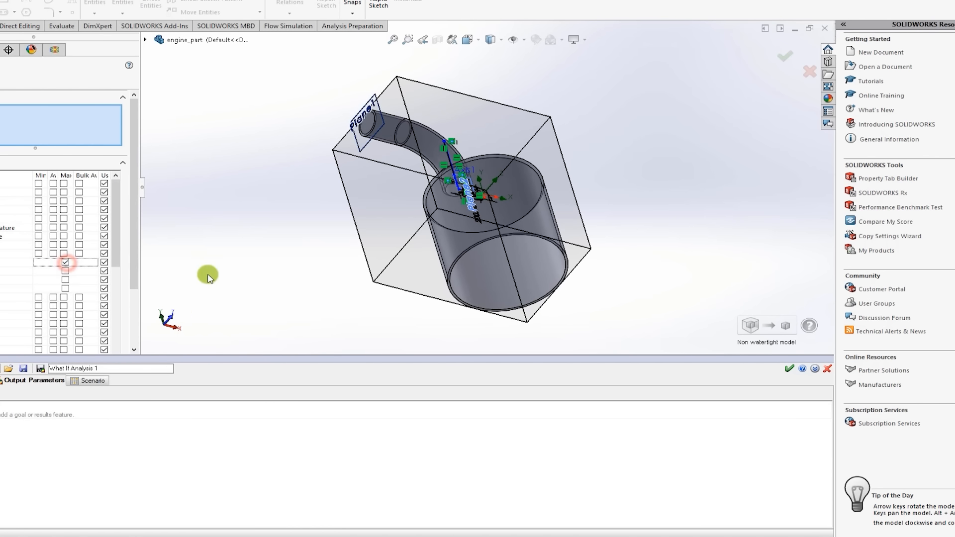
pyautogui.rightClick(471, 269)
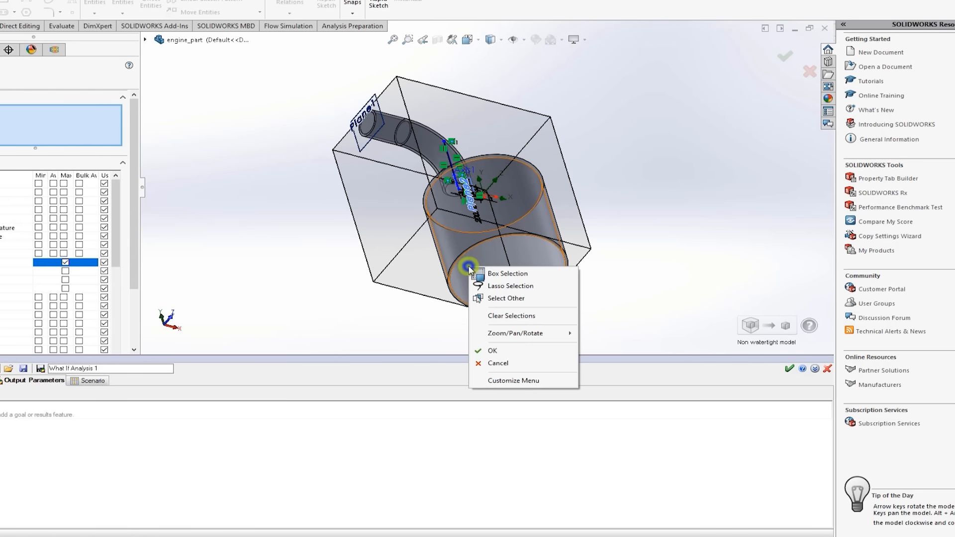
pyautogui.click(516, 300)
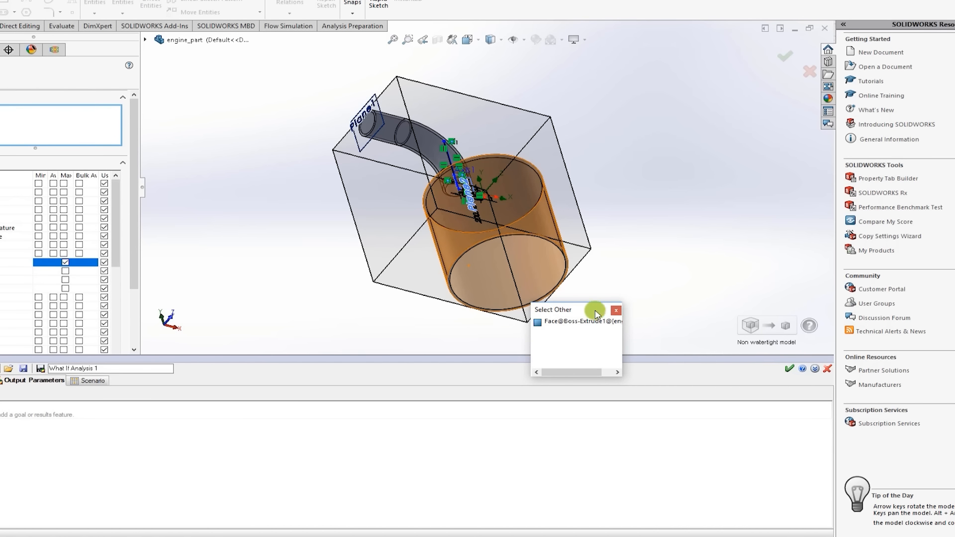
pyautogui.click(616, 310)
pyautogui.scroll(-5, 493, 267)
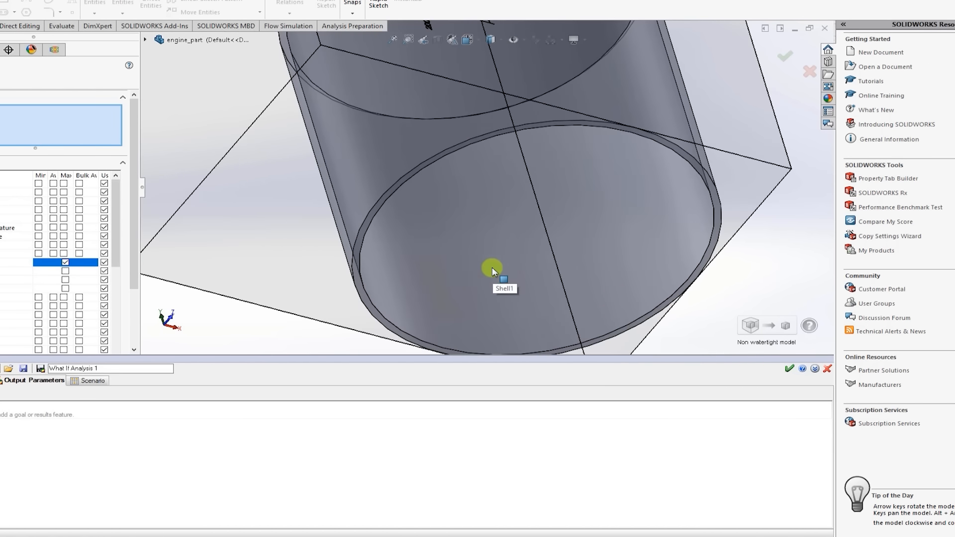
pyautogui.scroll(2, 398, 275)
pyautogui.rightClick(385, 282)
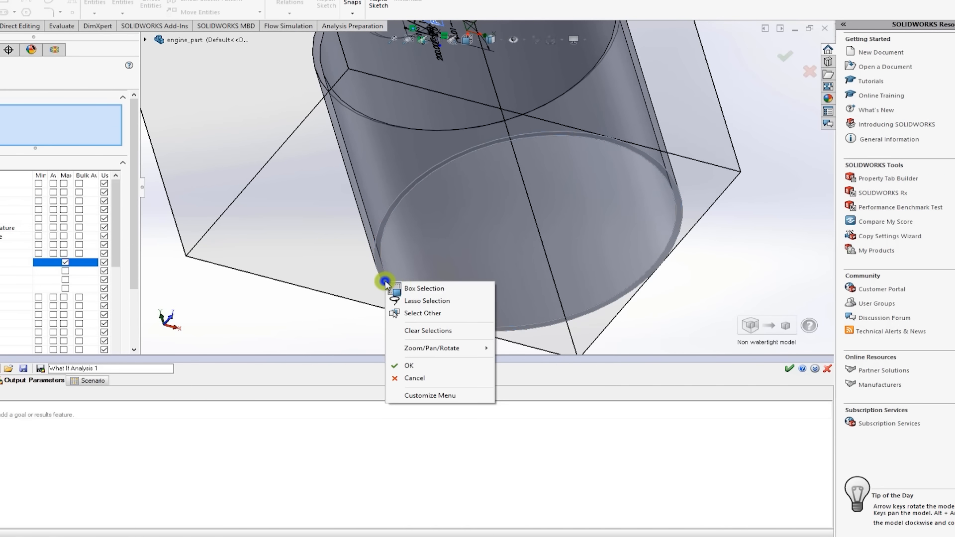
pyautogui.click(428, 313)
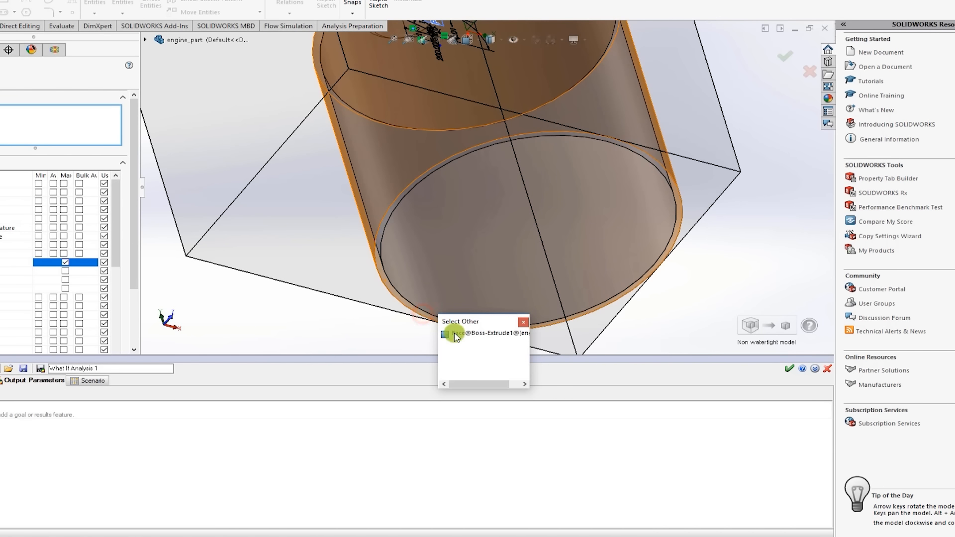
pyautogui.click(523, 324)
pyautogui.scroll(5, 388, 277)
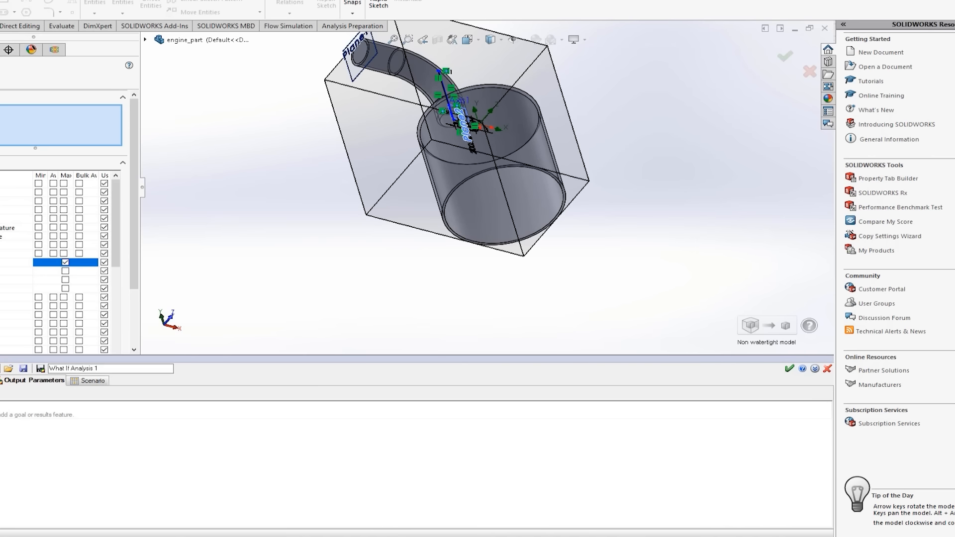
pyautogui.scroll(3, 291, 261)
pyautogui.scroll(-2, 289, 170)
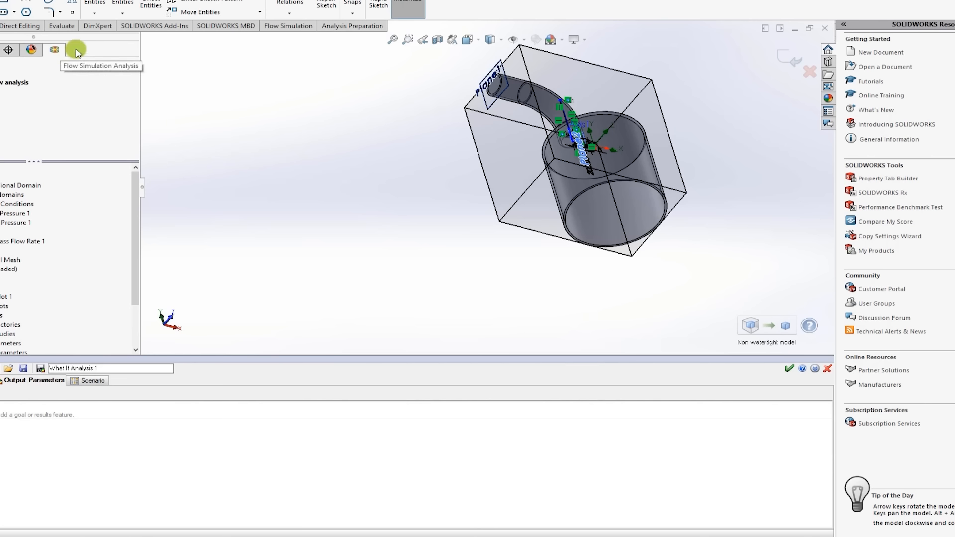
# - Set the Flow Simulation model transparency value to 1.00
pyautogui.click(287, 27)
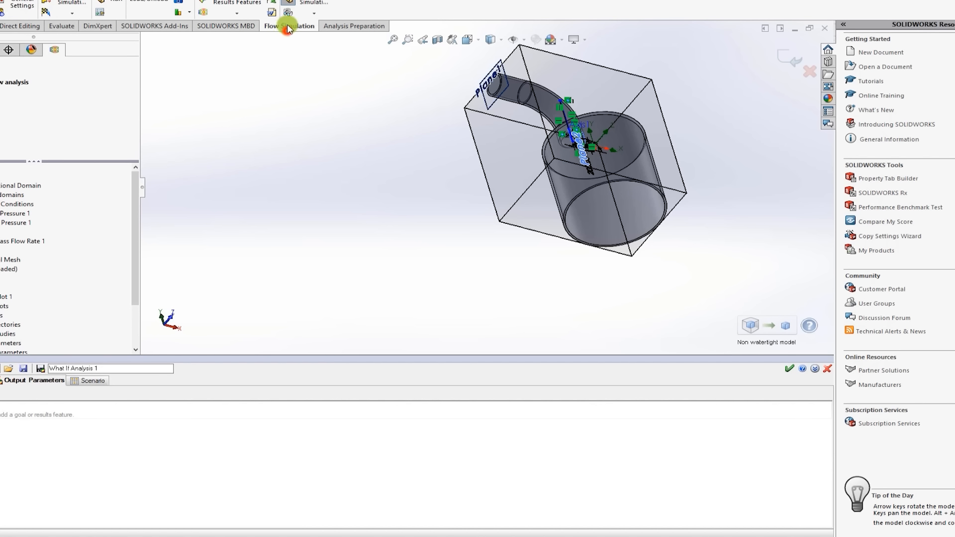
pyautogui.click(243, 18)
pyautogui.click(311, 11)
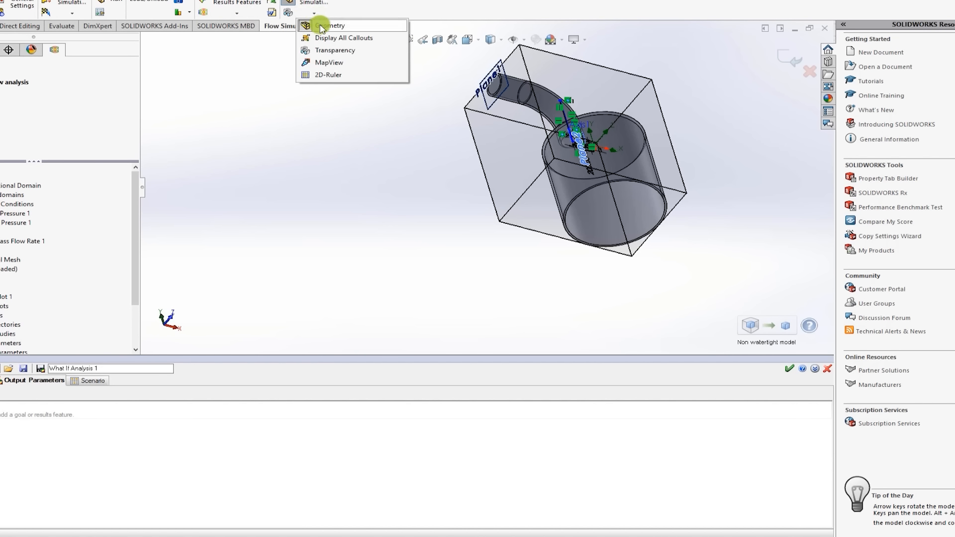
pyautogui.click(328, 50)
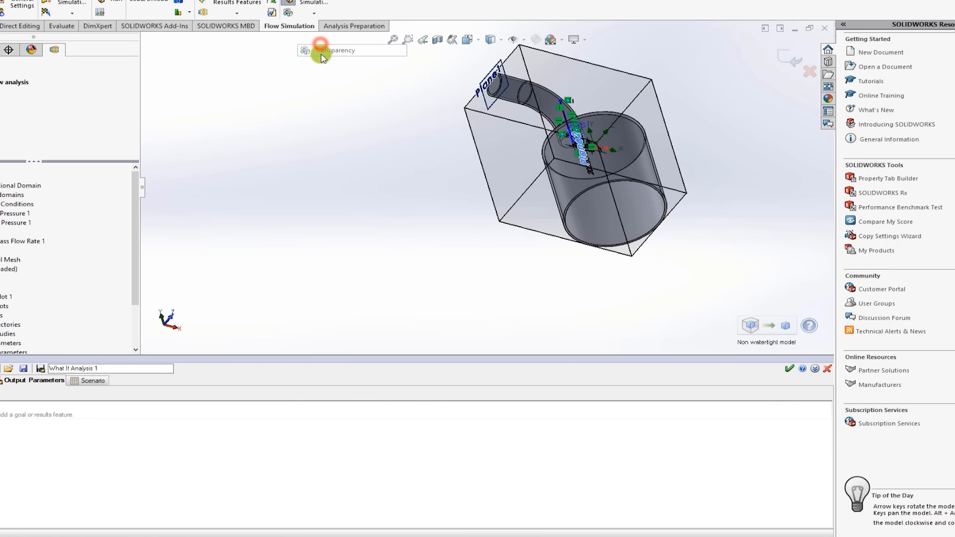
pyautogui.moveTo(439, 264); pyautogui.dragTo(527, 264)
pyautogui.click(474, 265)
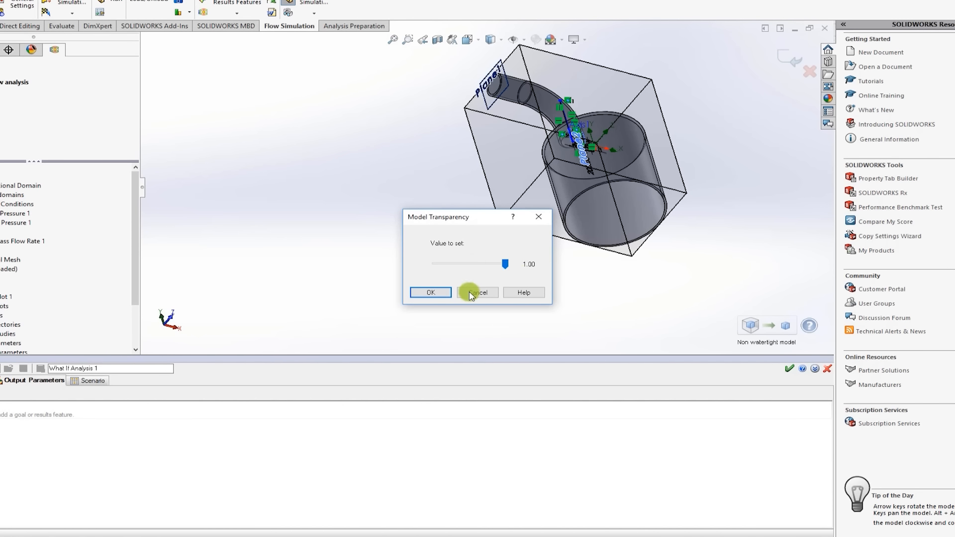
pyautogui.click(431, 292)
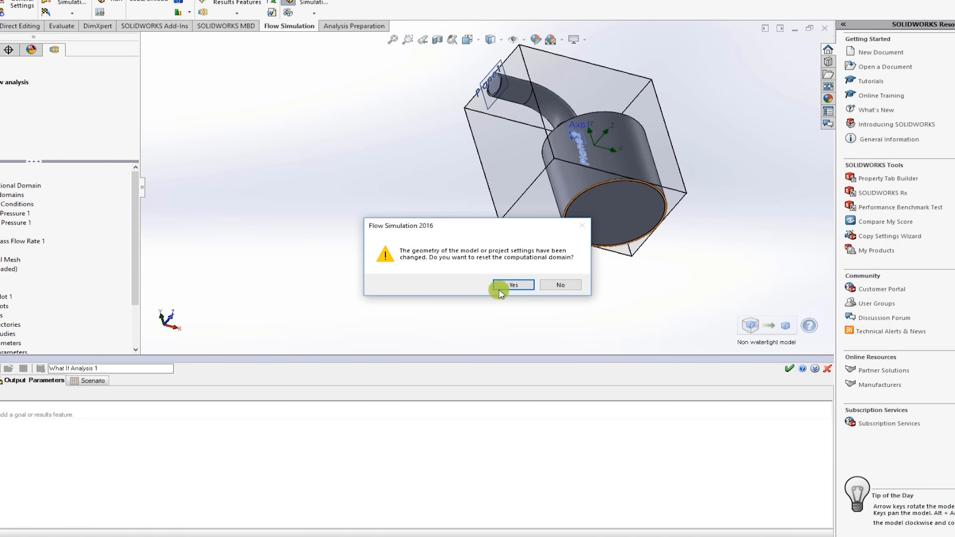
# - Reset the computational domain for the changed geometry and open the context options for the LID1 face closing the cylinder
pyautogui.click(503, 286)
pyautogui.click(510, 300)
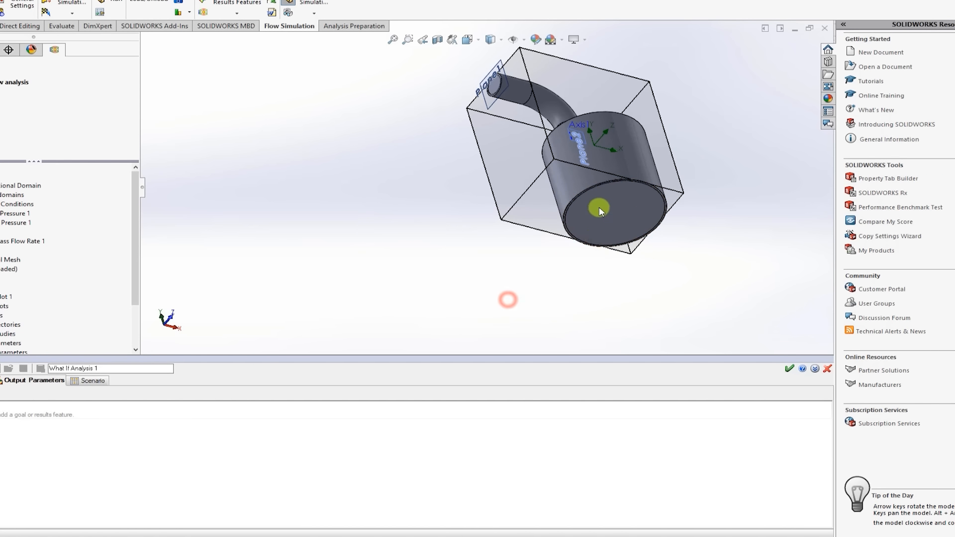
pyautogui.scroll(-5, 635, 194)
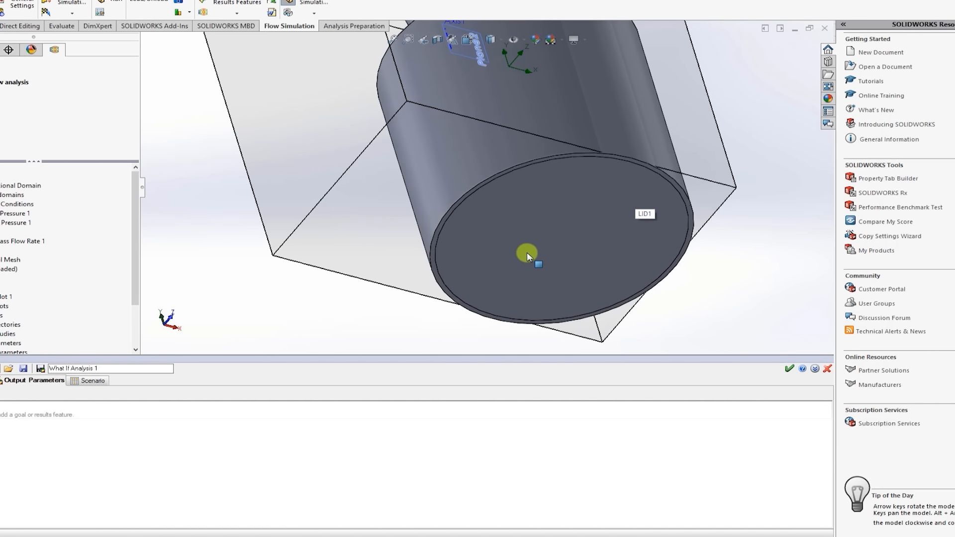
pyautogui.rightClick(491, 253)
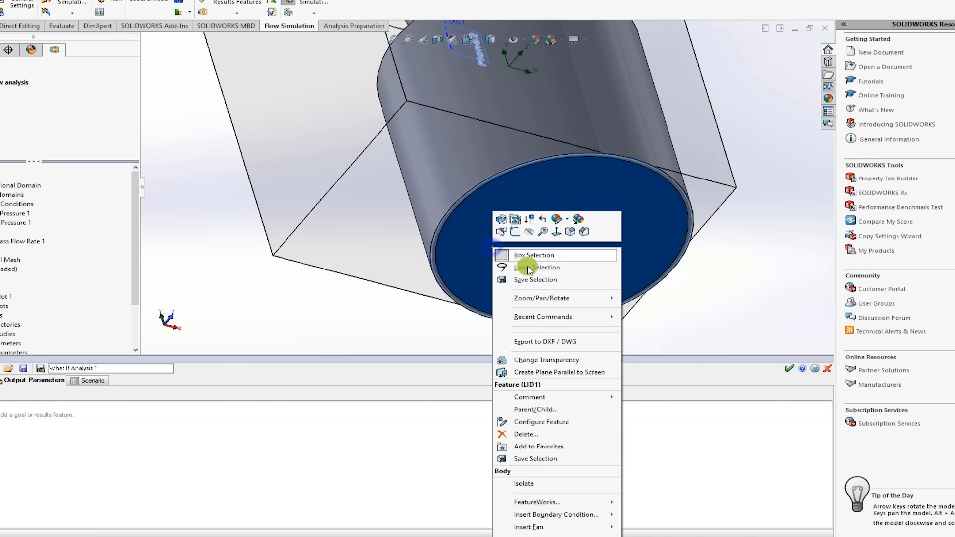
# - Insert a mass flow rate surface goal on LID1, the lid closing the open end of the cylinder
pyautogui.click(384, 303)
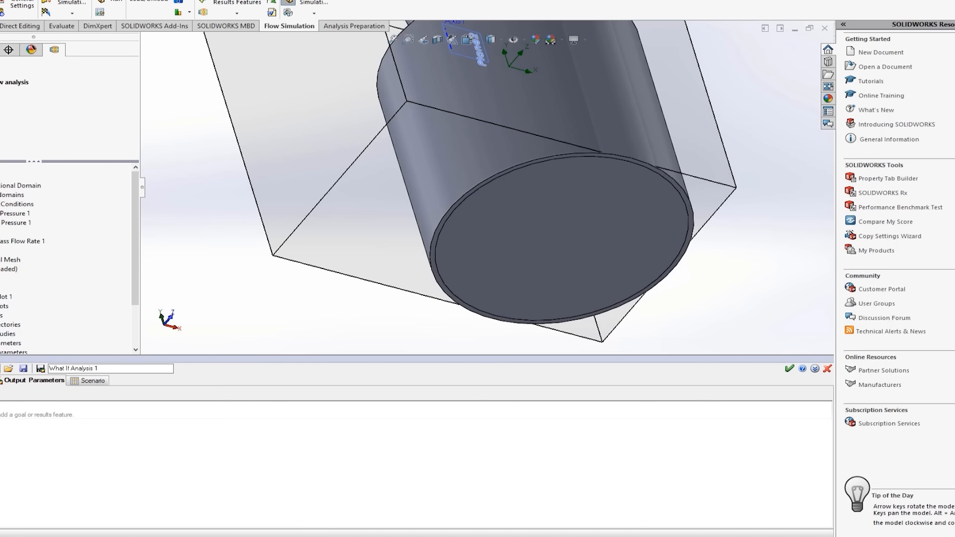
pyautogui.rightClick(0, 233)
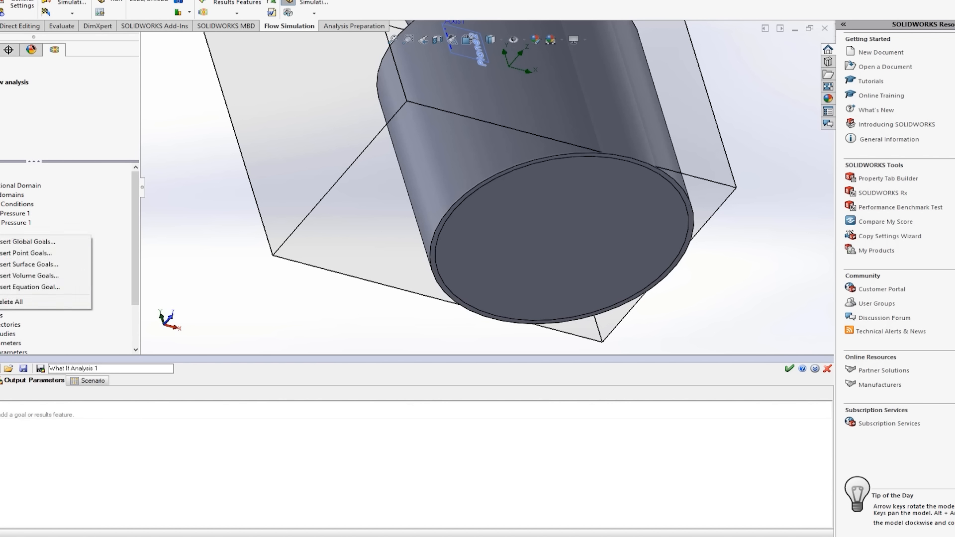
pyautogui.click(24, 267)
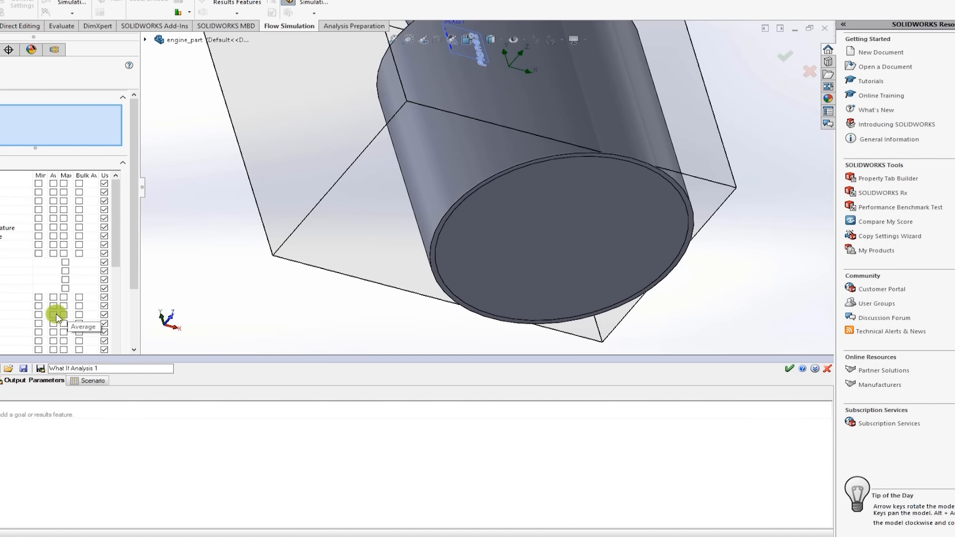
pyautogui.click(65, 263)
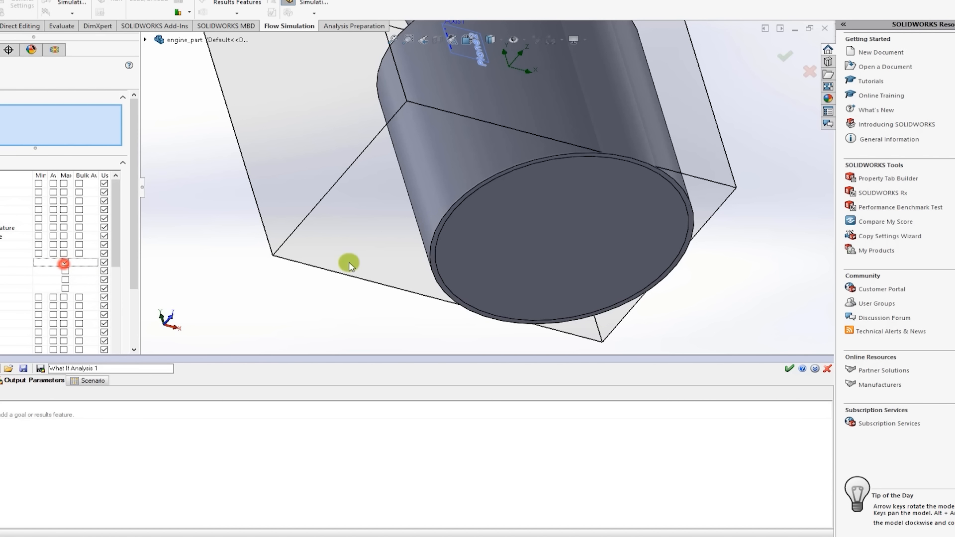
pyautogui.click(536, 246)
pyautogui.rightClick(536, 246)
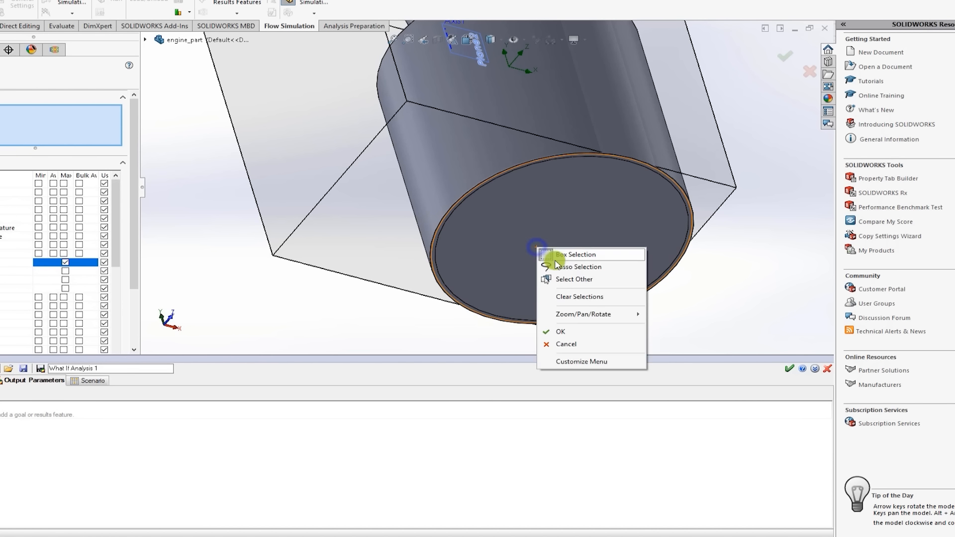
pyautogui.click(560, 278)
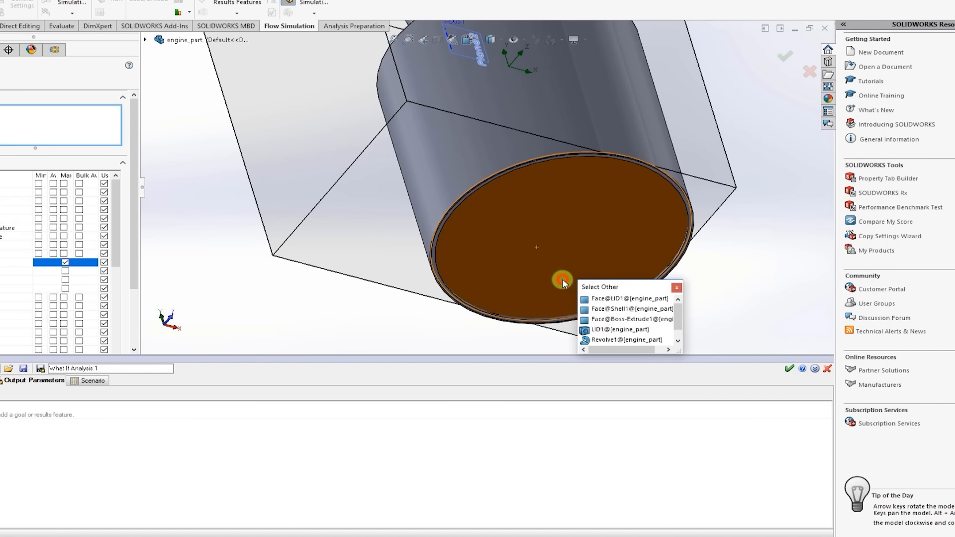
pyautogui.click(605, 330)
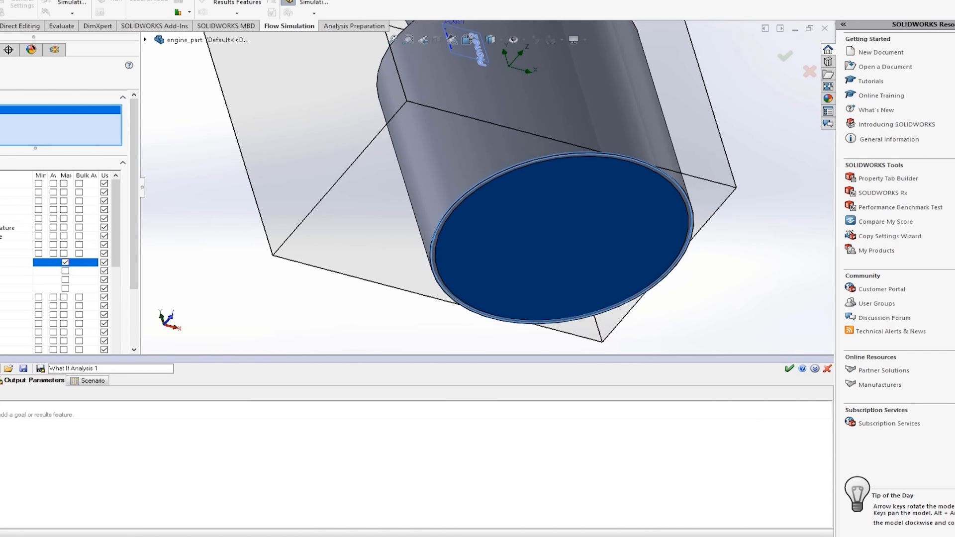
pyautogui.press('Return')
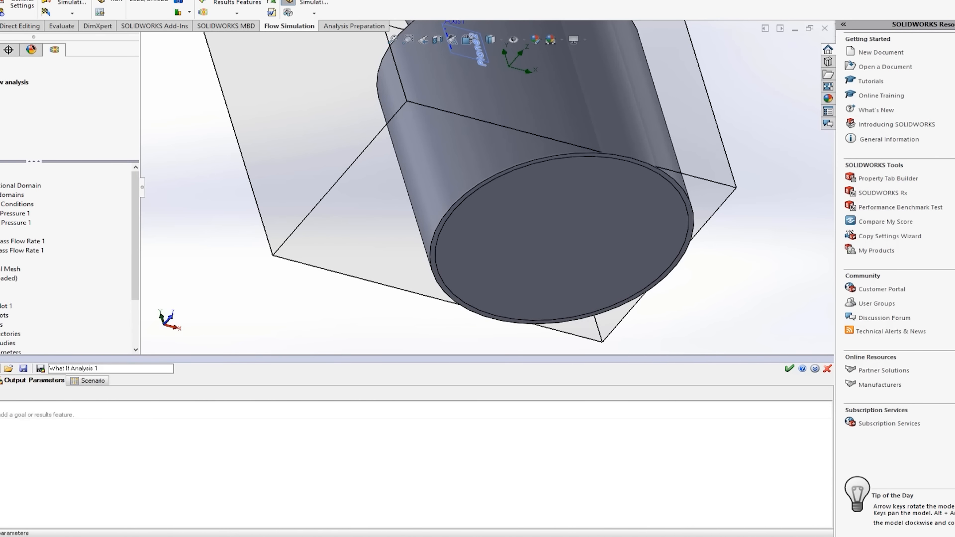
# - Try to add SG Mass Flow Rate 1 as an output goal, and add Cut Plot 1 to the study's output results
pyautogui.click(1, 393)
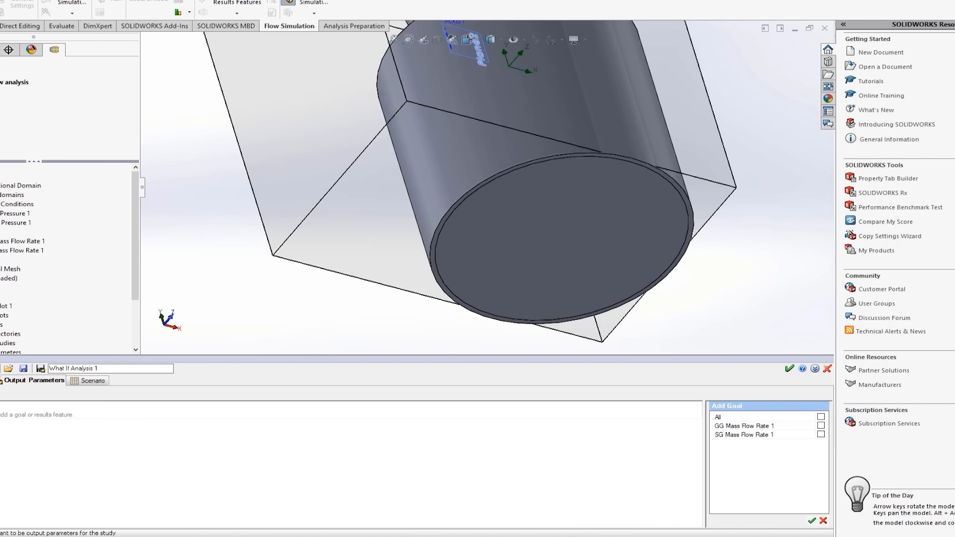
pyautogui.click(821, 435)
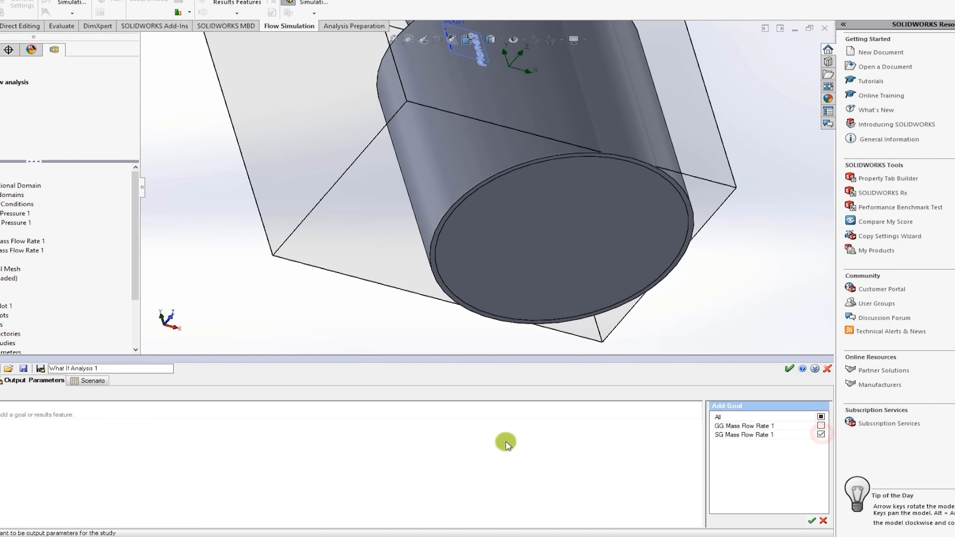
pyautogui.click(1, 393)
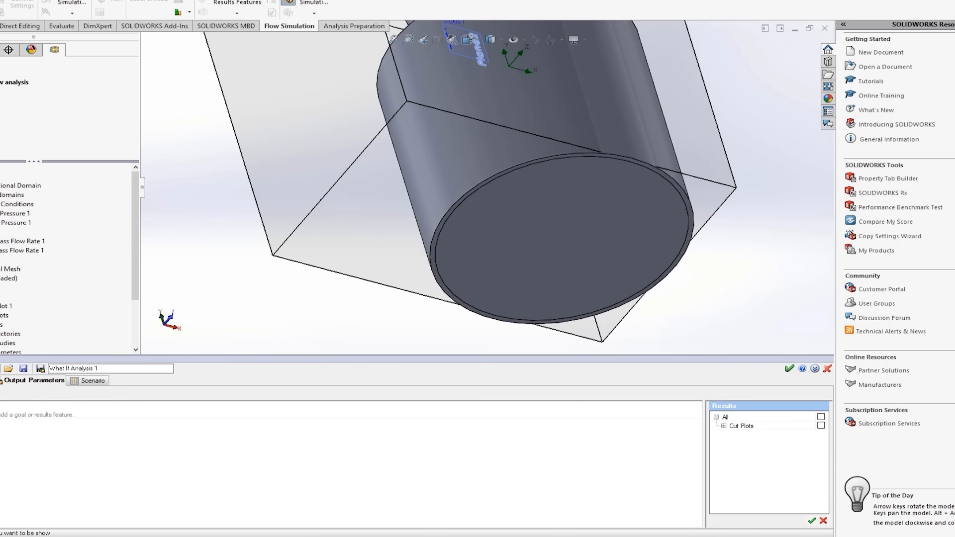
pyautogui.click(724, 426)
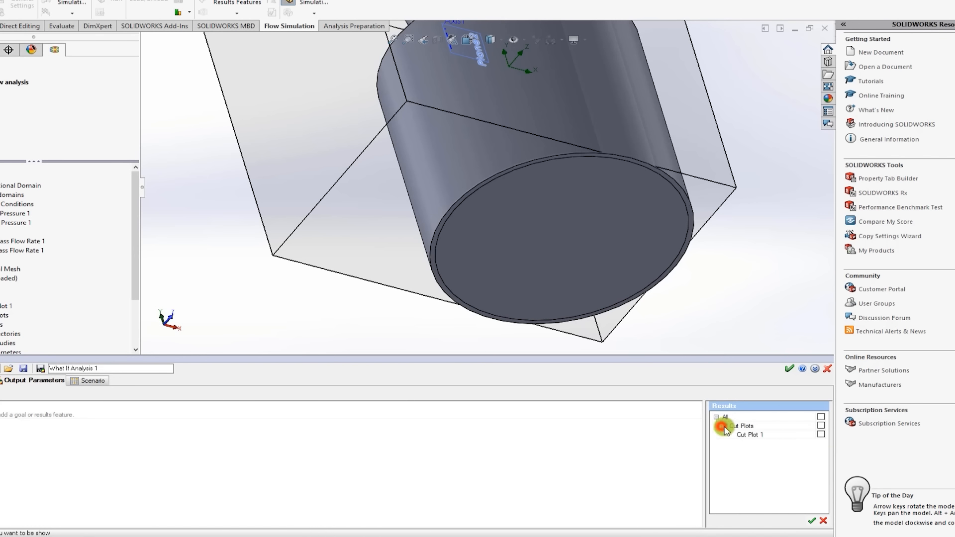
pyautogui.click(821, 435)
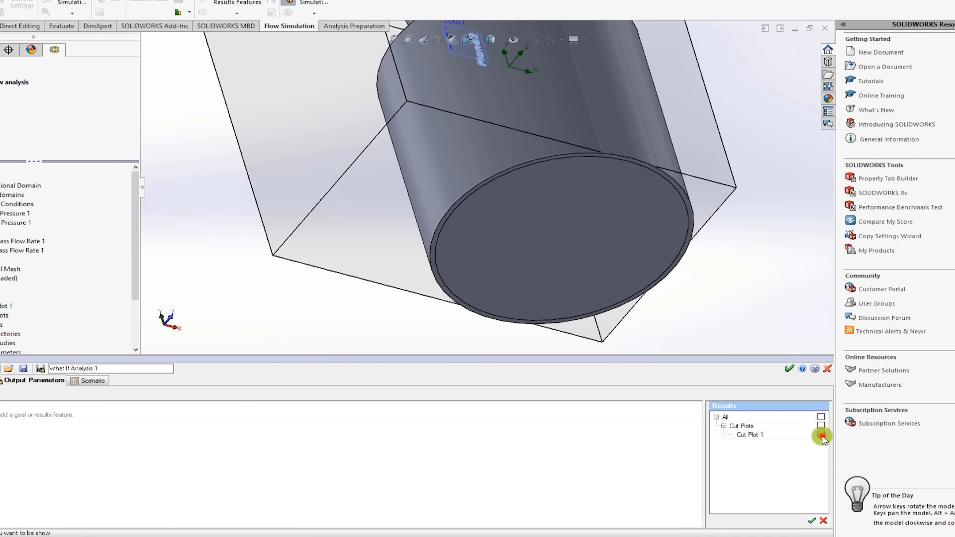
pyautogui.click(812, 521)
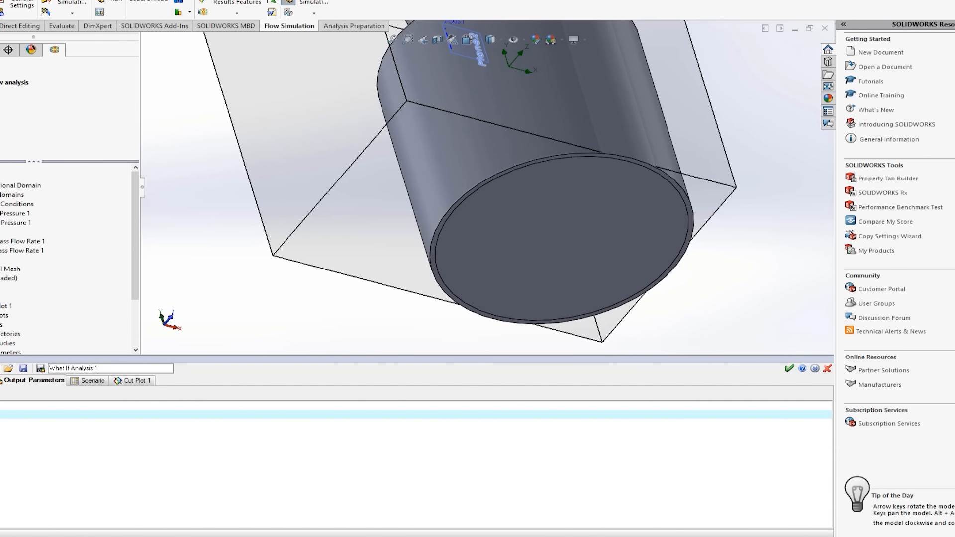
# - Raise the global mesh refinement by one level
pyautogui.rightClick(4, 270)
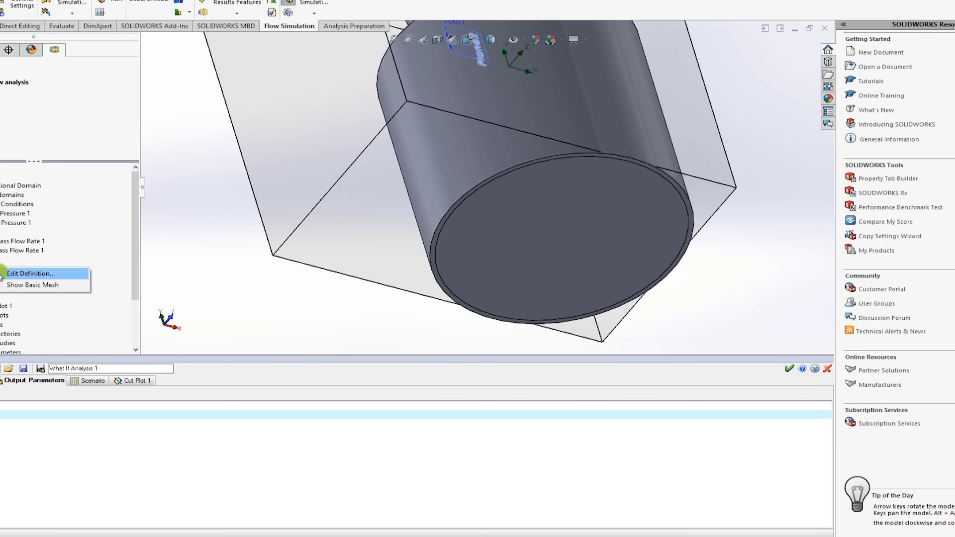
pyautogui.click(3, 274)
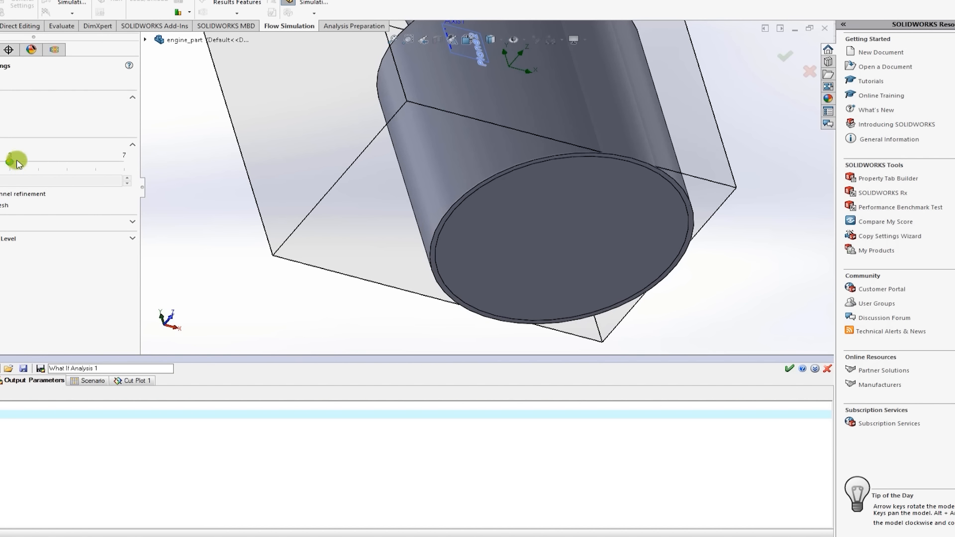
pyautogui.moveTo(11, 160); pyautogui.dragTo(39, 162)
pyautogui.press('Return')
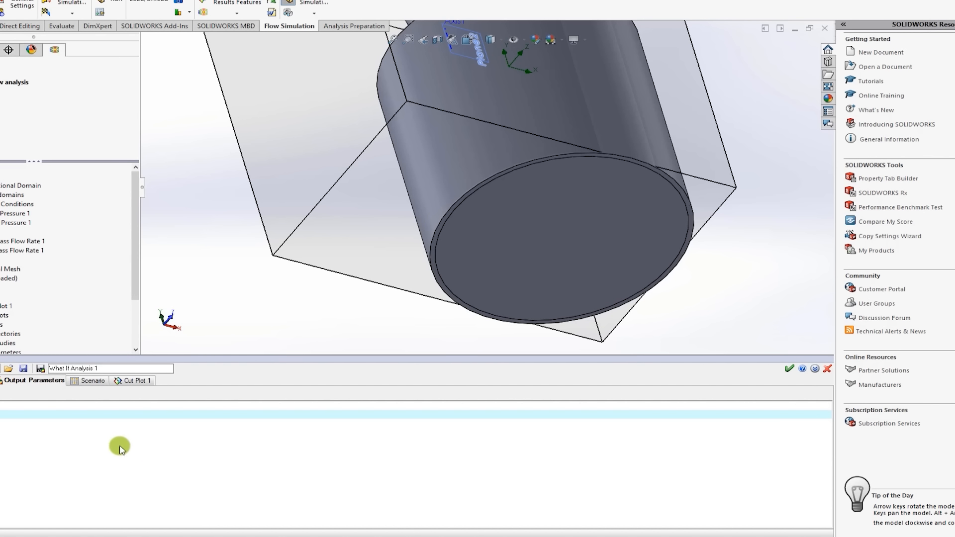
# - Show the study's scenario and make the model transparent with a transparency value of 0.50
pyautogui.click(89, 381)
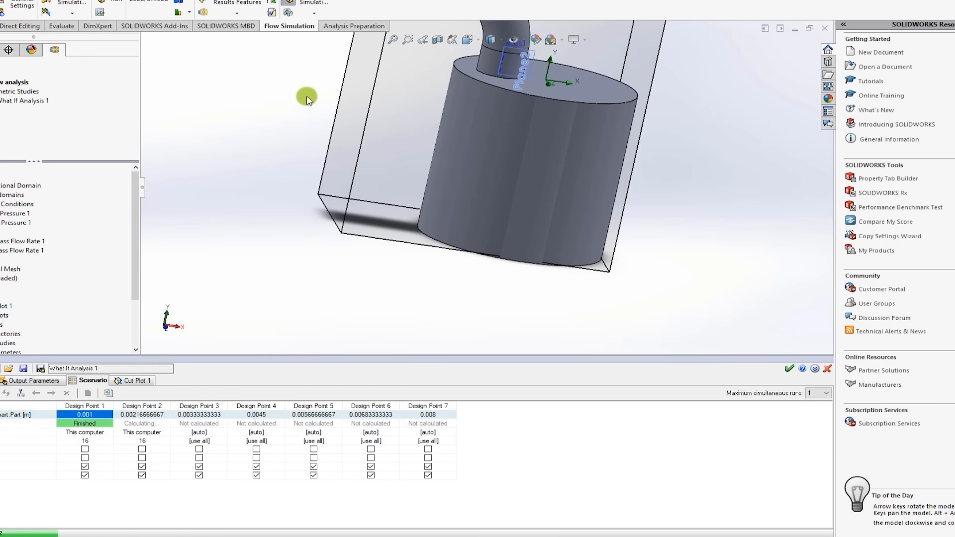
pyautogui.click(309, 11)
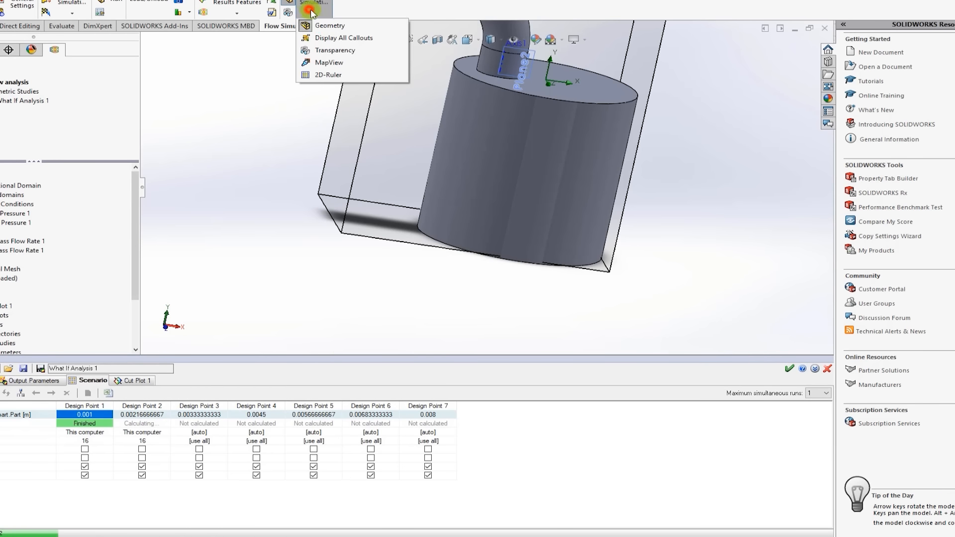
pyautogui.click(327, 51)
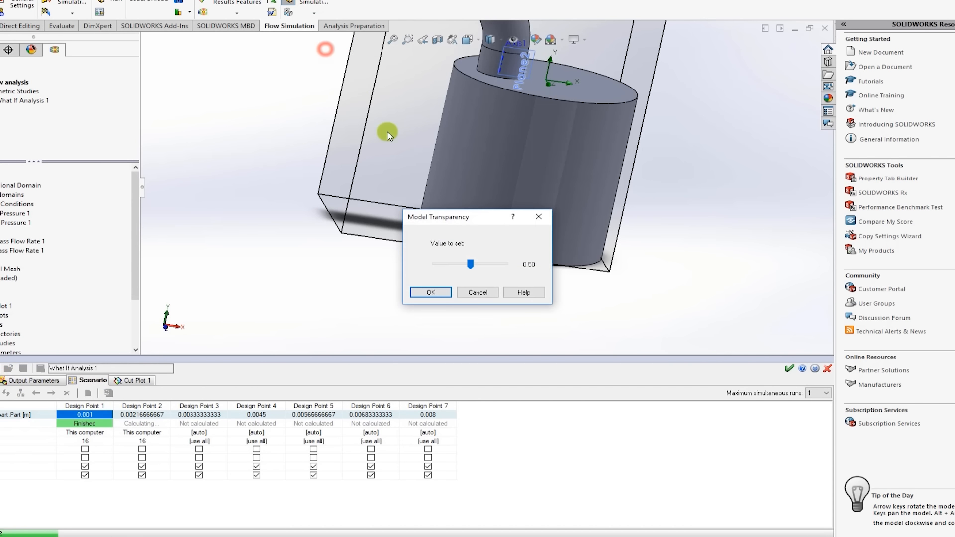
pyautogui.click(431, 293)
pyautogui.scroll(3, 503, 113)
pyautogui.scroll(-5, 497, 96)
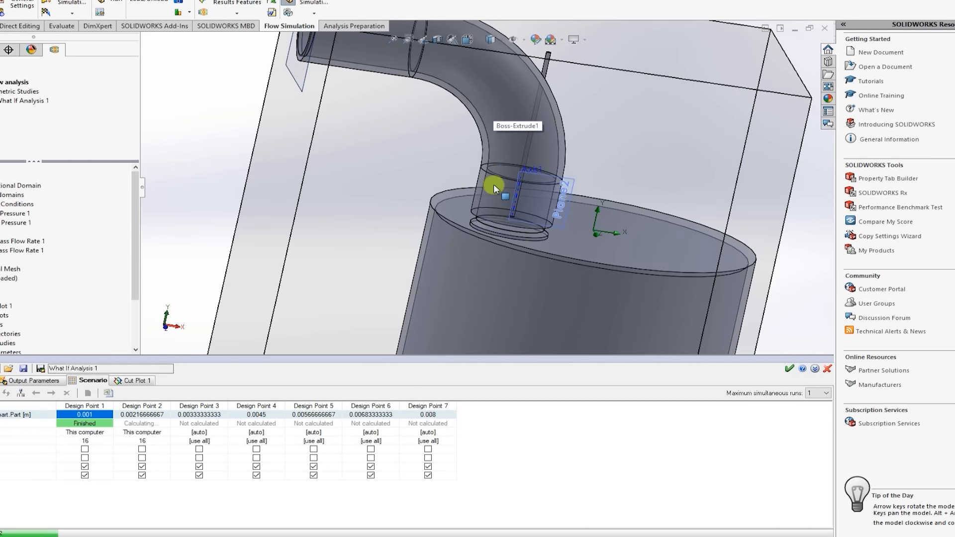
pyautogui.scroll(-2, 495, 186)
pyautogui.scroll(-2, 512, 261)
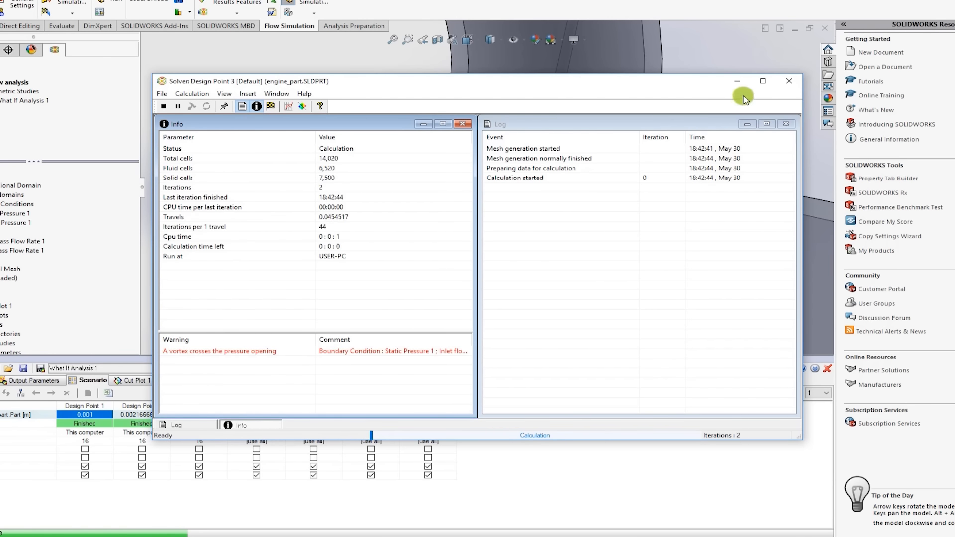
# - Minimize the solver window and examine the Cut Plot 1 velocity images of Design Point 1 and Design Point 7
pyautogui.click(737, 81)
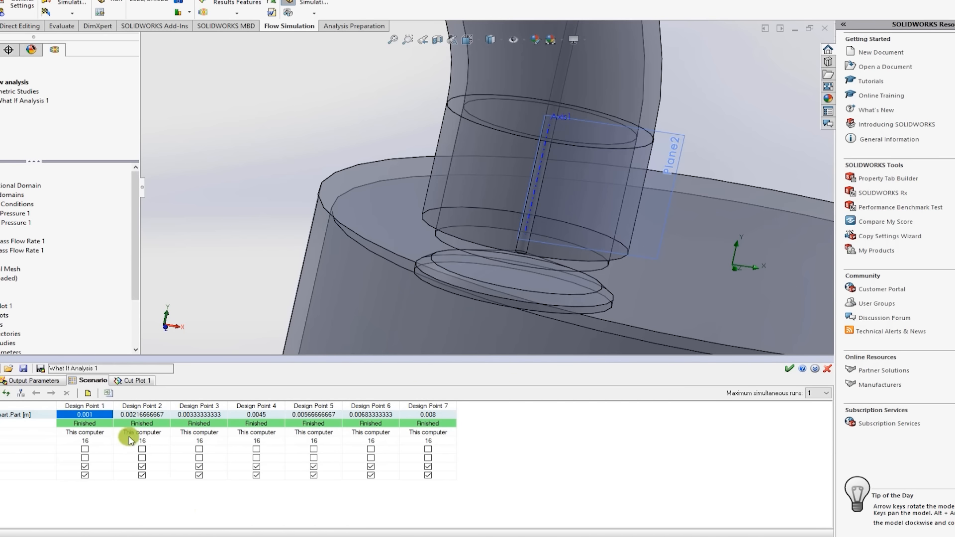
pyautogui.click(127, 384)
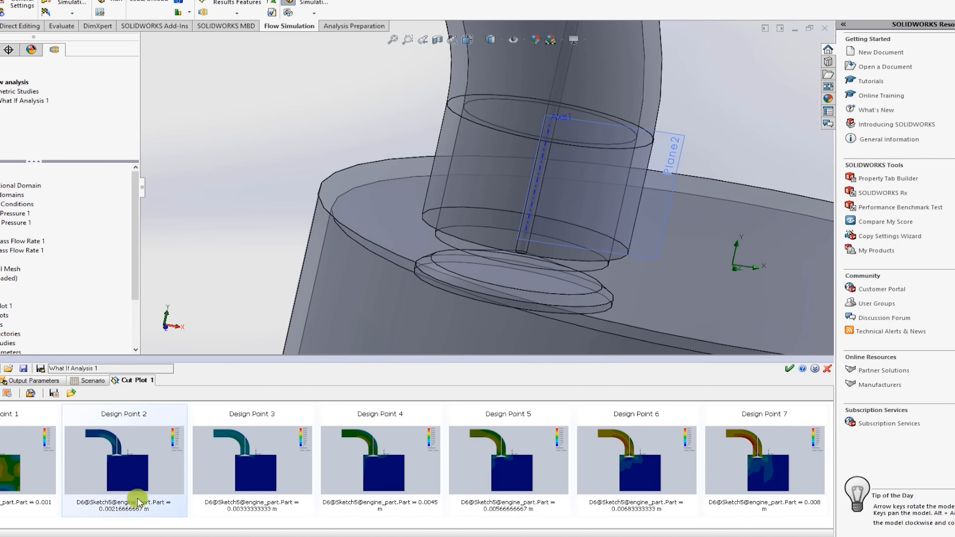
pyautogui.doubleClick(30, 468)
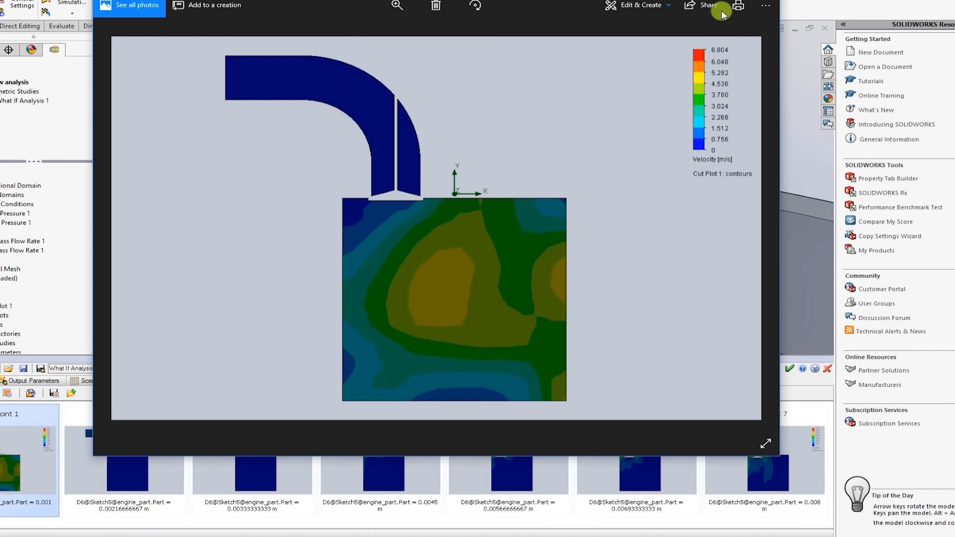
pyautogui.click(769, 0)
pyautogui.doubleClick(786, 454)
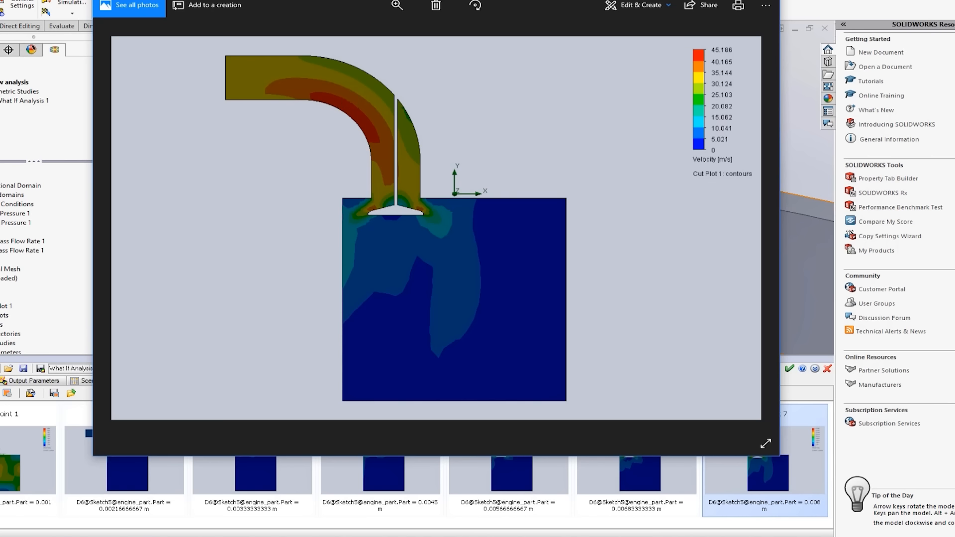
pyautogui.click(769, 0)
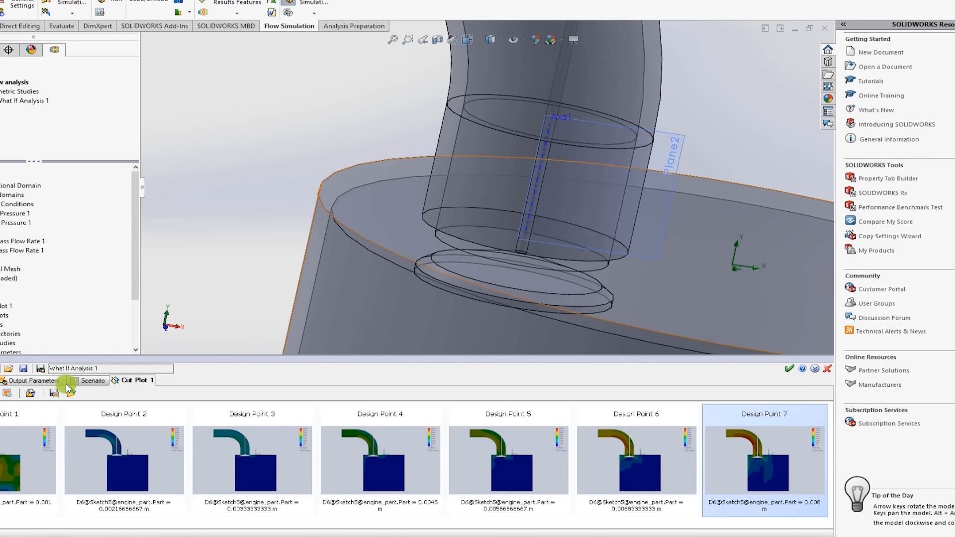
# - Add the SG Mass Flow Rate 1 goal to the study's output parameters and rerun the scenario for all design points
pyautogui.click(17, 381)
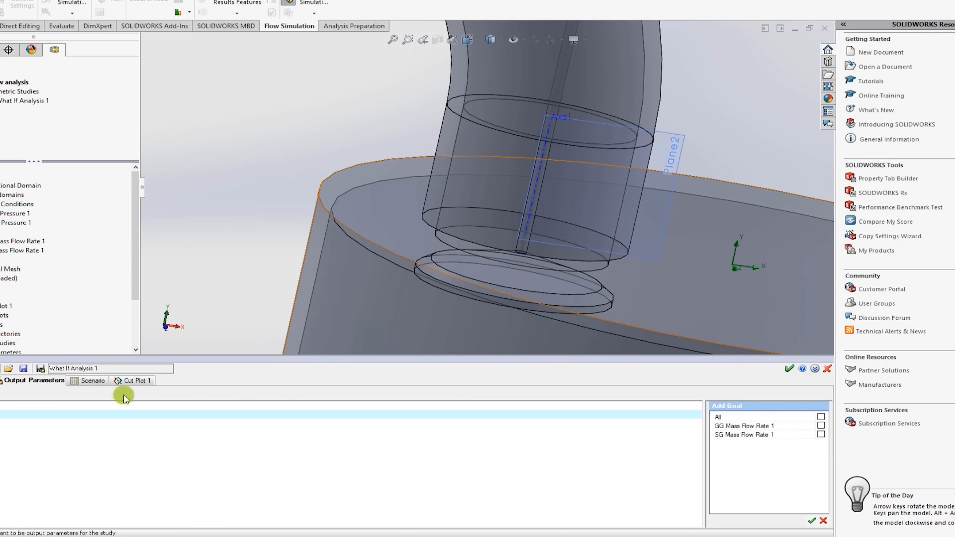
pyautogui.click(821, 435)
pyautogui.click(812, 523)
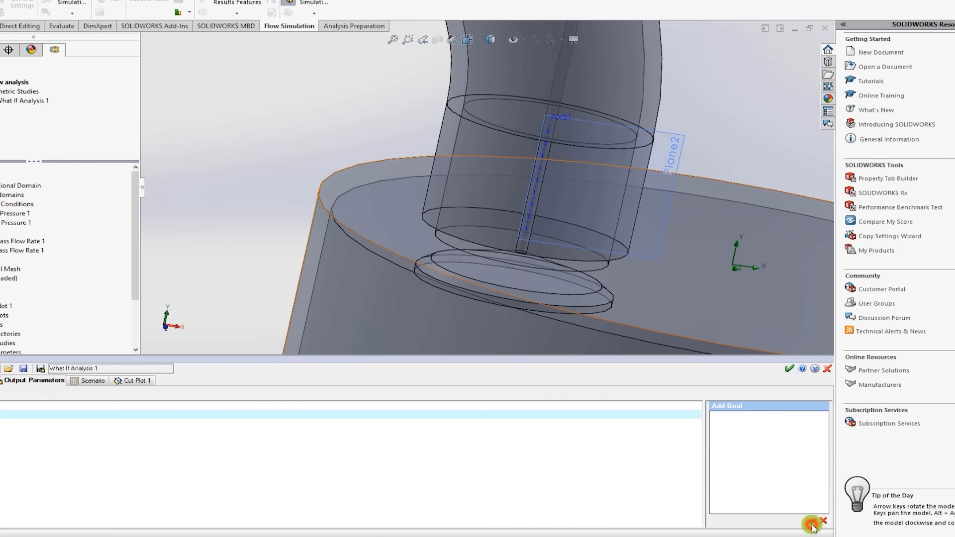
pyautogui.click(90, 380)
pyautogui.click(102, 416)
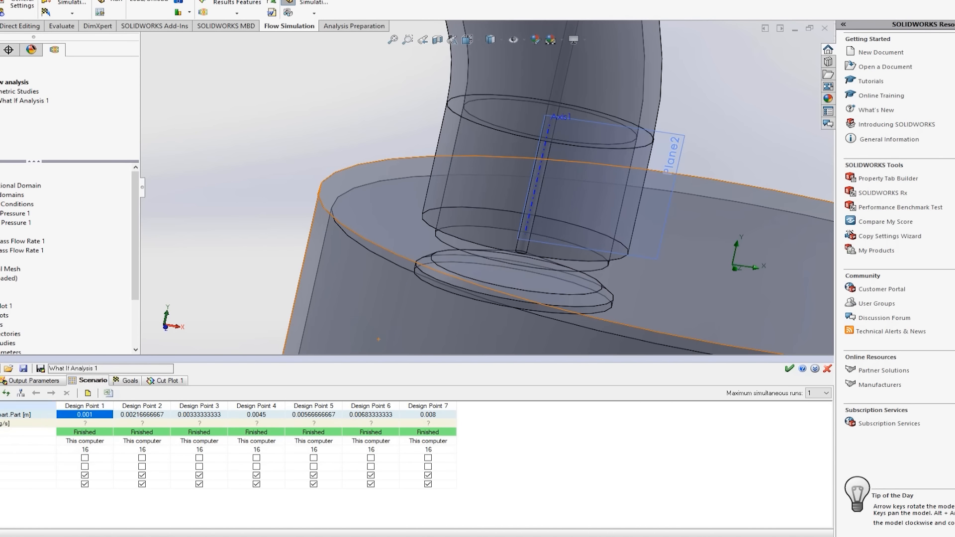
pyautogui.click(5, 393)
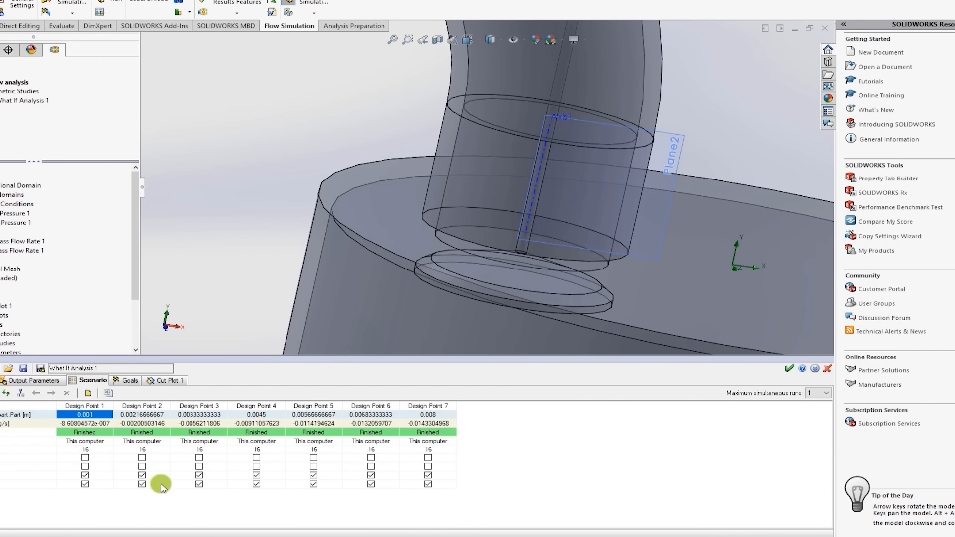
# - Display the study's goal results across the design points as a chart instead of a table
pyautogui.click(131, 381)
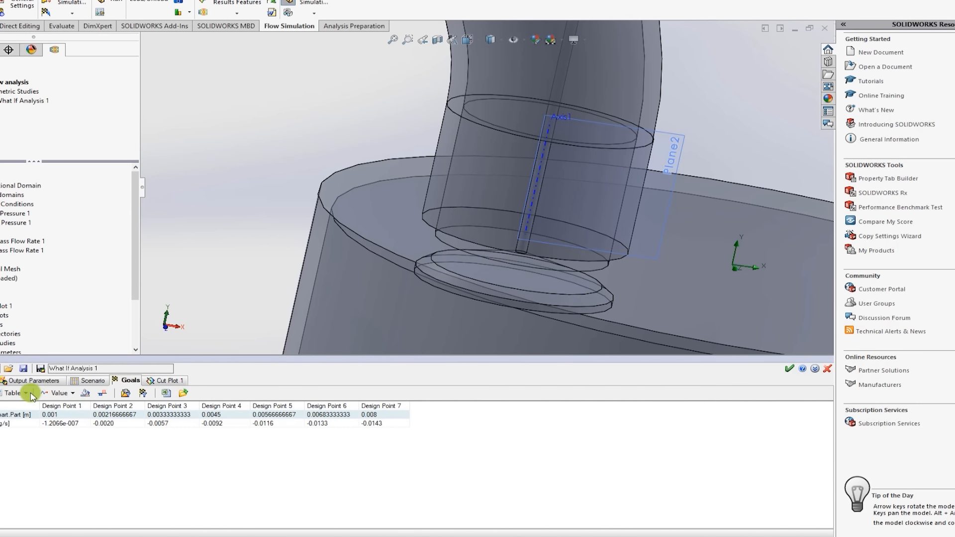
pyautogui.click(167, 394)
pyautogui.click(25, 394)
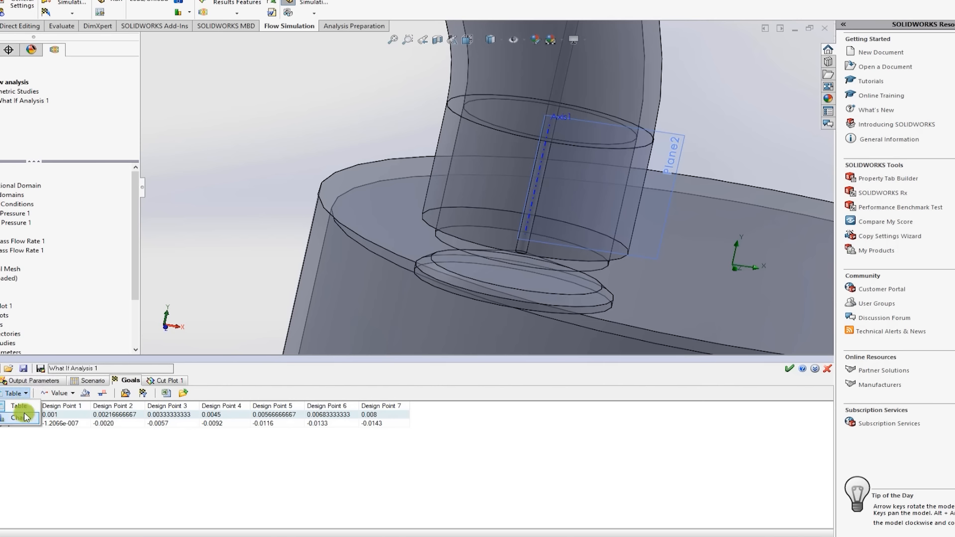
pyautogui.click(23, 418)
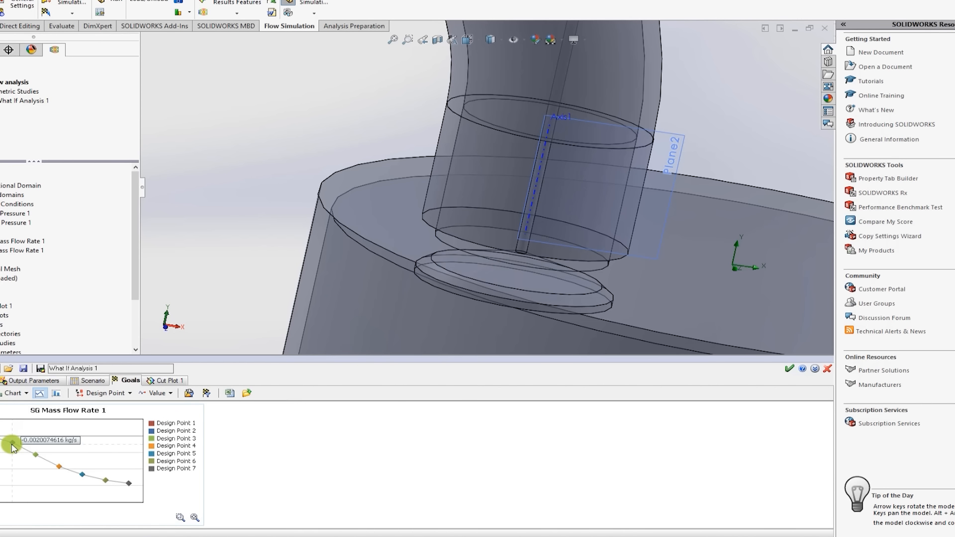
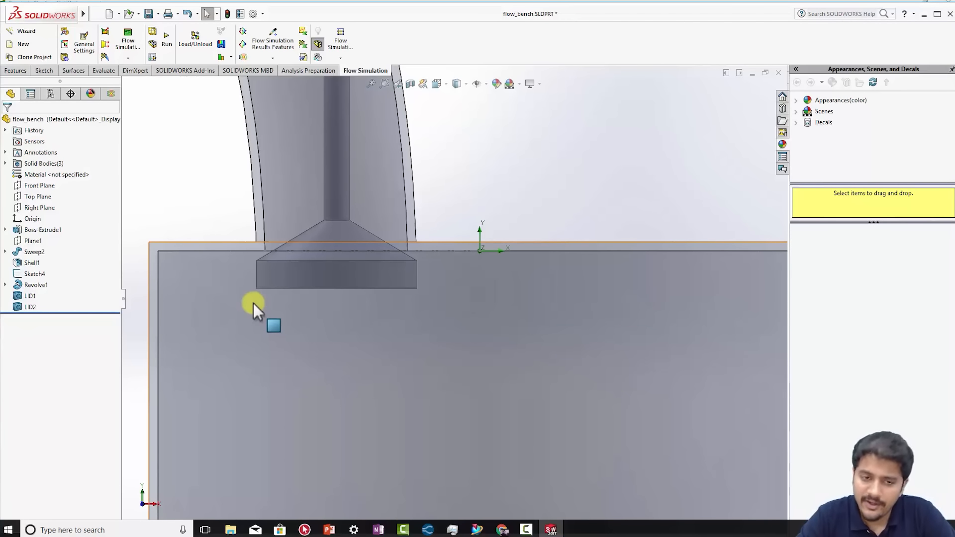
# - Examine the transparent port, valve and cylinder geometry from several angles, including the valve head from the cylinder's underside
pyautogui.scroll(5, 399, 321)
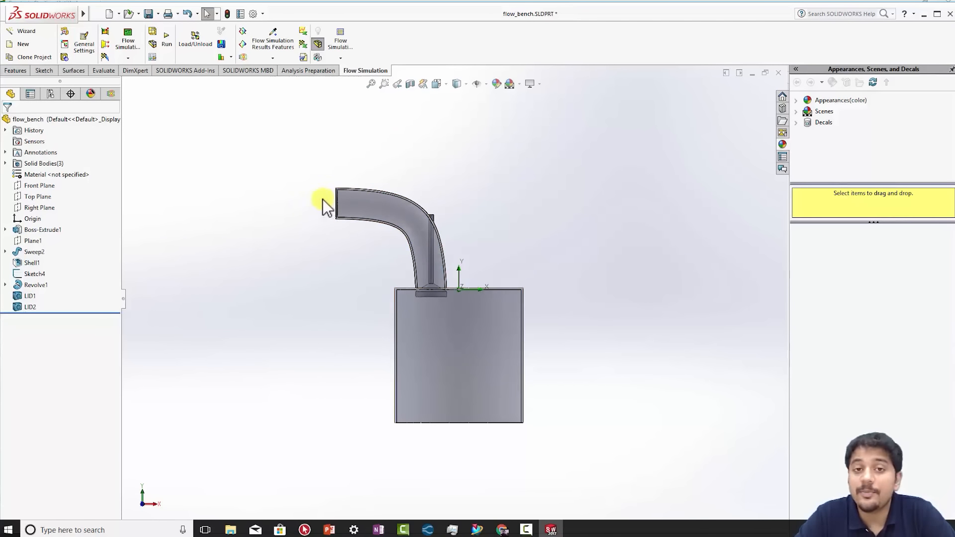
pyautogui.scroll(-2, 428, 263)
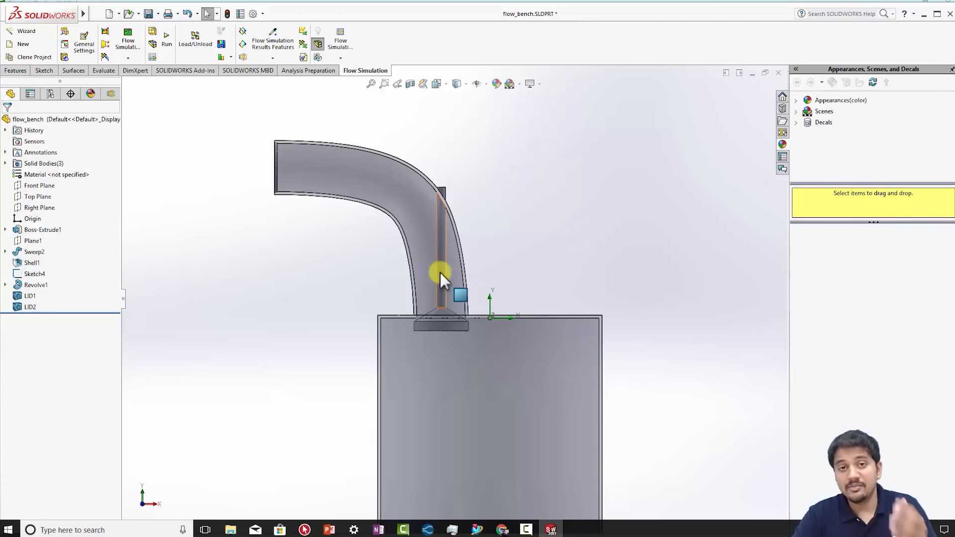
pyautogui.moveTo(440, 271); pyautogui.dragTo(443, 330)
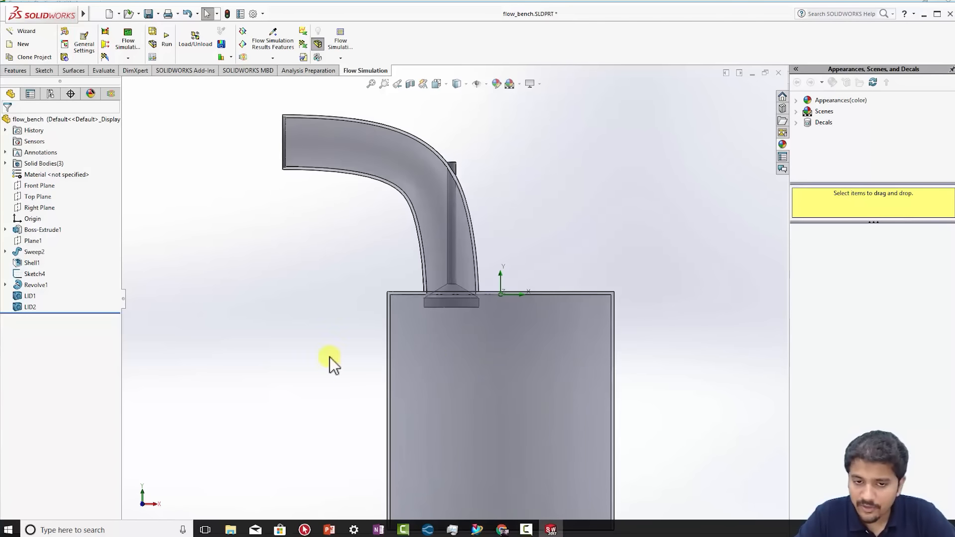
pyautogui.scroll(5, 313, 321)
pyautogui.moveTo(383, 292); pyautogui.dragTo(343, 319, button='middle')
pyautogui.moveTo(565, 202); pyautogui.dragTo(522, 248, button='middle')
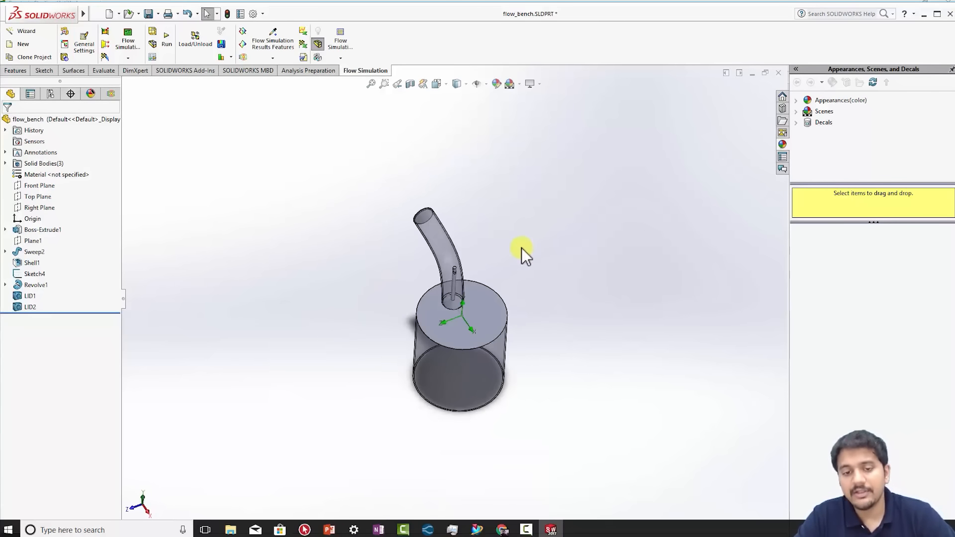
pyautogui.scroll(-4, 498, 284)
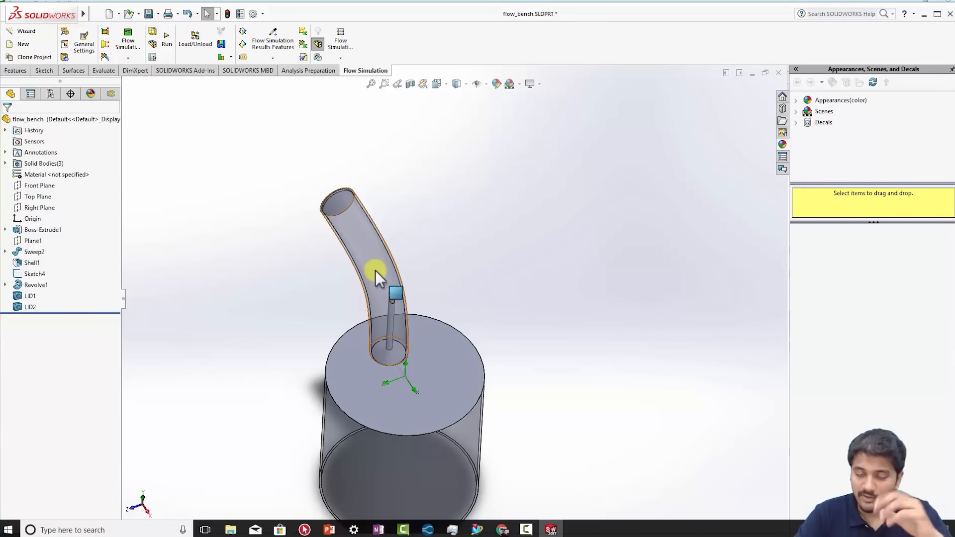
pyautogui.moveTo(309, 310); pyautogui.dragTo(335, 214, button='middle')
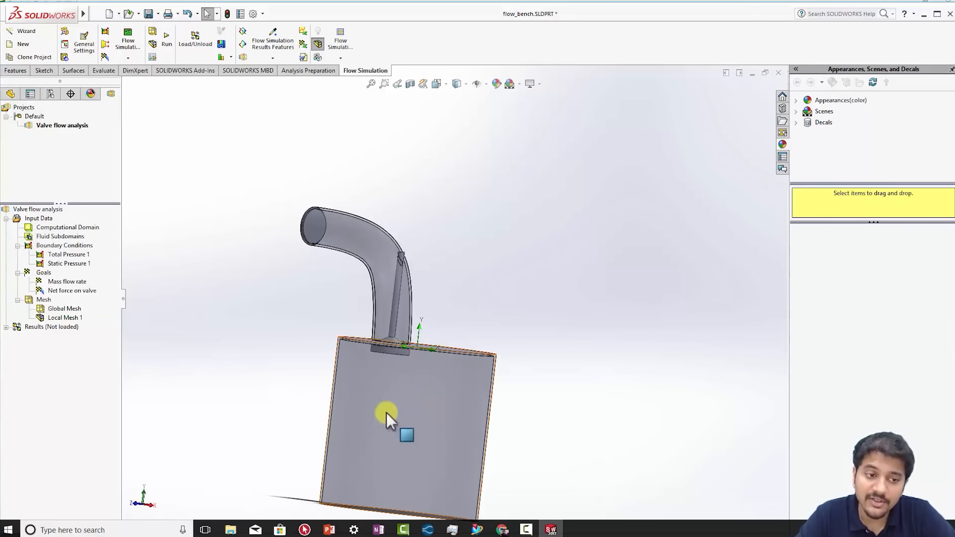
pyautogui.moveTo(381, 446); pyautogui.dragTo(378, 402, button='middle')
pyautogui.moveTo(335, 246); pyautogui.dragTo(405, 367, button='middle')
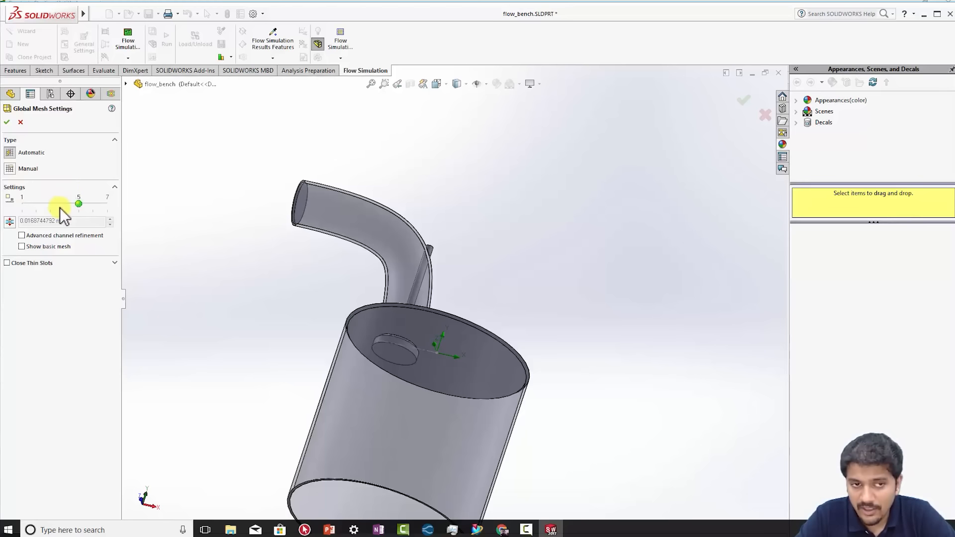
# - Close the global mesh settings and review the Local Mesh 1 settings on the valve faces without changing them
pyautogui.click(20, 122)
pyautogui.rightClick(55, 317)
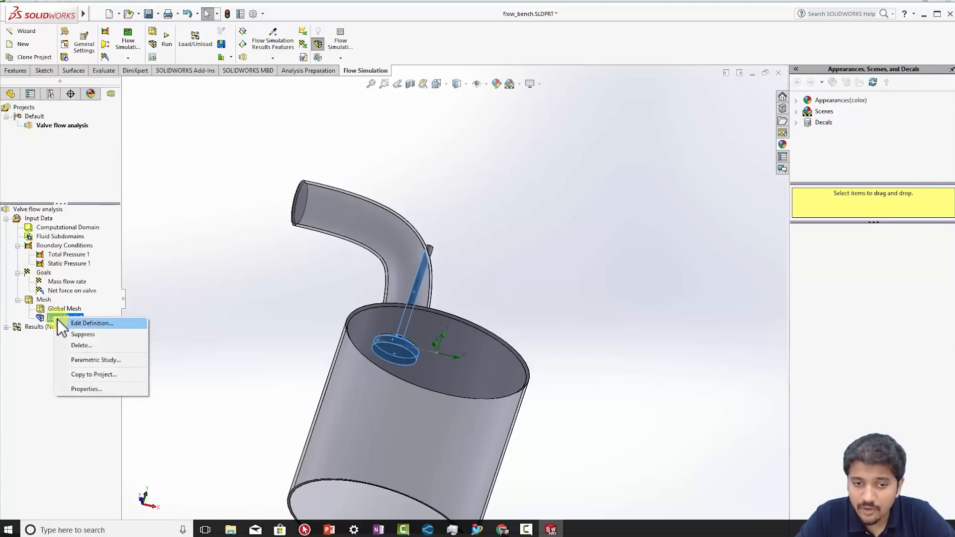
pyautogui.click(64, 324)
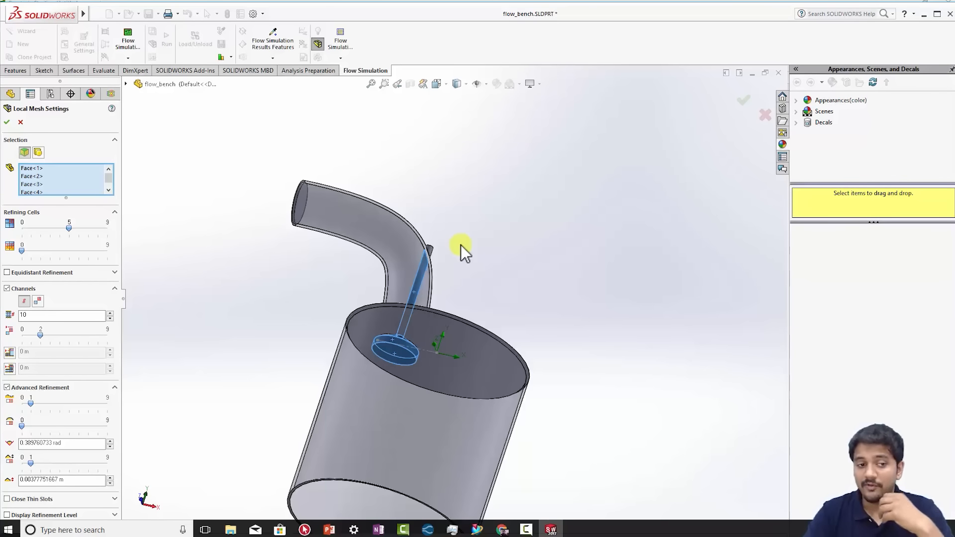
pyautogui.click(21, 119)
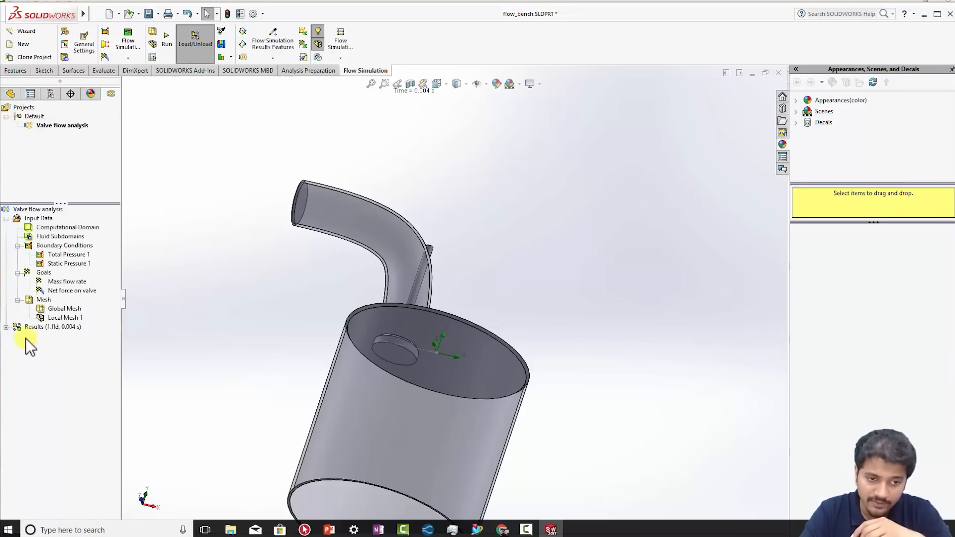
# - Expand the loaded results of the Valve flow analysis project and show Cut Plot 1
pyautogui.click(6, 327)
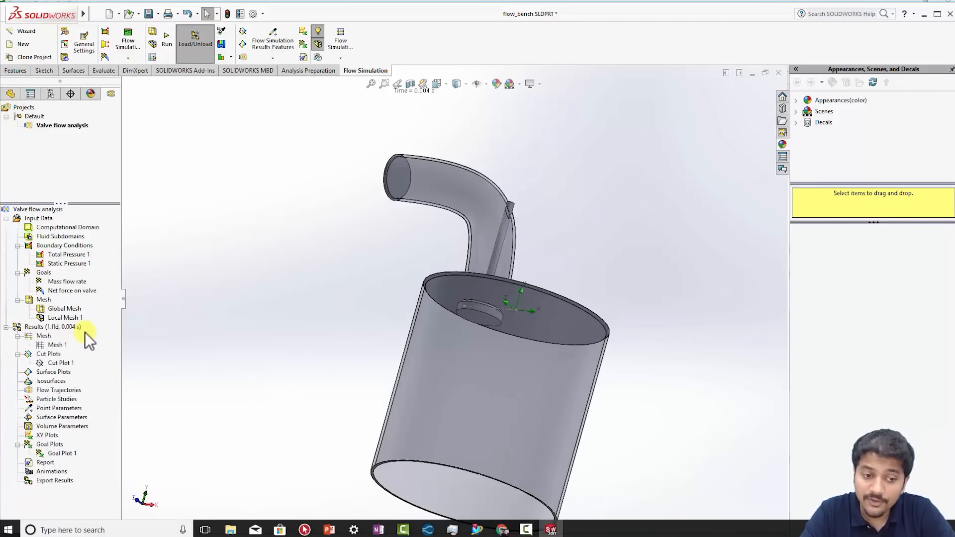
pyautogui.click(63, 364)
pyautogui.rightClick(63, 367)
pyautogui.click(85, 385)
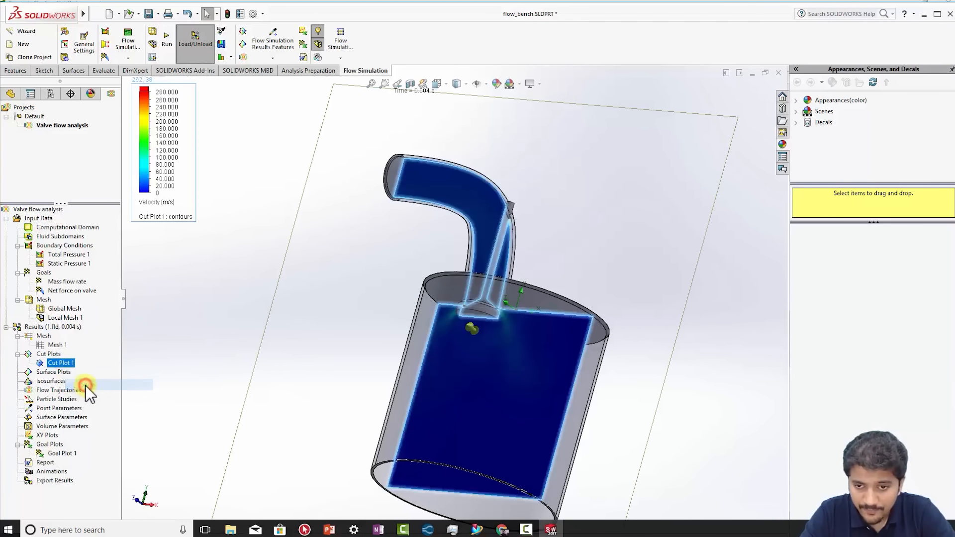
# - Hide the solid body of the Revolve1 feature to uncover the velocity cut plot
pyautogui.moveTo(338, 232); pyautogui.dragTo(373, 291, button='middle')
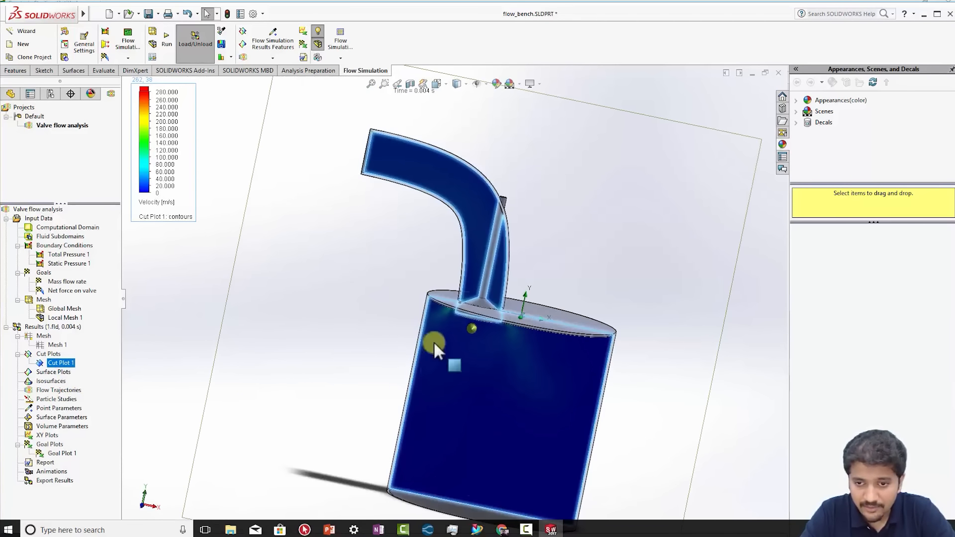
pyautogui.click(11, 94)
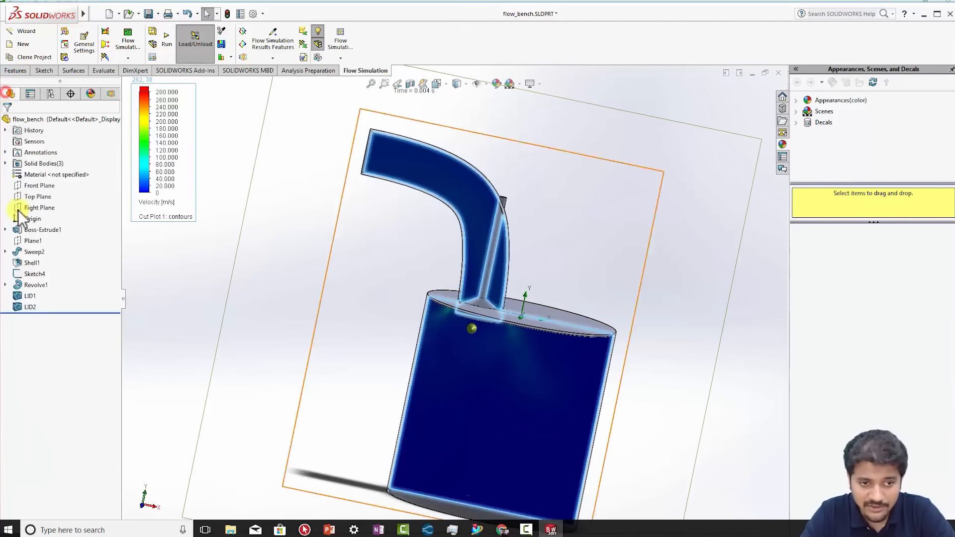
pyautogui.click(26, 282)
pyautogui.click(37, 270)
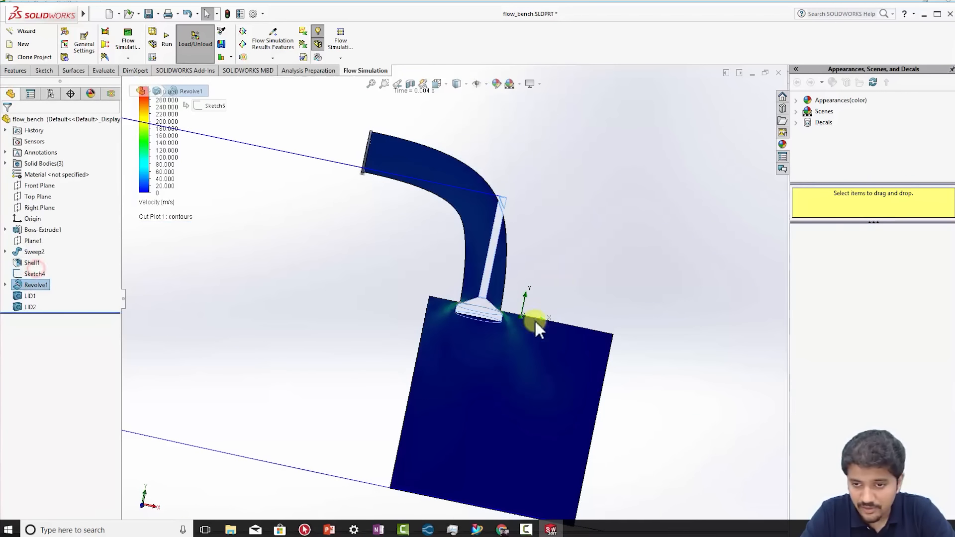
# - Examine the Cut Plot 1 velocity contours at the valve seat in front view, moving the velocity legend lower
pyautogui.click(445, 83)
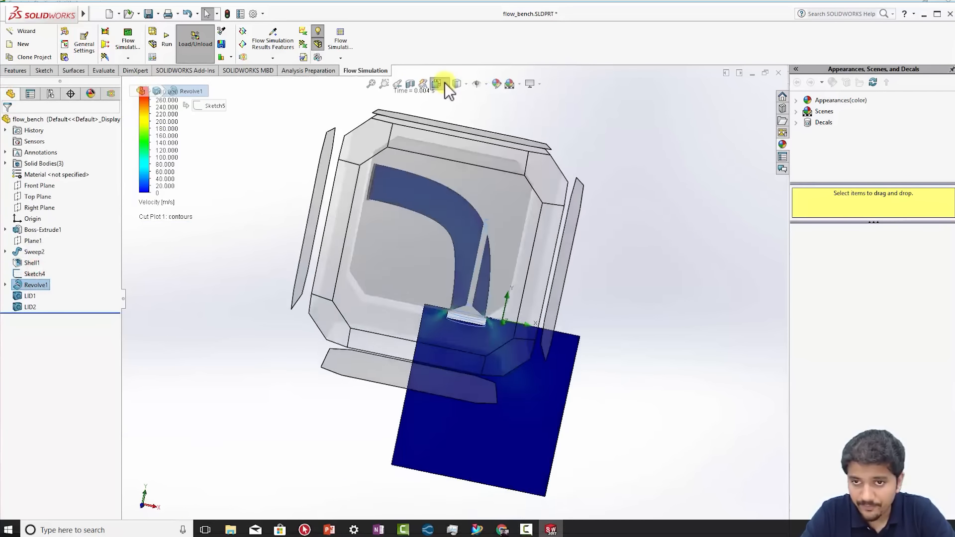
pyautogui.click(415, 356)
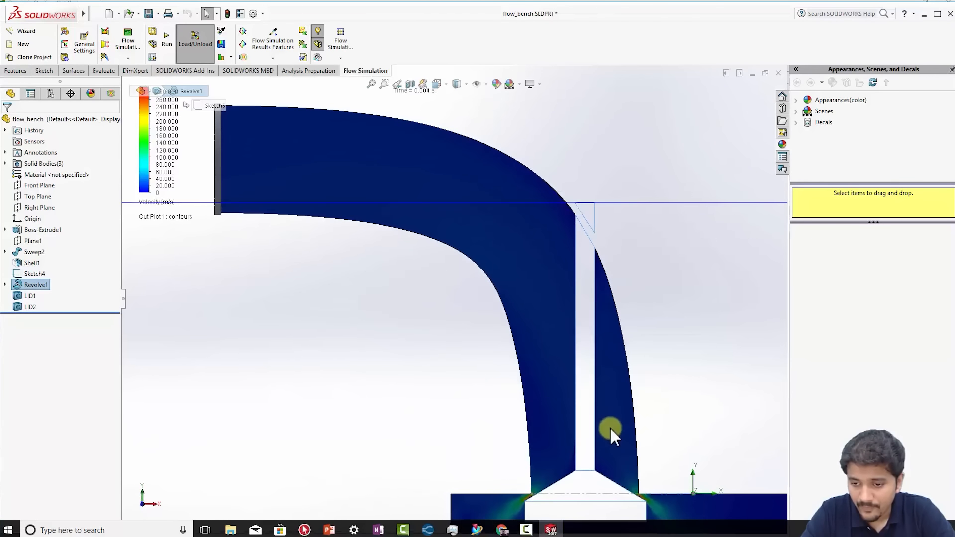
pyautogui.moveTo(606, 412); pyautogui.dragTo(493, 230, button='middle')
pyautogui.scroll(-4, 435, 289)
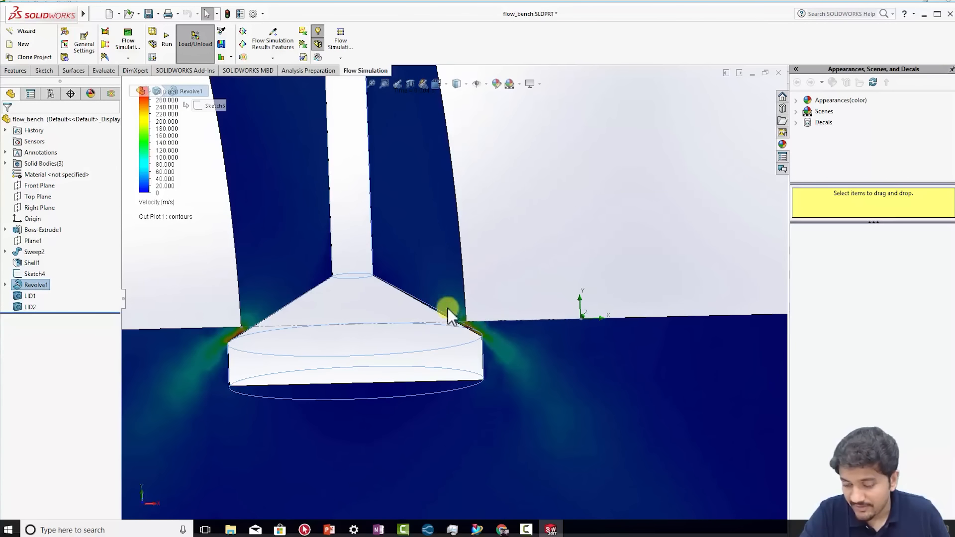
pyautogui.moveTo(140, 128); pyautogui.dragTo(137, 187)
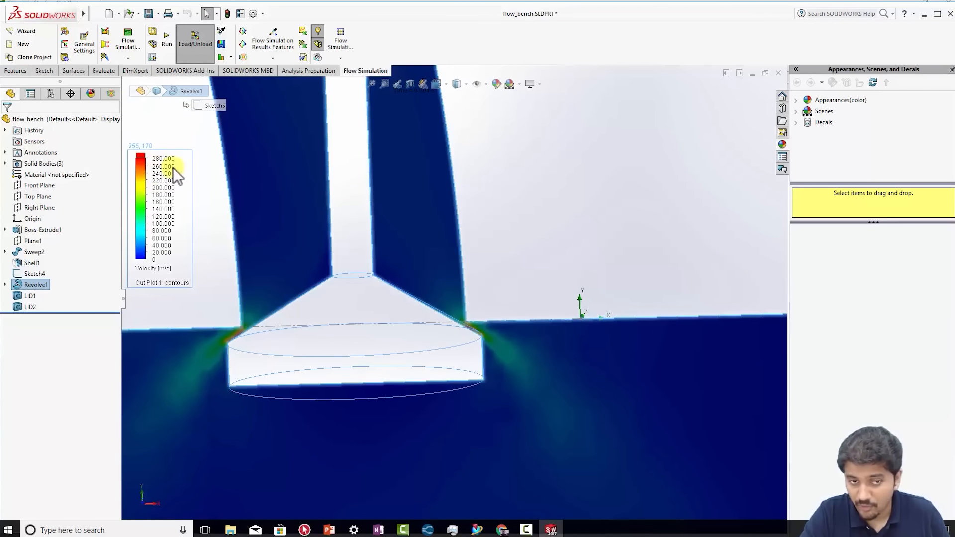
pyautogui.scroll(1, 498, 361)
pyautogui.scroll(5, 495, 354)
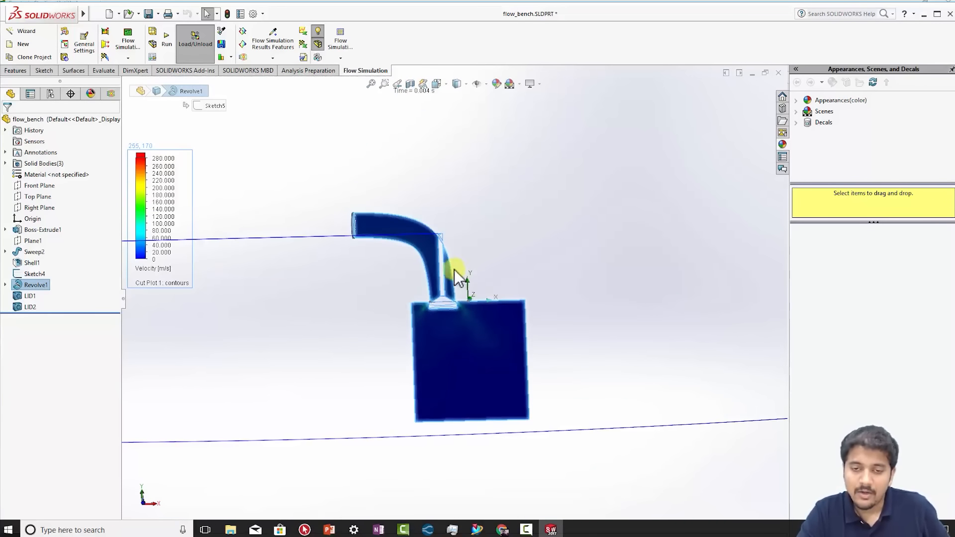
# - Insert flow trajectories with the round face at the port's inlet added to the starting points
pyautogui.click(110, 94)
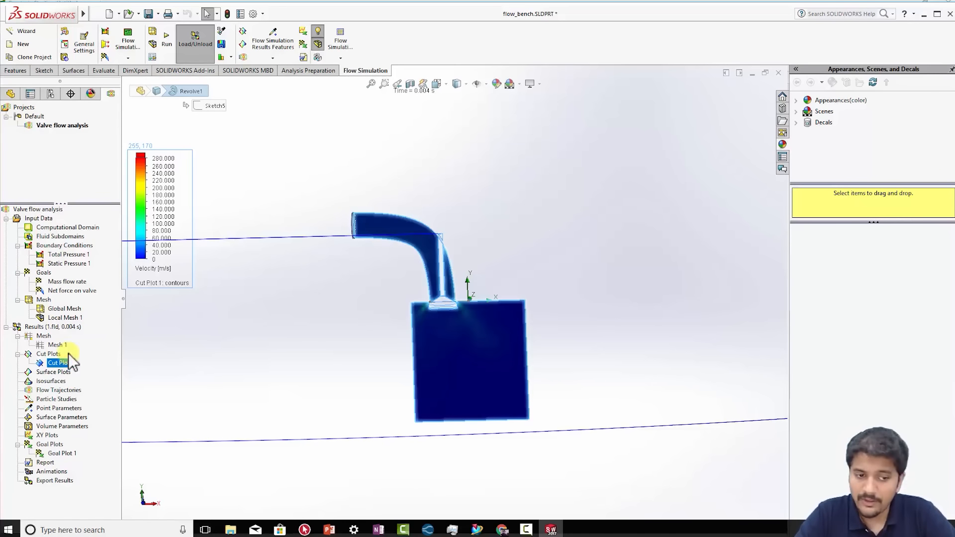
pyautogui.moveTo(336, 298); pyautogui.dragTo(368, 322, button='middle')
pyautogui.rightClick(47, 390)
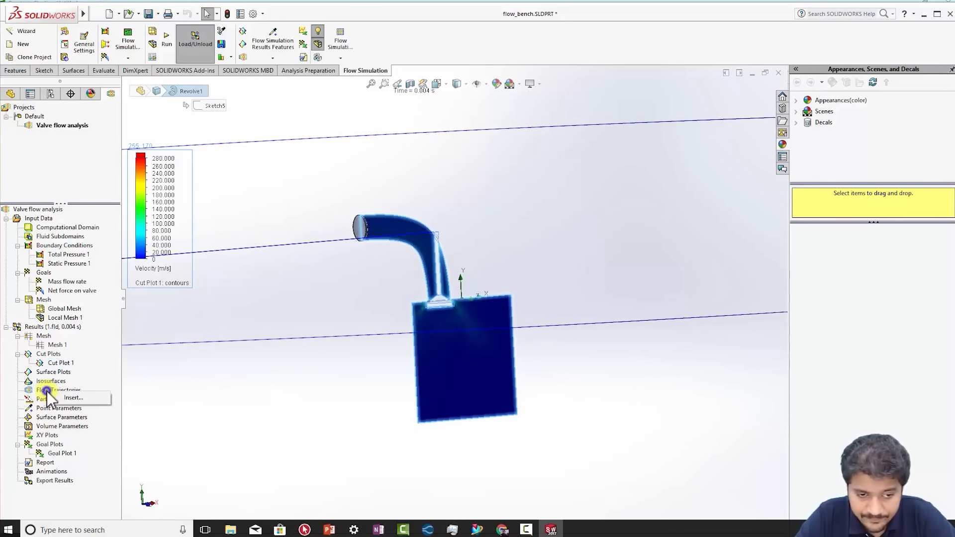
pyautogui.click(57, 398)
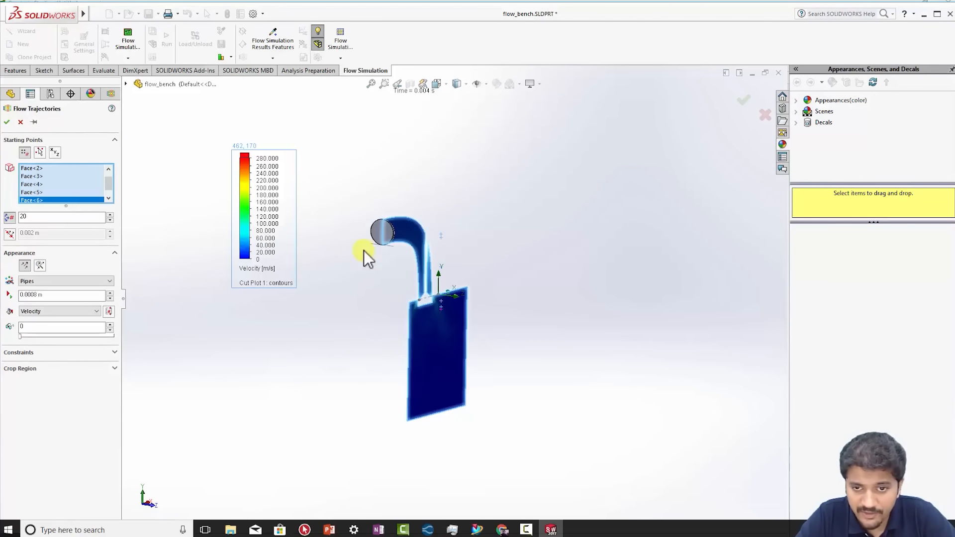
pyautogui.scroll(-8, 396, 193)
pyautogui.click(362, 323)
pyautogui.moveTo(346, 364); pyautogui.dragTo(309, 373, button='middle')
pyautogui.click(358, 346)
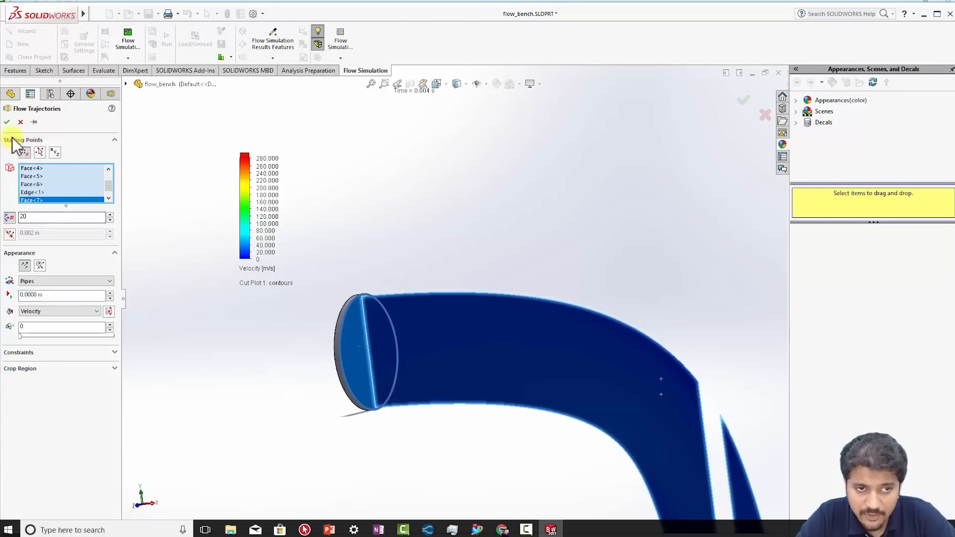
pyautogui.click(7, 122)
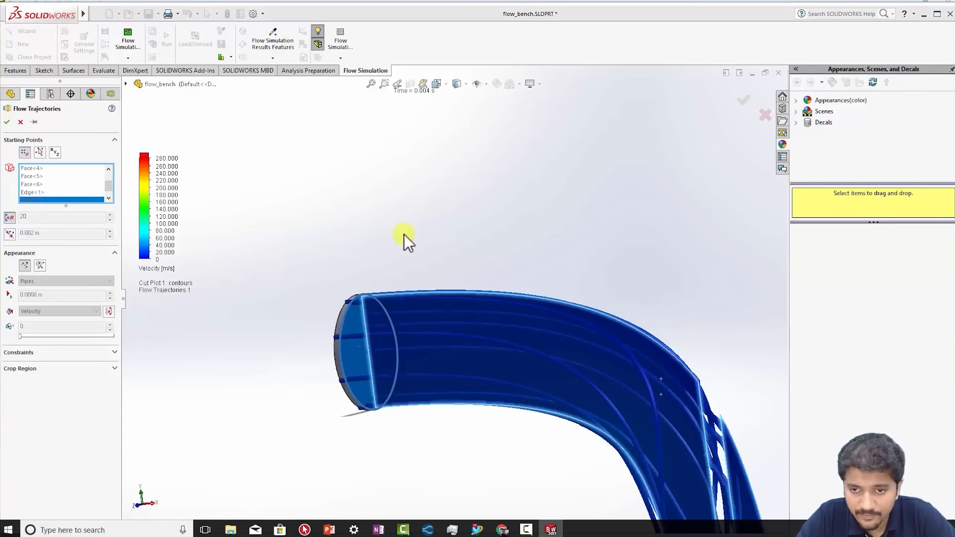
# - Inspect the new flow trajectories and set the number of points of Flow Trajectories 1 to 150
pyautogui.scroll(5, 390, 430)
pyautogui.moveTo(453, 358); pyautogui.dragTo(447, 427, button='middle')
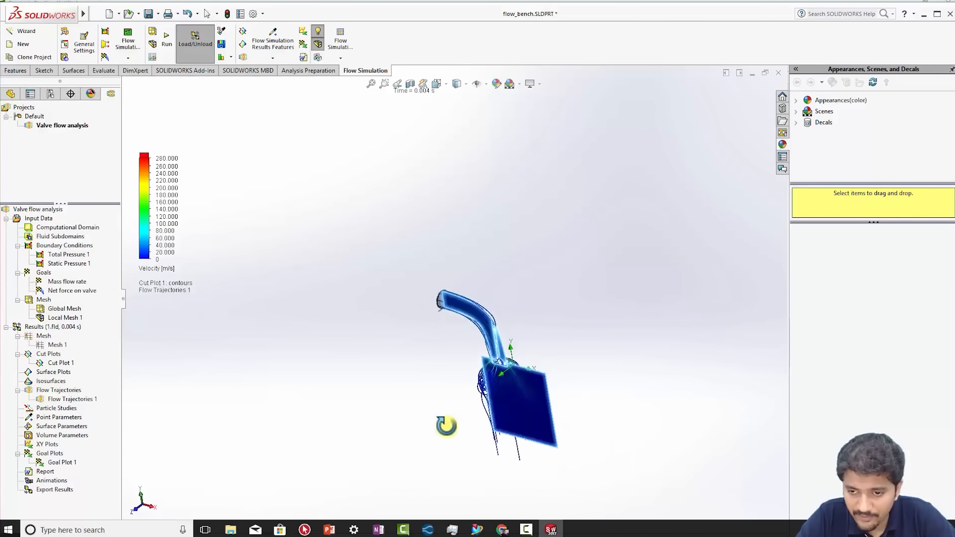
pyautogui.scroll(-6, 506, 405)
pyautogui.moveTo(363, 282); pyautogui.dragTo(262, 219, button='middle')
pyautogui.scroll(3, 369, 317)
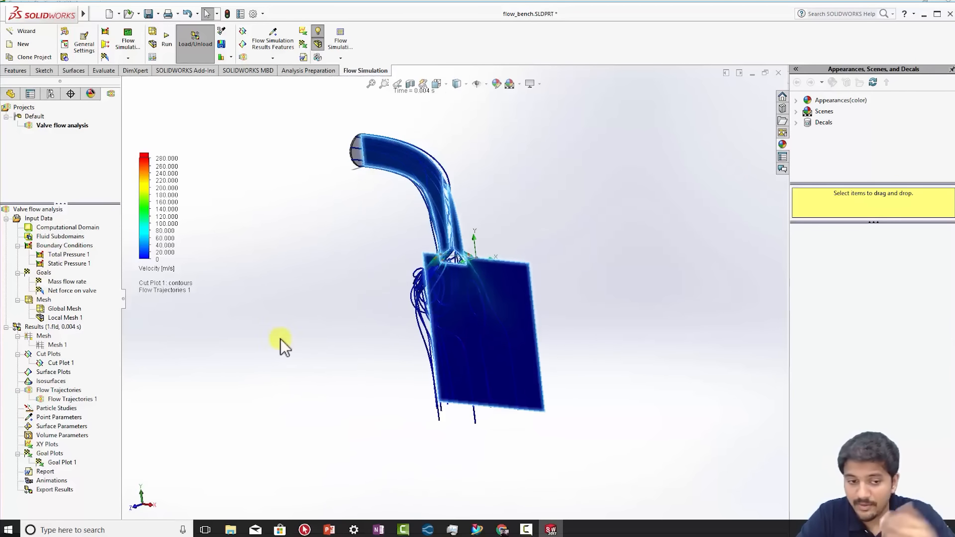
pyautogui.rightClick(70, 399)
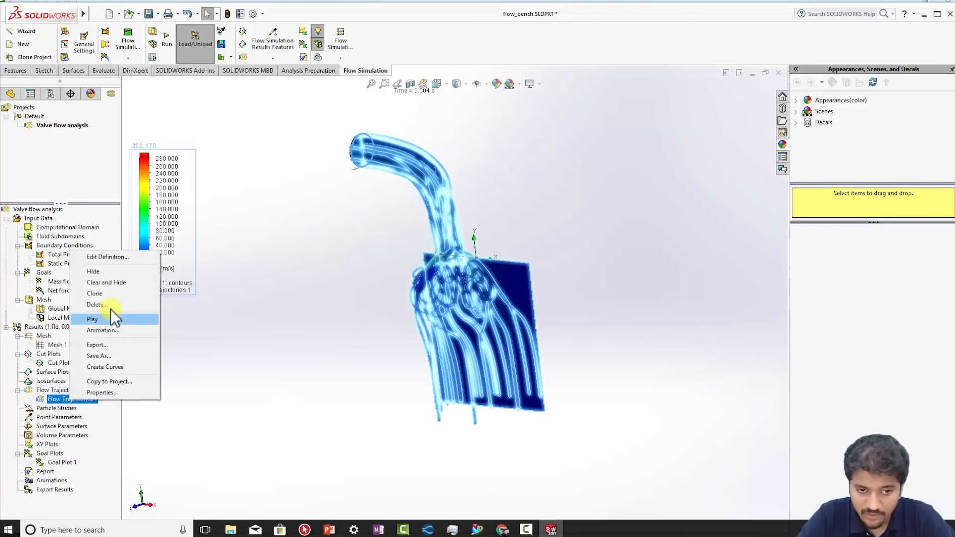
pyautogui.click(110, 269)
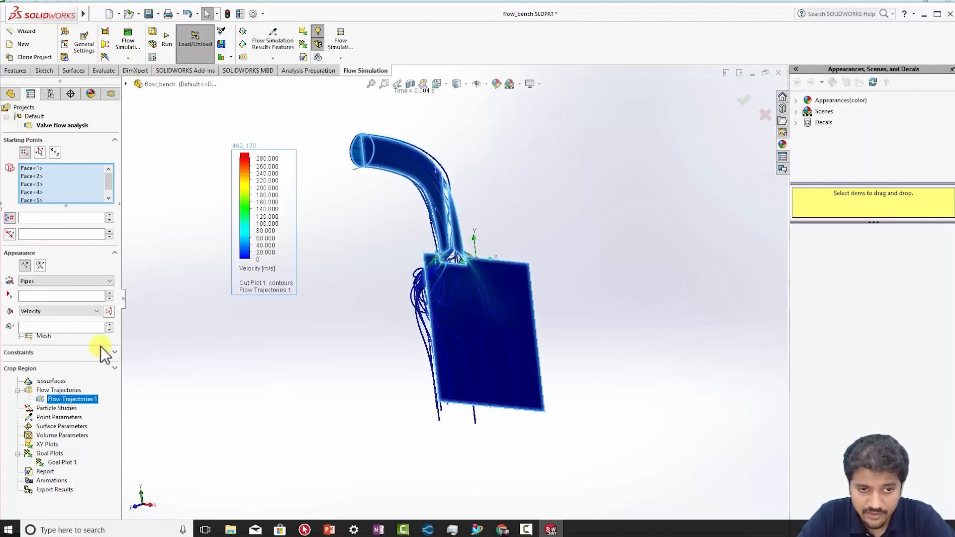
pyautogui.doubleClick(39, 218)
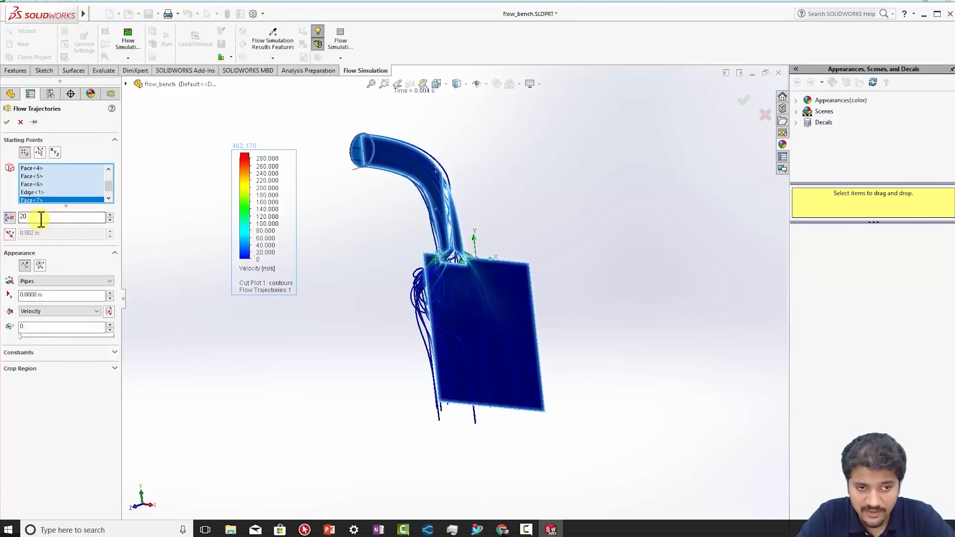
pyautogui.write('150')
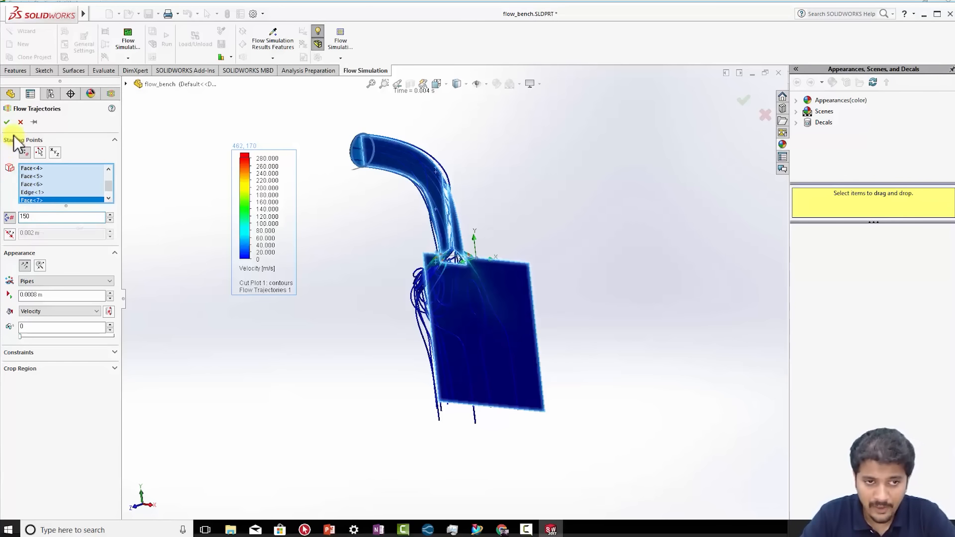
pyautogui.click(8, 122)
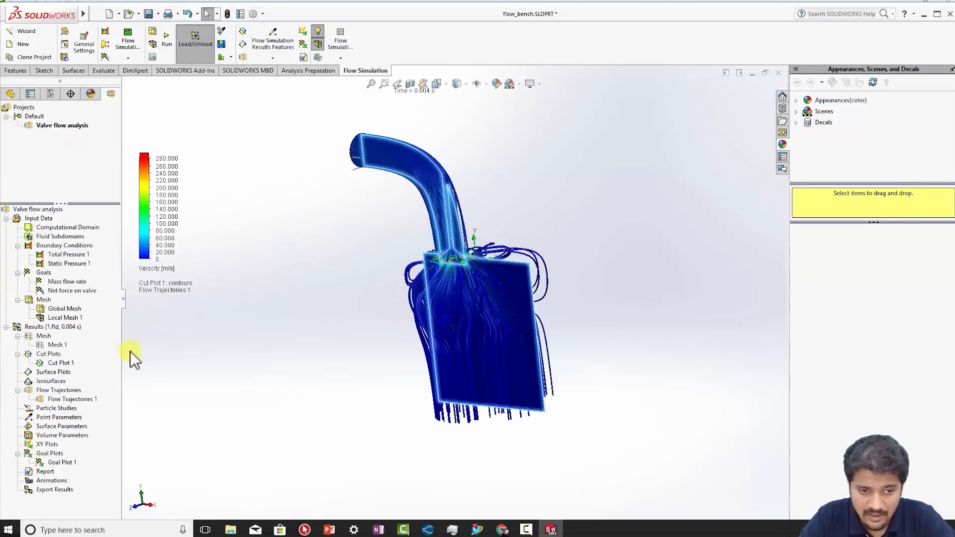
# - Hide Cut Plot 1 and examine the flow trajectories through the port and around the valve opening
pyautogui.rightClick(62, 364)
pyautogui.click(72, 386)
pyautogui.moveTo(336, 354); pyautogui.dragTo(361, 361, button='middle')
pyautogui.scroll(-3, 528, 223)
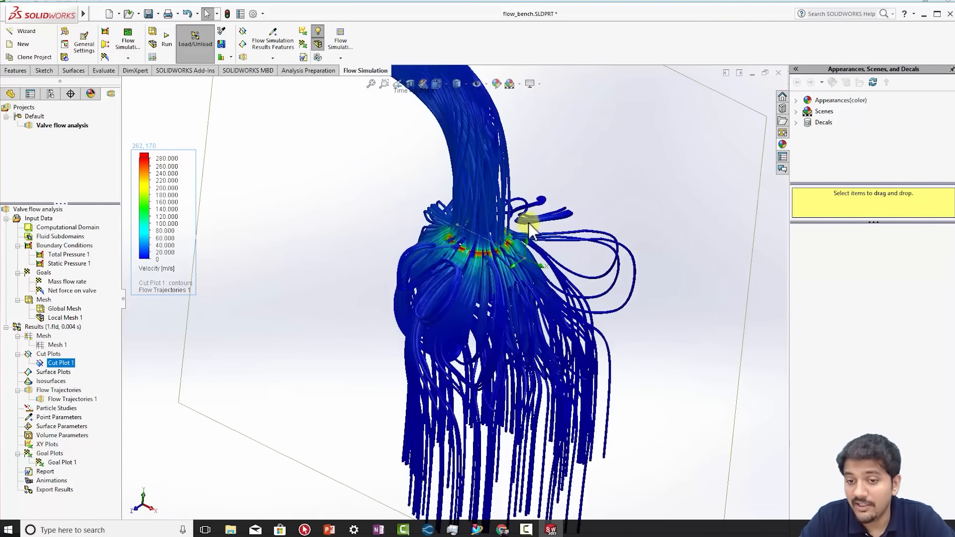
pyautogui.scroll(-3, 505, 258)
pyautogui.scroll(-5, 409, 297)
pyautogui.moveTo(409, 297); pyautogui.dragTo(578, 242, button='middle')
pyautogui.scroll(-1, 530, 327)
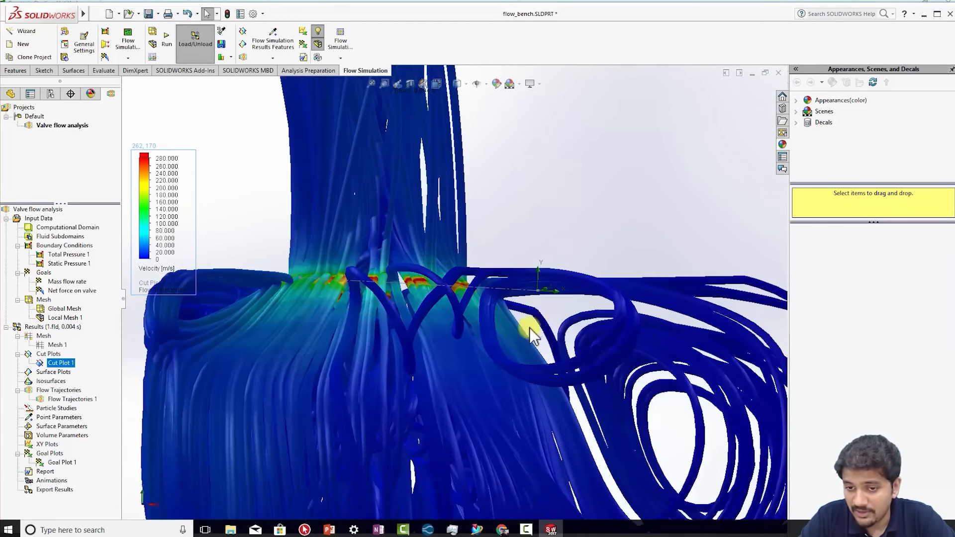
pyautogui.scroll(6, 529, 328)
pyautogui.moveTo(521, 337); pyautogui.dragTo(463, 274, button='middle')
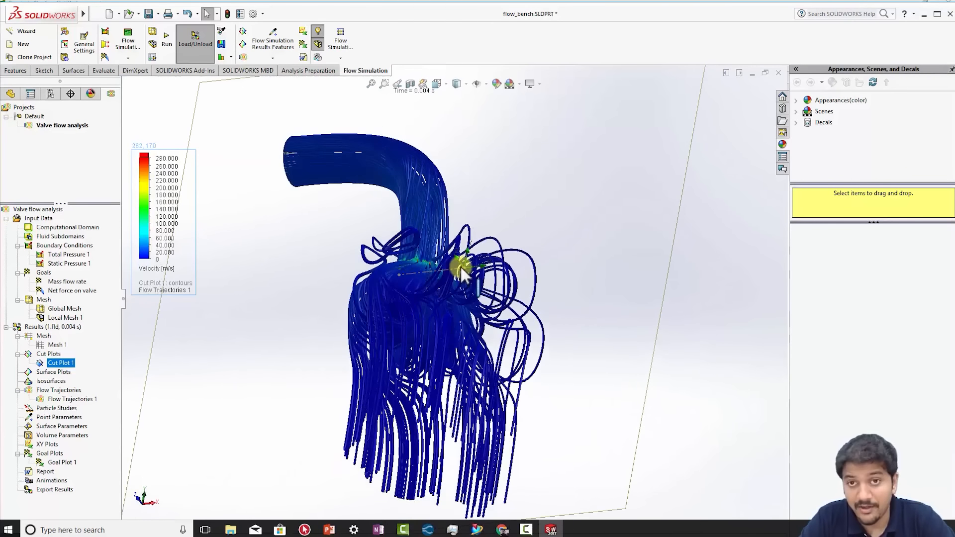
pyautogui.moveTo(452, 314); pyautogui.dragTo(465, 306, button='middle')
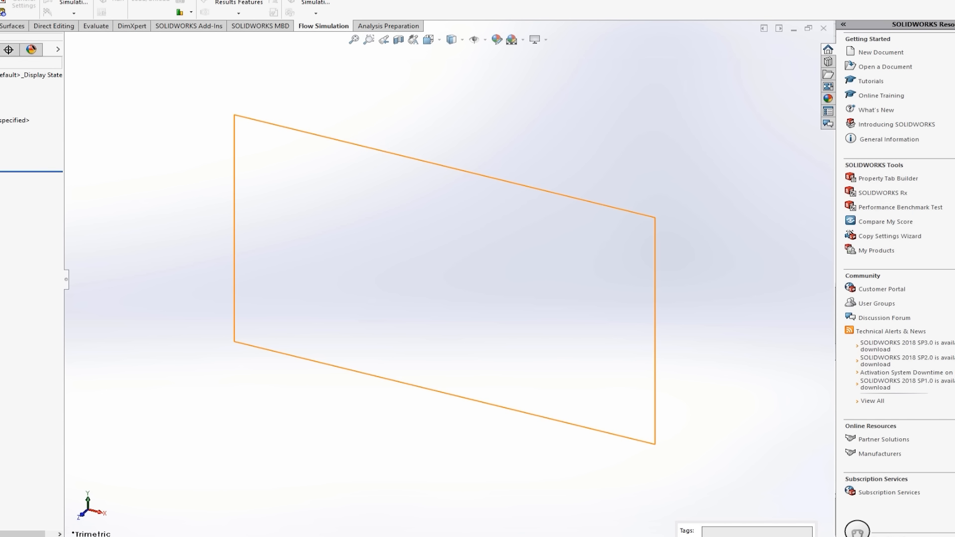
# - Sketch a circle centred on the origin on the Top Plane of the new part and enlarge its radius
pyautogui.click(0, 132)
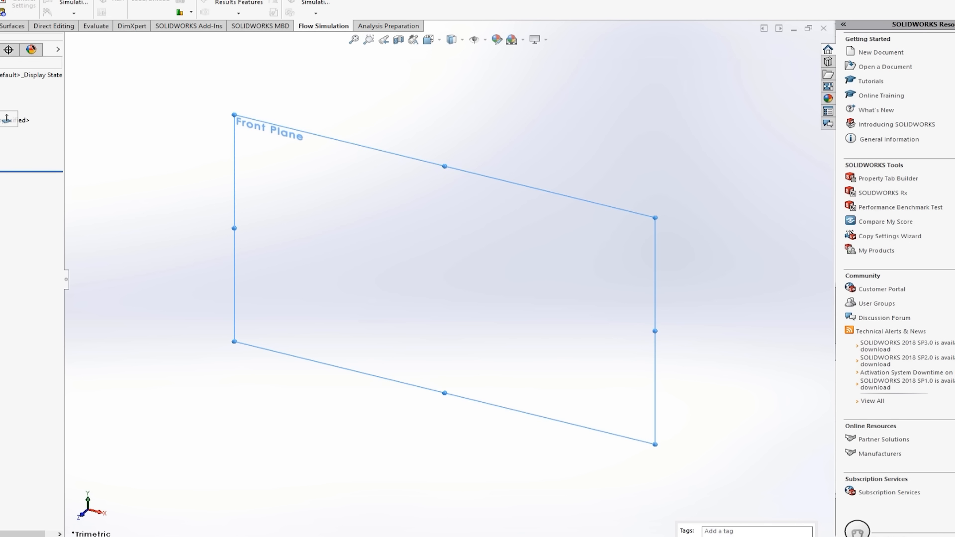
pyautogui.click(0, 143)
pyautogui.click(8, 129)
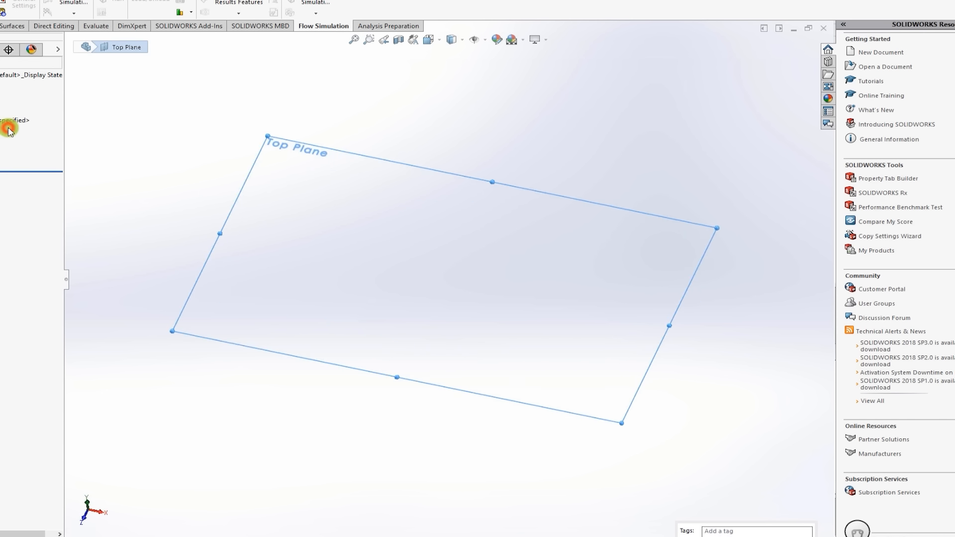
pyautogui.click(5, 131)
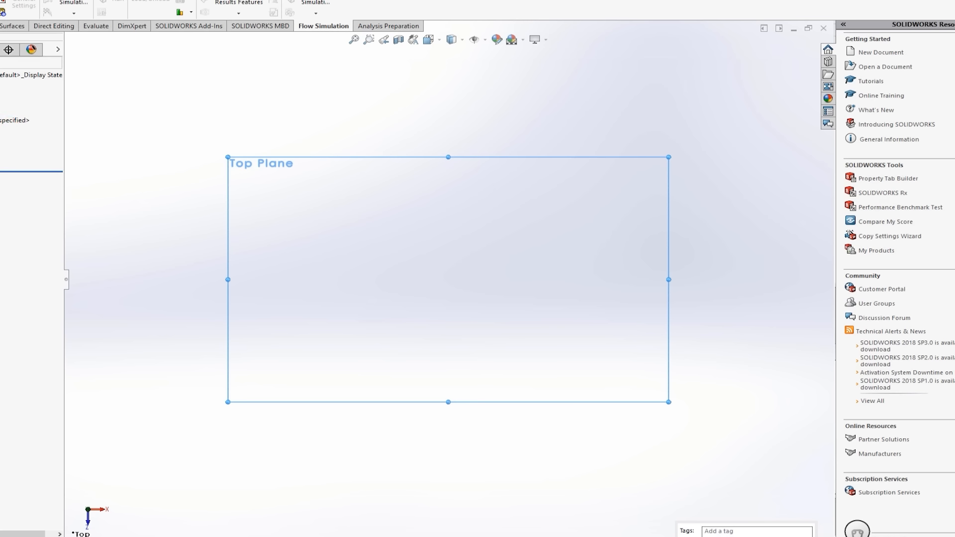
pyautogui.click(26, 1)
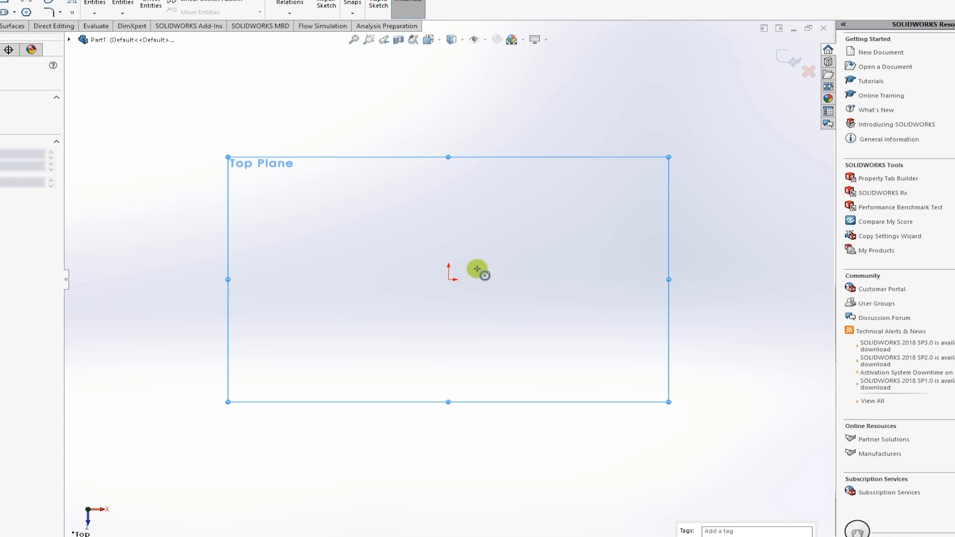
pyautogui.click(449, 280)
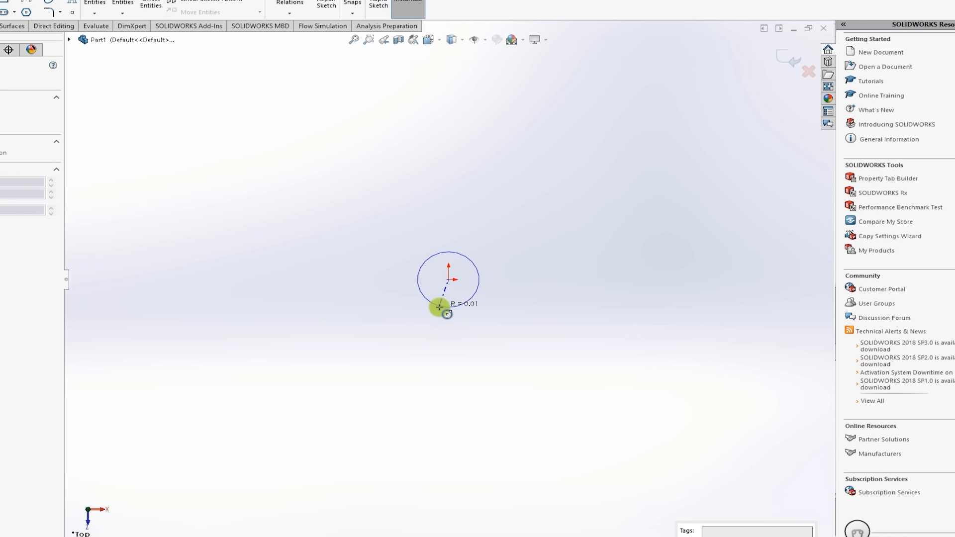
pyautogui.click(440, 311)
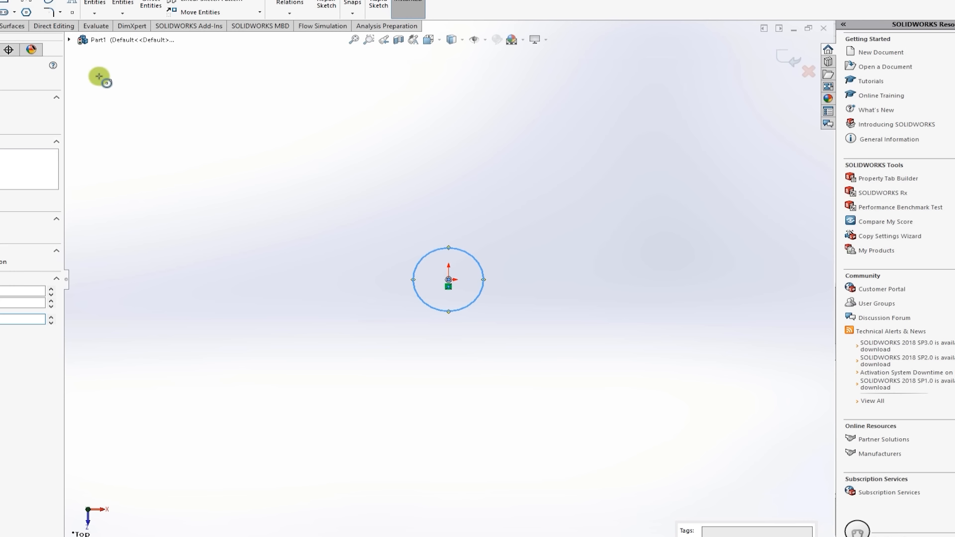
pyautogui.press('Return')
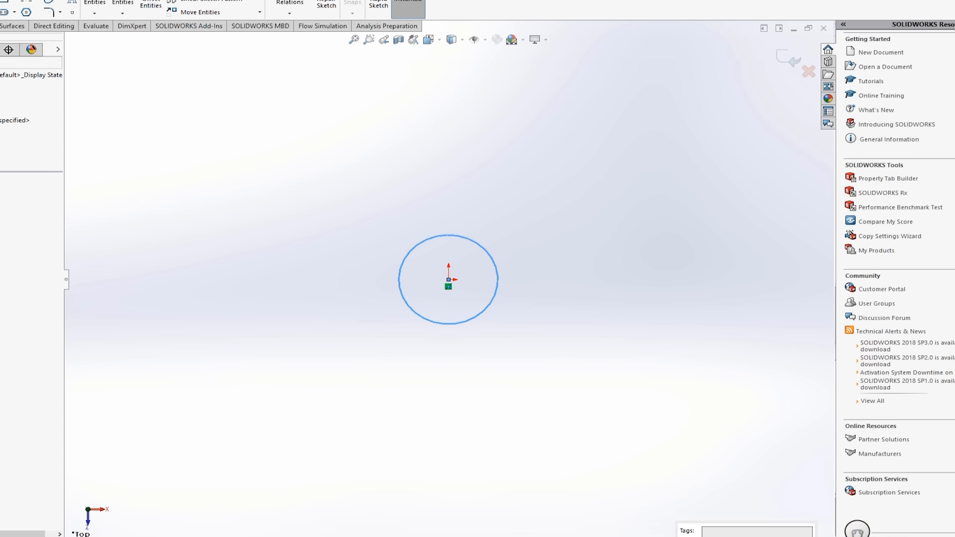
# - Sketch a second, larger circle centred on the origin, concentric with the first circle
pyautogui.click(26, 1)
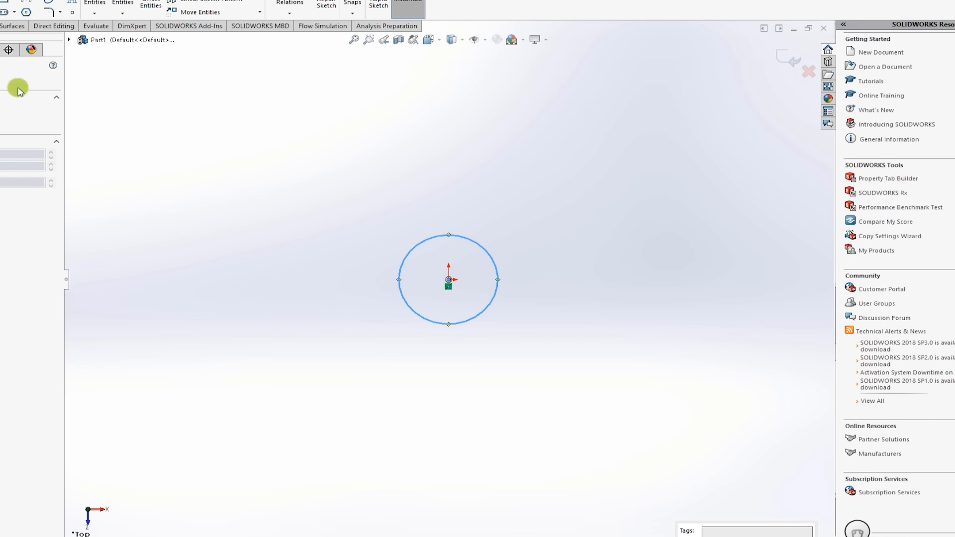
pyautogui.click(448, 280)
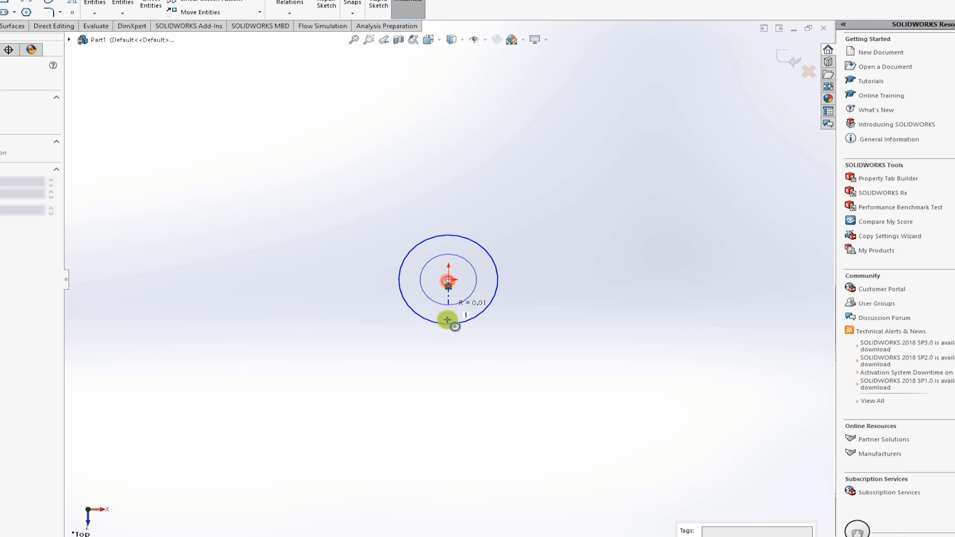
pyautogui.click(447, 379)
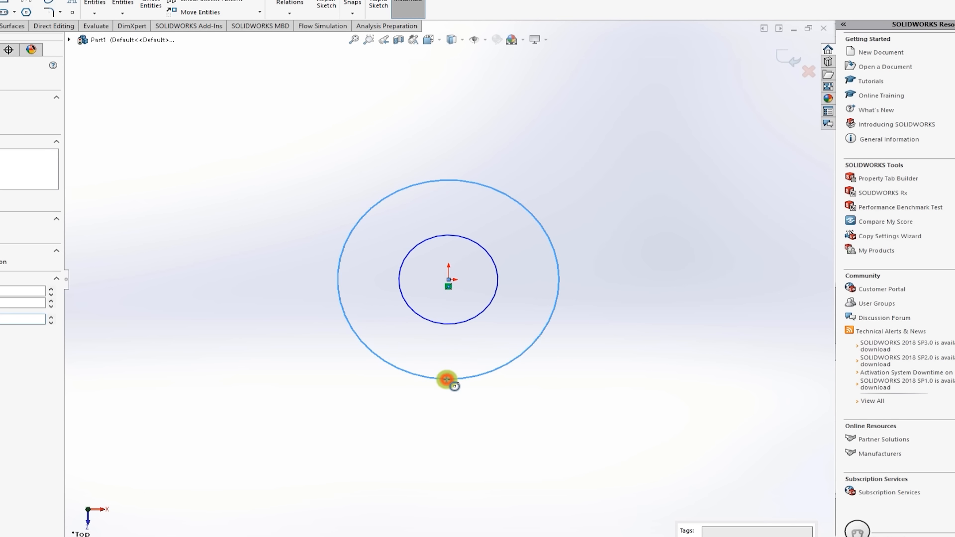
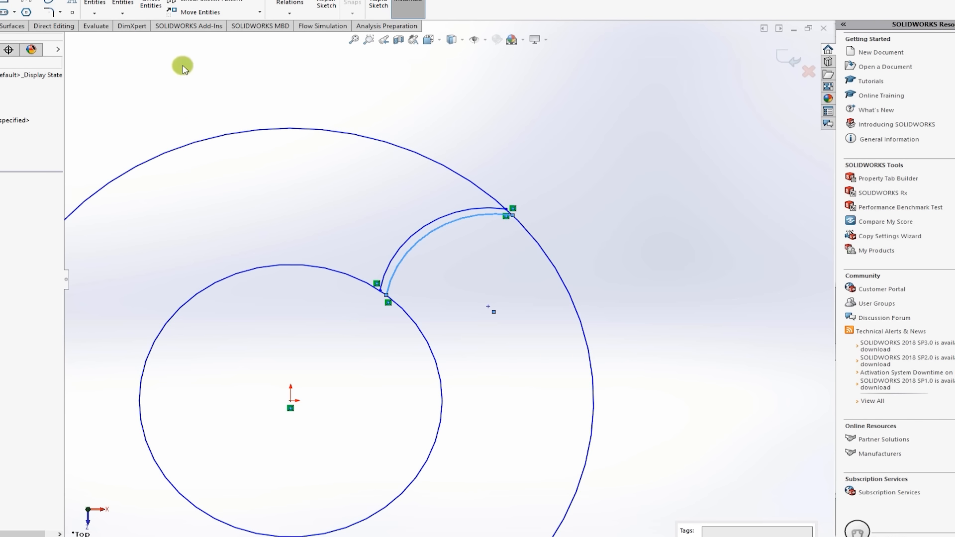
# - Trim away the outer circle, keeping only the short segment that closes the tip between the two blade arcs
pyautogui.click(95, 6)
pyautogui.moveTo(281, 112); pyautogui.dragTo(294, 136)
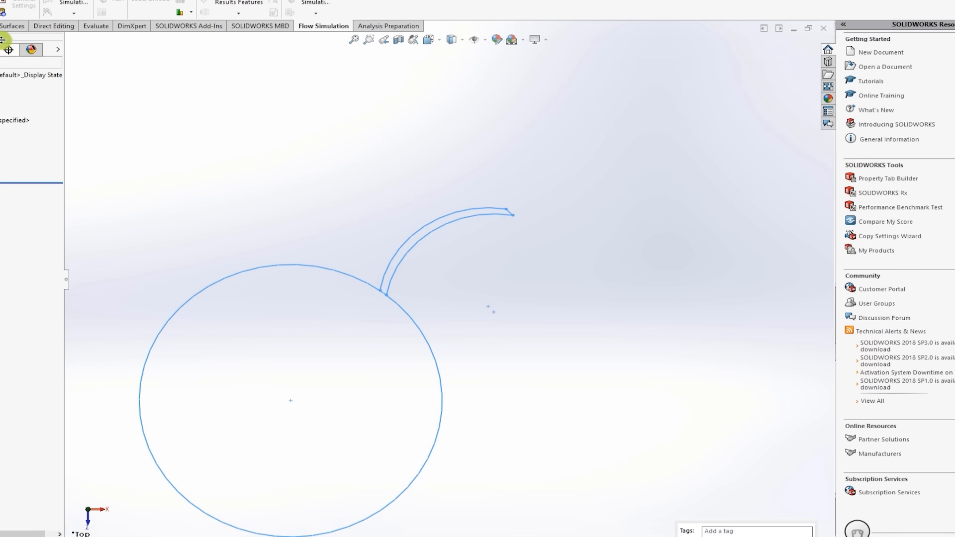
# - Edit the sketch and circular-pattern the blade's two arcs and tip segment around the origin with 5 instances over 360 degrees
pyautogui.click(1, 177)
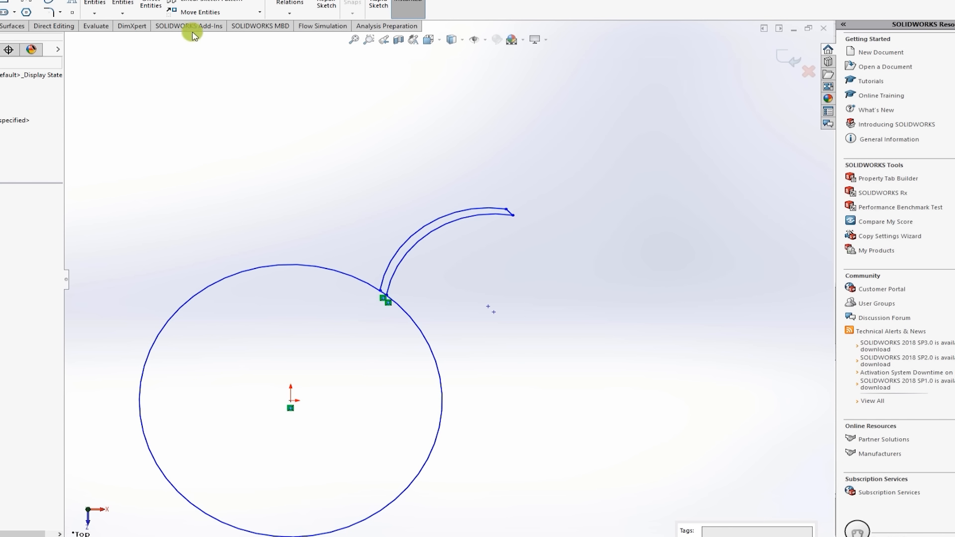
pyautogui.click(260, 5)
pyautogui.click(245, 23)
pyautogui.click(432, 220)
pyautogui.click(443, 230)
pyautogui.scroll(3, 447, 266)
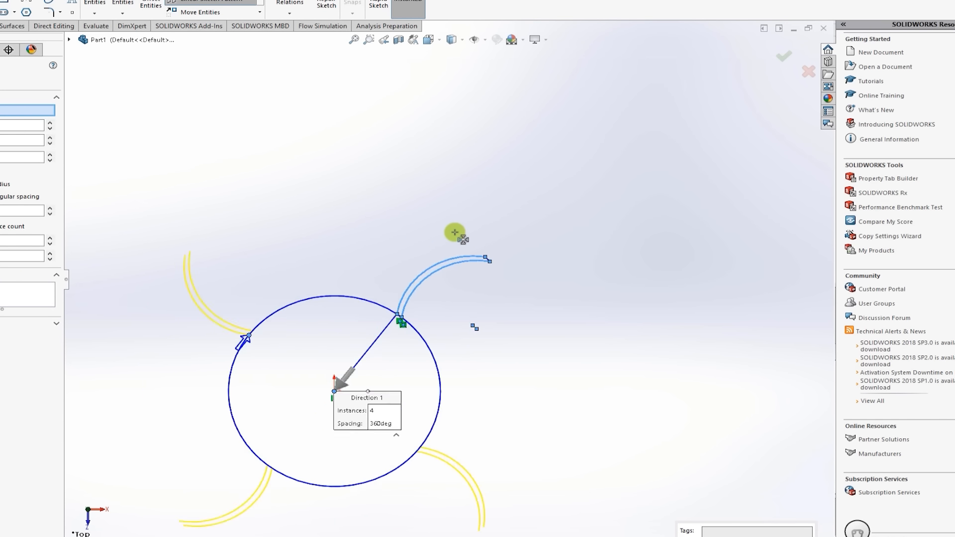
pyautogui.scroll(-2, 496, 279)
pyautogui.scroll(-3, 495, 280)
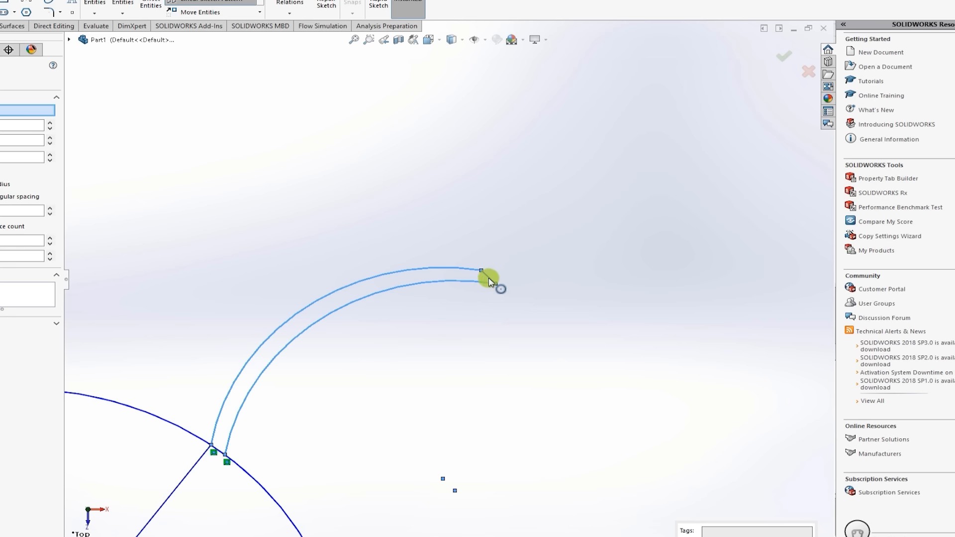
pyautogui.scroll(4, 490, 277)
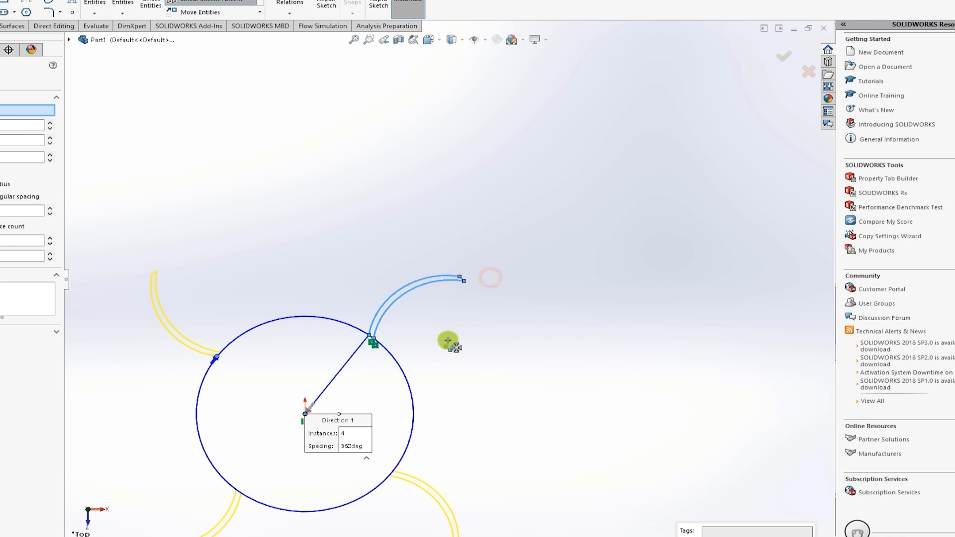
pyautogui.scroll(2, 448, 341)
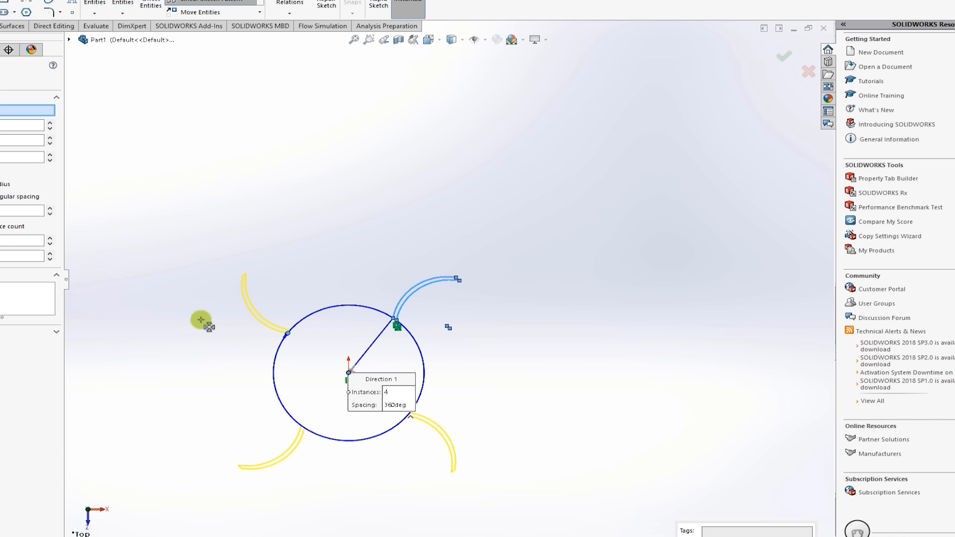
pyautogui.click(51, 209)
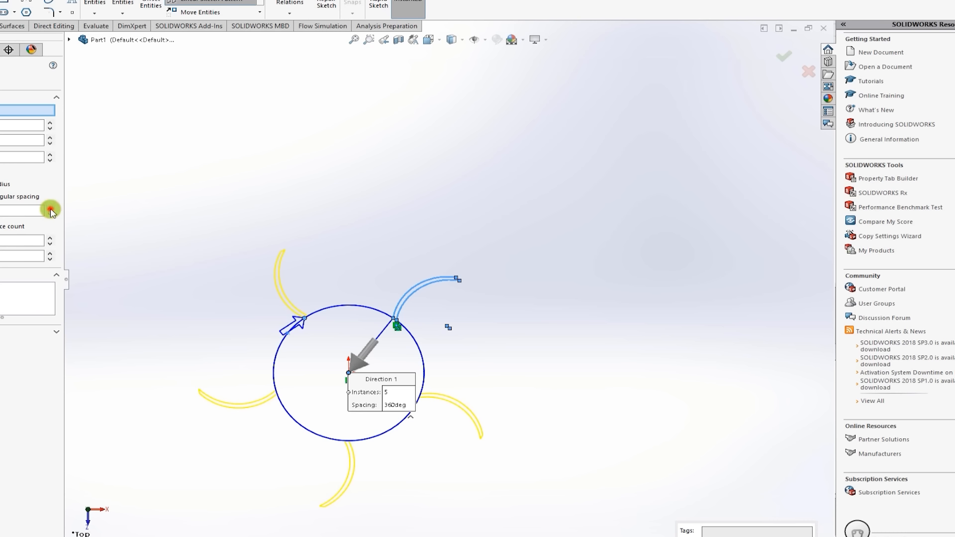
pyautogui.click(51, 209)
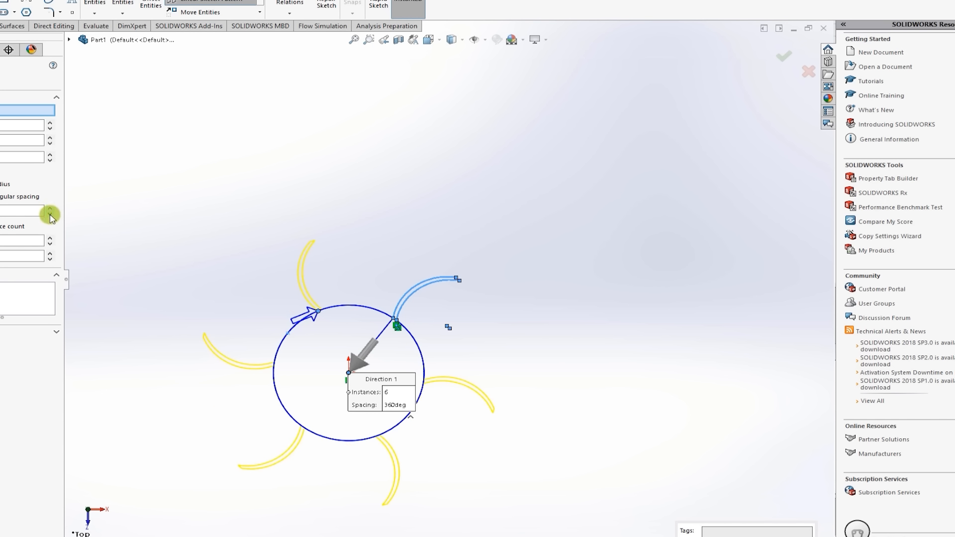
pyautogui.click(50, 215)
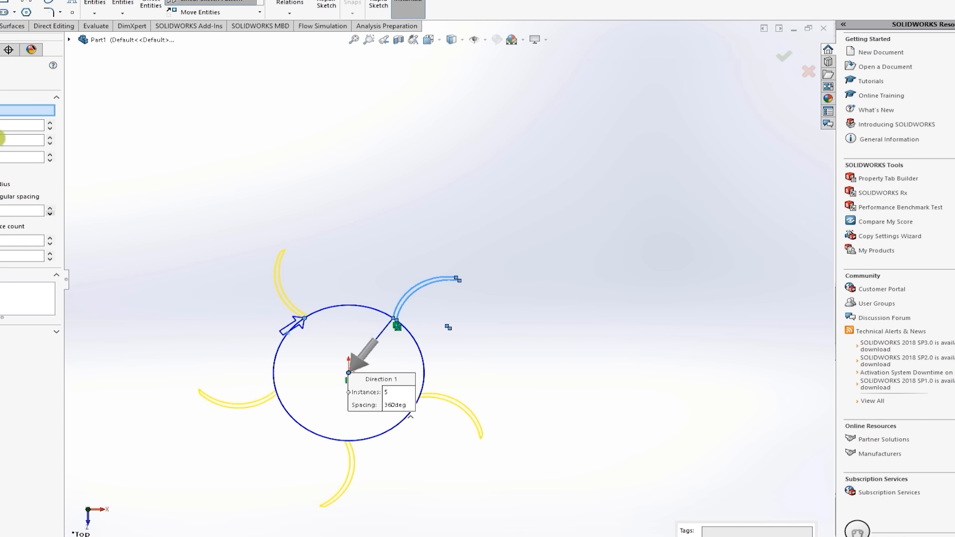
pyautogui.press('Return')
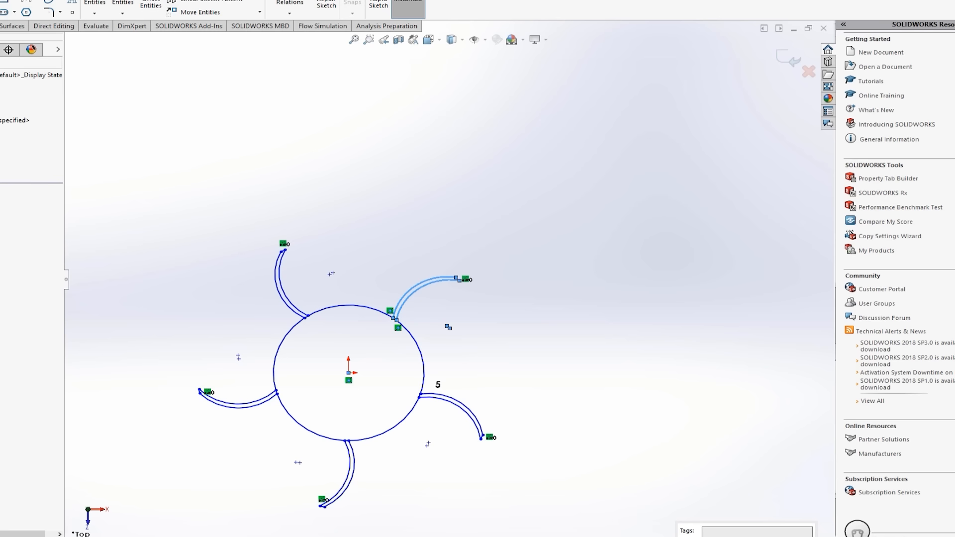
# - Trim the short hub-circle segments at the roots of all five blades to join hub and blades into one outline
pyautogui.scroll(3, 341, 341)
pyautogui.scroll(-4, 341, 341)
pyautogui.scroll(-1, 419, 268)
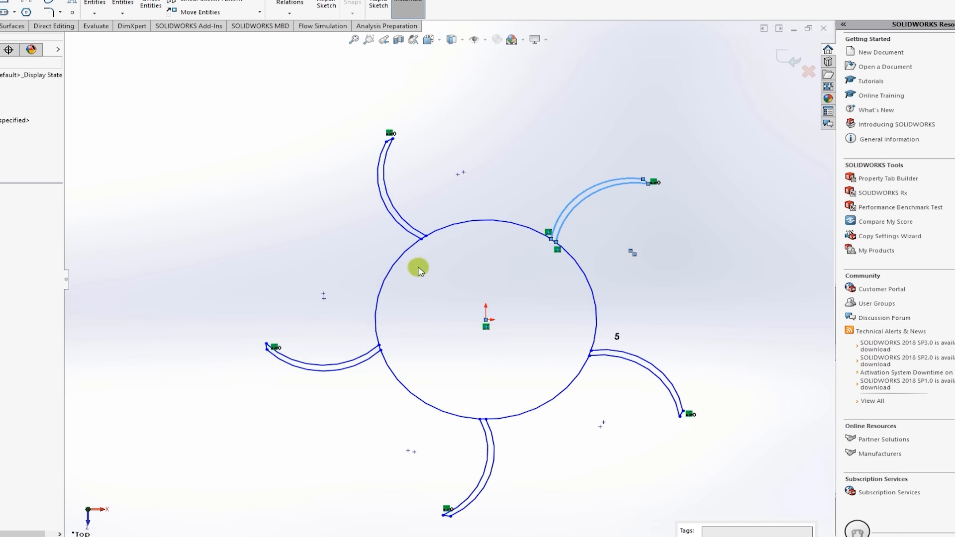
pyautogui.scroll(-1, 419, 268)
pyautogui.click(94, 5)
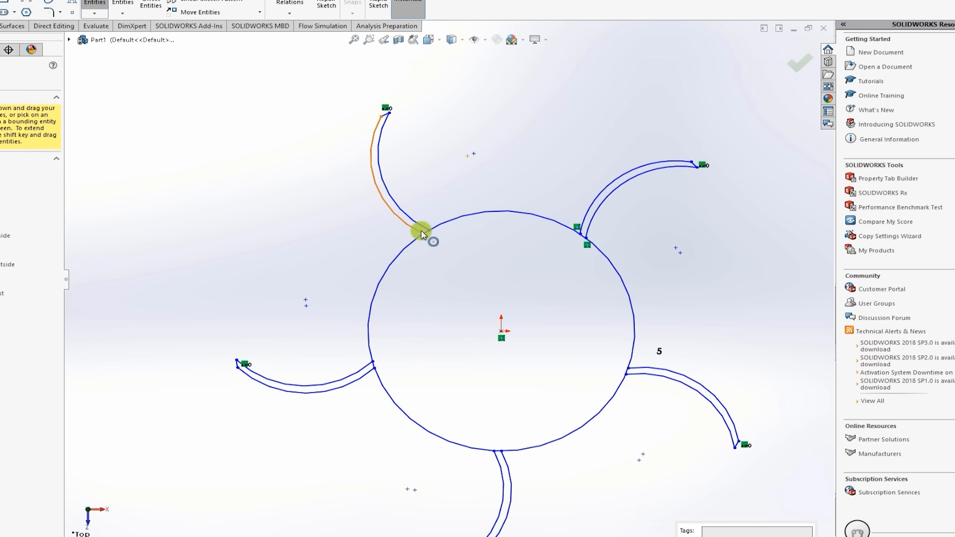
pyautogui.scroll(-5, 424, 244)
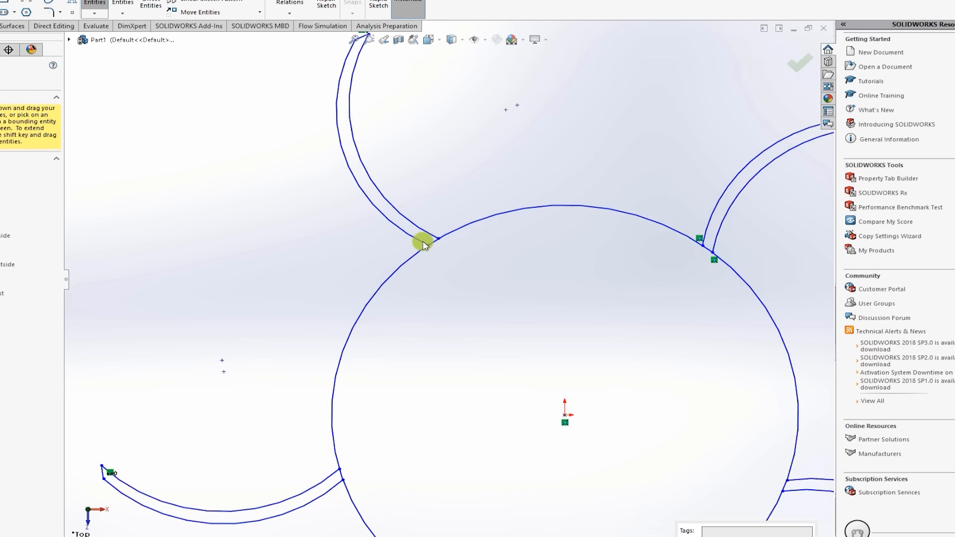
pyautogui.scroll(2, 432, 252)
pyautogui.click(438, 243)
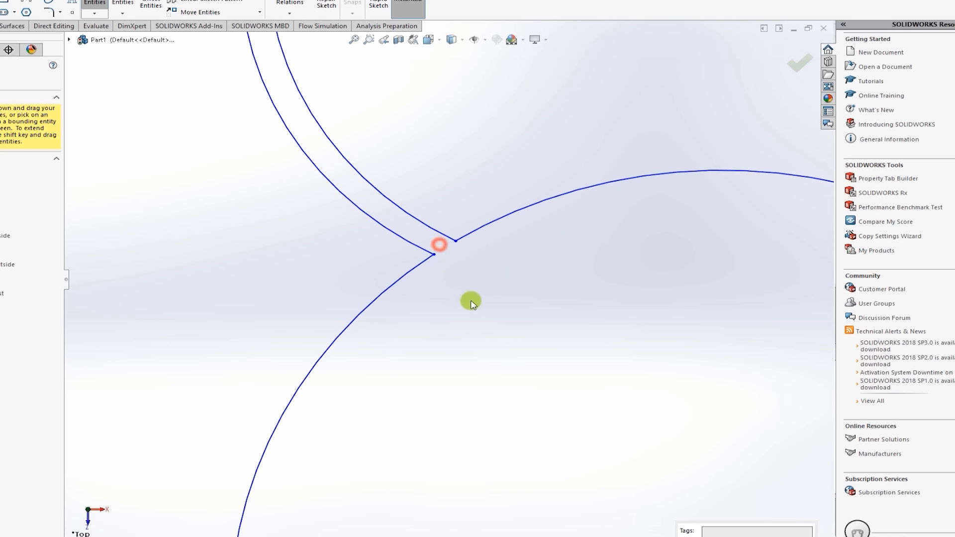
pyautogui.scroll(2, 547, 284)
pyautogui.scroll(-5, 776, 271)
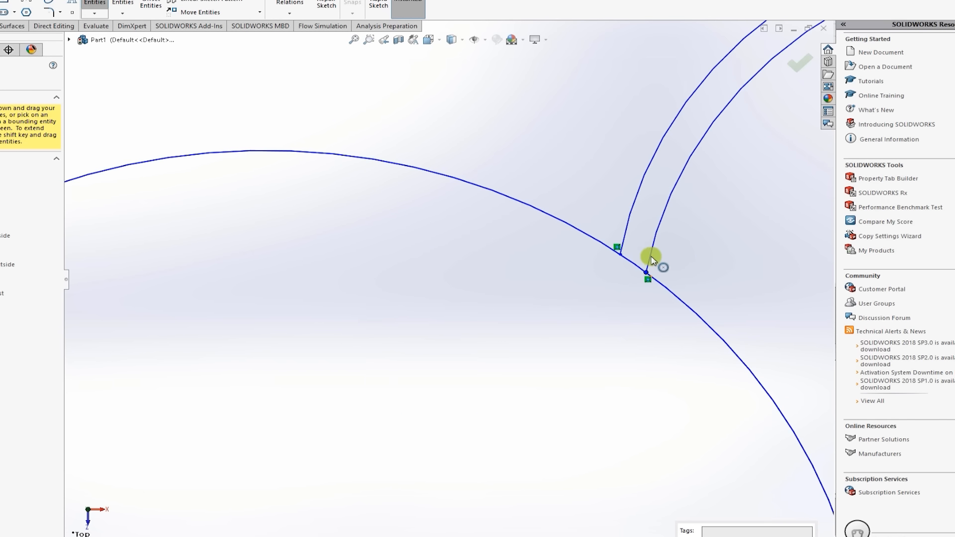
pyautogui.click(631, 263)
pyautogui.scroll(5, 544, 413)
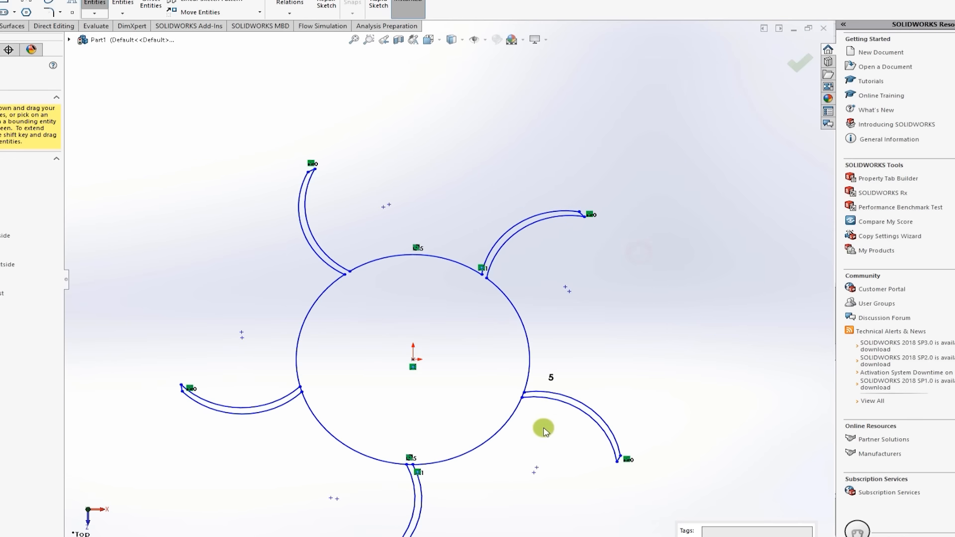
pyautogui.scroll(-3, 545, 432)
pyautogui.click(431, 244)
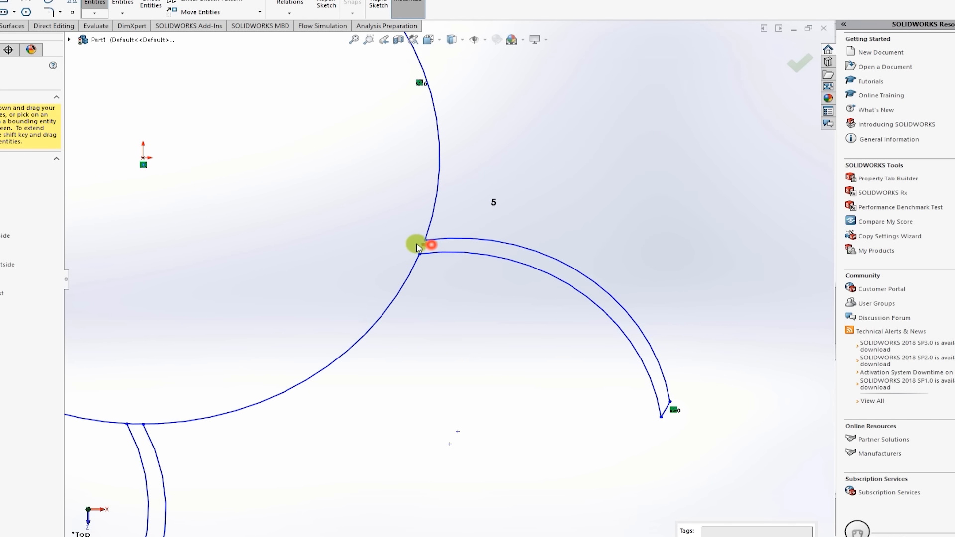
pyautogui.click(137, 425)
pyautogui.scroll(5, 140, 413)
pyautogui.scroll(-2, 156, 287)
pyautogui.scroll(-4, 229, 272)
pyautogui.click(400, 273)
pyautogui.scroll(5, 441, 268)
pyautogui.scroll(-3, 520, 158)
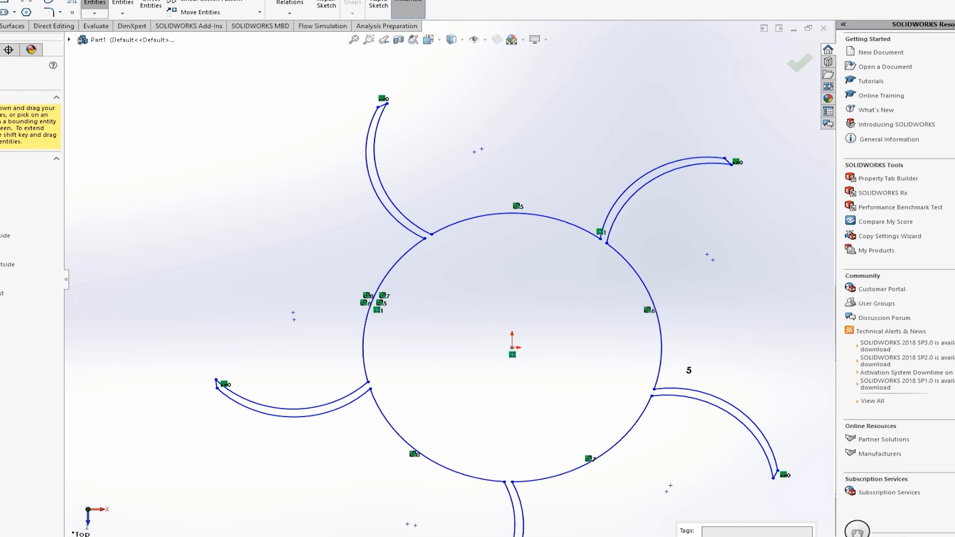
pyautogui.press('Escape')
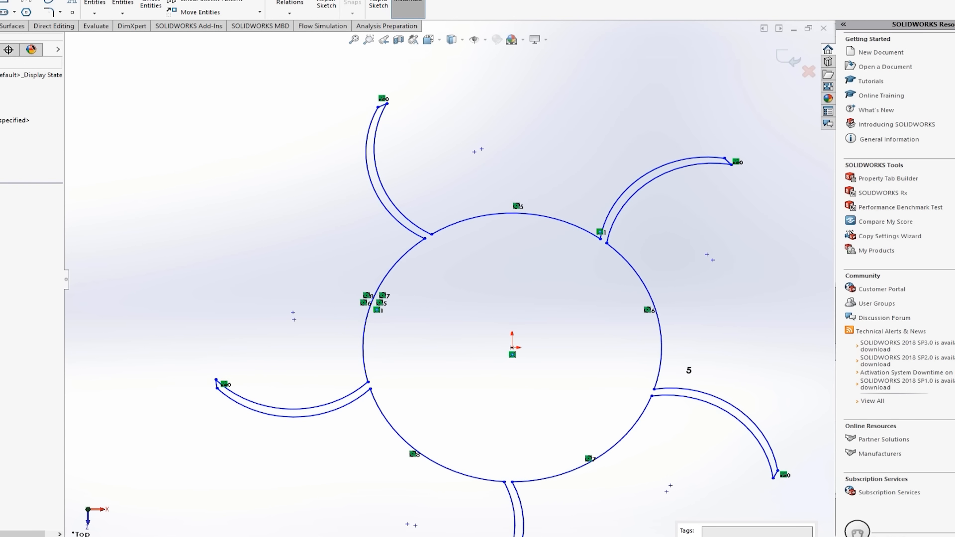
# - Extrude the closed hub-and-blade outline symmetrically about its sketch plane with a Mid Plane end condition
pyautogui.click(0, 3)
pyautogui.click(0, 26)
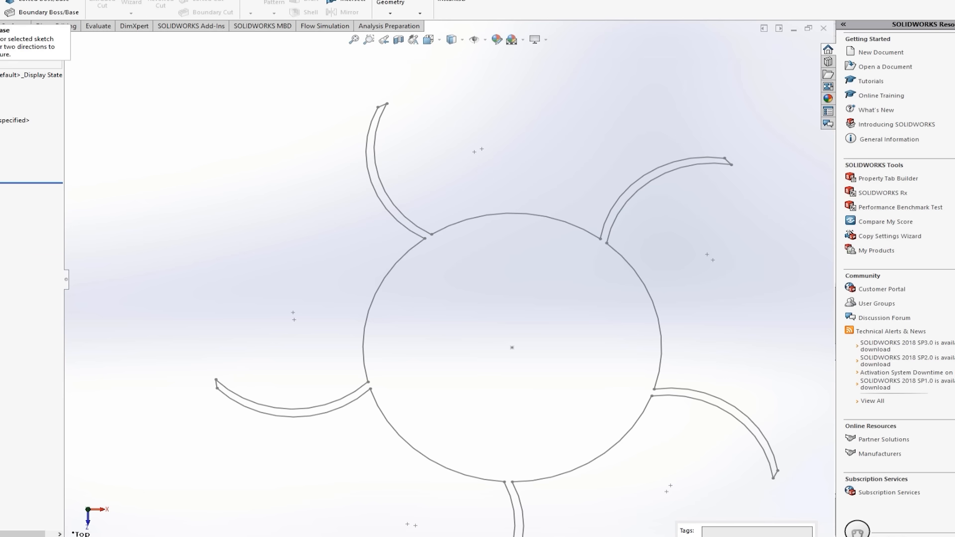
pyautogui.click(10, 2)
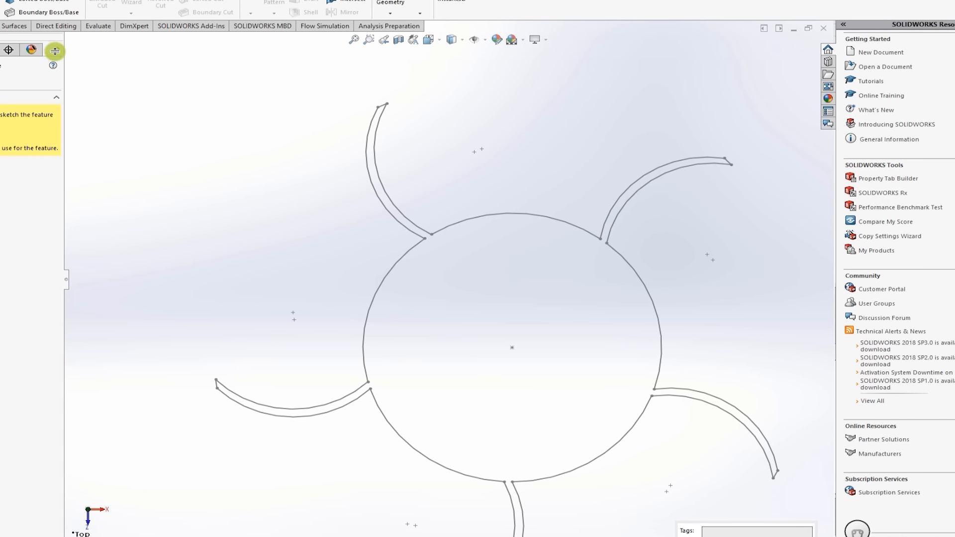
pyautogui.click(447, 227)
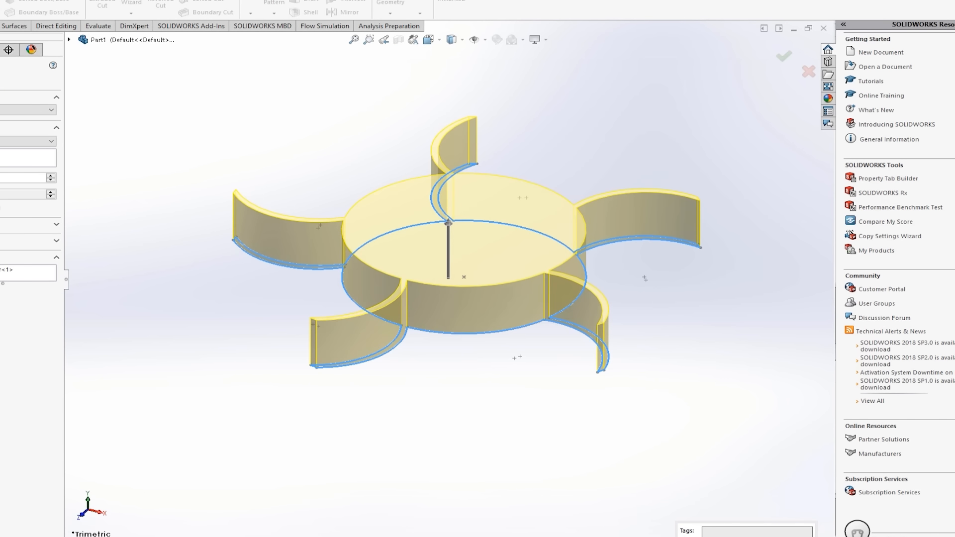
pyautogui.click(5, 141)
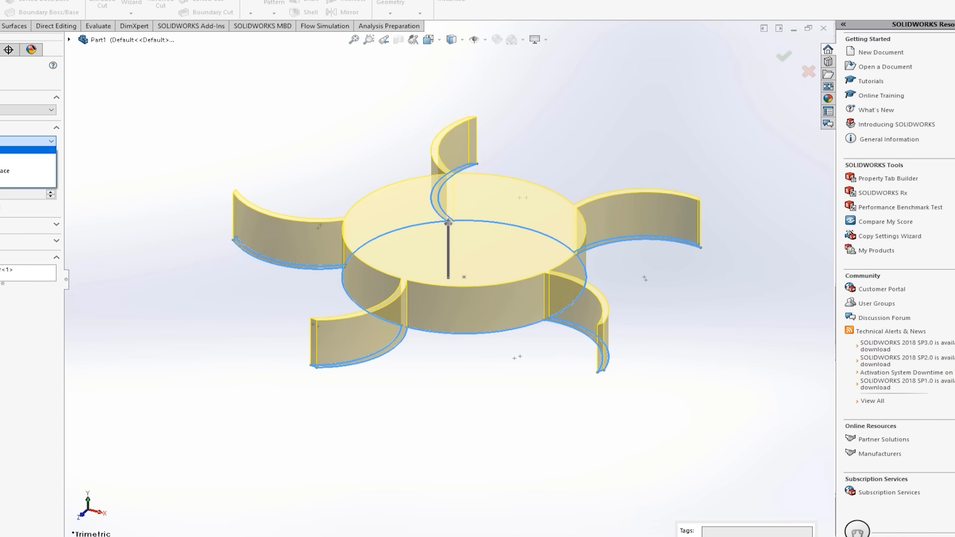
pyautogui.click(20, 184)
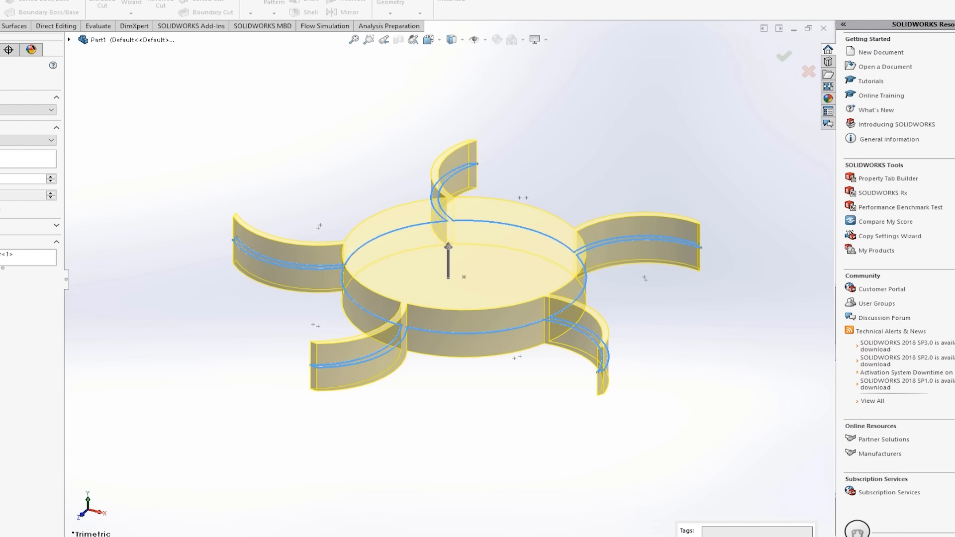
pyautogui.rightClick(468, 391)
# - Sketch a circle on the Top Plane, centred on the origin and slightly larger than the reach of the blade tips
pyautogui.scroll(4, 468, 391)
pyautogui.moveTo(466, 217); pyautogui.dragTo(537, 273, button='middle')
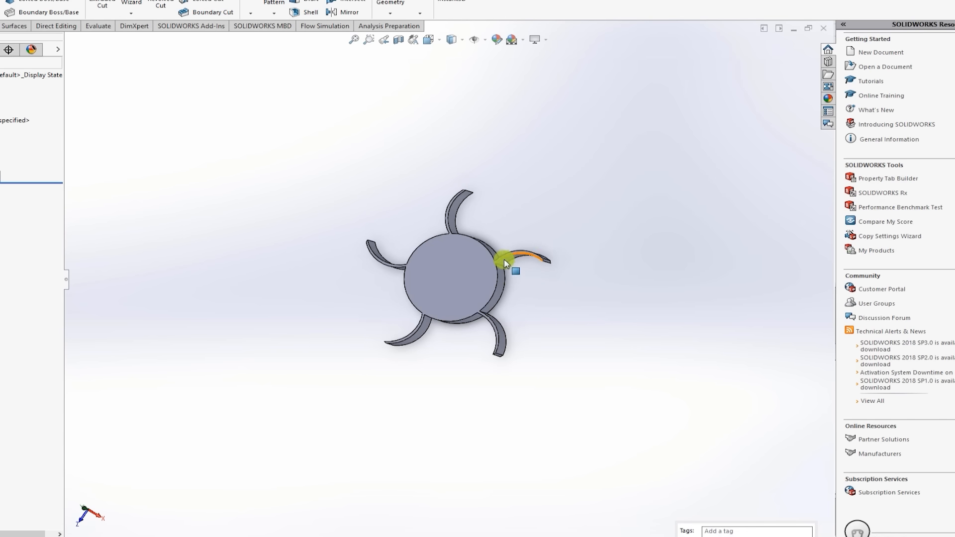
pyautogui.moveTo(324, 184); pyautogui.dragTo(379, 211, button='middle')
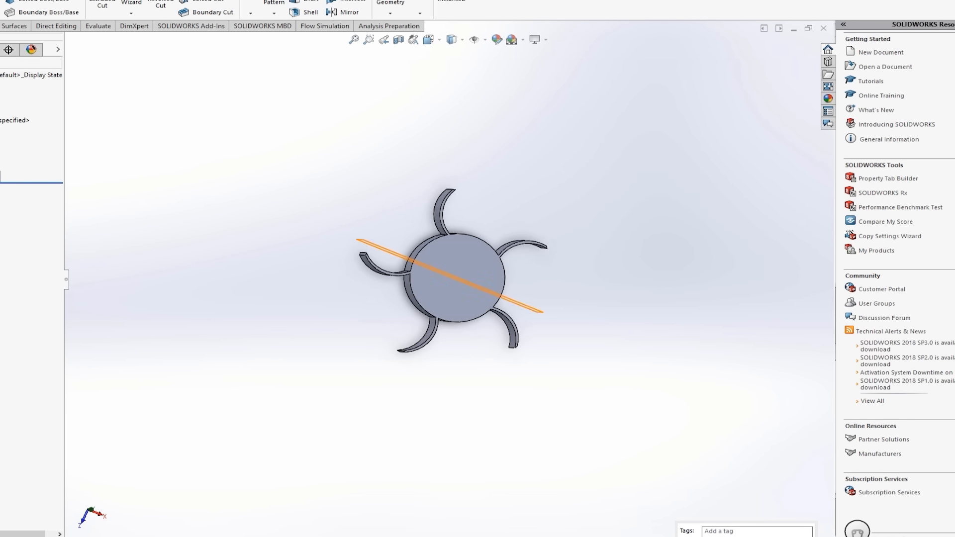
pyautogui.click(17, 147)
pyautogui.click(28, 131)
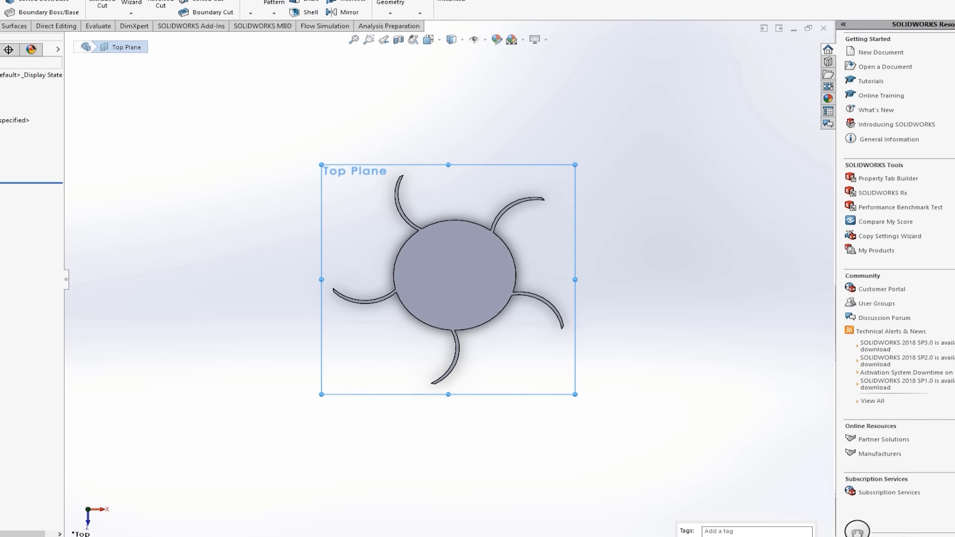
pyautogui.click(1, 128)
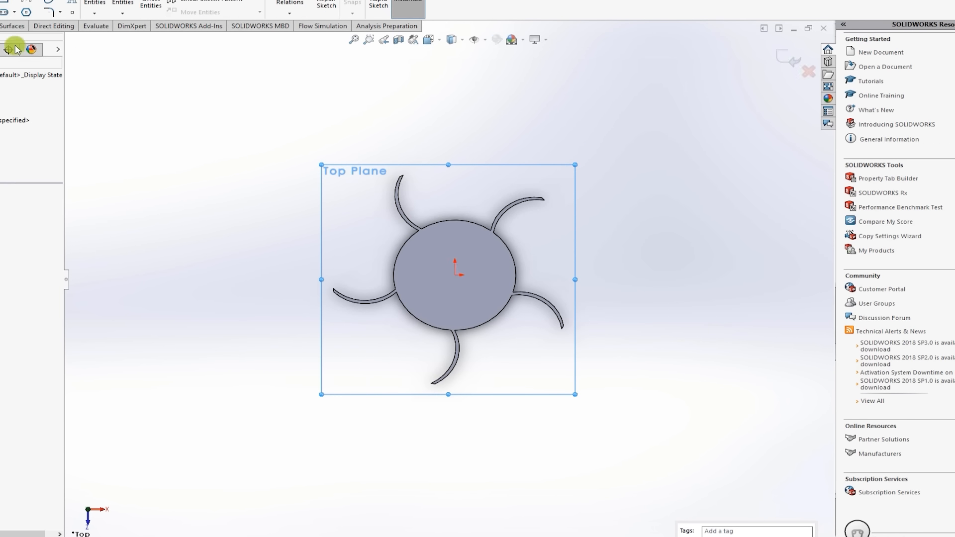
pyautogui.click(30, 0)
pyautogui.scroll(-2, 417, 260)
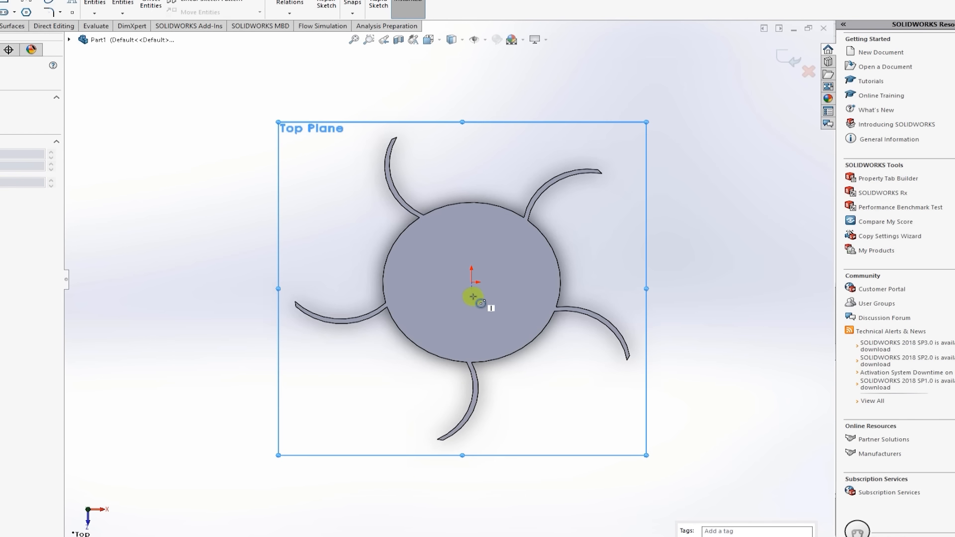
pyautogui.click(473, 281)
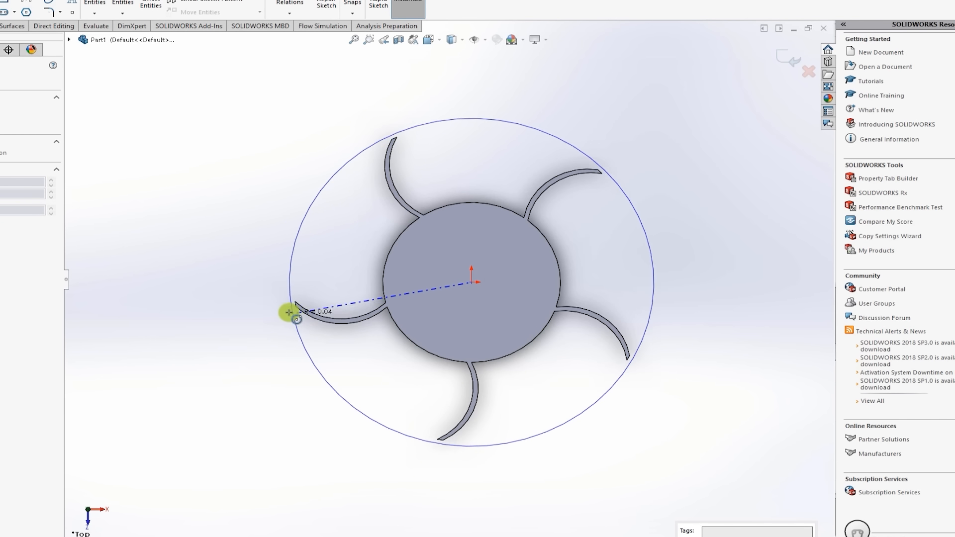
pyautogui.click(277, 311)
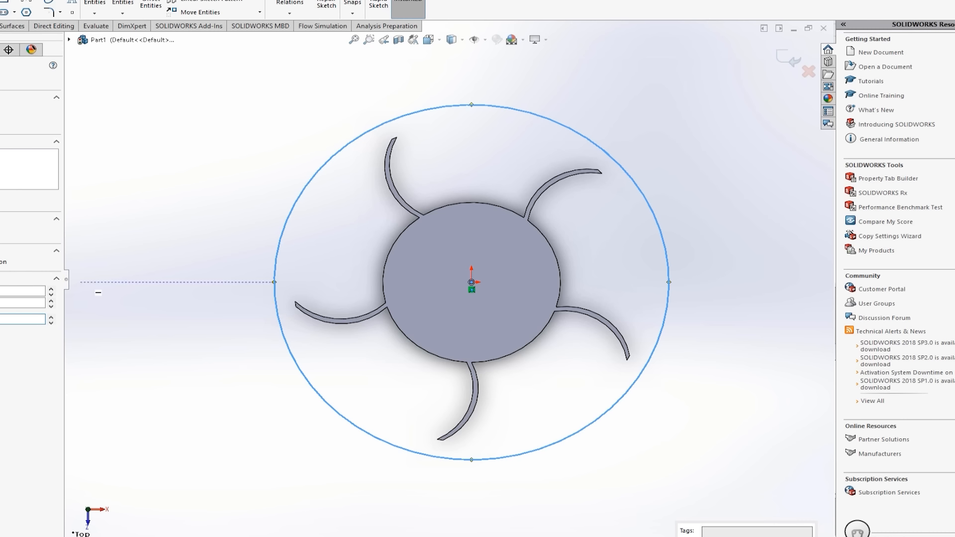
pyautogui.press('Escape')
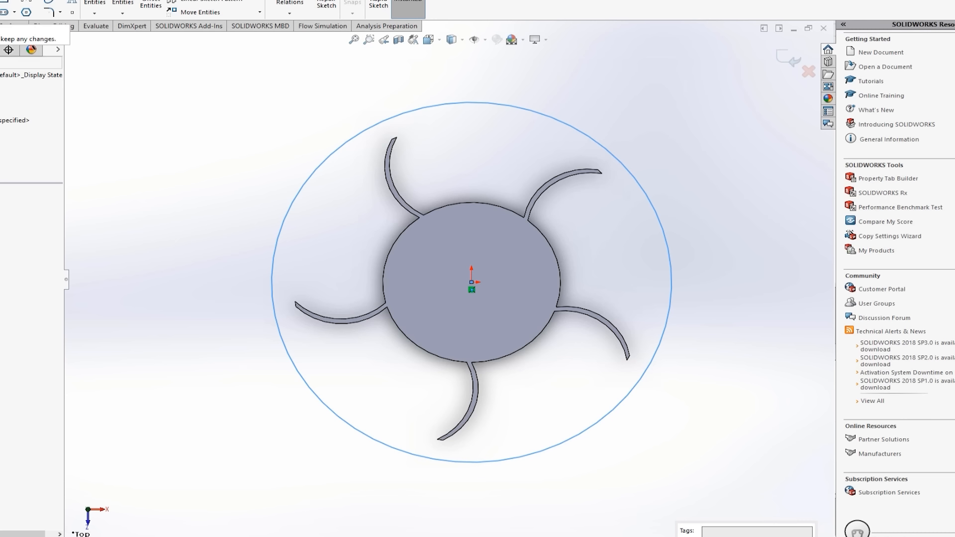
# - Begin extruding the large circle with its end condition set to Mid Plane
pyautogui.click(1, 4)
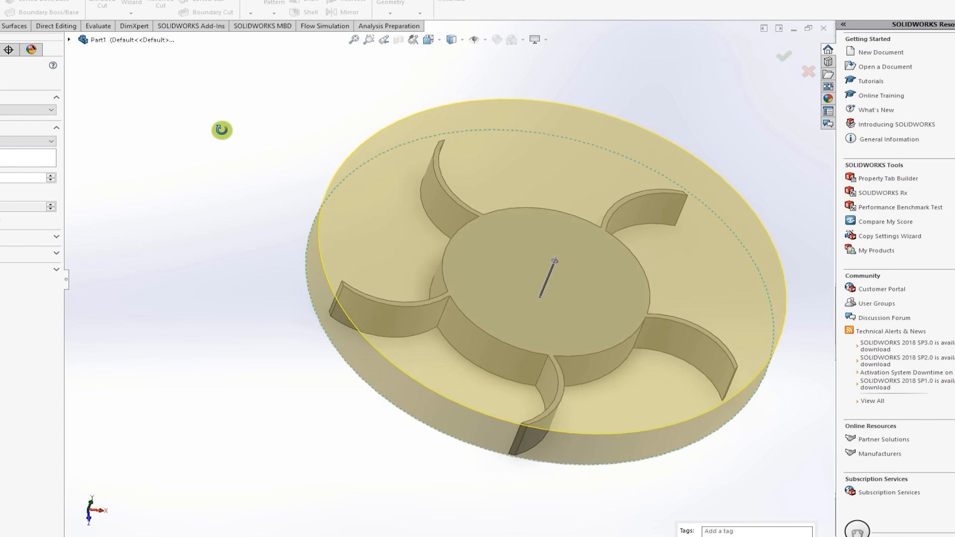
pyautogui.click(6, 142)
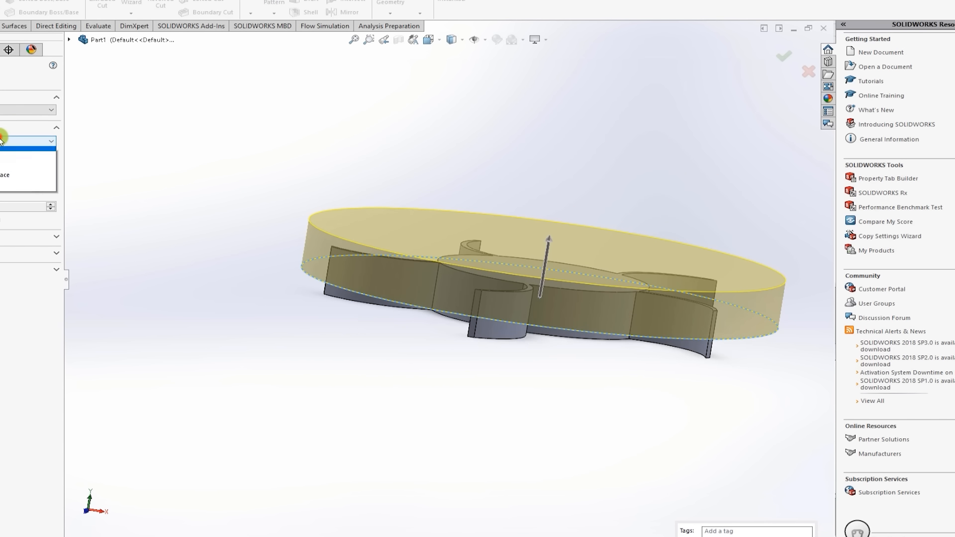
pyautogui.click(3, 193)
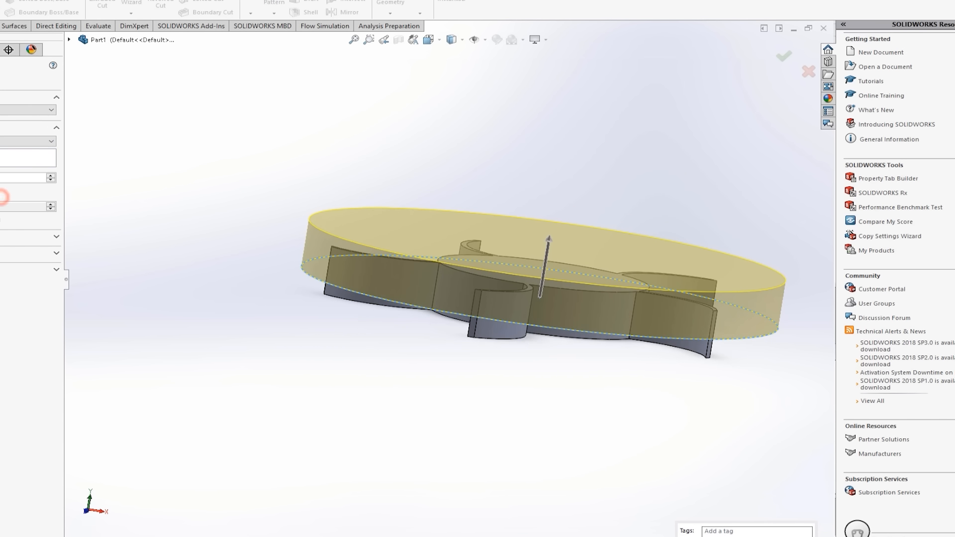
pyautogui.click(4, 141)
pyautogui.click(4, 191)
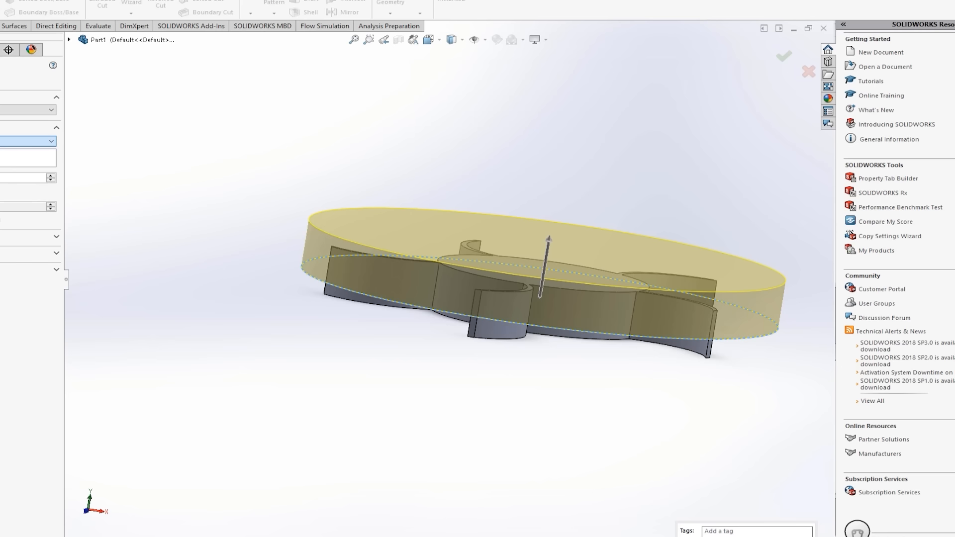
pyautogui.scroll(-3, 551, 362)
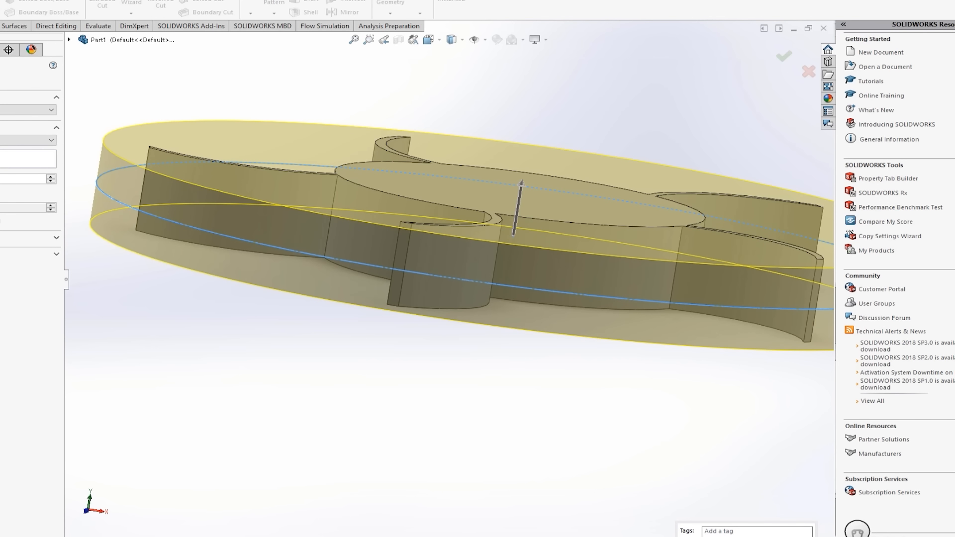
# - Set the extrusion depth to match the blade height and create the disc enclosing the hub and blades
pyautogui.write('1')
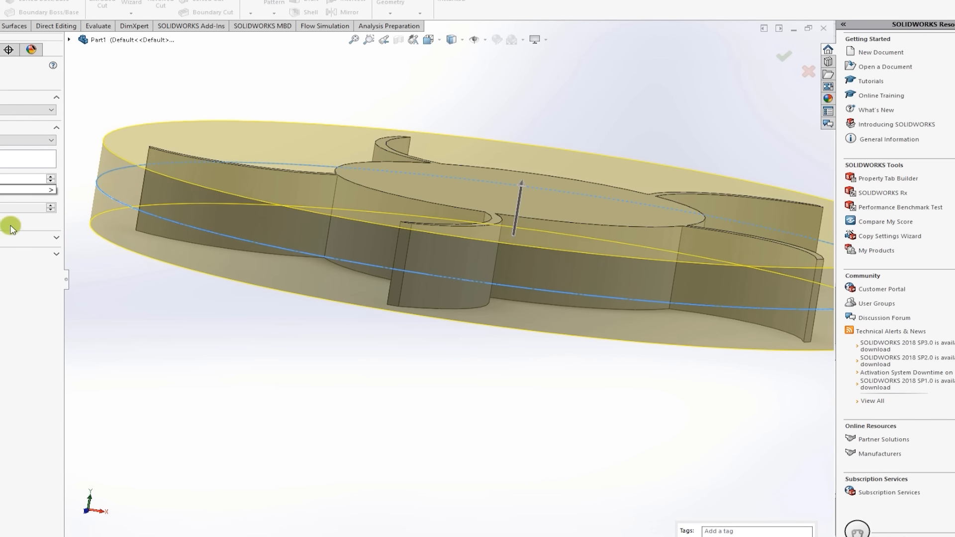
pyautogui.click(277, 358)
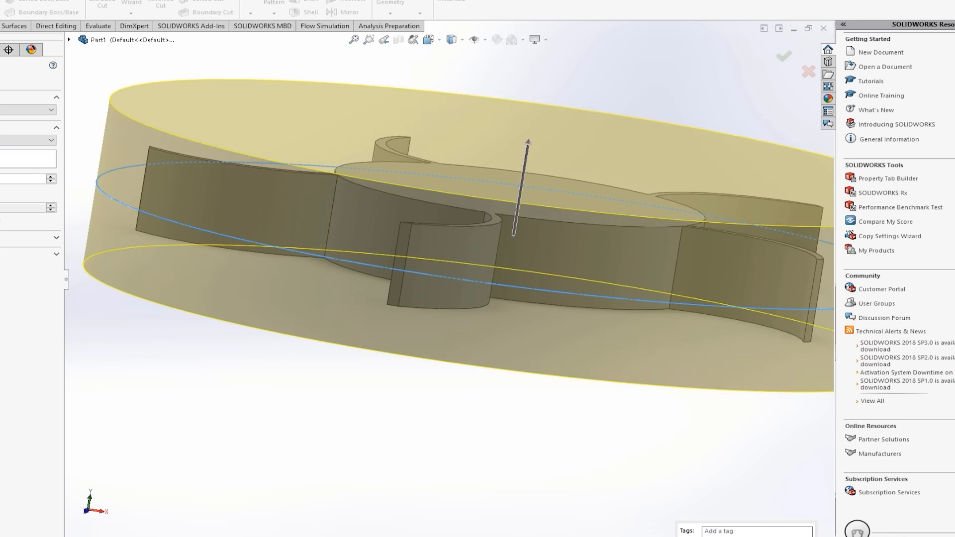
pyautogui.write('1')
pyautogui.click(143, 393)
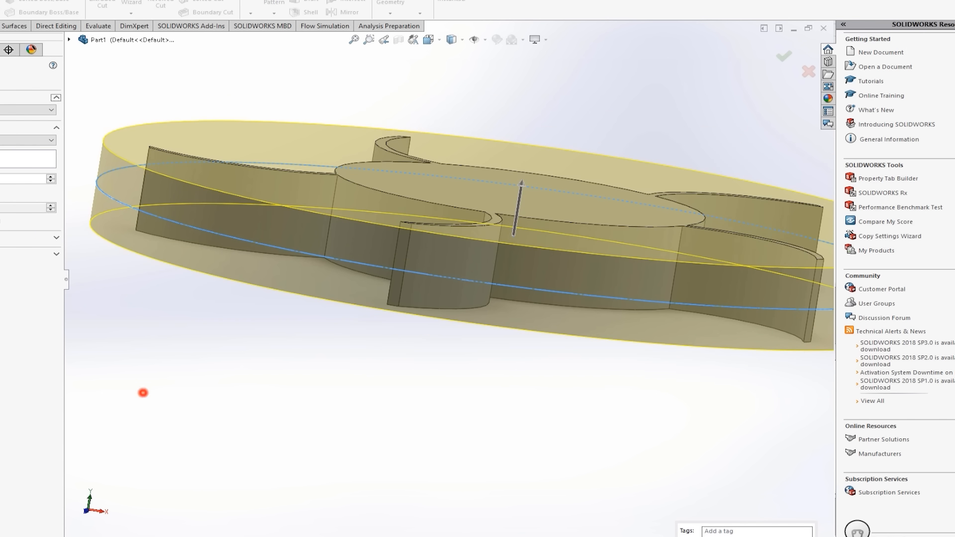
pyautogui.click(11, 208)
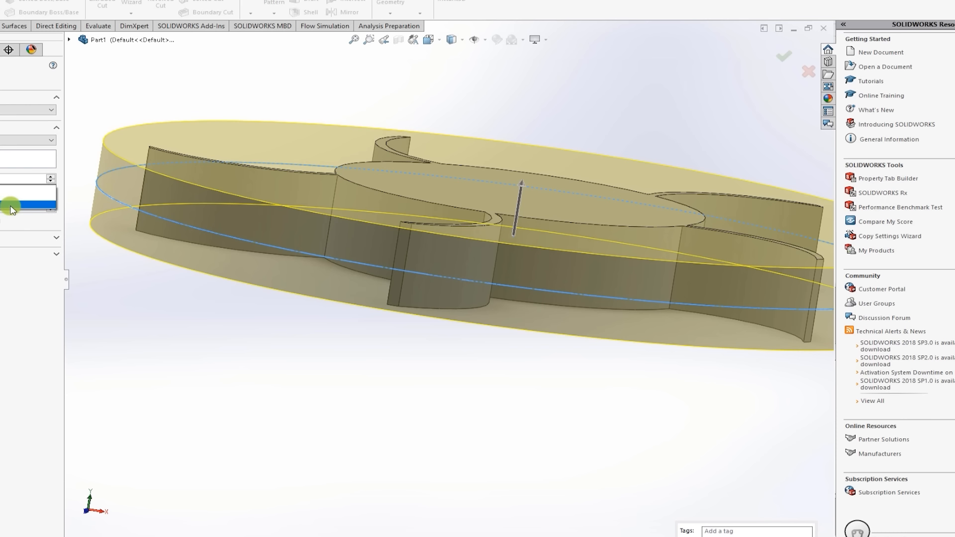
pyautogui.click(12, 206)
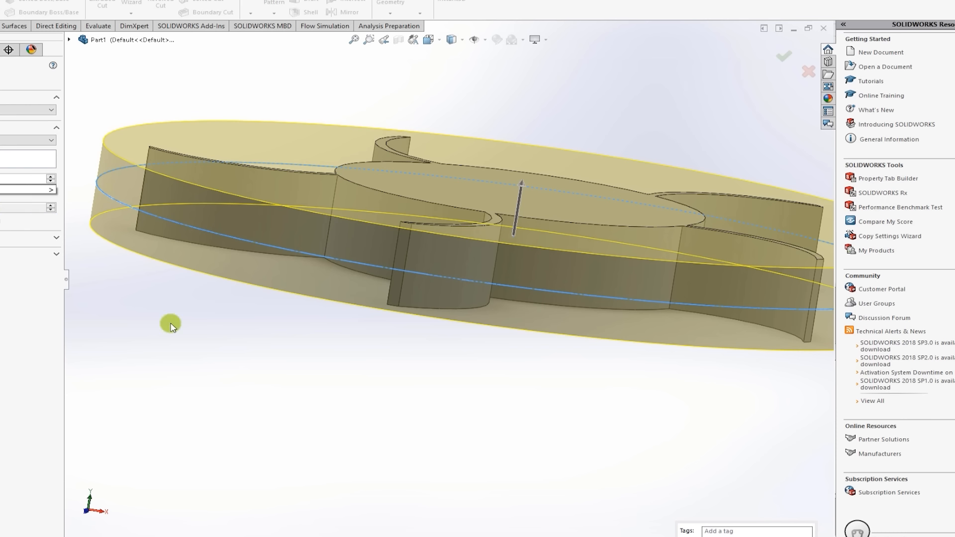
pyautogui.moveTo(212, 346); pyautogui.dragTo(402, 457, button='middle')
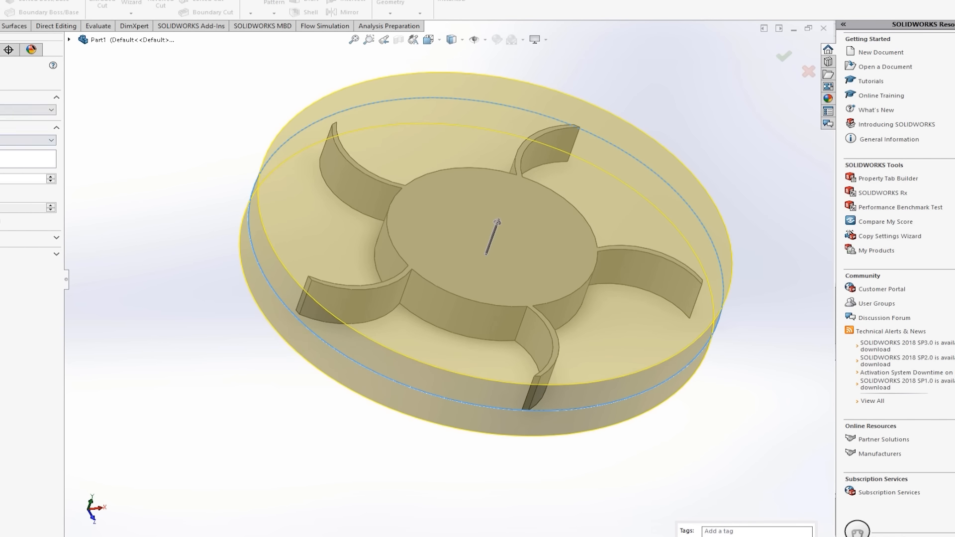
pyautogui.press('Return')
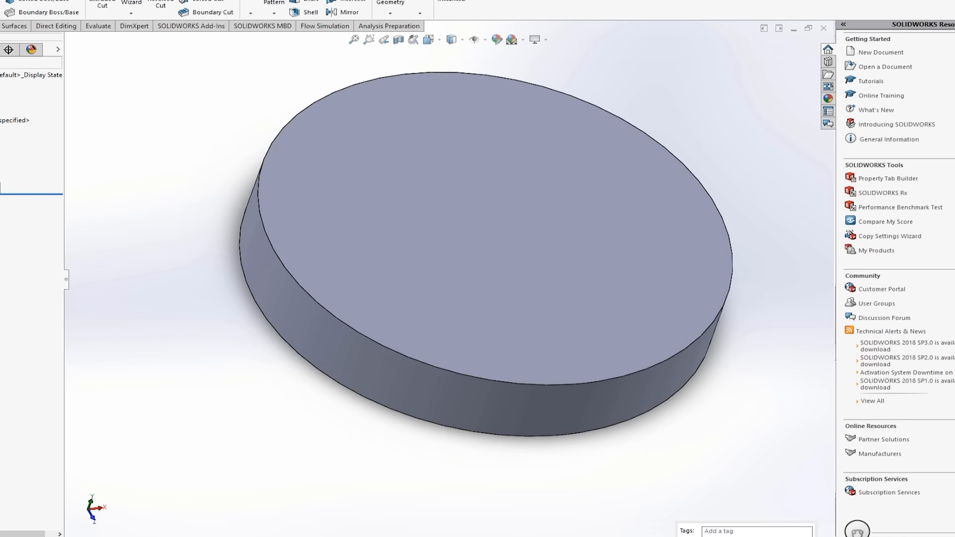
# - Inspect the disc's interior with a section view parallel to the Top Plane, shifting the cutting plane, then leave the section view
pyautogui.moveTo(264, 62); pyautogui.dragTo(295, 192, button='middle')
pyautogui.press('f')
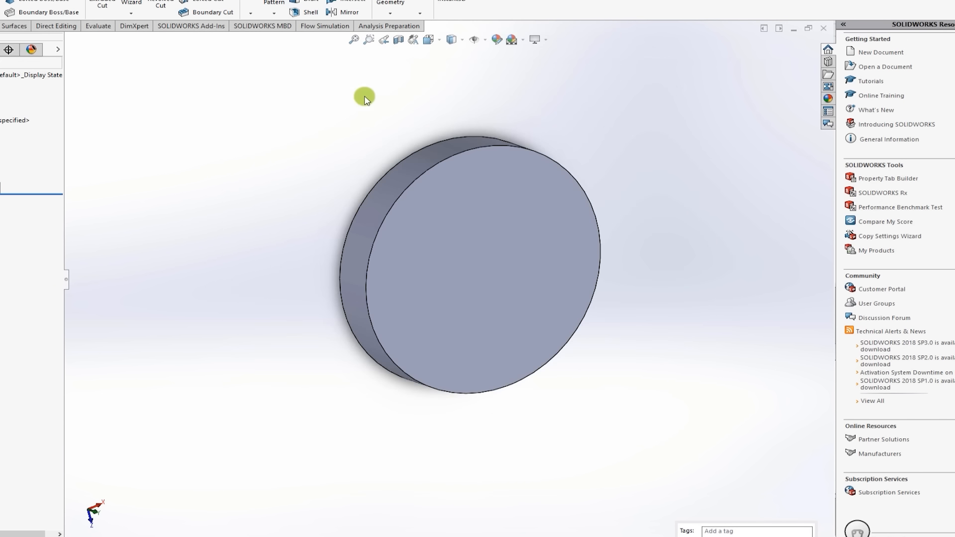
pyautogui.click(401, 41)
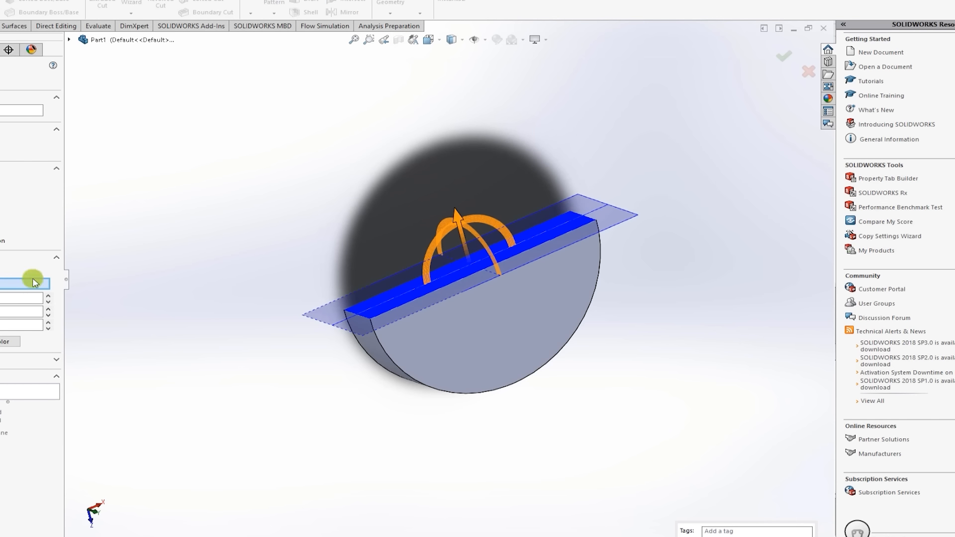
pyautogui.click(1, 270)
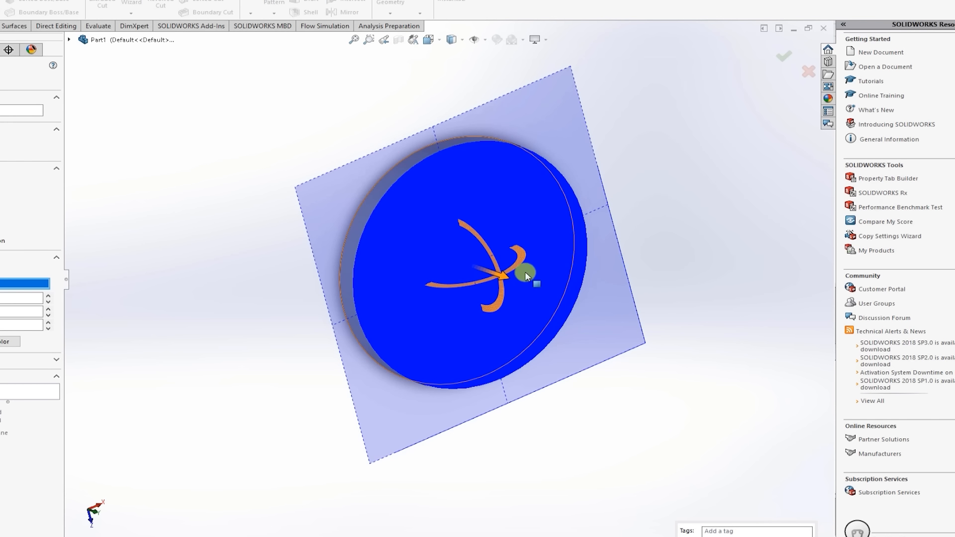
pyautogui.moveTo(501, 273); pyautogui.dragTo(482, 256)
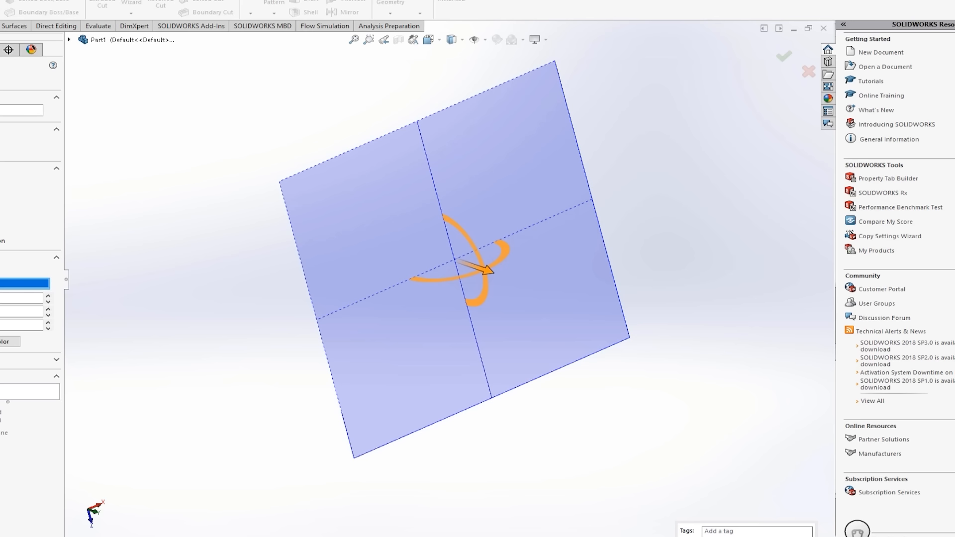
pyautogui.press('Escape')
# - Edit the disc extrusion to keep it unmerged from the bladed hub, and check the bodies in a section view along the Top Plane
pyautogui.click(1, 188)
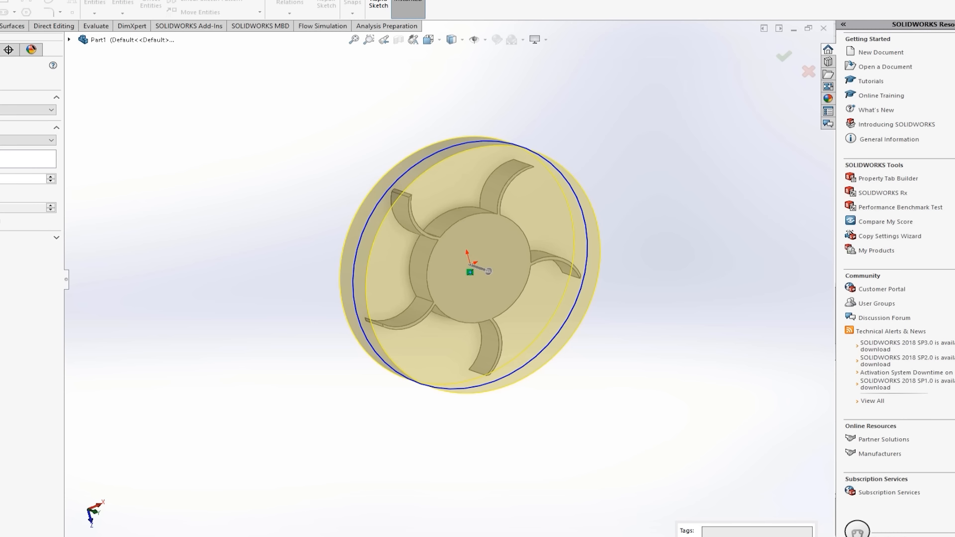
pyautogui.press('Return')
pyautogui.click(399, 42)
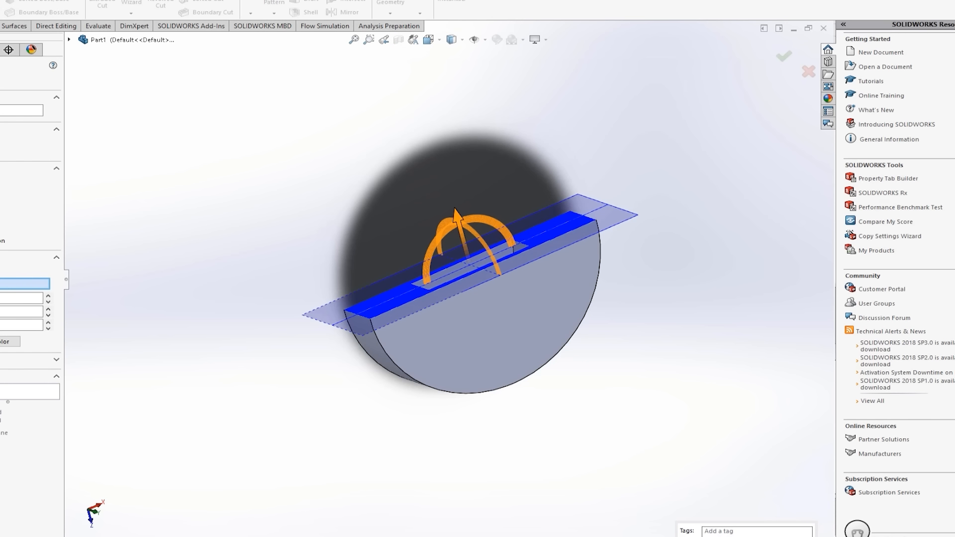
pyautogui.click(470, 308)
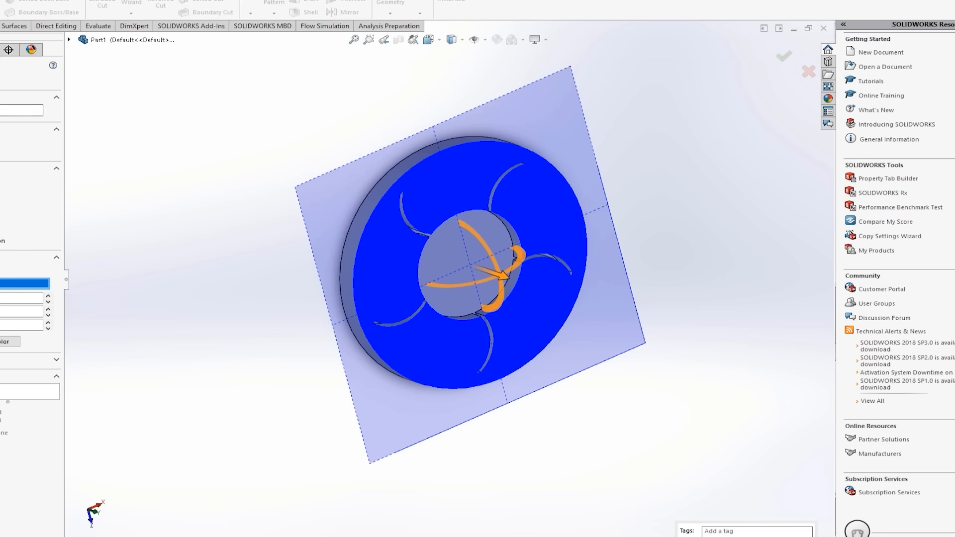
pyautogui.click(1, 79)
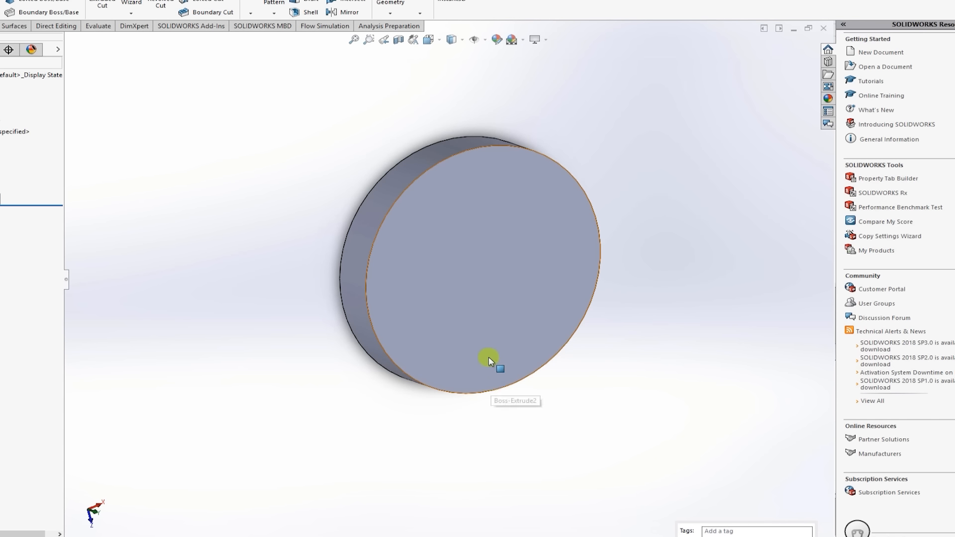
# - Sketch a circle centred on the origin on the disc's flat face, set its radius, and close the sketch
pyautogui.click(496, 370)
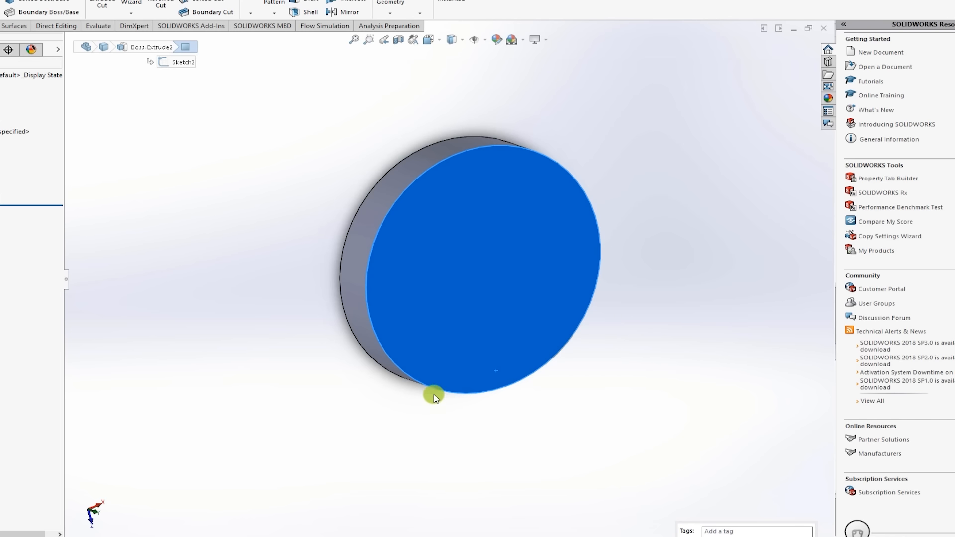
pyautogui.click(440, 424)
pyautogui.click(471, 344)
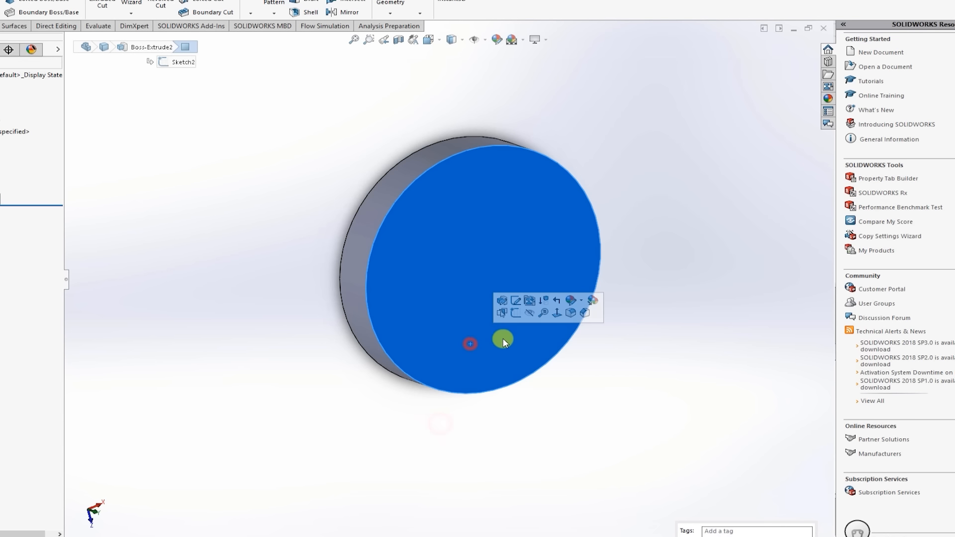
pyautogui.click(517, 312)
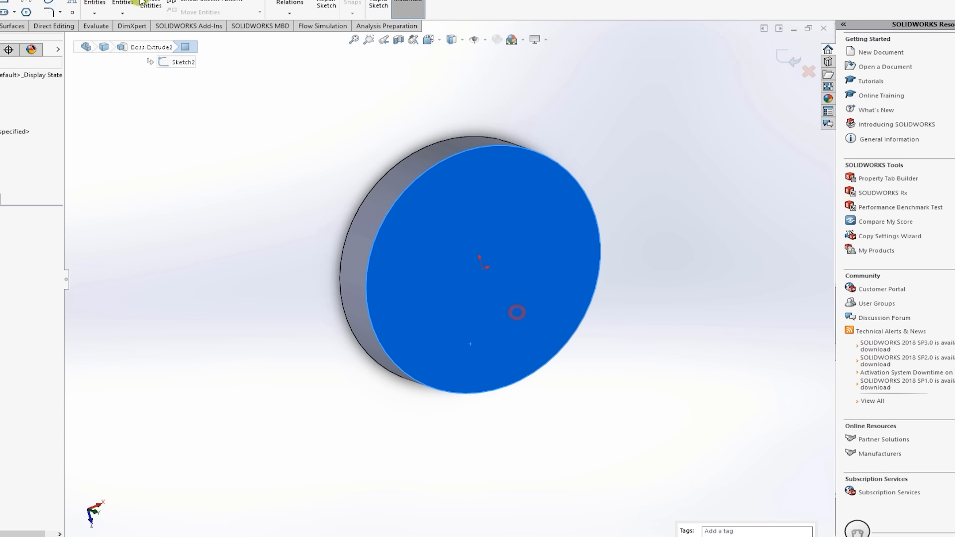
pyautogui.click(26, 1)
pyautogui.click(483, 268)
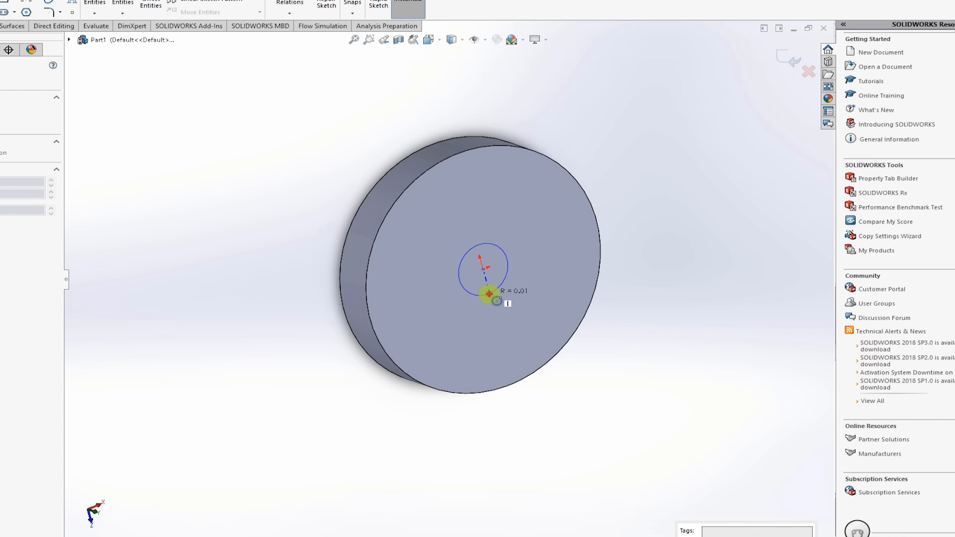
pyautogui.click(489, 294)
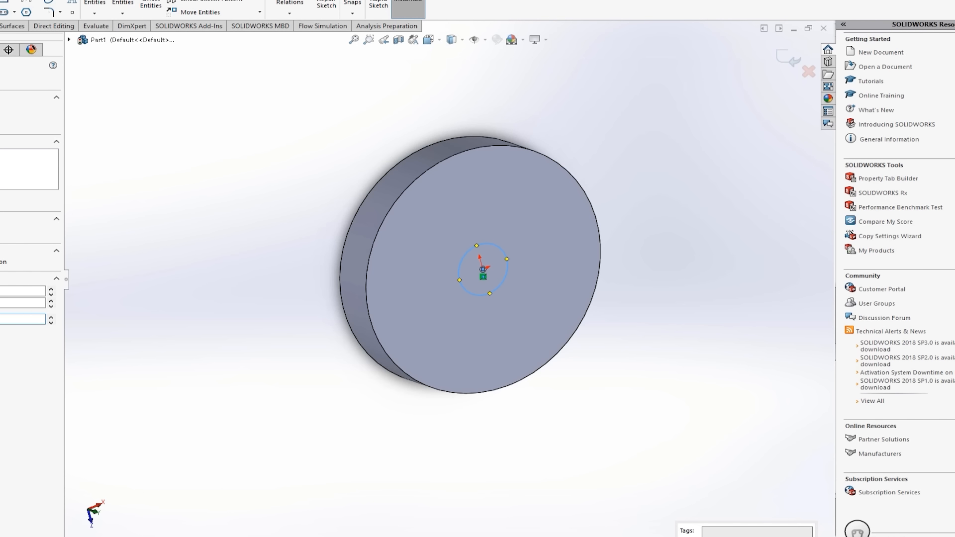
pyautogui.press('Return')
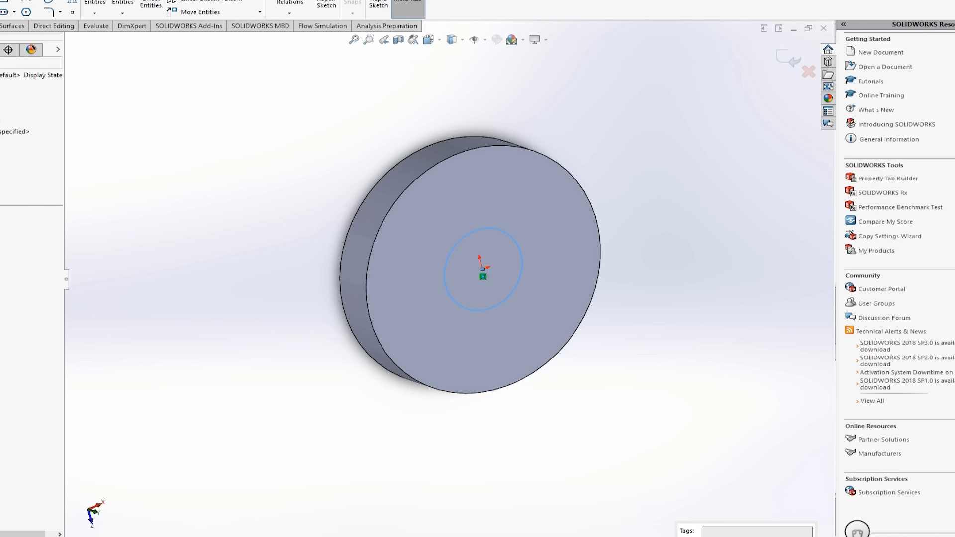
pyautogui.hotkey('ctrl', 'b')
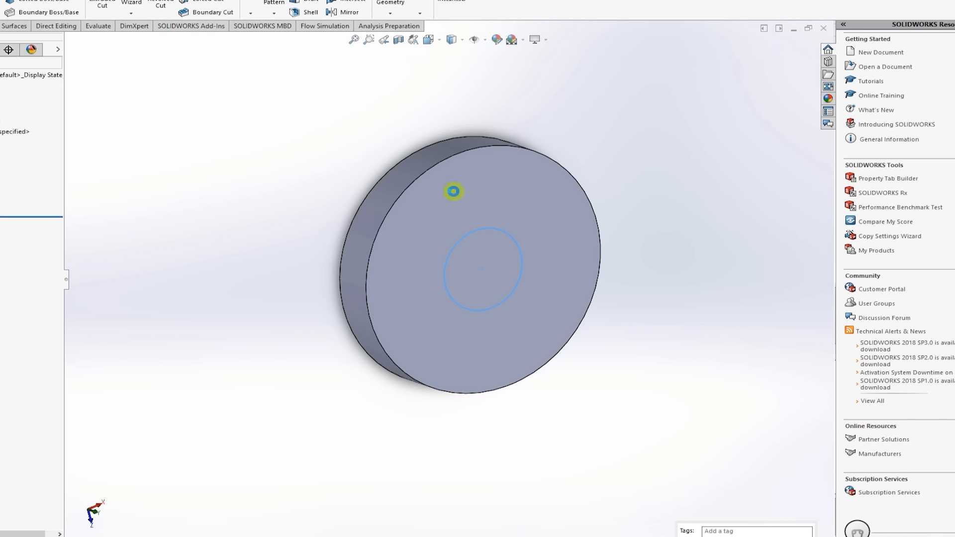
# - Extrude the circle outward from the disc's face to form a cylindrical shaft, setting its depth
pyautogui.moveTo(515, 285); pyautogui.dragTo(630, 321)
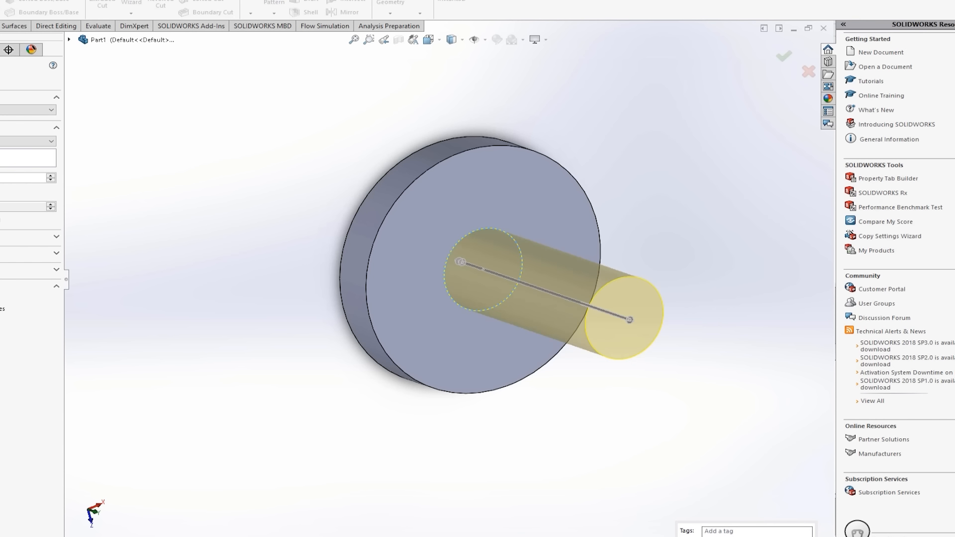
pyautogui.write('10')
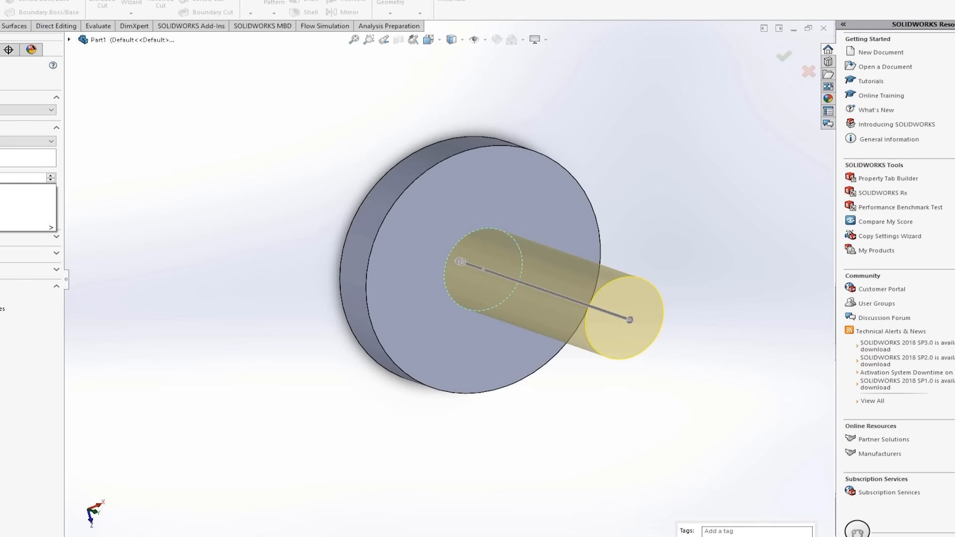
pyautogui.write('0')
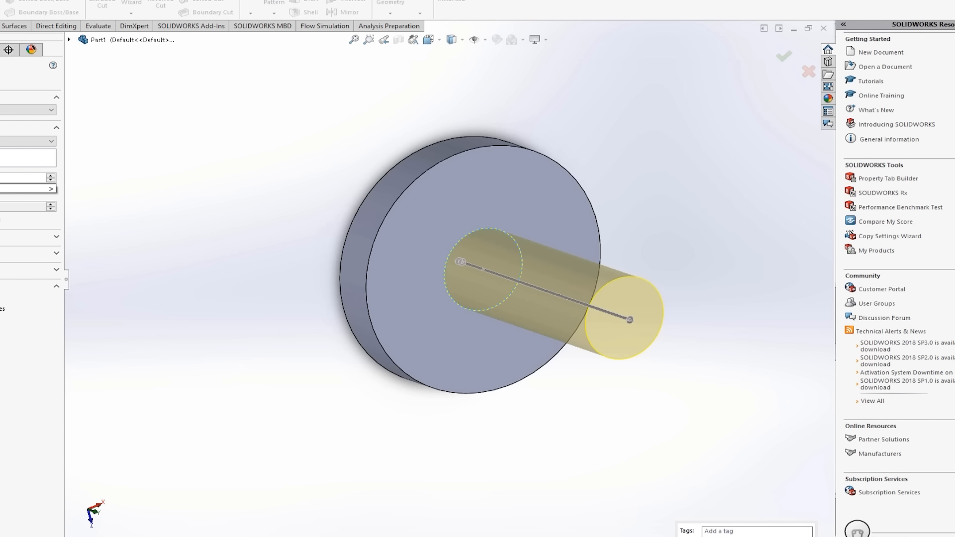
pyautogui.press('Return')
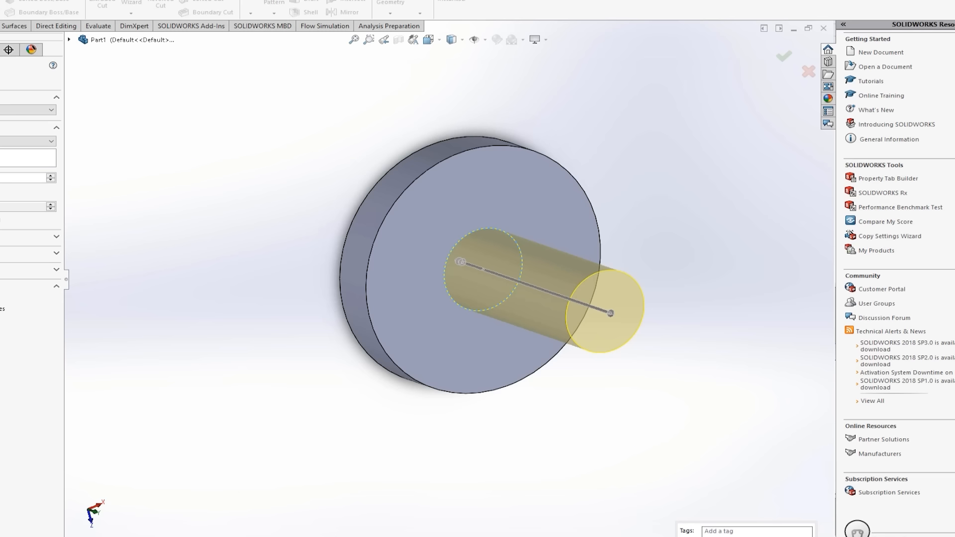
pyautogui.press('Return')
# - Orient the view normal to the Top Plane and start a new sketch on that plane
pyautogui.scroll(2, 232, 333)
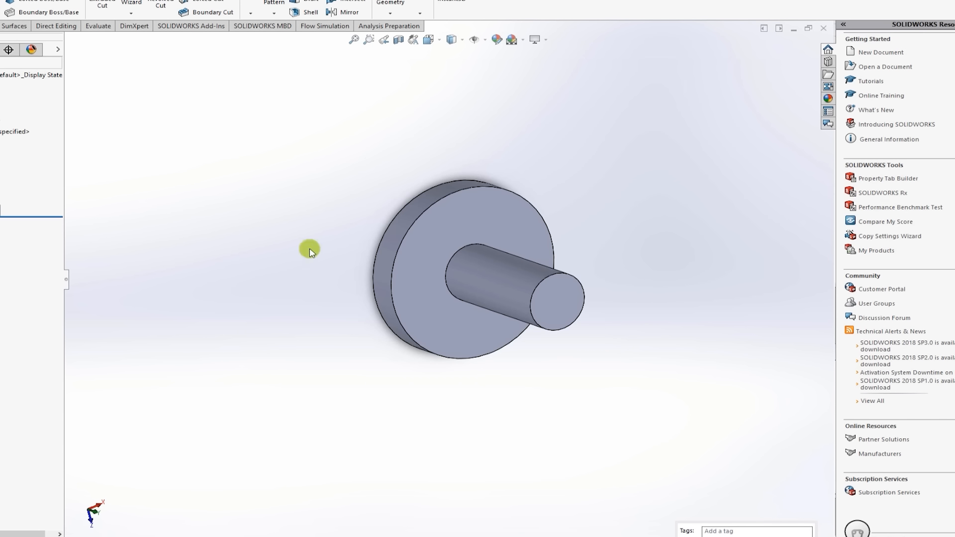
pyautogui.scroll(-2, 522, 181)
pyautogui.scroll(-2, 531, 135)
pyautogui.moveTo(531, 135); pyautogui.dragTo(436, 219, button='middle')
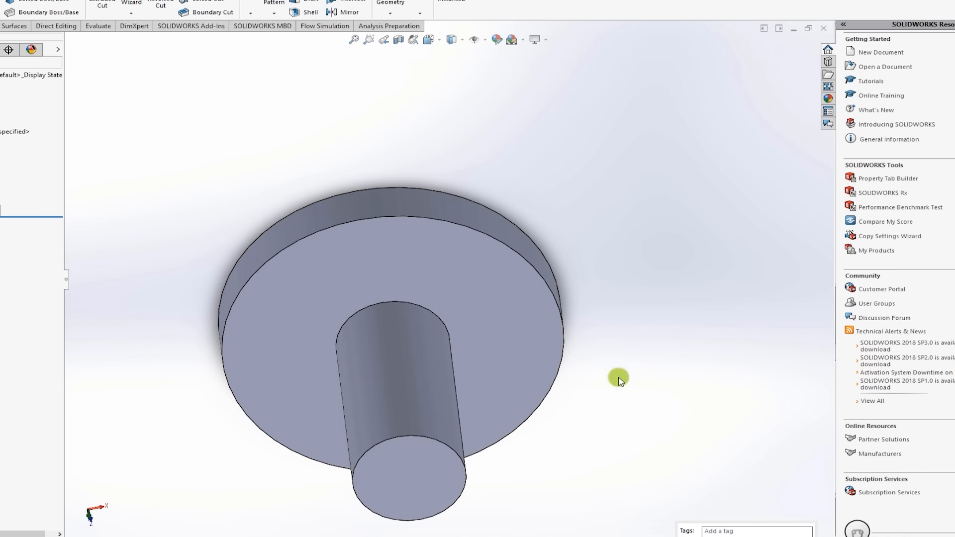
pyautogui.scroll(2, 587, 351)
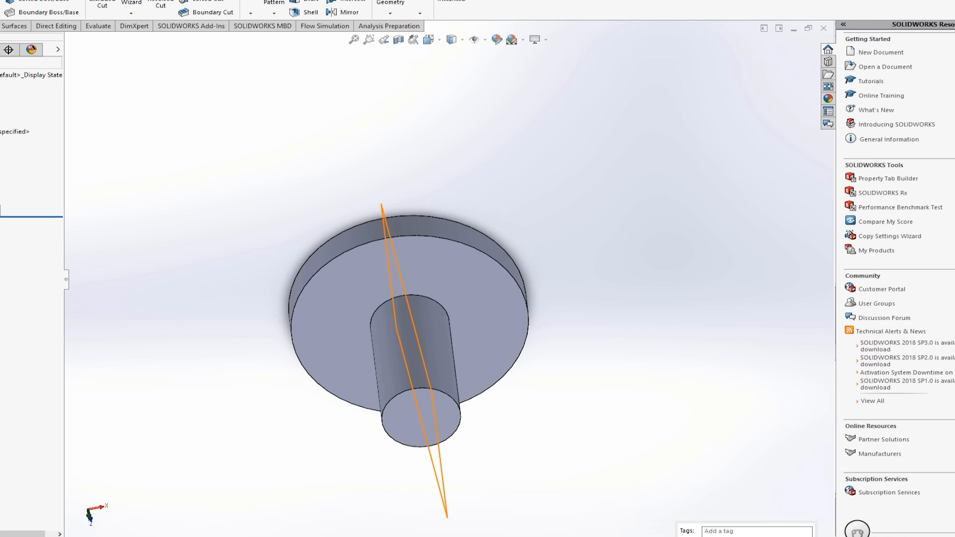
pyautogui.click(1, 155)
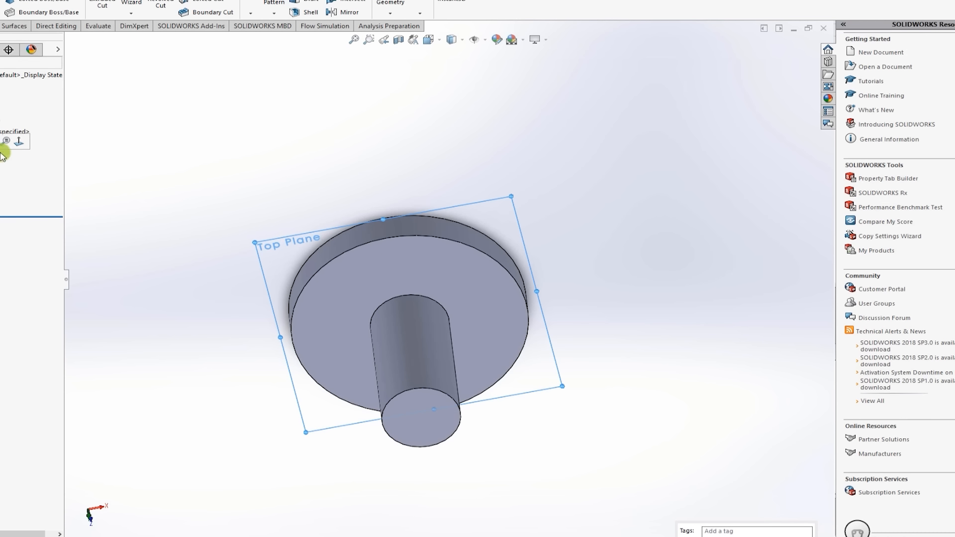
pyautogui.click(19, 142)
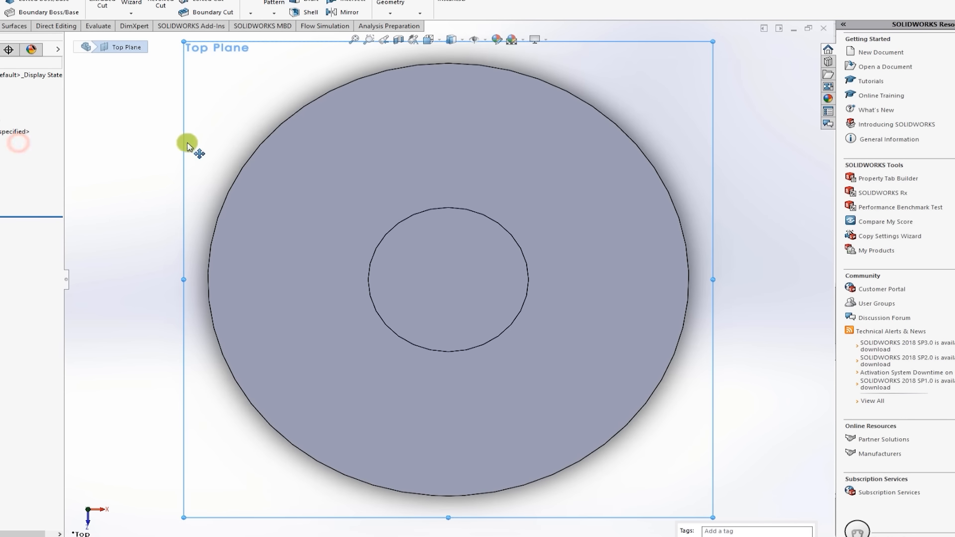
pyautogui.click(308, 109)
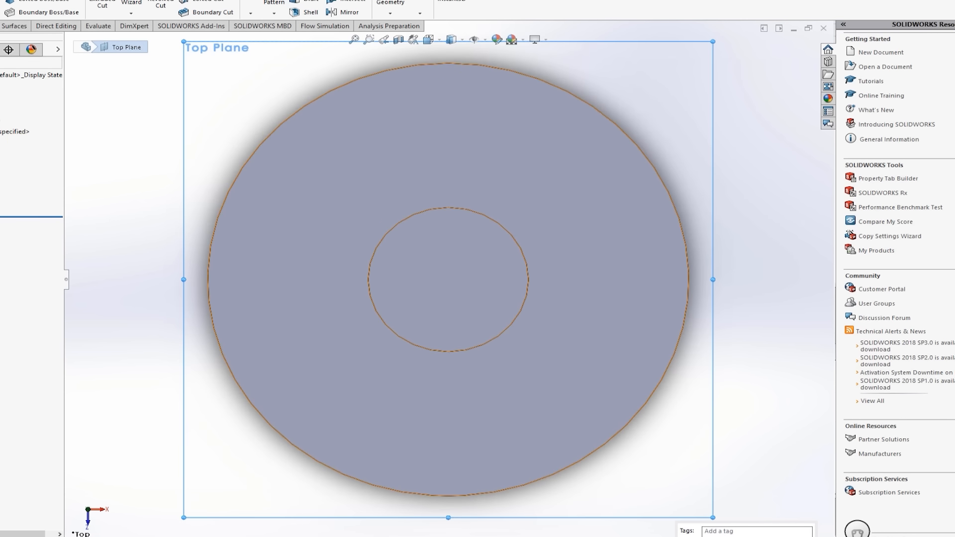
pyautogui.click(1, 155)
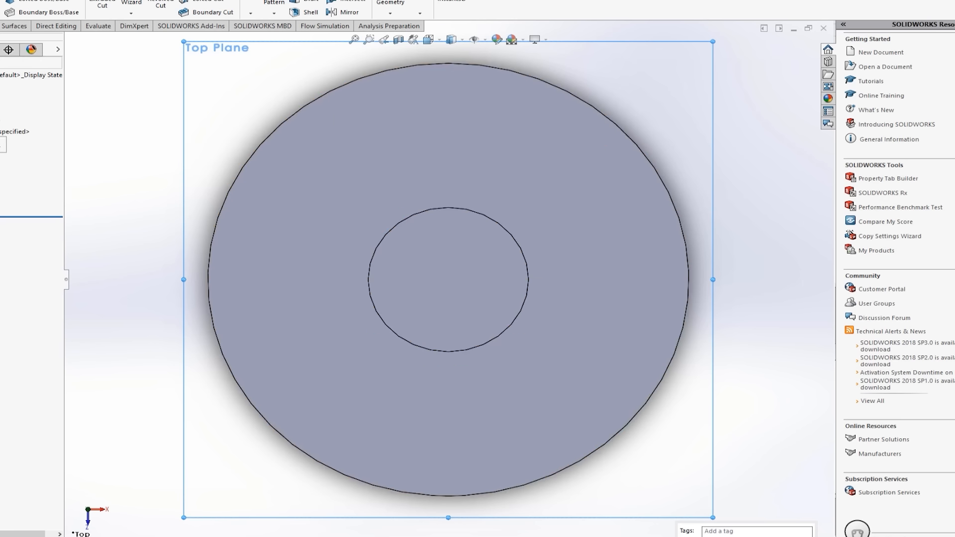
pyautogui.click(1, 145)
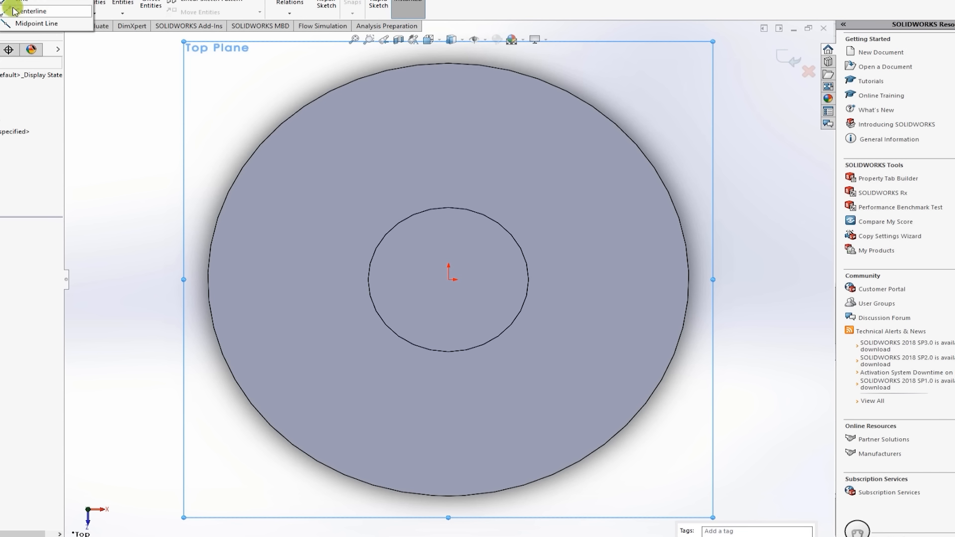
pyautogui.click(9, 11)
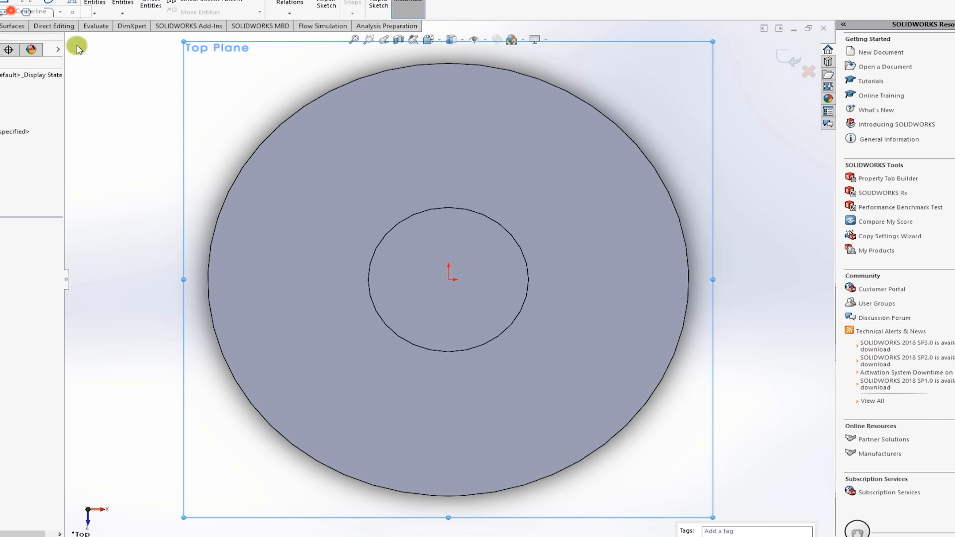
pyautogui.click(447, 63)
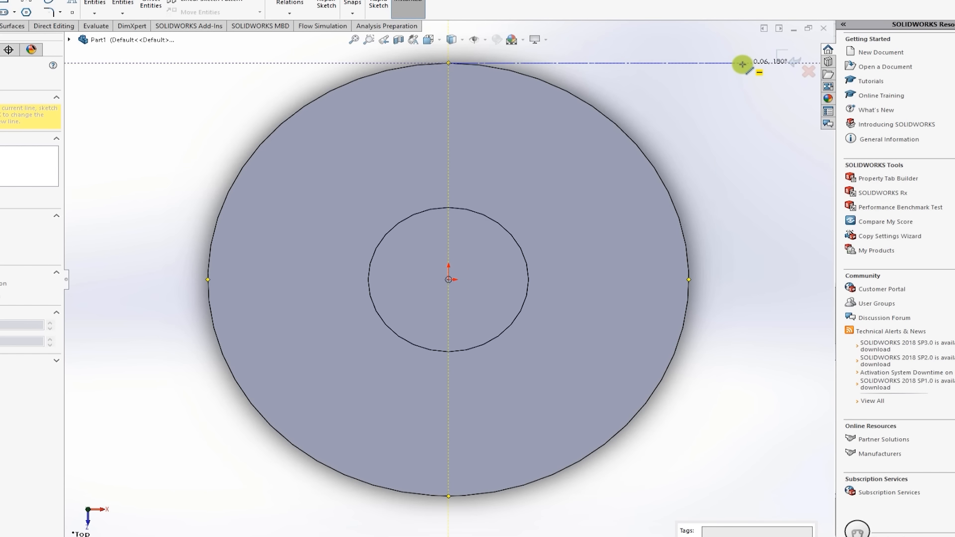
pyautogui.press('z')
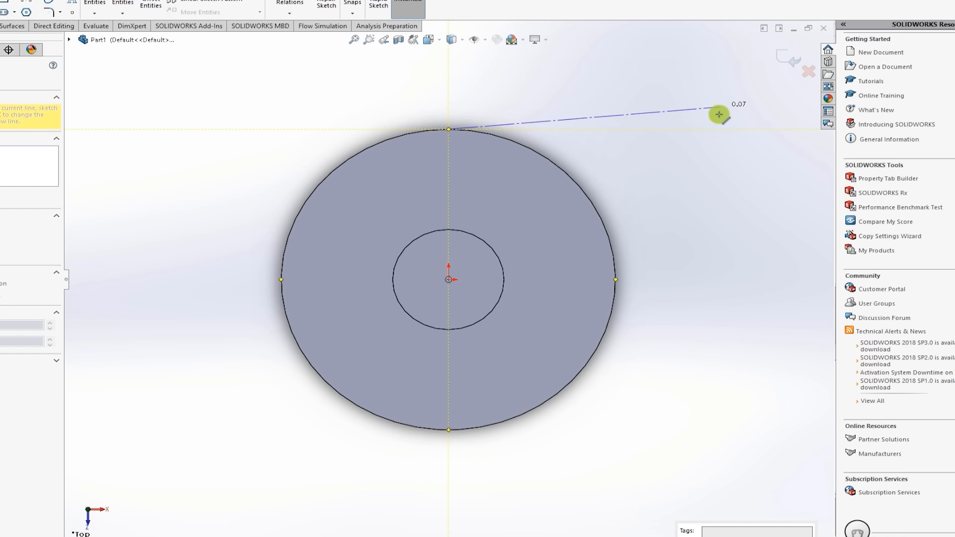
pyautogui.click(740, 129)
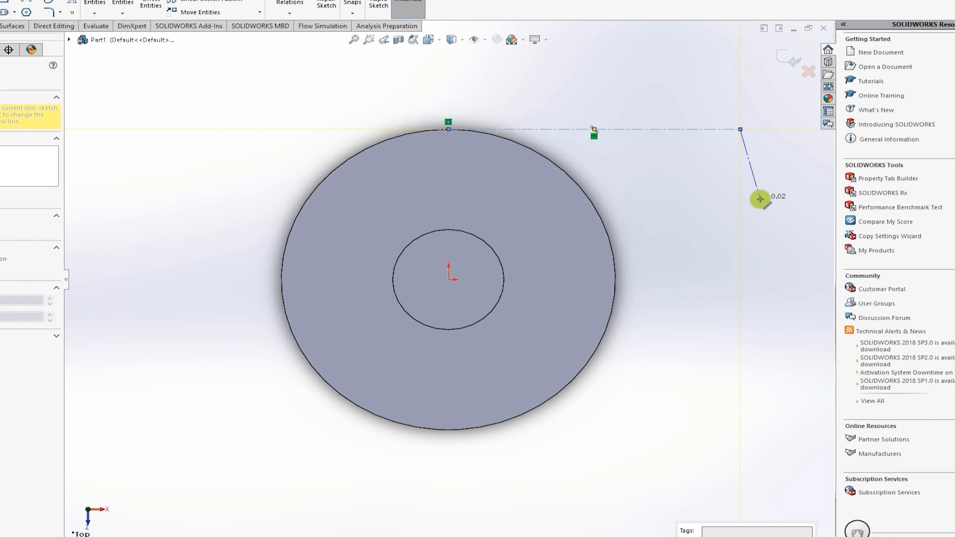
pyautogui.press('Escape')
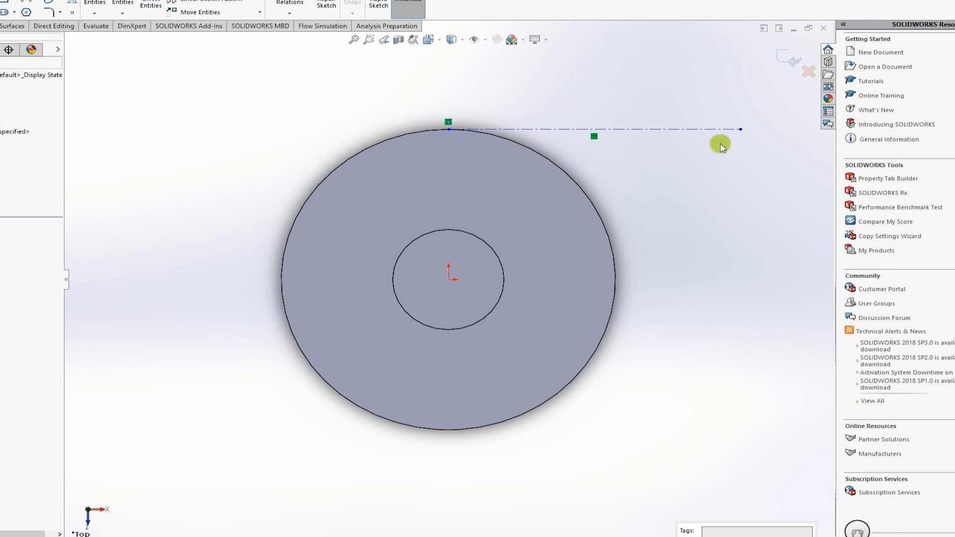
pyautogui.hotkey('ctrl', 'z')
# - Sketch a horizontal centerline about 0.08 m long, running from the disc's uppermost point out to the right
pyautogui.click(14, 1)
pyautogui.click(18, 9)
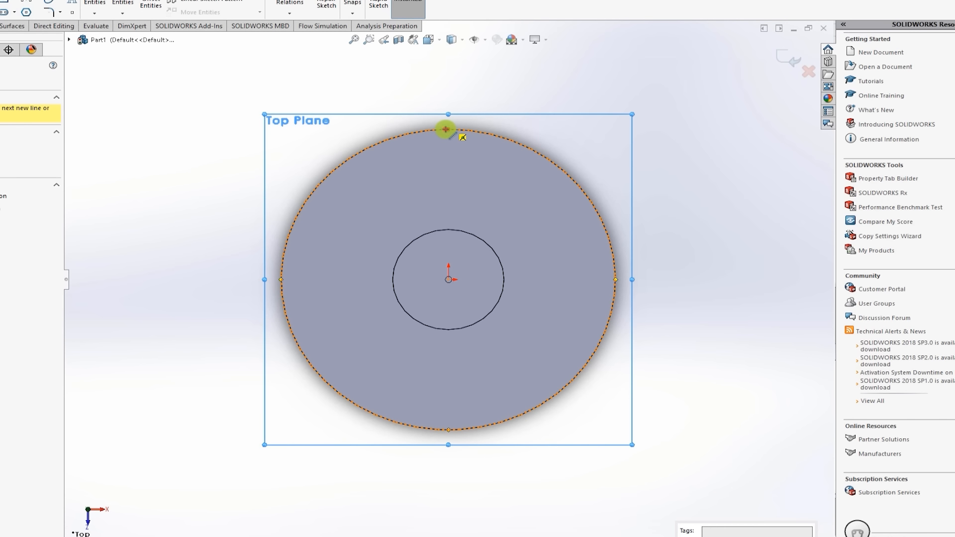
pyautogui.click(447, 129)
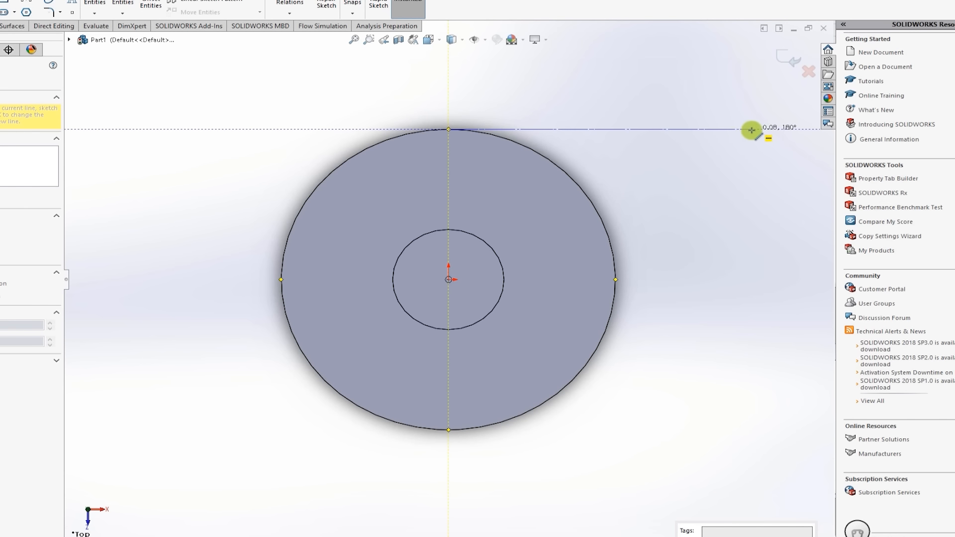
pyautogui.click(756, 129)
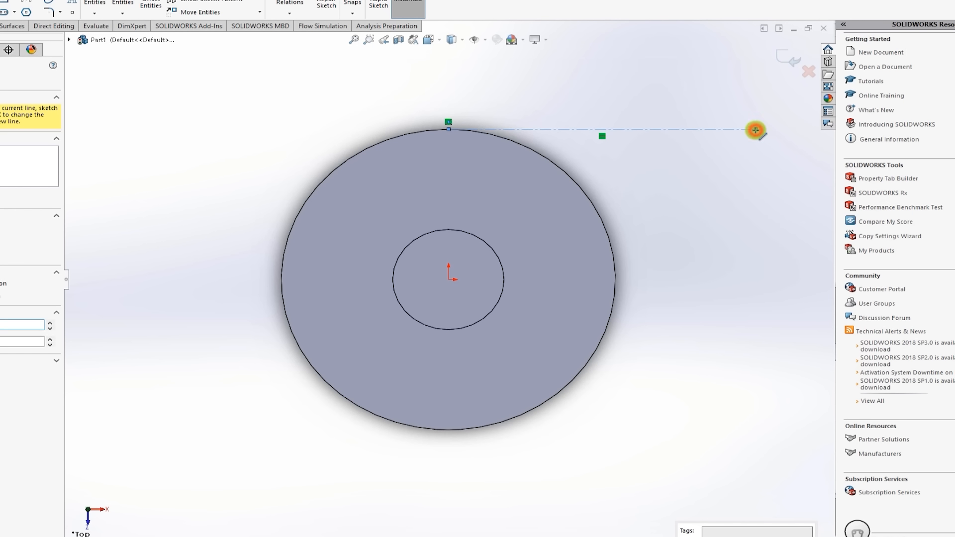
pyautogui.press('Escape')
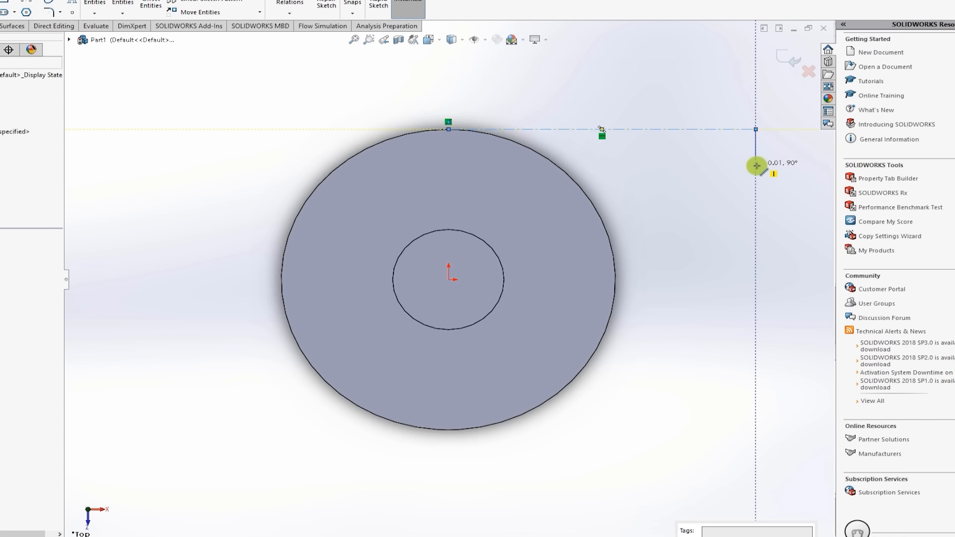
# - Sketch a solid horizontal line about 0.0067 m below the centerline, with its endpoints aligned to the centerline's ends
pyautogui.click(4, 0)
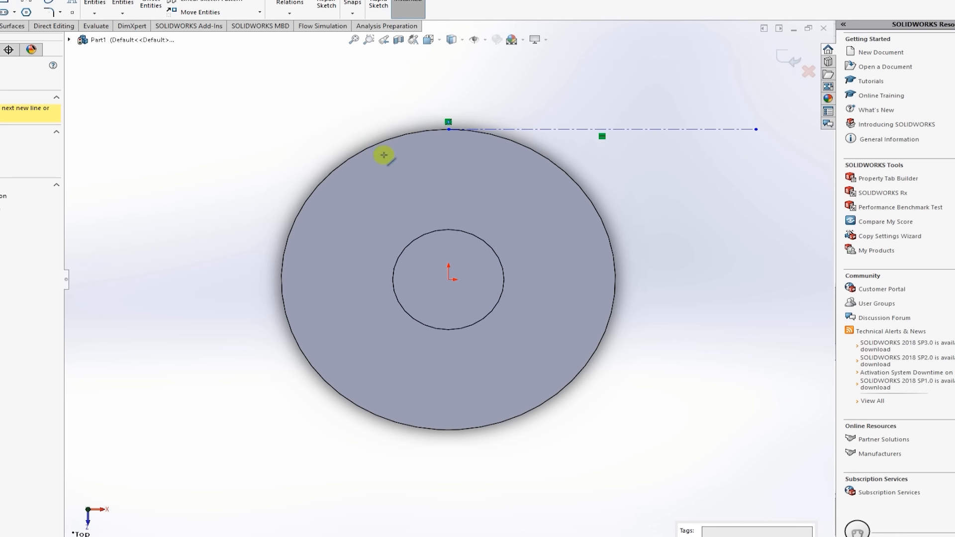
pyautogui.click(448, 152)
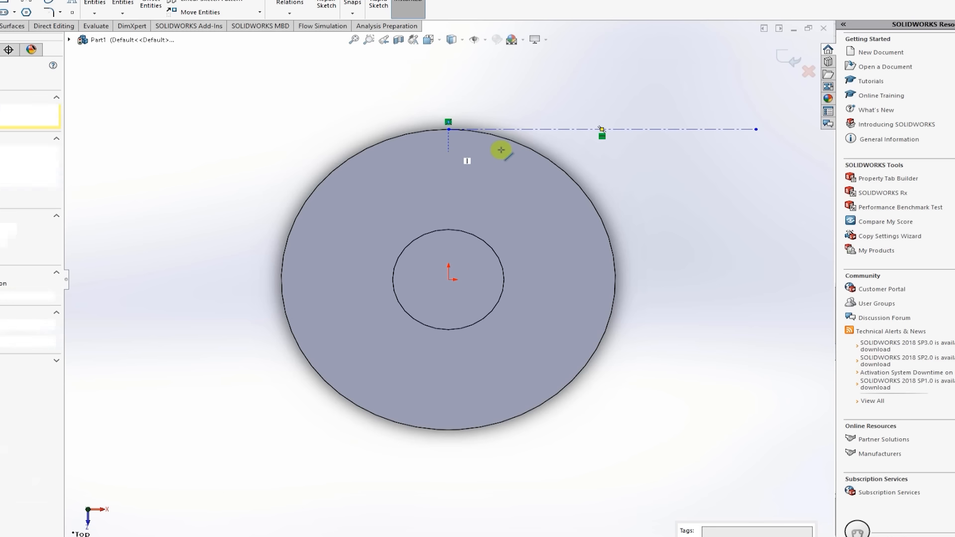
pyautogui.doubleClick(756, 151)
pyautogui.press('Escape')
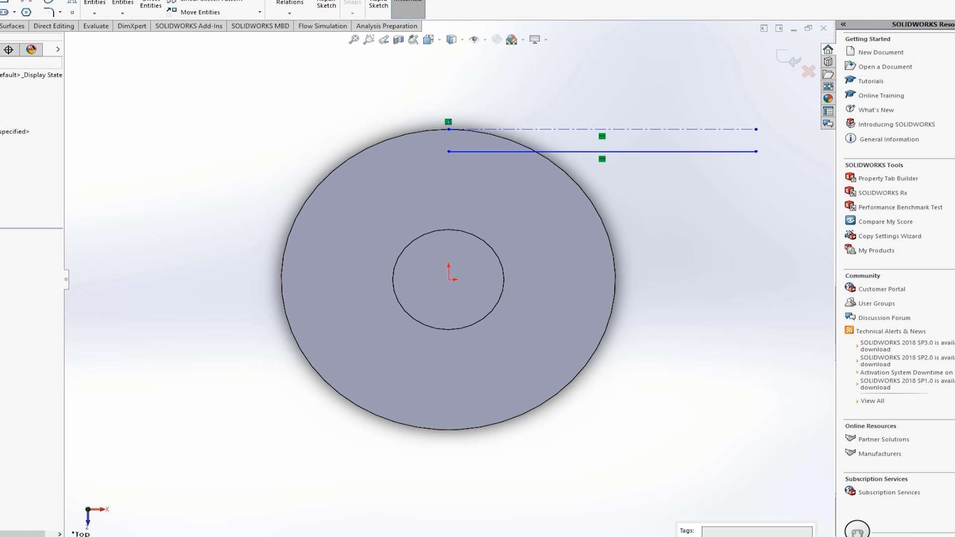
# - Dimension the vertical distance between the centerline and the solid horizontal line and set it to 0.005 m
pyautogui.click(528, 135)
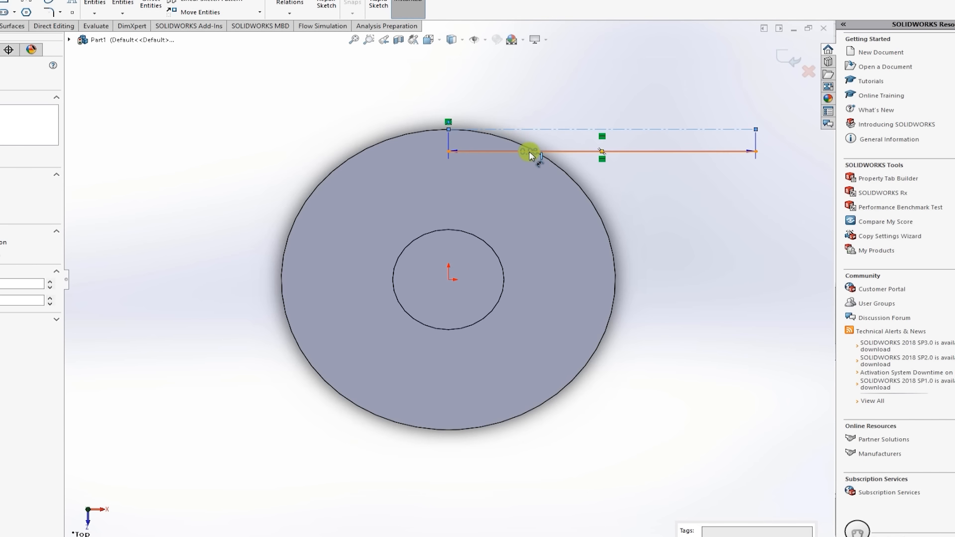
pyautogui.click(530, 153)
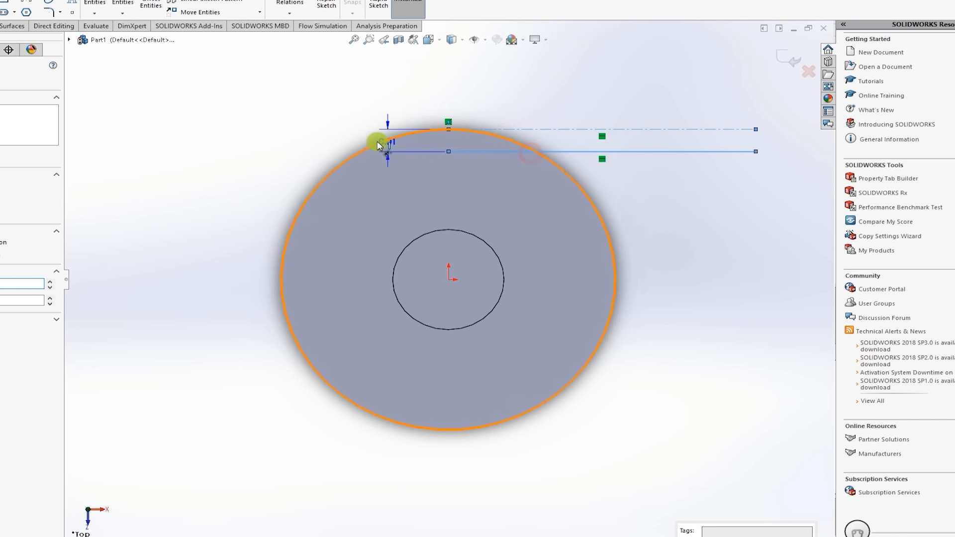
pyautogui.click(330, 145)
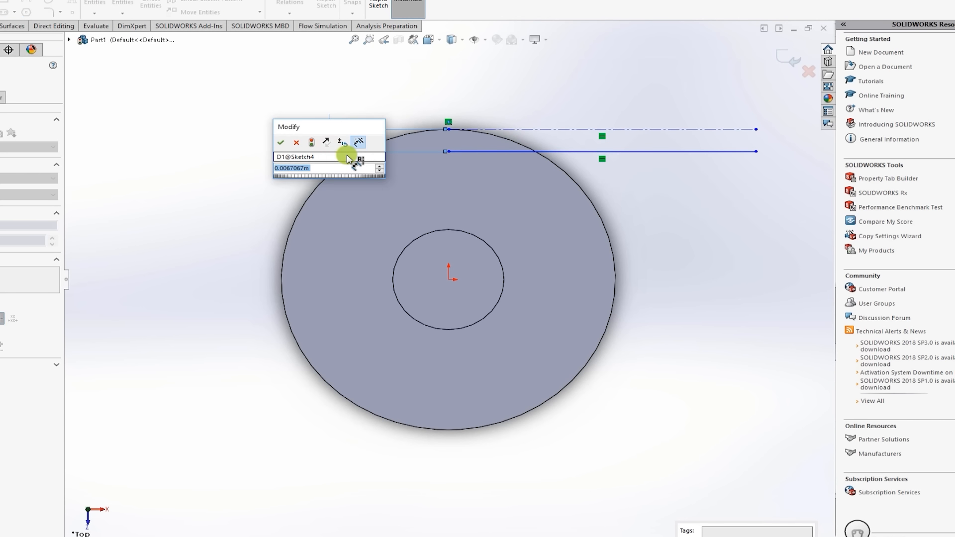
pyautogui.write('0.')
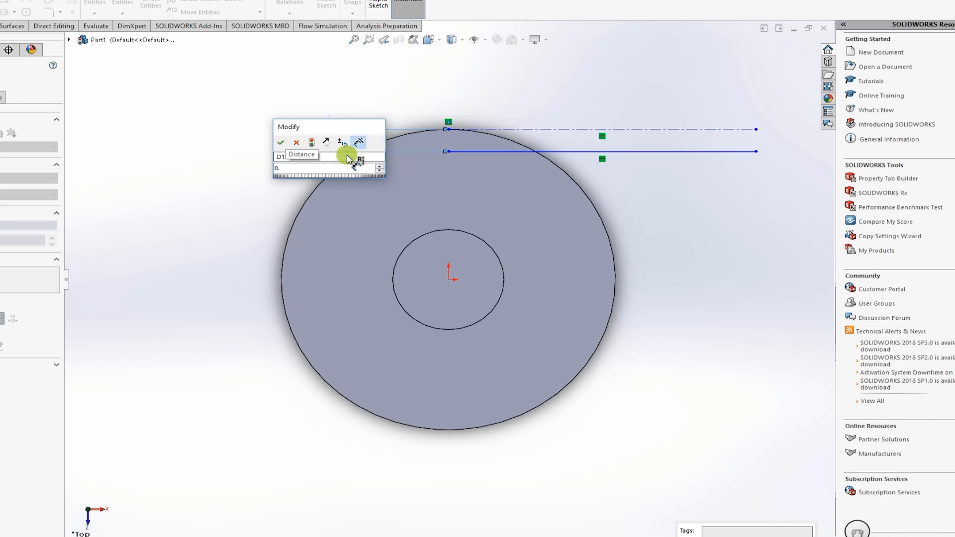
pyautogui.write('00')
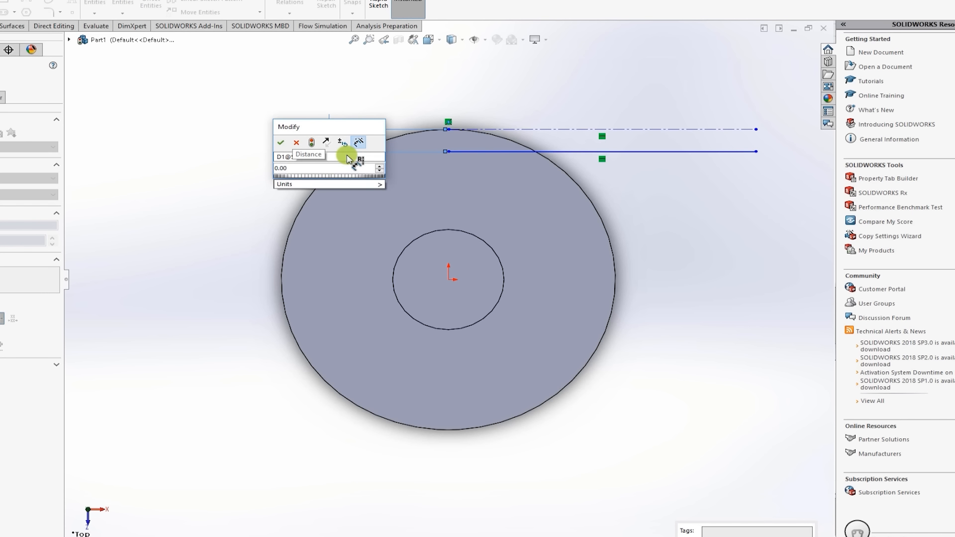
pyautogui.write('5')
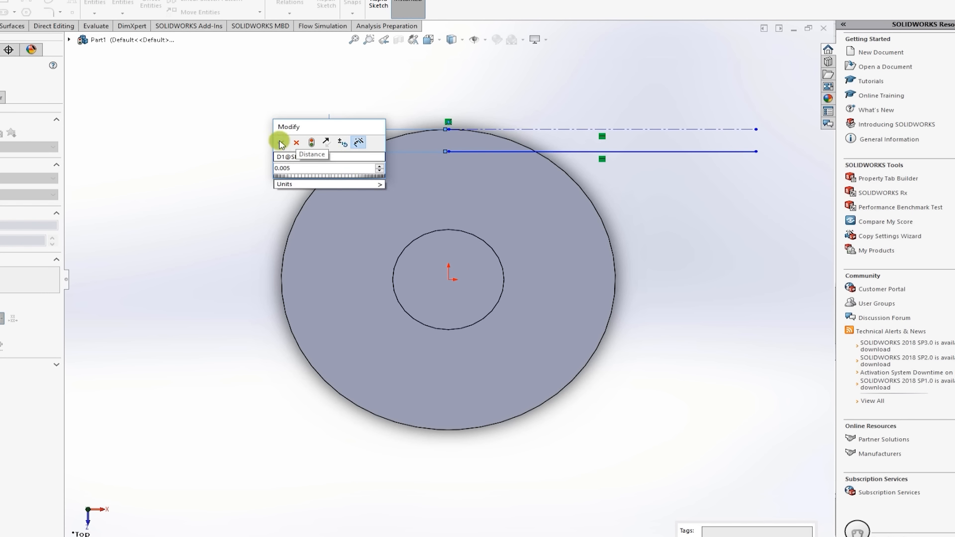
pyautogui.click(280, 144)
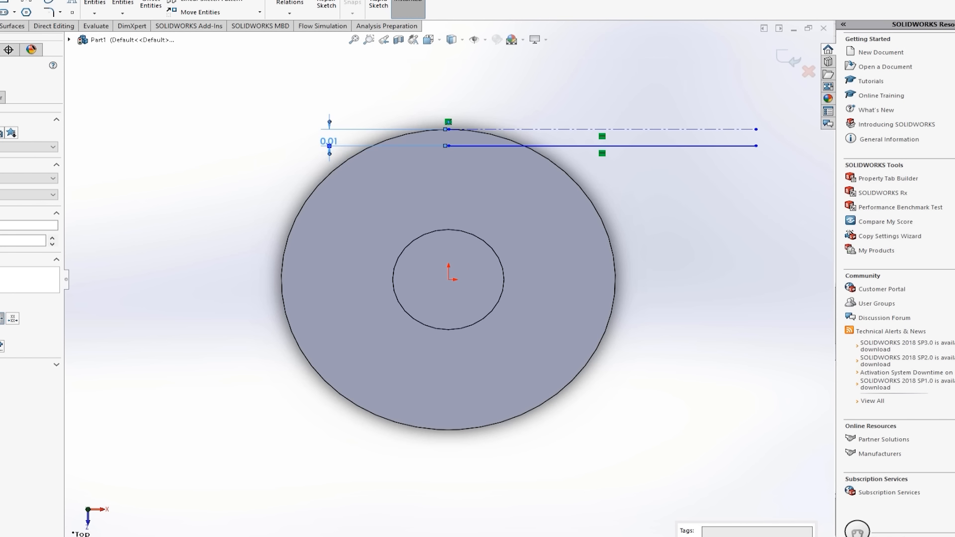
pyautogui.click(0, 78)
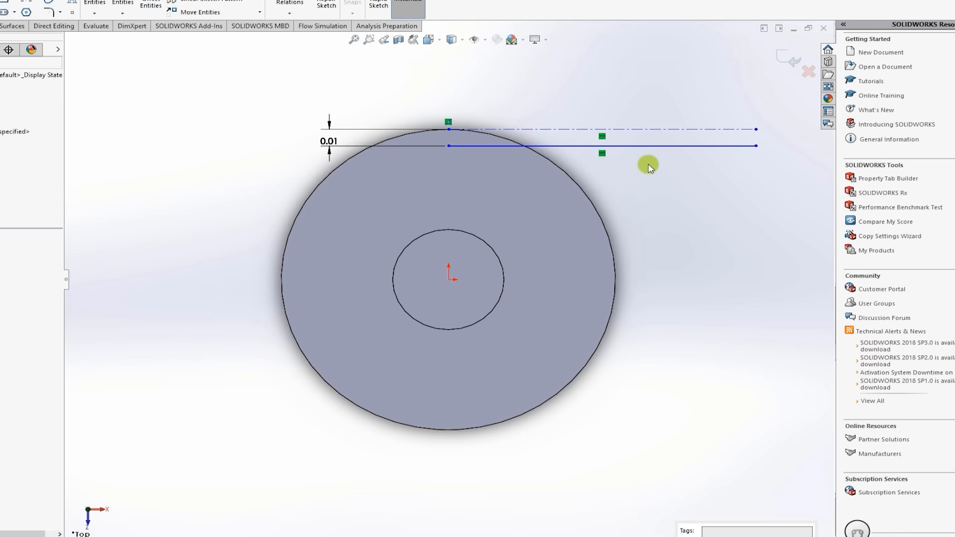
# - Inspect the inside of the disc with a temporary section view cut parallel to the Top Plane, and view the part obliquely
pyautogui.scroll(2, 596, 114)
pyautogui.scroll(-2, 596, 114)
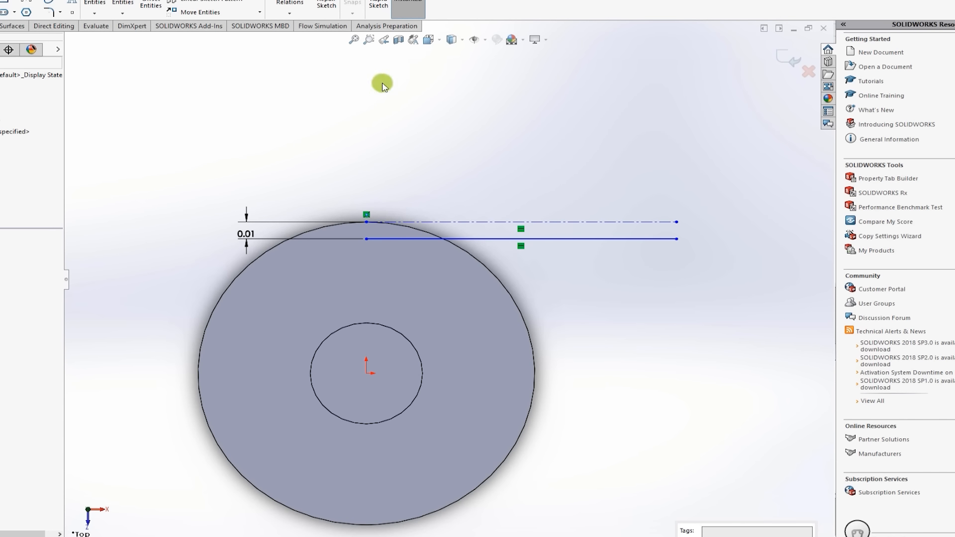
pyautogui.click(399, 42)
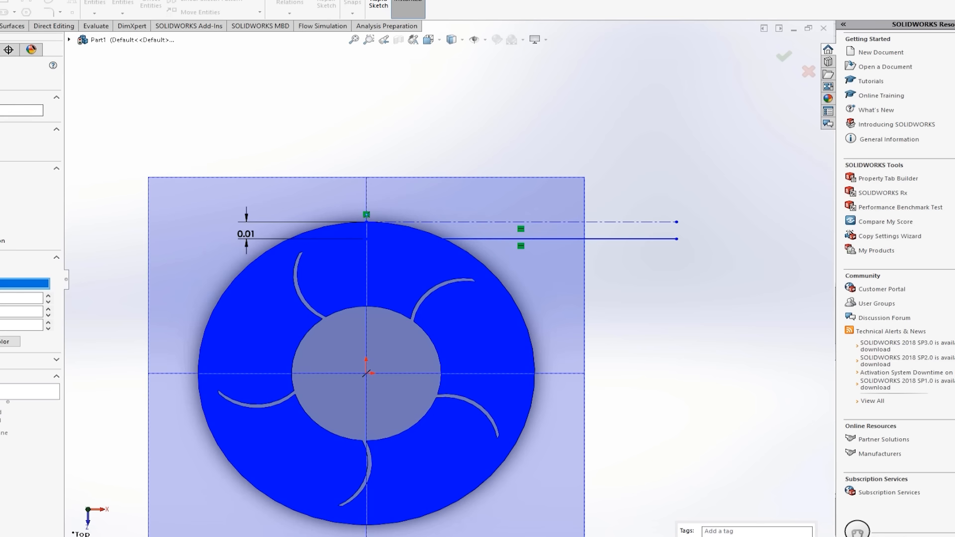
pyautogui.press('Escape')
pyautogui.moveTo(667, 285)
pyautogui.mouseDown(button='middle')
pyautogui.moveTo(629, 294)
pyautogui.moveTo(616, 335)
pyautogui.mouseUp(button='middle')
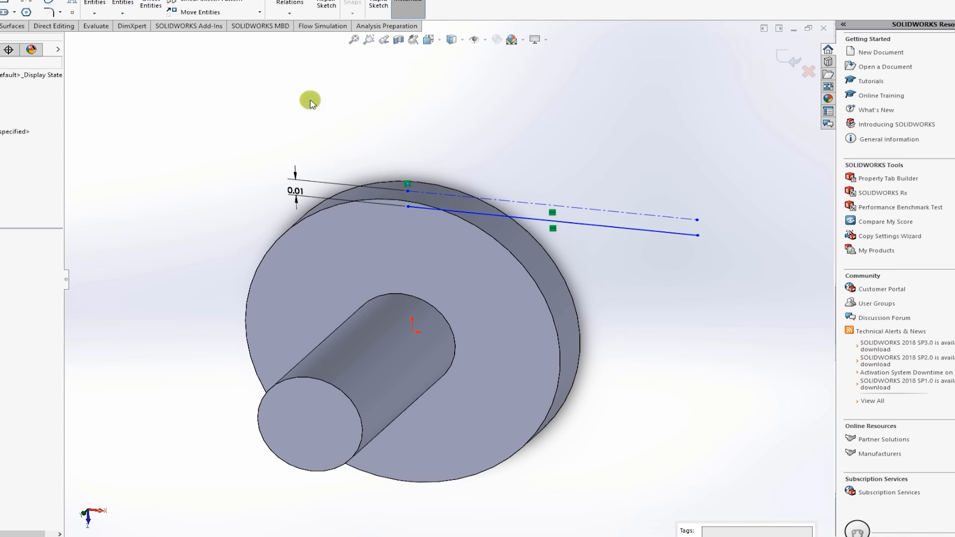
pyautogui.moveTo(1, 26); pyautogui.dragTo(58, 0)
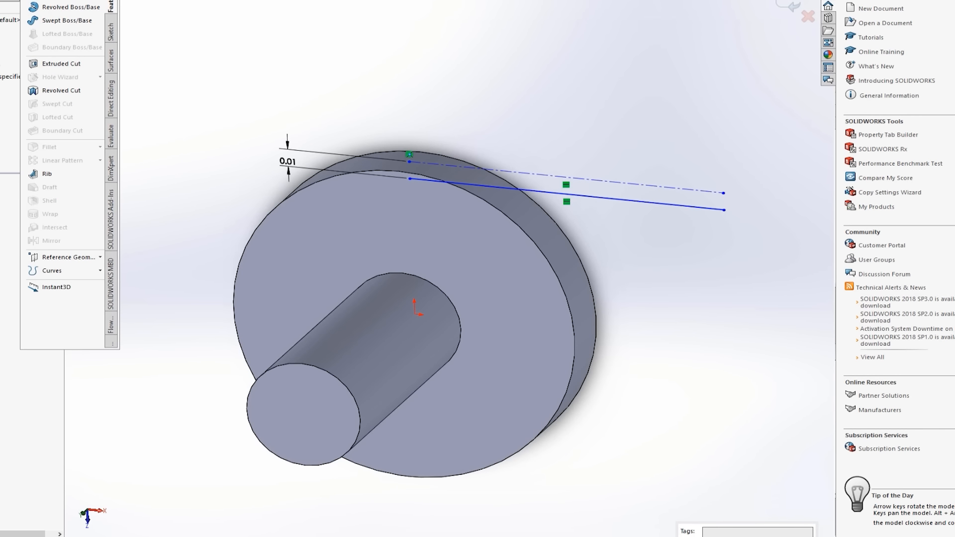
pyautogui.moveTo(59, 1); pyautogui.dragTo(450, 0)
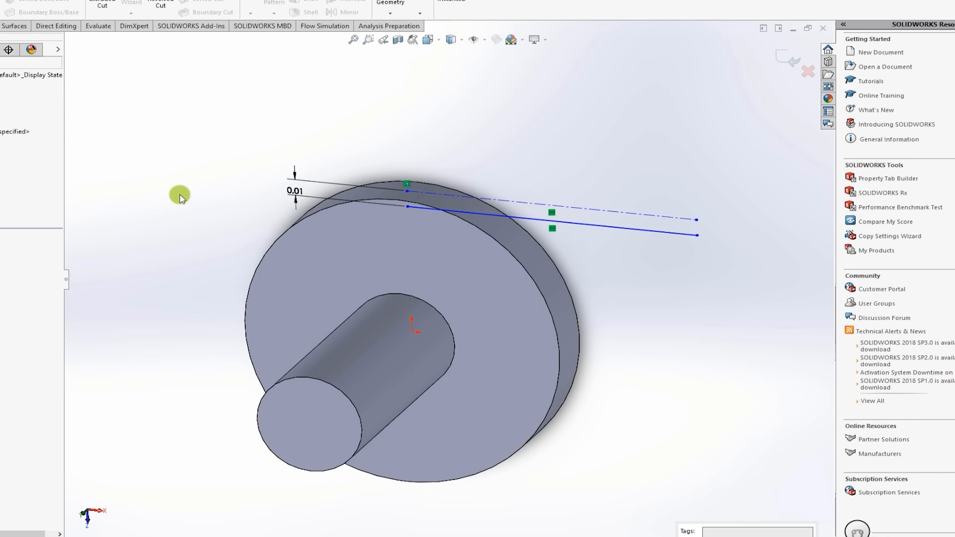
pyautogui.click(189, 198)
pyautogui.click(2, 26)
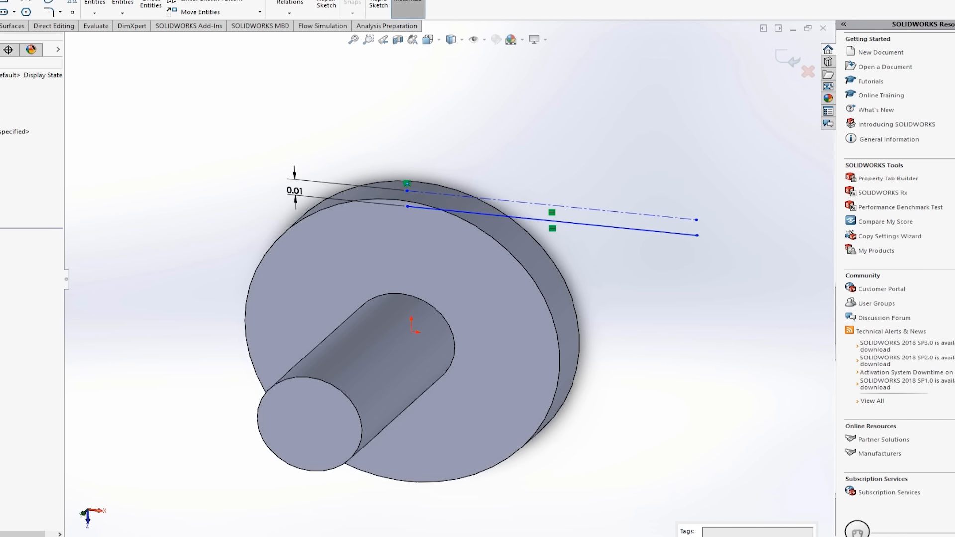
# - Finish the sketch and create a reference plane perpendicular to the solid line at its outer endpoint
pyautogui.click(1, 5)
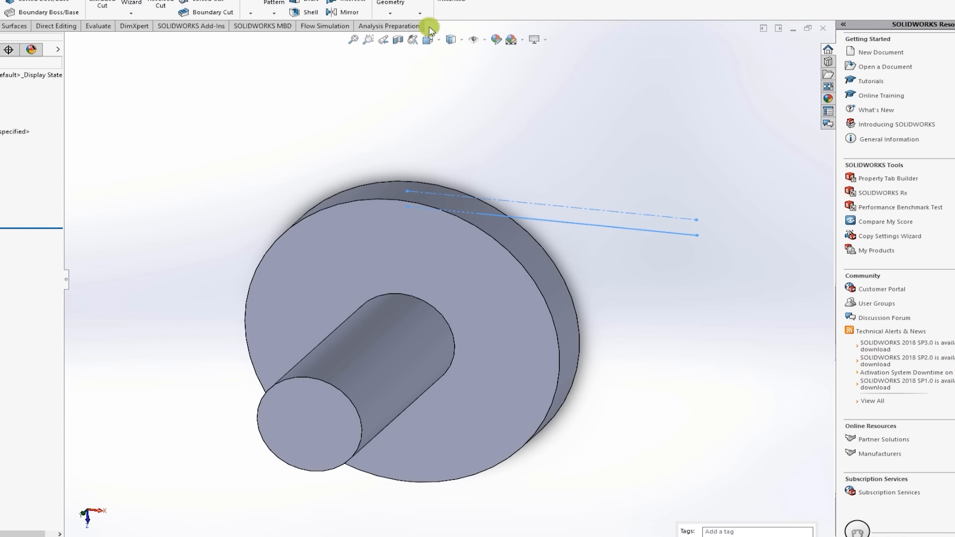
pyautogui.click(383, 20)
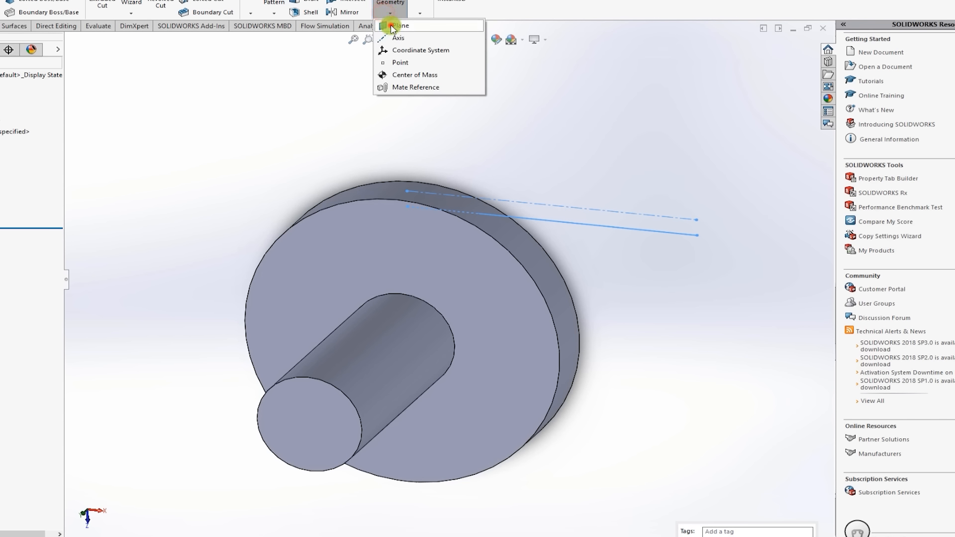
pyautogui.click(390, 26)
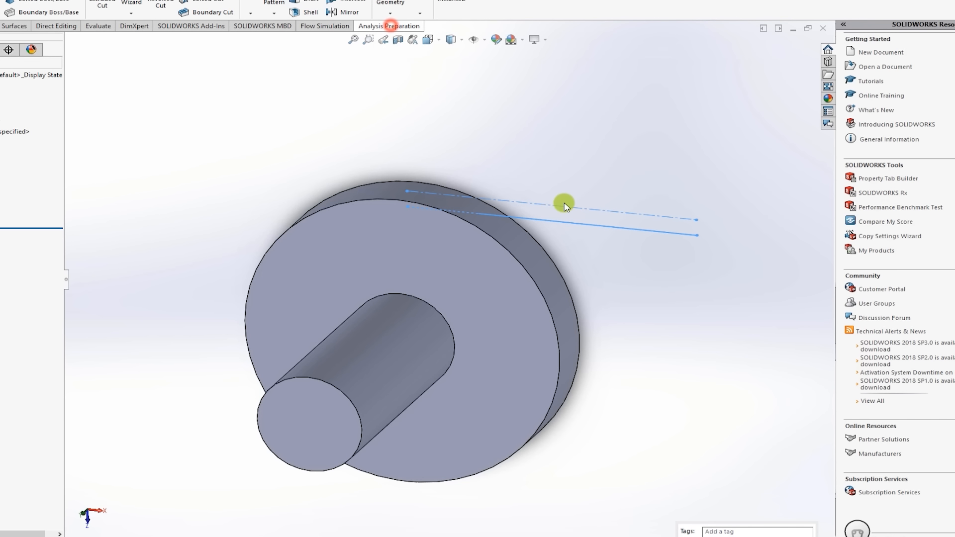
pyautogui.click(587, 223)
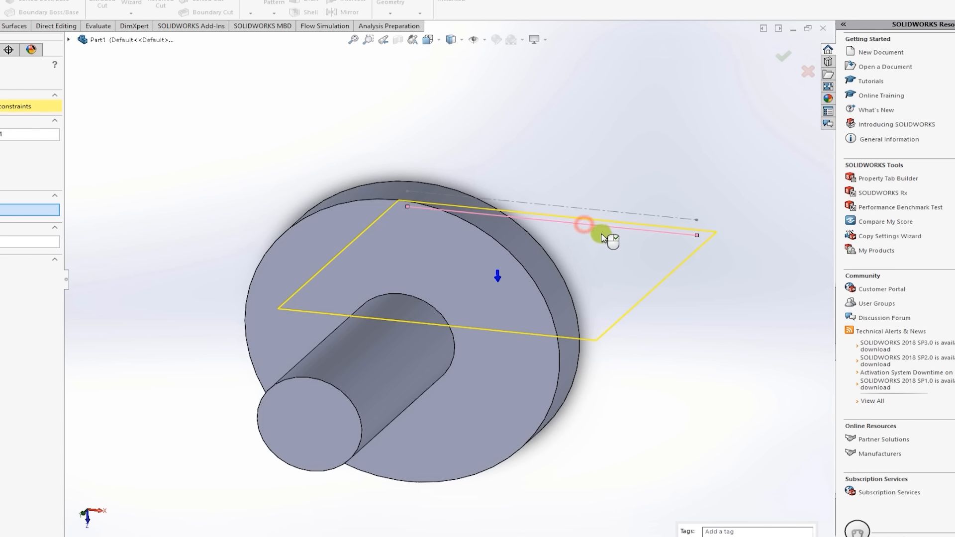
pyautogui.click(698, 238)
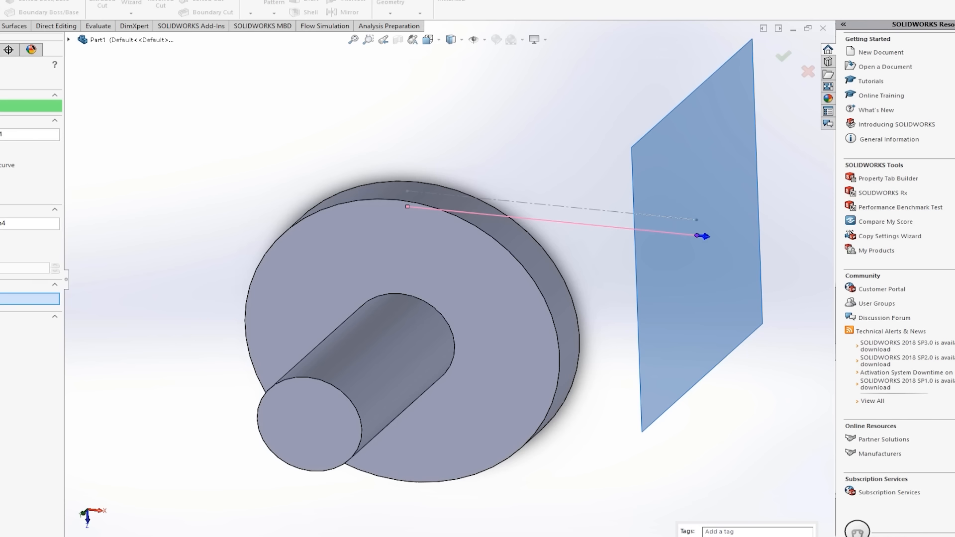
pyautogui.press('Return')
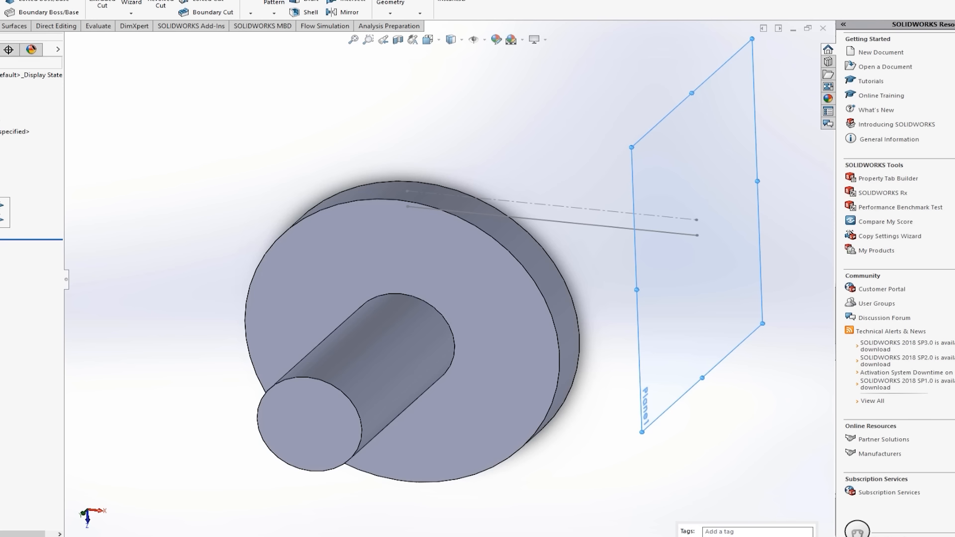
# - Sketch a circle on the new plane, centered on the solid line's endpoint and passing through the centerline's endpoint, and finish the sketch
pyautogui.click(1, 219)
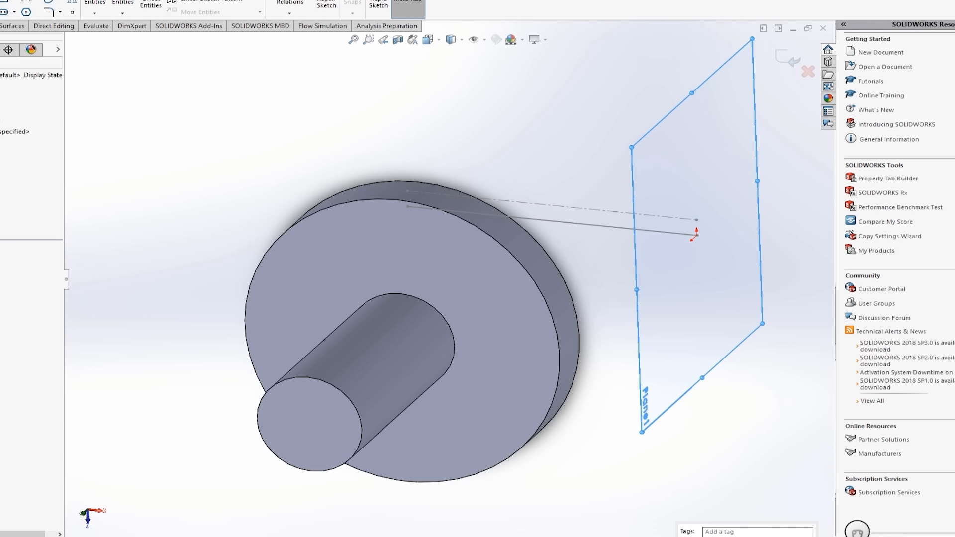
pyautogui.click(26, 1)
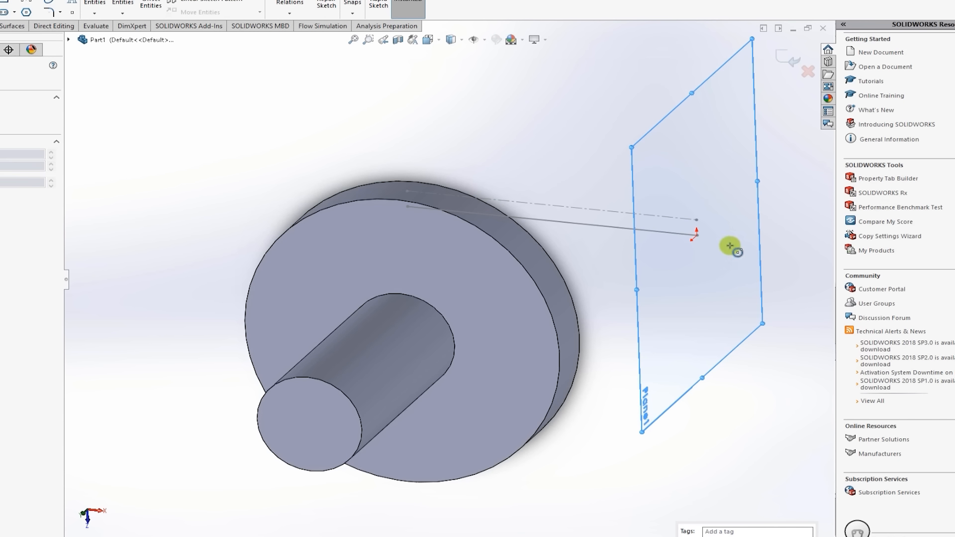
pyautogui.click(697, 235)
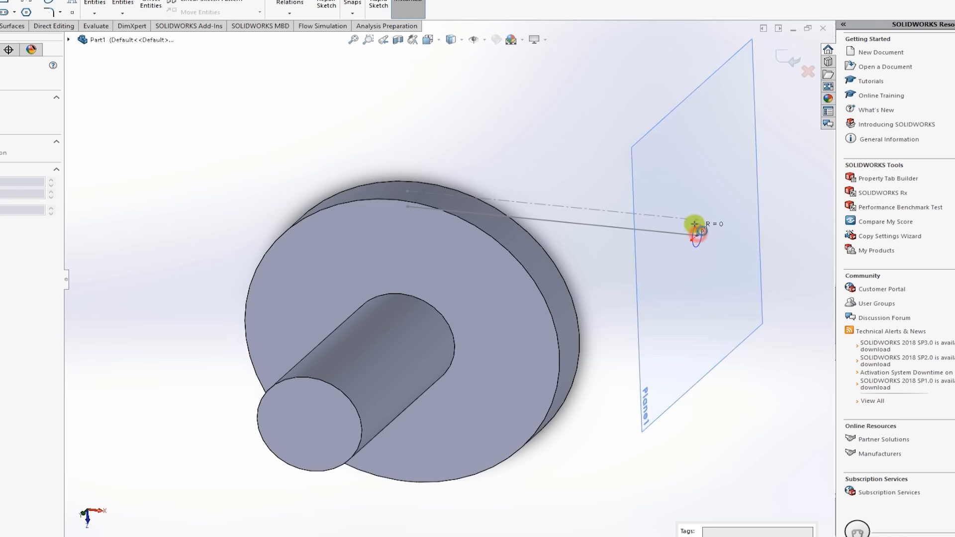
pyautogui.click(697, 219)
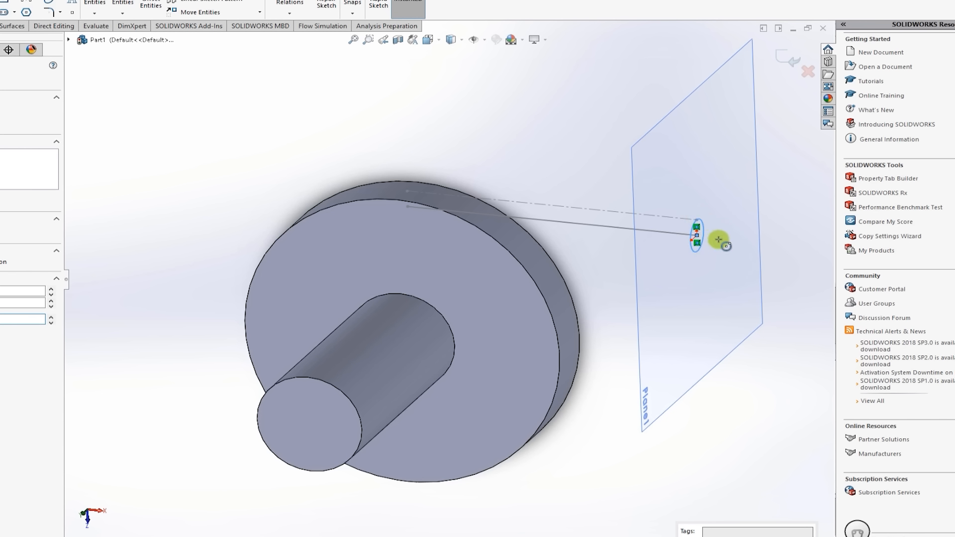
pyautogui.scroll(-2, 707, 232)
pyautogui.scroll(-3, 686, 222)
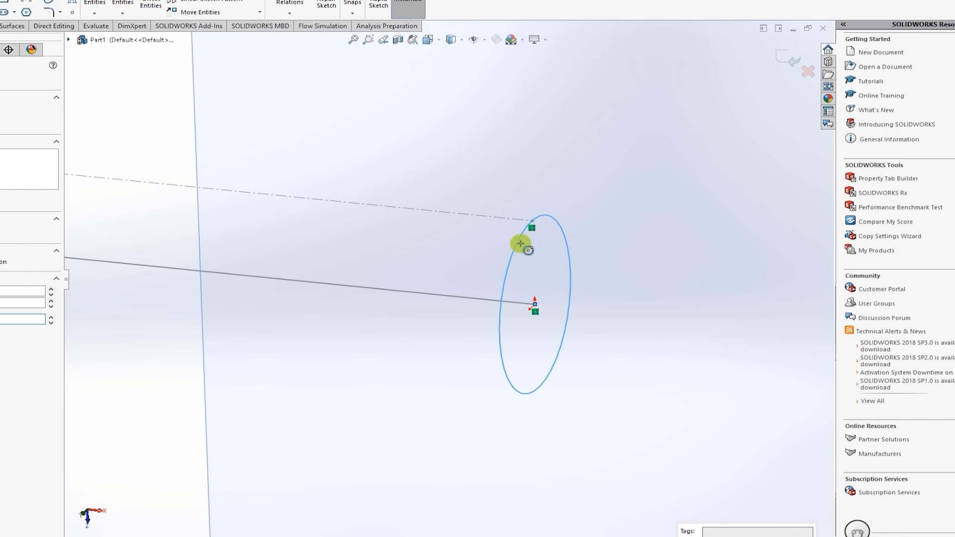
pyautogui.click(556, 221)
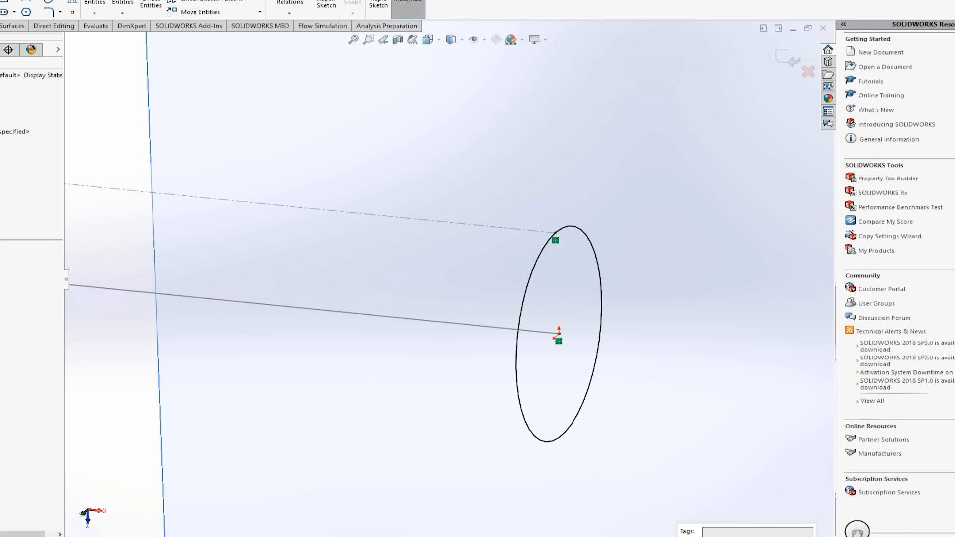
pyautogui.click(0, 1)
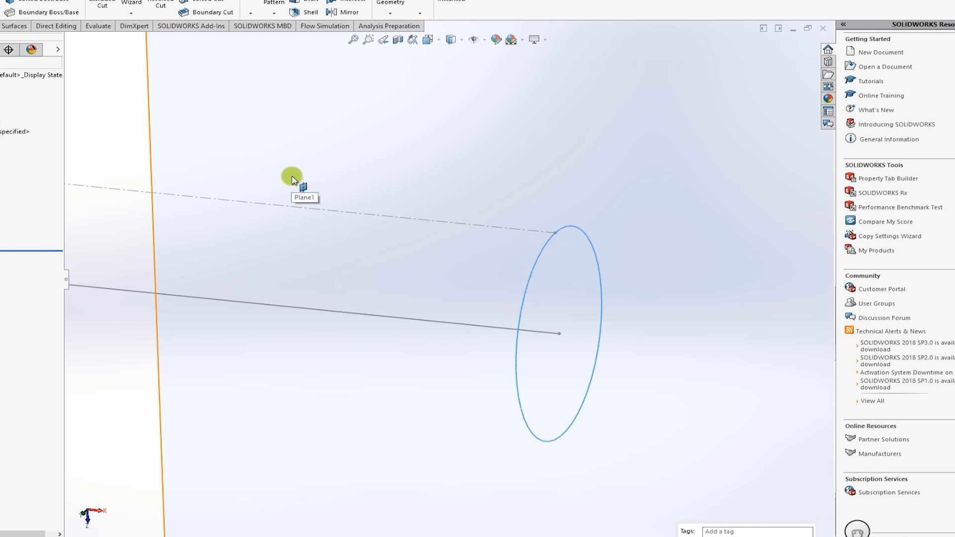
# - Sweep the circle along the solid line to form a tangential outlet pipe joined to the disc
pyautogui.scroll(10, 292, 177)
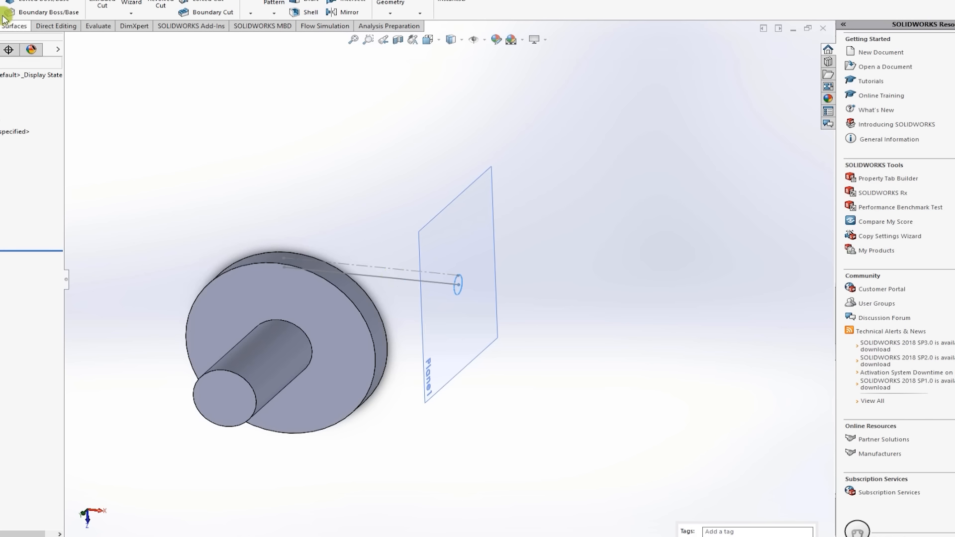
pyautogui.click(44, 0)
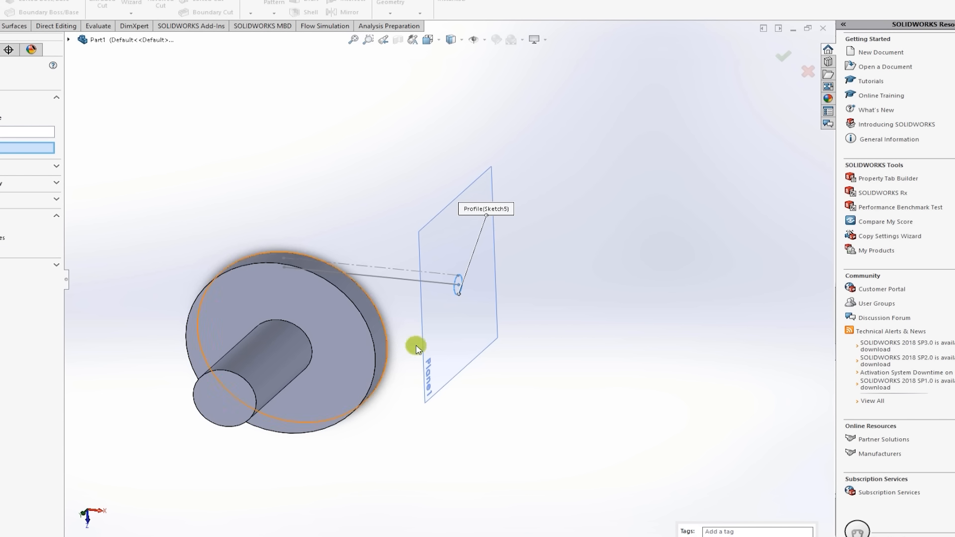
pyautogui.click(412, 282)
pyautogui.moveTo(341, 332); pyautogui.dragTo(263, 160, button='middle')
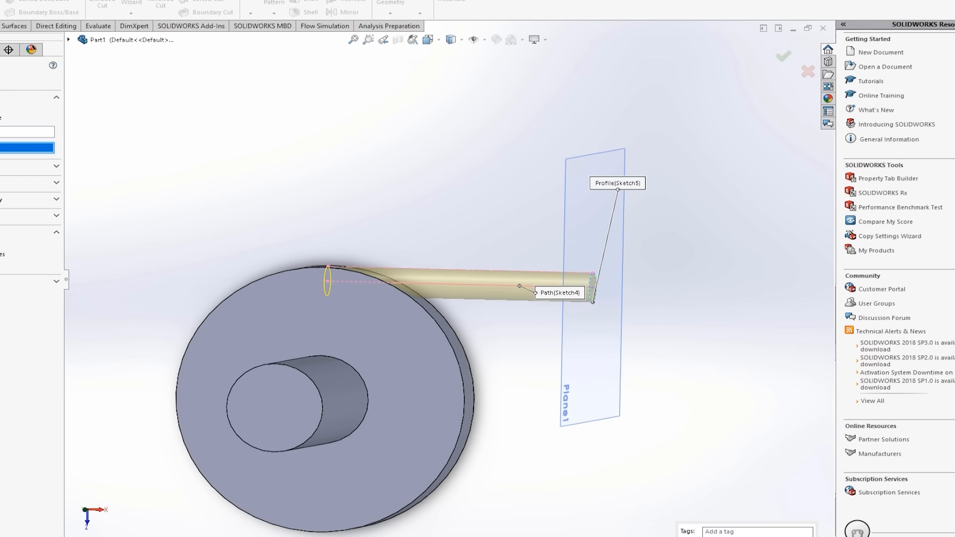
pyautogui.press('Return')
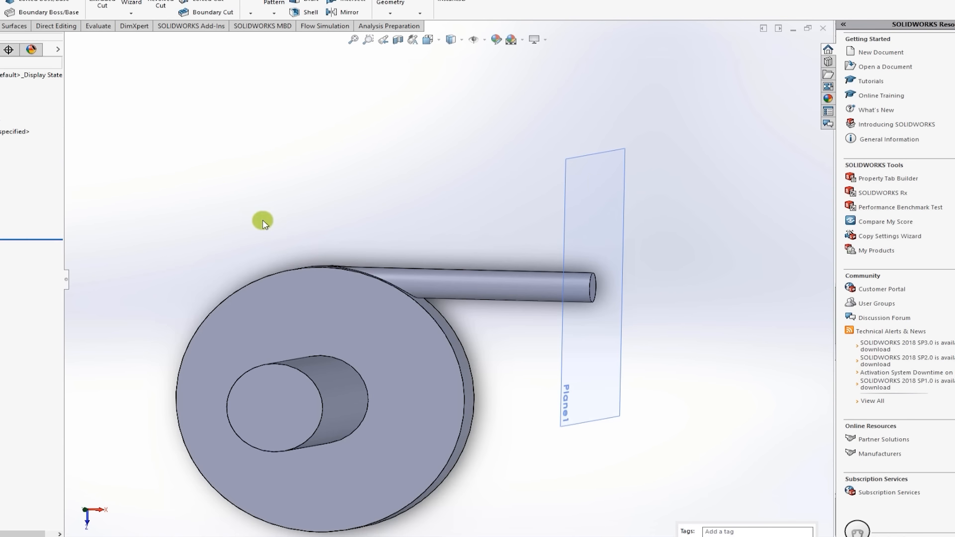
# - Inspect the pipe's junction with the disc in a temporary section view on the Top Plane, shifting the cut along its normal
pyautogui.moveTo(311, 234); pyautogui.dragTo(362, 299, button='middle')
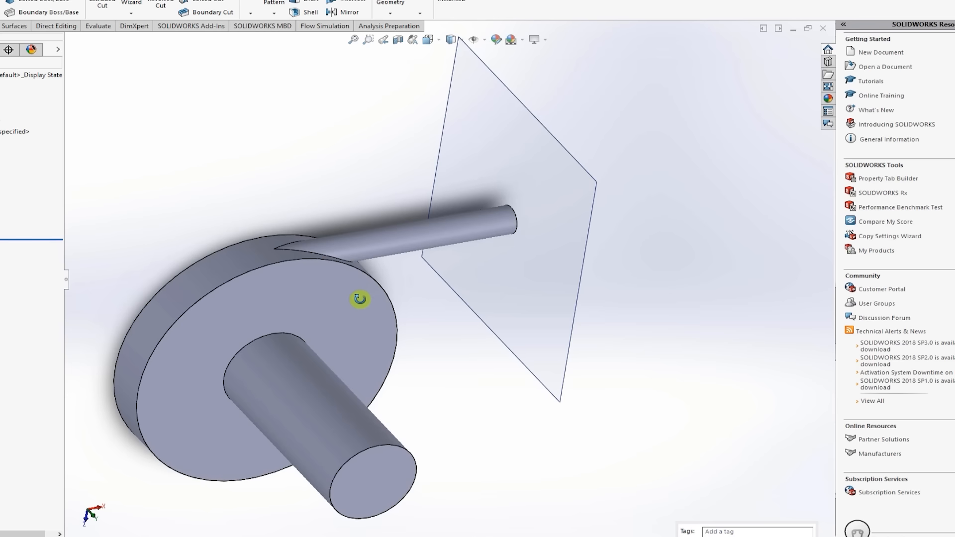
pyautogui.click(401, 42)
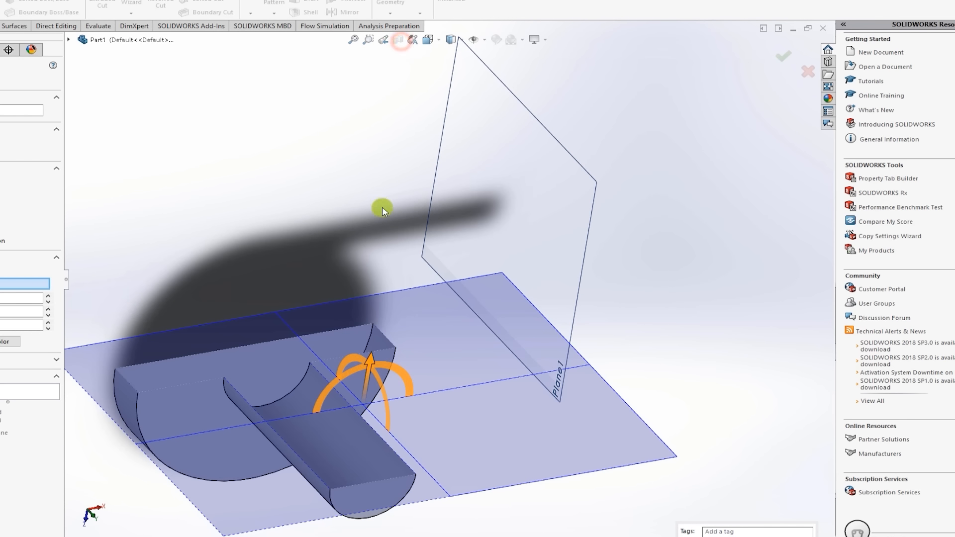
pyautogui.click(1, 270)
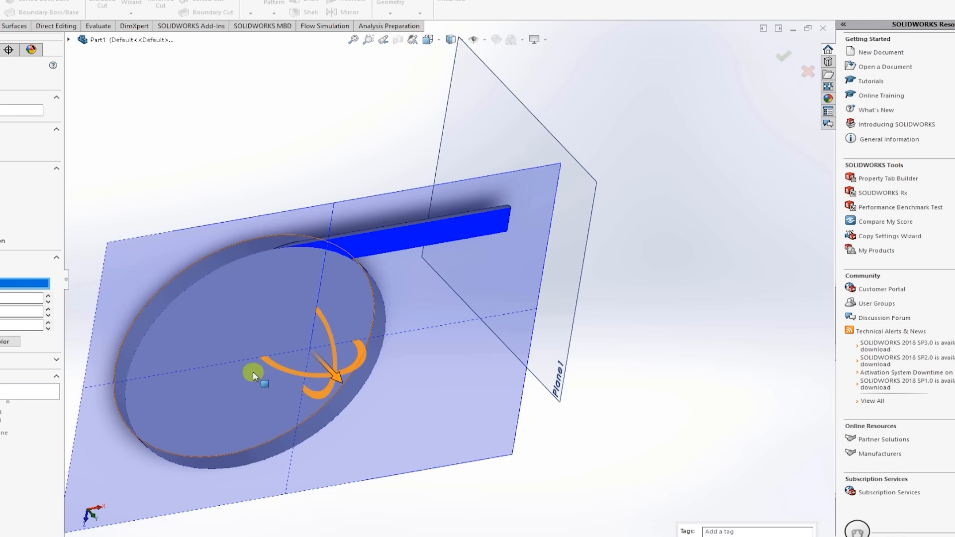
pyautogui.moveTo(337, 380); pyautogui.dragTo(310, 370)
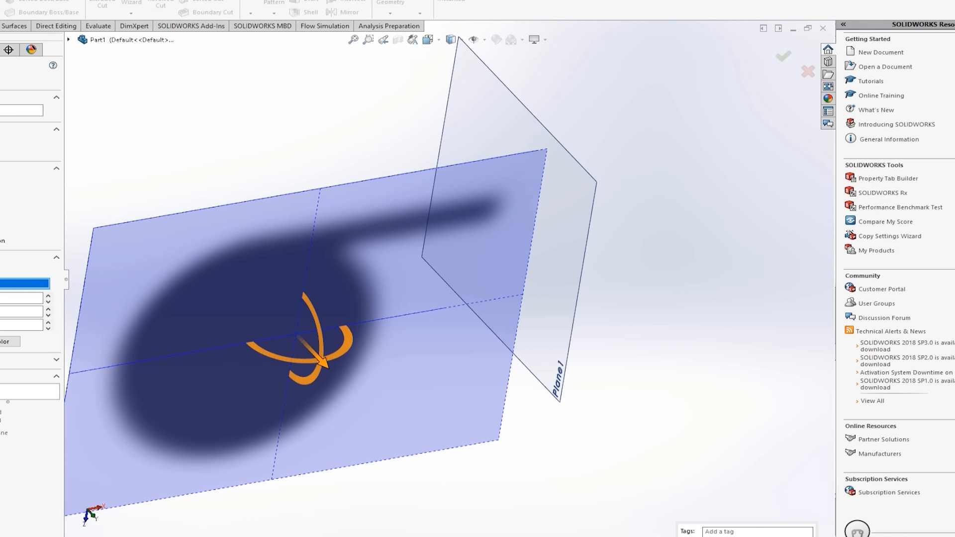
pyautogui.press('Escape')
# - Edit the pipe's sweep feature and turn off merging of its result to keep the pipe as a separate body
pyautogui.click(1, 234)
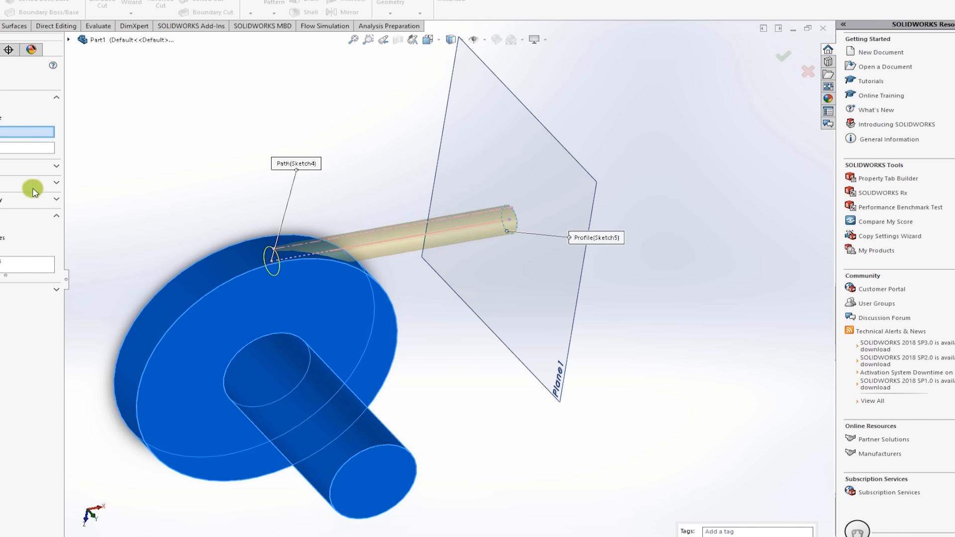
pyautogui.click(57, 183)
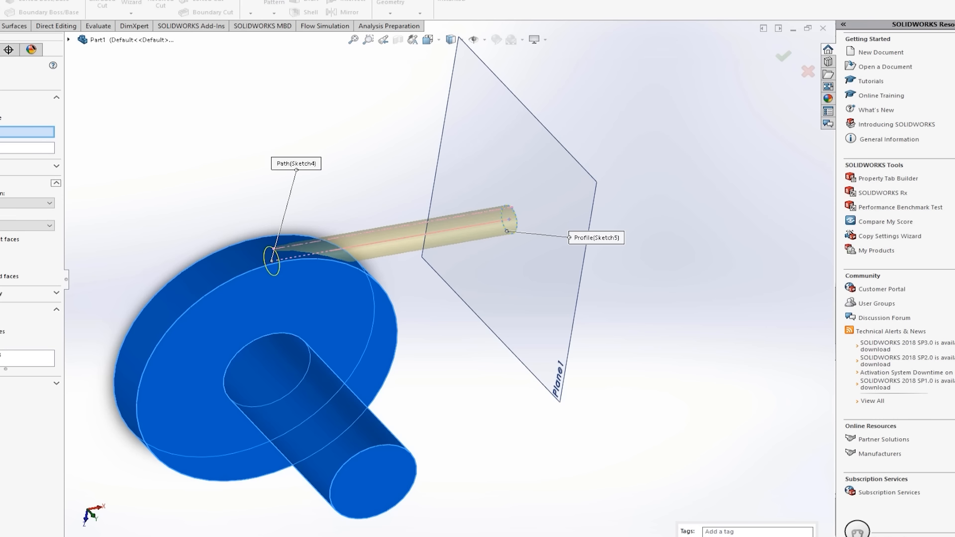
pyautogui.click(1, 264)
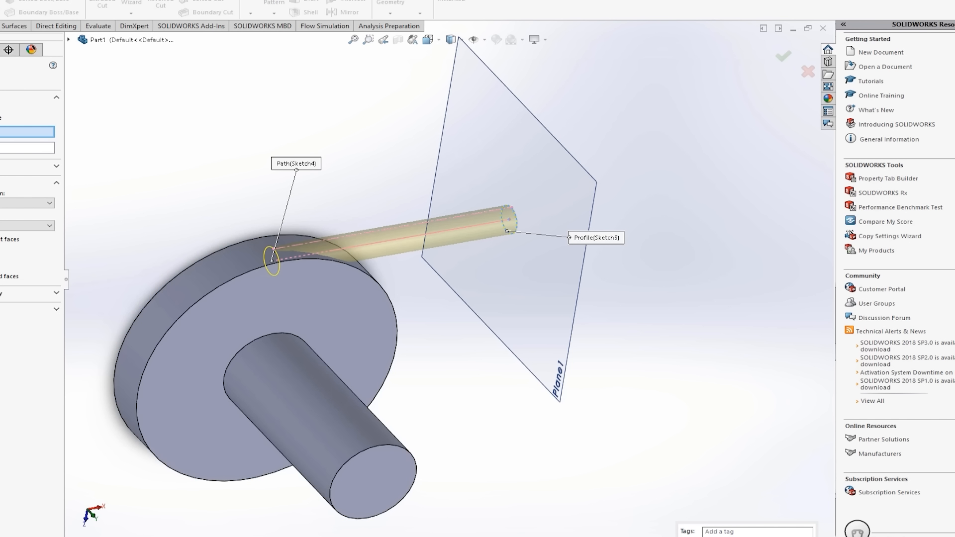
pyautogui.press('Return')
# - Examine how the separate pipe body overlaps the bladed disc, using a temporary Top Plane section and a closer view
pyautogui.click(396, 41)
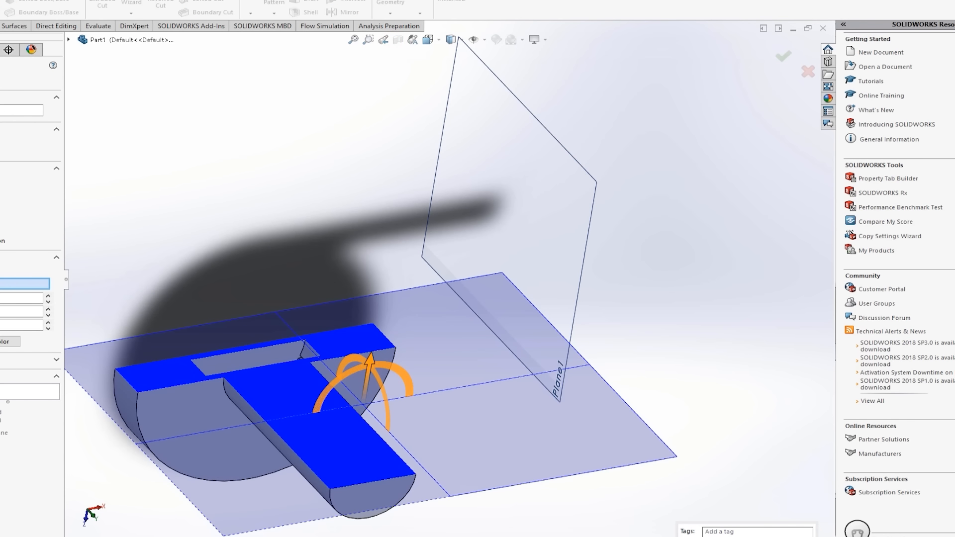
pyautogui.click(1, 271)
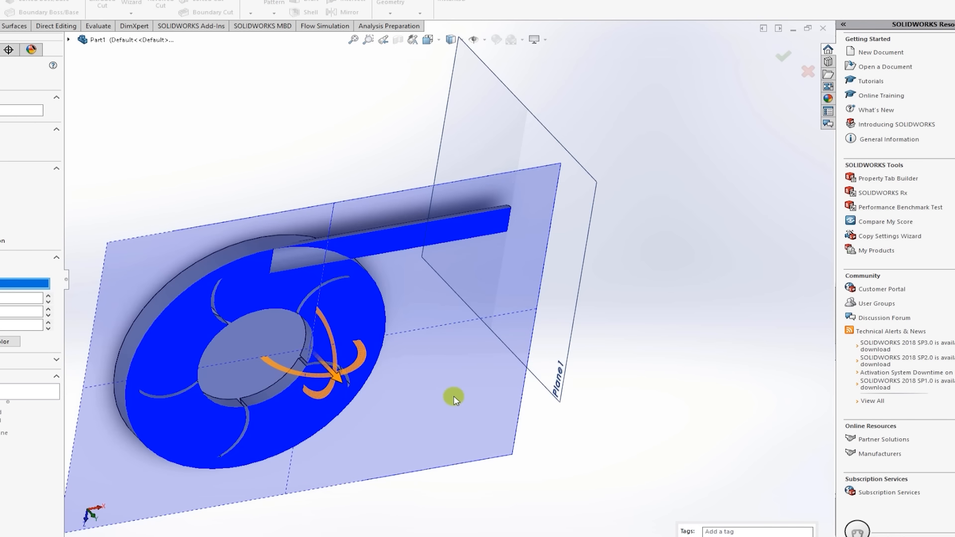
pyautogui.scroll(-1, 332, 401)
pyautogui.scroll(-2, 349, 349)
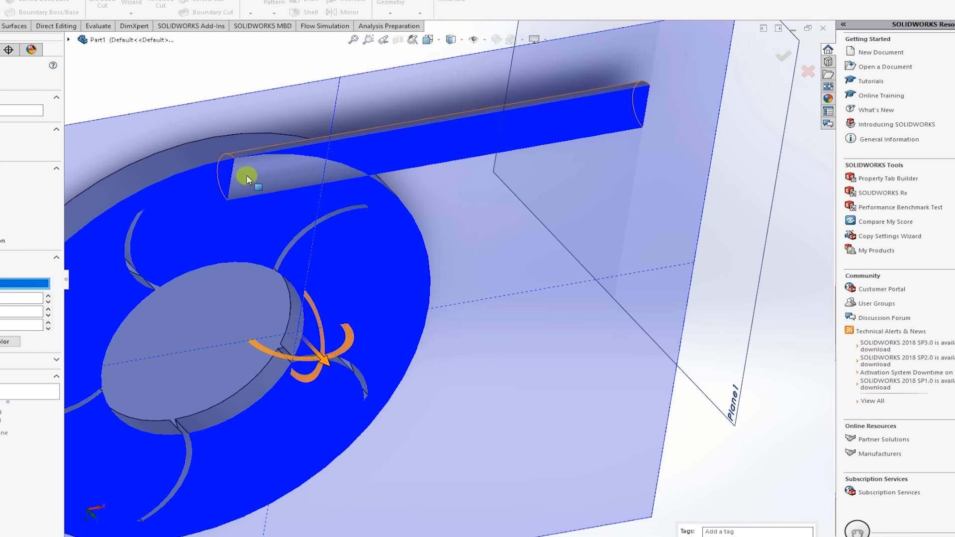
pyautogui.press('Escape')
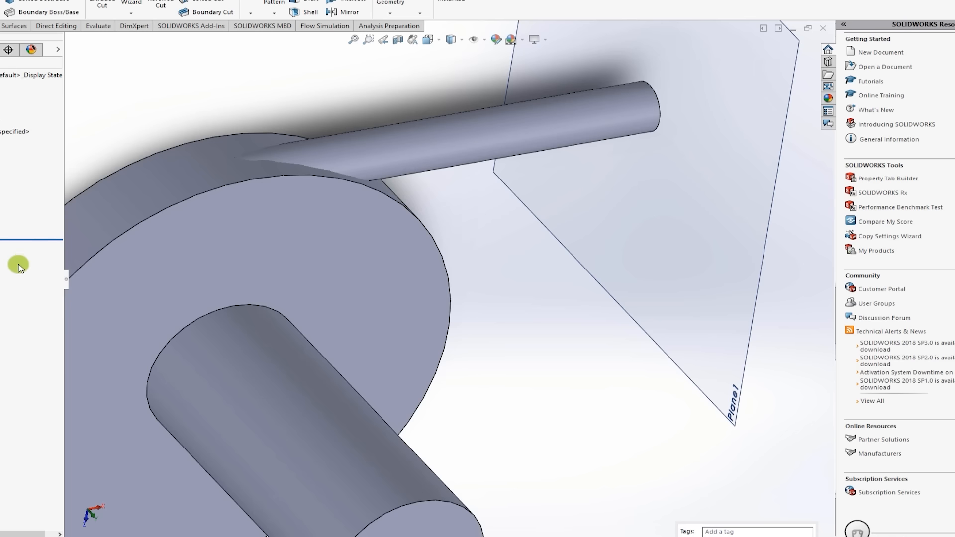
# - Pick out the shaft, pipe and disc in the model and expand the list of the part's solid bodies
pyautogui.click(306, 366)
pyautogui.scroll(3, 318, 364)
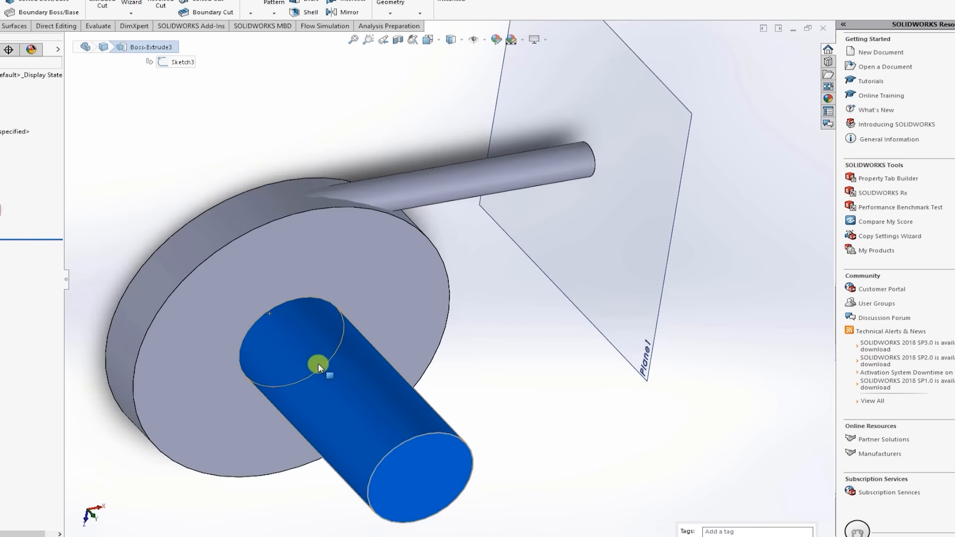
pyautogui.click(429, 204)
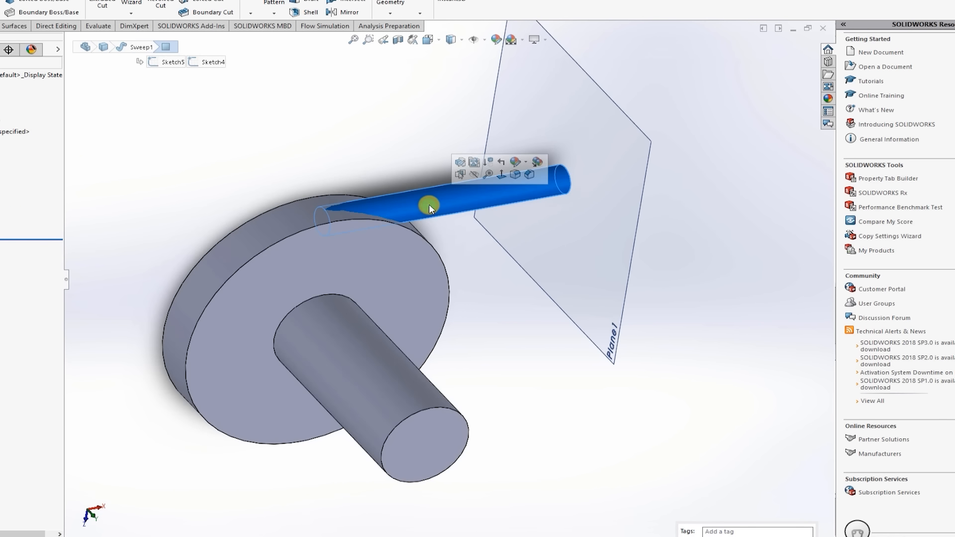
pyautogui.keyDown('ctrl'); pyautogui.click(290, 261); pyautogui.keyUp('ctrl')
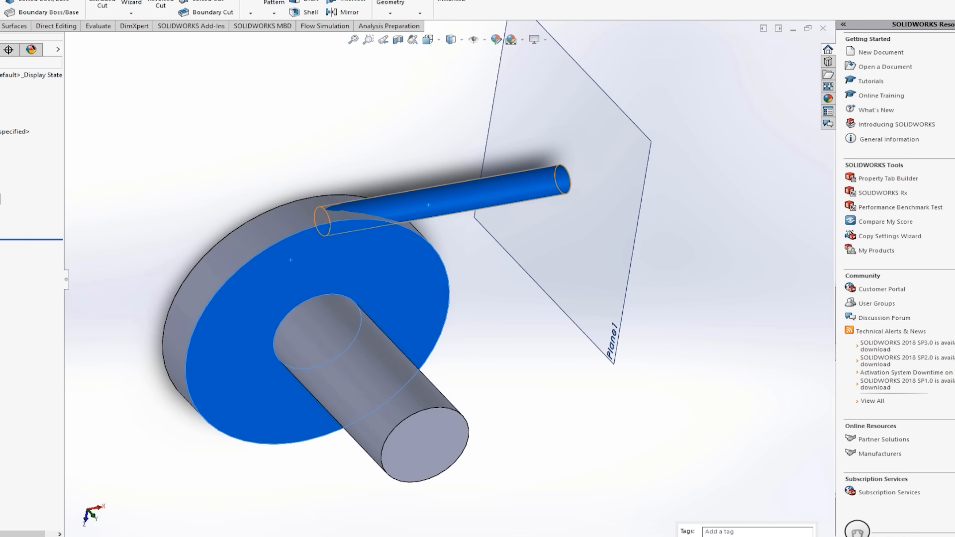
pyautogui.click(0, 121)
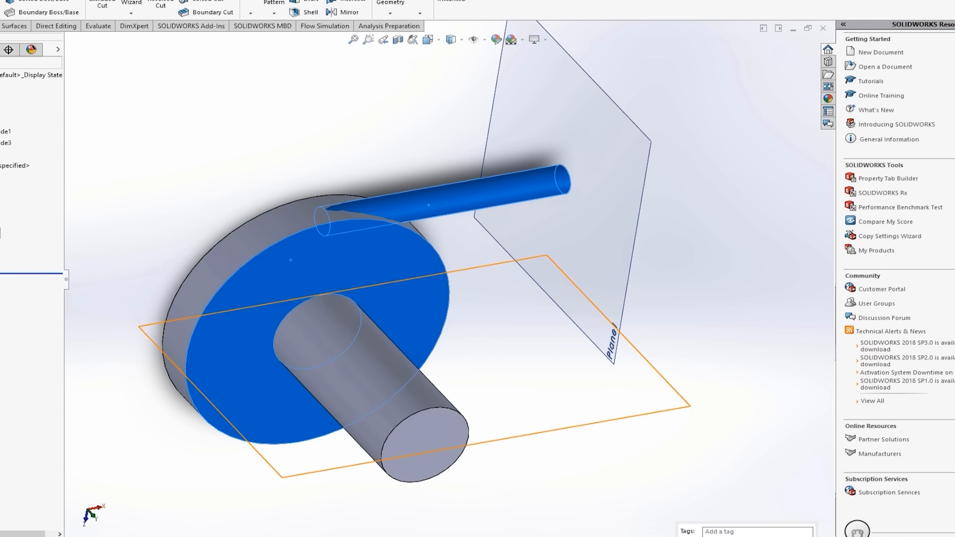
pyautogui.click(0, 188)
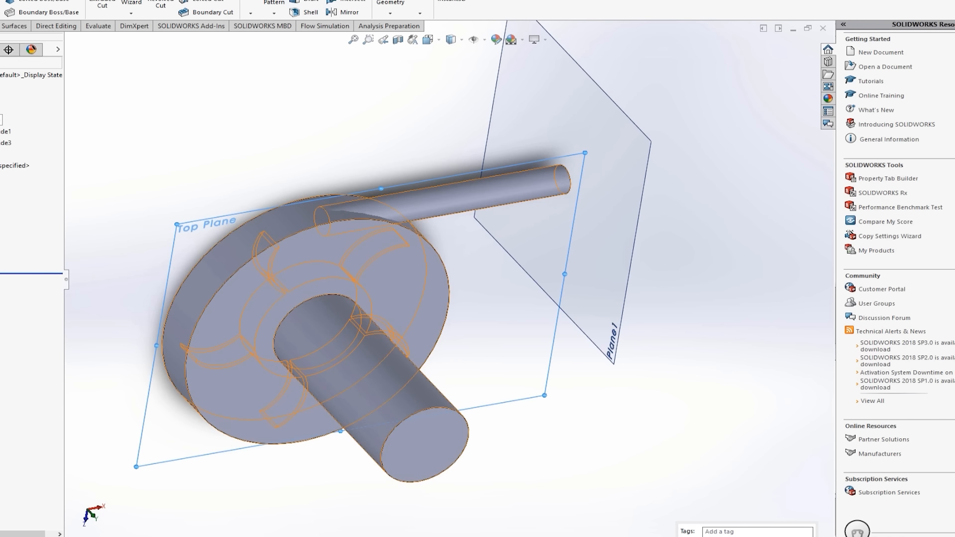
pyautogui.rightClick(1, 120)
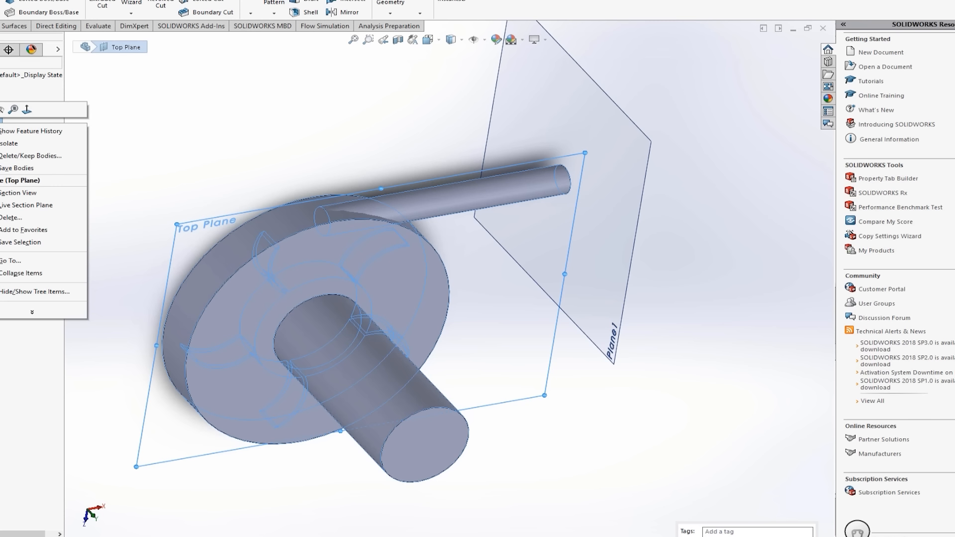
pyautogui.press('Escape')
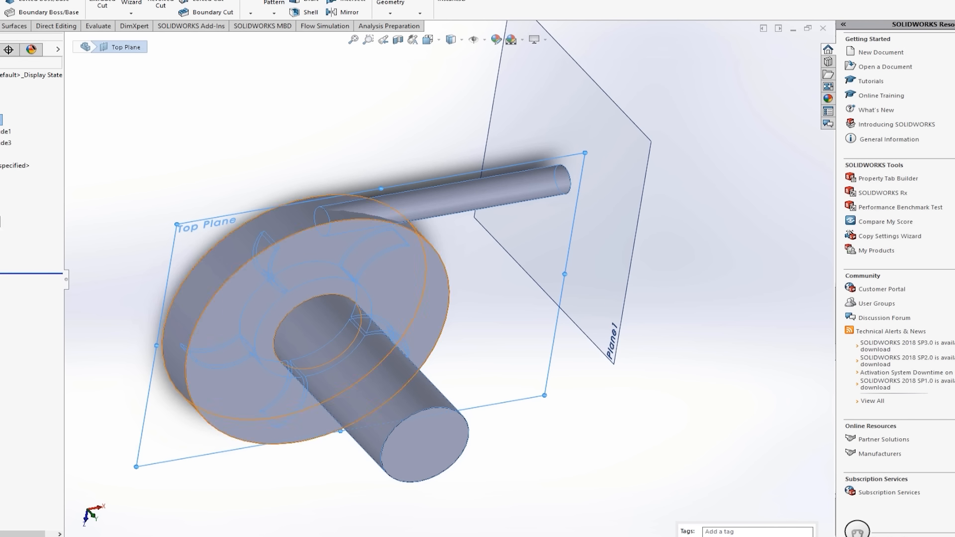
# - Highlight the bladed hub, disc and shaft features and check which geometry each solid body contains
pyautogui.click(0, 244)
pyautogui.click(0, 222)
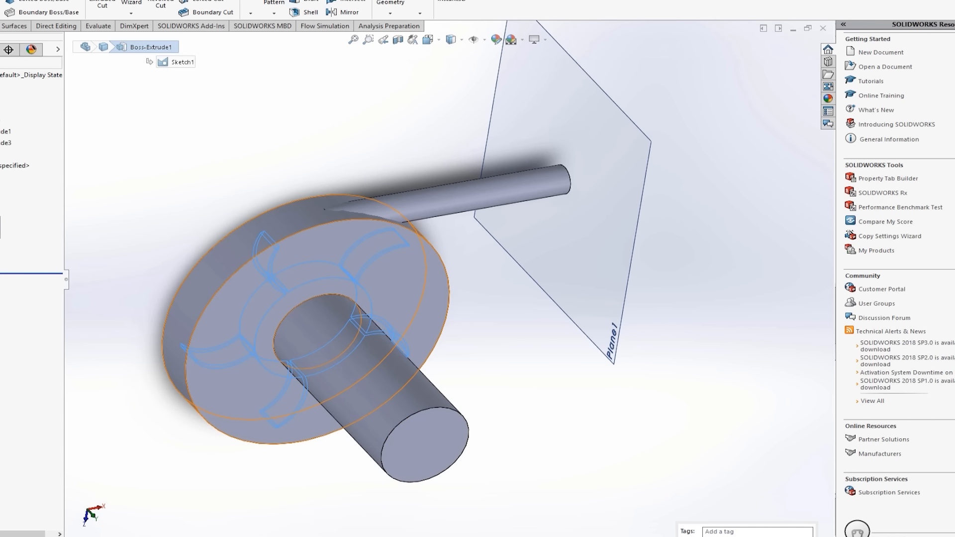
pyautogui.click(0, 233)
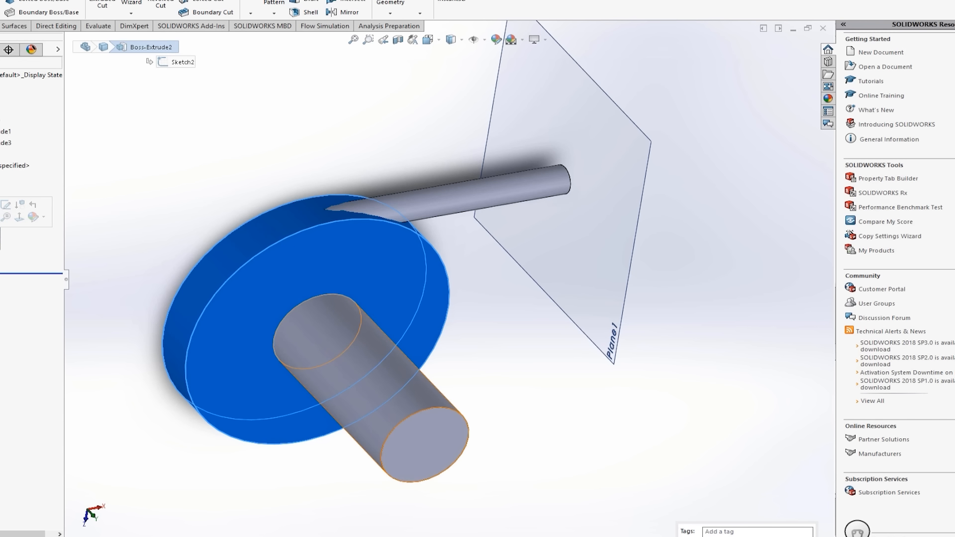
pyautogui.click(0, 244)
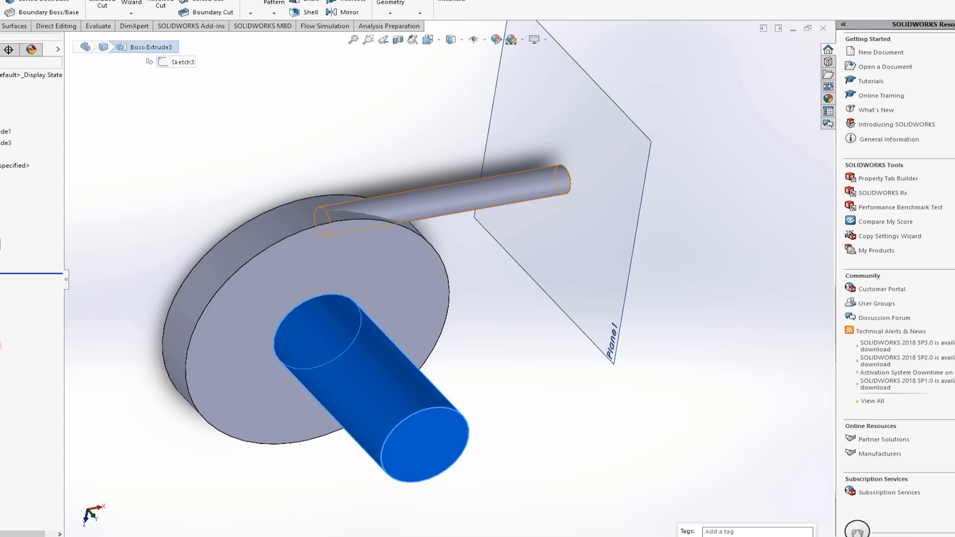
pyautogui.rightClick(0, 120)
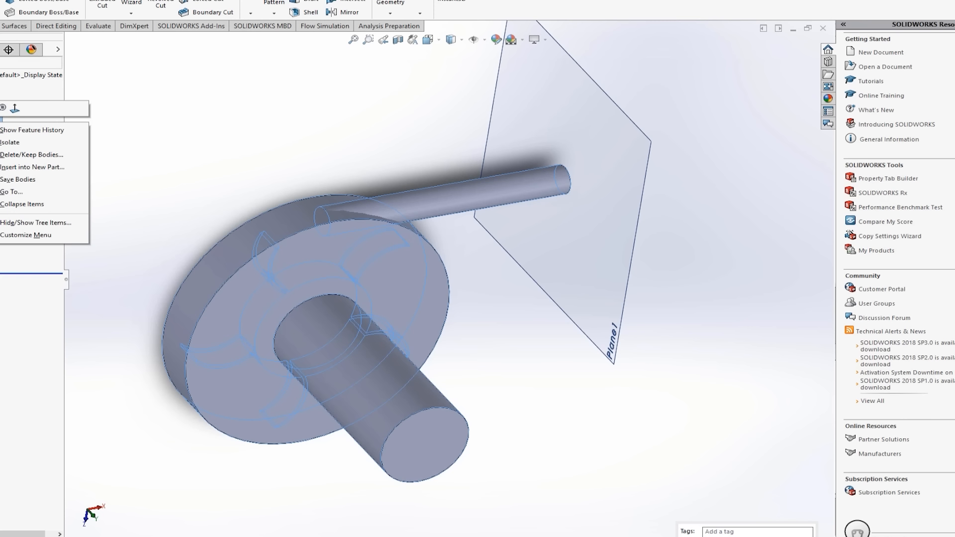
pyautogui.click(0, 108)
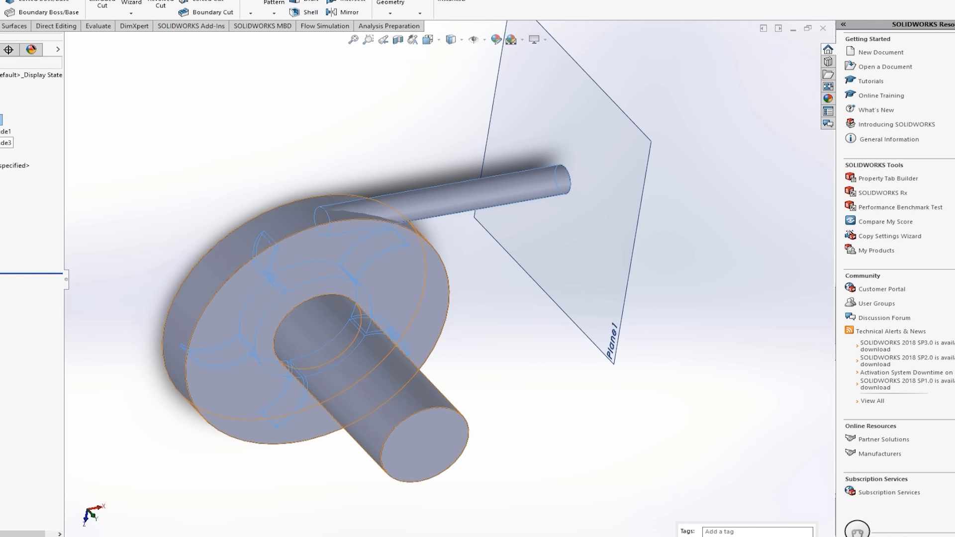
pyautogui.rightClick(2, 143)
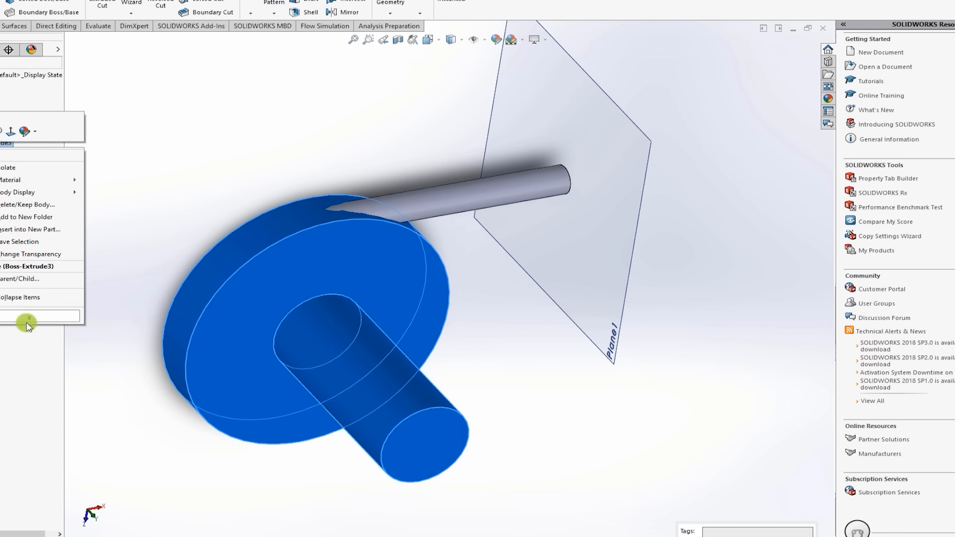
pyautogui.click(14, 364)
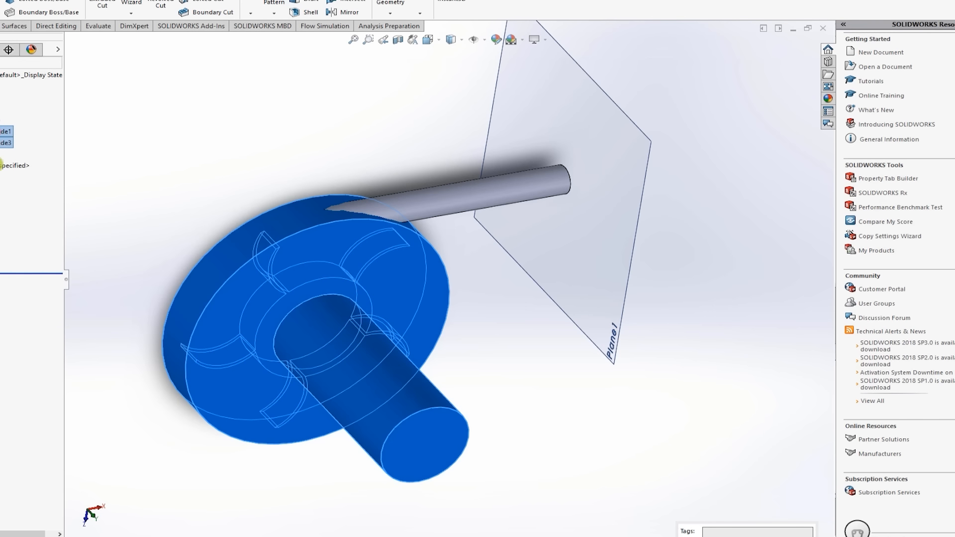
pyautogui.click(150, 161)
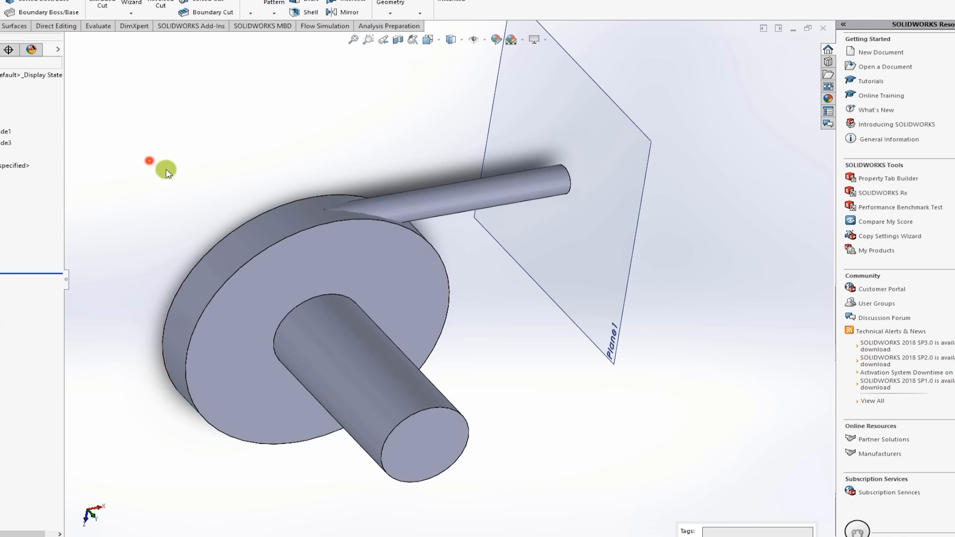
pyautogui.click(246, 266)
pyautogui.click(219, 269)
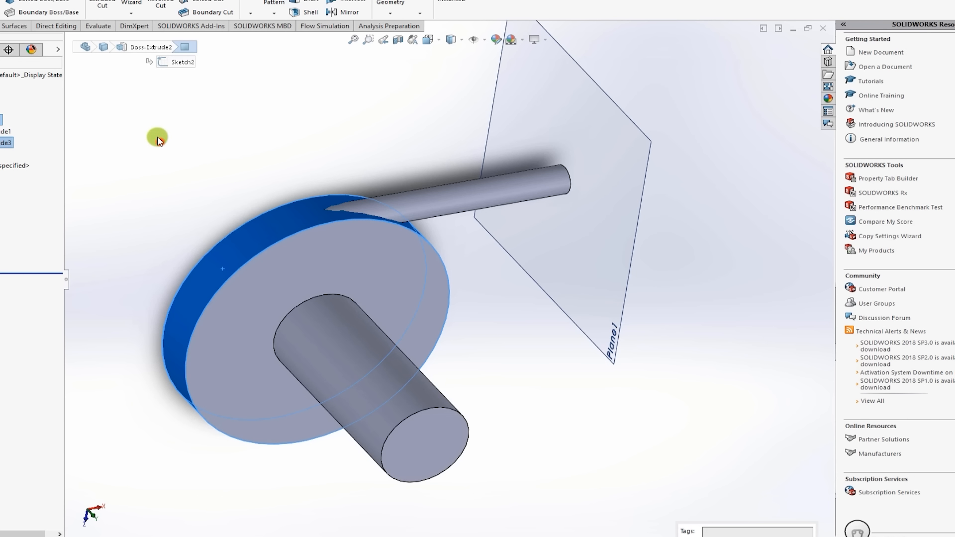
pyautogui.click(160, 142)
pyautogui.hotkey('alt', 't')
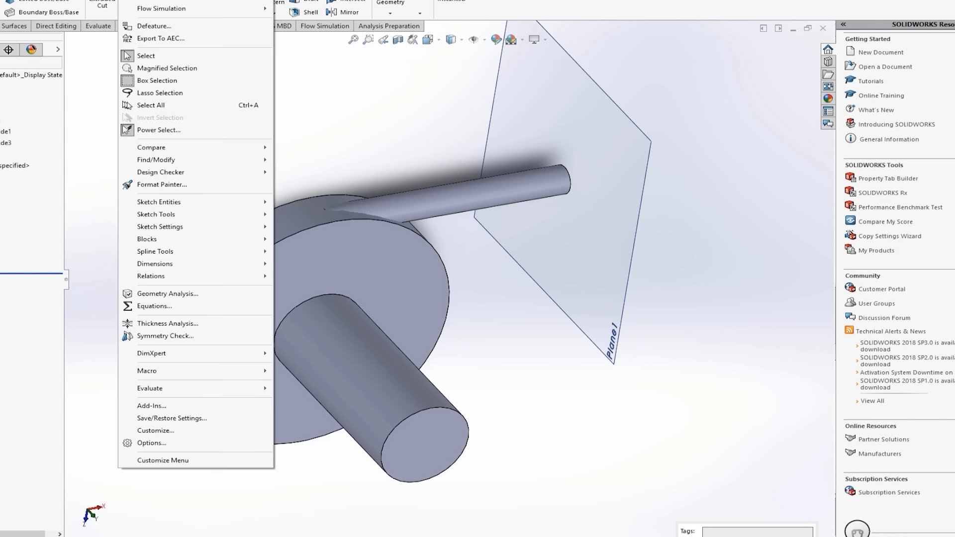
pyautogui.moveTo(139, 2)
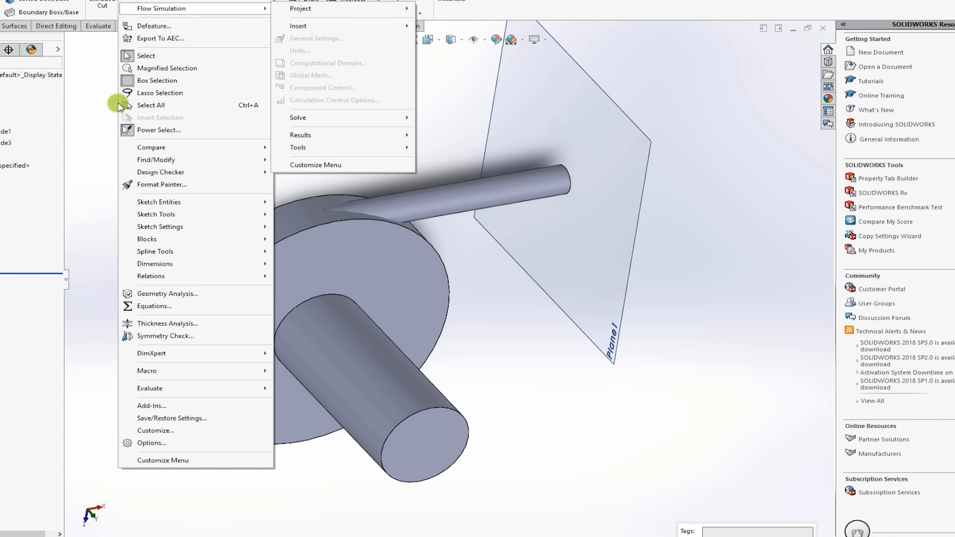
pyautogui.click(86, 103)
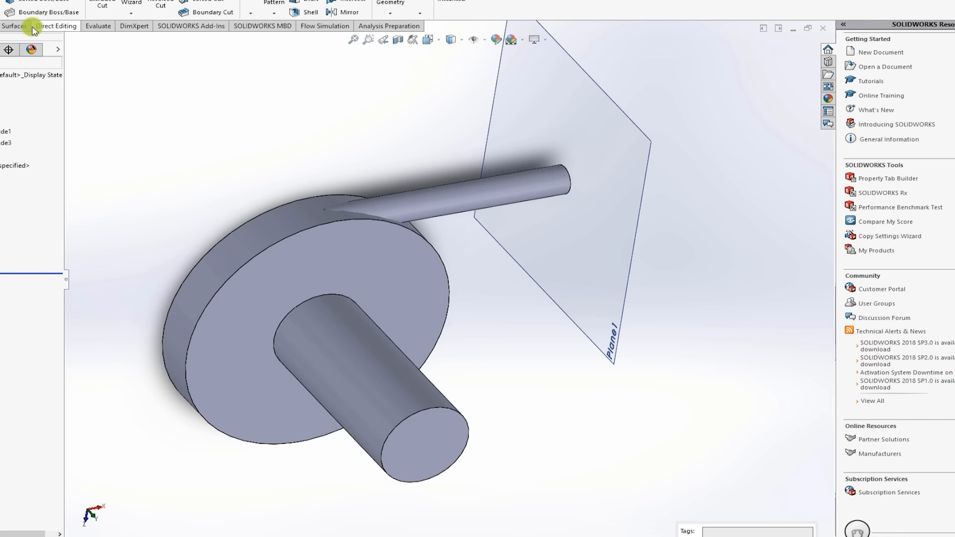
pyautogui.click(53, 28)
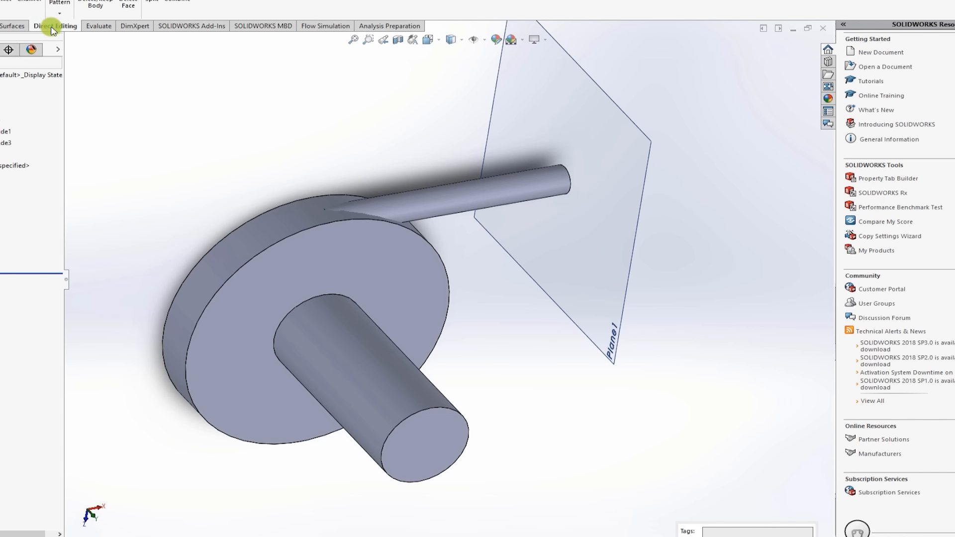
pyautogui.click(0, 25)
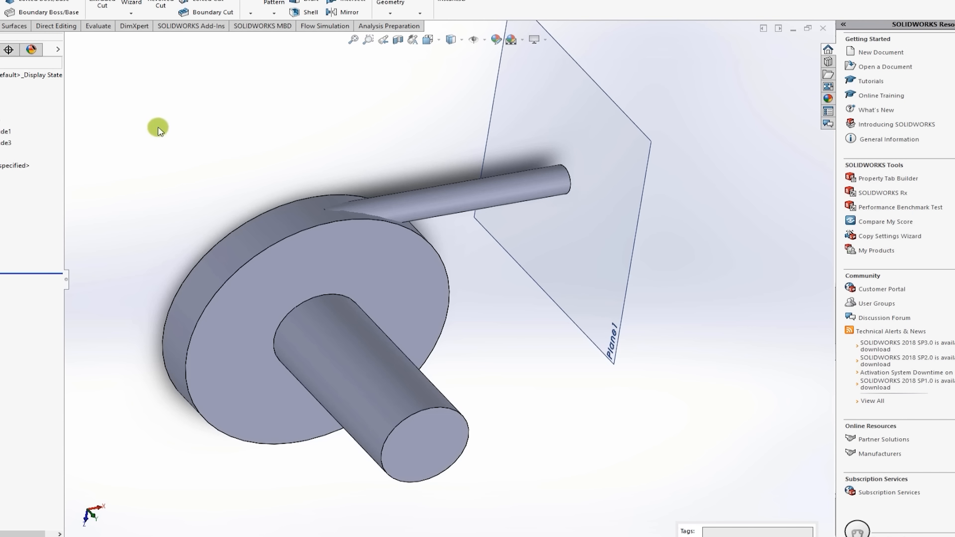
# - Combine the disc-and-shaft body with the pipe body into one solid, previewing the result around the bladed hub
pyautogui.click(58, 31)
pyautogui.click(178, 6)
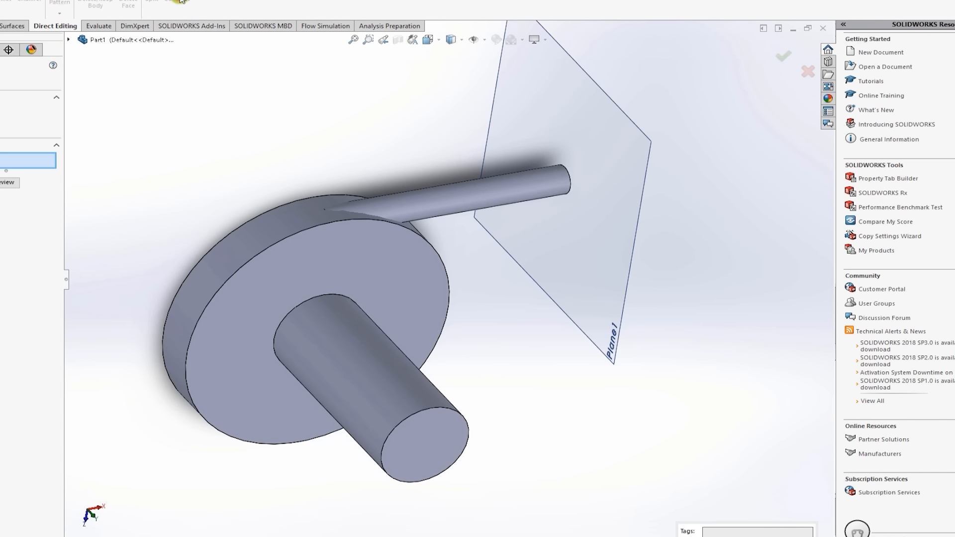
pyautogui.click(282, 269)
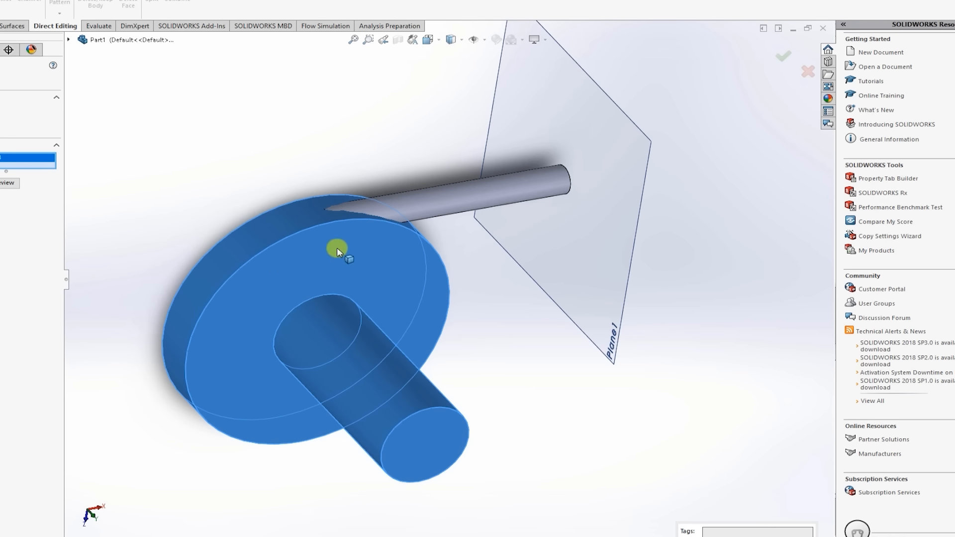
pyautogui.click(420, 215)
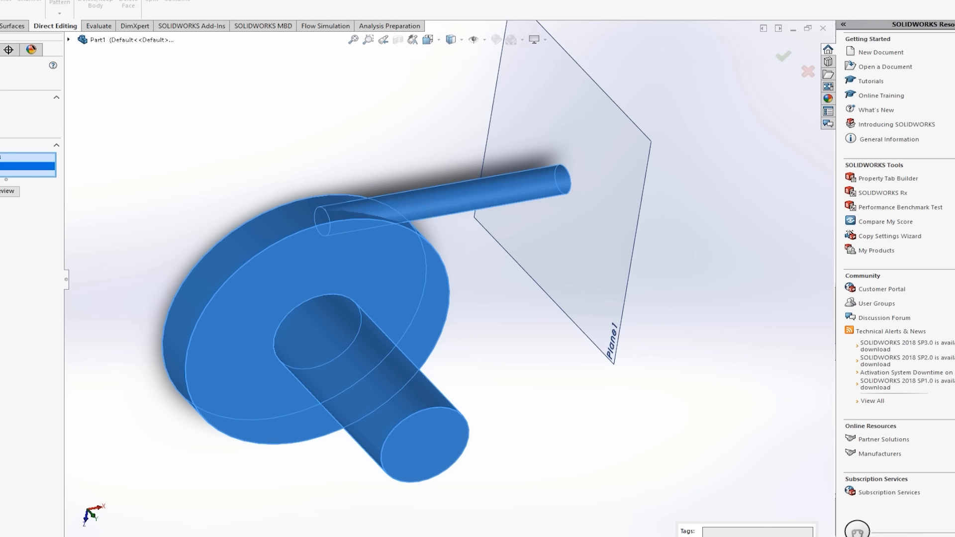
pyautogui.click(4, 191)
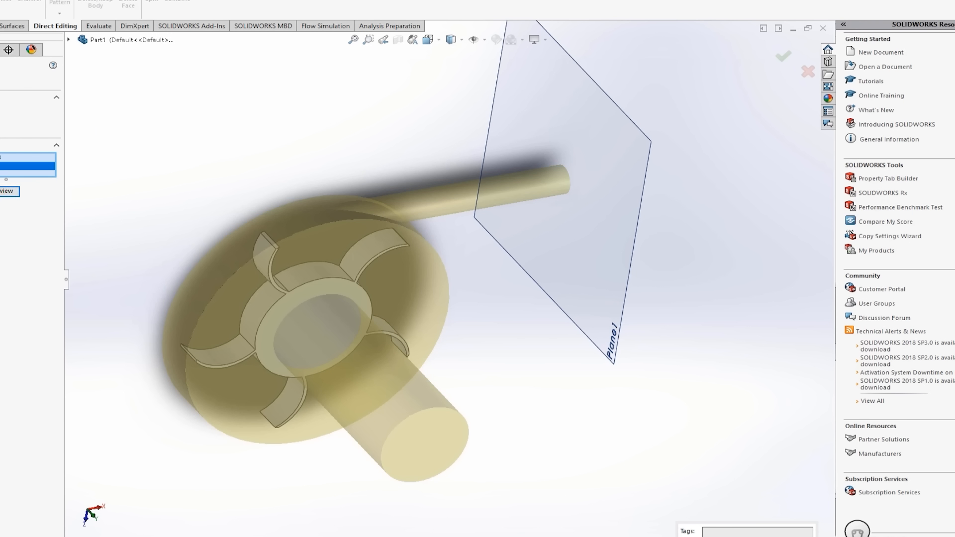
pyautogui.moveTo(190, 159); pyautogui.dragTo(205, 83, button='middle')
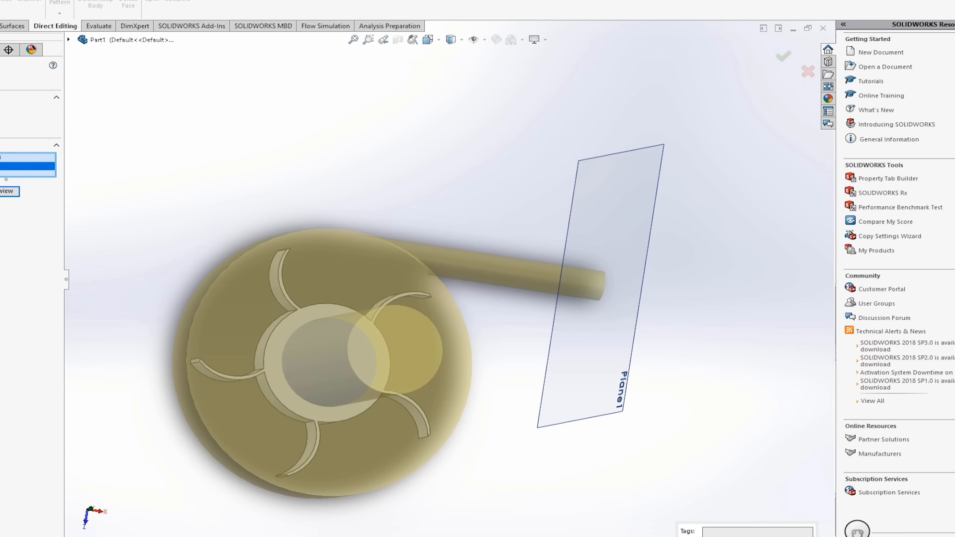
pyautogui.press('Escape')
# - Inspect the junction of the combined disc and pipe around the blades with a temporary Top Plane section view
pyautogui.moveTo(225, 168); pyautogui.dragTo(255, 178, button='middle')
pyautogui.click(398, 39)
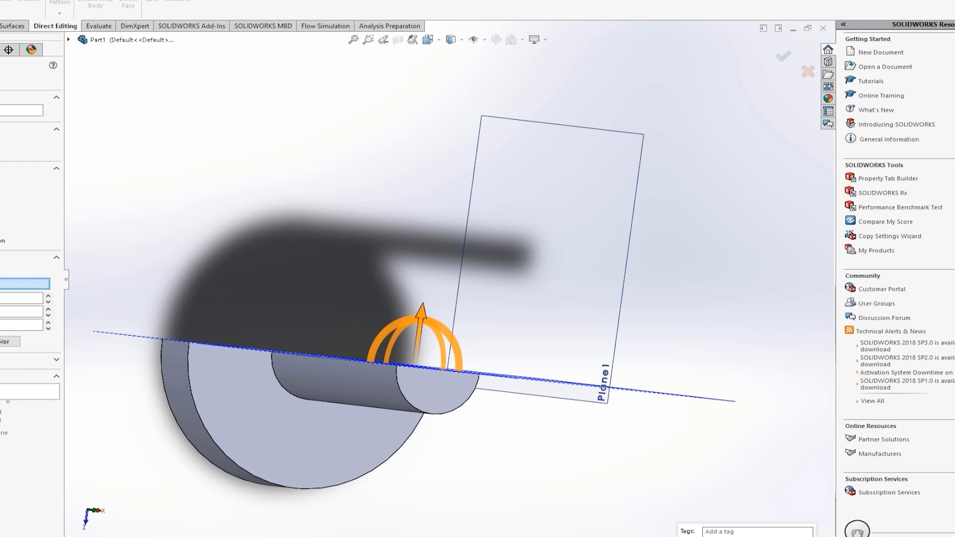
pyautogui.click(1, 270)
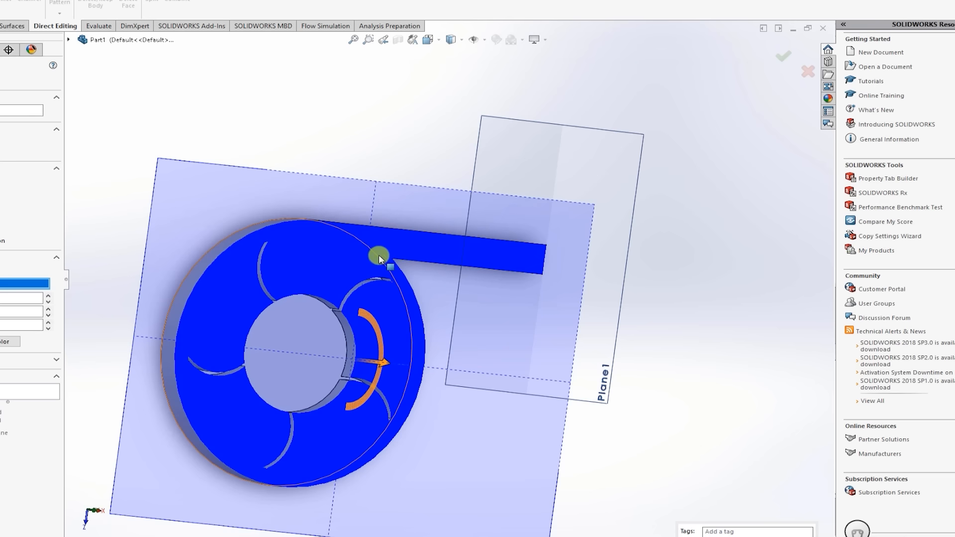
pyautogui.click(216, 294)
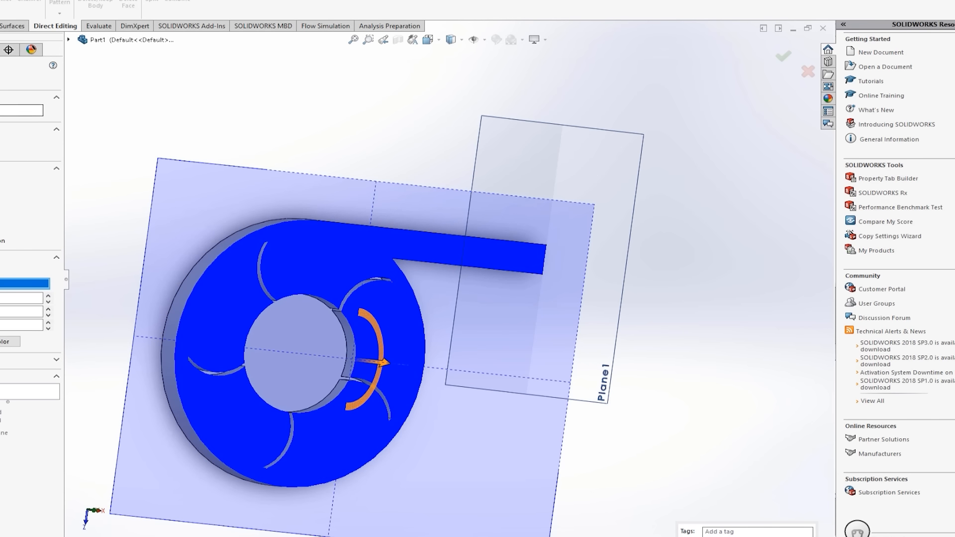
pyautogui.press('Escape')
# - Begin a Shell of the combined body, removing the shaft's free end face and the pipe's outer end face
pyautogui.scroll(3, 303, 160)
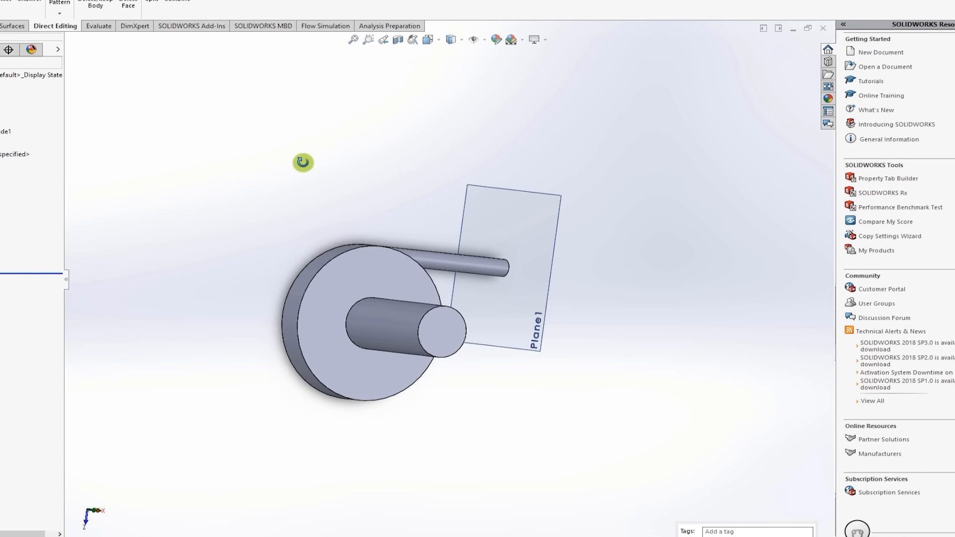
pyautogui.moveTo(303, 162); pyautogui.dragTo(383, 277, button='middle')
pyautogui.scroll(-4, 411, 341)
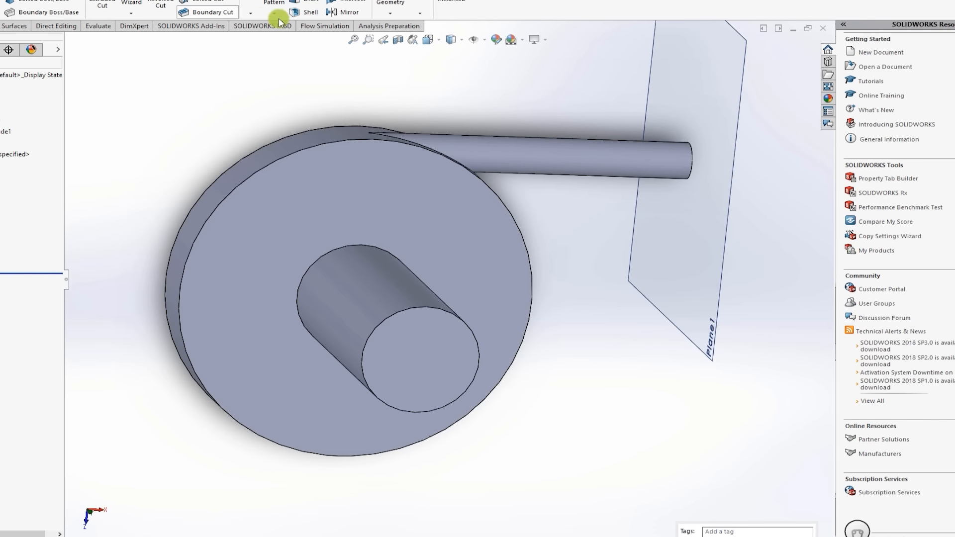
pyautogui.click(303, 13)
pyautogui.click(402, 348)
pyautogui.moveTo(576, 224); pyautogui.dragTo(516, 209, button='middle')
pyautogui.click(665, 163)
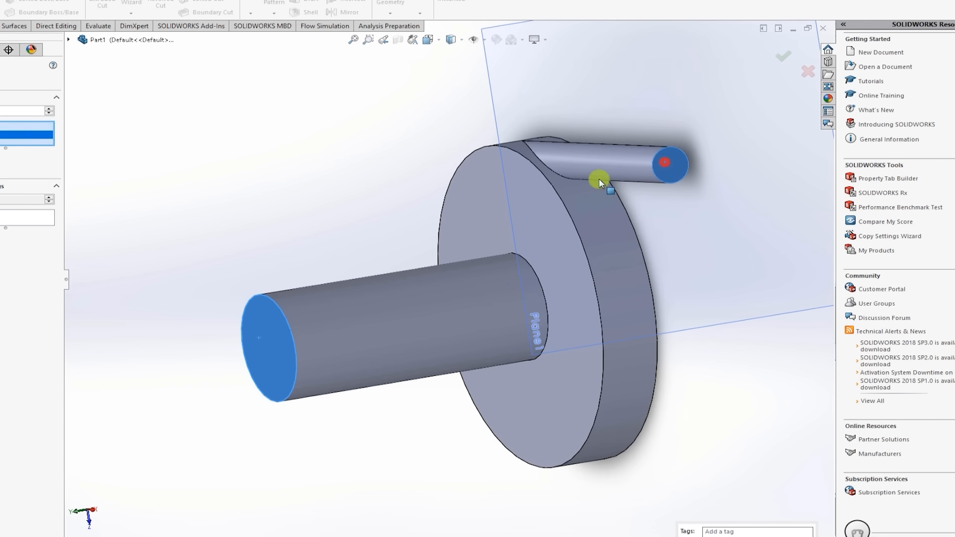
pyautogui.moveTo(252, 215); pyautogui.dragTo(337, 242, button='middle')
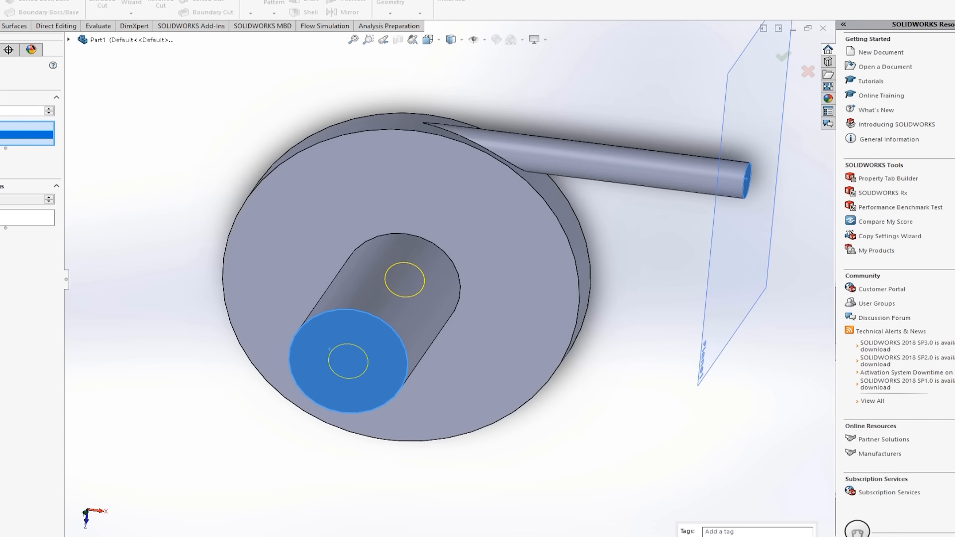
# - Choose a thinner wall thickness for the shell and create it
pyautogui.click(1, 110)
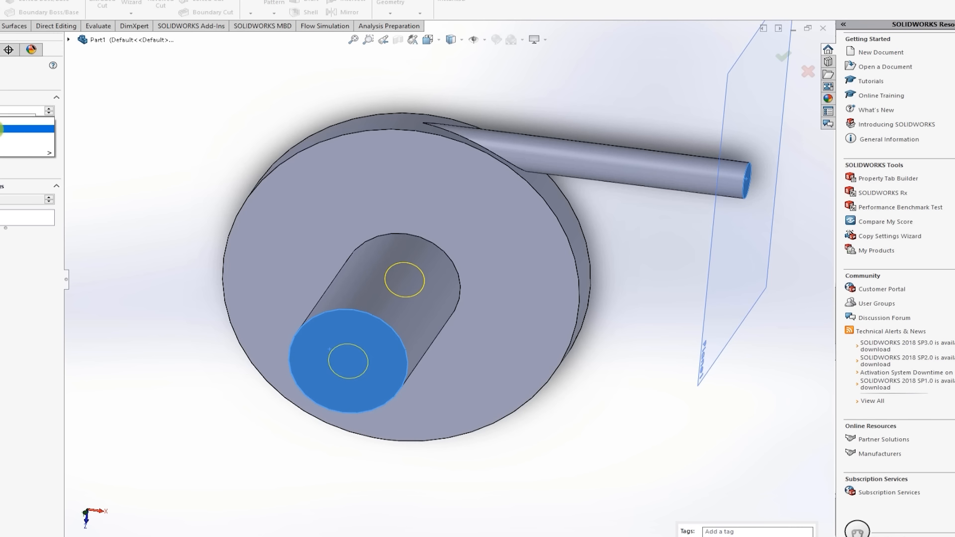
pyautogui.click(1, 131)
pyautogui.click(135, 95)
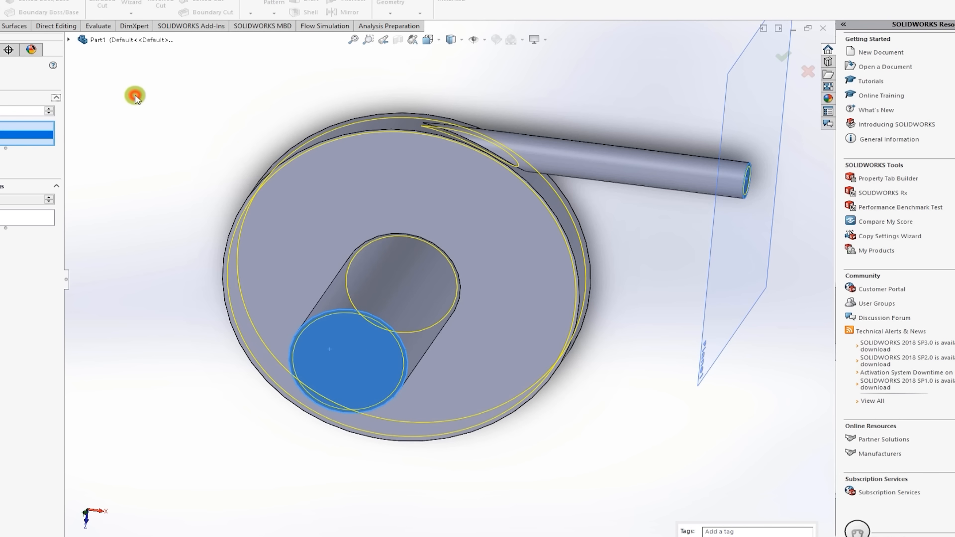
pyautogui.moveTo(405, 85); pyautogui.dragTo(427, 64, button='middle')
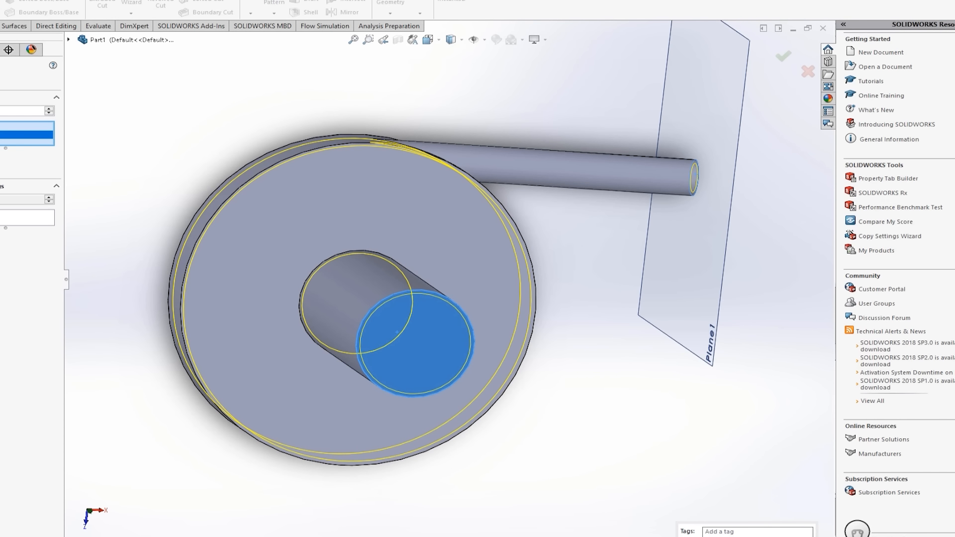
pyautogui.press('Return')
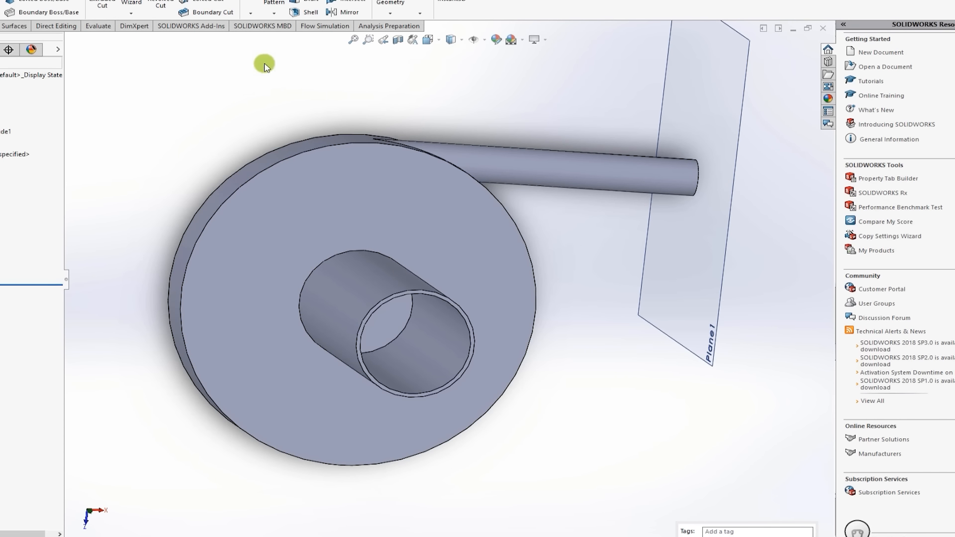
# - Examine the hollowed shaft and disc interior with a temporary section view, and view the shelled pump from outside
pyautogui.moveTo(268, 100); pyautogui.dragTo(348, 70, button='middle')
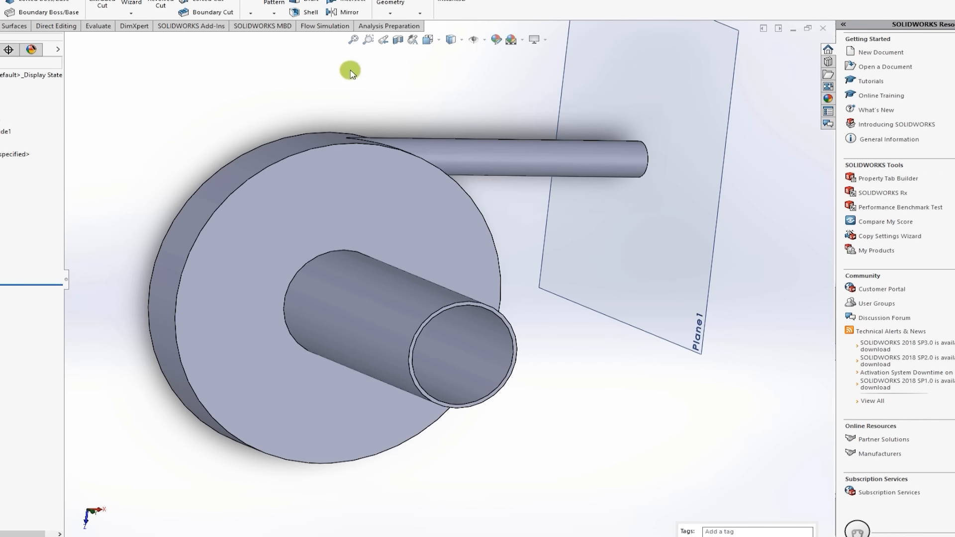
pyautogui.click(398, 39)
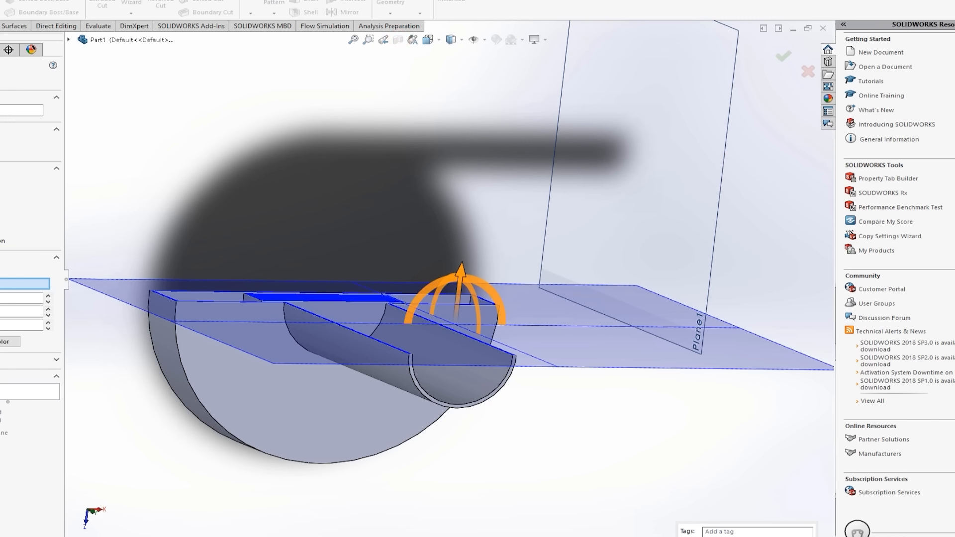
pyautogui.hotkey('ctrl', '8')
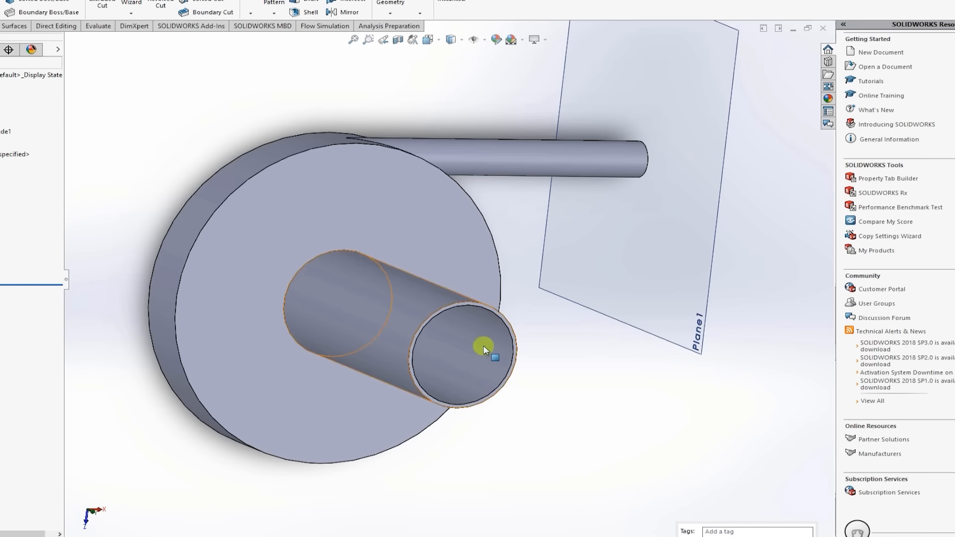
pyautogui.scroll(3, 512, 443)
pyautogui.moveTo(506, 264)
pyautogui.mouseDown(button='middle')
pyautogui.moveTo(475, 246)
pyautogui.moveTo(498, 269)
pyautogui.mouseUp(button='middle')
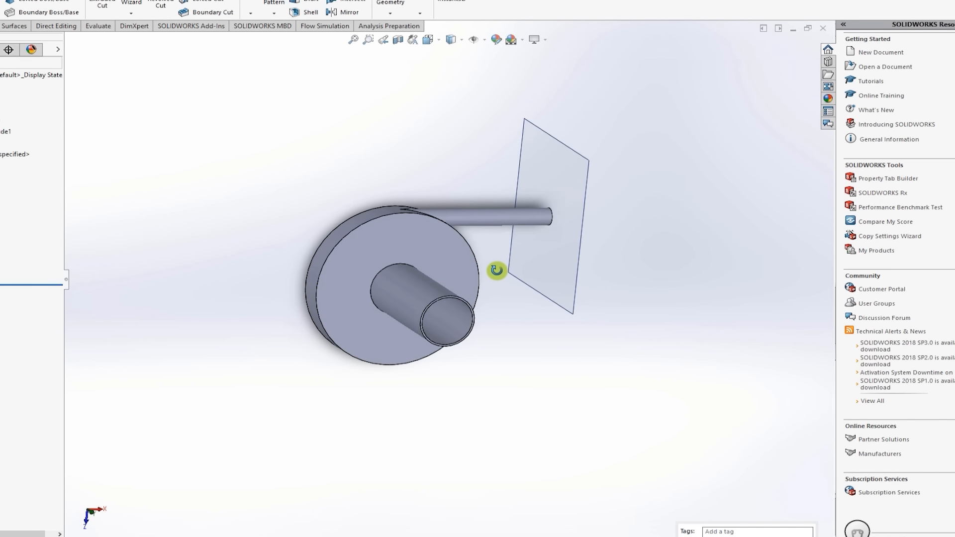
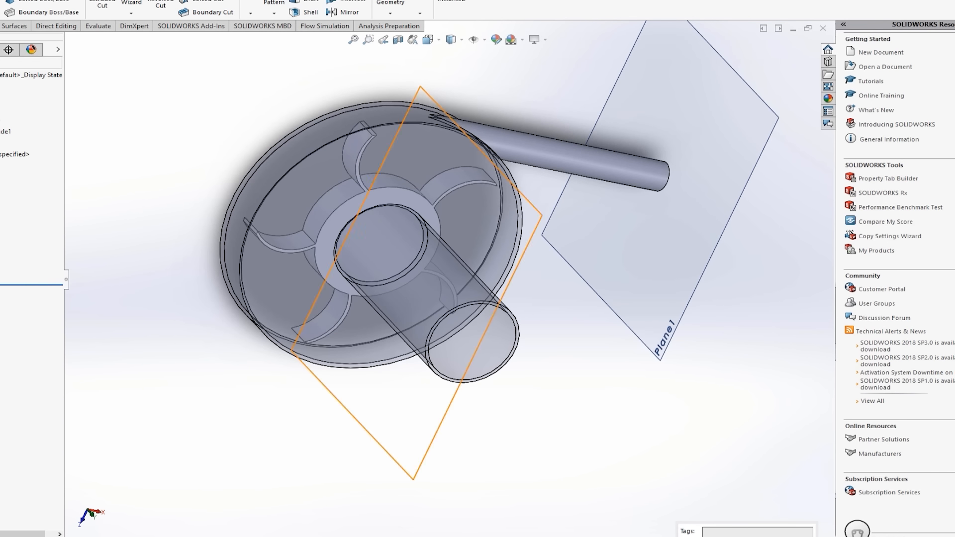
# - Sketch a circle of about 0.04 radius on the Top Plane, centred on the origin and just enclosing the blade tips
pyautogui.click(9, 165)
pyautogui.click(9, 168)
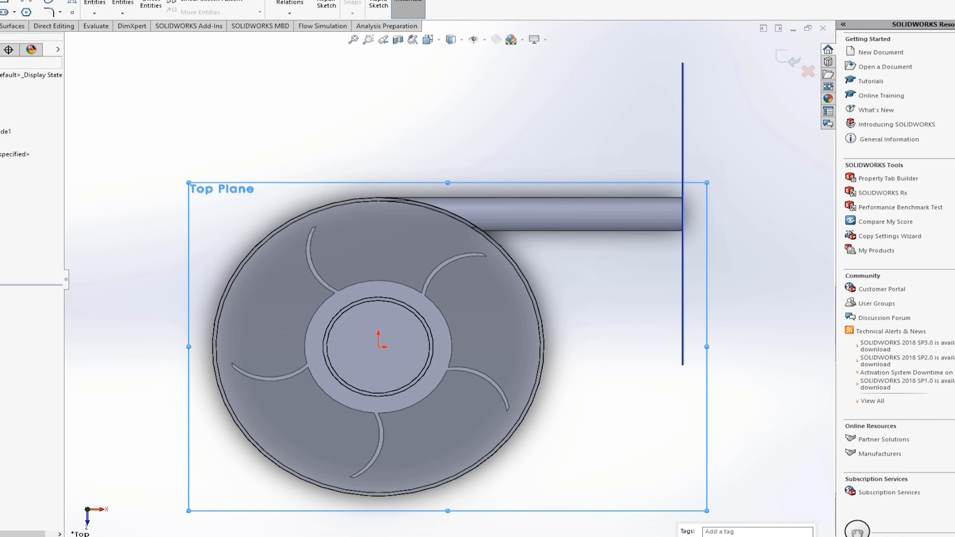
pyautogui.click(26, 1)
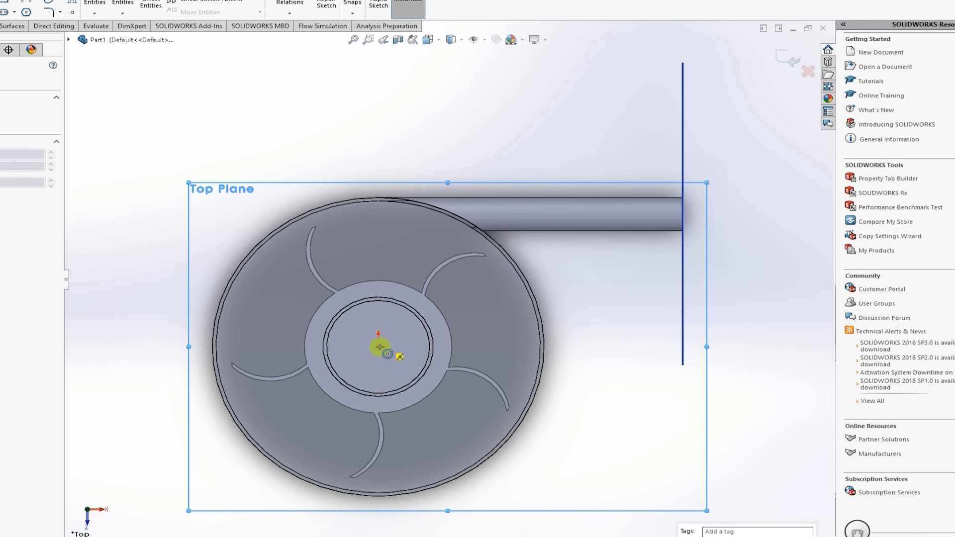
pyautogui.click(380, 347)
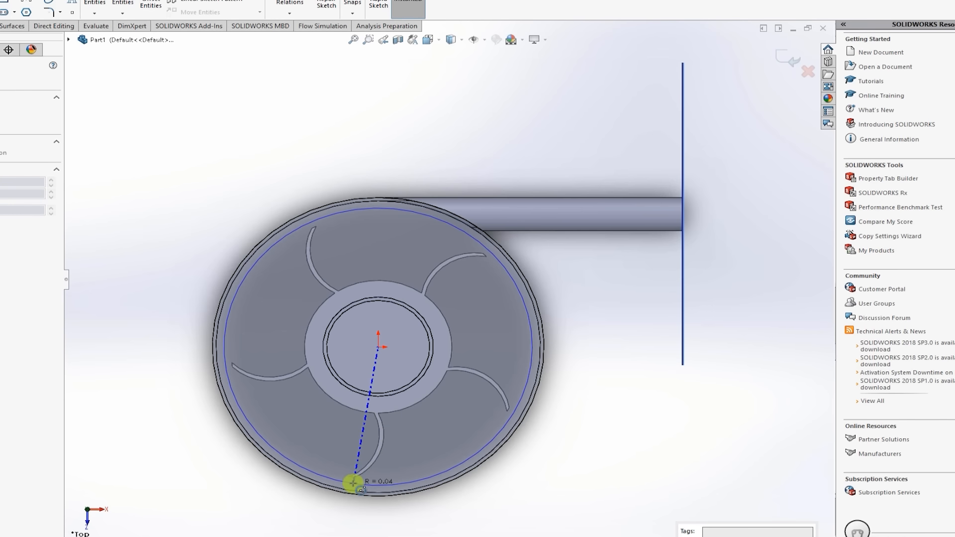
pyautogui.scroll(3, 356, 470)
pyautogui.scroll(-8, 373, 431)
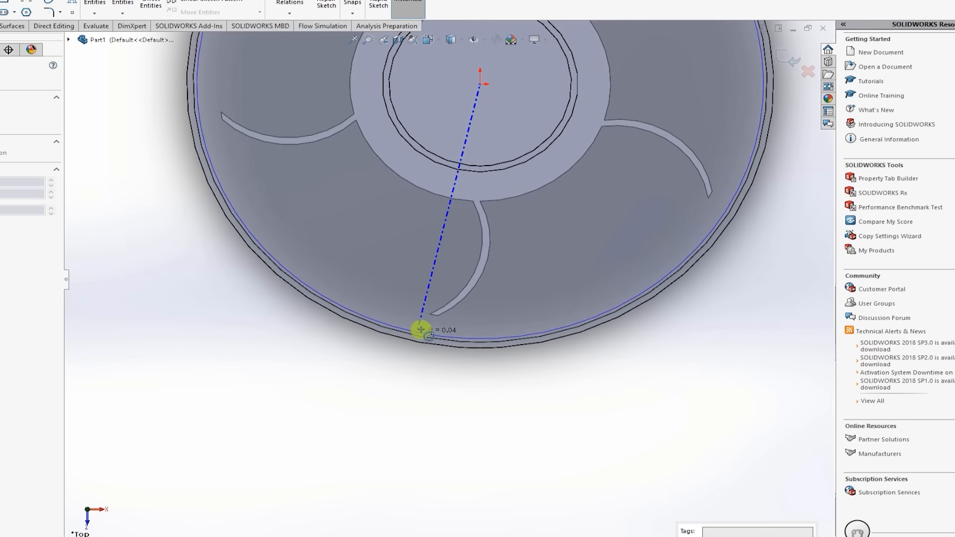
pyautogui.scroll(-3, 421, 329)
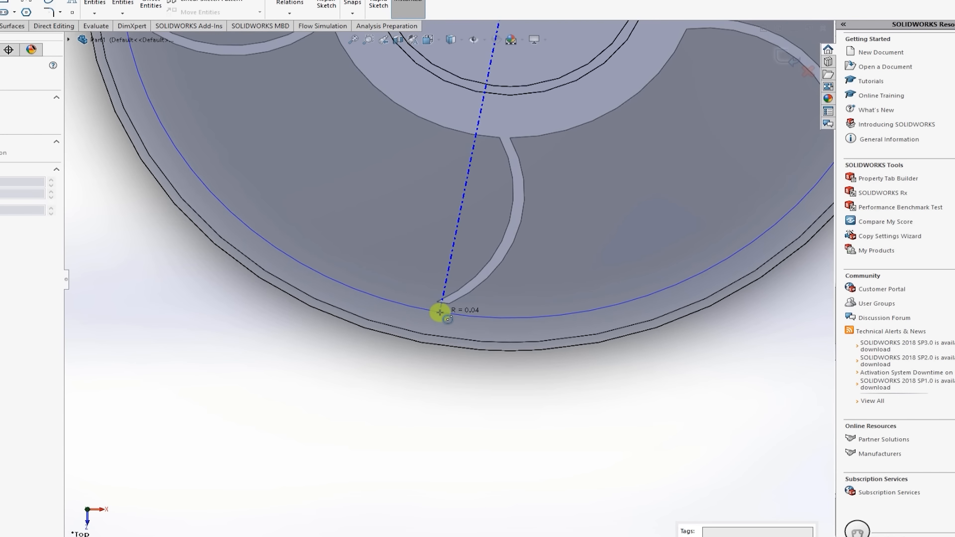
pyautogui.click(440, 312)
pyautogui.scroll(4, 445, 383)
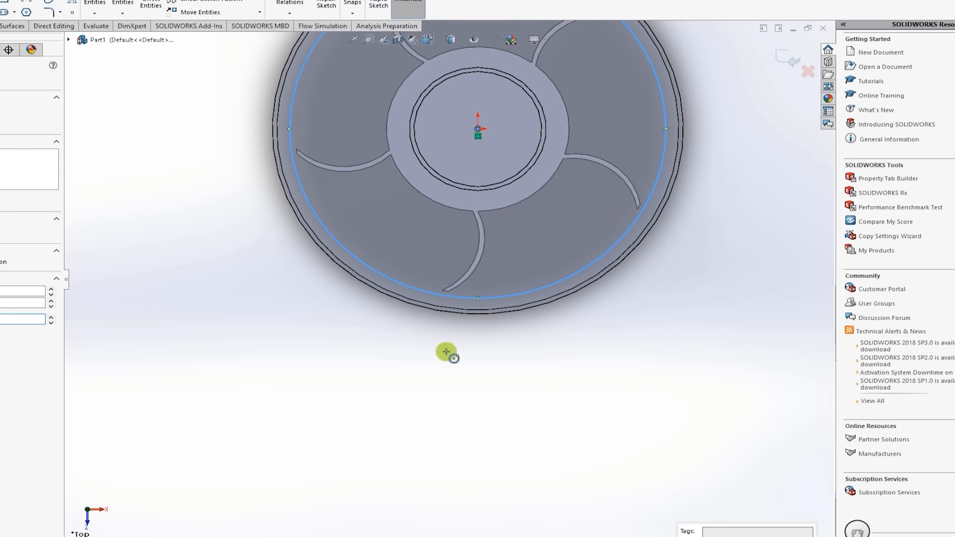
pyautogui.keyDown('ctrl'); pyautogui.moveTo(439, 120); pyautogui.dragTo(396, 265, button='middle'); pyautogui.keyUp('ctrl')
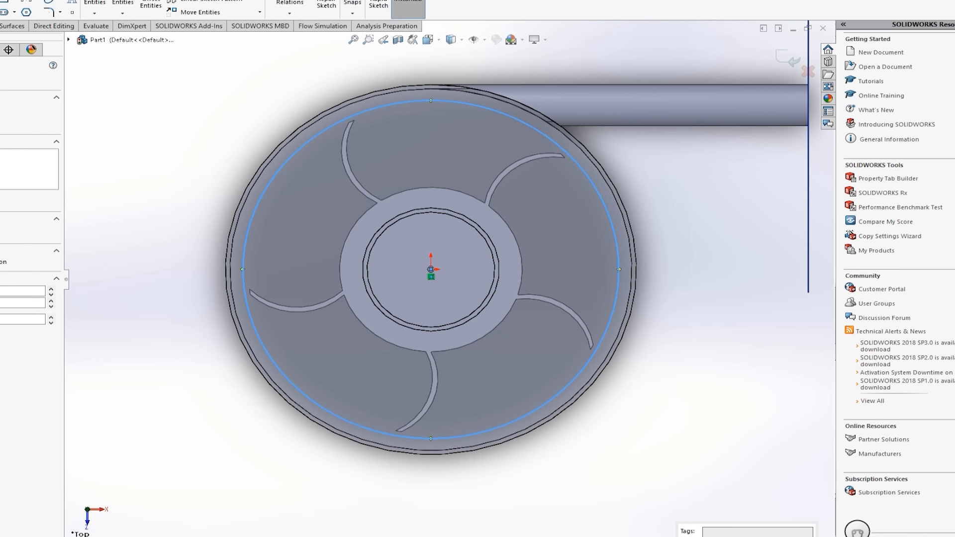
pyautogui.press('Escape')
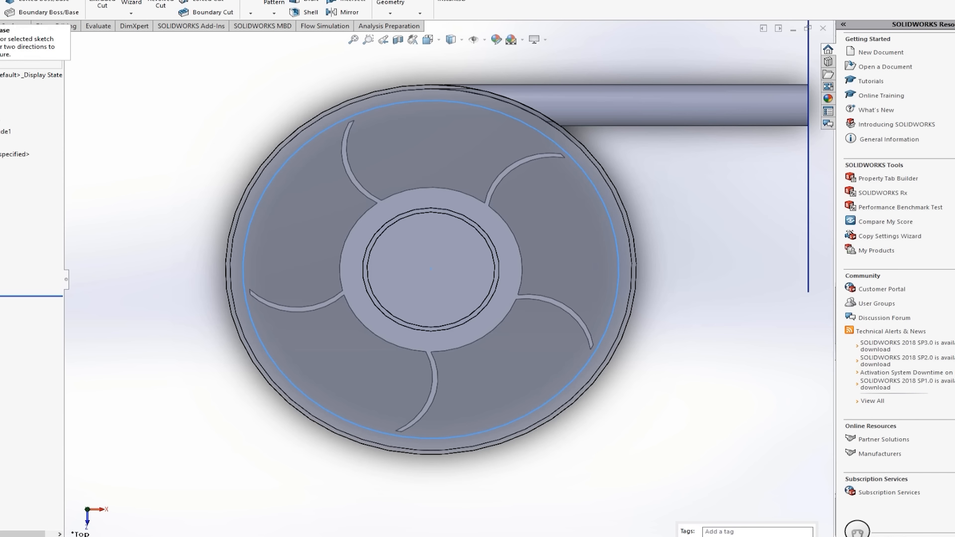
# - Start extruding the blade-enclosing circle from a front view, using the mid-plane end condition
pyautogui.click(276, 316)
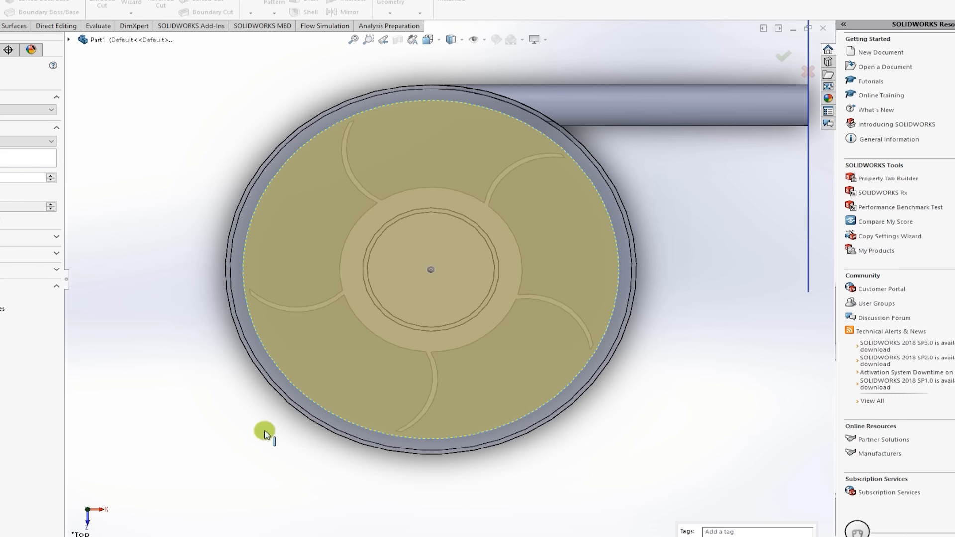
pyautogui.click(429, 40)
pyautogui.click(446, 82)
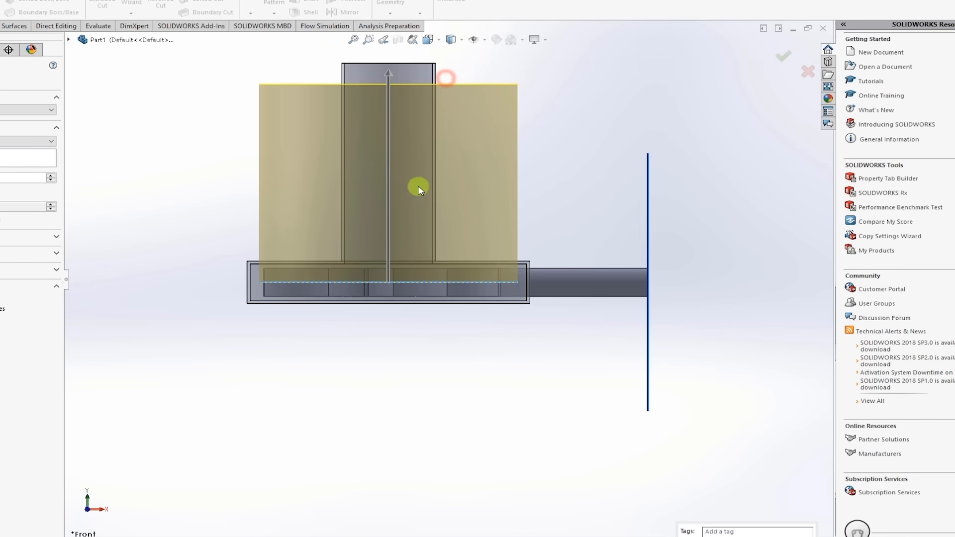
pyautogui.scroll(-2, 387, 318)
pyautogui.scroll(-3, 362, 194)
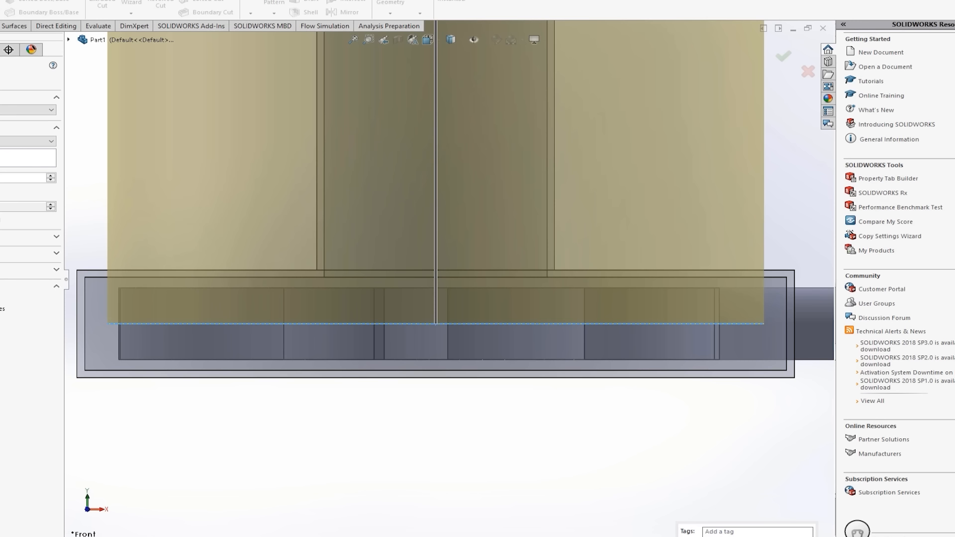
pyautogui.click(25, 141)
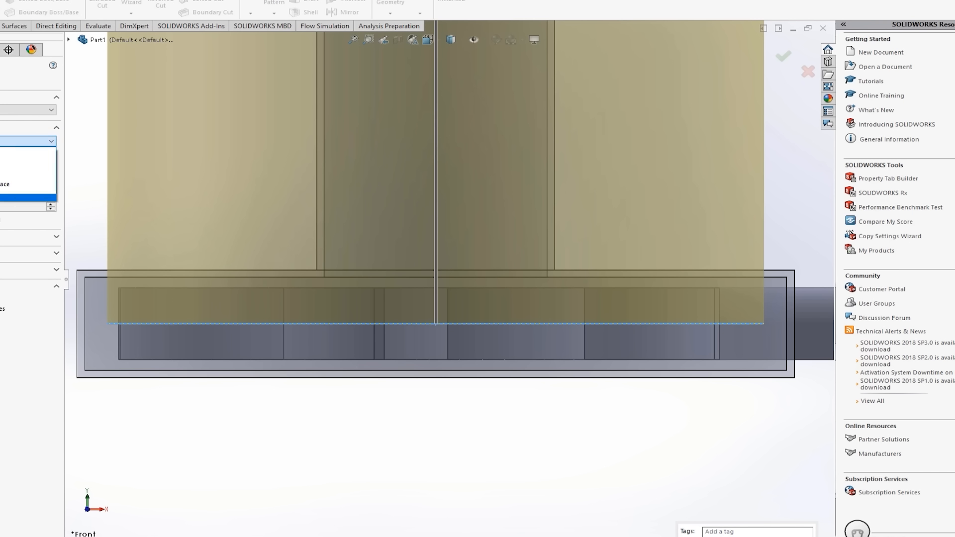
pyautogui.click(25, 198)
# - Adjust the circle's mid-plane extrusion depth so it spans just beyond the blades while staying inside the shelled disc
pyautogui.moveTo(435, 62); pyautogui.dragTo(434, 279)
pyautogui.scroll(-3, 439, 282)
pyautogui.scroll(-2, 439, 282)
pyautogui.scroll(-6, 434, 280)
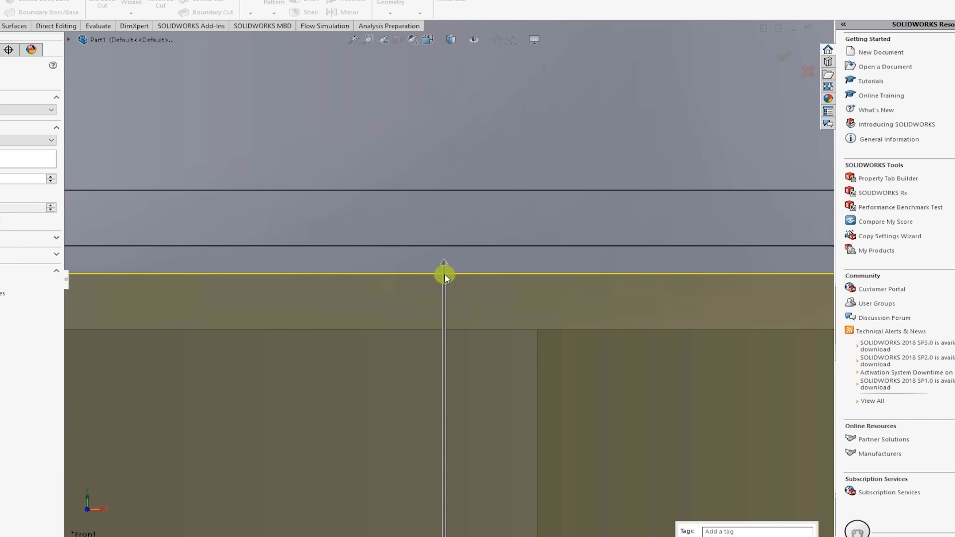
pyautogui.scroll(-2, 442, 265)
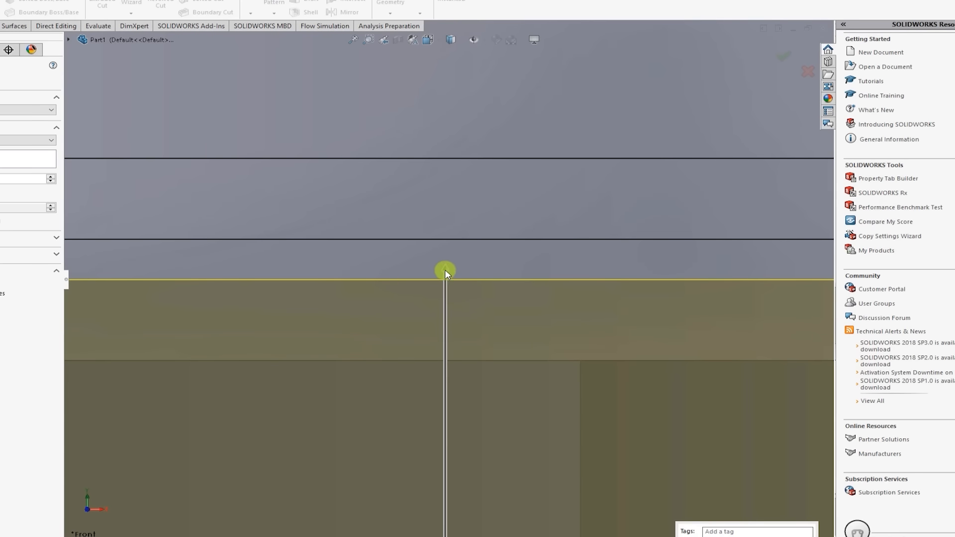
pyautogui.moveTo(447, 293); pyautogui.dragTo(439, 330)
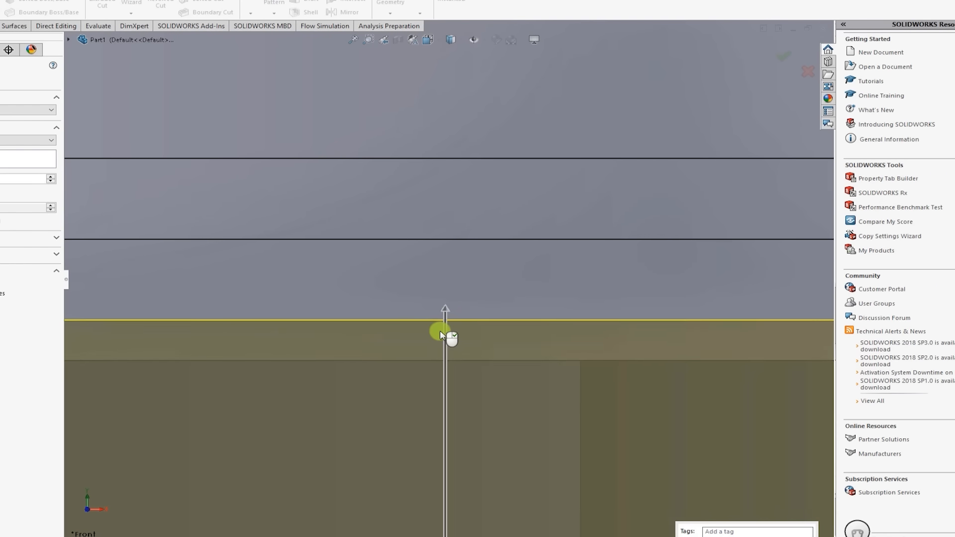
pyautogui.scroll(2, 440, 330)
pyautogui.scroll(4, 440, 330)
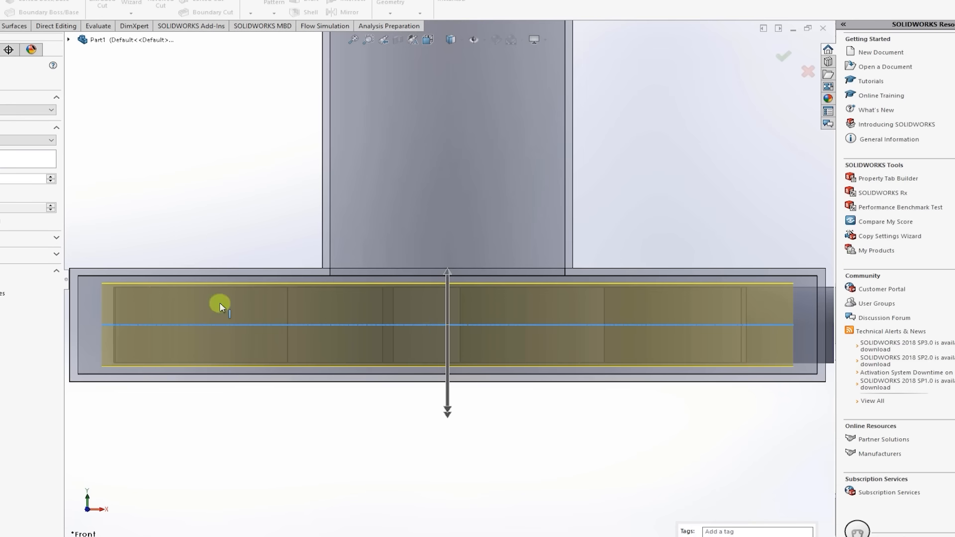
pyautogui.scroll(3, 717, 394)
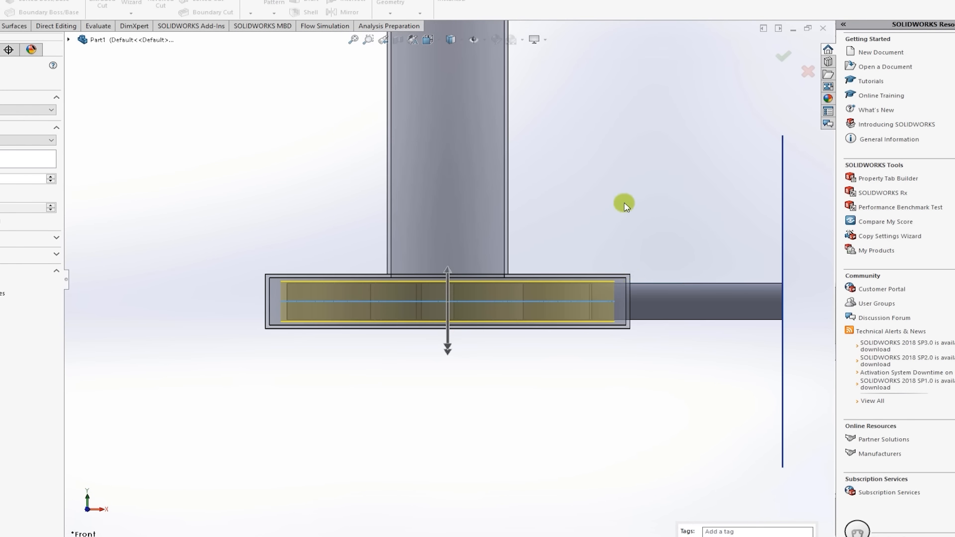
# - Create the blade-enclosing extrusion as a separate, unmerged body and view the pump from an angle
pyautogui.moveTo(602, 211); pyautogui.dragTo(602, 383, button='middle')
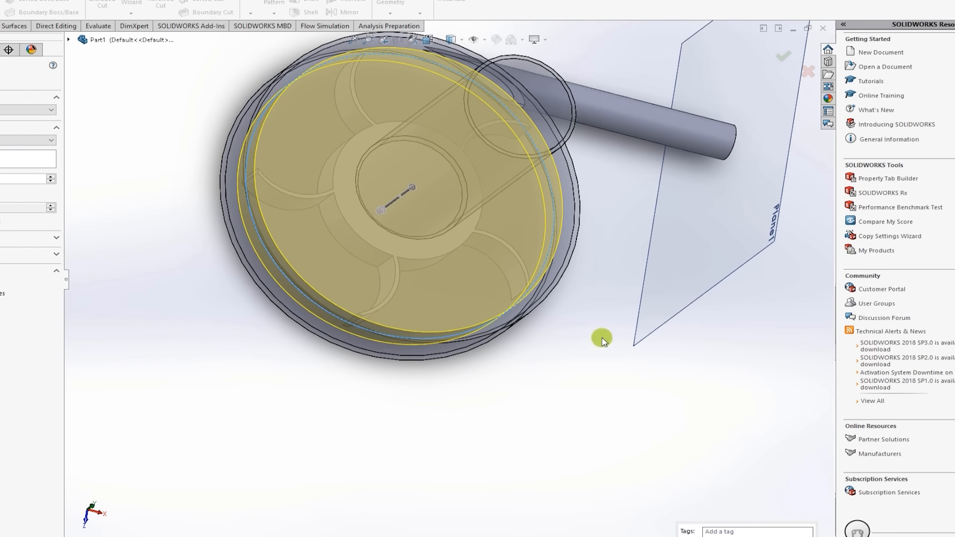
pyautogui.keyDown('ctrl'); pyautogui.moveTo(590, 314); pyautogui.dragTo(578, 384, button='middle'); pyautogui.keyUp('ctrl')
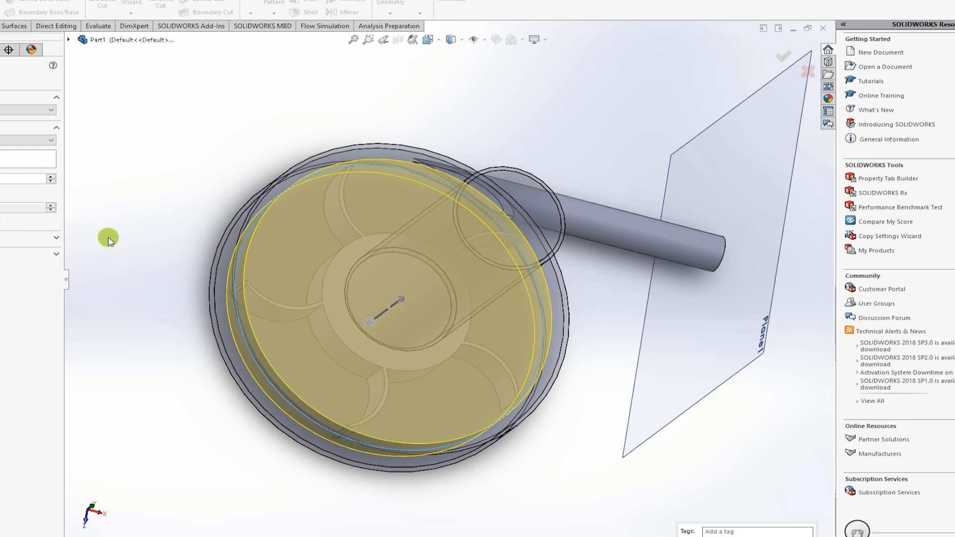
pyautogui.scroll(5, 222, 162)
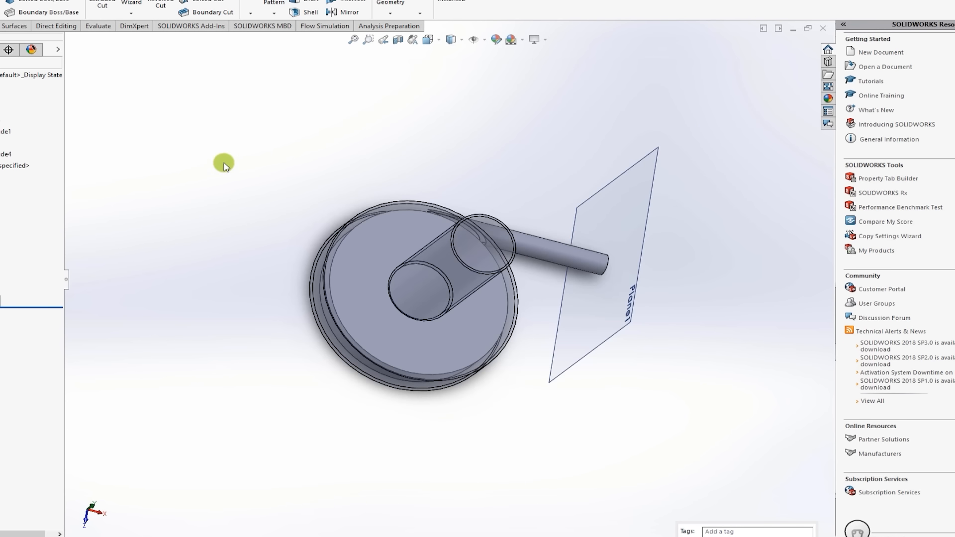
pyautogui.moveTo(297, 149); pyautogui.dragTo(336, 231, button='middle')
pyautogui.scroll(-5, 458, 277)
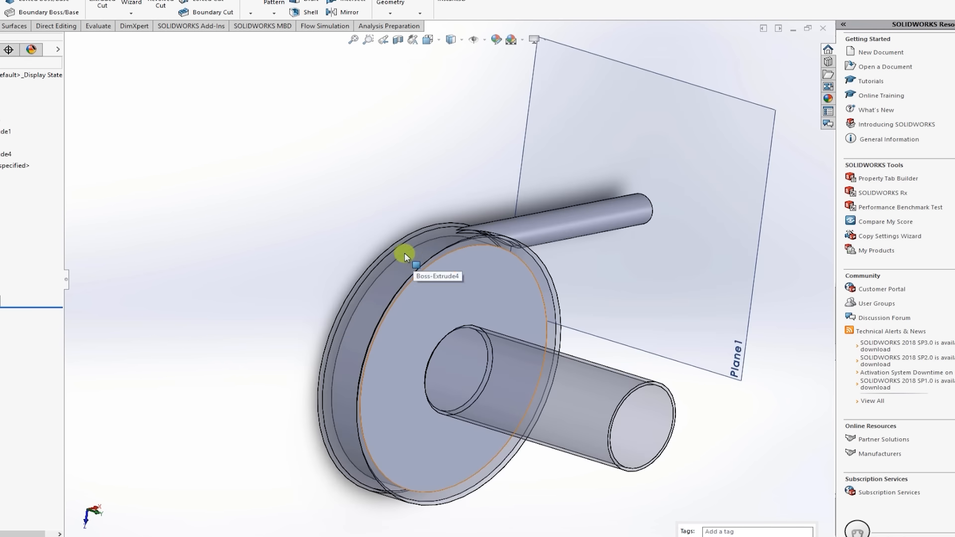
pyautogui.scroll(3, 405, 254)
# - Start saving the part and create and open a new Desktop folder named centrifugal_pump
pyautogui.hotkey('ctrl', 's')
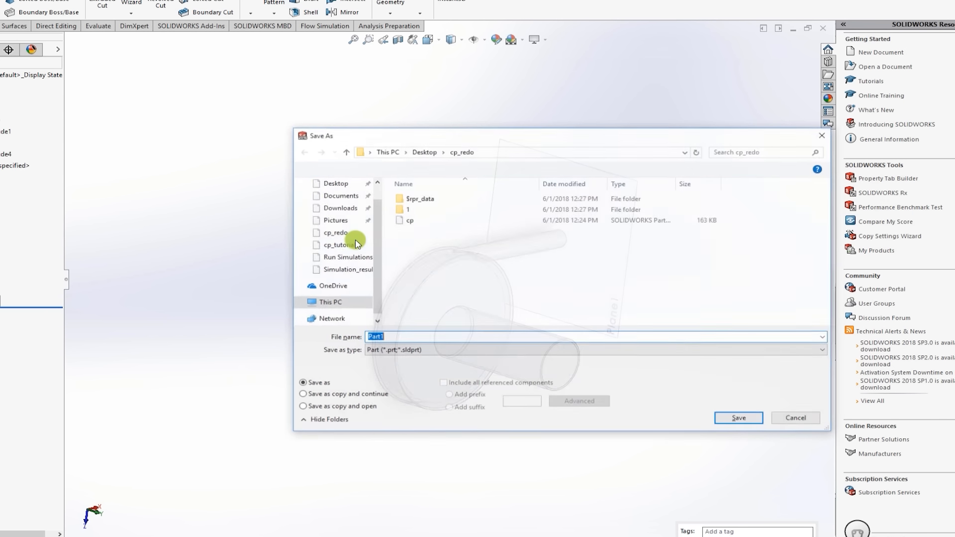
pyautogui.click(424, 151)
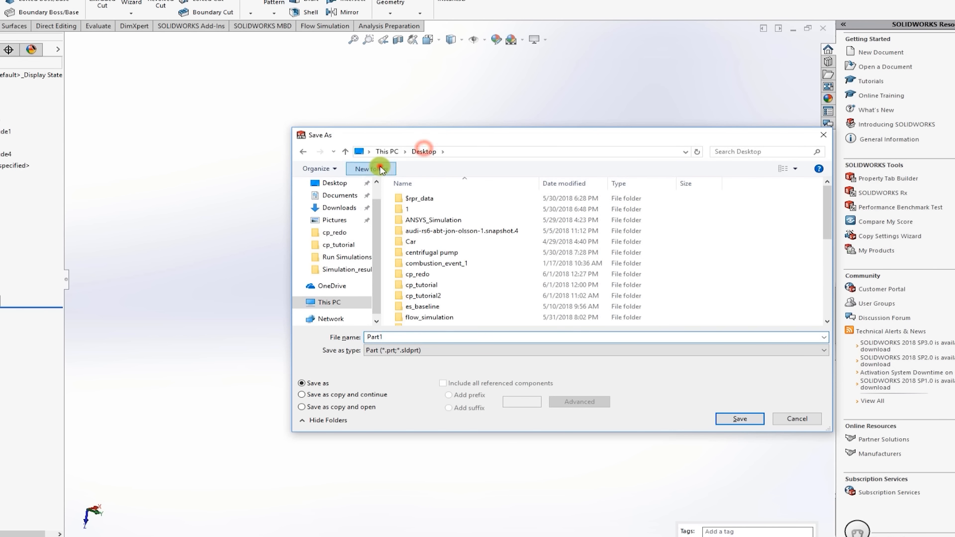
pyautogui.click(380, 169)
pyautogui.write('centrifugal_pump')
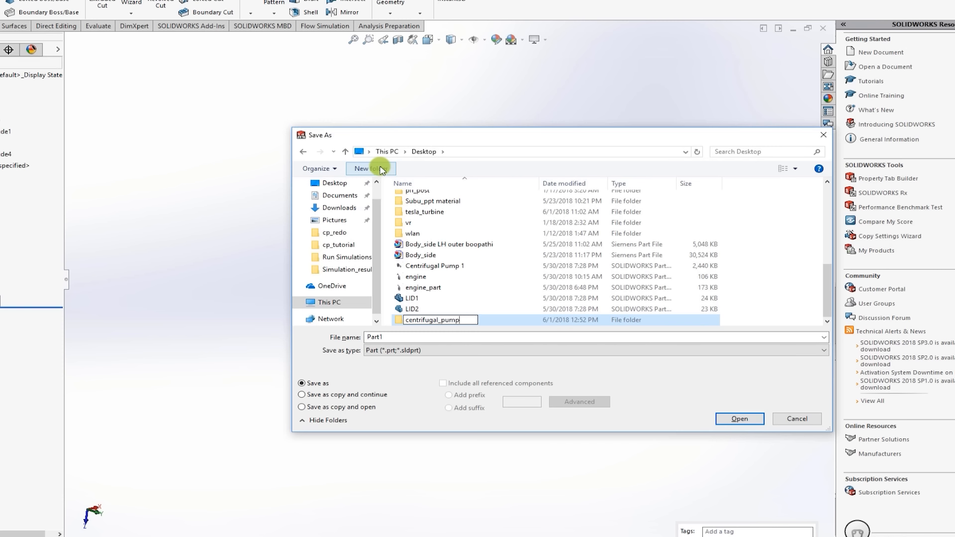
pyautogui.press('Return')
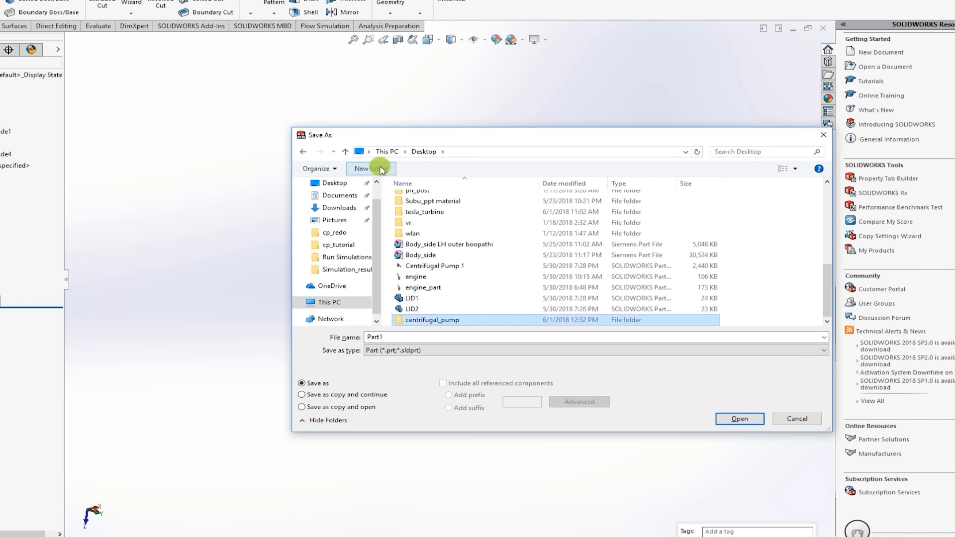
pyautogui.click(433, 322)
pyautogui.doubleClick(433, 323)
# - Try to save the part under the name cp in the centrifugal_pump folder
pyautogui.doubleClick(382, 341)
pyautogui.write('cp')
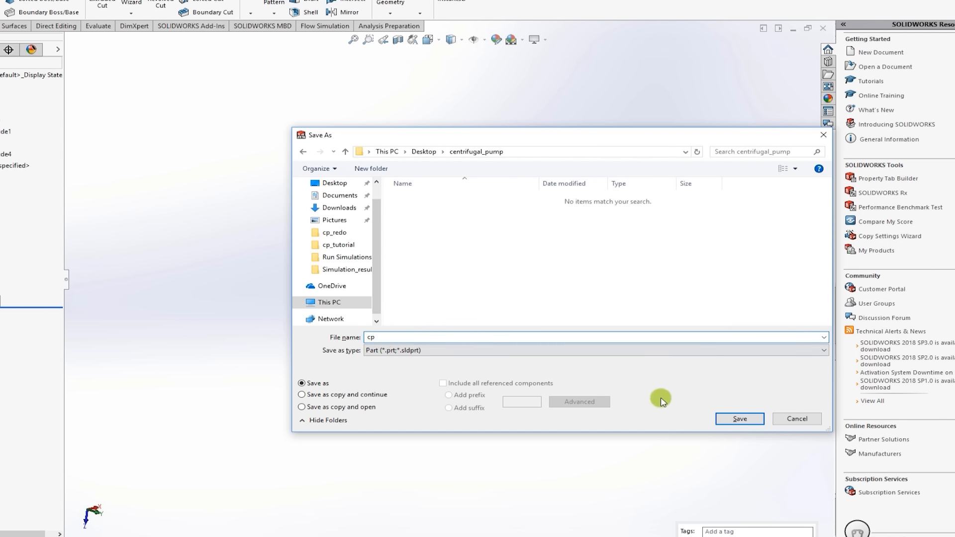
pyautogui.click(724, 420)
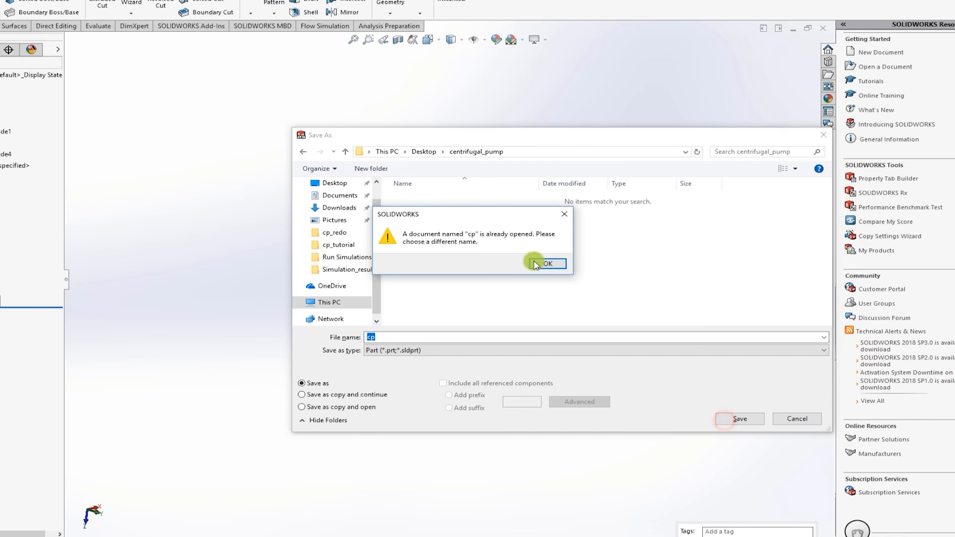
pyautogui.click(563, 214)
# - Save the part as cp_new in the centrifugal_pump folder
pyautogui.click(391, 338)
pyautogui.click(391, 338)
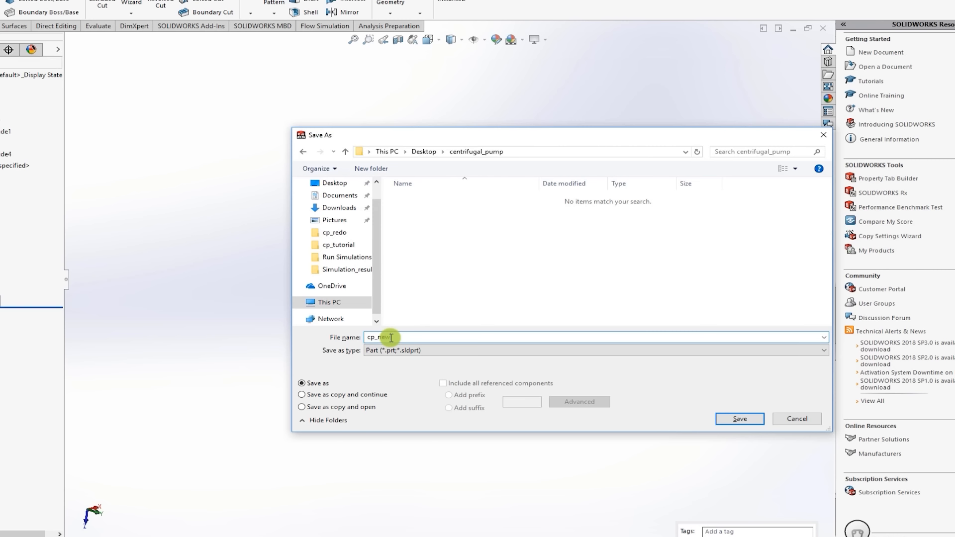
pyautogui.click(737, 419)
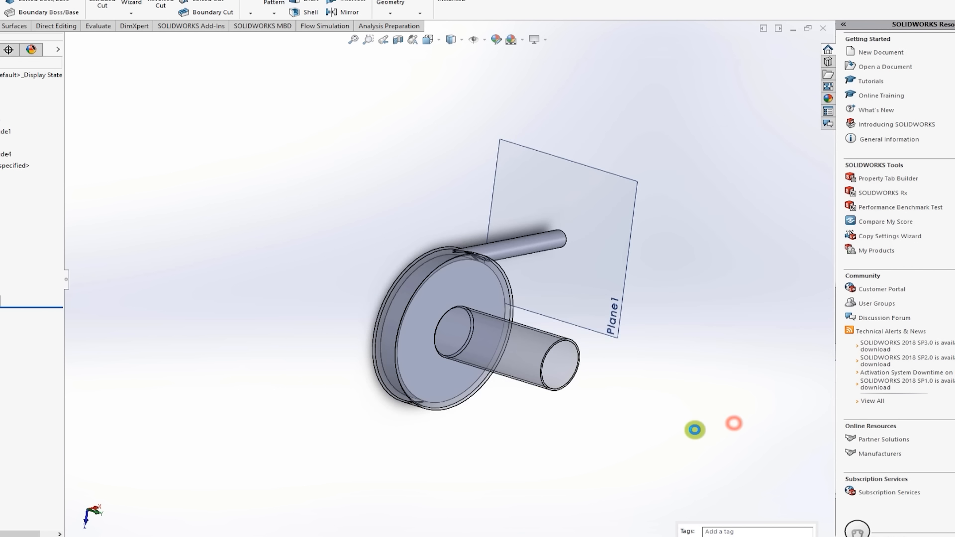
# - Start a Flow Simulation project with the Wizard, naming it cp and keeping the SI (m-kg-s) unit system
pyautogui.scroll(4, 668, 431)
pyautogui.scroll(-4, 510, 302)
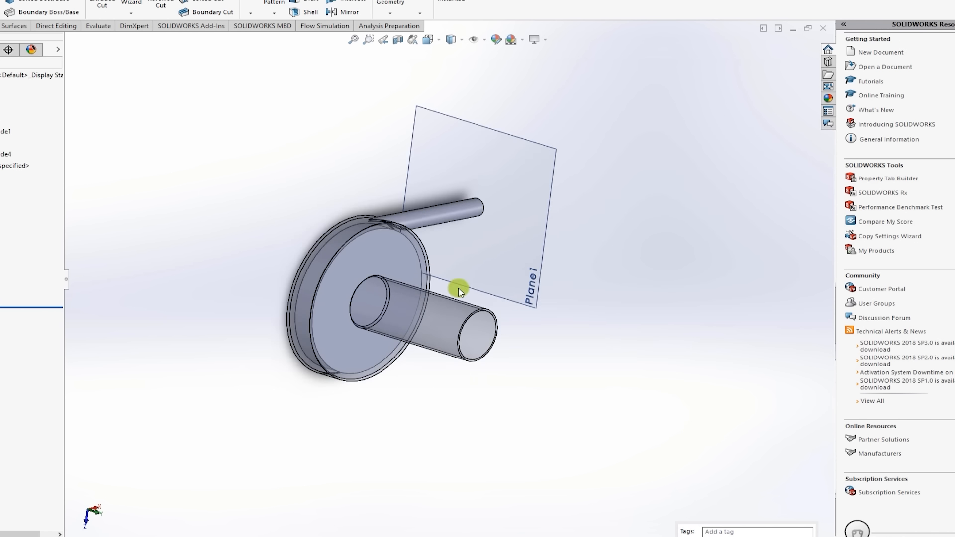
pyautogui.scroll(-3, 459, 291)
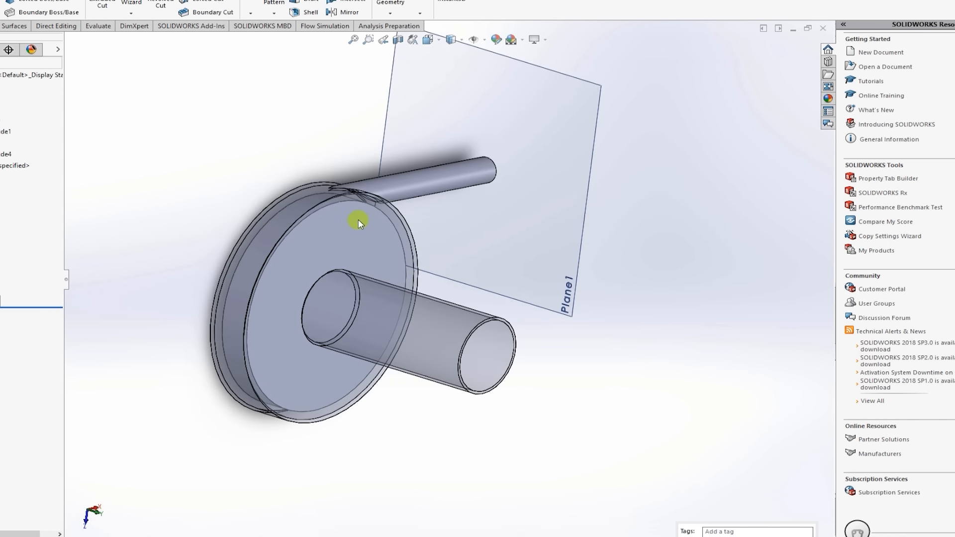
pyautogui.click(326, 27)
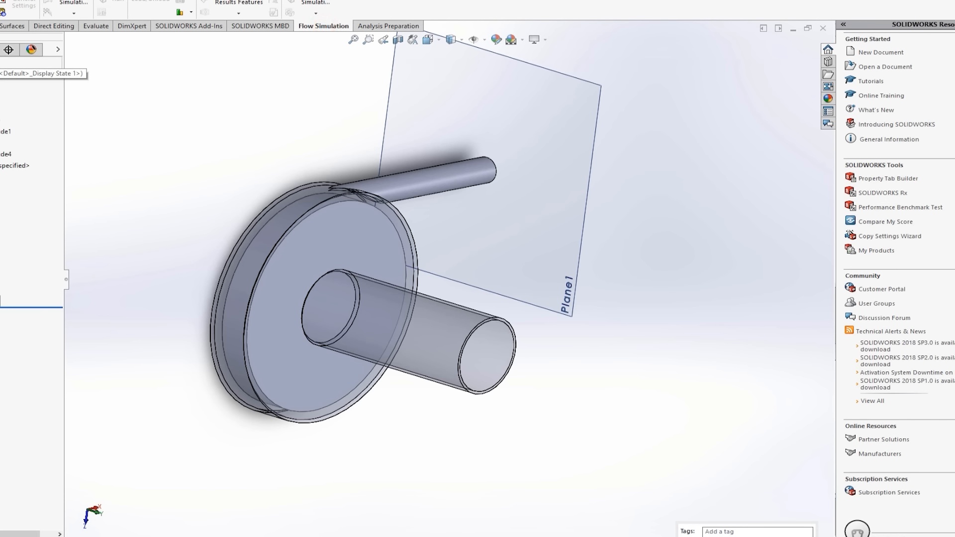
pyautogui.doubleClick(481, 168)
pyautogui.write('cp')
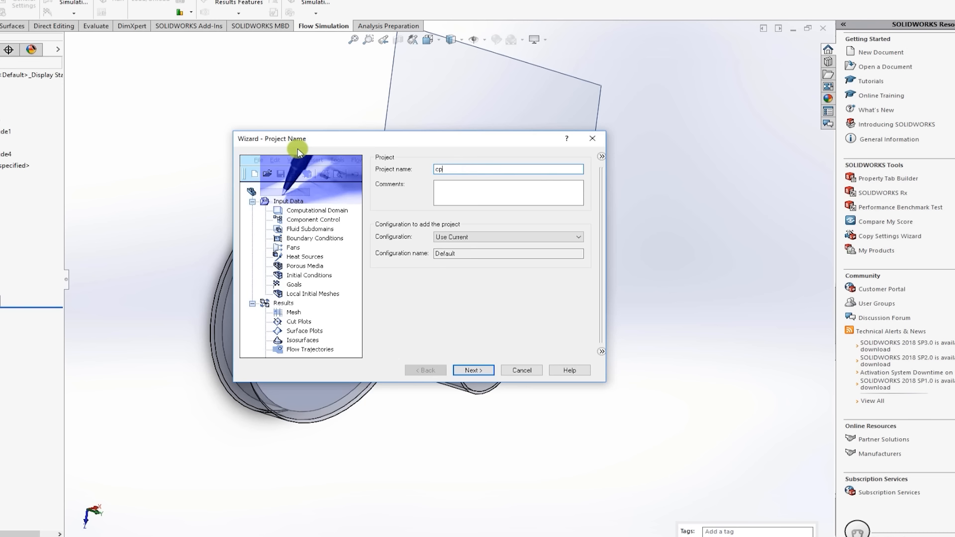
pyautogui.click(474, 372)
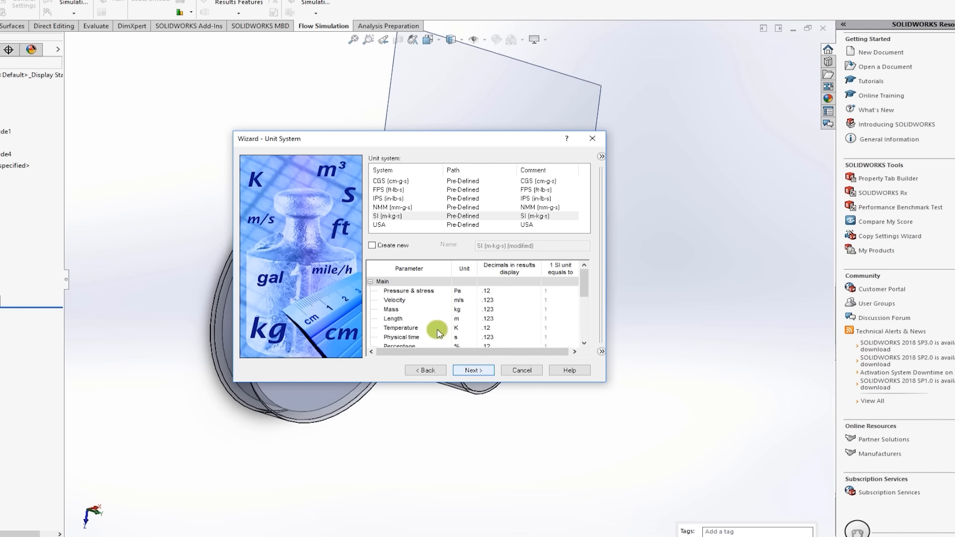
pyautogui.click(462, 371)
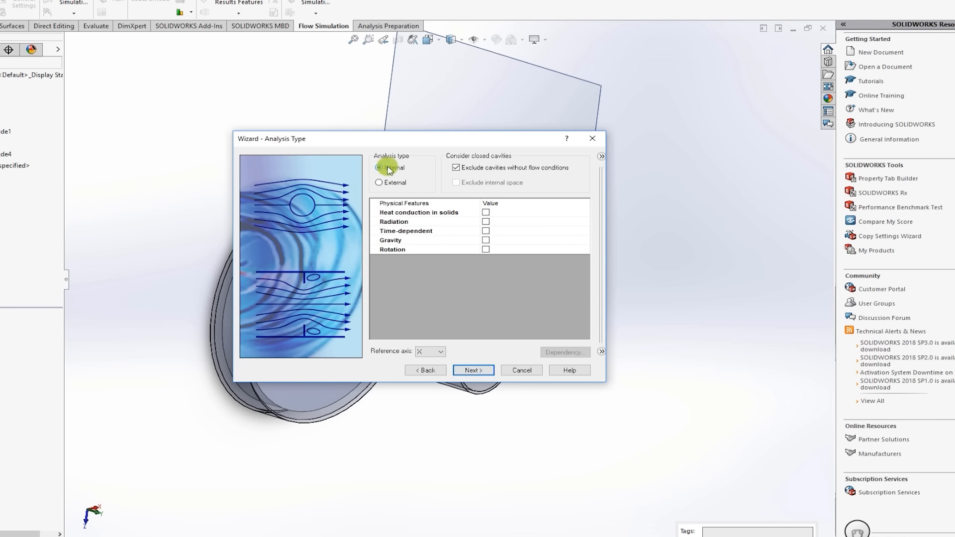
# - Enable Rotation for the internal analysis, keeping the type Local region(s) (Averaging)
pyautogui.click(486, 249)
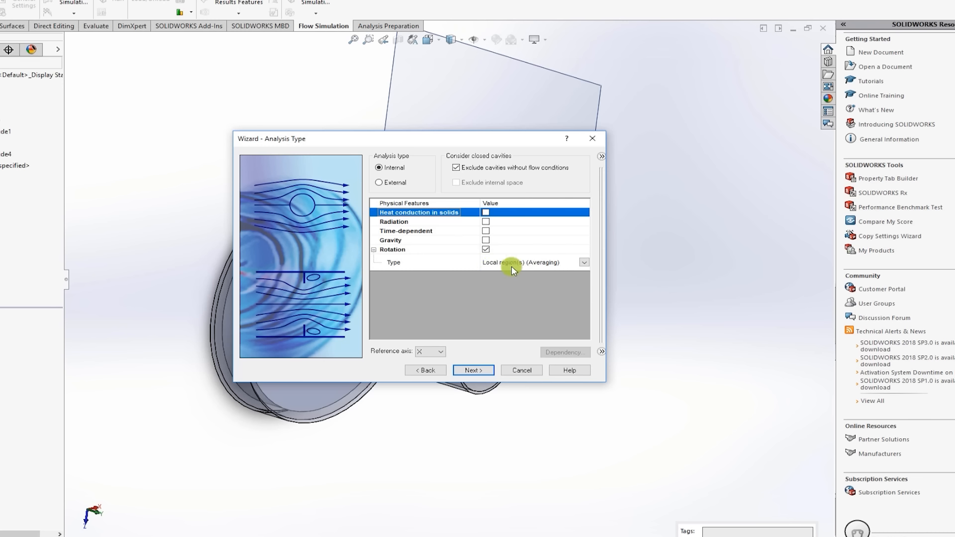
pyautogui.click(584, 263)
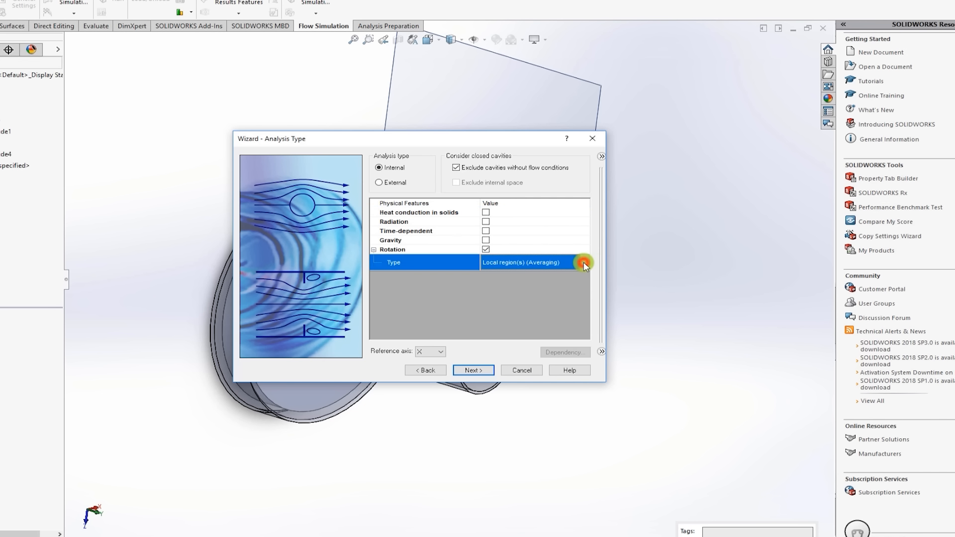
pyautogui.click(582, 264)
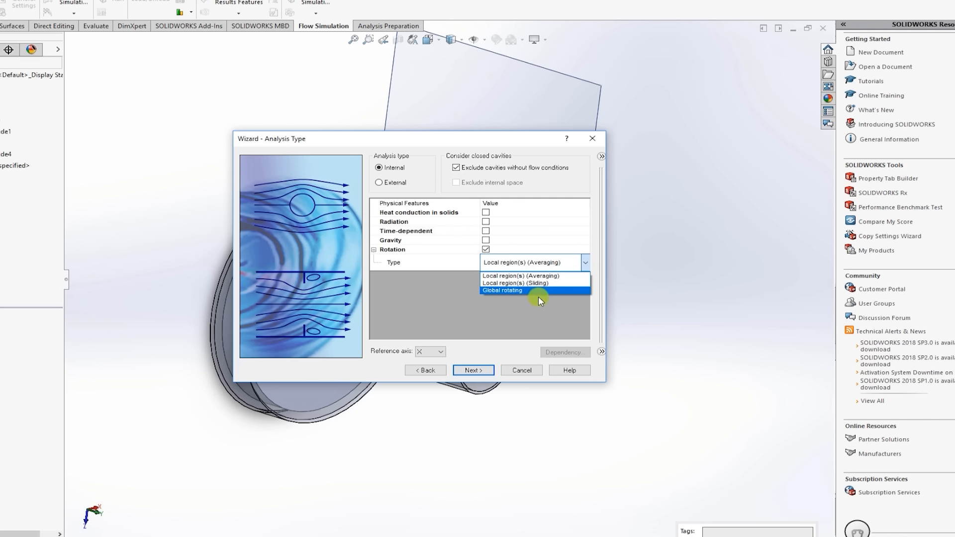
pyautogui.click(539, 324)
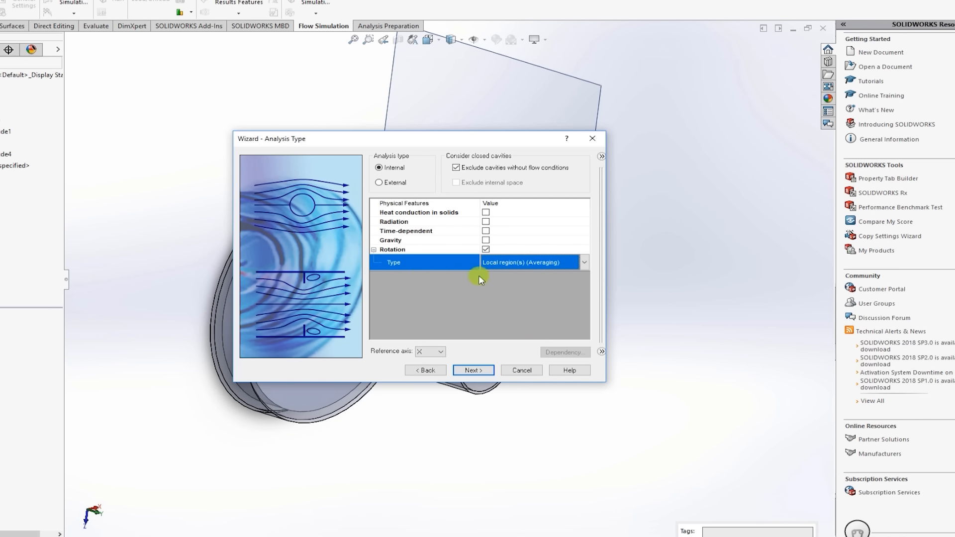
pyautogui.click(477, 370)
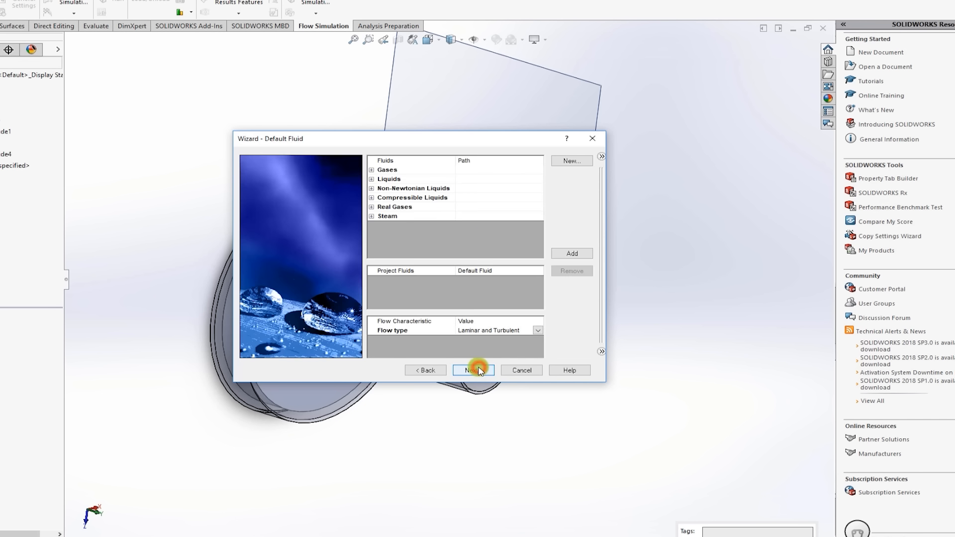
# - Add liquid Water as the default project fluid and finish the wizard with the default wall and initial conditions
pyautogui.click(372, 180)
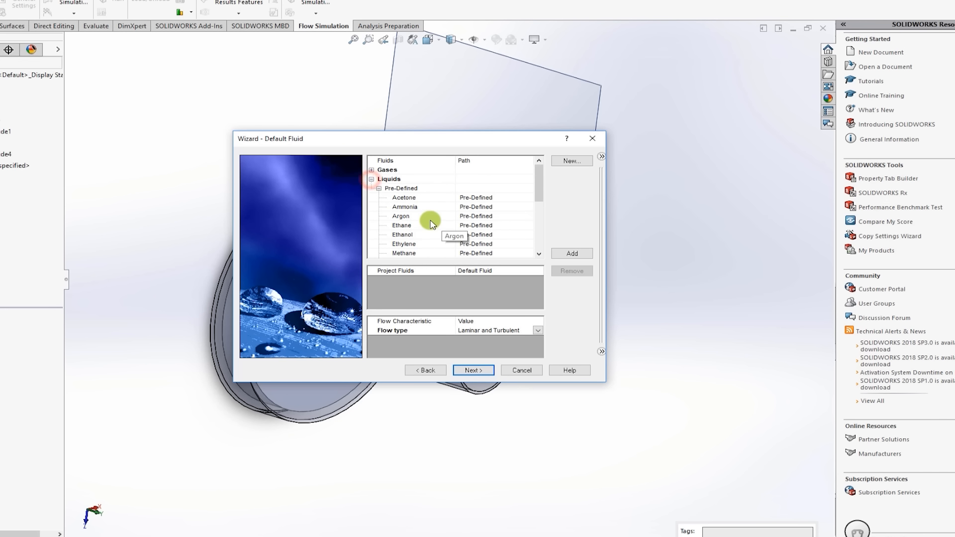
pyautogui.press('w')
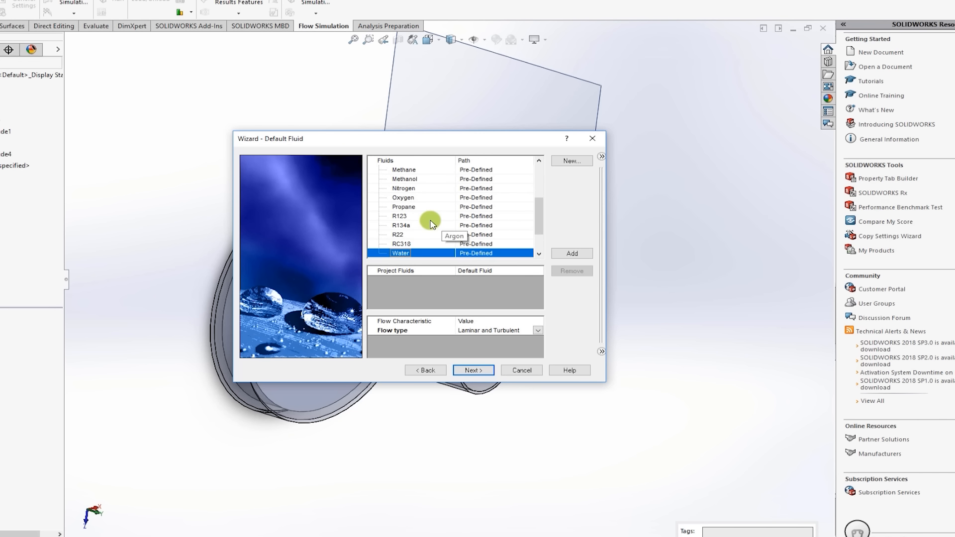
pyautogui.doubleClick(427, 254)
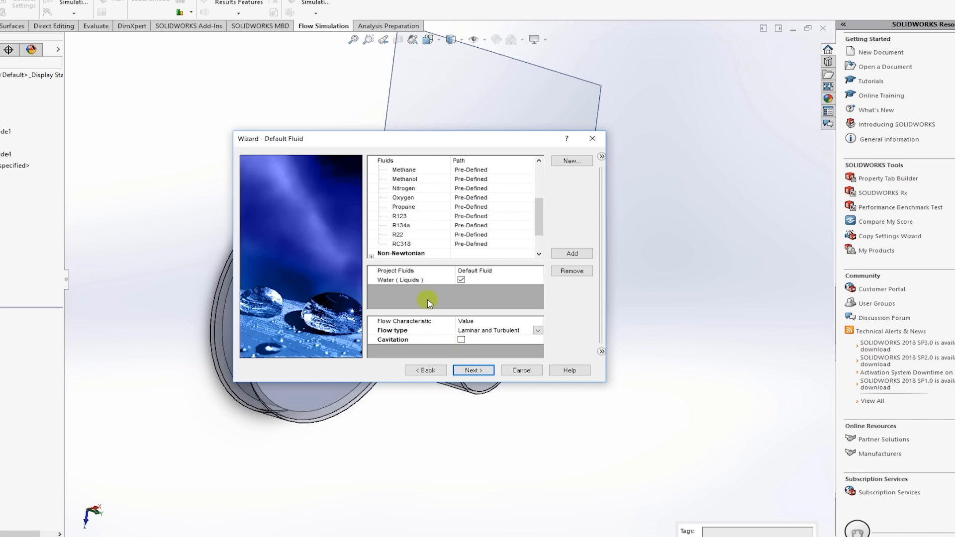
pyautogui.click(482, 369)
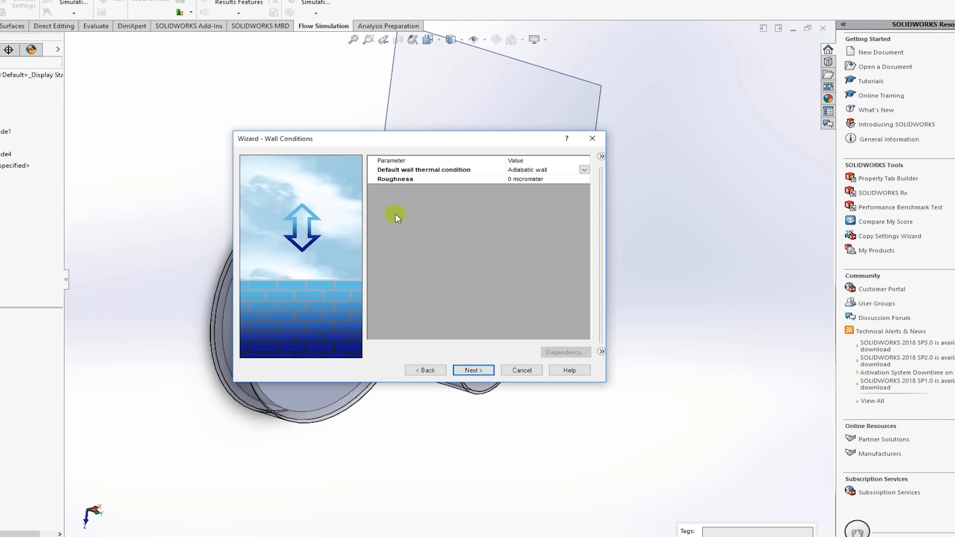
pyautogui.click(484, 369)
pyautogui.click(485, 370)
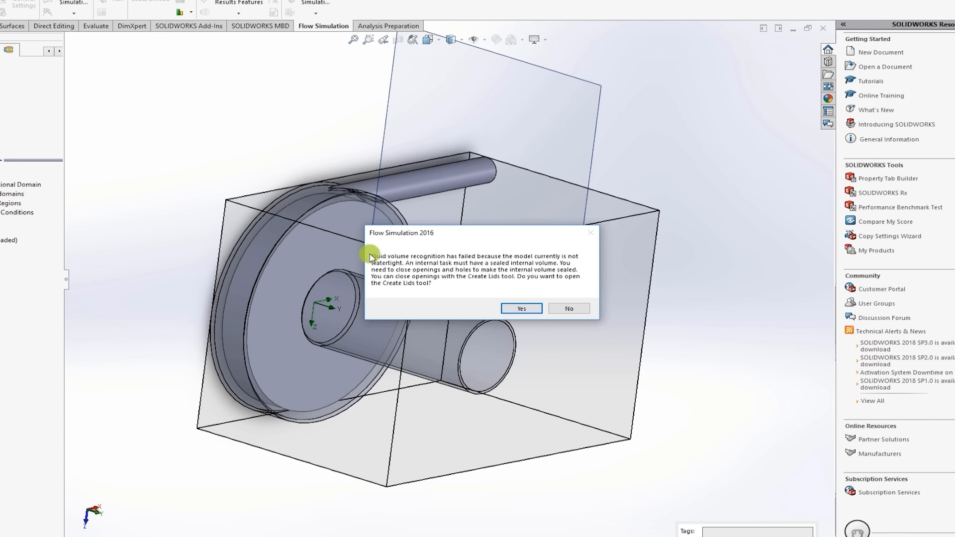
# - Create lids over the open ends of the inlet and outlet pipes, and accept resetting the computational domain and mesh settings
pyautogui.click(522, 306)
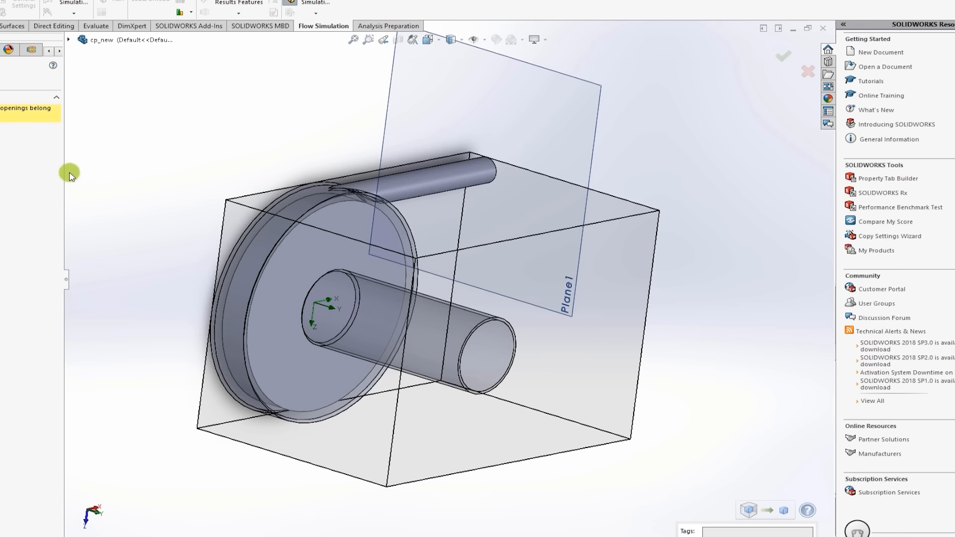
pyautogui.scroll(-3, 506, 318)
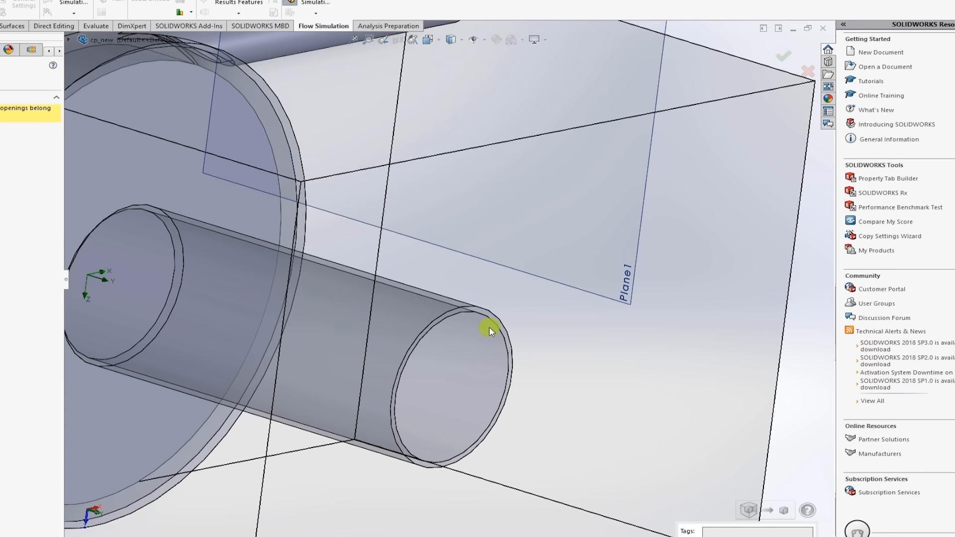
pyautogui.click(481, 332)
pyautogui.scroll(8, 481, 332)
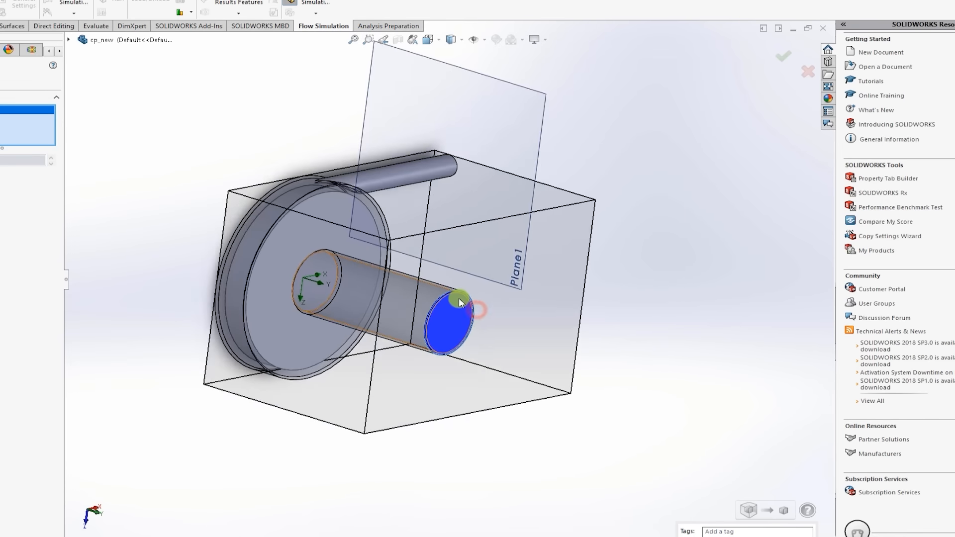
pyautogui.moveTo(506, 177); pyautogui.dragTo(479, 248, button='middle')
pyautogui.scroll(-6, 479, 249)
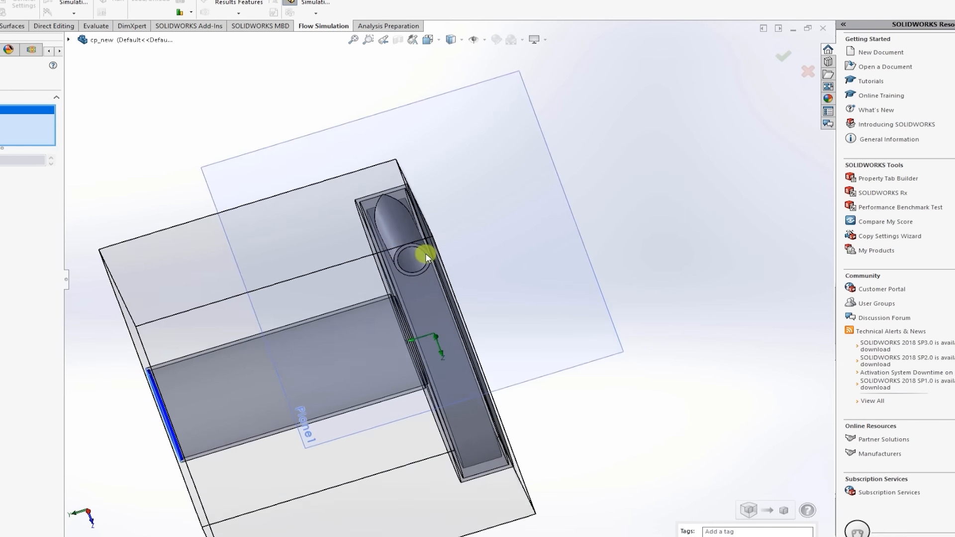
pyautogui.click(408, 261)
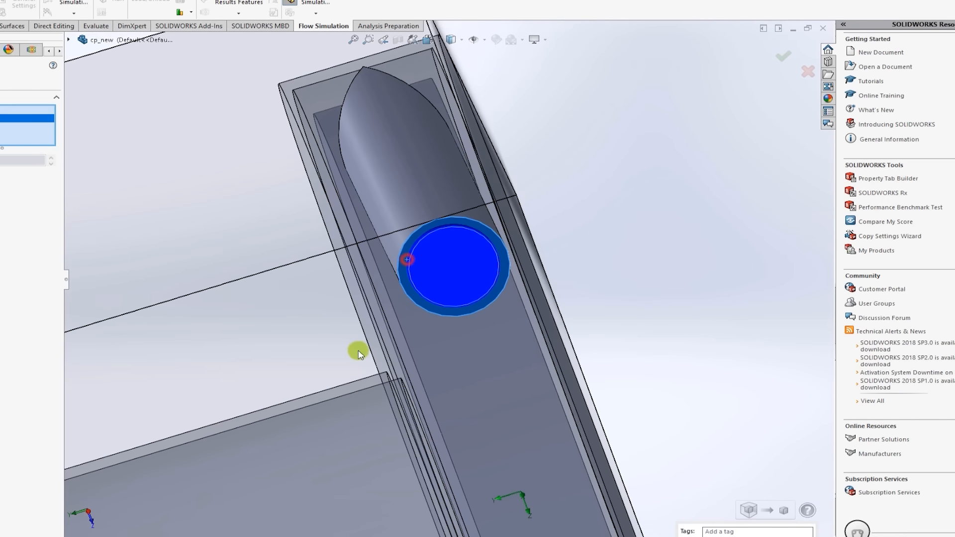
pyautogui.scroll(8, 358, 351)
pyautogui.moveTo(342, 233); pyautogui.dragTo(435, 214, button='middle')
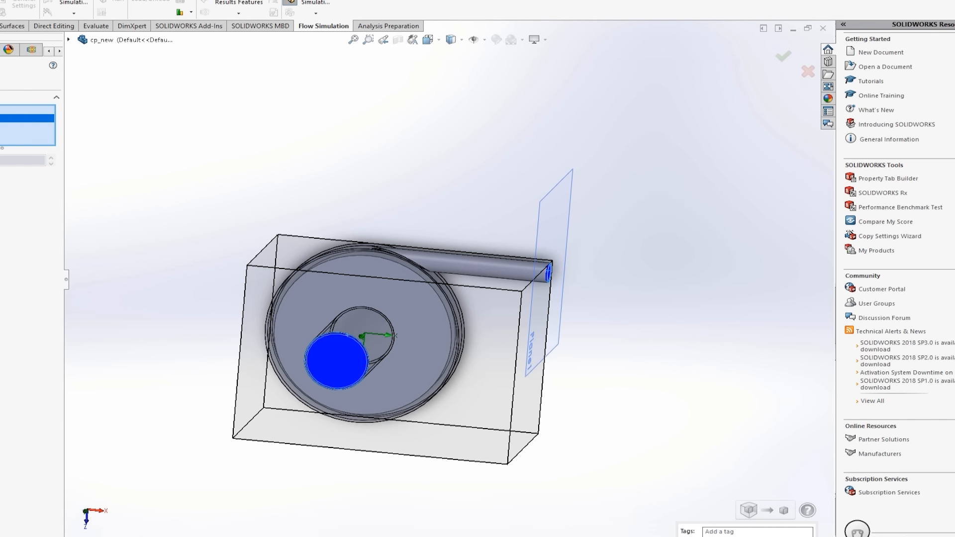
pyautogui.click(1, 78)
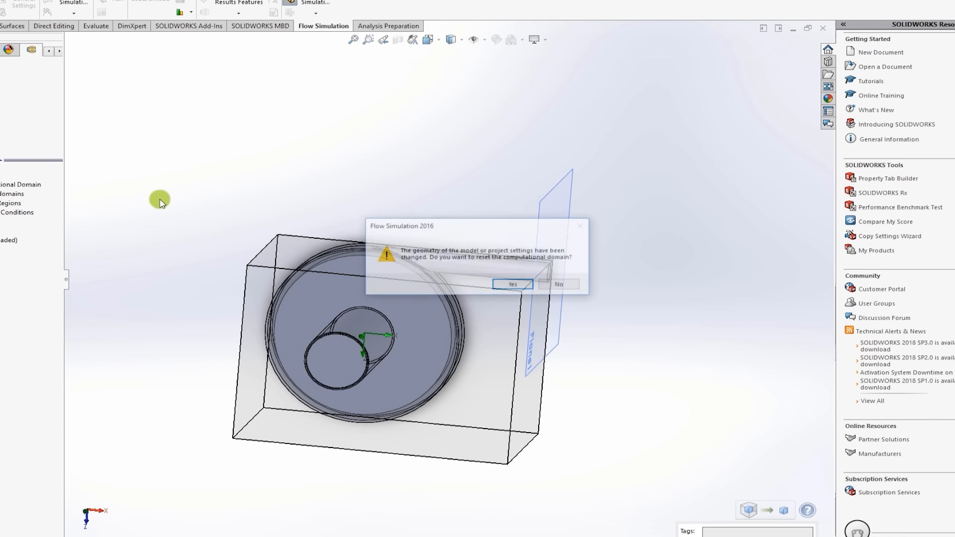
pyautogui.click(524, 286)
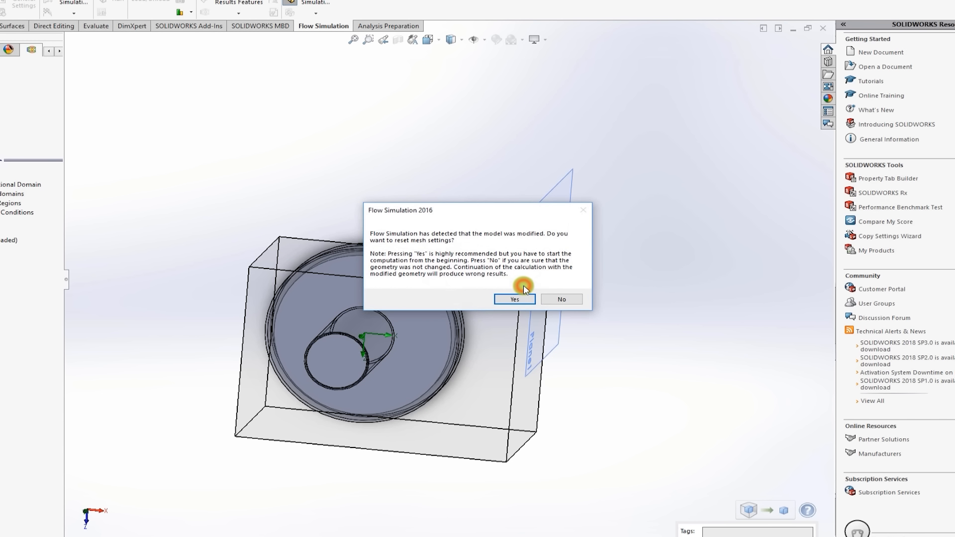
pyautogui.click(521, 300)
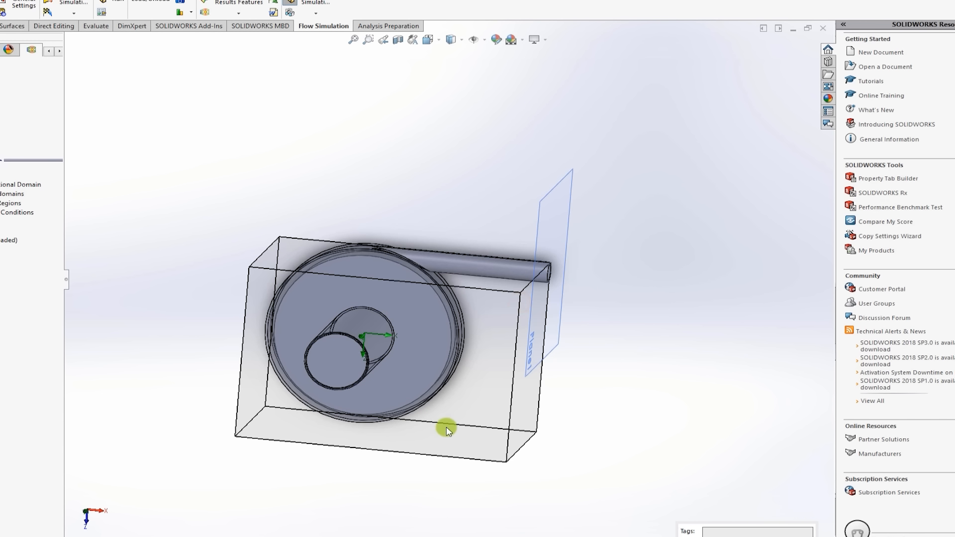
# - Disable the rotating-region body Boss-Extrude4 in Component Control
pyautogui.scroll(-3, 299, 377)
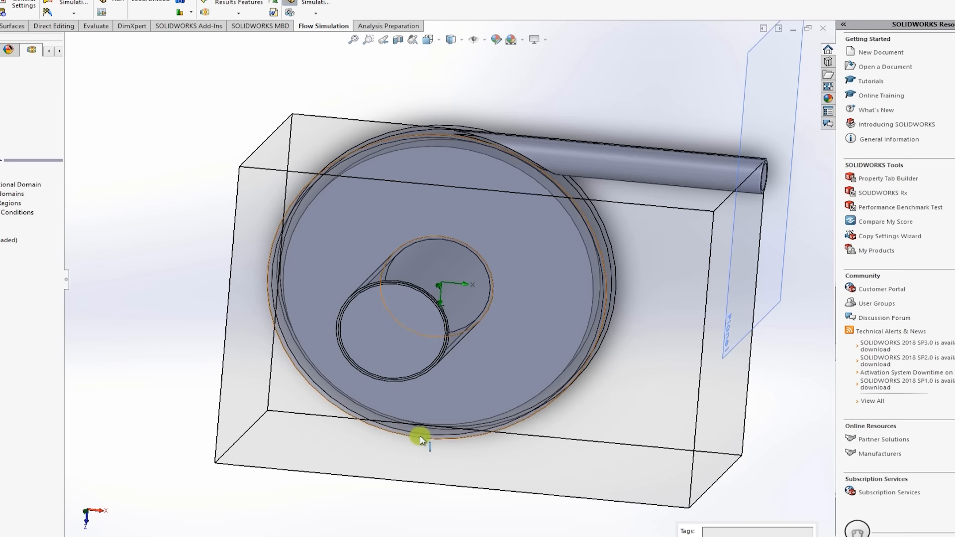
pyautogui.moveTo(411, 450); pyautogui.dragTo(506, 327, button='middle')
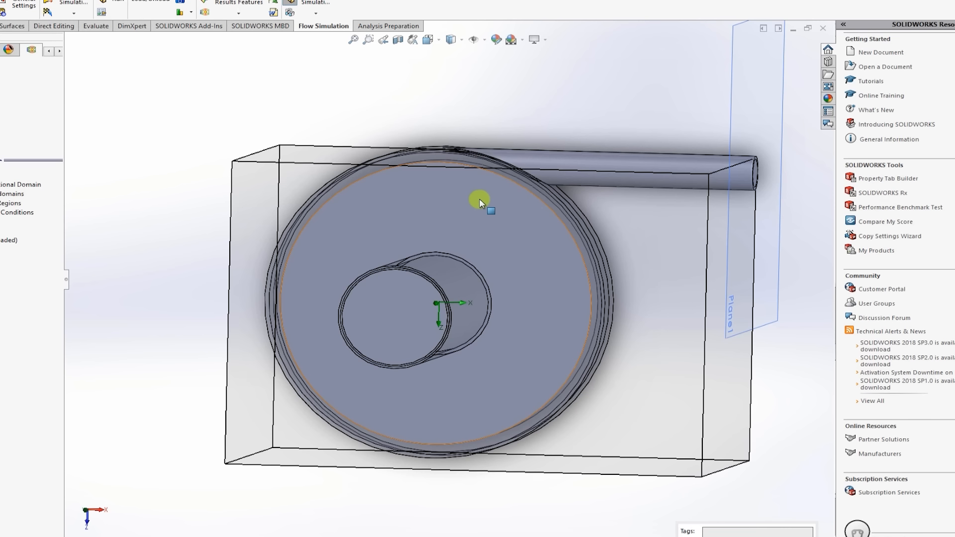
pyautogui.rightClick(2, 179)
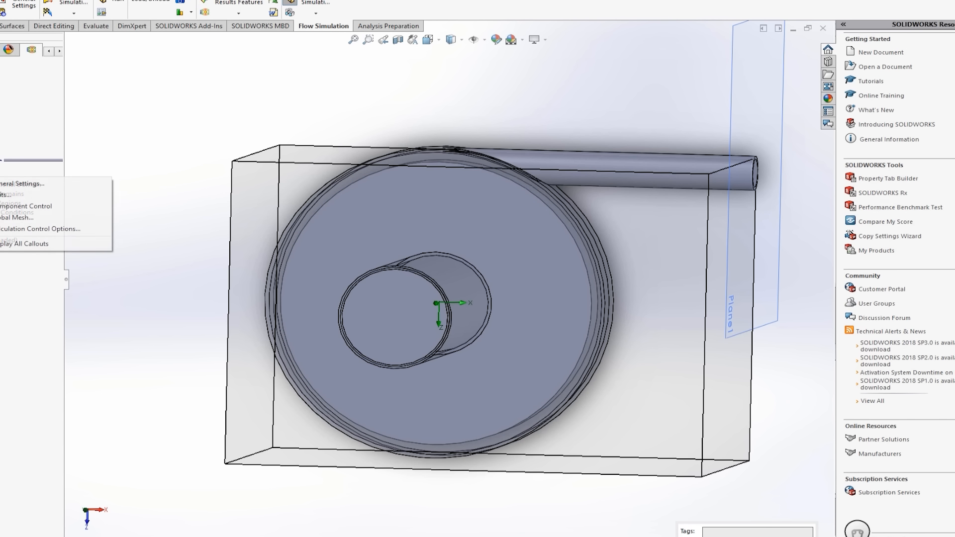
pyautogui.click(2, 208)
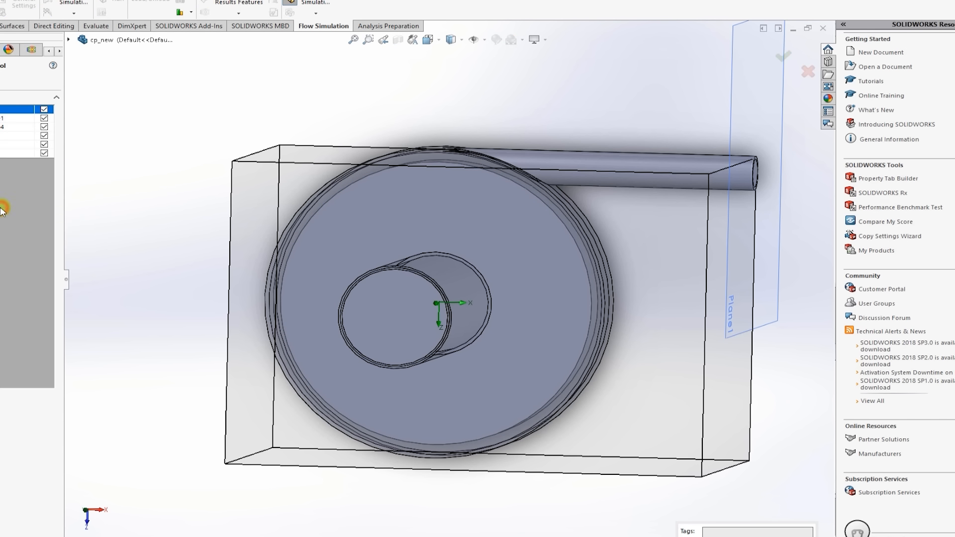
pyautogui.click(22, 119)
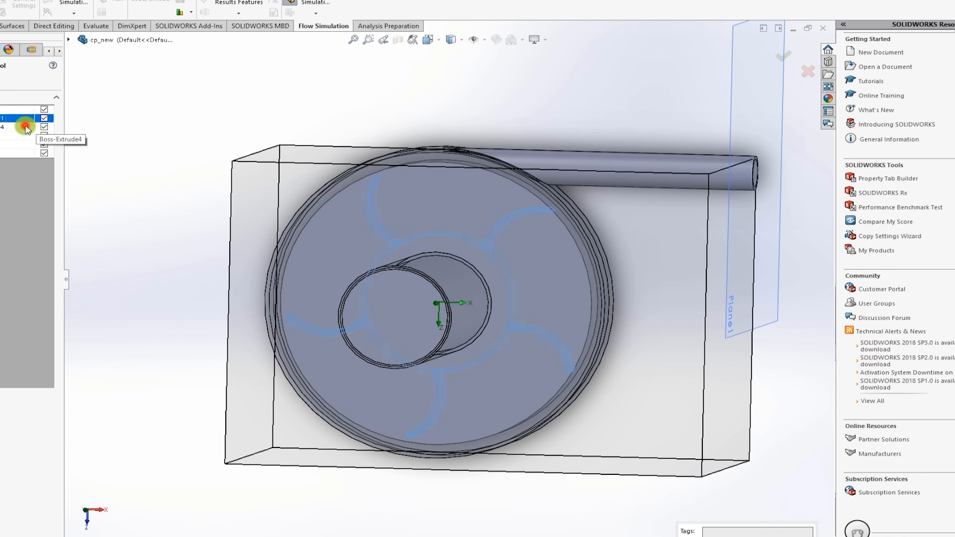
pyautogui.click(26, 129)
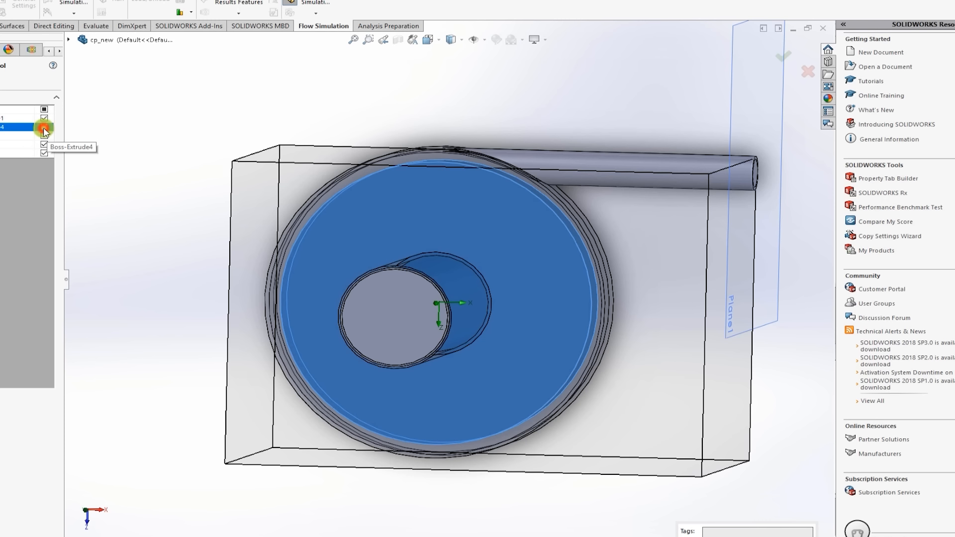
pyautogui.click(44, 130)
pyautogui.moveTo(326, 372); pyautogui.dragTo(293, 363, button='middle')
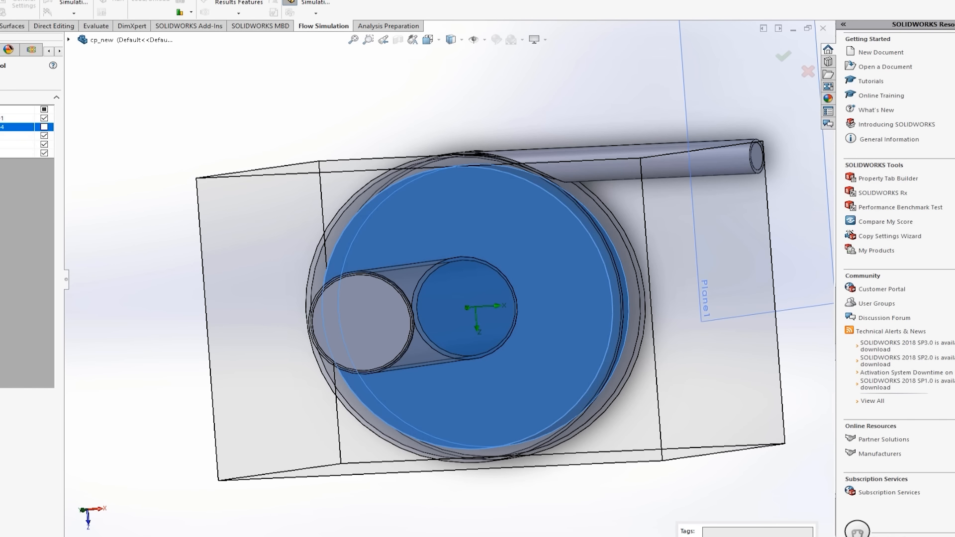
pyautogui.press('Return')
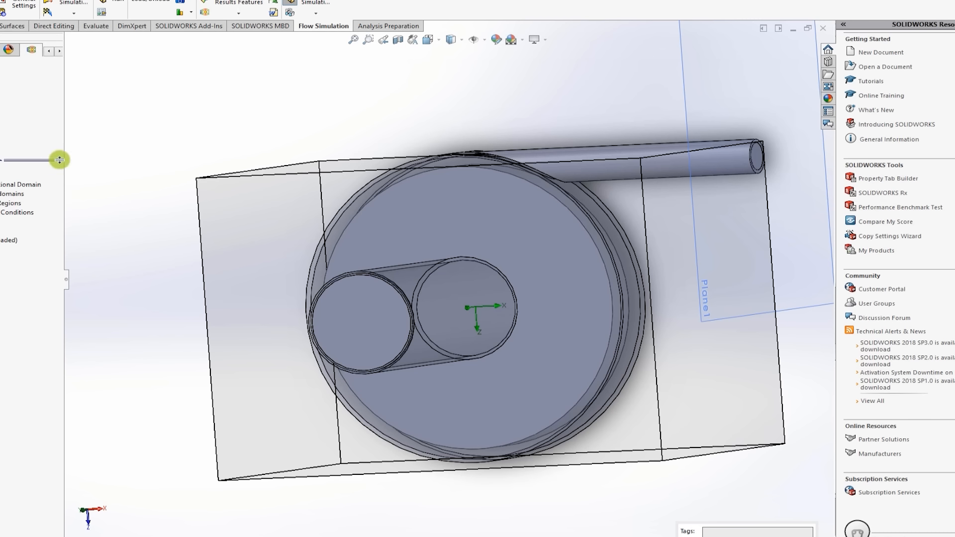
# - Insert a rotating region on the Boss-Extrude4 body with an angular velocity of 1000 rad/s
pyautogui.rightClick(14, 205)
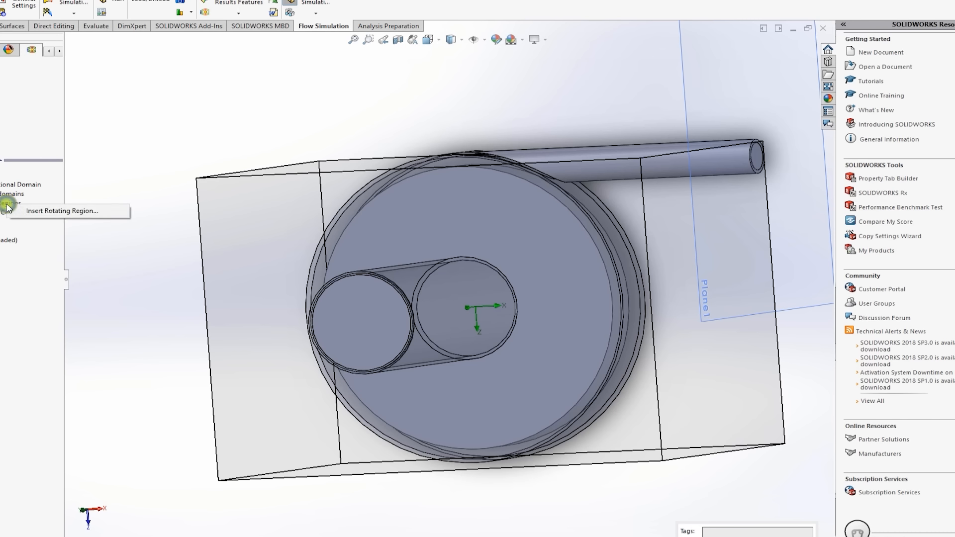
pyautogui.click(16, 211)
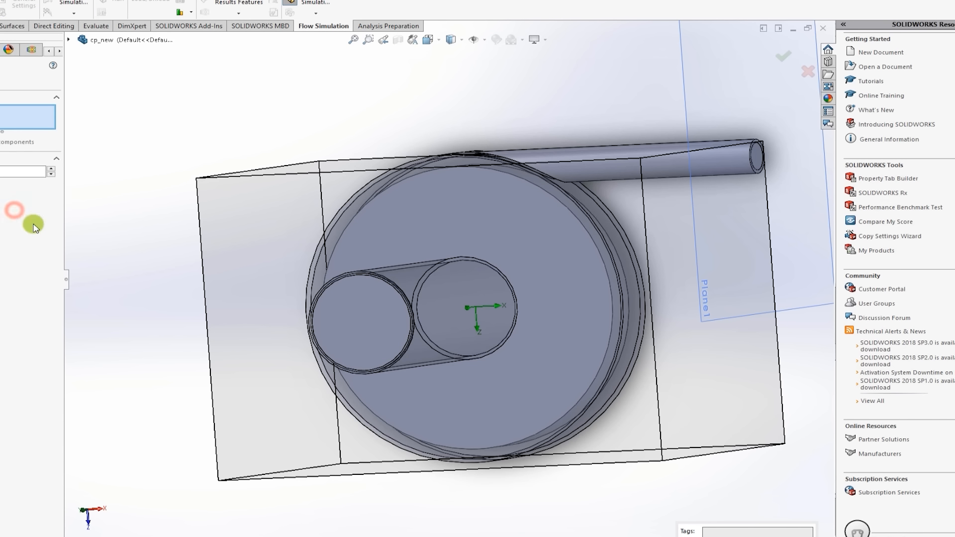
pyautogui.click(69, 39)
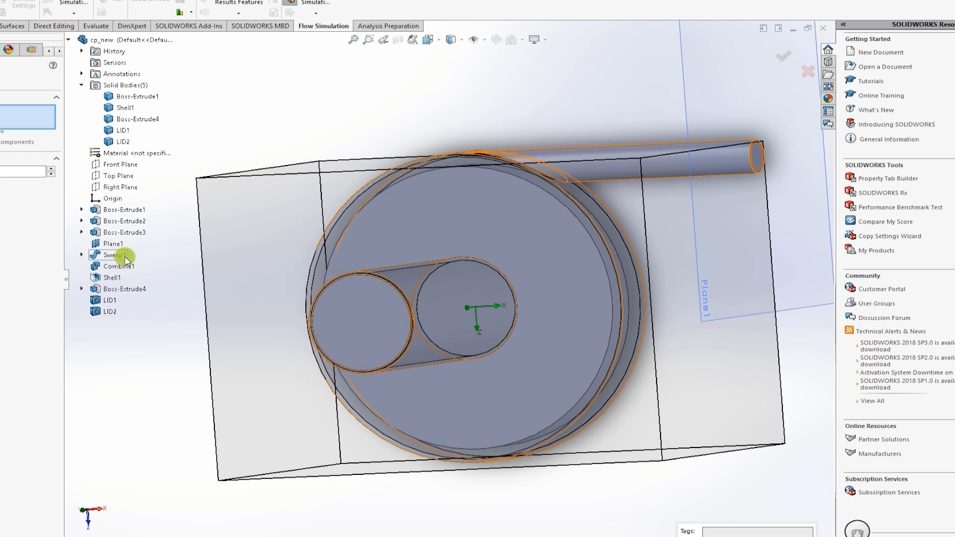
pyautogui.click(130, 289)
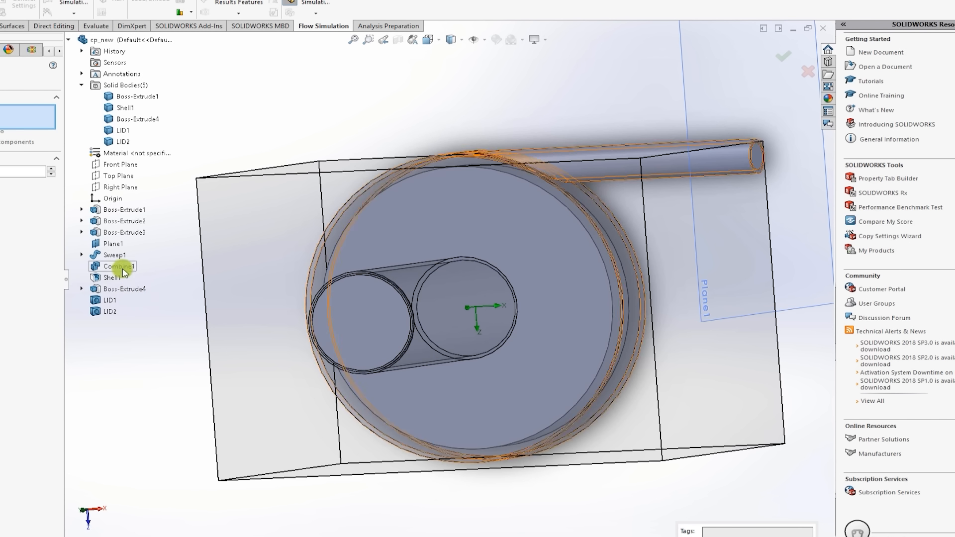
pyautogui.rightClick(548, 227)
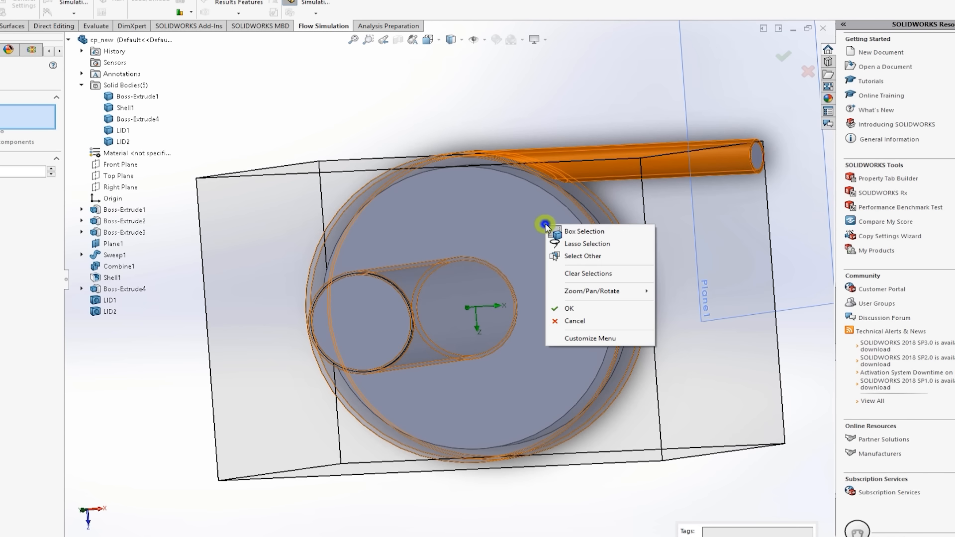
pyautogui.click(558, 256)
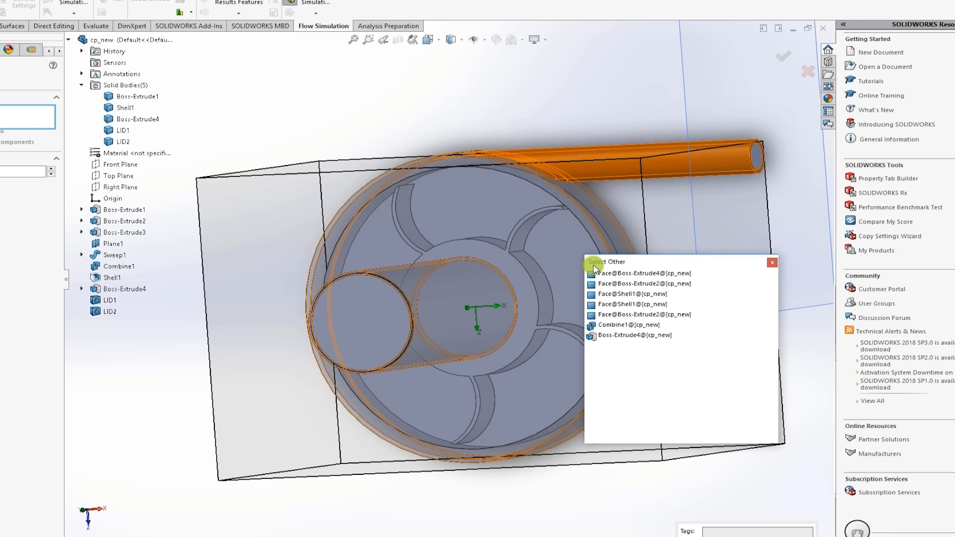
pyautogui.click(612, 335)
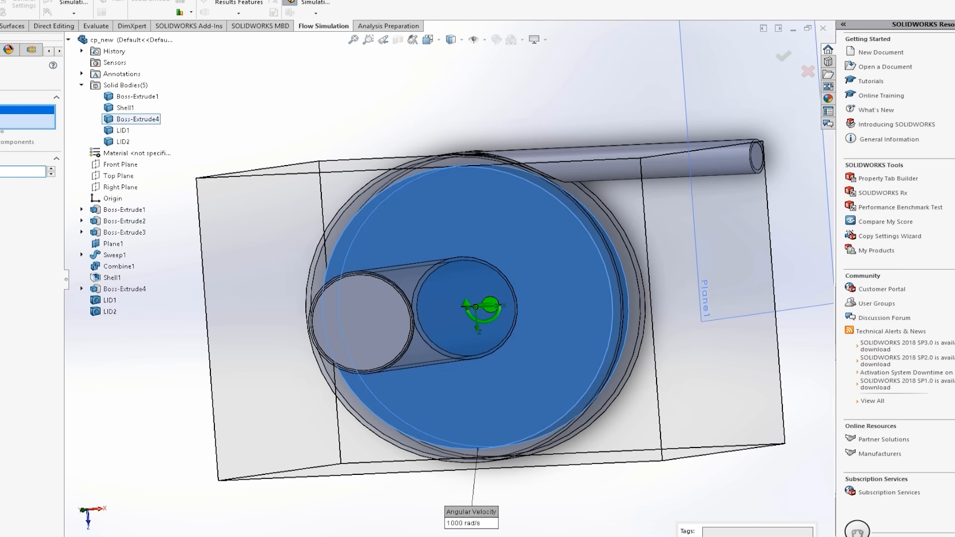
pyautogui.press('Return')
# - Apply an Environment Pressure boundary condition of 101325 Pa to the lid on the central inlet pipe
pyautogui.moveTo(209, 298); pyautogui.dragTo(396, 269, button='middle')
pyautogui.scroll(-3, 397, 268)
pyautogui.moveTo(256, 166); pyautogui.dragTo(277, 181, button='middle')
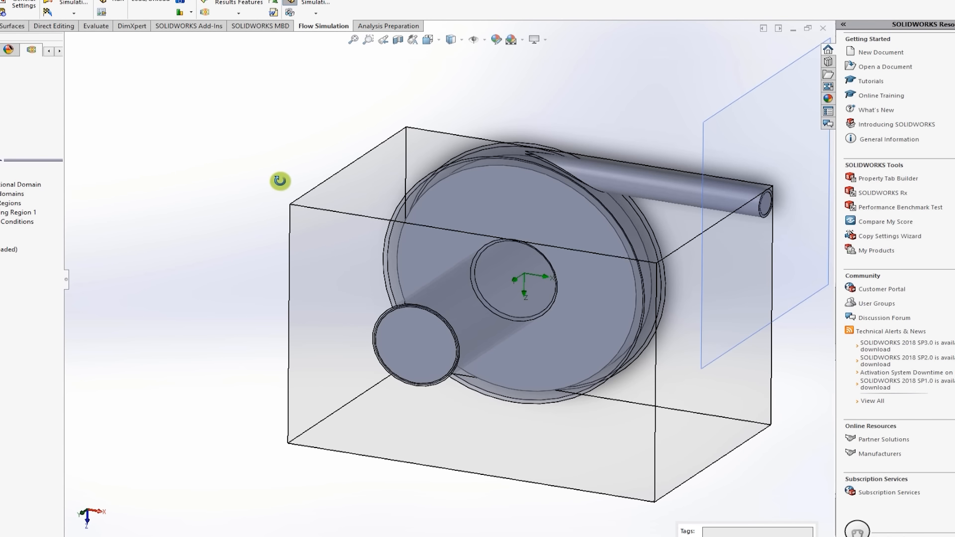
pyautogui.rightClick(5, 222)
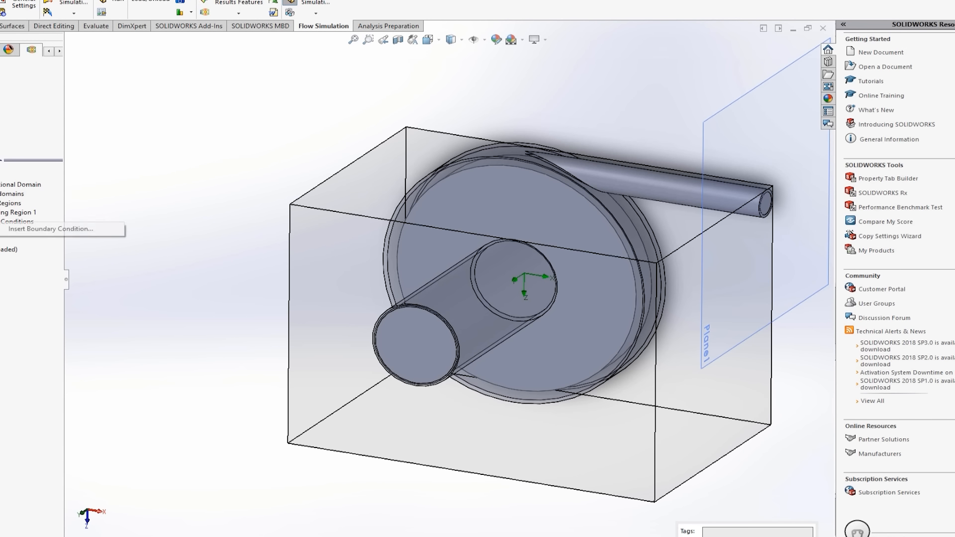
pyautogui.click(4, 229)
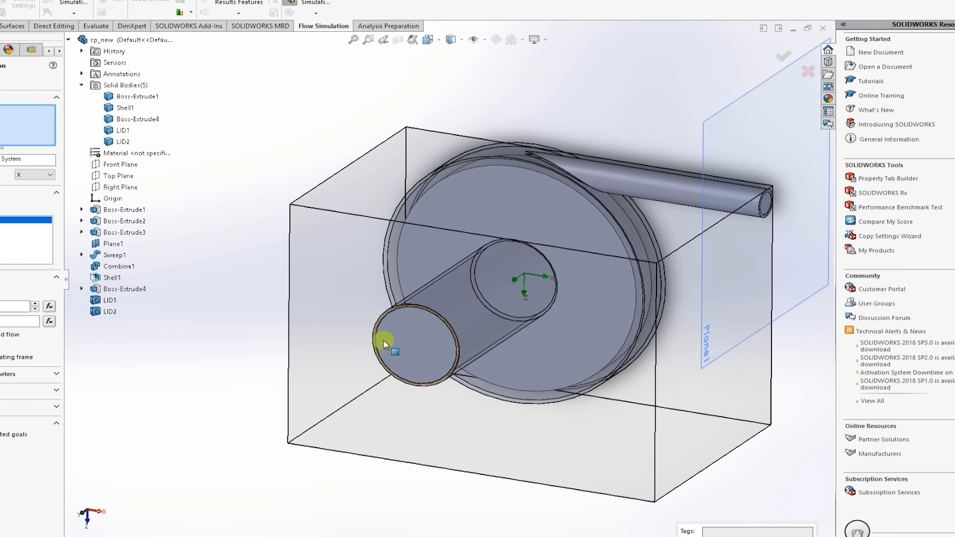
pyautogui.click(0, 206)
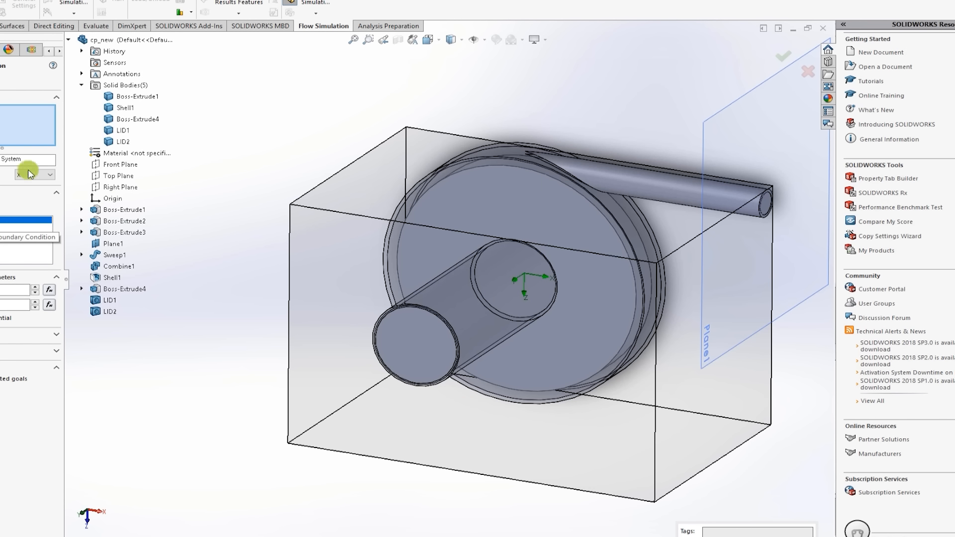
pyautogui.rightClick(384, 335)
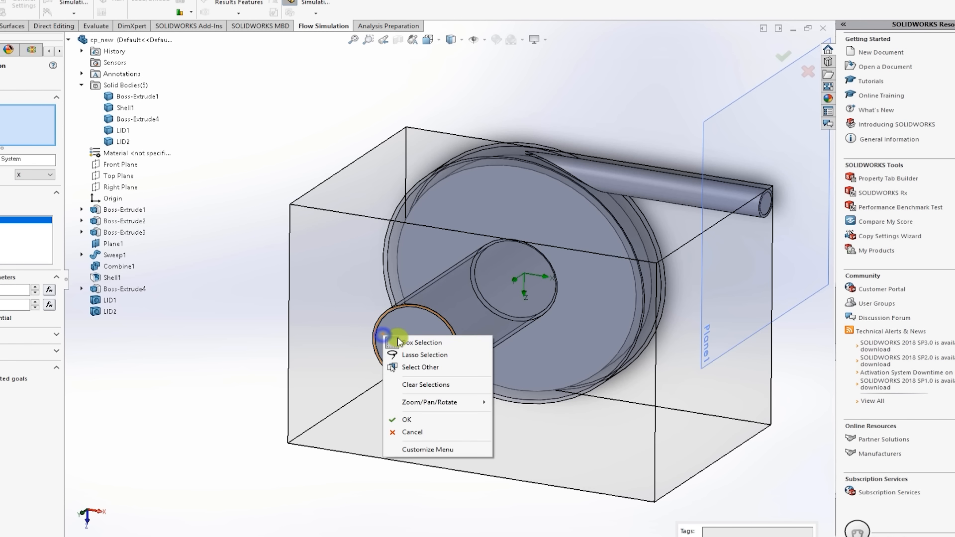
pyautogui.click(426, 369)
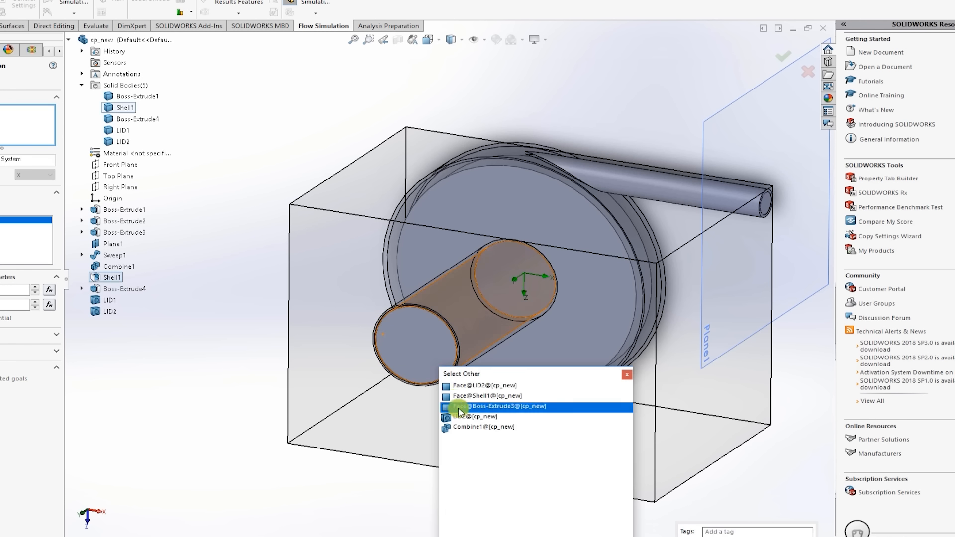
pyautogui.click(458, 416)
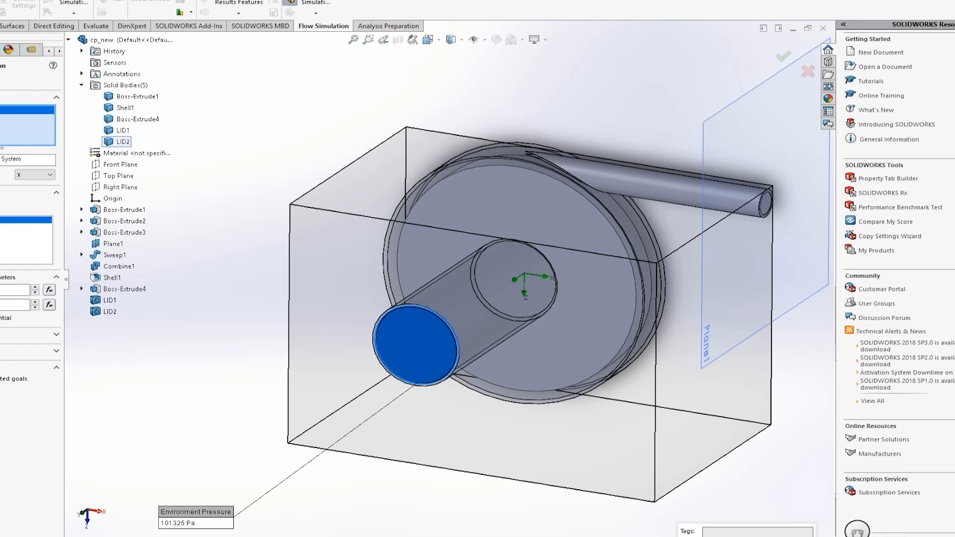
pyautogui.press('Return')
# - Start a boundary condition on the outlet pipe's lid, choosing LID1 from the overlapping selectable items
pyautogui.scroll(3, 448, 273)
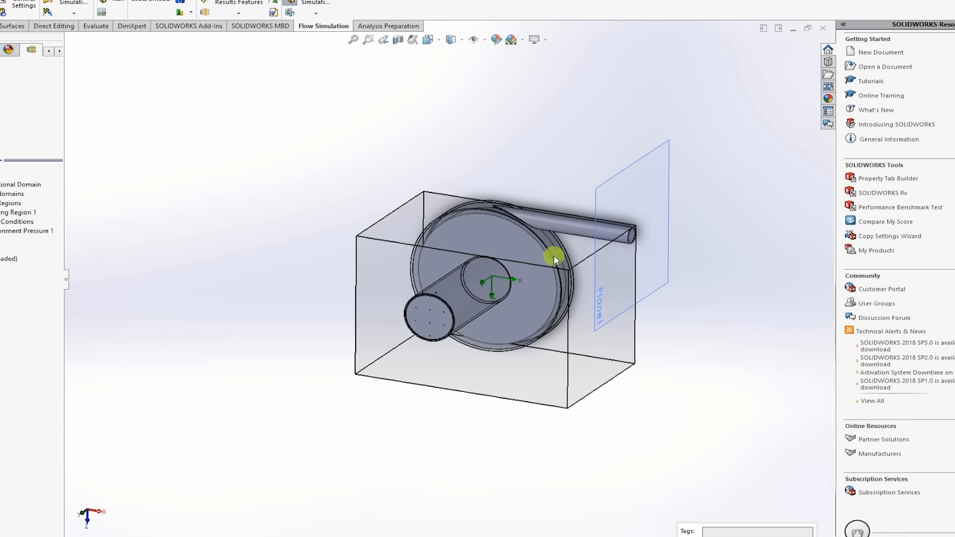
pyautogui.scroll(-3, 642, 219)
pyautogui.scroll(-3, 528, 286)
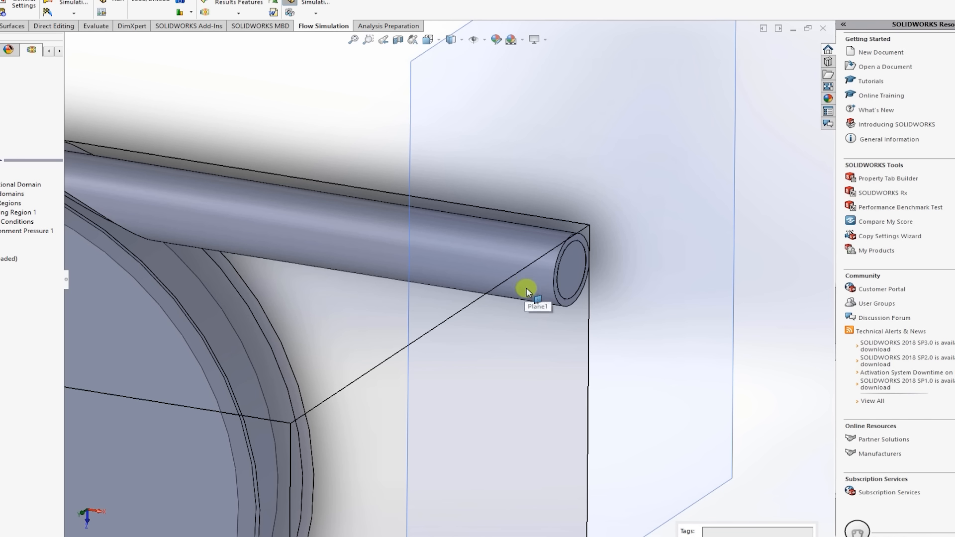
pyautogui.rightClick(571, 261)
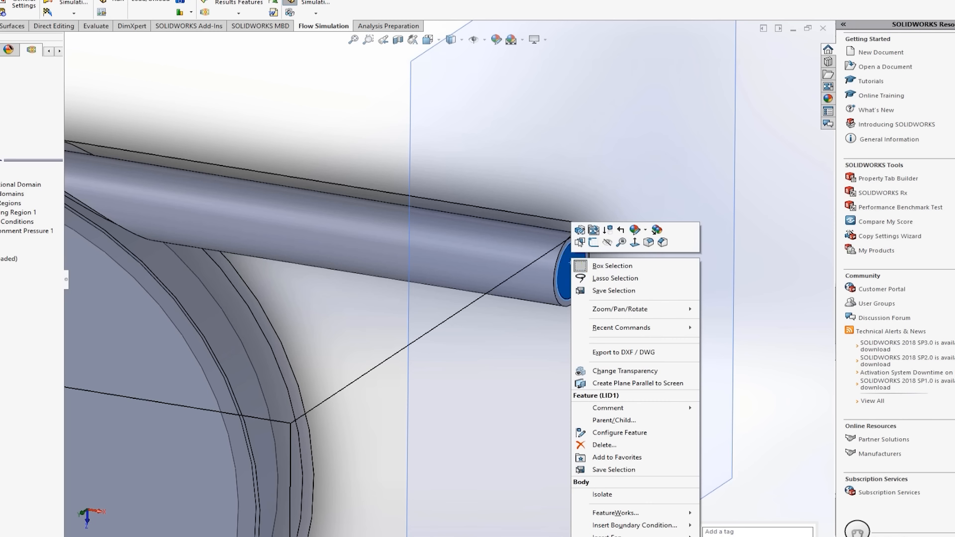
pyautogui.rightClick(15, 221)
pyautogui.click(15, 225)
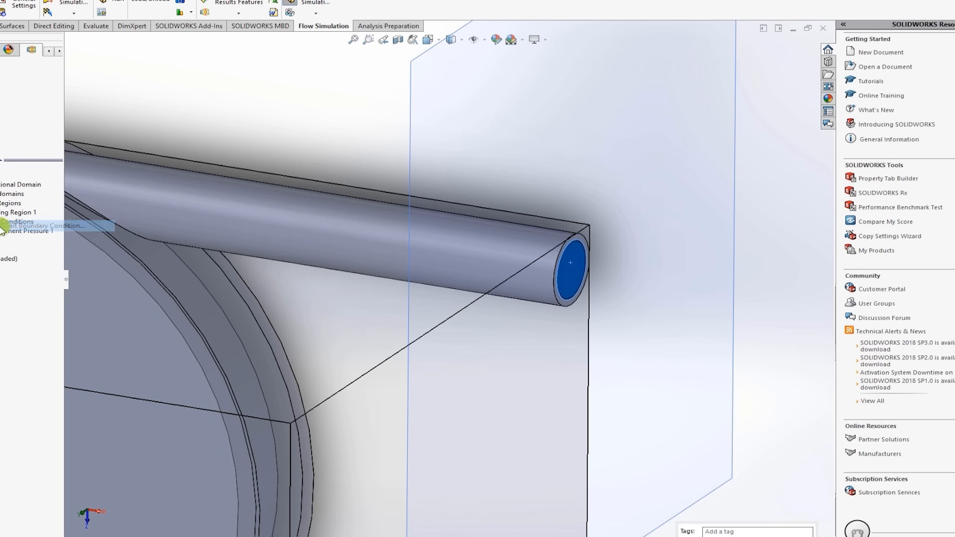
pyautogui.rightClick(572, 262)
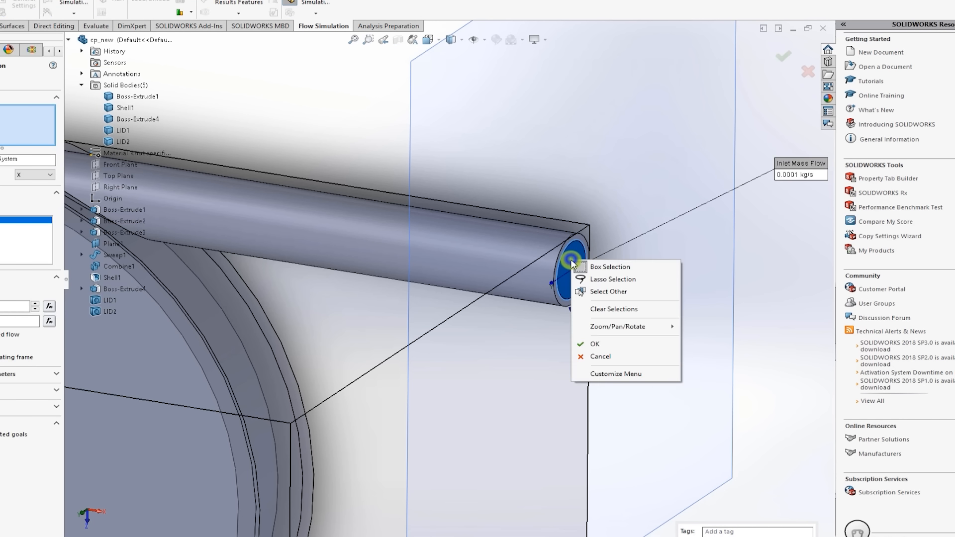
pyautogui.click(613, 309)
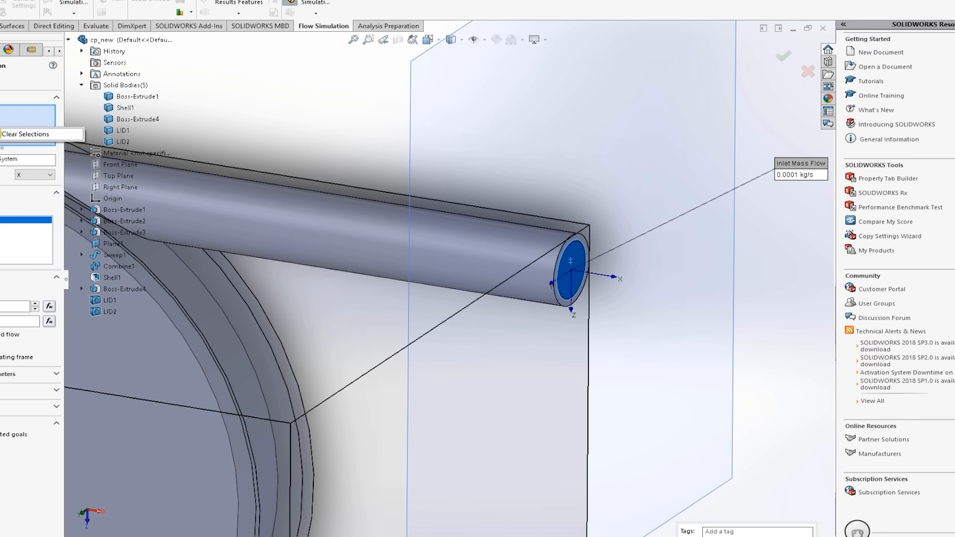
pyautogui.rightClick(569, 258)
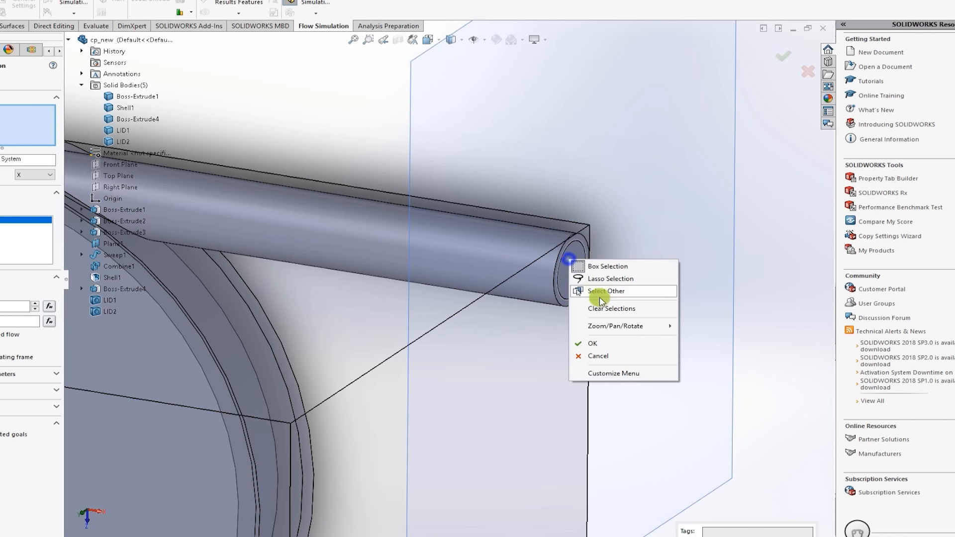
pyautogui.click(605, 294)
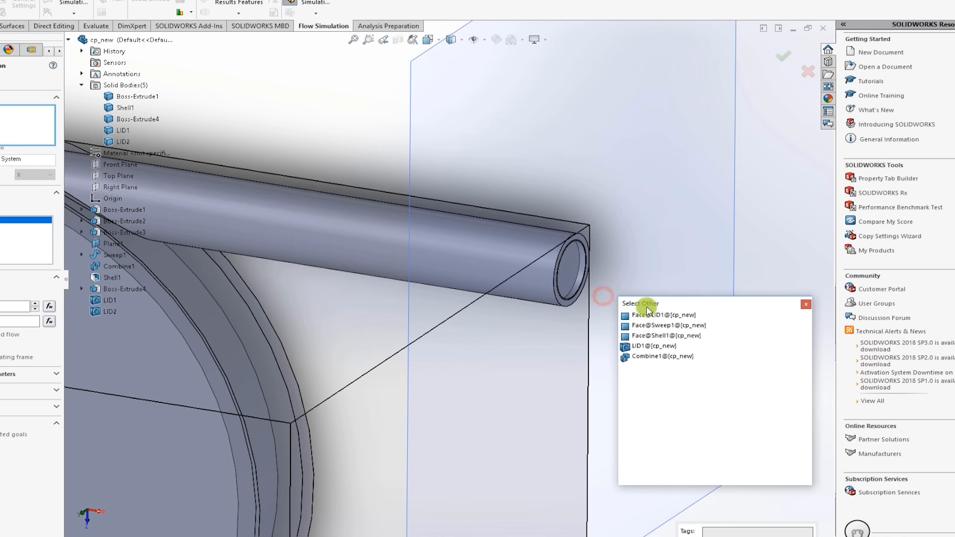
pyautogui.click(674, 347)
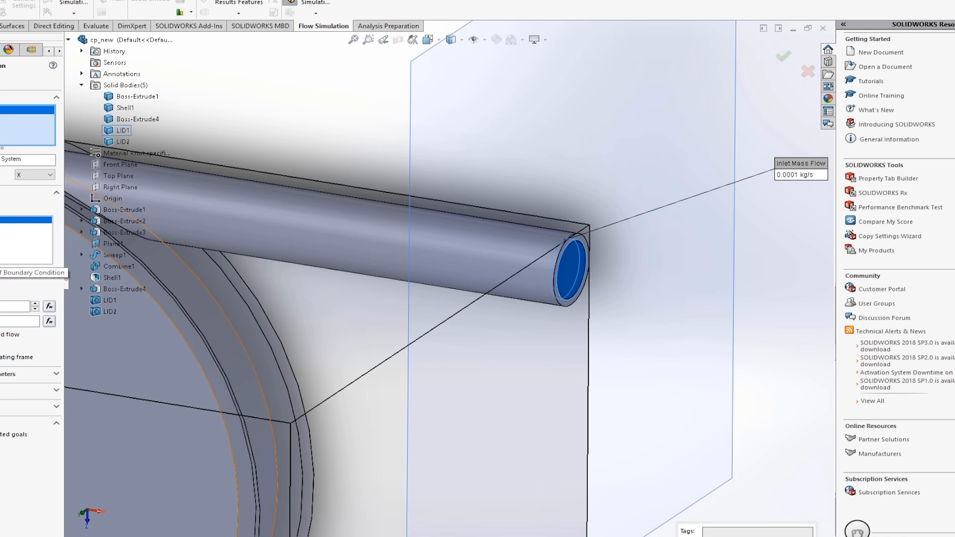
# - Make the outlet lid's boundary condition an Outlet Velocity condition and accept it
pyautogui.click(20, 254)
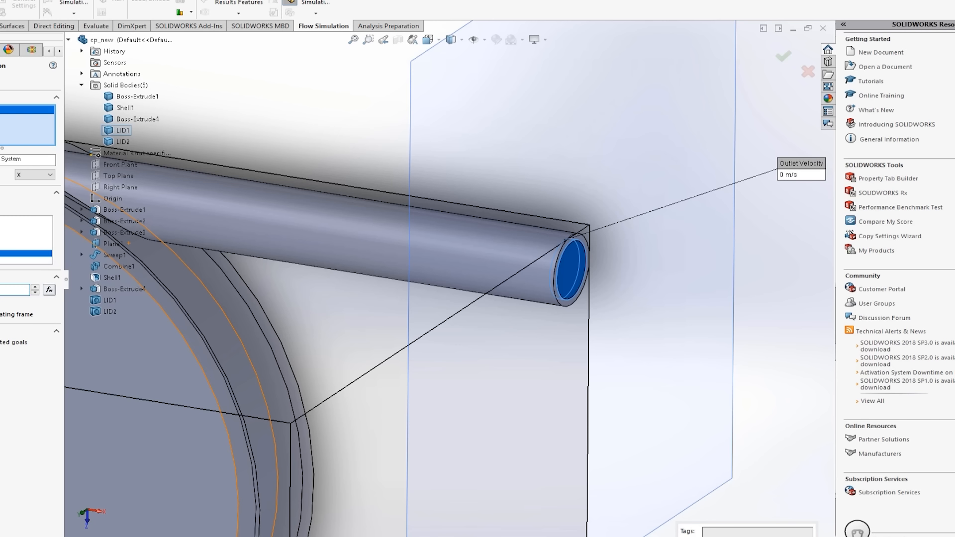
pyautogui.press('Return')
pyautogui.scroll(2, 299, 376)
pyautogui.scroll(4, 542, 287)
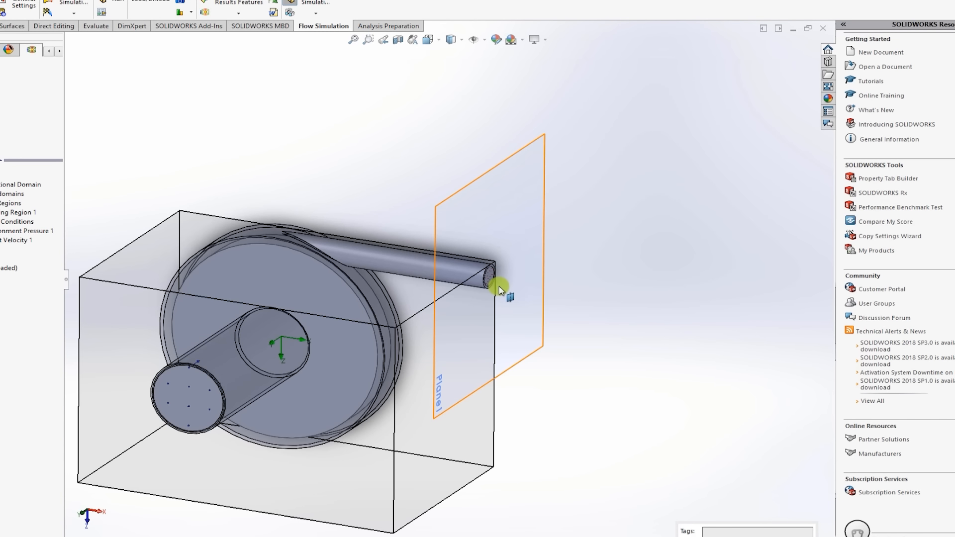
# - Insert a global mesh into the pump's flow simulation project
pyautogui.scroll(-3, 369, 362)
pyautogui.scroll(4, 321, 343)
pyautogui.keyDown('ctrl'); pyautogui.moveTo(321, 338); pyautogui.dragTo(406, 324, button='middle'); pyautogui.keyUp('ctrl')
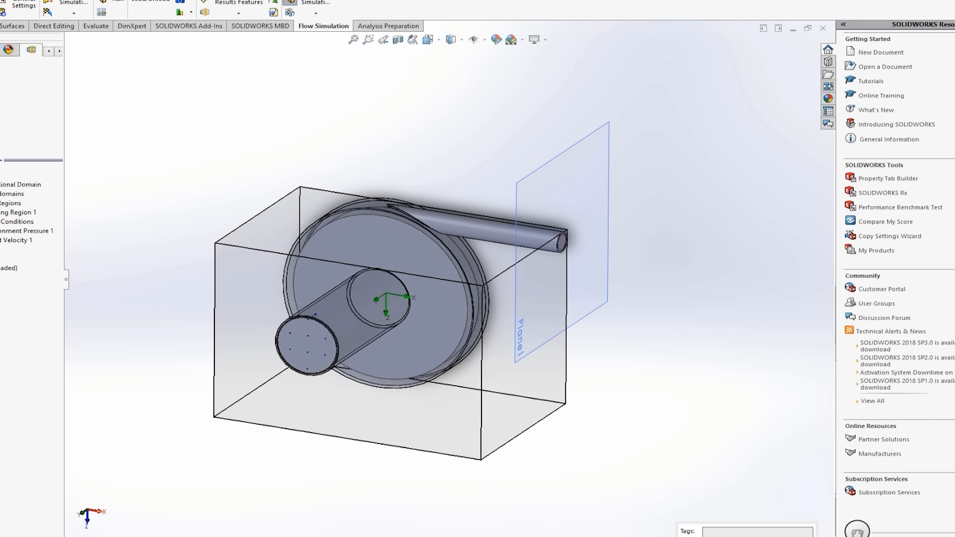
pyautogui.rightClick(7, 268)
pyautogui.click(20, 278)
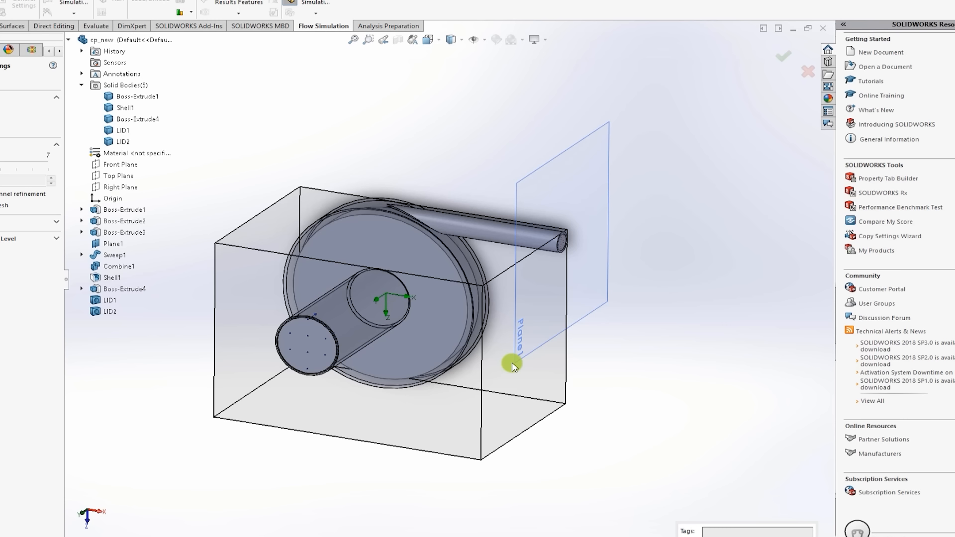
pyautogui.click(125, 210)
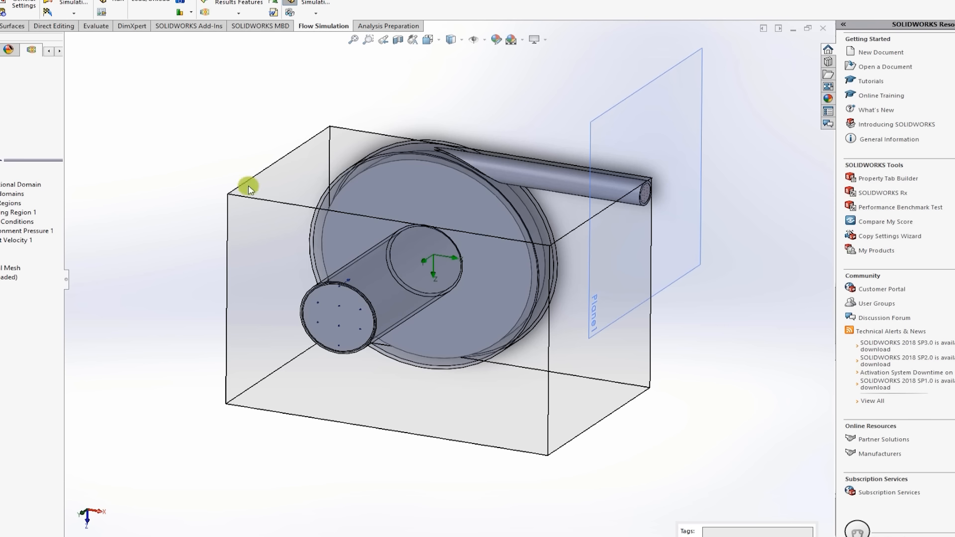
# - In Calculation Control Options, replace the Travels finish condition with Iterations set to 500
pyautogui.click(119, 6)
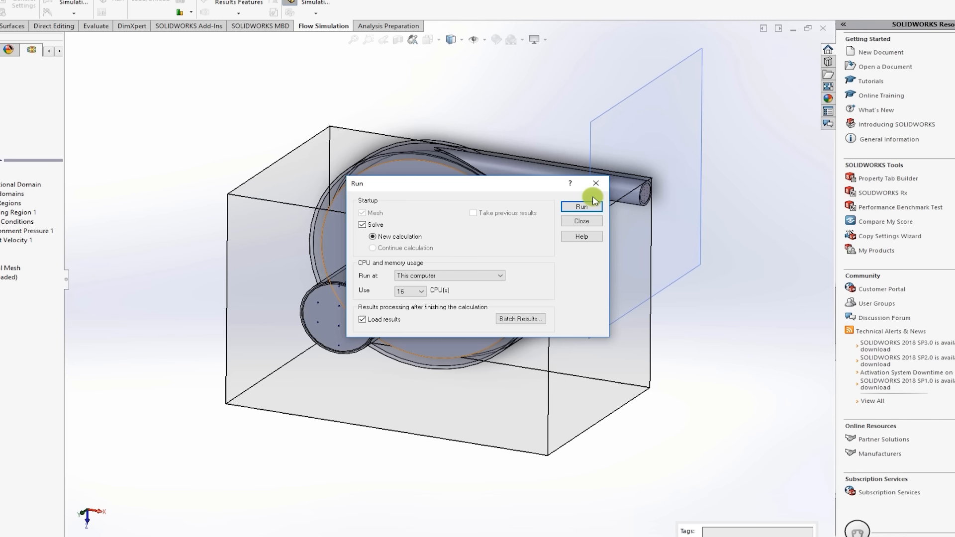
pyautogui.click(595, 184)
pyautogui.rightClick(3, 176)
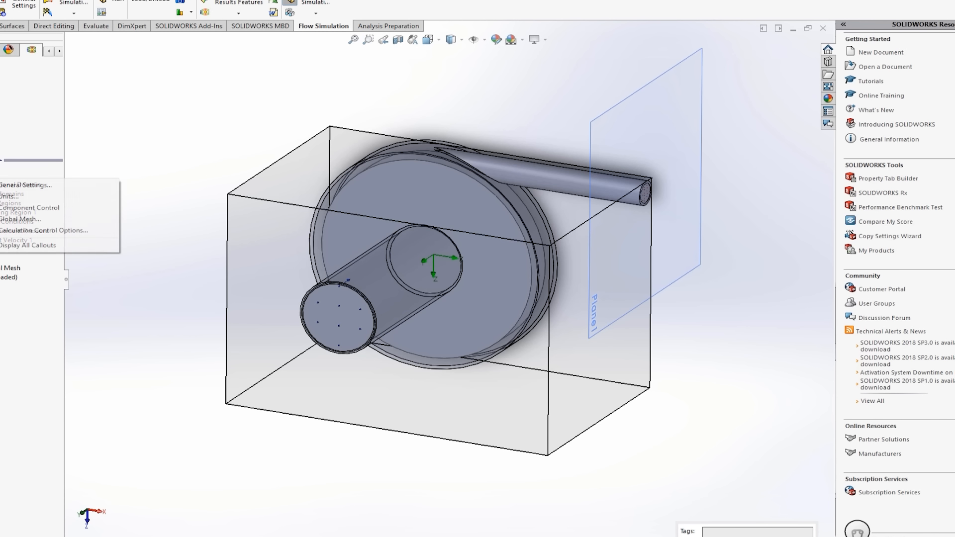
pyautogui.click(29, 230)
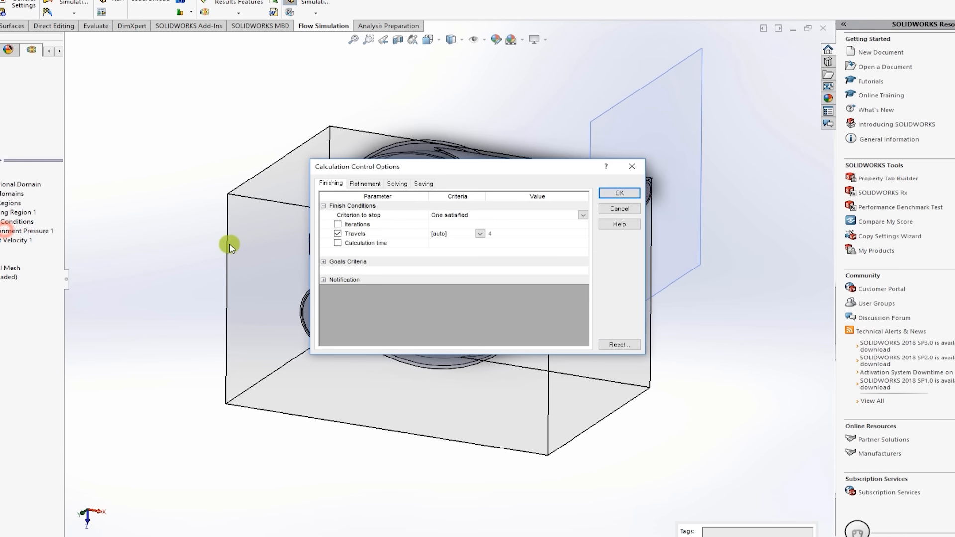
pyautogui.click(338, 233)
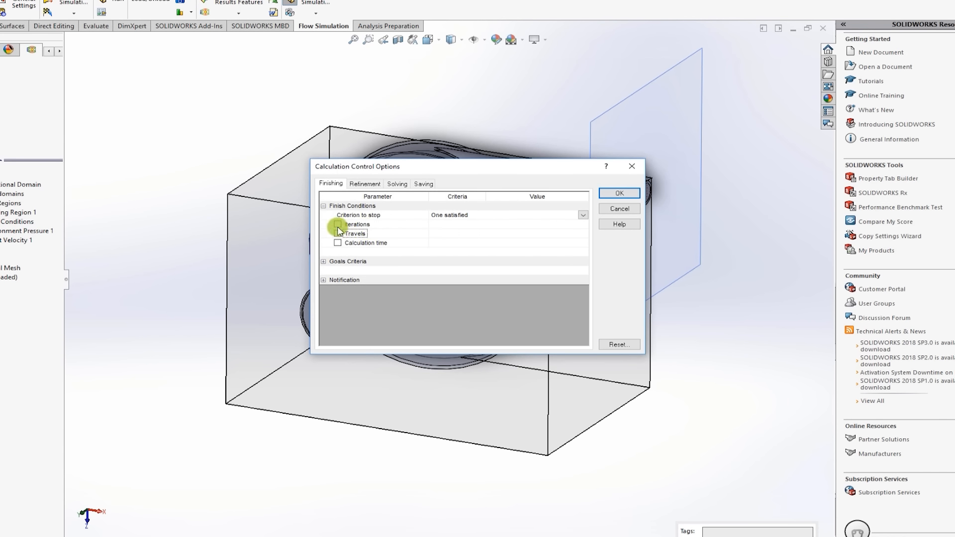
pyautogui.click(338, 225)
pyautogui.click(435, 223)
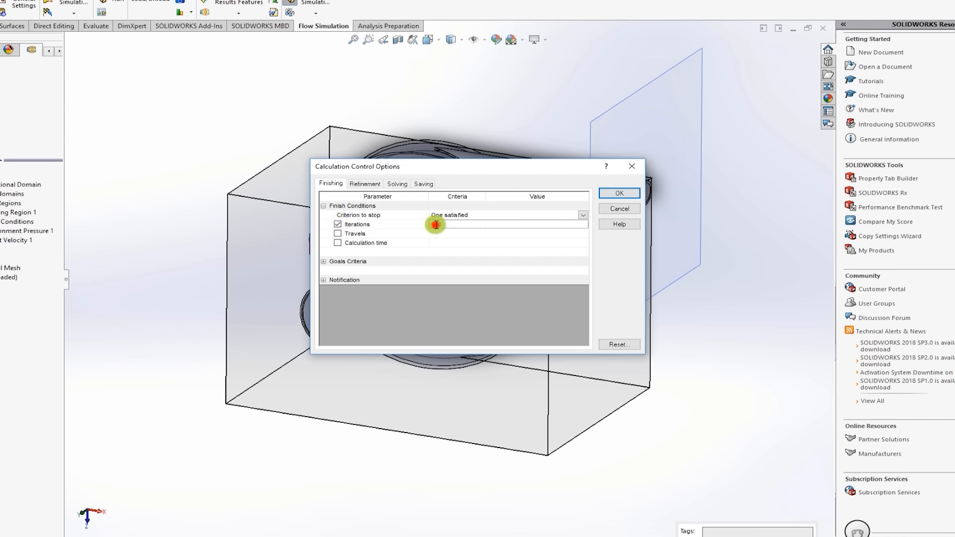
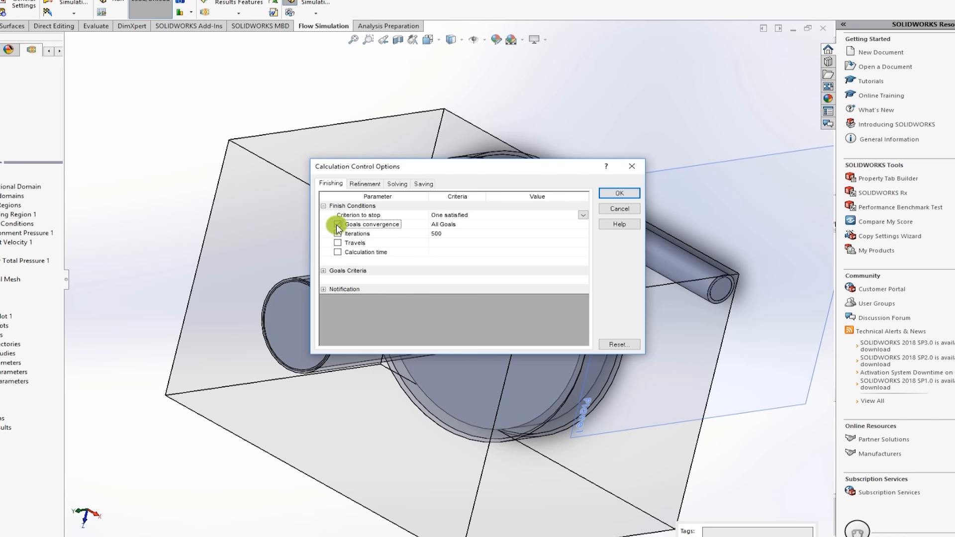
pyautogui.click(626, 168)
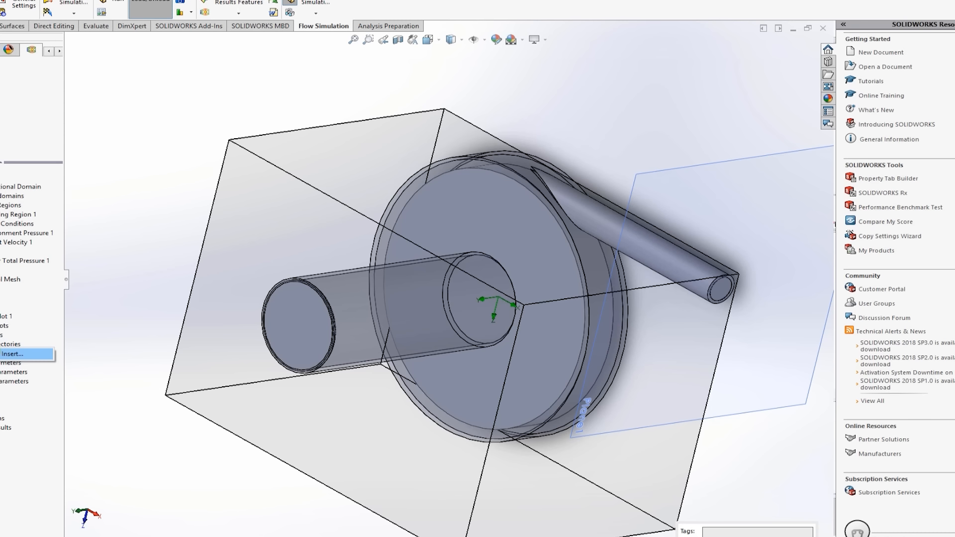
# - Insert flow trajectories starting from the LID2 face on the inlet pipe and LID1 on the outlet pipe
pyautogui.click(2, 357)
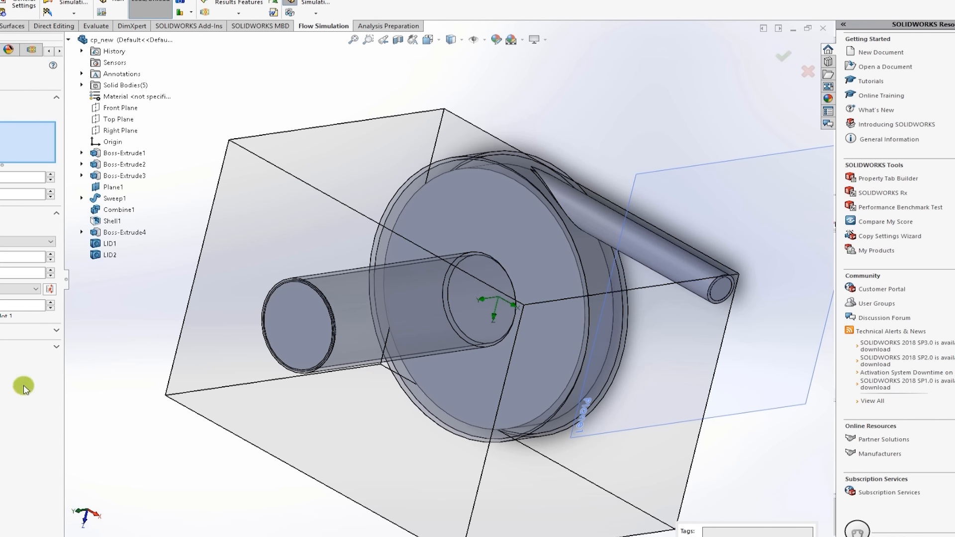
pyautogui.click(306, 303)
pyautogui.rightClick(295, 328)
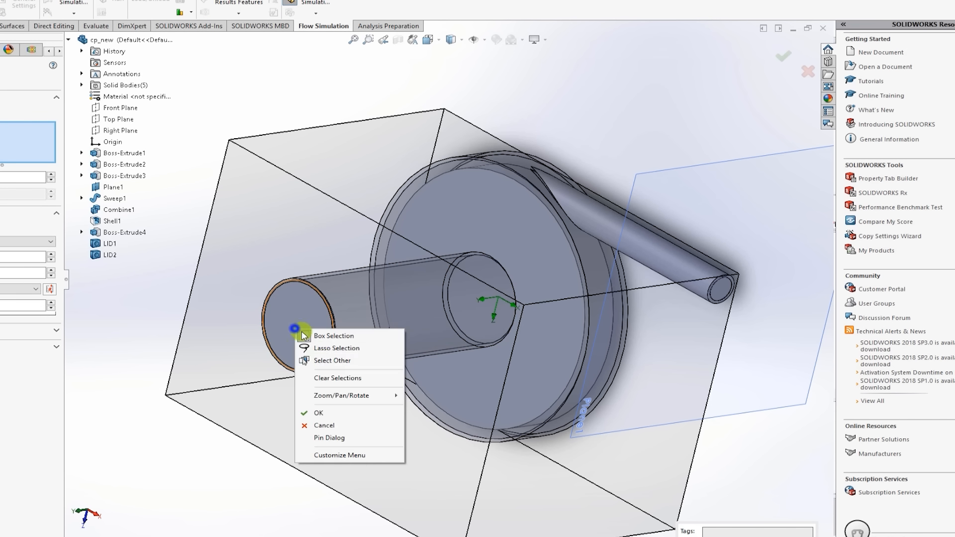
pyautogui.click(327, 363)
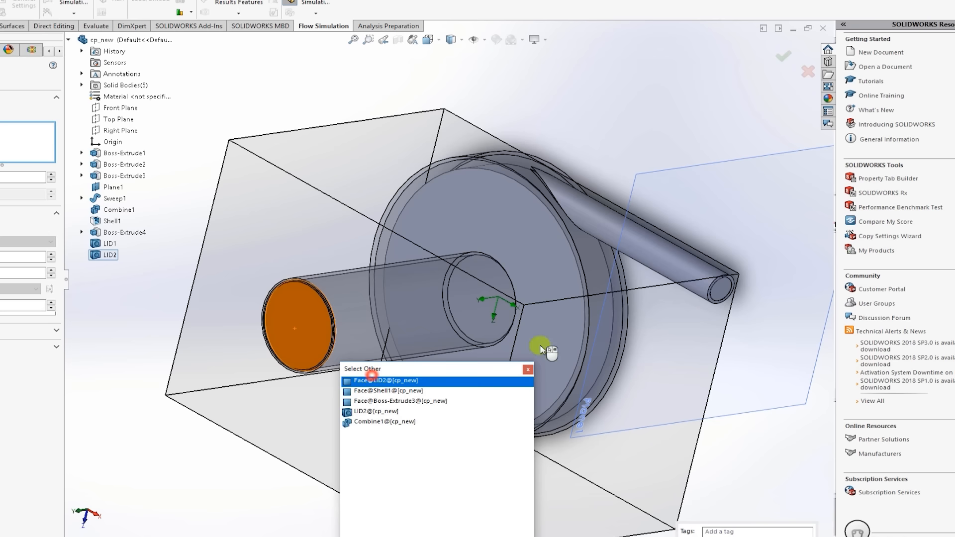
pyautogui.click(396, 381)
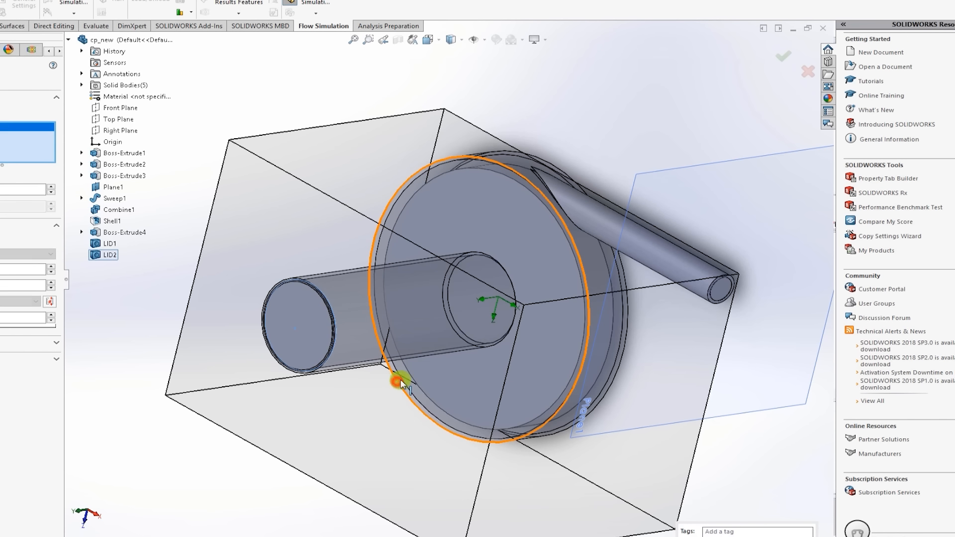
pyautogui.rightClick(727, 294)
pyautogui.click(753, 321)
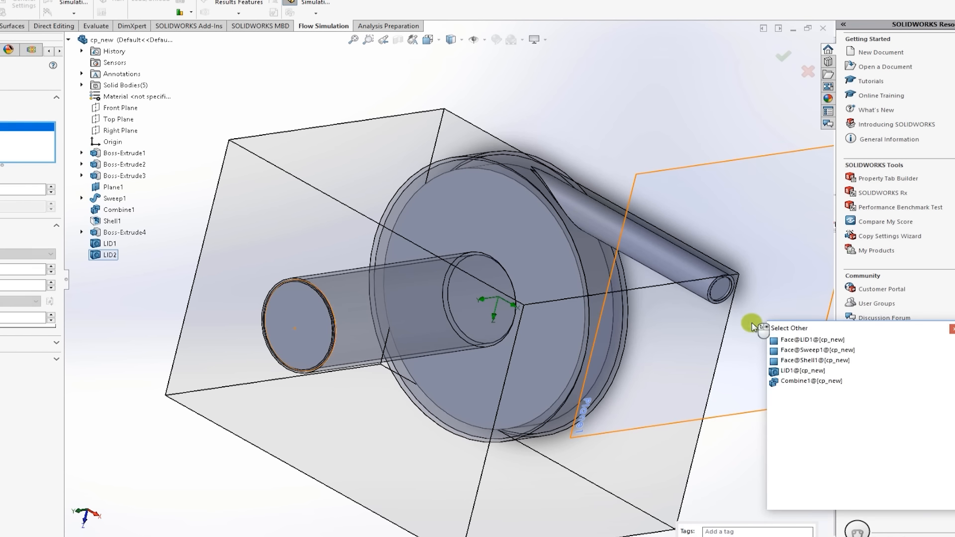
pyautogui.click(797, 373)
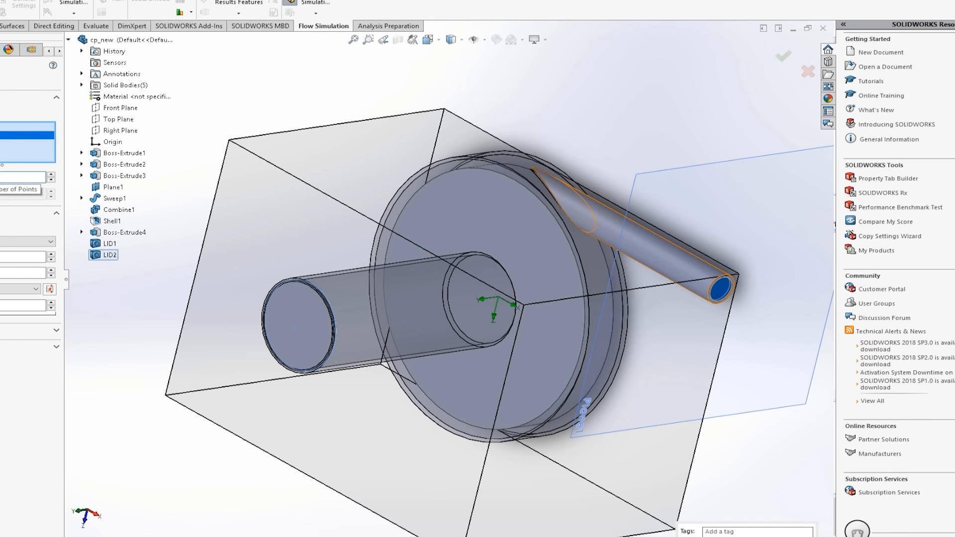
pyautogui.click(19, 86)
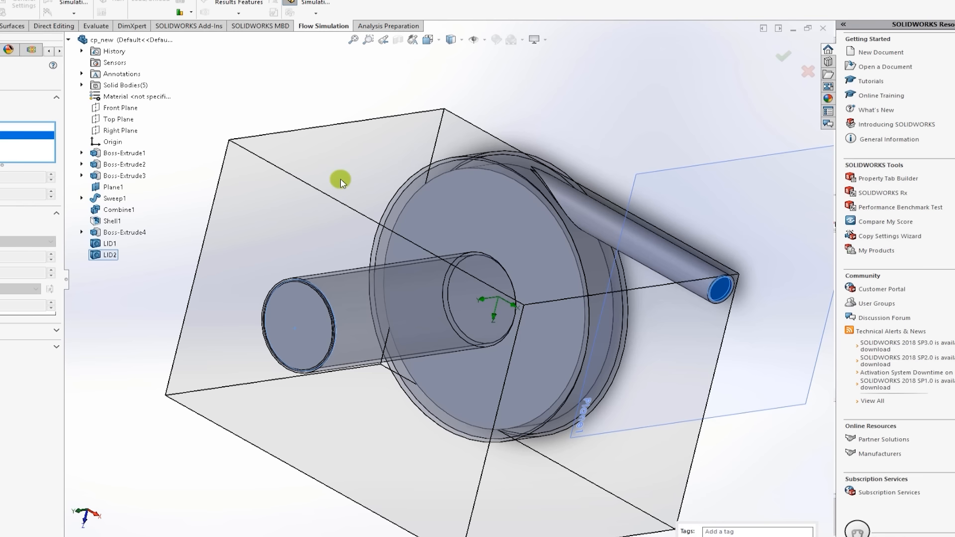
pyautogui.click(312, 13)
pyautogui.click(319, 27)
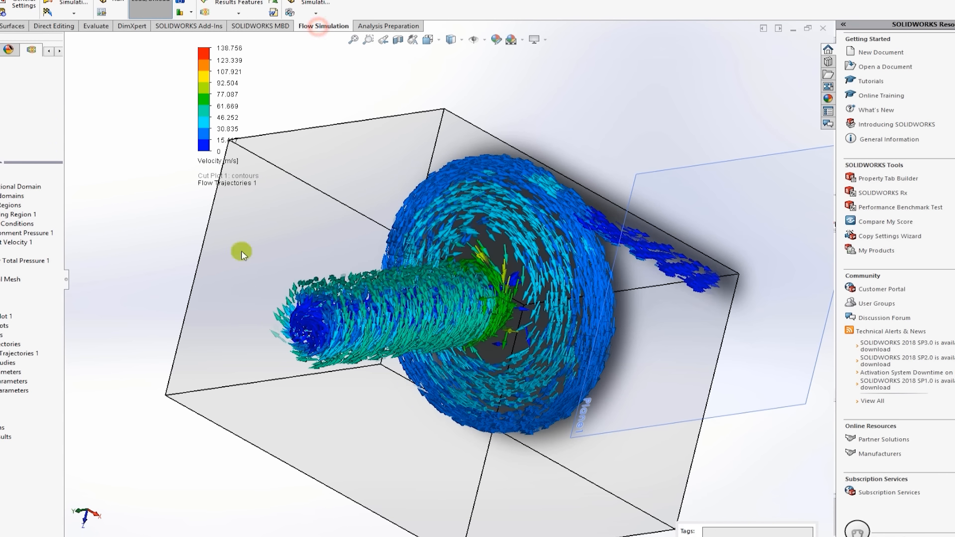
# - Hide the computational domain and play the Flow Trajectories 1 animation on the enlarged pump
pyautogui.rightClick(2, 187)
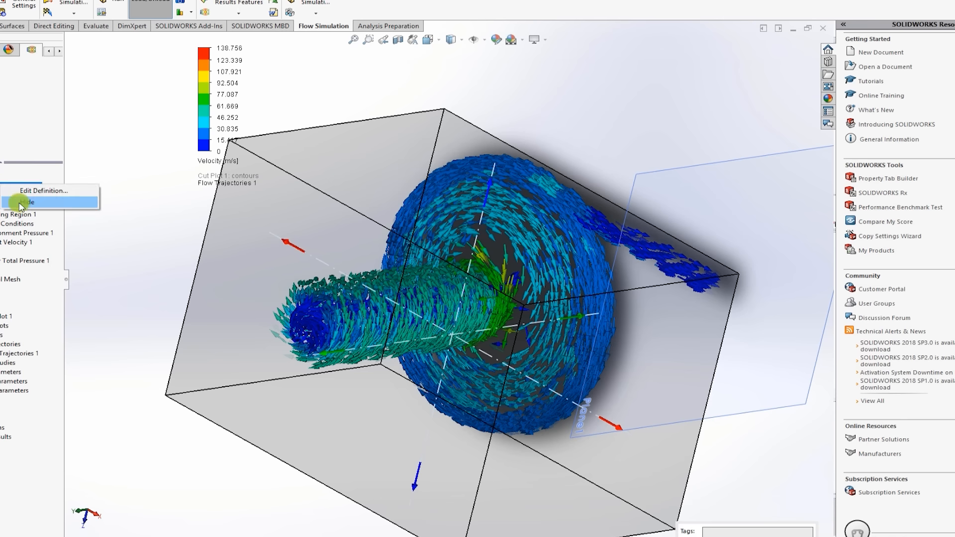
pyautogui.click(22, 203)
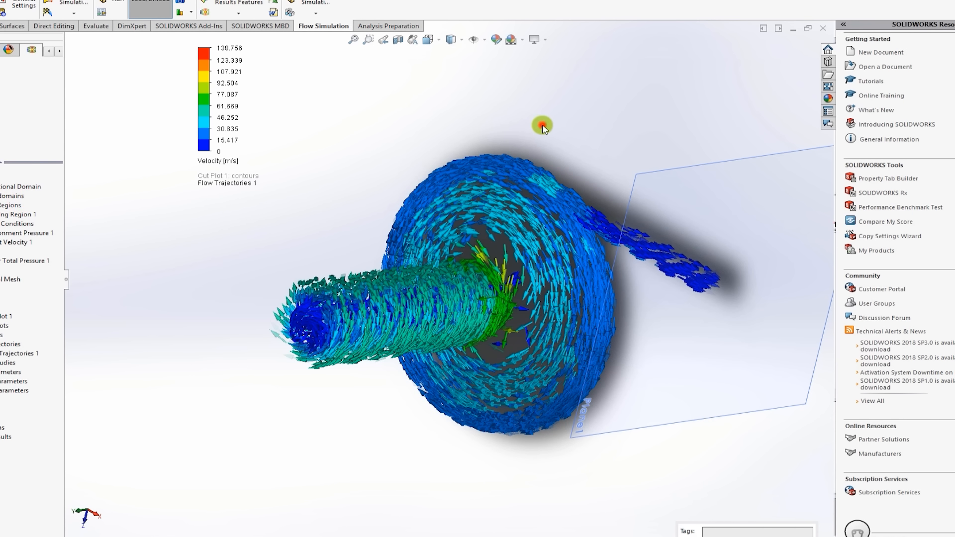
pyautogui.scroll(-3, 543, 128)
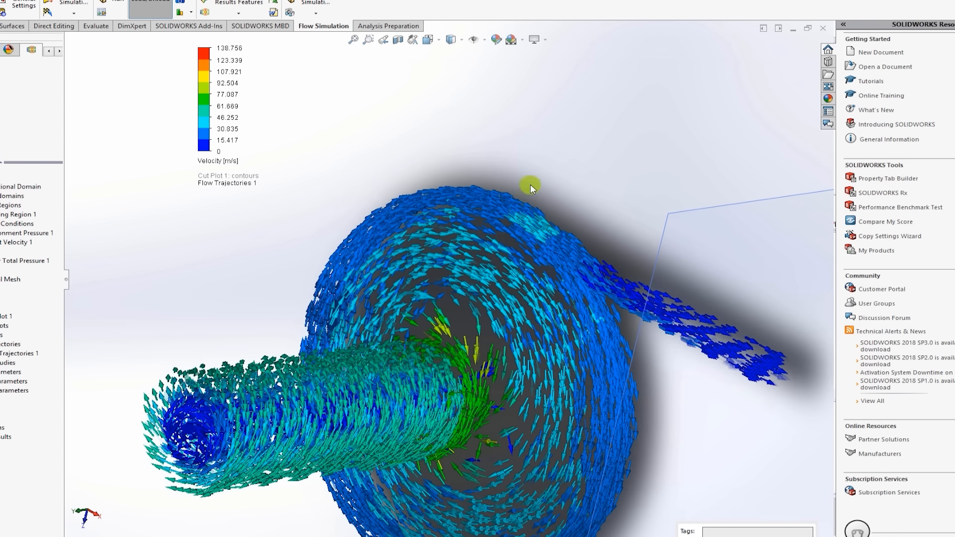
pyautogui.keyDown('ctrl'); pyautogui.moveTo(600, 166); pyautogui.dragTo(596, 137, button='middle'); pyautogui.keyUp('ctrl')
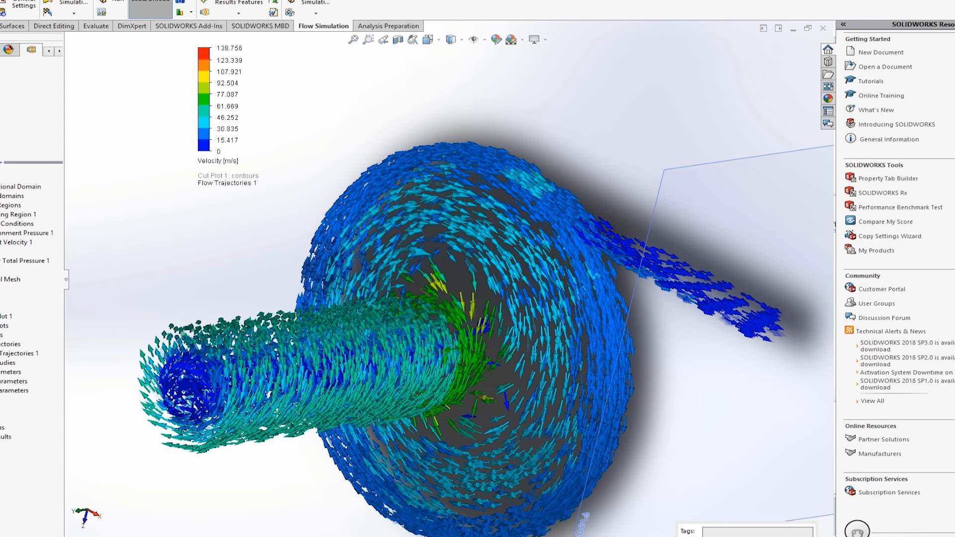
pyautogui.rightClick(2, 353)
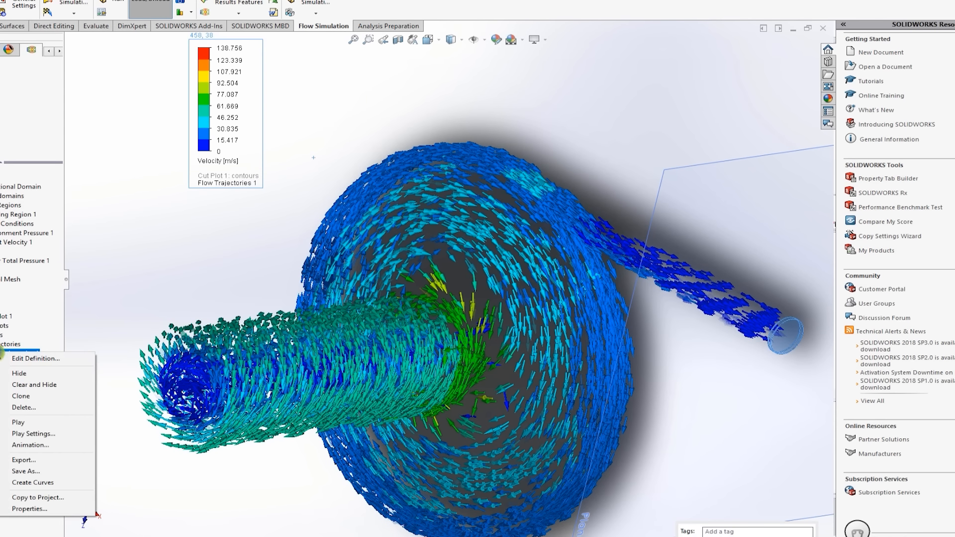
pyautogui.click(22, 422)
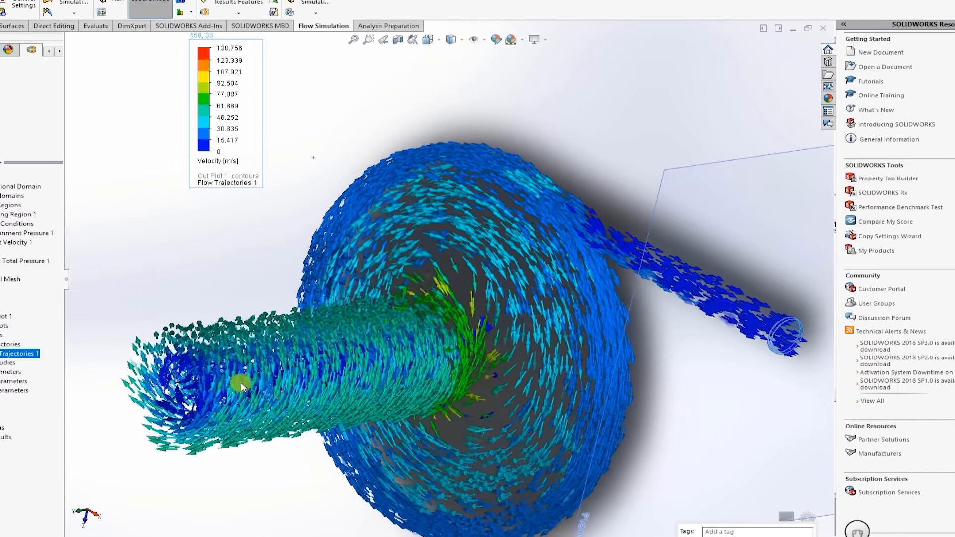
# - Examine the animated flow trajectories around the inlet pipe, impeller housing and outlet pipe from several angles, and stop the animation
pyautogui.scroll(-3, 283, 320)
pyautogui.moveTo(307, 326); pyautogui.dragTo(535, 300, button='middle')
pyautogui.scroll(-5, 419, 330)
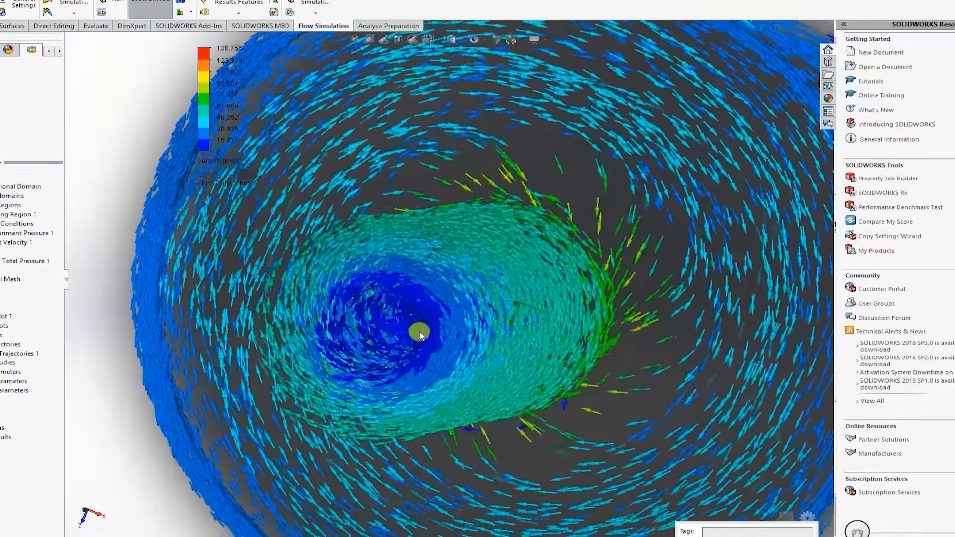
pyautogui.scroll(4, 420, 330)
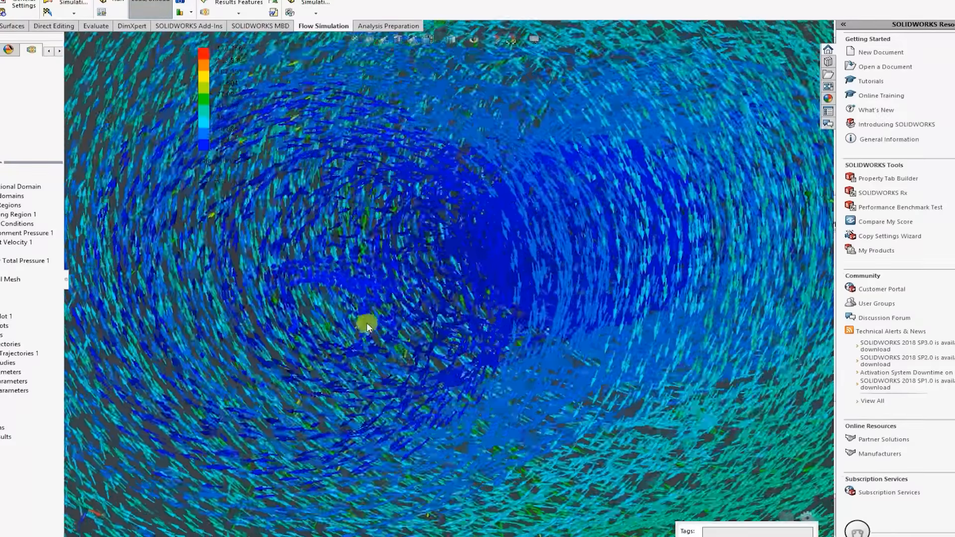
pyautogui.scroll(5, 485, 315)
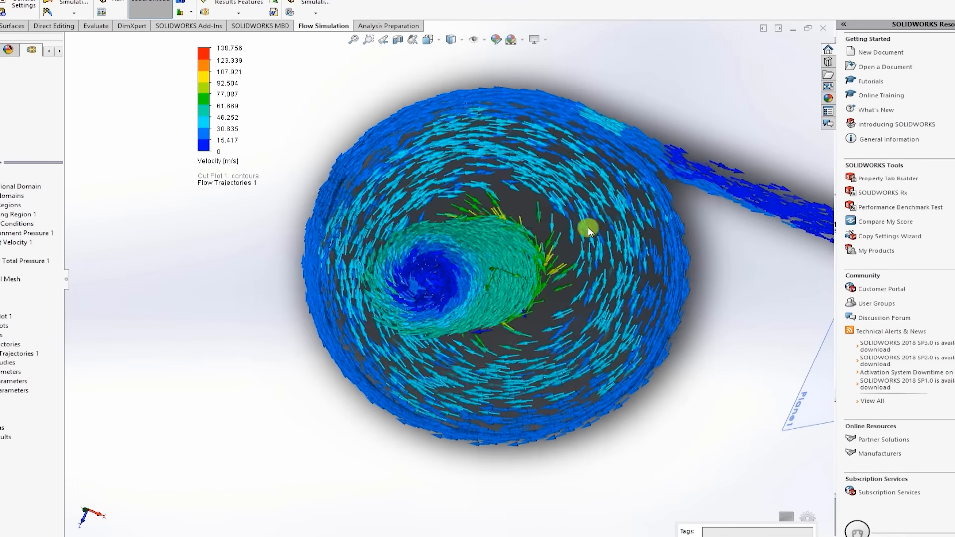
pyautogui.moveTo(576, 230); pyautogui.dragTo(578, 98, button='middle')
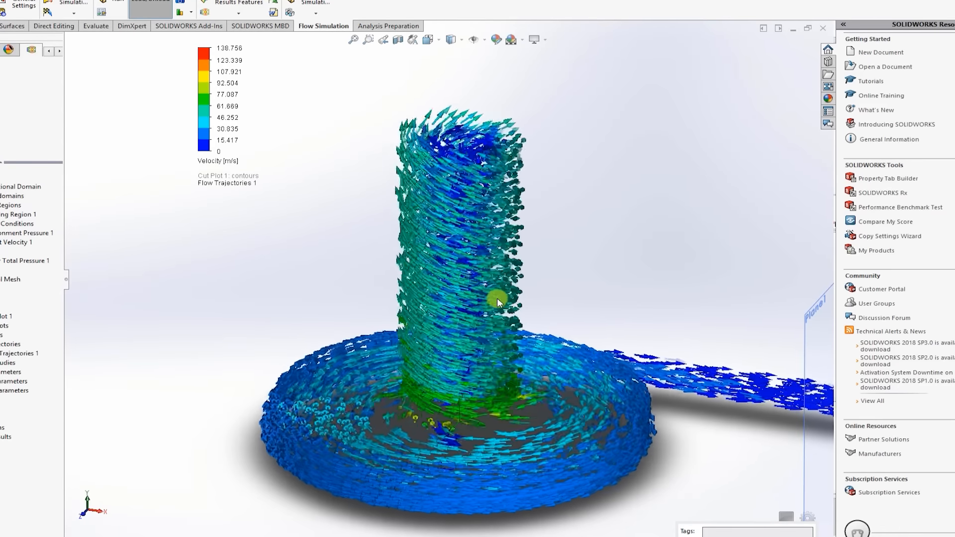
pyautogui.moveTo(431, 175); pyautogui.dragTo(507, 316, button='middle')
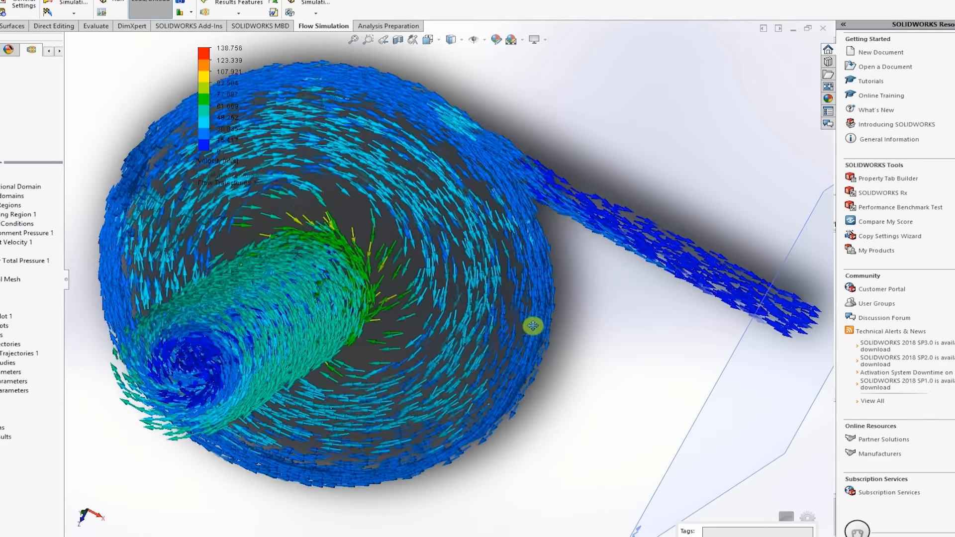
pyautogui.scroll(-5, 604, 338)
pyautogui.scroll(6, 585, 352)
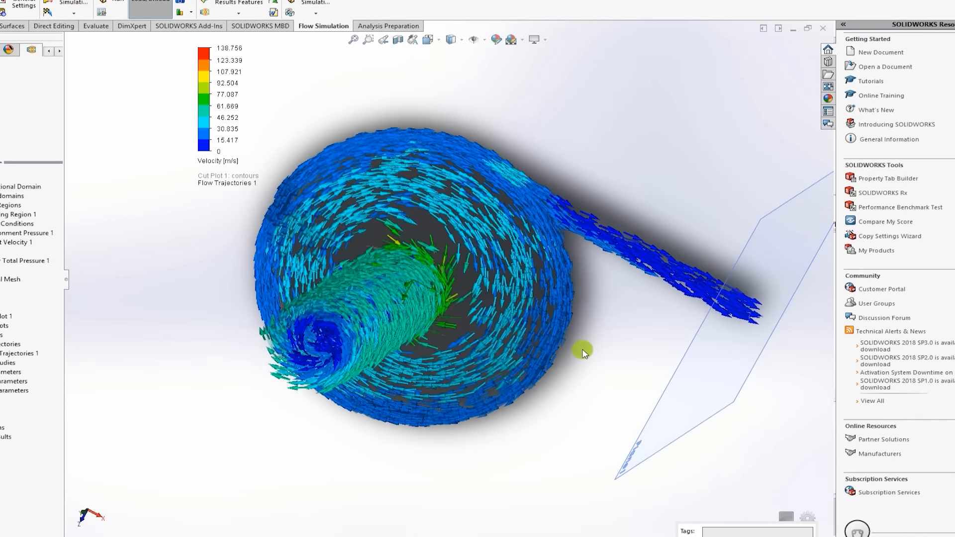
pyautogui.moveTo(470, 329); pyautogui.dragTo(508, 270, button='middle')
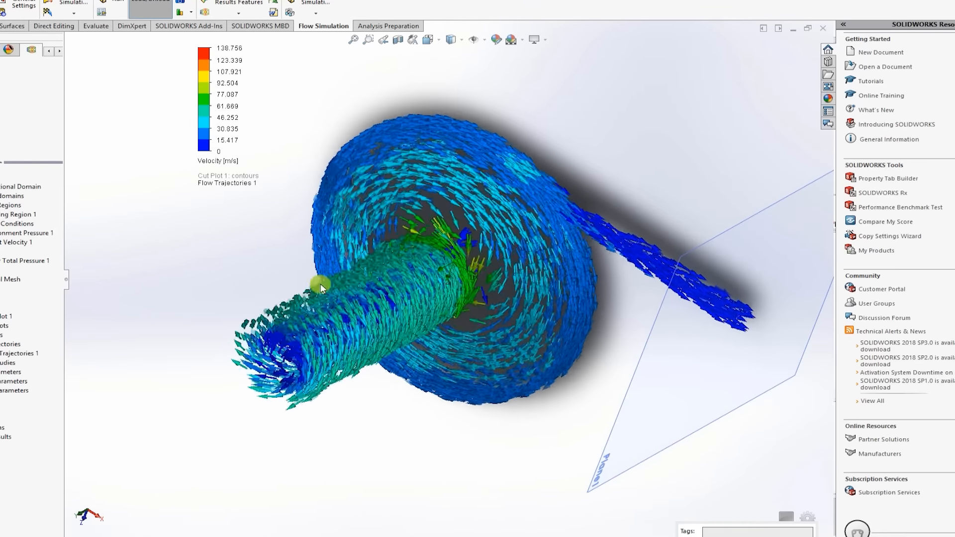
pyautogui.rightClick(15, 353)
pyautogui.click(45, 427)
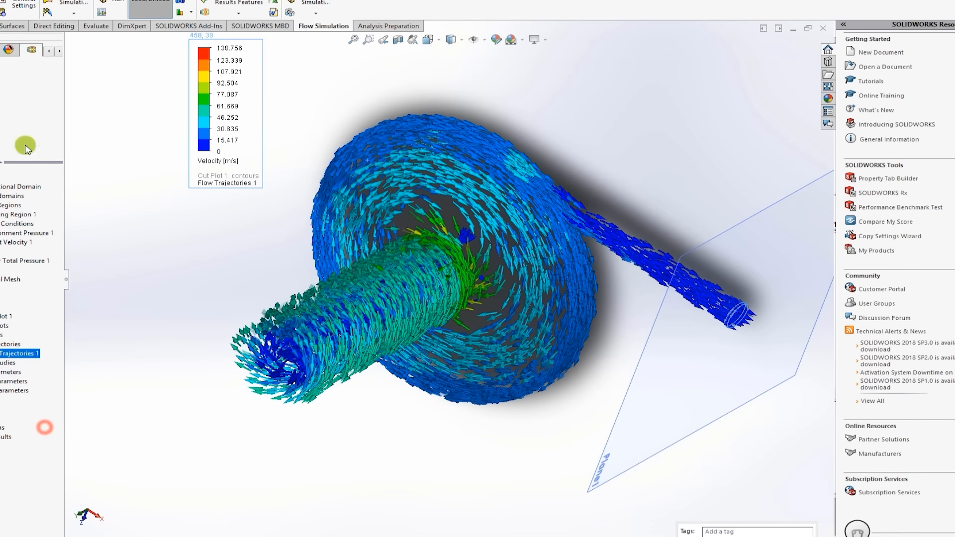
# - Create a new What If parametric study with Outlet Velocity 1's velocity normal to face as the input variable
pyautogui.rightClick(1, 83)
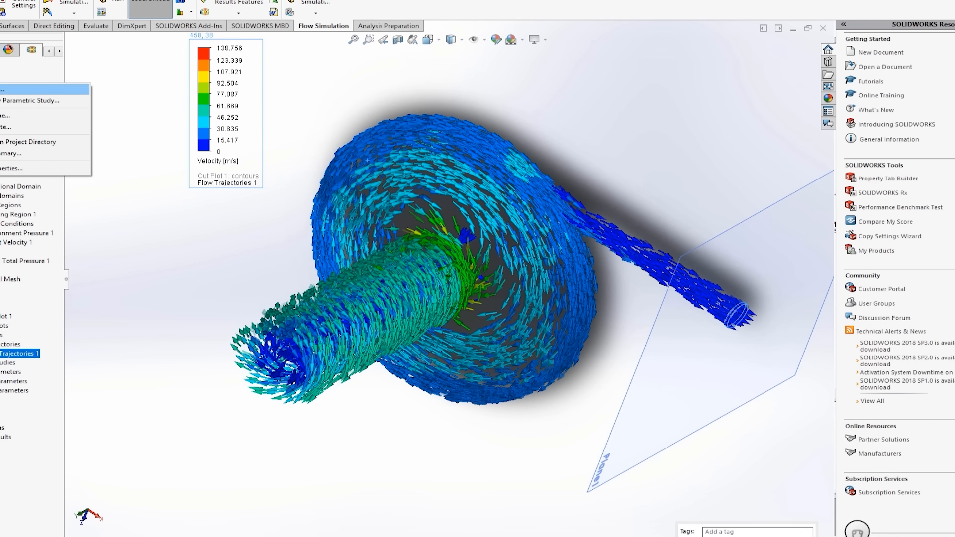
pyautogui.click(30, 101)
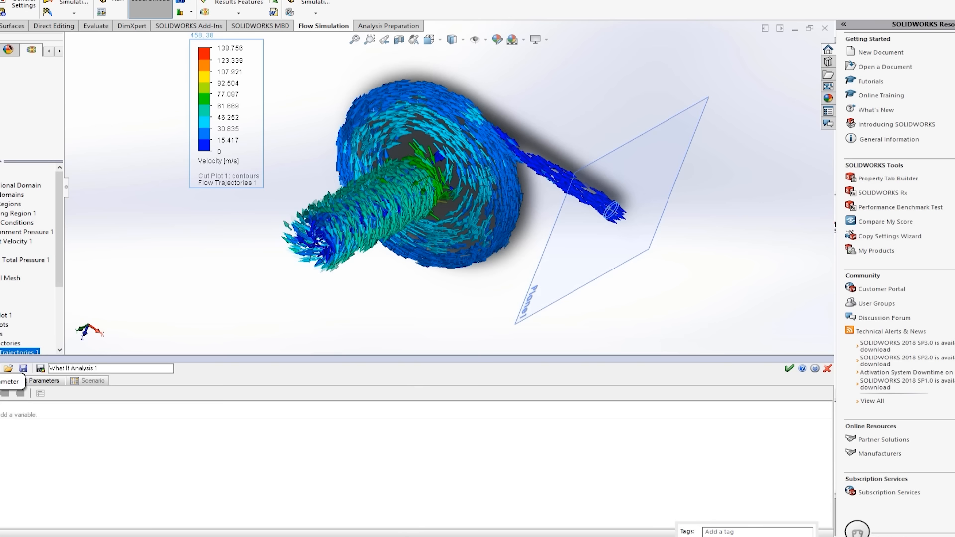
pyautogui.click(1, 393)
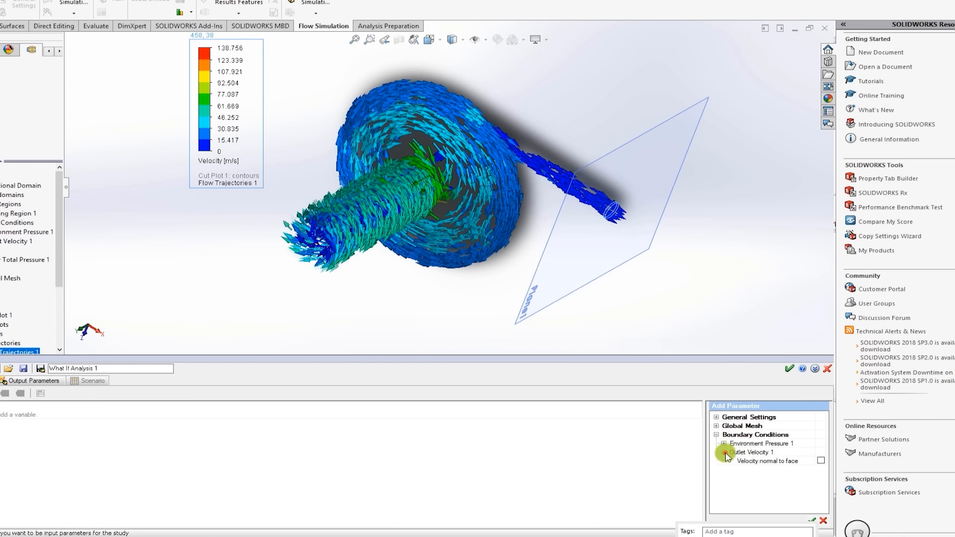
pyautogui.click(820, 462)
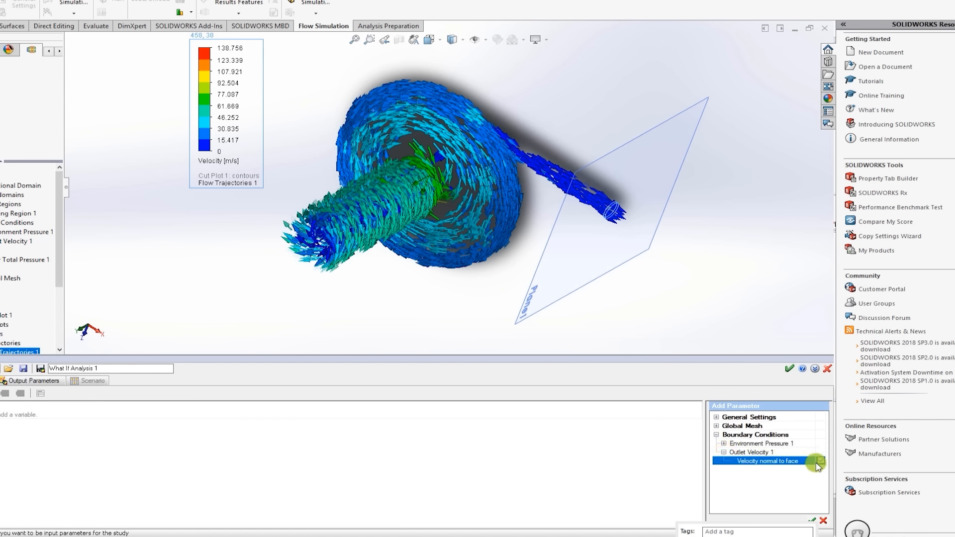
pyautogui.click(817, 521)
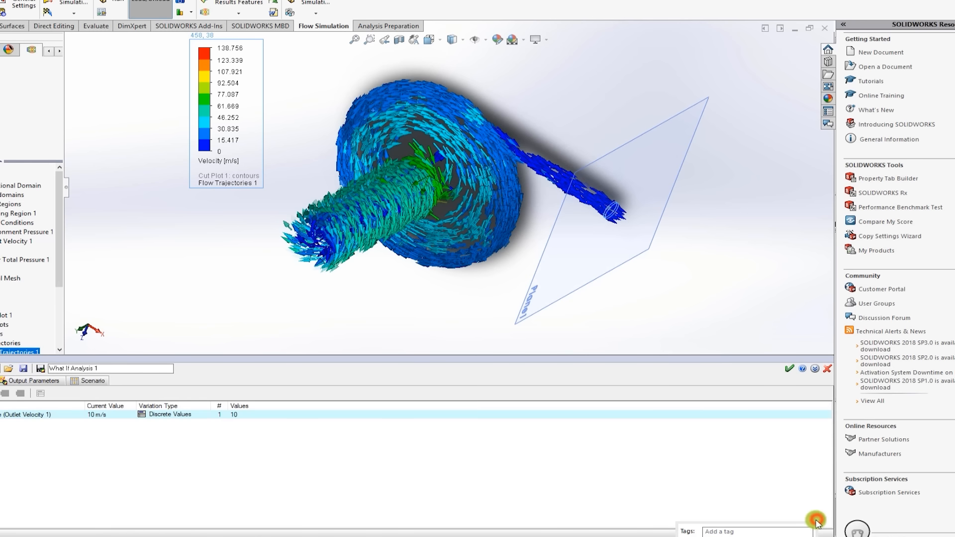
# - Change the velocity's variation type to Range with Number, enter 10 to 30 m/s with 5 values, and close the study with OK
pyautogui.click(172, 415)
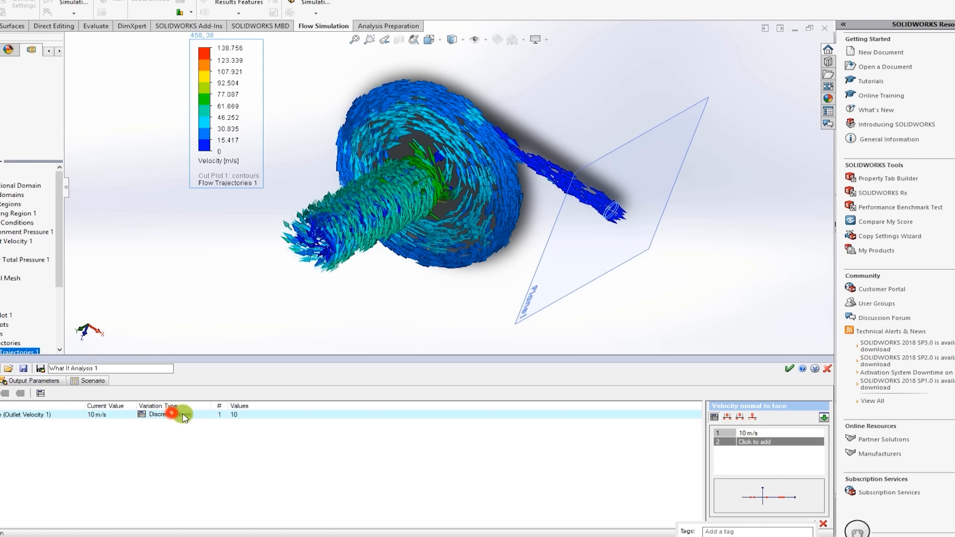
pyautogui.click(732, 418)
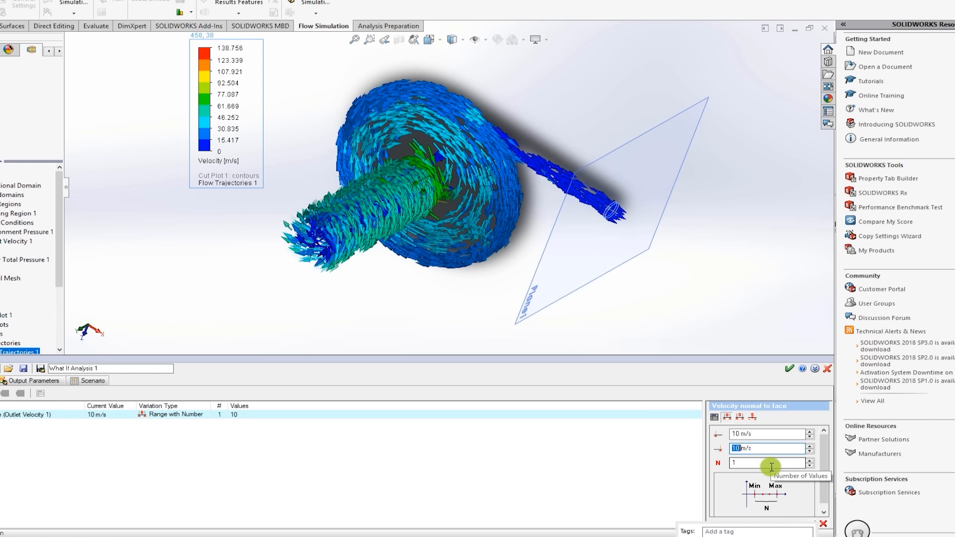
pyautogui.click(736, 466)
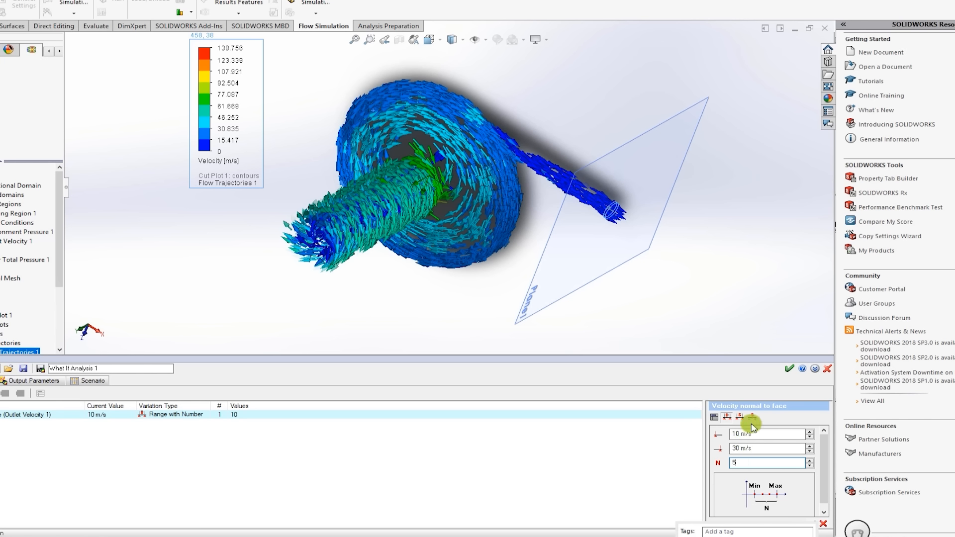
pyautogui.click(786, 370)
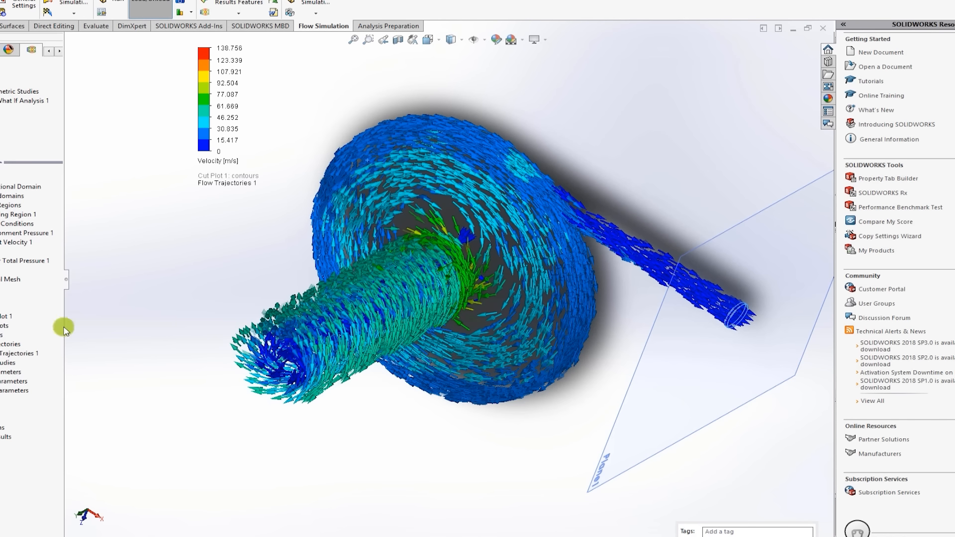
# - Reopen What If Analysis 1 and add the goal SG Av Total Pressure 1 as its output parameter
pyautogui.rightClick(25, 102)
pyautogui.click(31, 106)
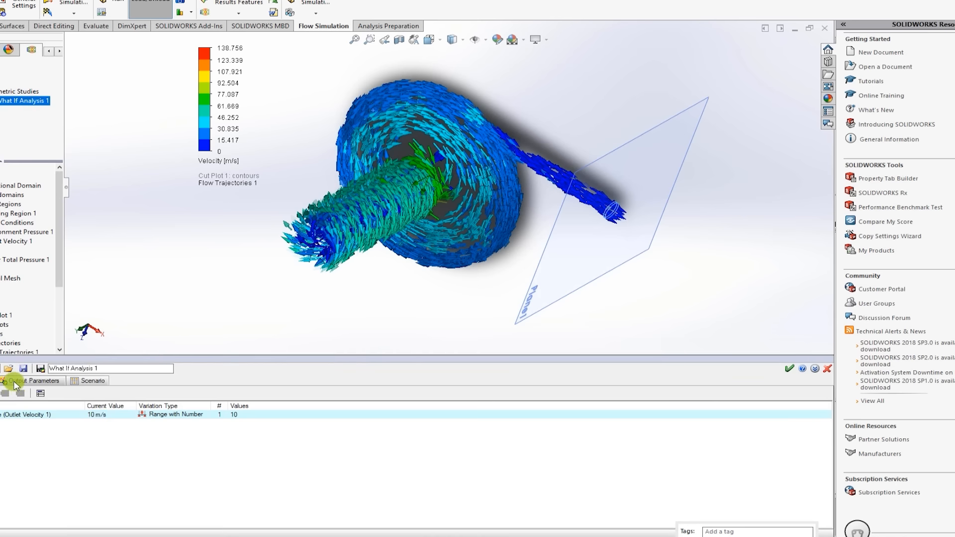
pyautogui.click(14, 381)
pyautogui.click(128, 399)
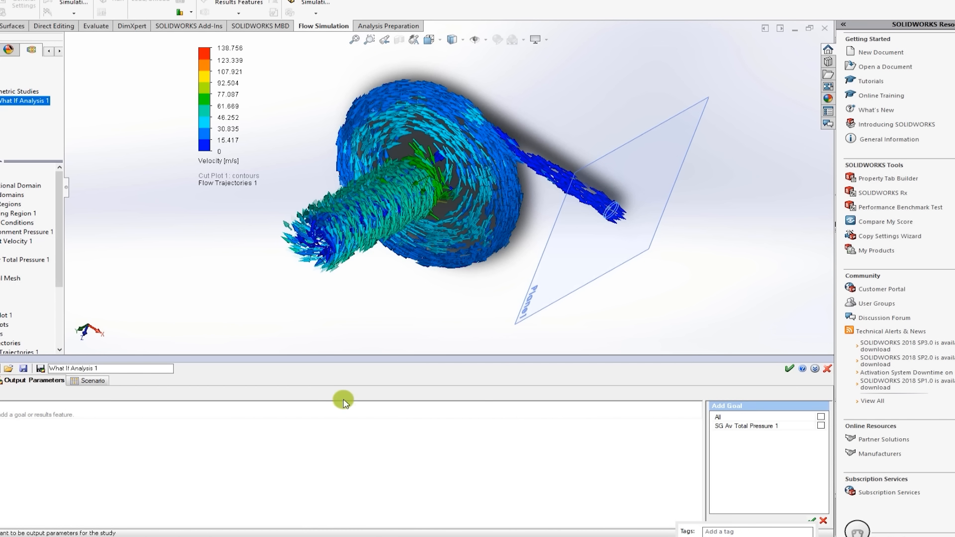
pyautogui.click(821, 427)
pyautogui.click(812, 521)
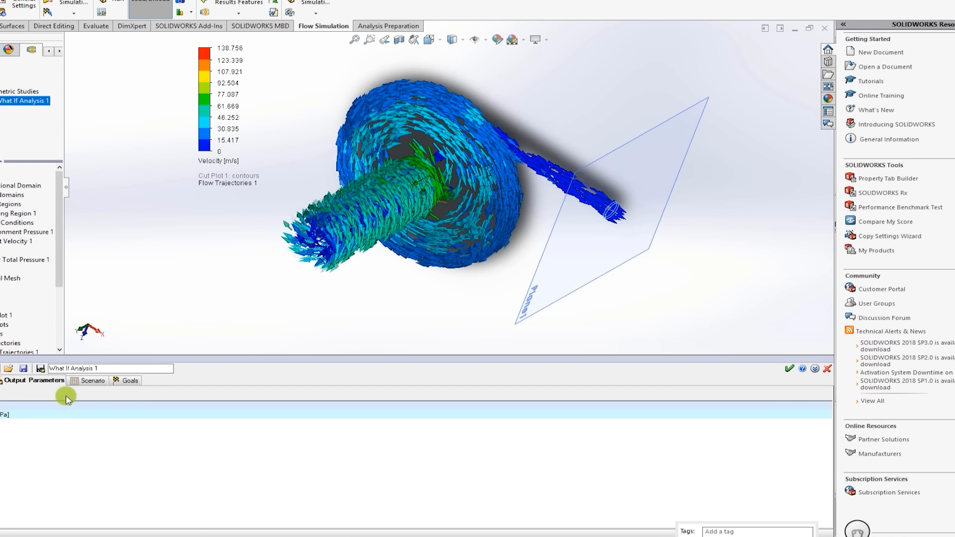
# - Check the study's scenario, return to the outlet velocity range, and set its number of values to 6
pyautogui.click(78, 382)
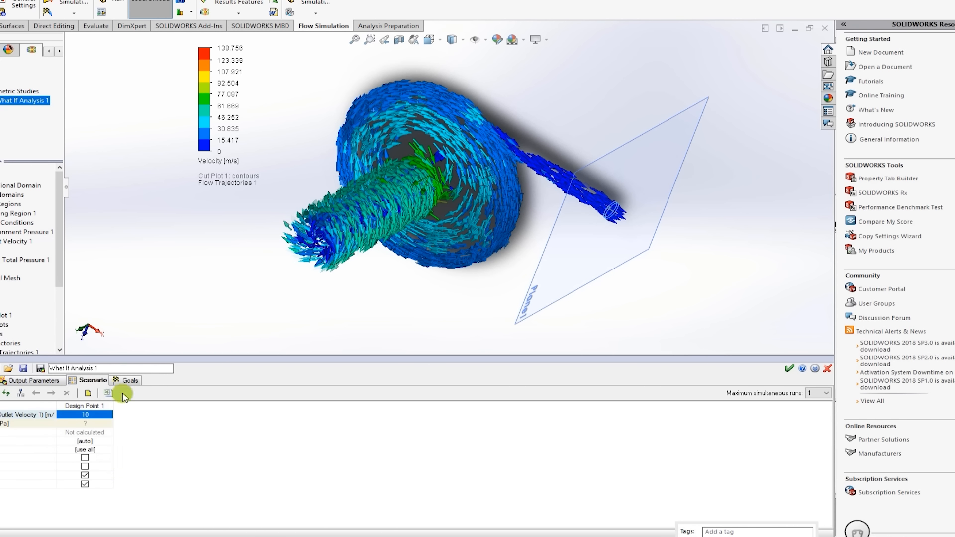
pyautogui.click(0, 381)
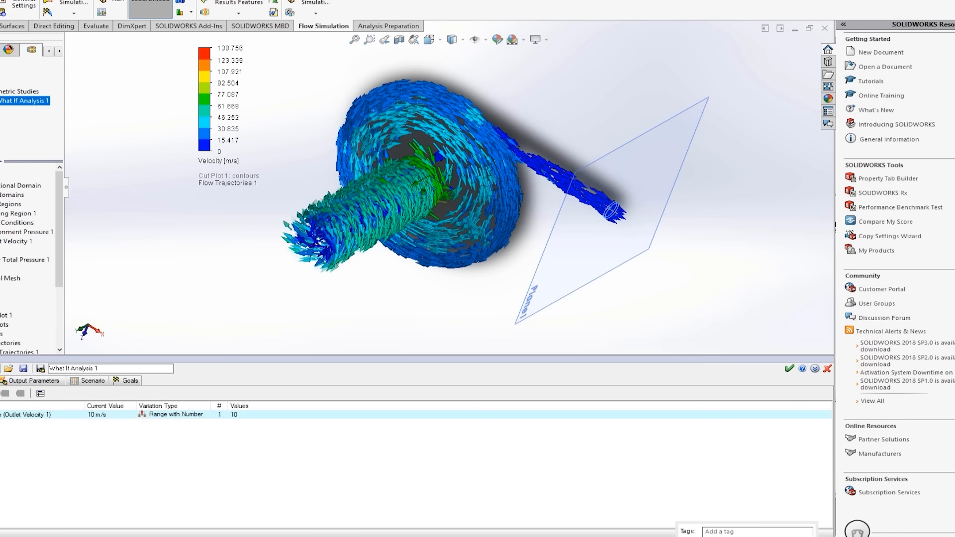
pyautogui.click(192, 414)
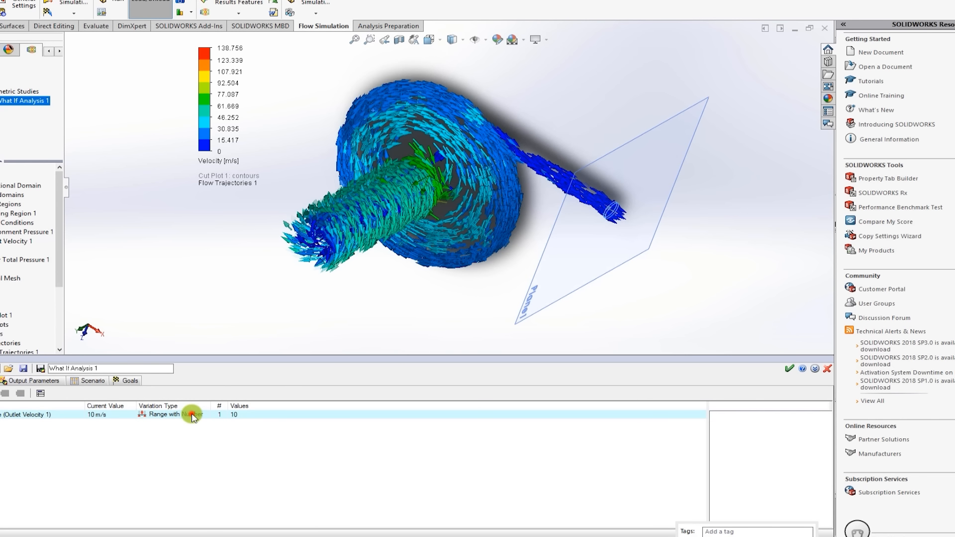
pyautogui.click(774, 462)
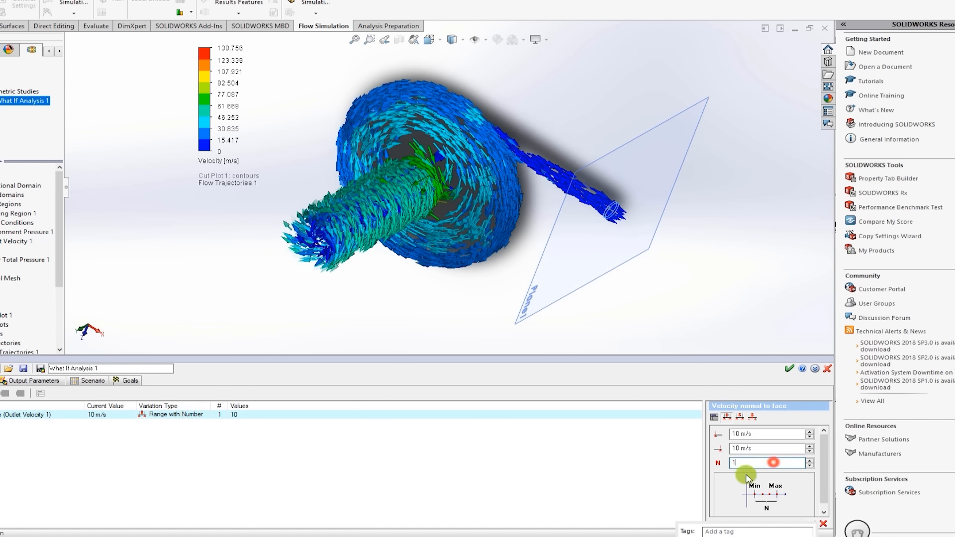
pyautogui.press('BackSpace')
pyautogui.write('6')
pyautogui.click(804, 523)
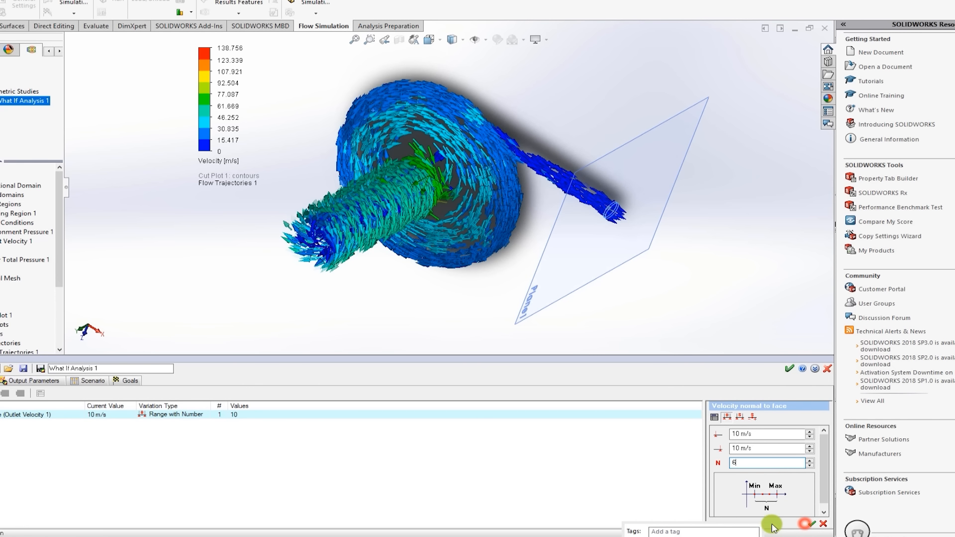
pyautogui.click(812, 524)
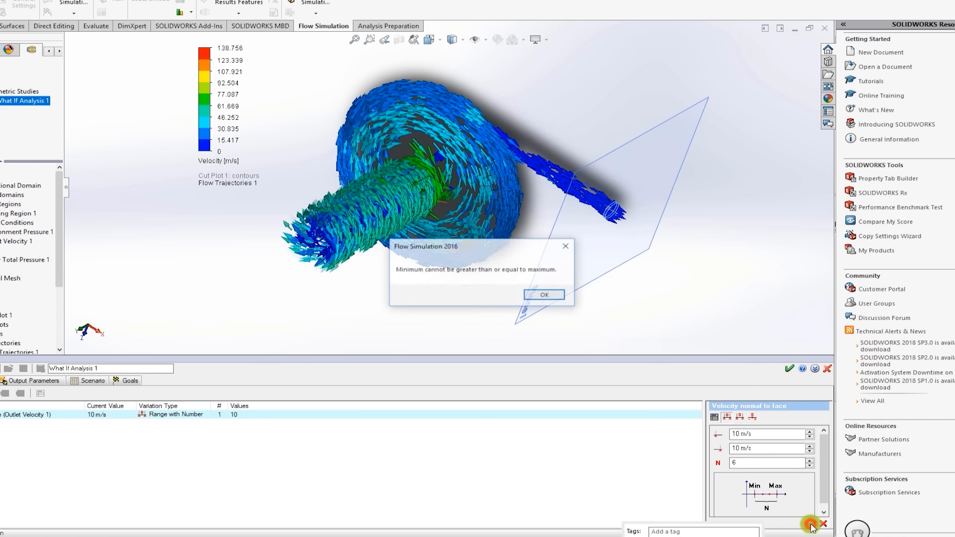
pyautogui.click(543, 294)
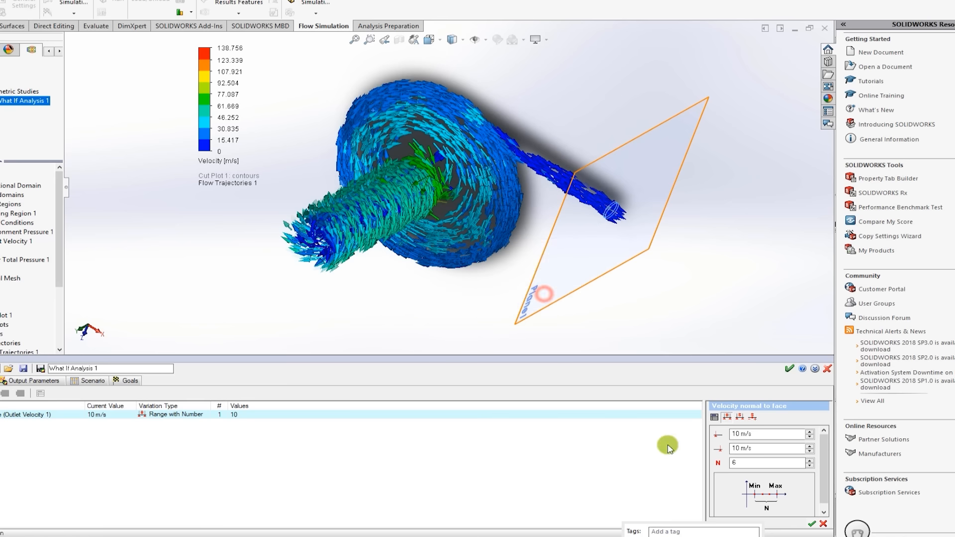
# - Set the outlet velocity range's maximum to 20 m/s, apply the variation, and show the scenario's design points
pyautogui.click(739, 434)
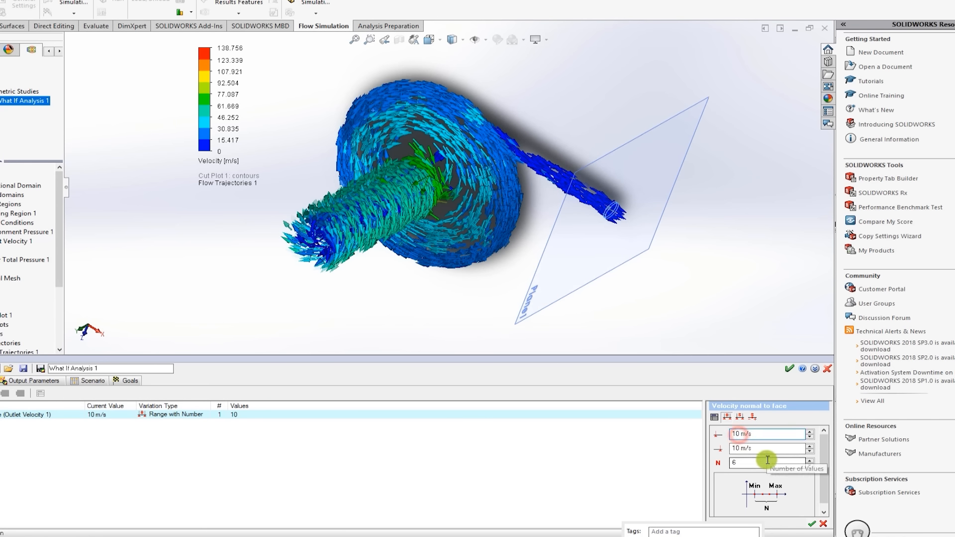
pyautogui.click(741, 448)
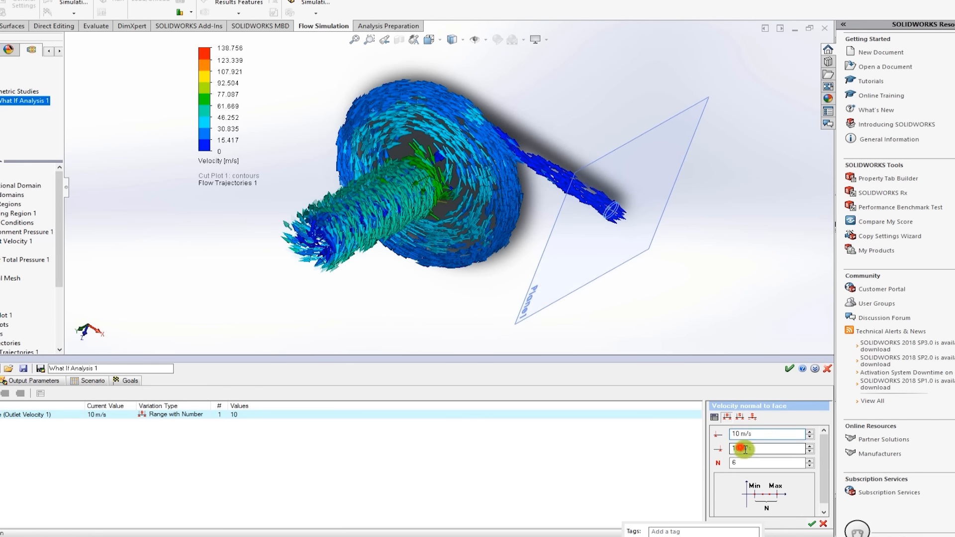
pyautogui.press('BackSpace')
pyautogui.press('BackSpace')
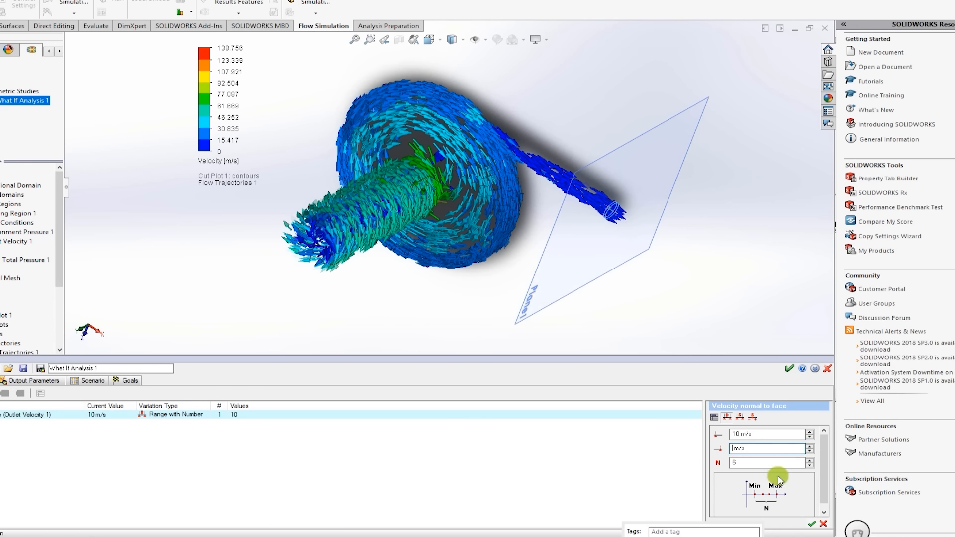
pyautogui.write('20')
pyautogui.click(812, 524)
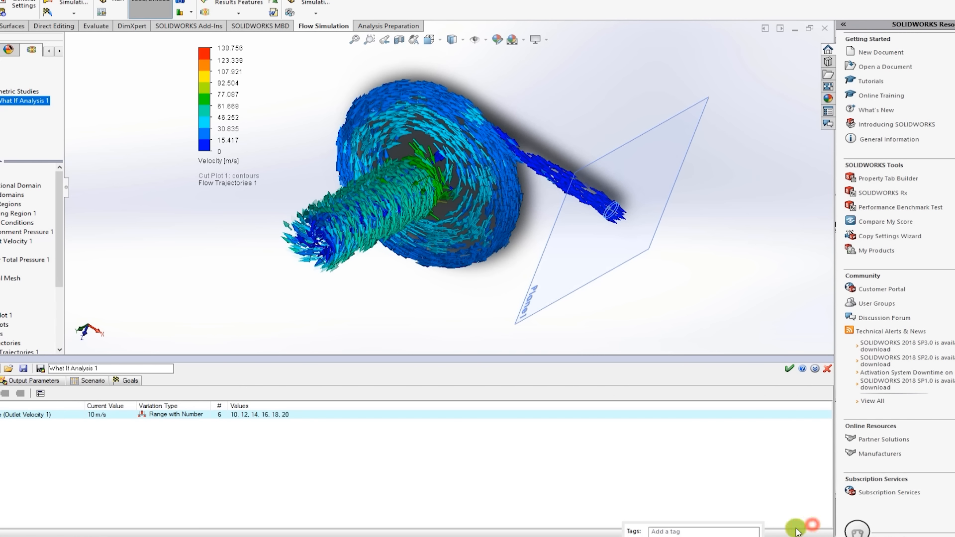
pyautogui.click(95, 382)
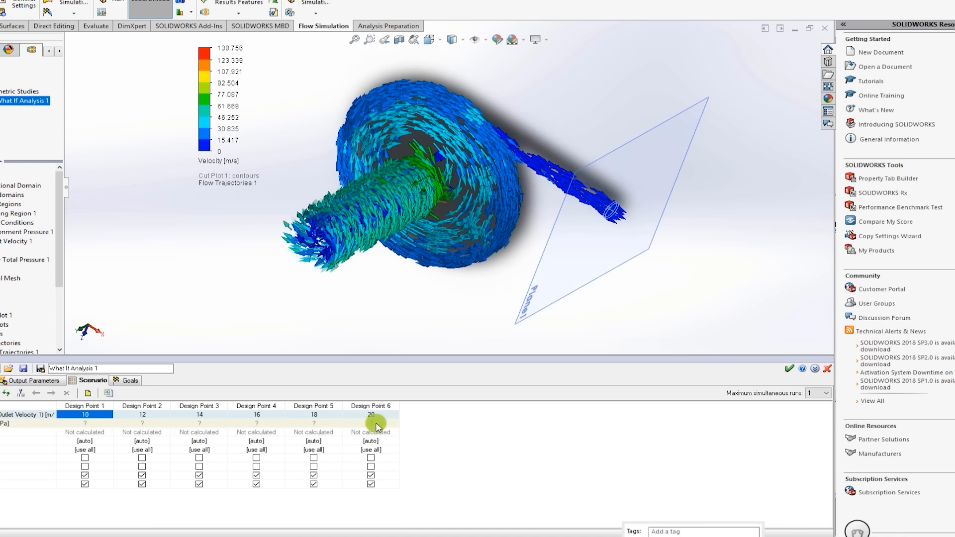